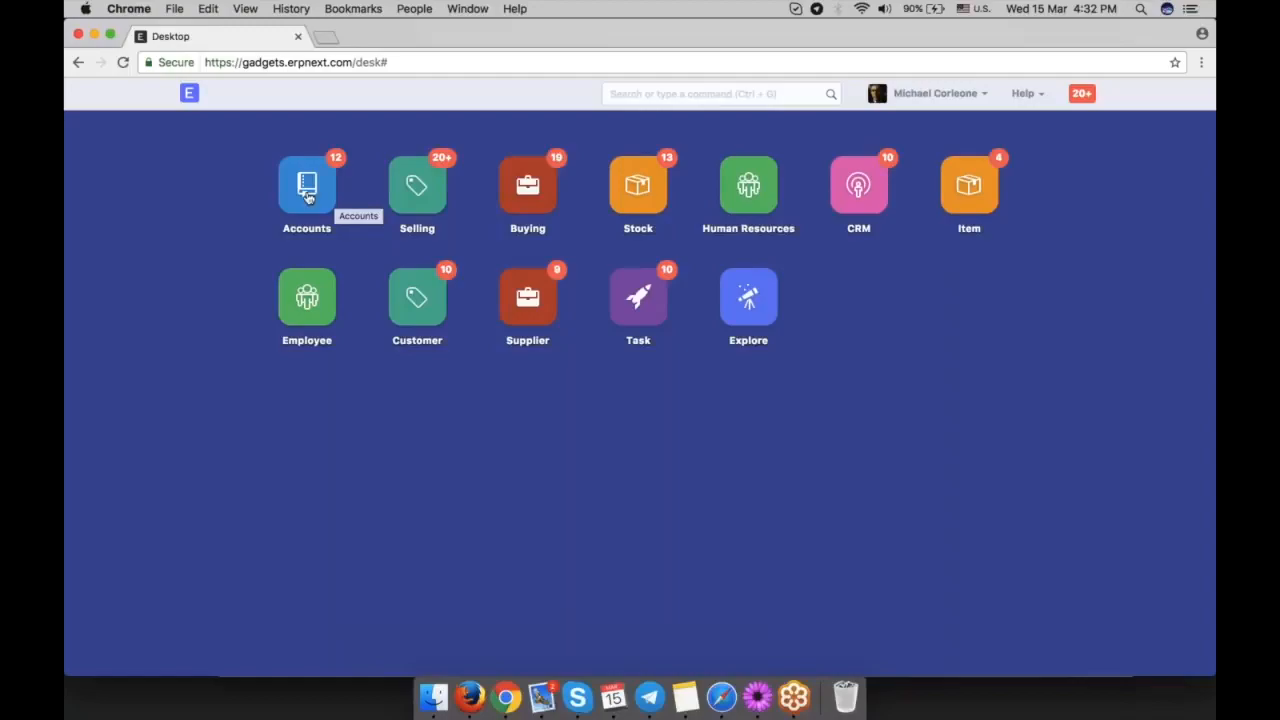
Open the Chart of Accounts from the Accounts module and expand Application of Funds (Assets) down to Current Assets.
click(307, 197)
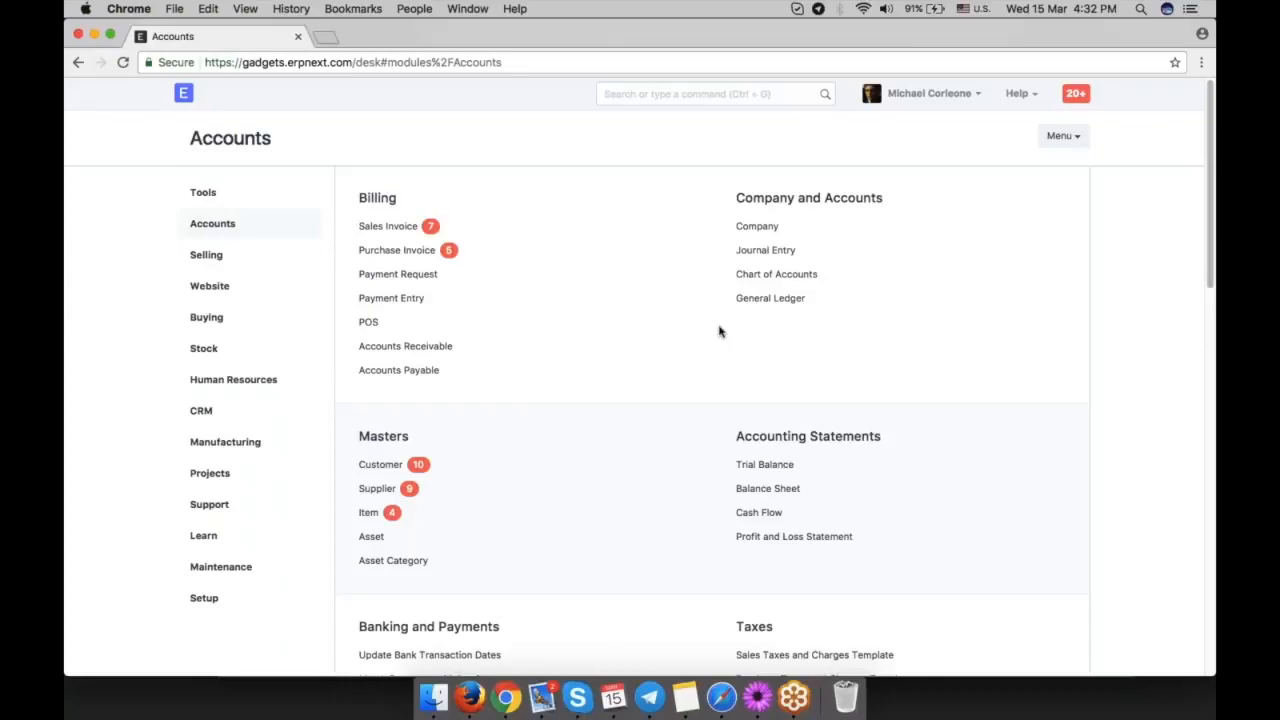
click(776, 274)
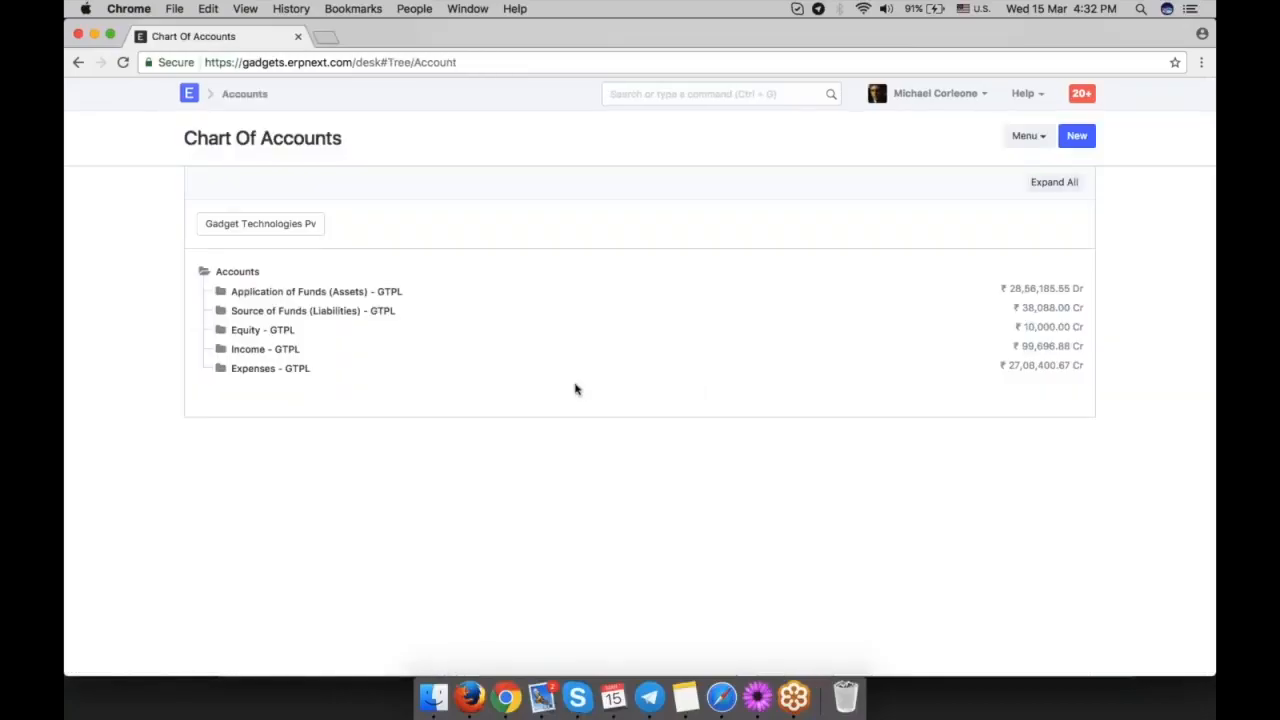
click(290, 291)
click(298, 311)
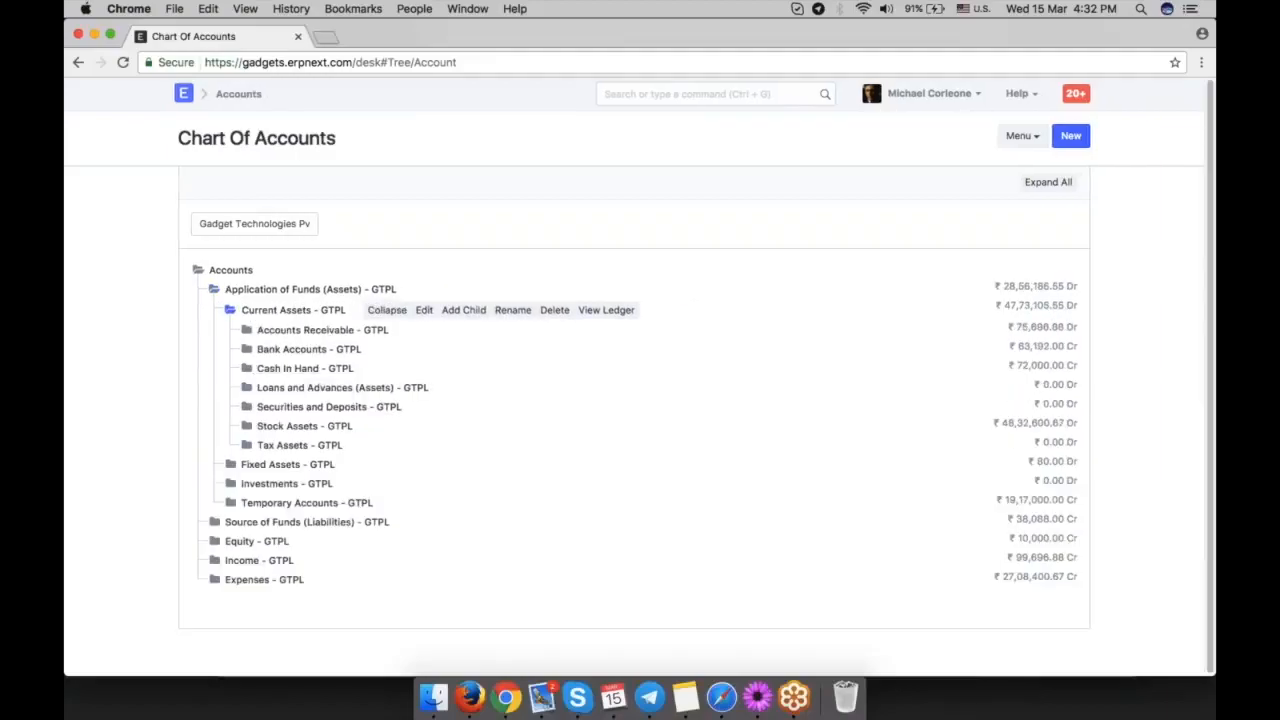
Expand the Accounts Receivable, Bank Accounts and Cash In Hand groups to examine the ledgers they contain.
click(250, 334)
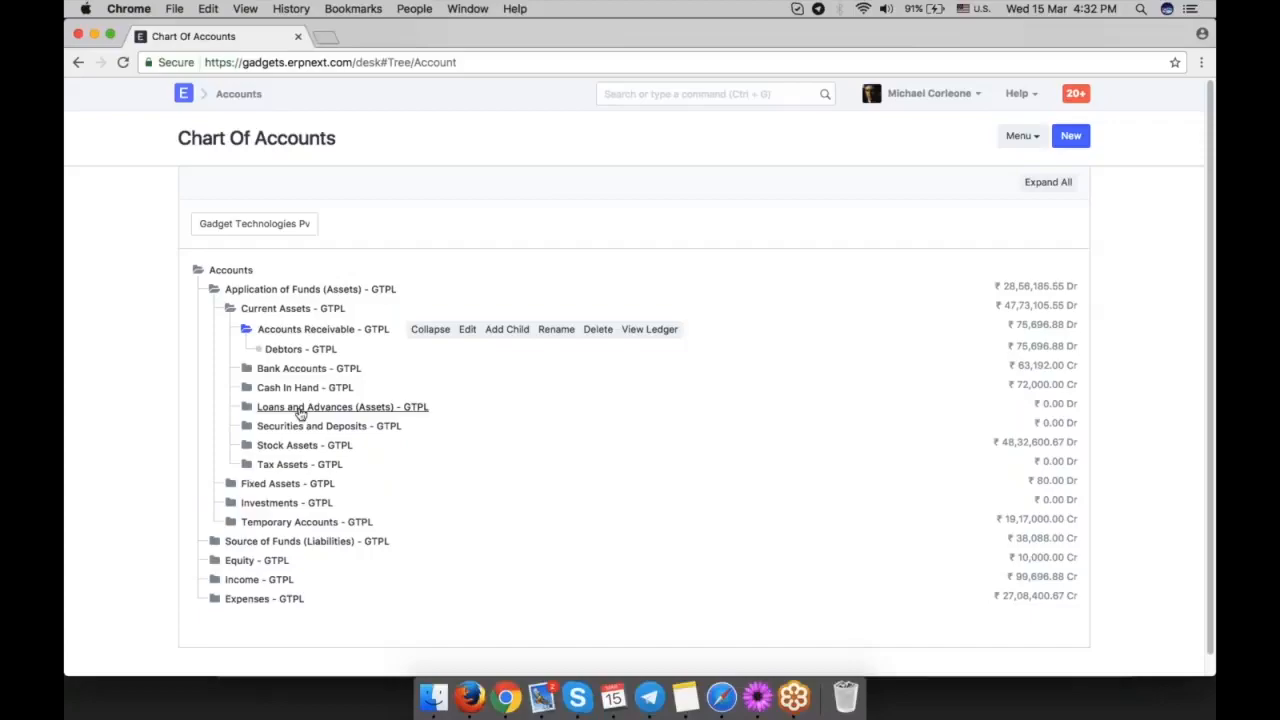
click(300, 349)
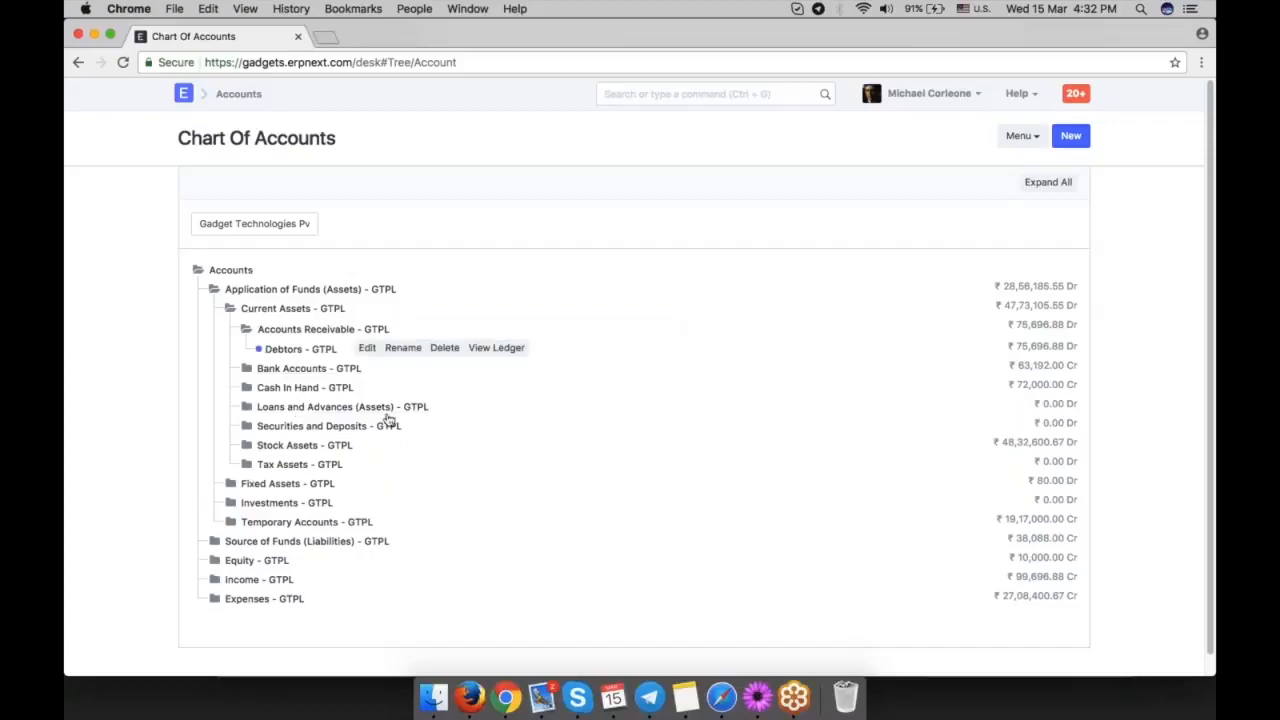
click(246, 368)
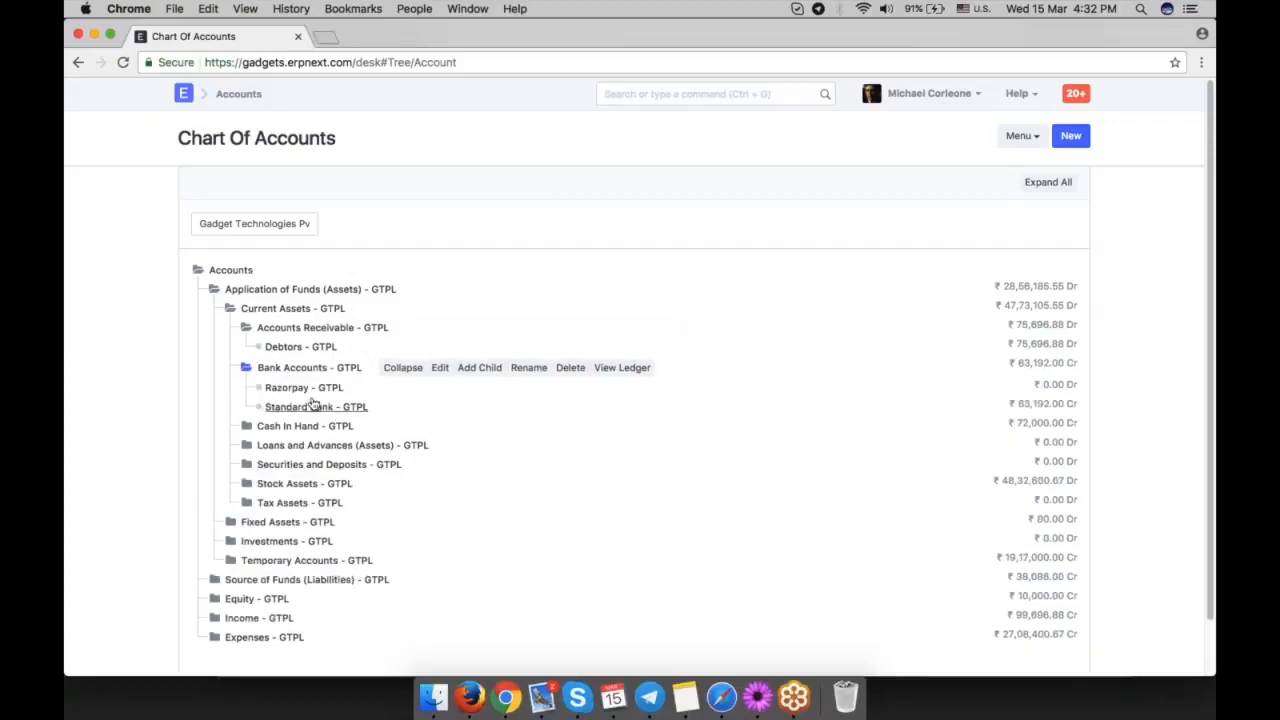
click(247, 426)
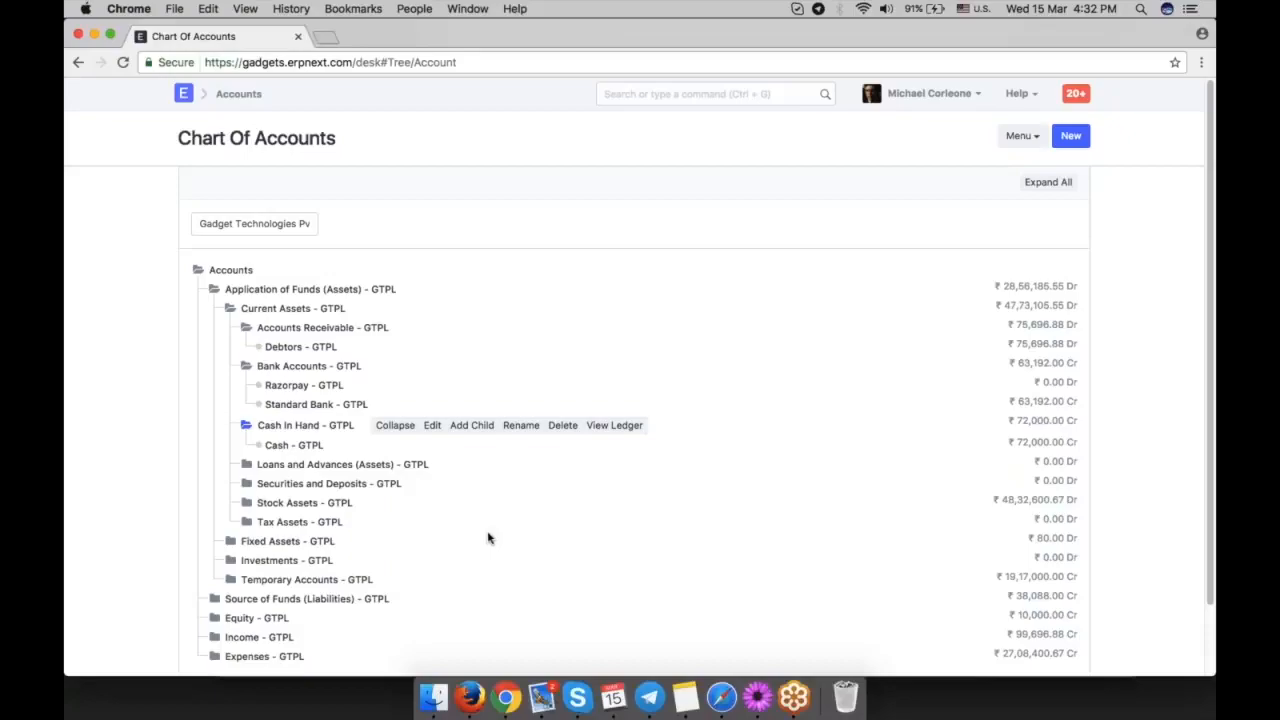
Expand the Expenses branch and its Indirect Expenses group in the account tree.
scroll(488, 538, down, 2)
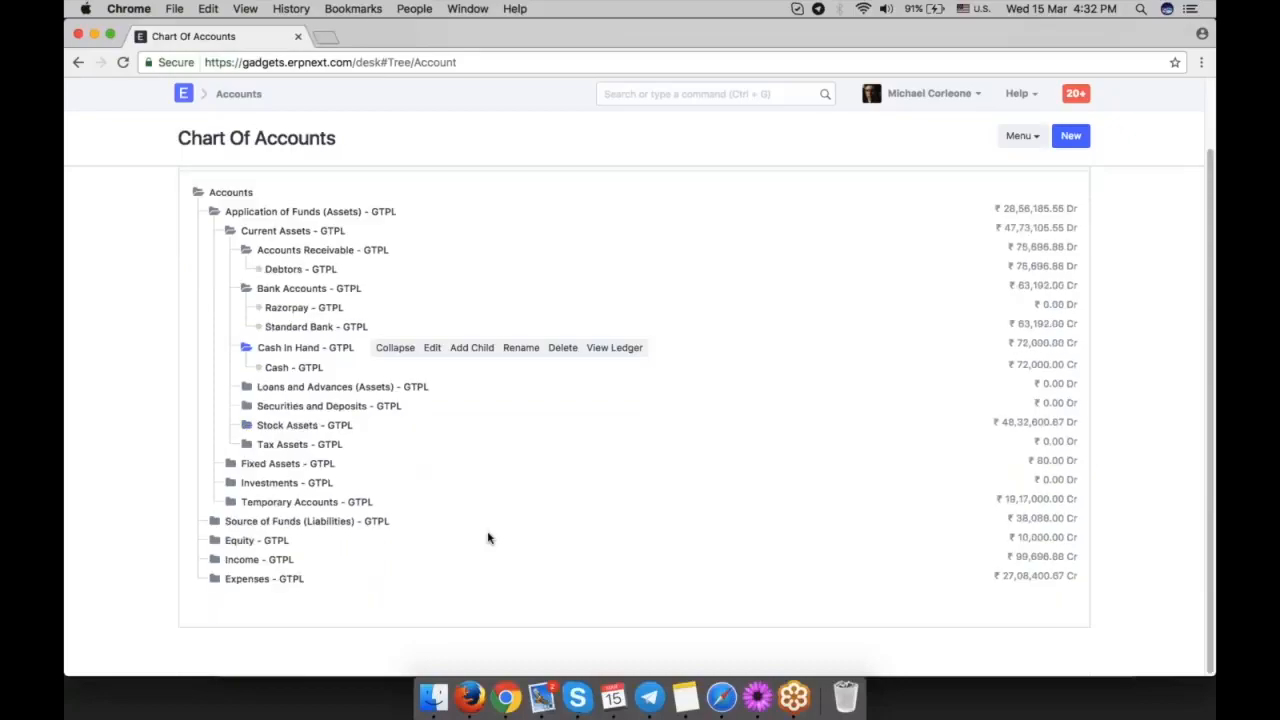
click(214, 579)
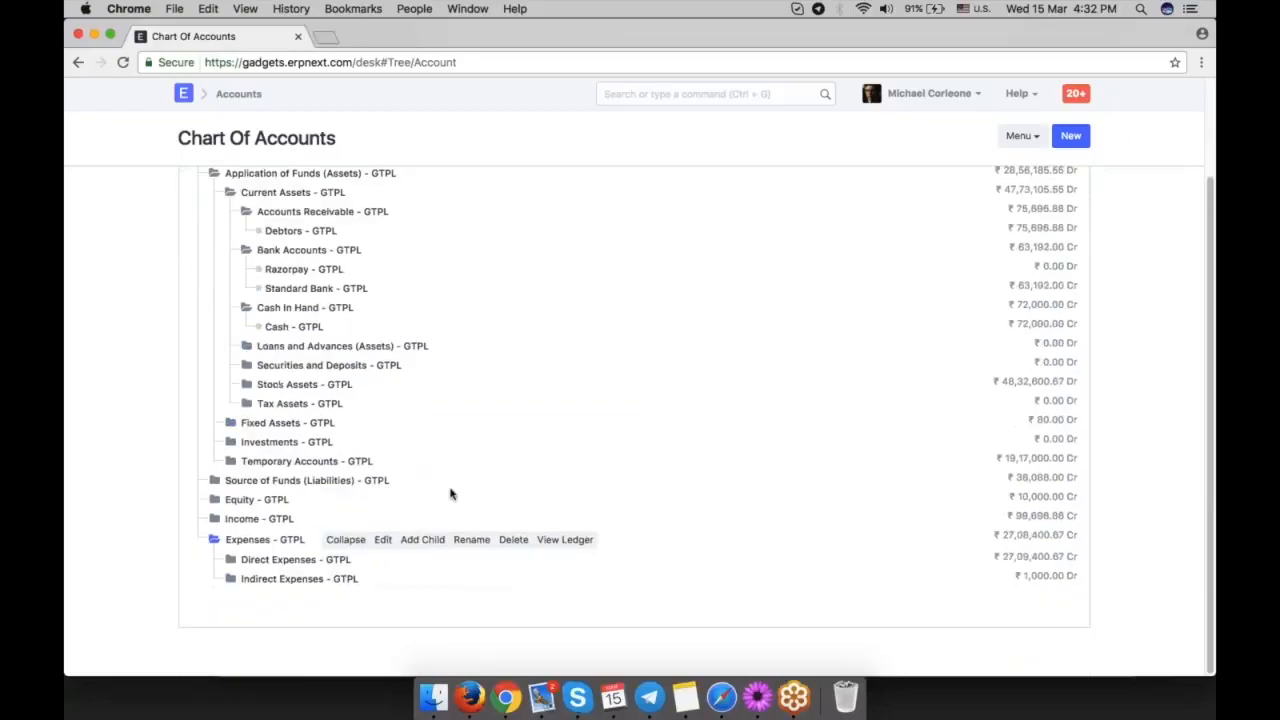
click(229, 580)
scroll(457, 460, down, 5)
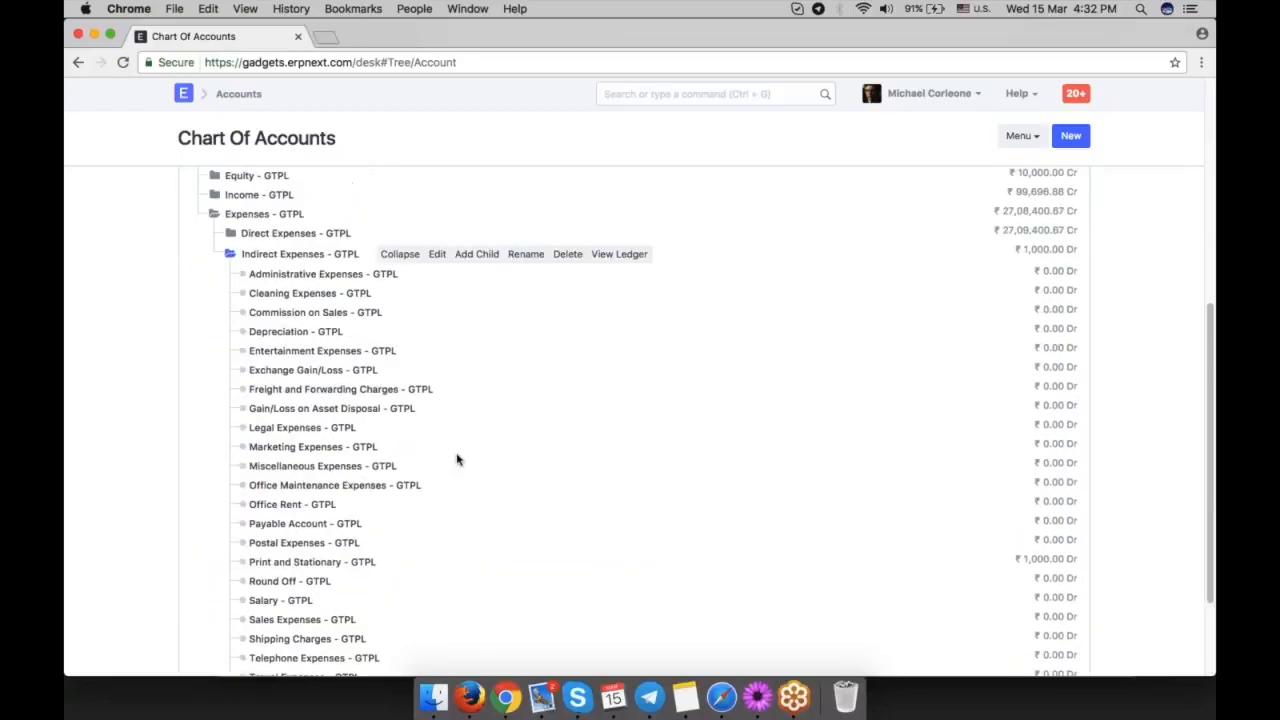
Create a child account under Indirect Expenses named Transportation Expenses and mark it as a group.
click(477, 254)
text(Tr)
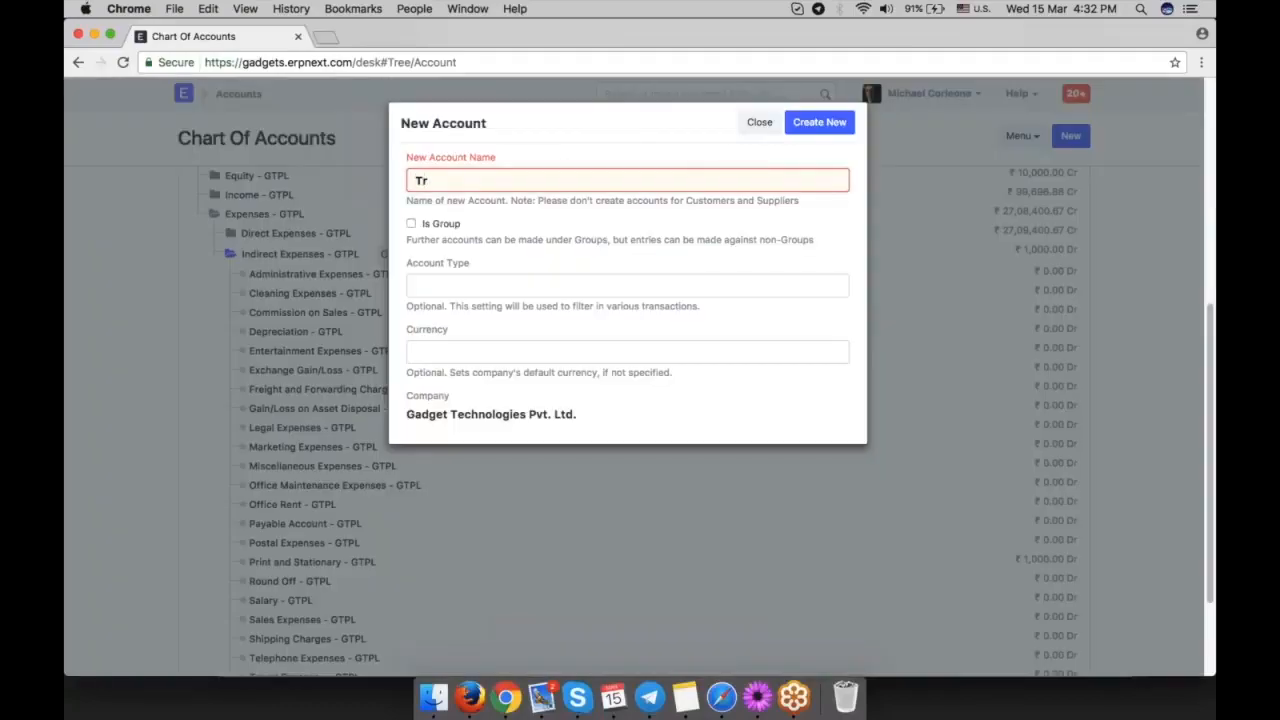
text(anportation)
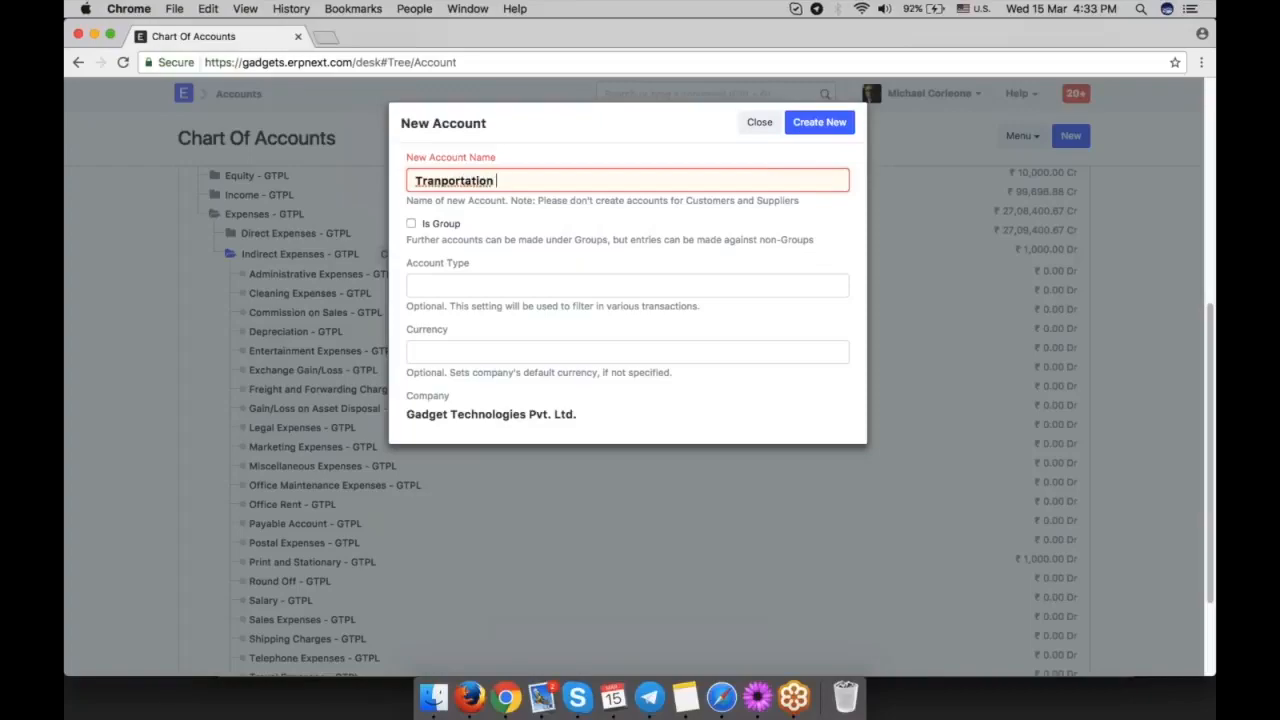
click(440, 181)
text(s)
click(551, 186)
text(Expenses)
click(449, 224)
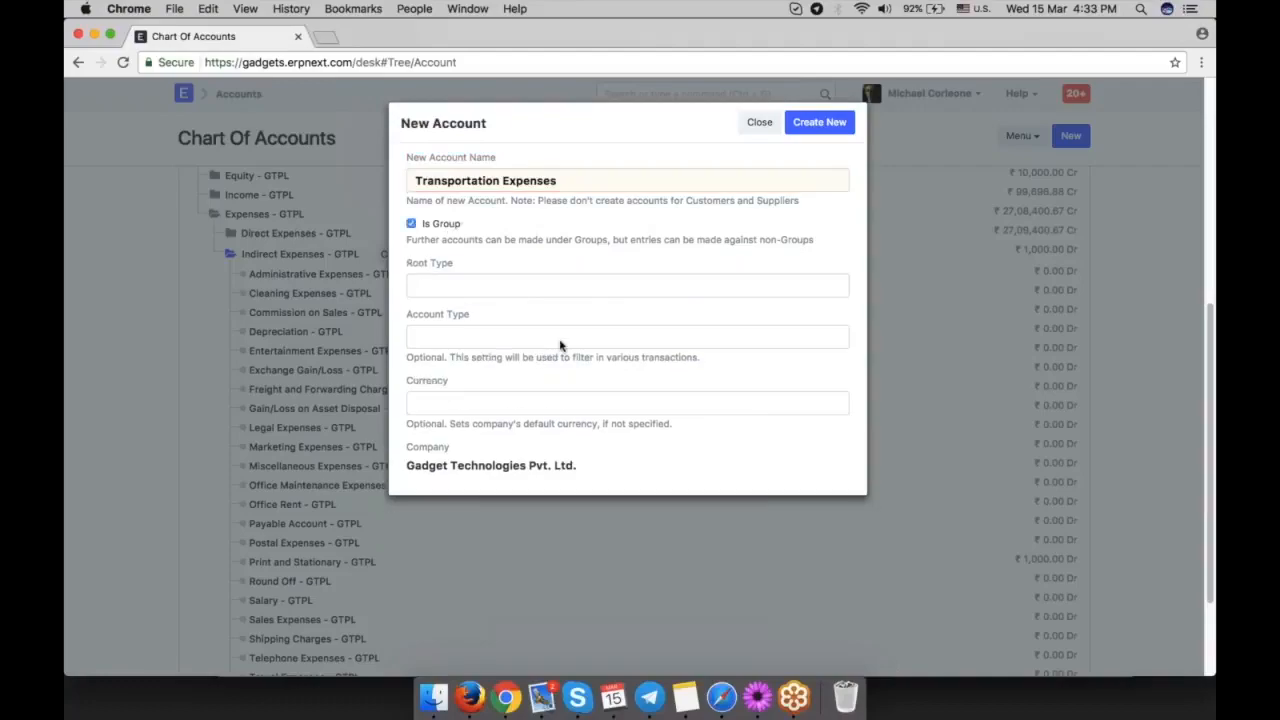
click(819, 124)
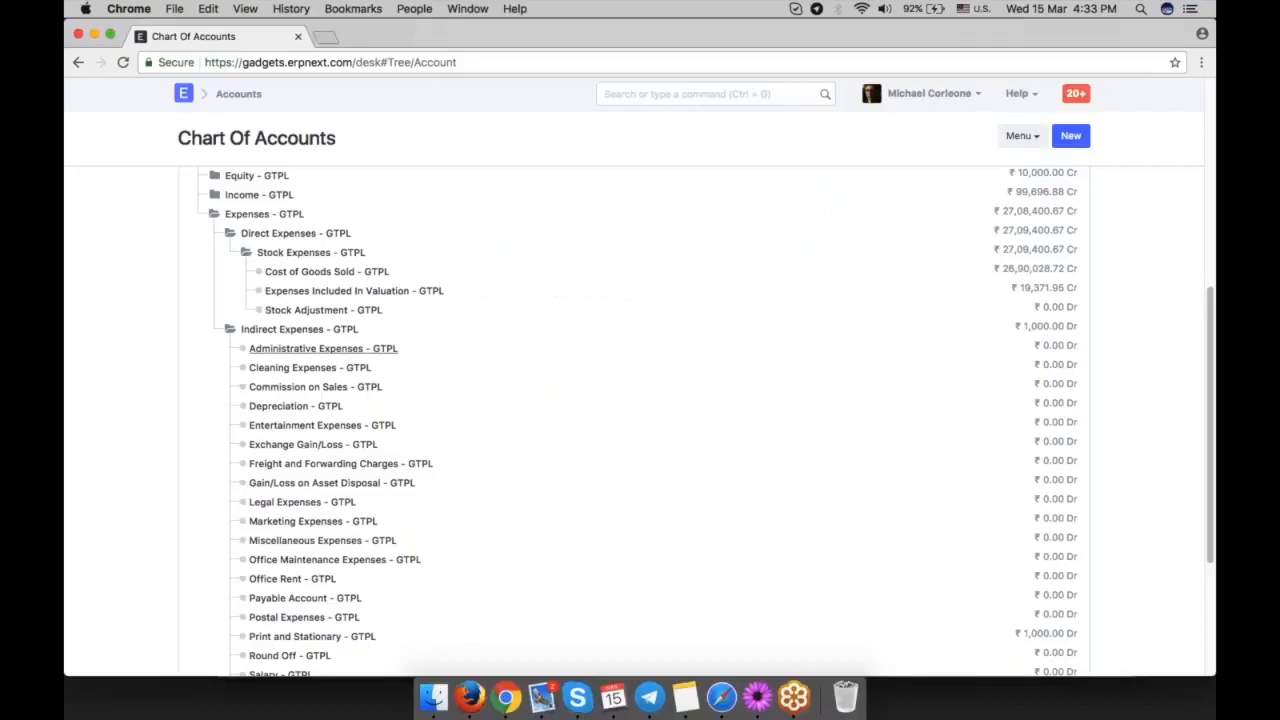
Start a new child account under Transportation Expenses and name it Shipping Expenses.
scroll(460, 390, down, 5)
click(332, 520)
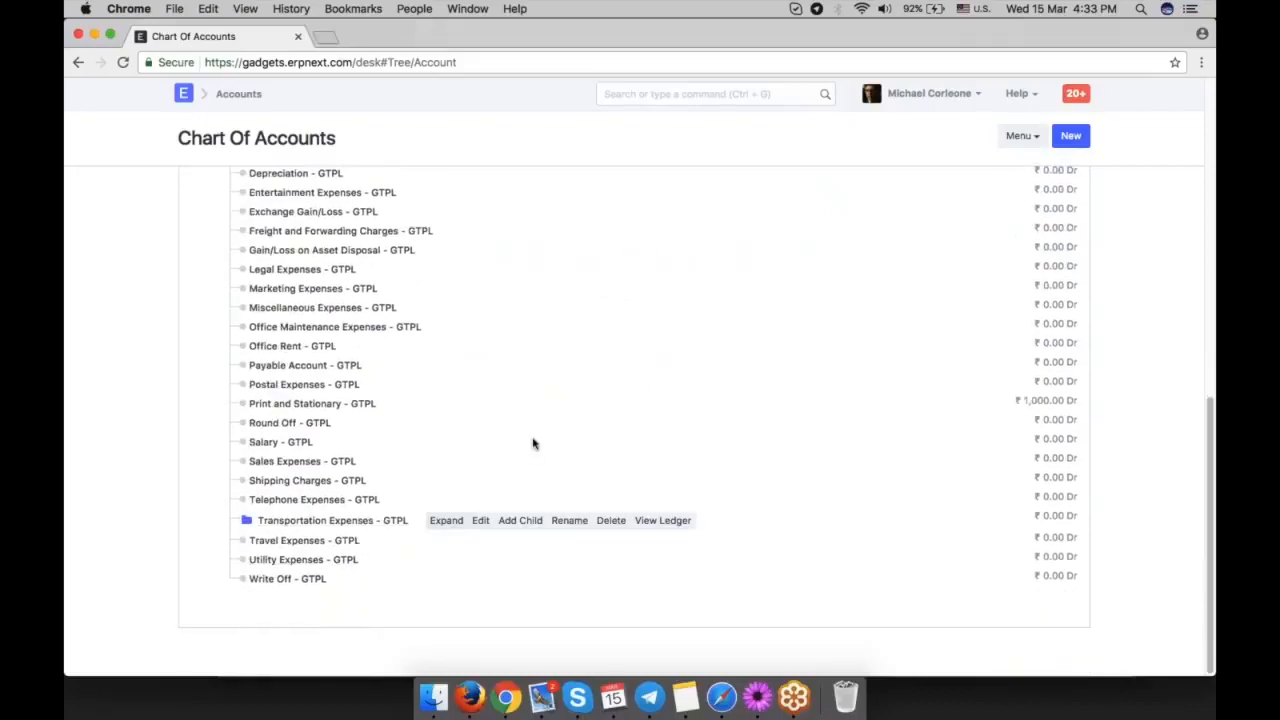
click(520, 521)
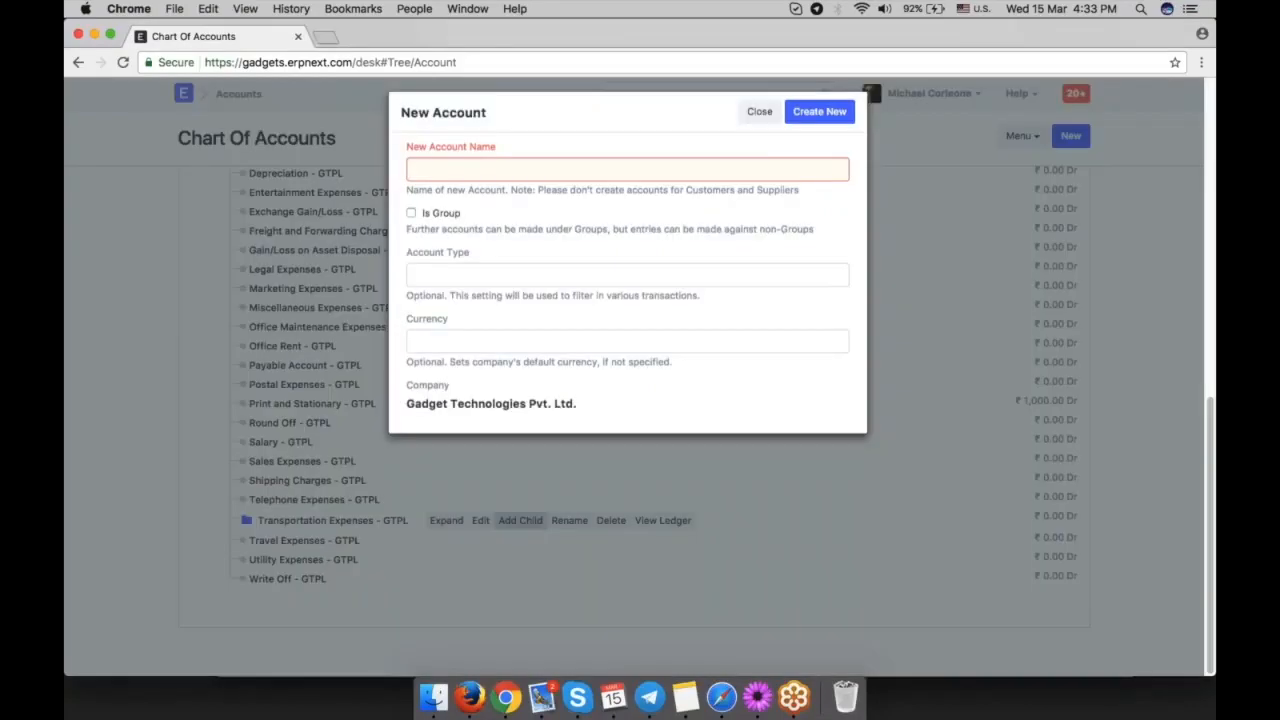
text(Sho)
key(BackSpace)
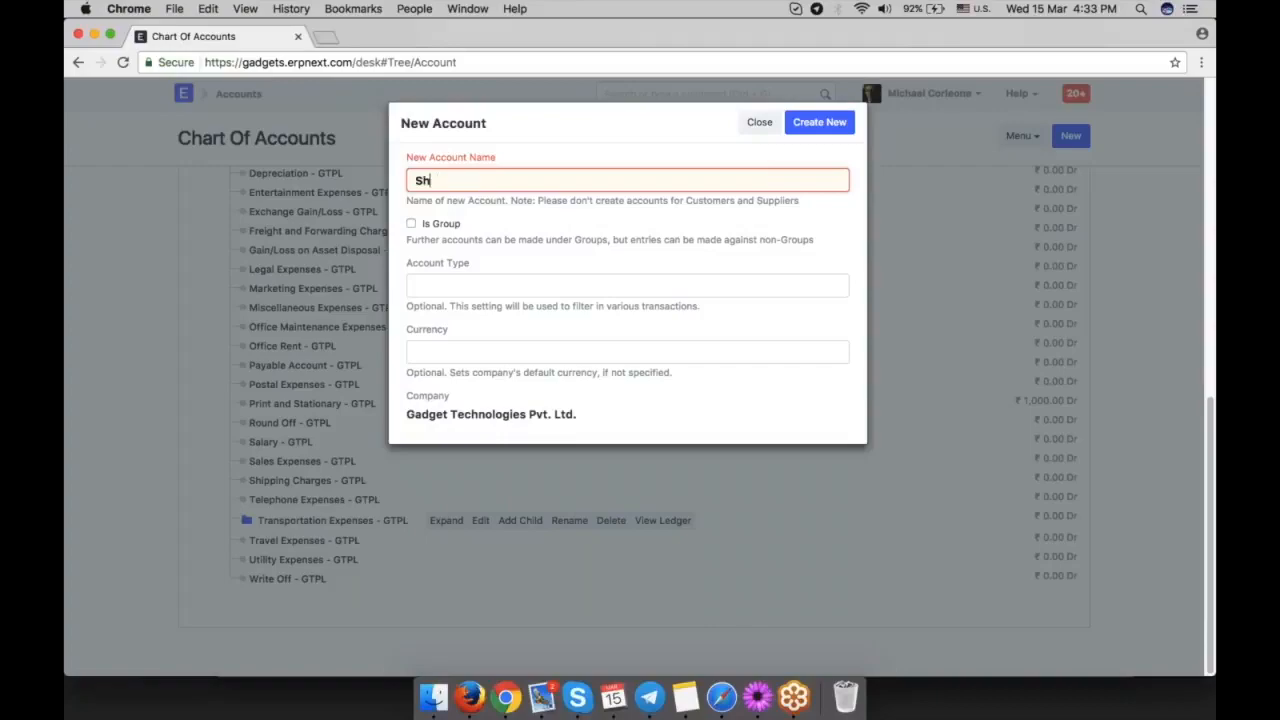
text(ipping Expenses)
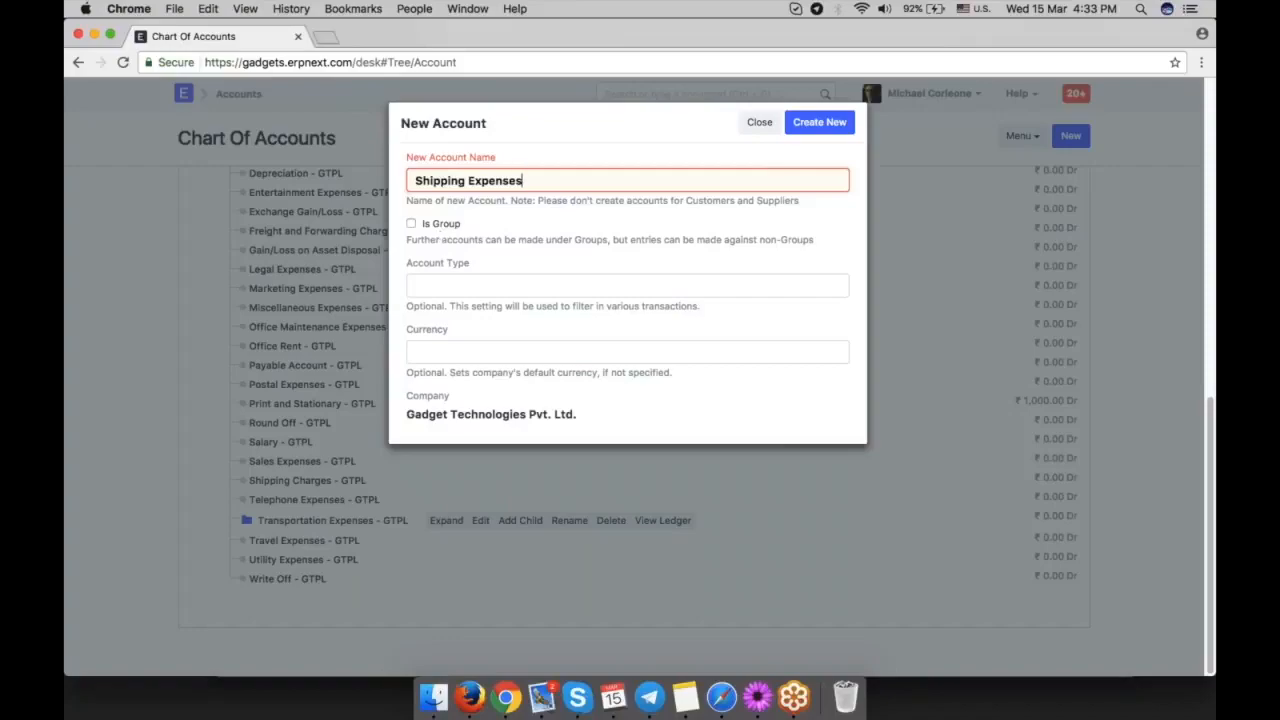
Set the new account's type to Expense Account and create the account.
click(508, 286)
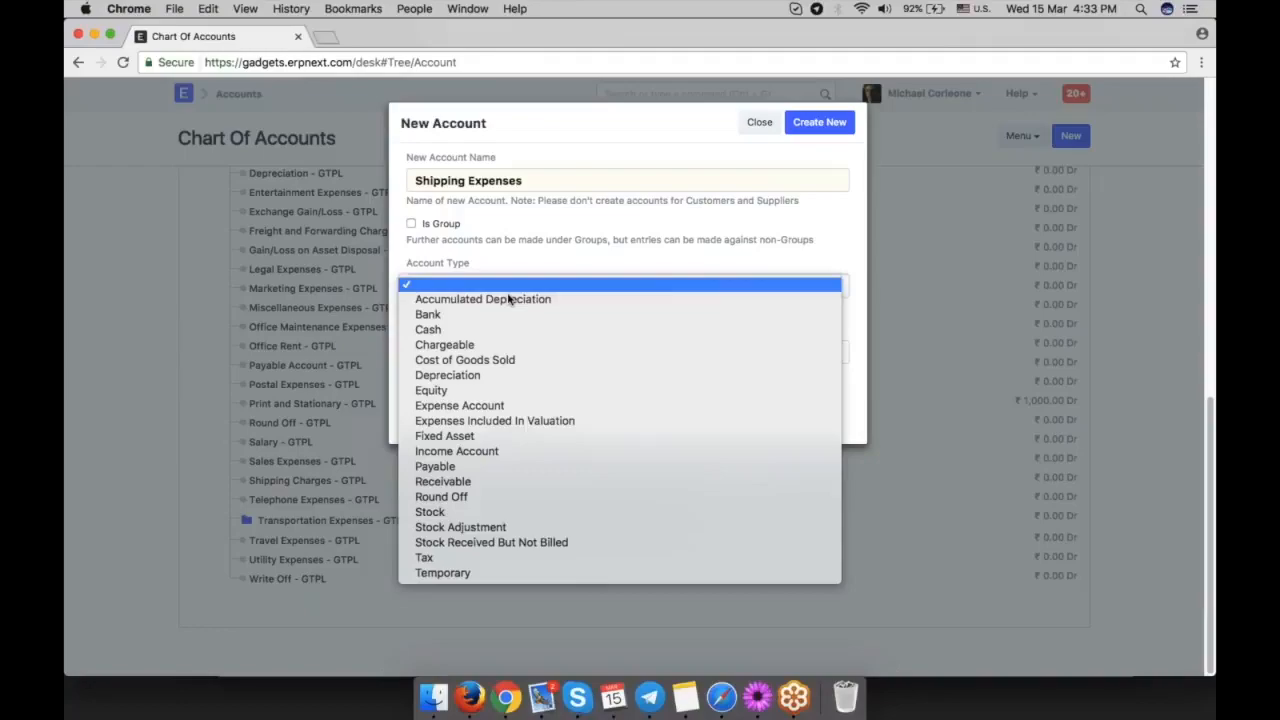
click(520, 405)
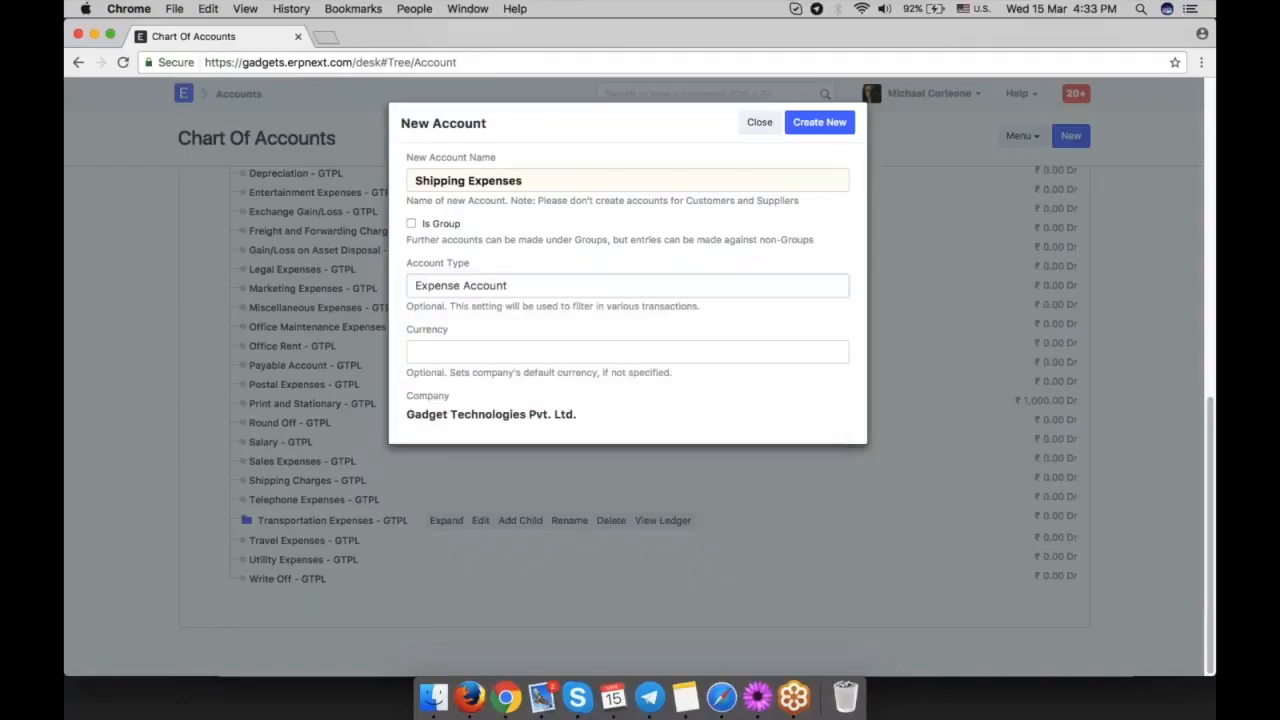
click(507, 290)
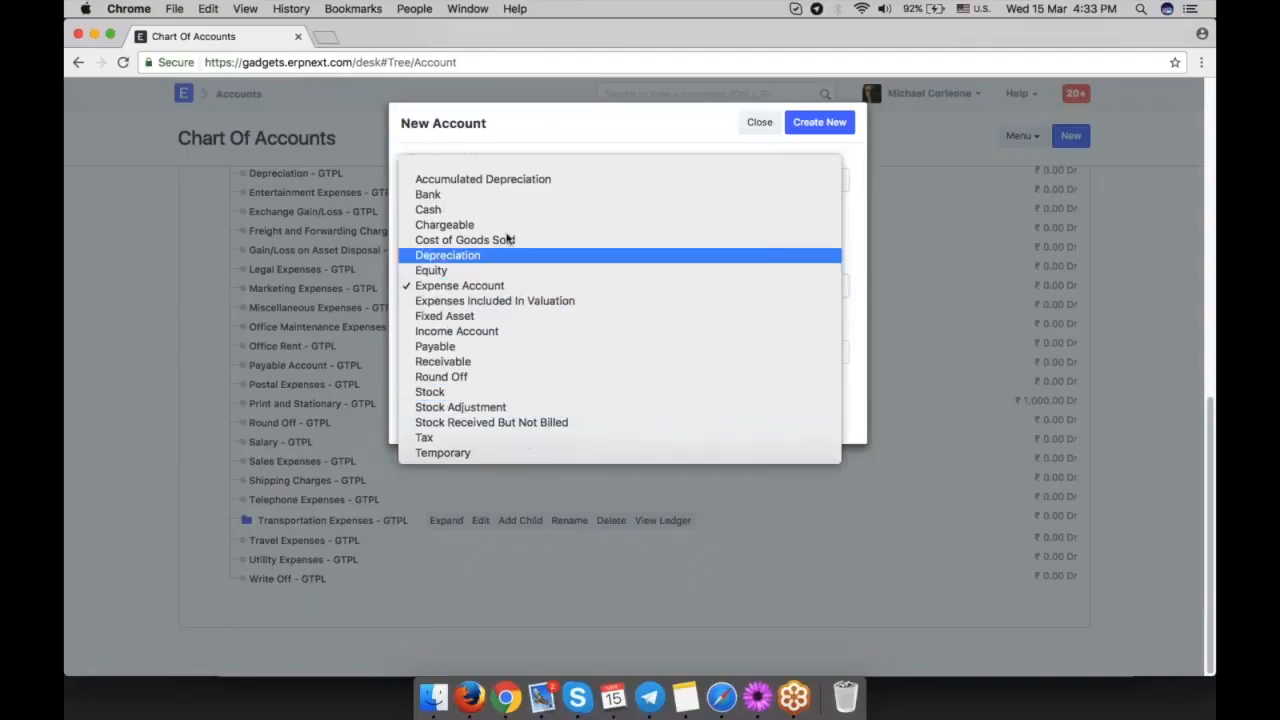
click(513, 290)
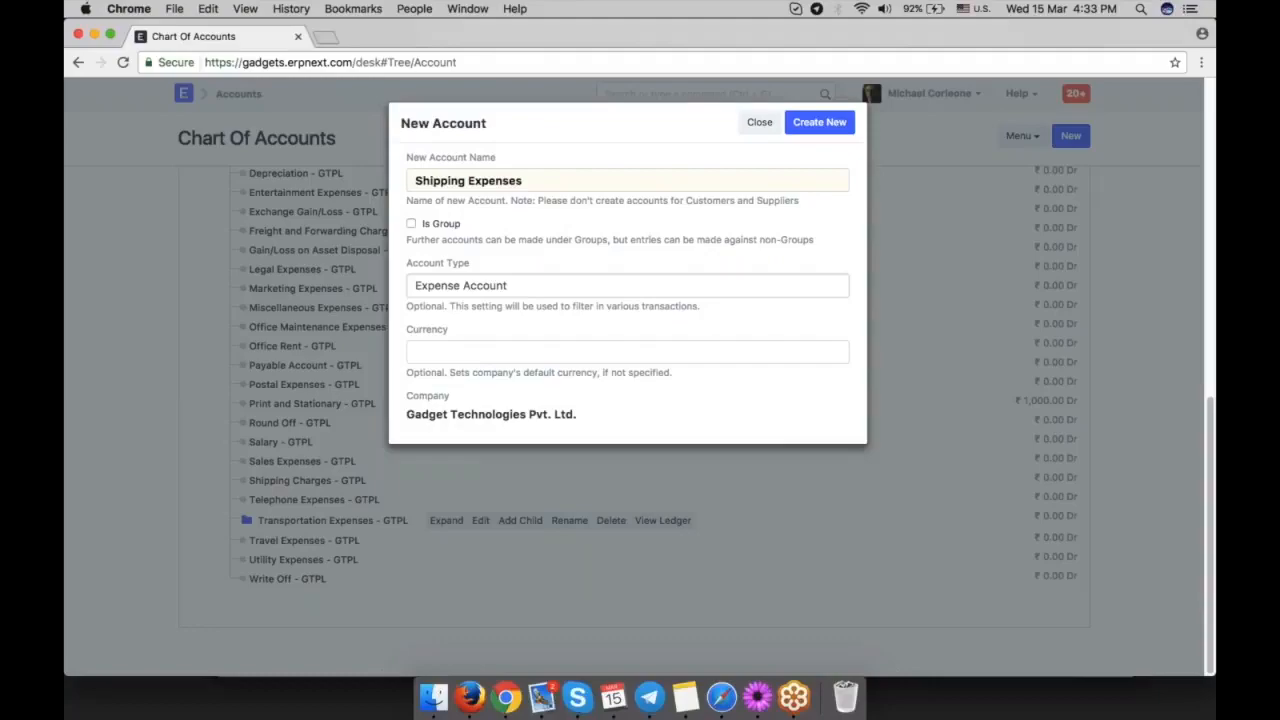
click(819, 122)
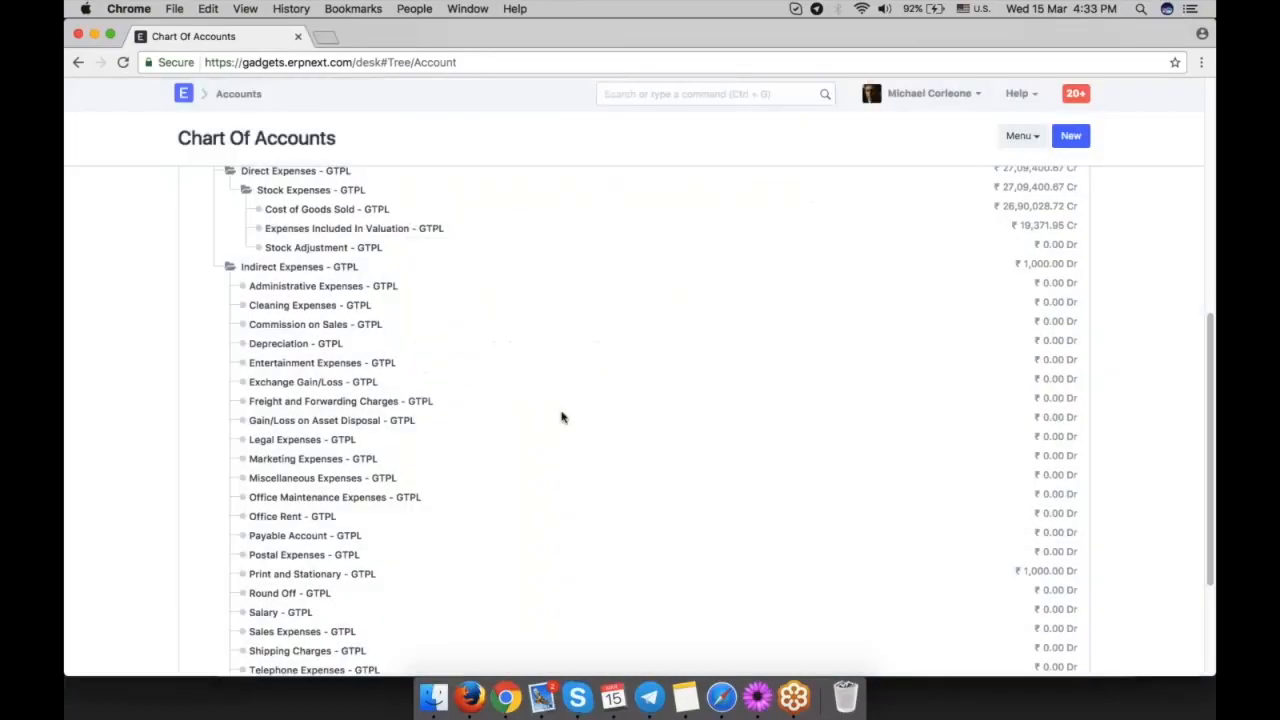
Expand the Transportation Expenses group to check its child account in the tree.
click(312, 502)
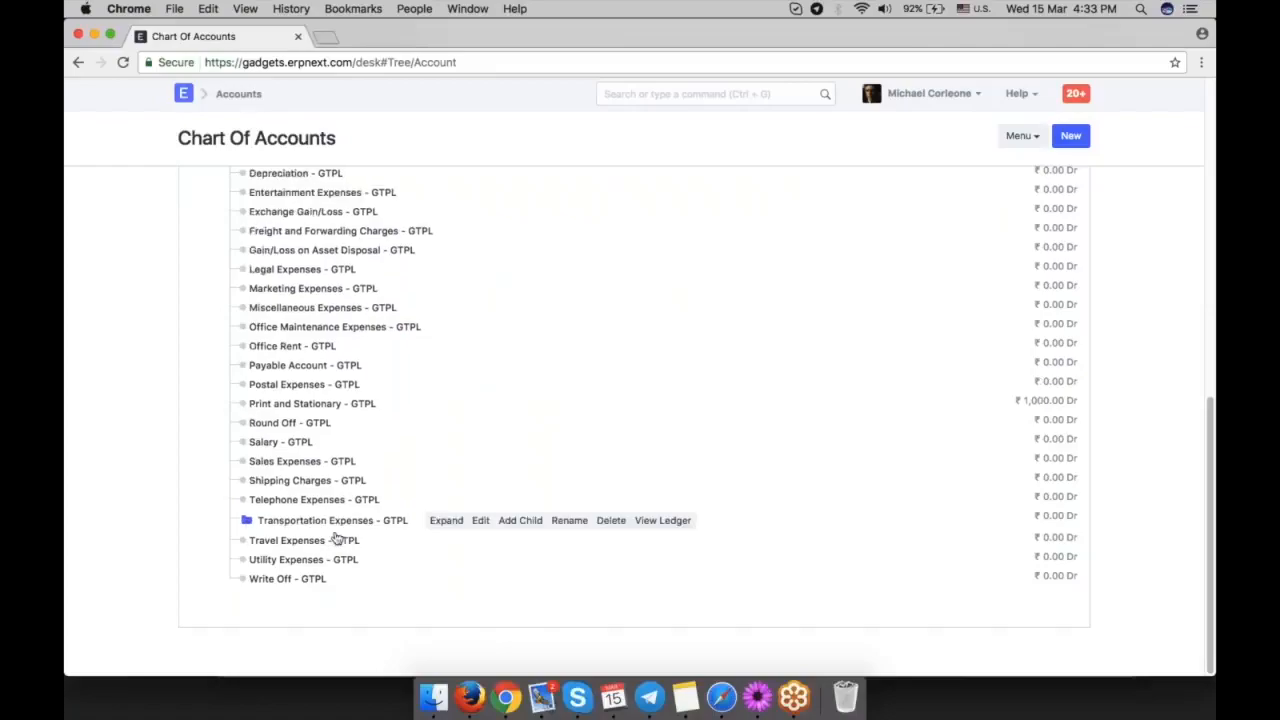
click(275, 522)
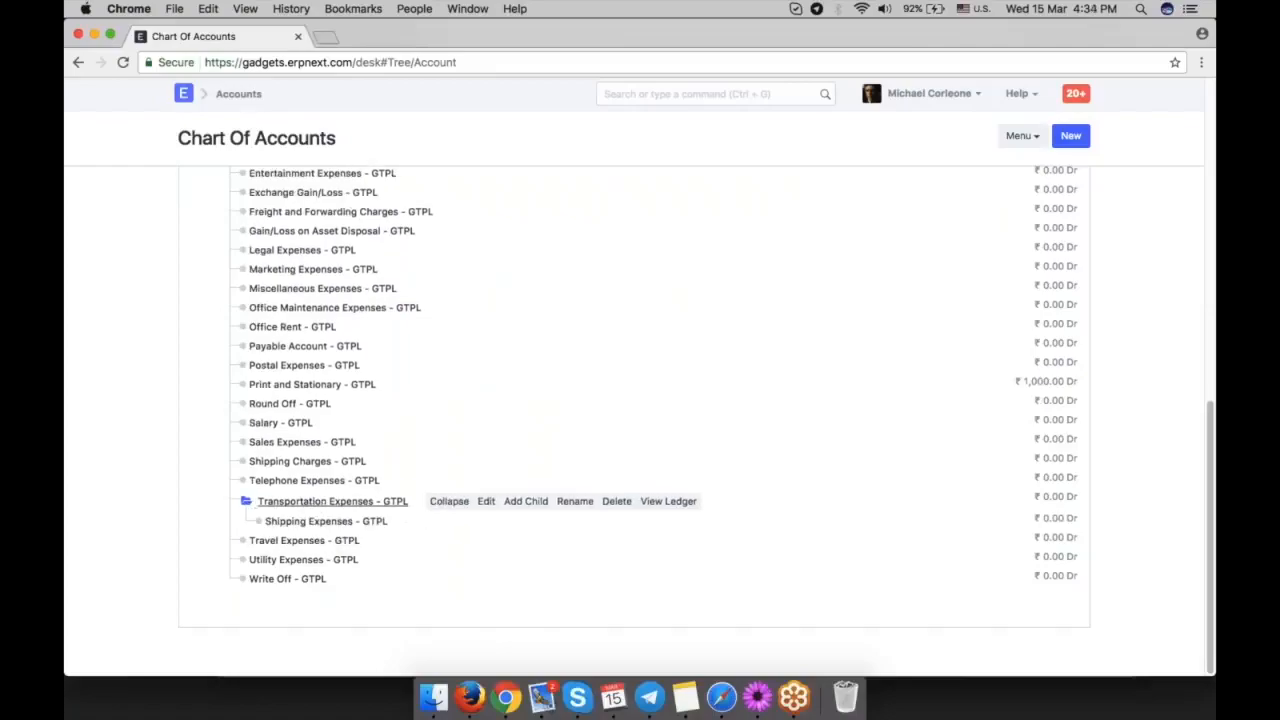
scroll(488, 437, up, 1)
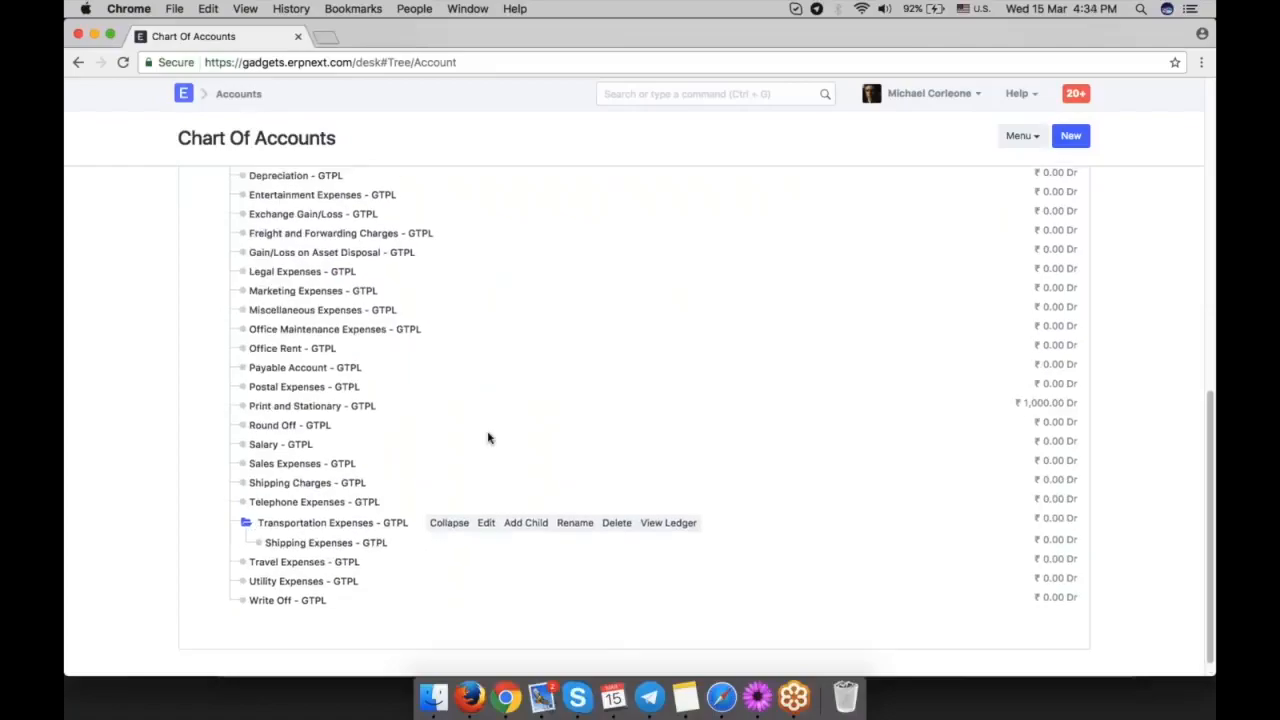
scroll(488, 437, up, 5)
scroll(488, 437, up, 10)
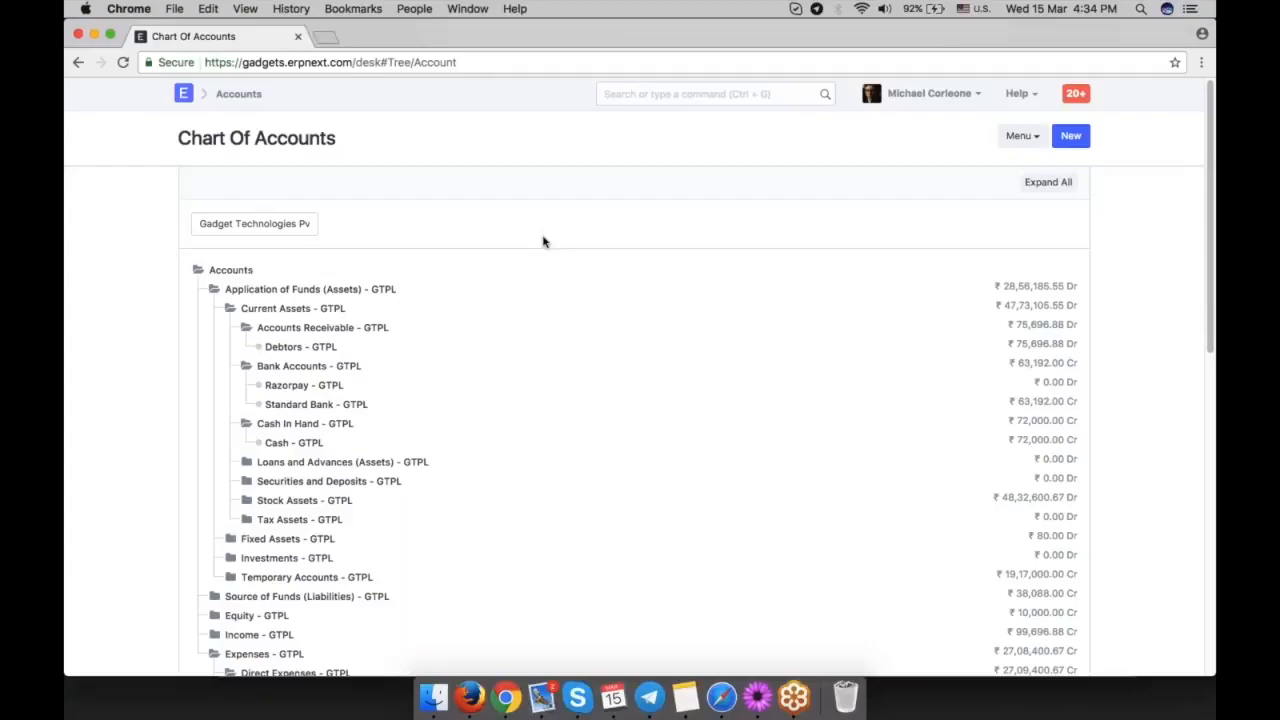
Find "gadge" in the Company records through the global search and open Gadget Technologies Pvt. Ltd.
click(688, 96)
text(gadge)
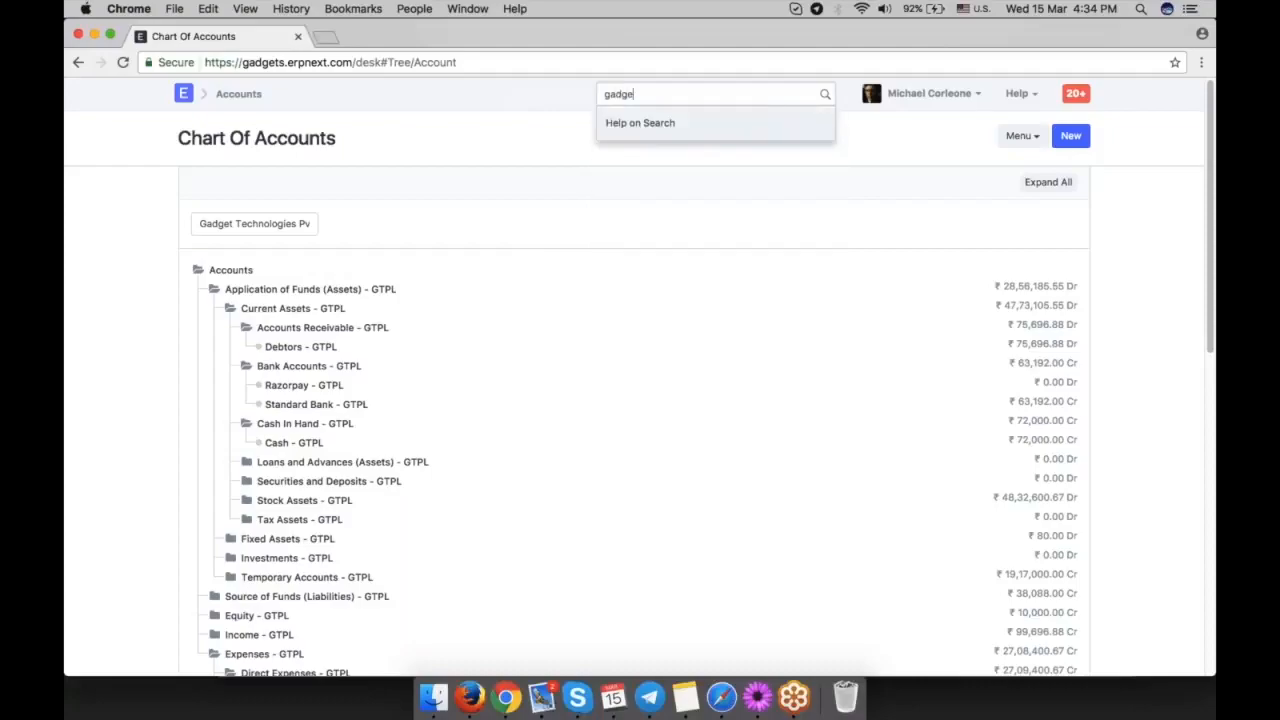
text( in com)
click(713, 133)
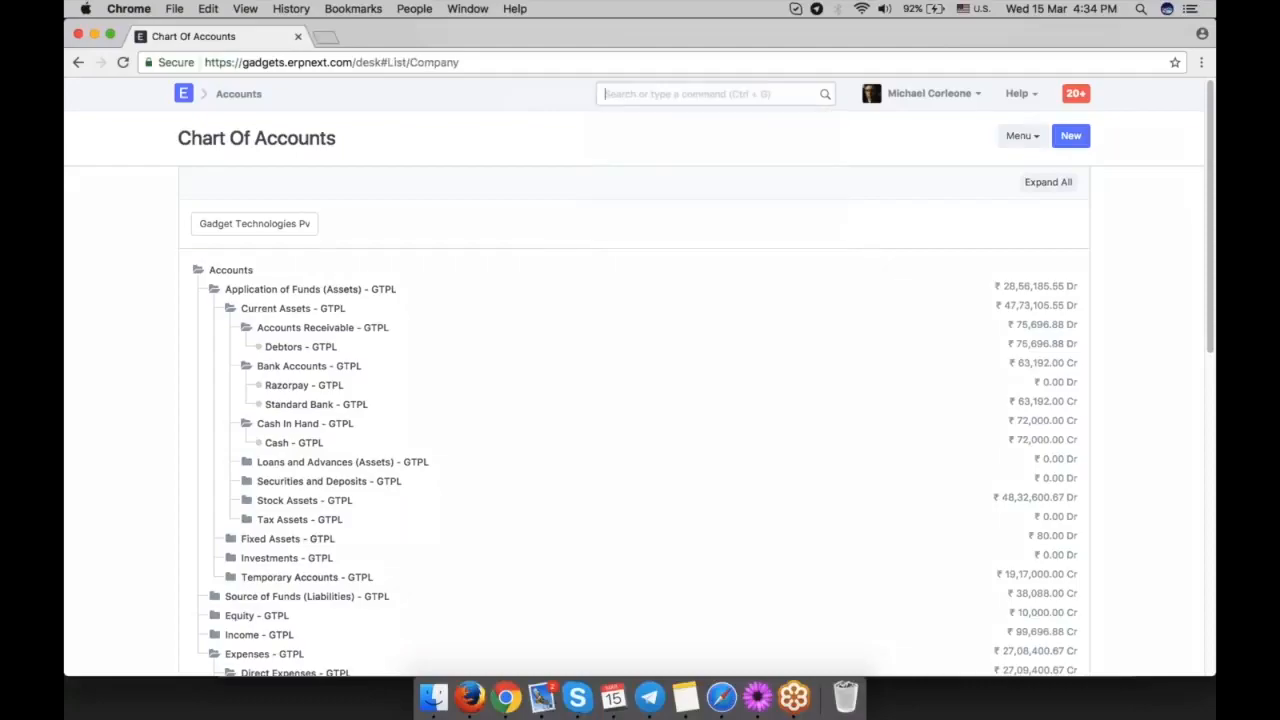
click(466, 253)
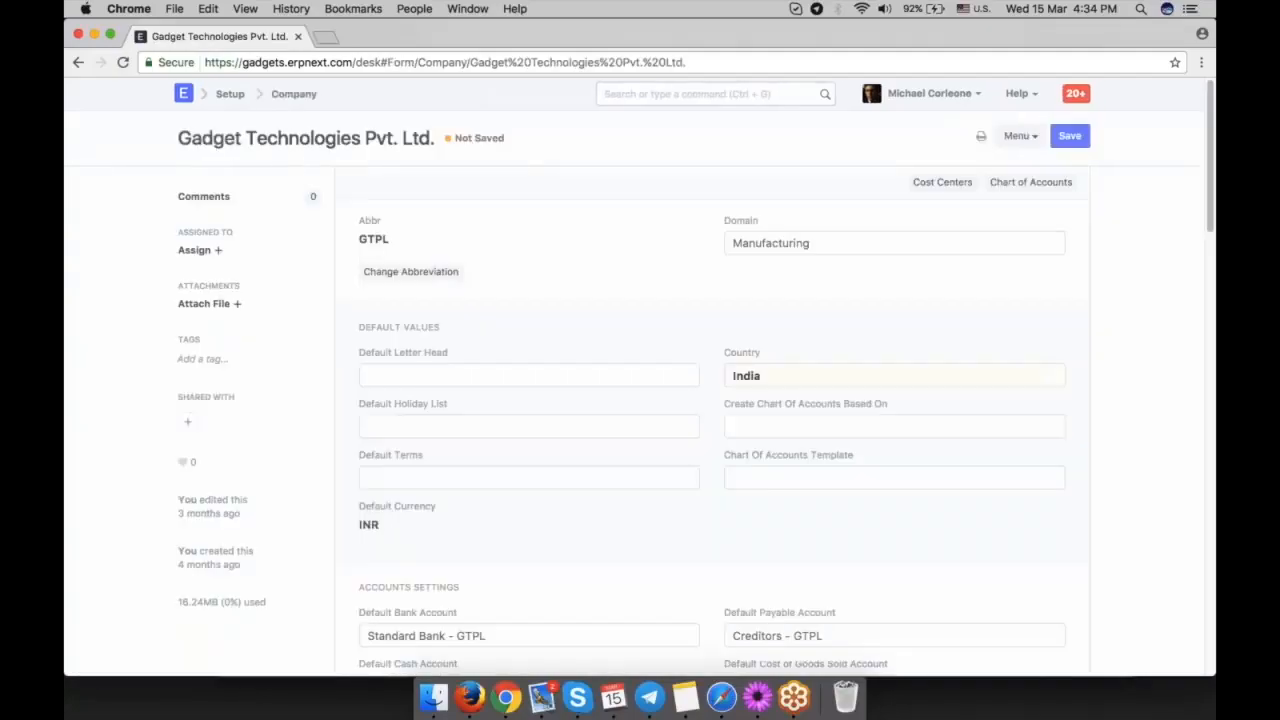
Examine the Default Currency field among the company's default values.
scroll(398, 490, down, 1)
drag(398, 490, 355, 488)
click(437, 491)
scroll(658, 501, up, 1)
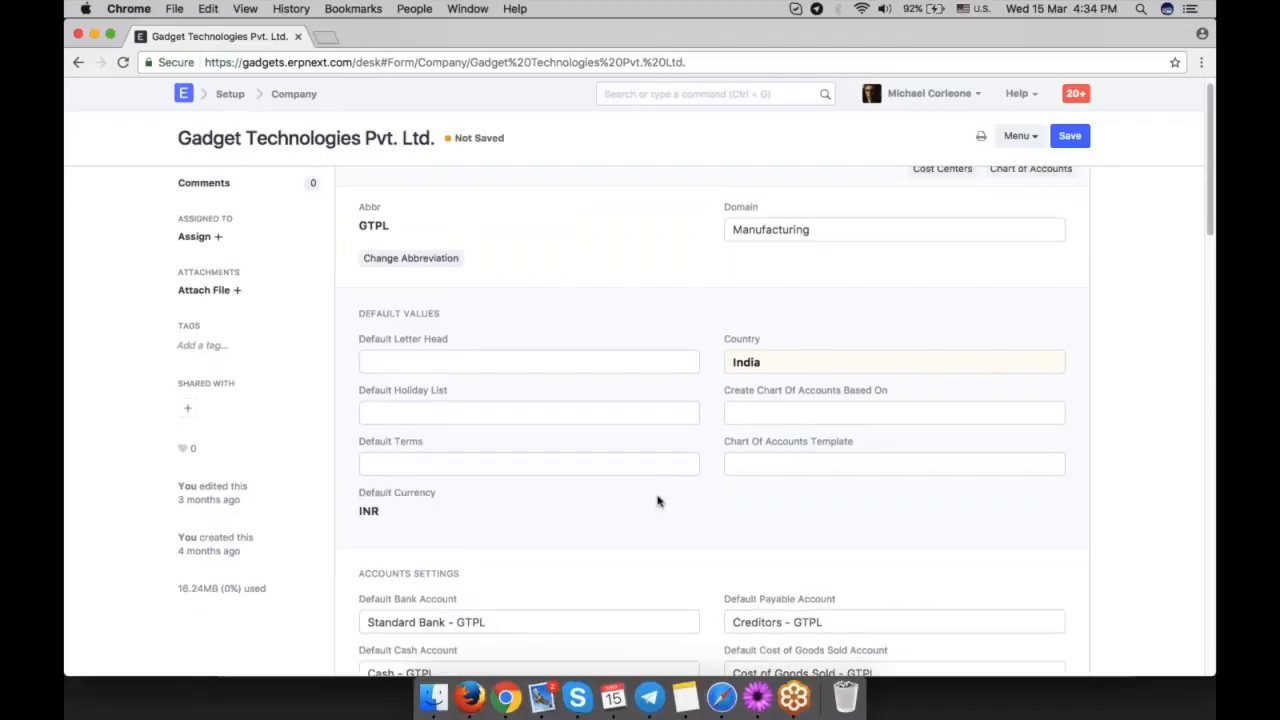
scroll(714, 354, up, 1)
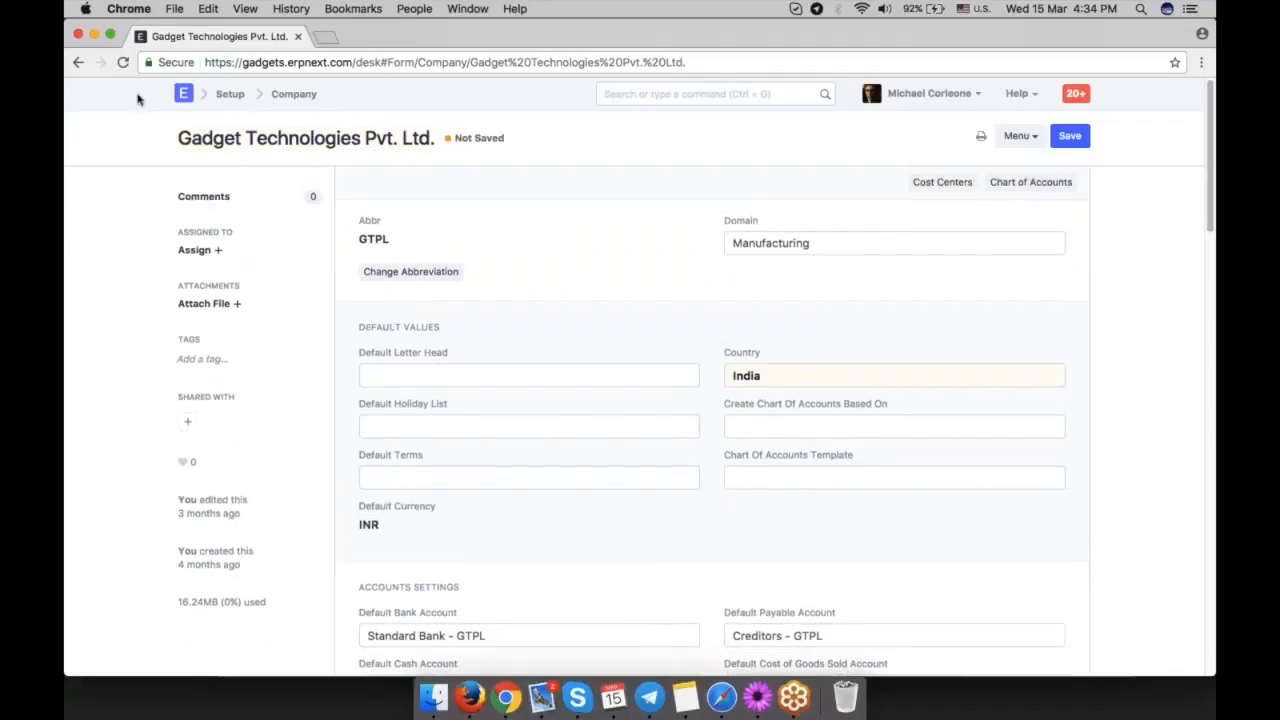
Leave the company record and return to the Chart of Accounts.
click(79, 62)
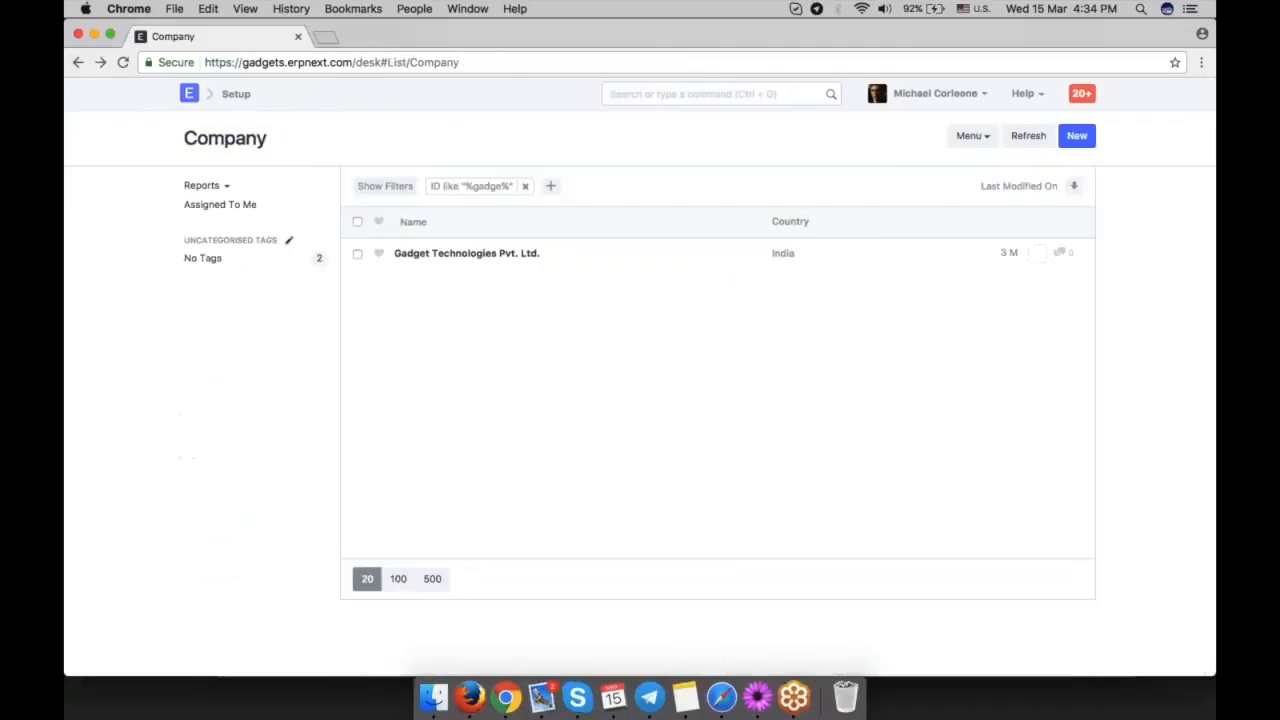
click(79, 62)
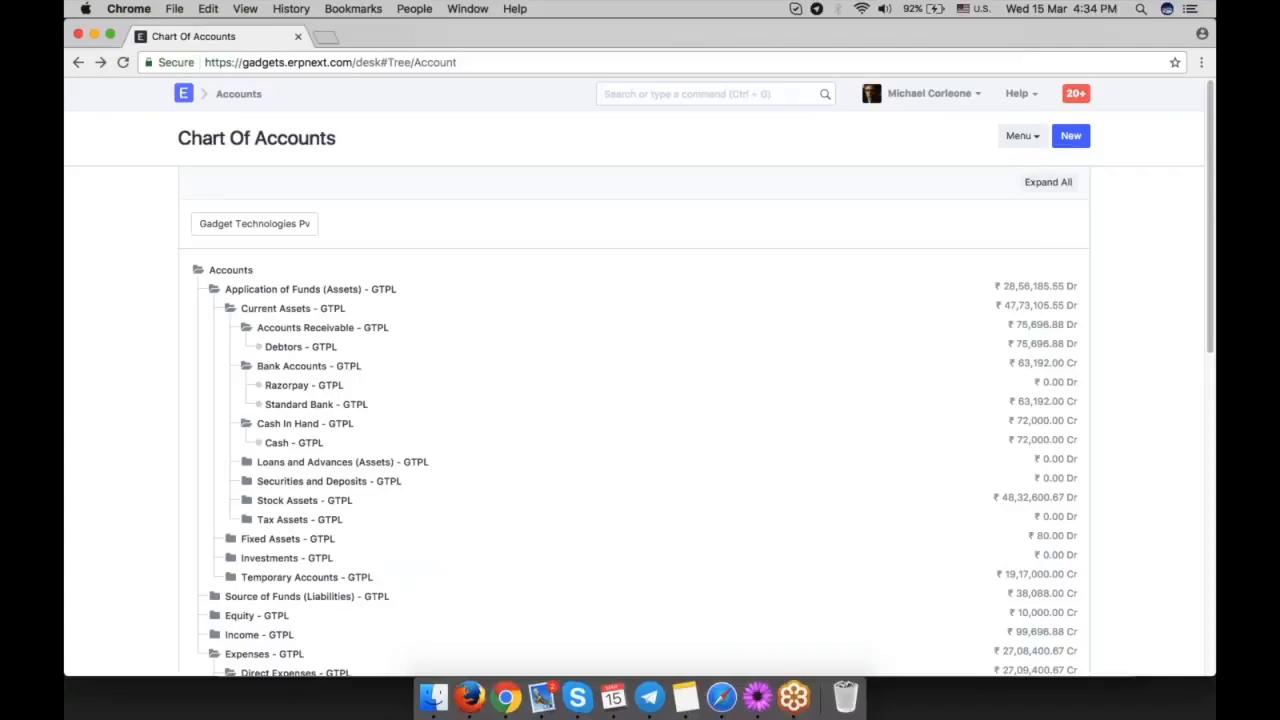
scroll(537, 375, down, 2)
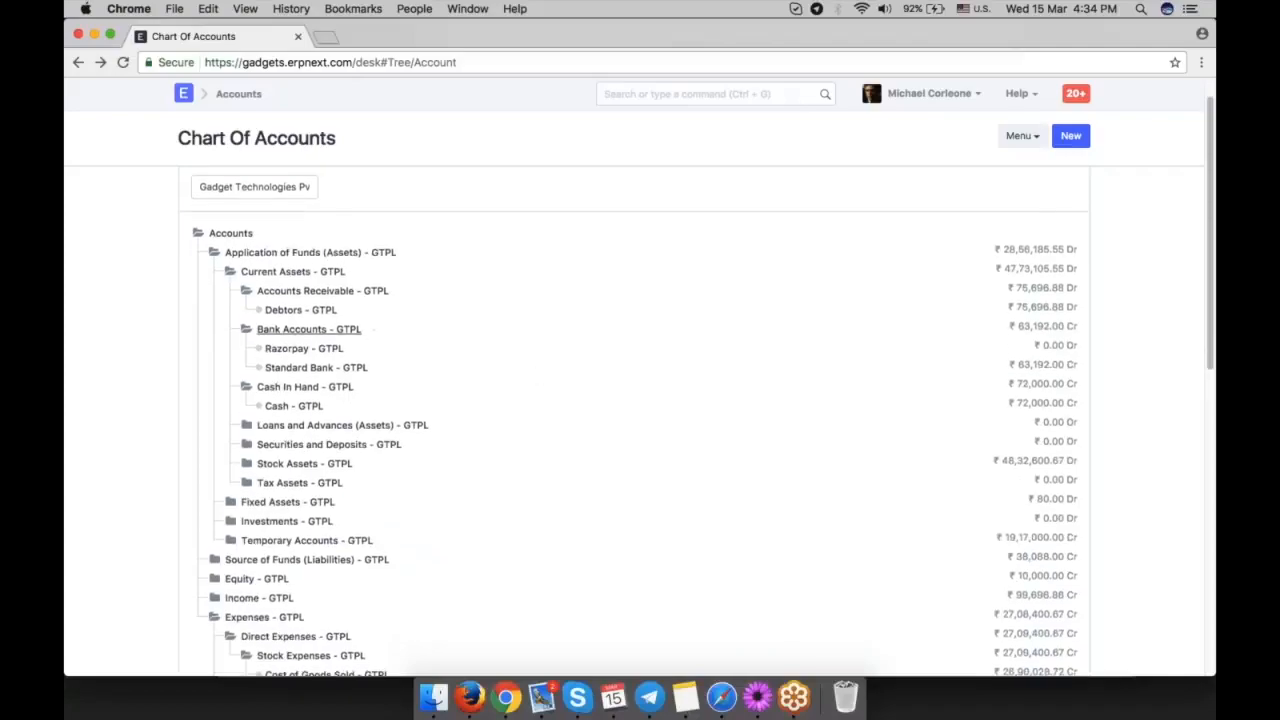
Add a Bank of America ledger under the Bank Accounts group with account type Bank and currency USD.
click(356, 330)
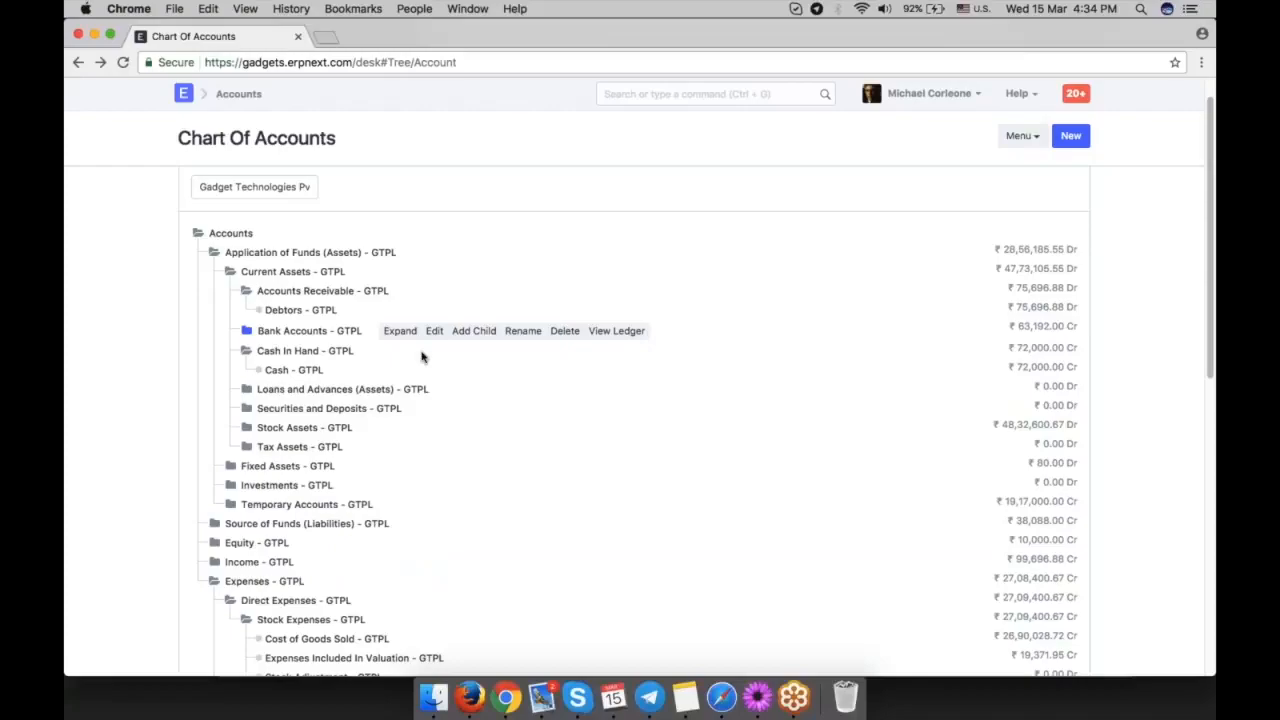
click(474, 331)
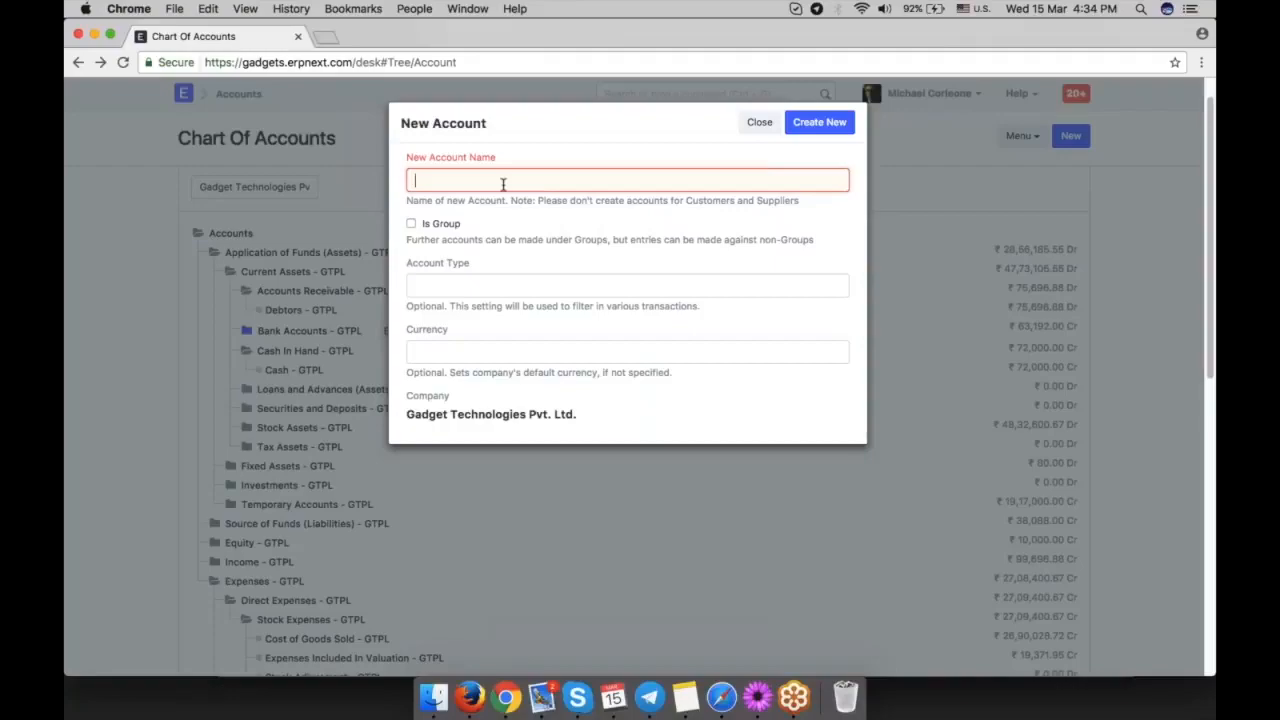
text(Bank of America)
click(545, 287)
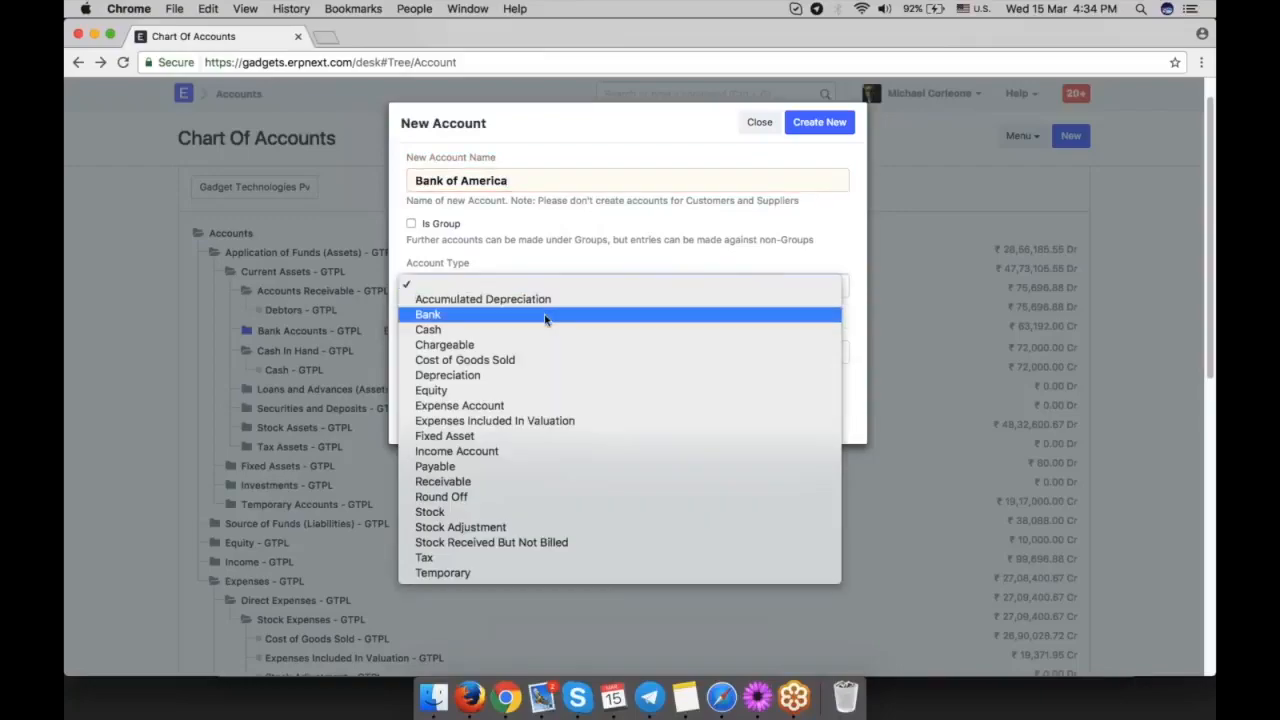
click(546, 314)
click(516, 345)
text(usd)
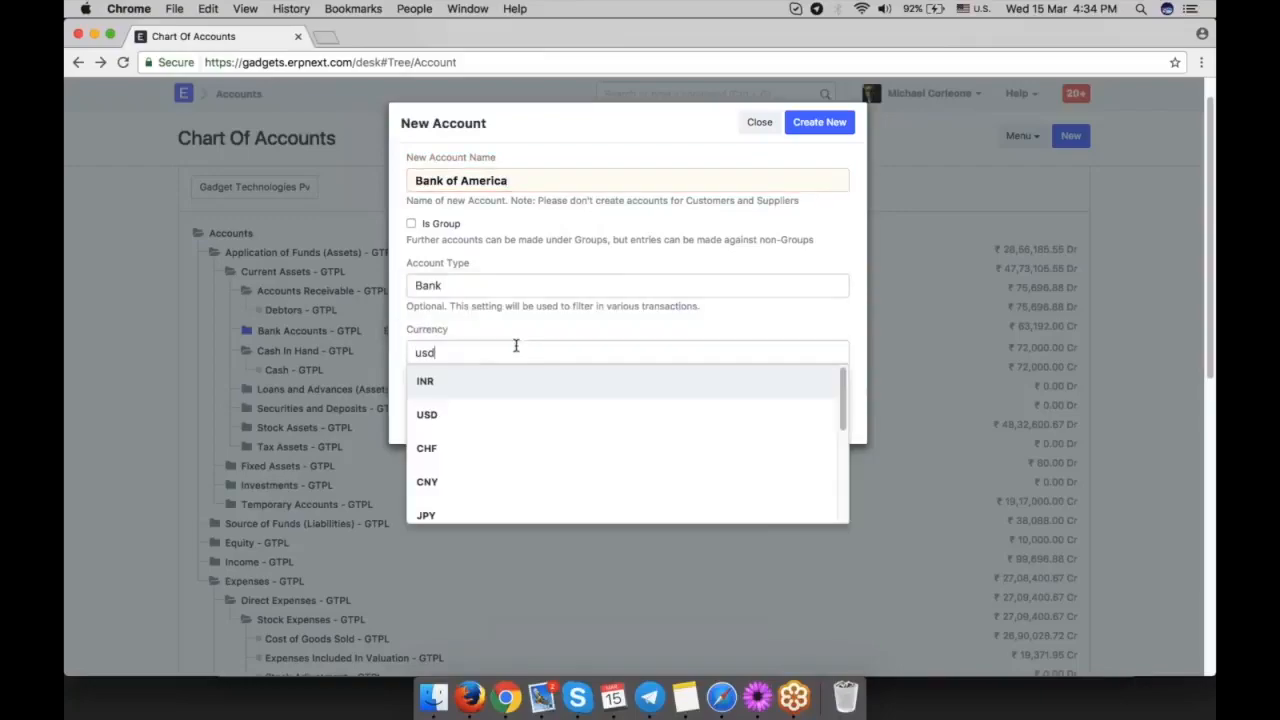
click(536, 381)
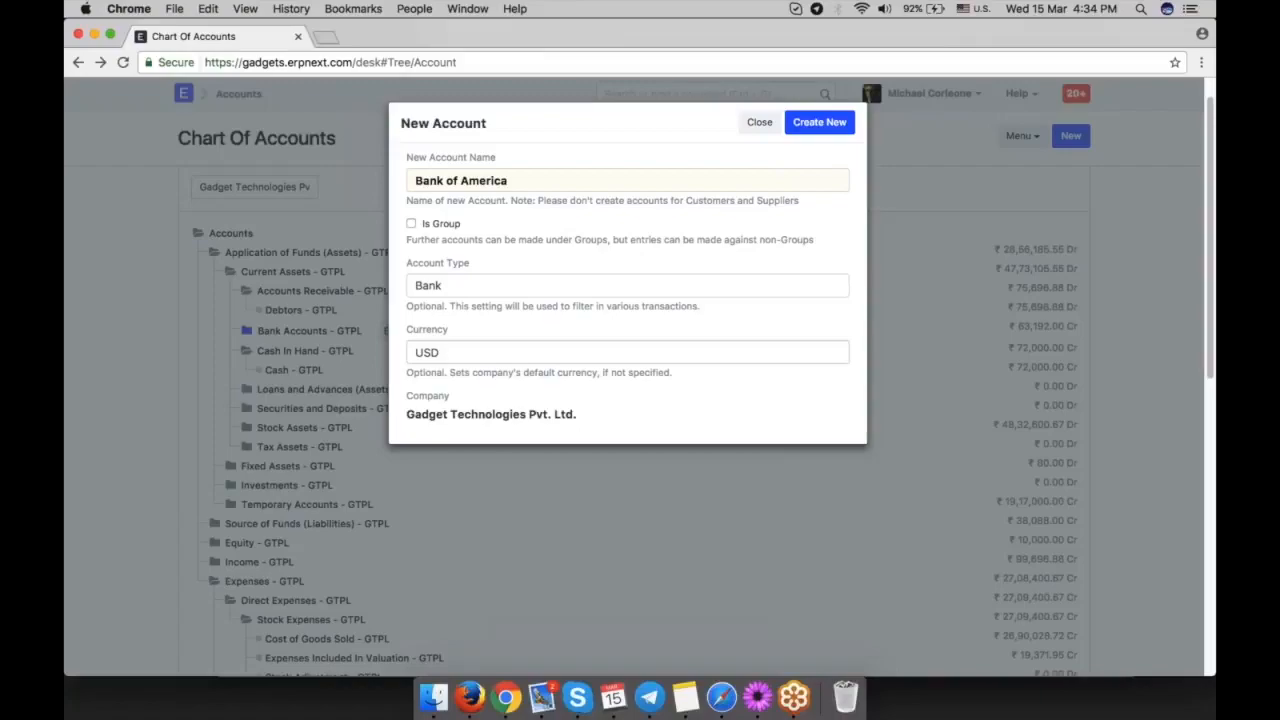
click(819, 122)
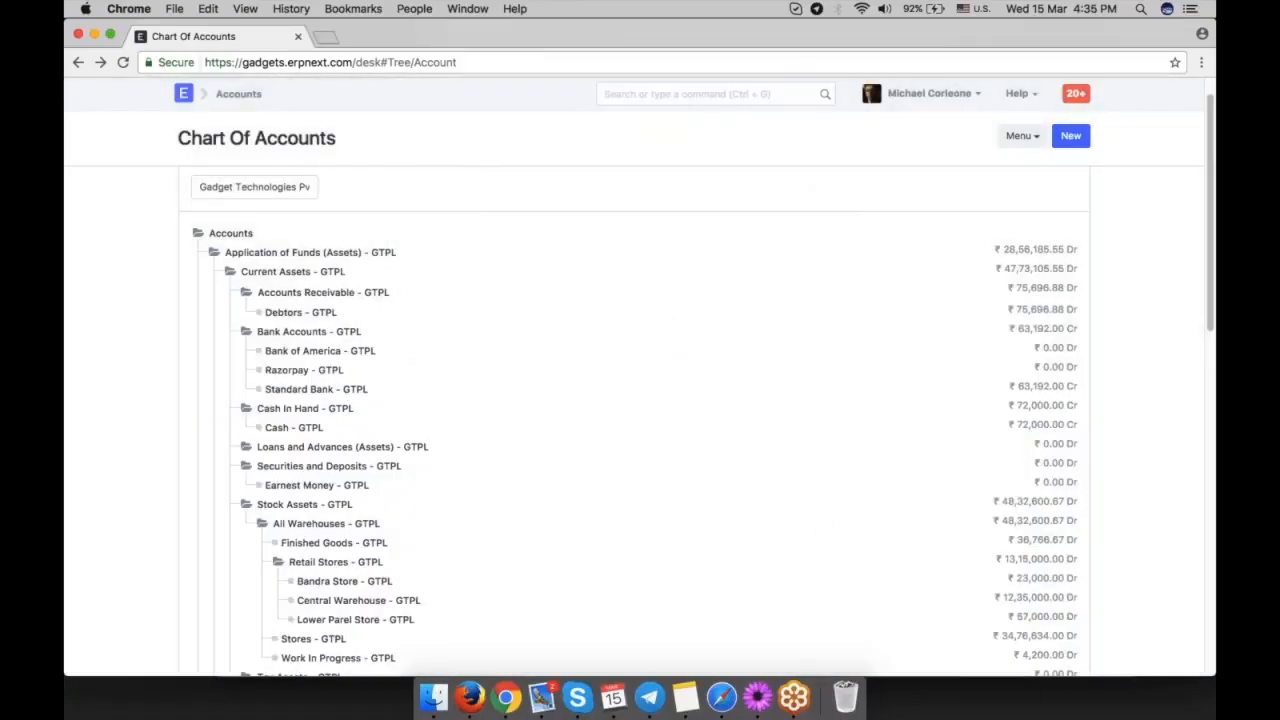
click(320, 351)
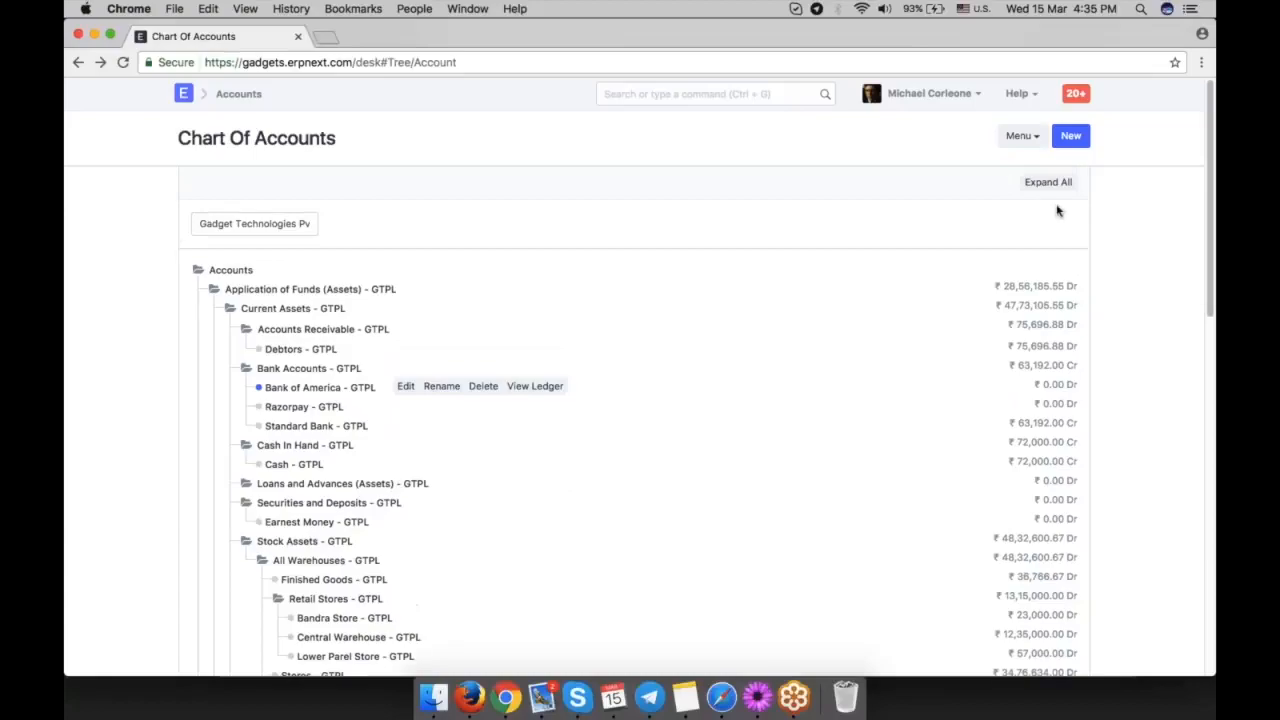
Collapse the Assets, Liabilities, Equity, Income and Expenses groups so only the root accounts are listed.
click(1045, 188)
click(228, 312)
click(214, 294)
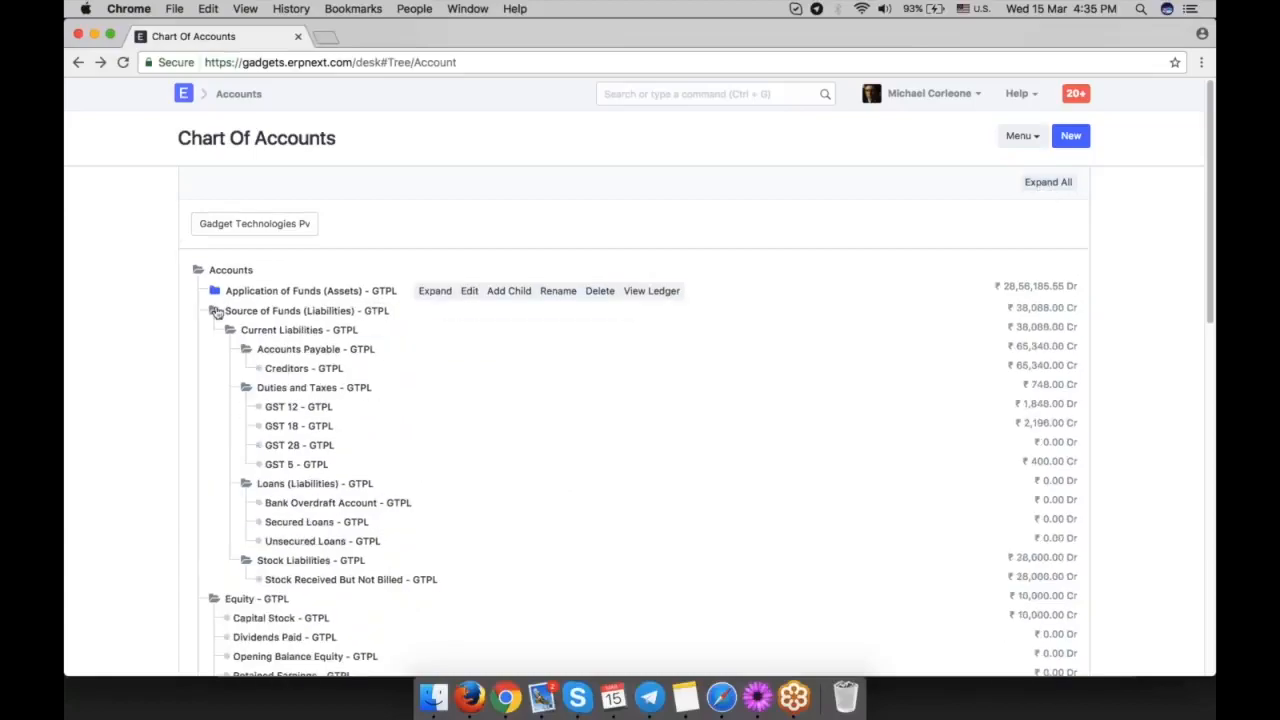
click(216, 311)
click(214, 329)
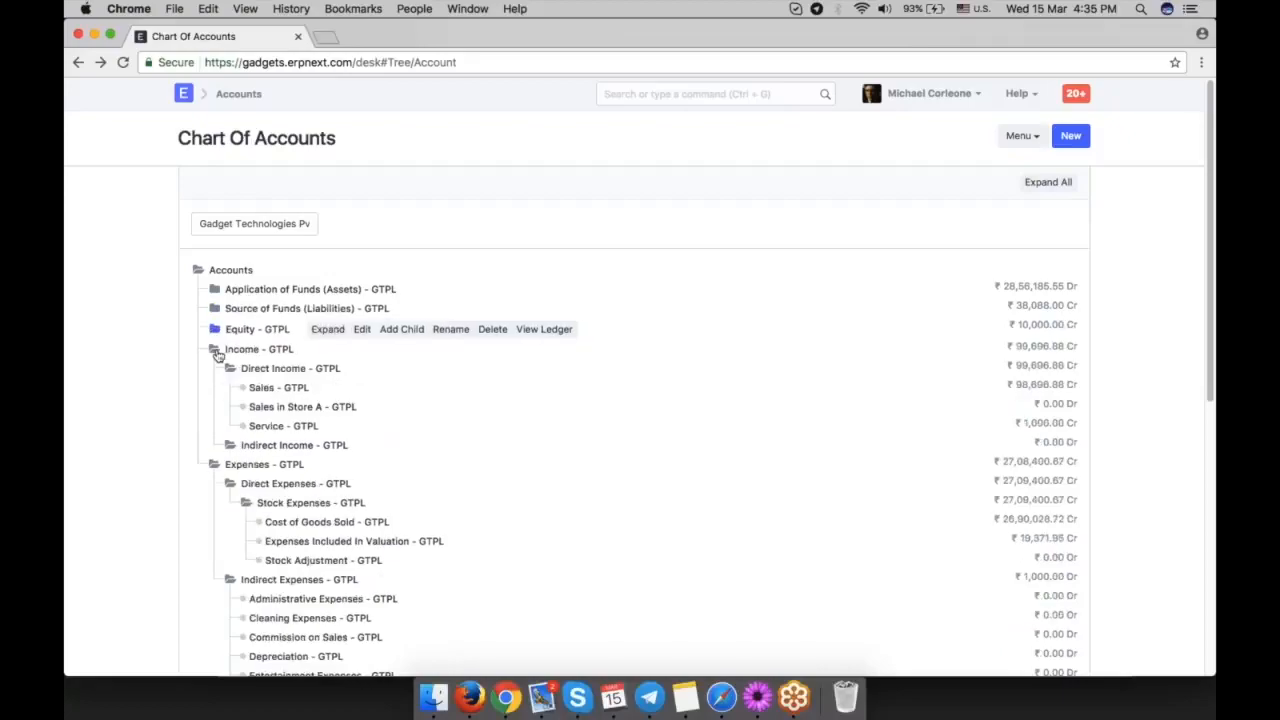
click(216, 352)
click(214, 368)
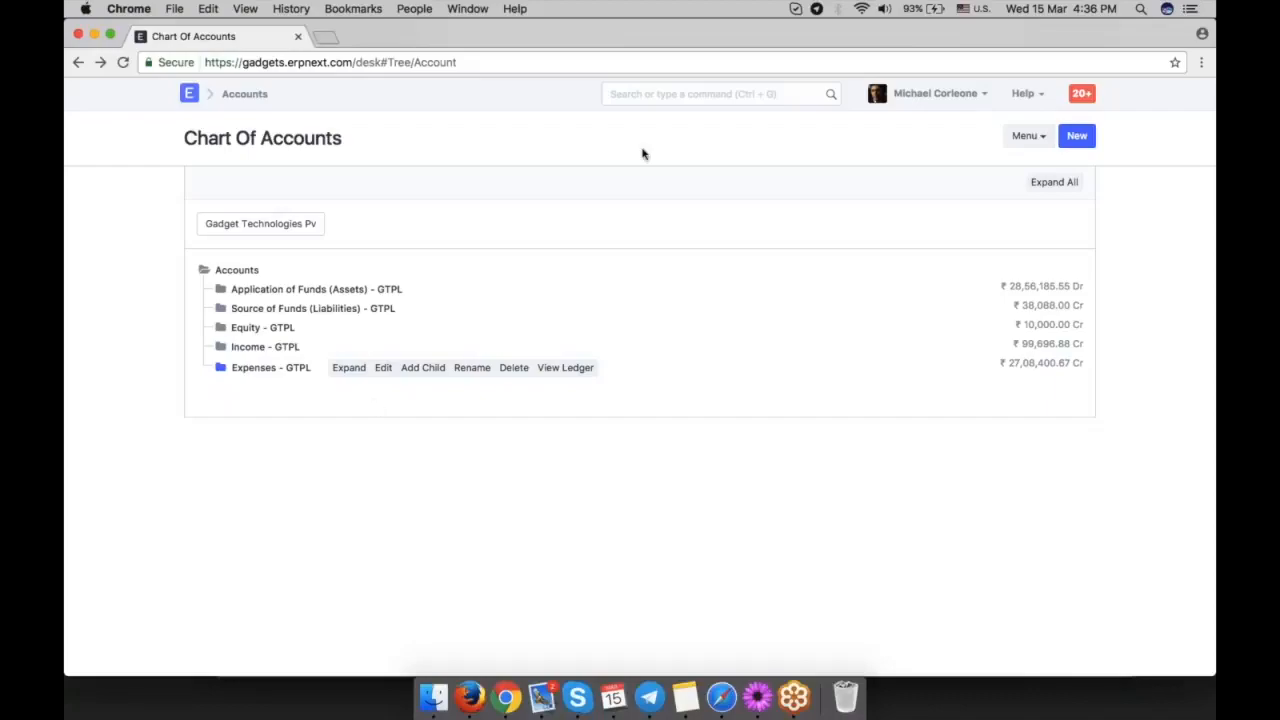
Find "new company" through the global search and open a blank company form.
click(655, 94)
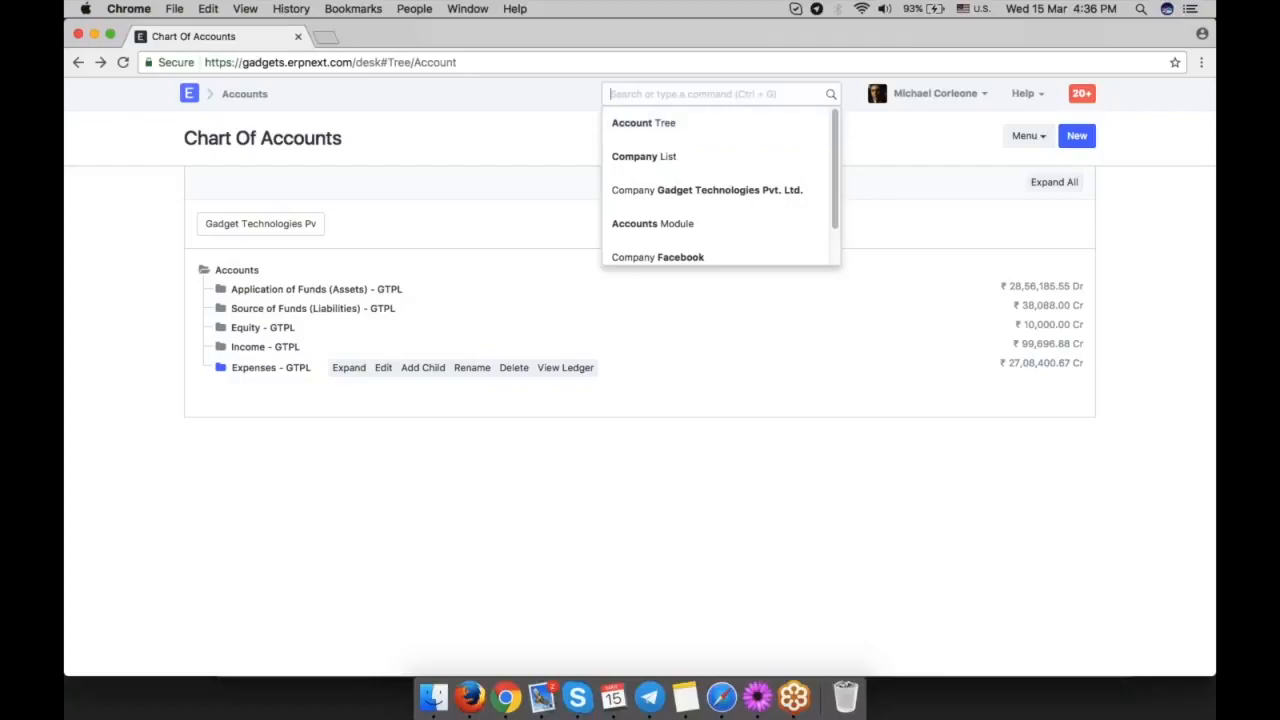
text(new compa)
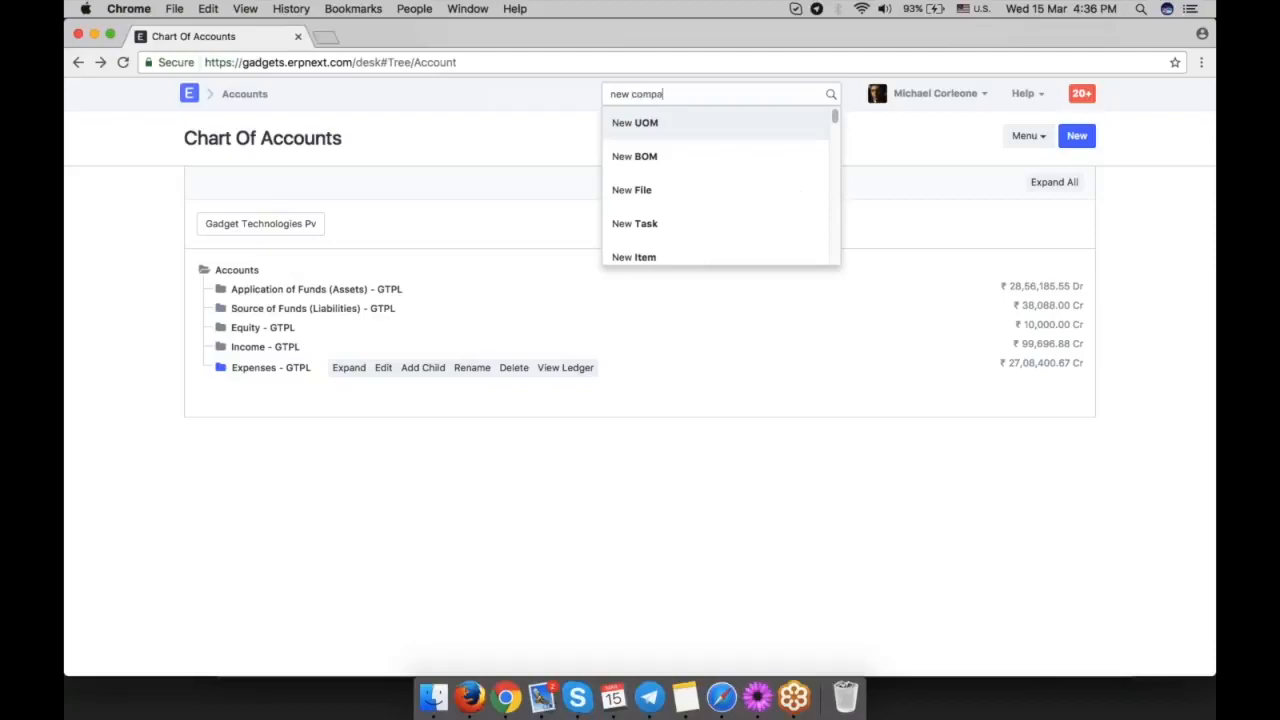
text(ny)
click(654, 132)
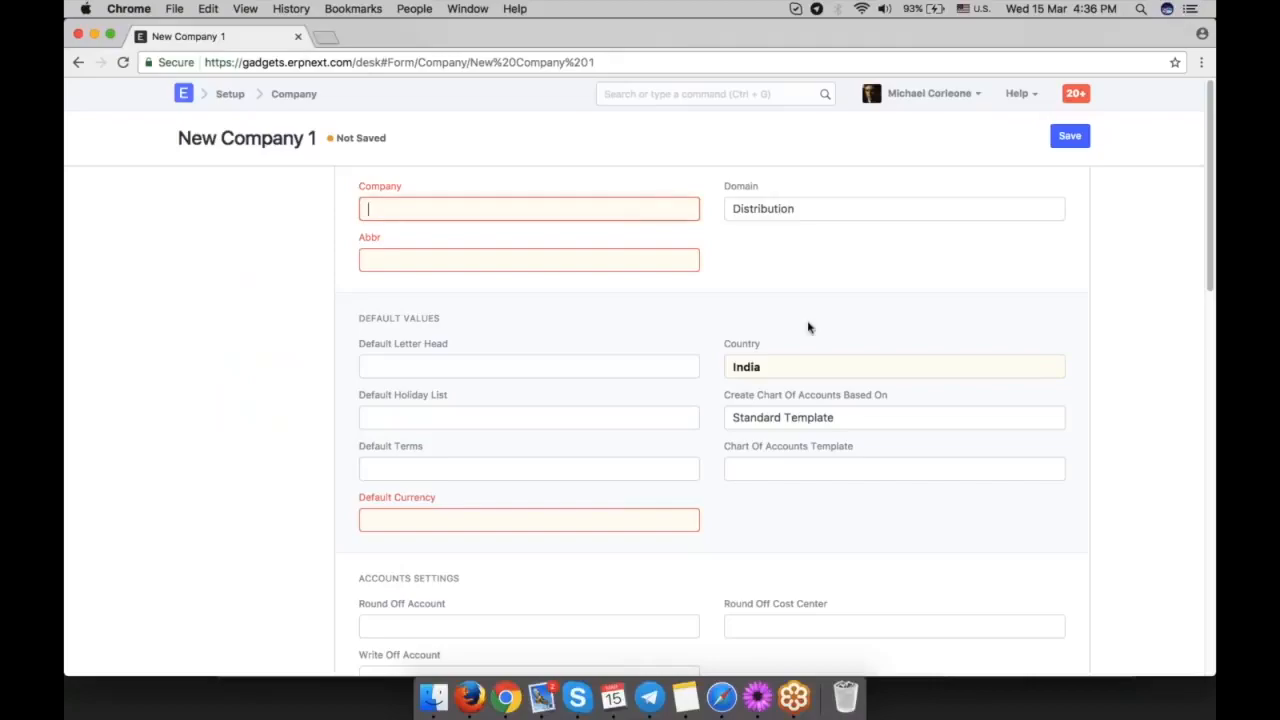
Name the new company HP Persona and set its abbreviation to HPP.
text(HP Persona)
click(491, 252)
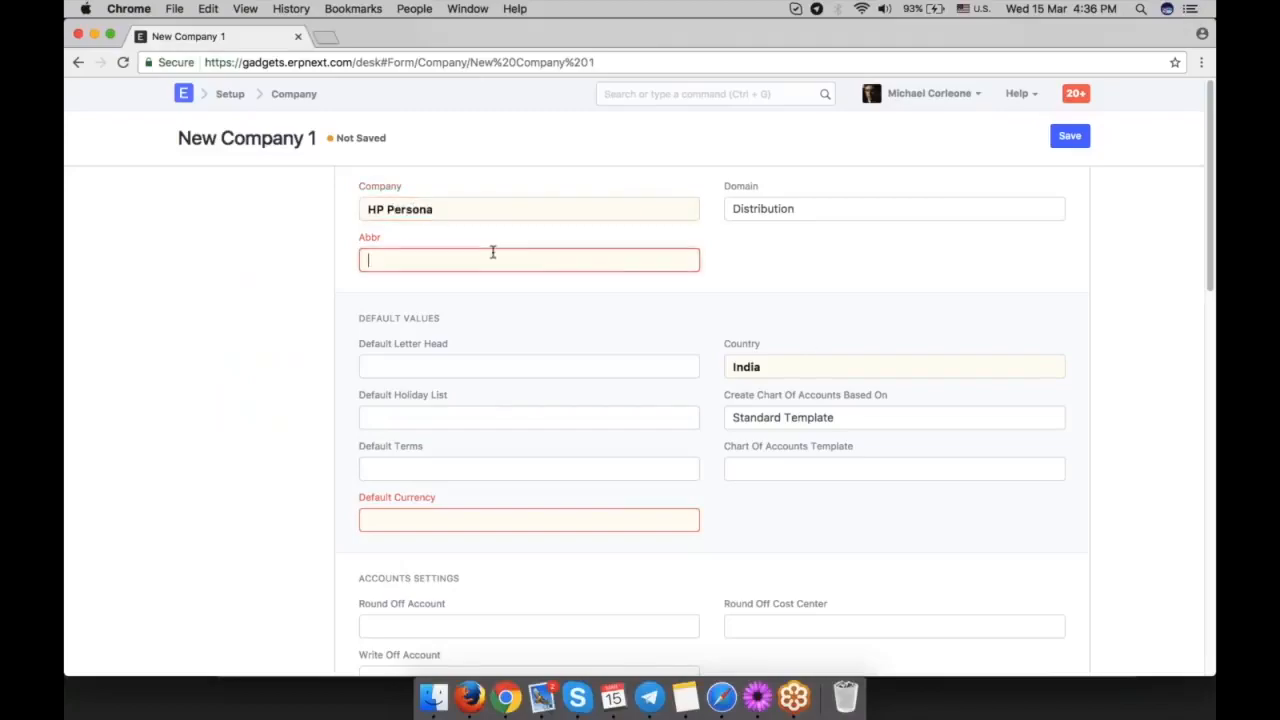
text(HPP)
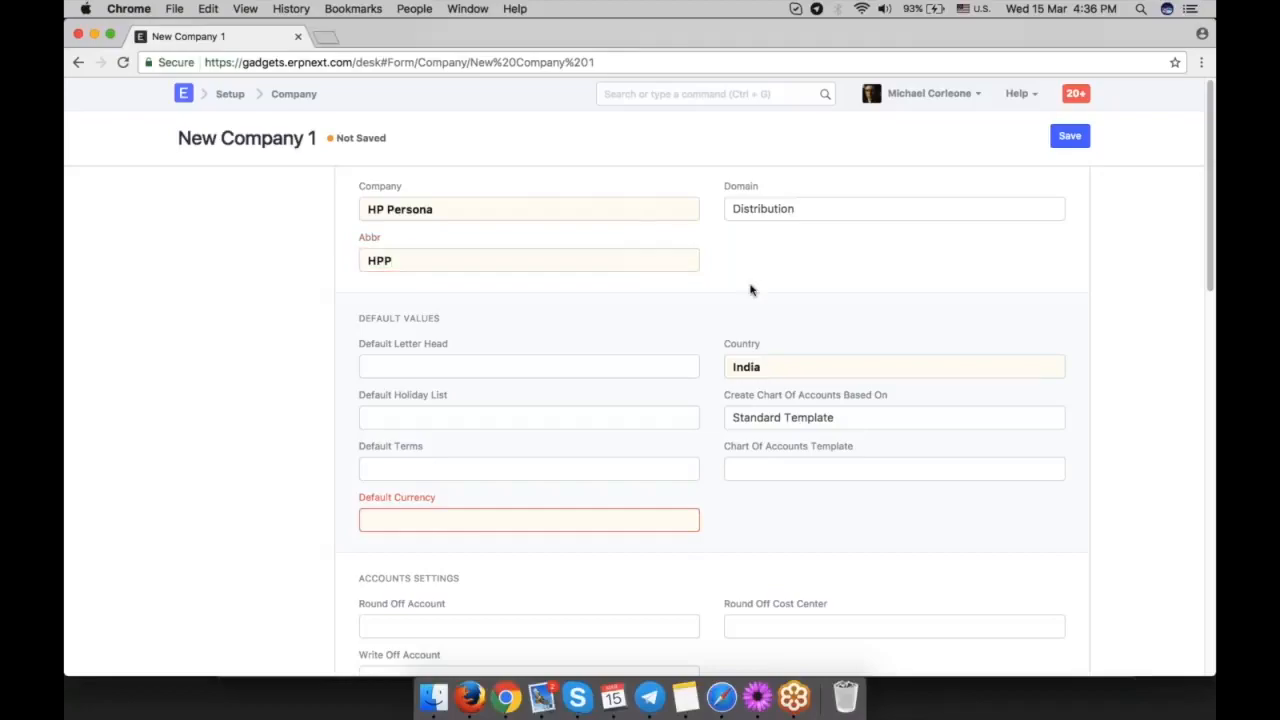
Base the new company's chart of accounts on the existing company Gadget Technologies Pvt. Ltd.
scroll(851, 366, down, 3)
click(828, 350)
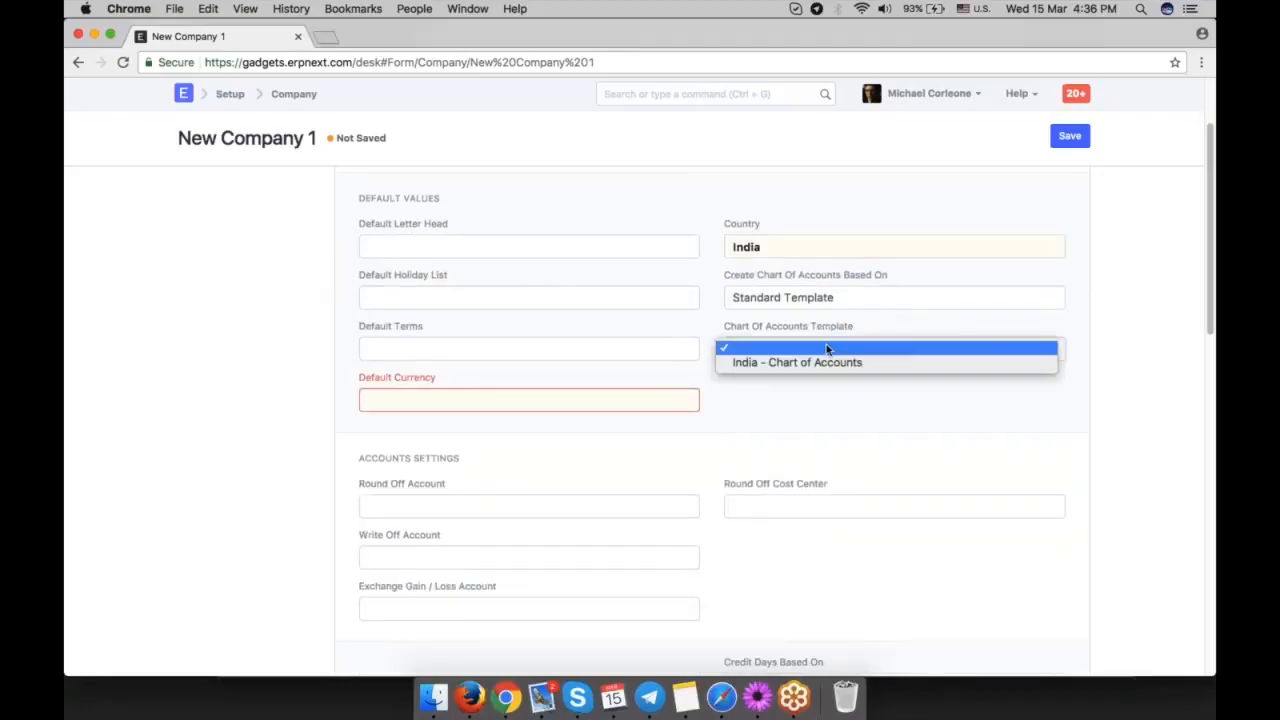
click(887, 305)
click(886, 300)
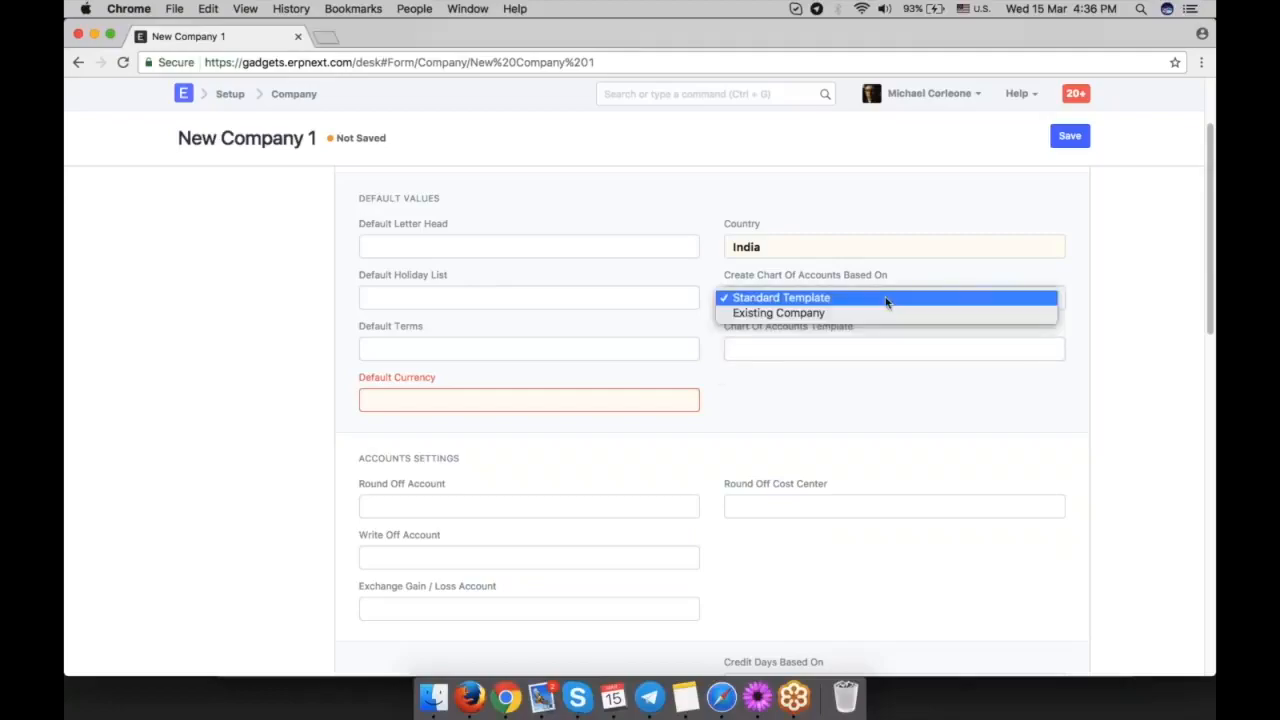
click(820, 314)
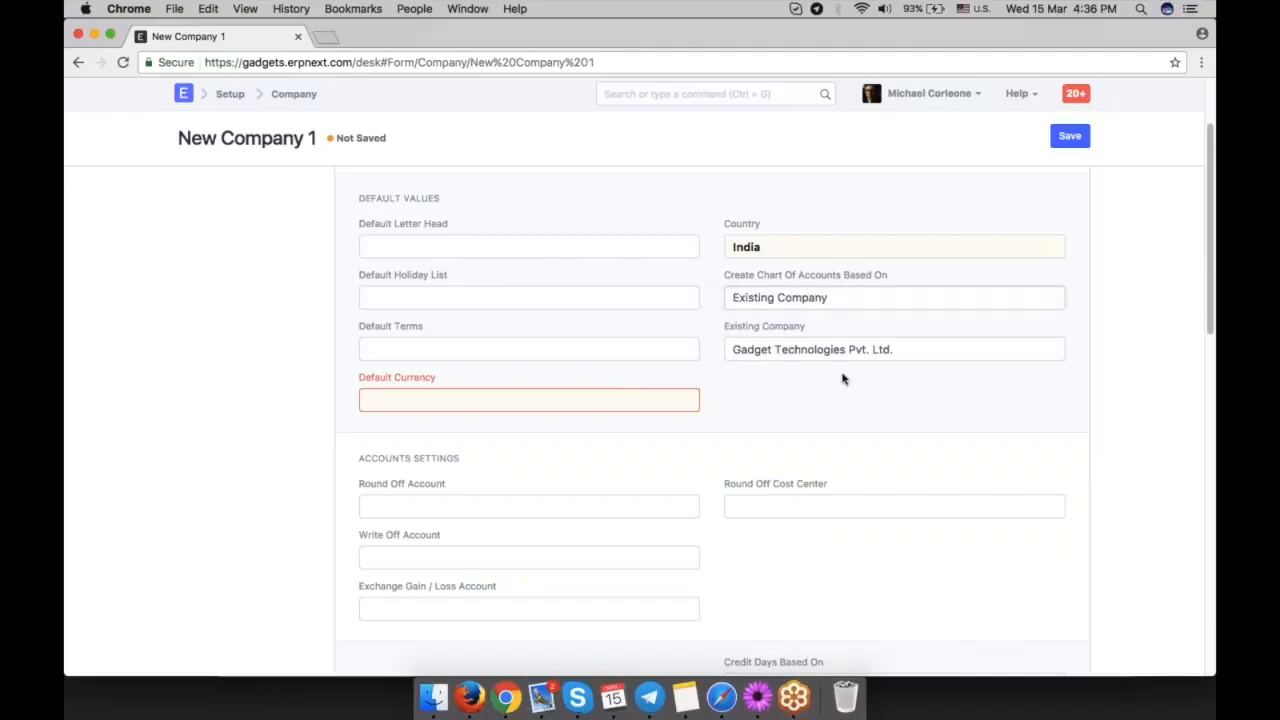
key(Tab)
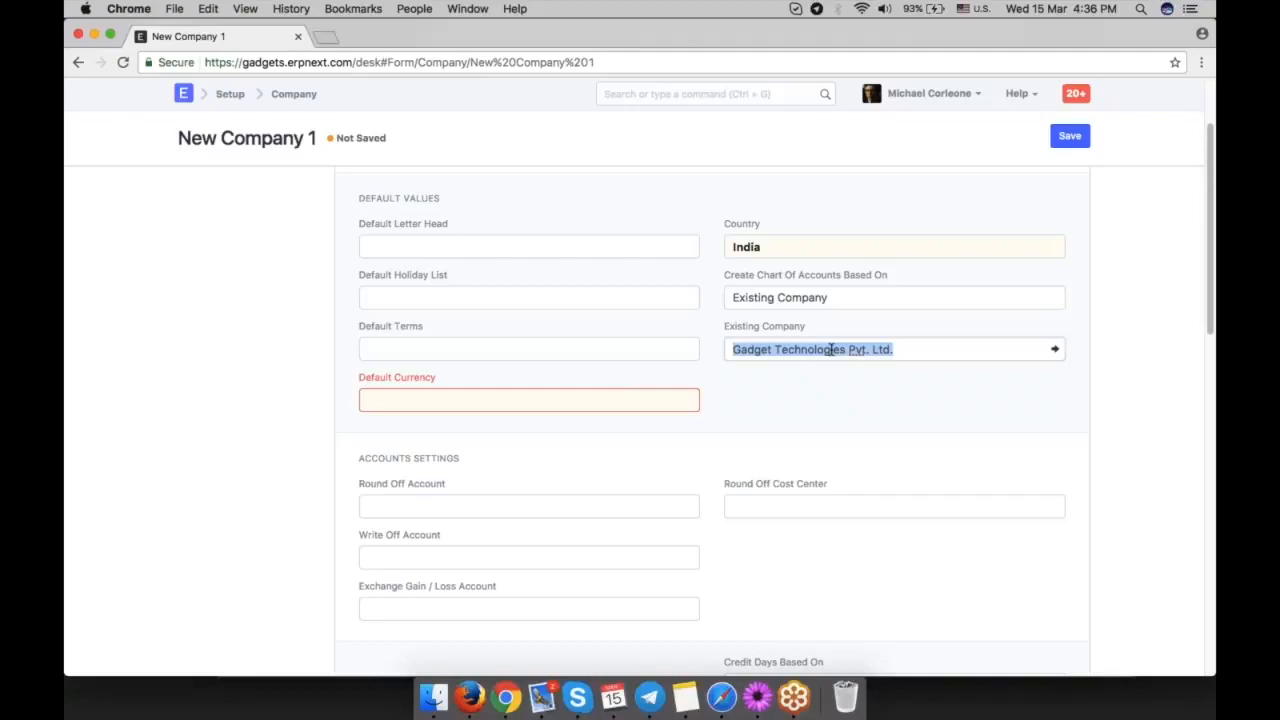
click(907, 358)
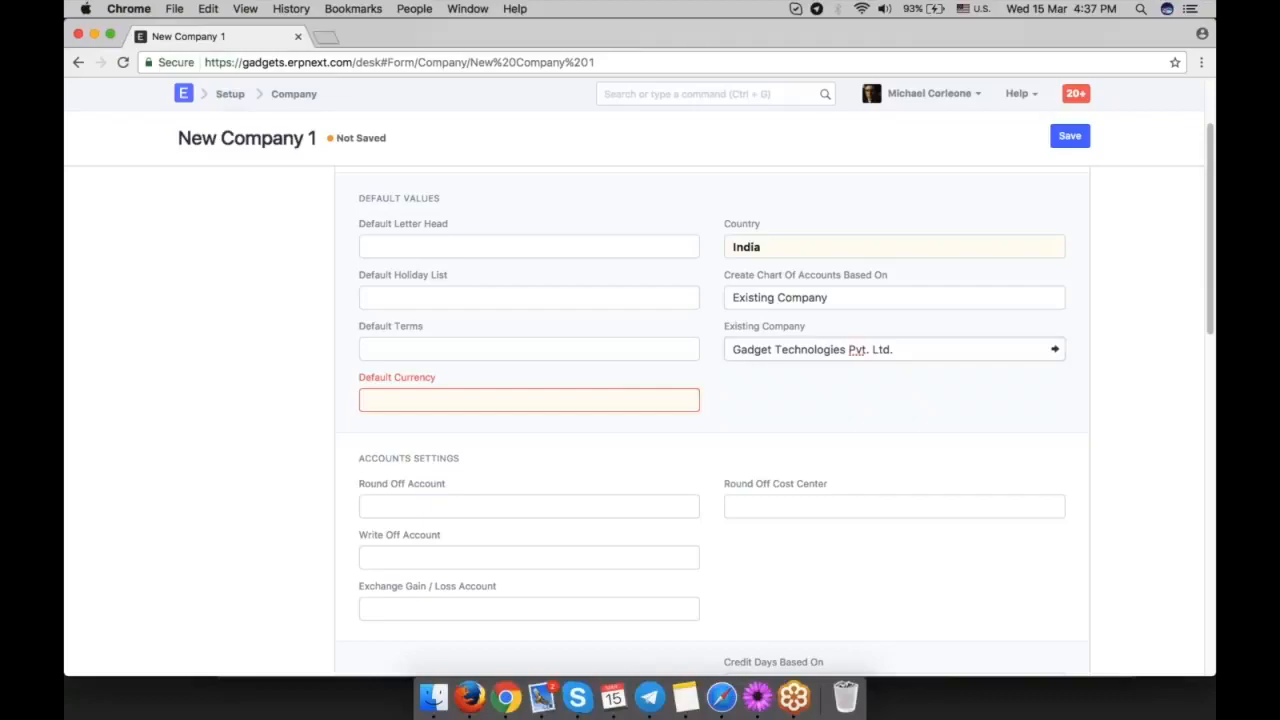
triple_click(781, 355)
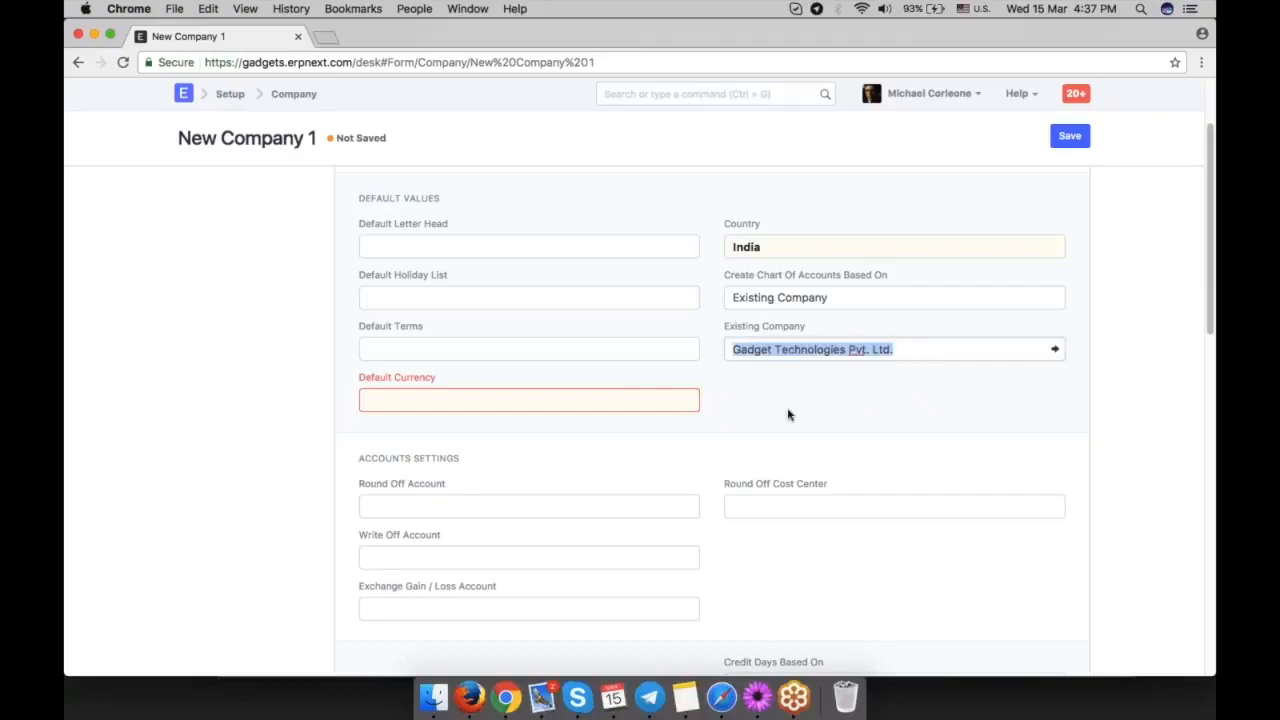
click(788, 415)
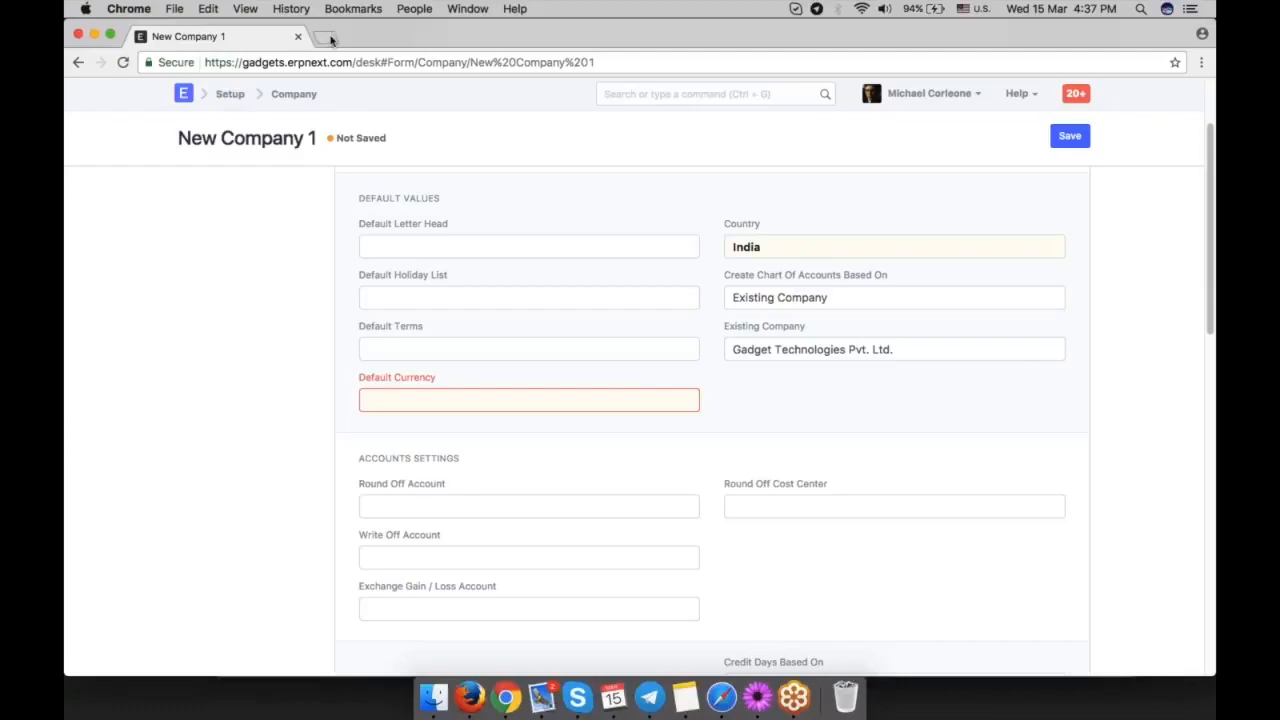
Open charts.erpnext.com in a new browser tab.
key(super+t)
text(chart)
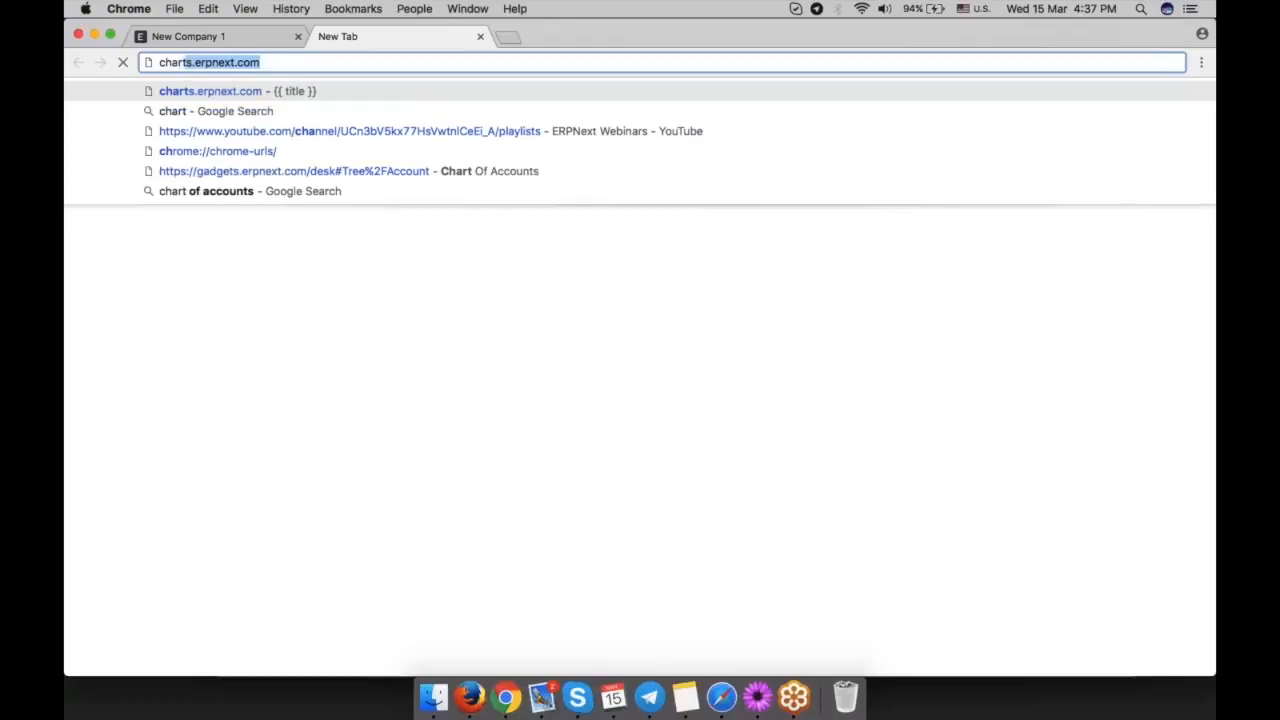
key(Return)
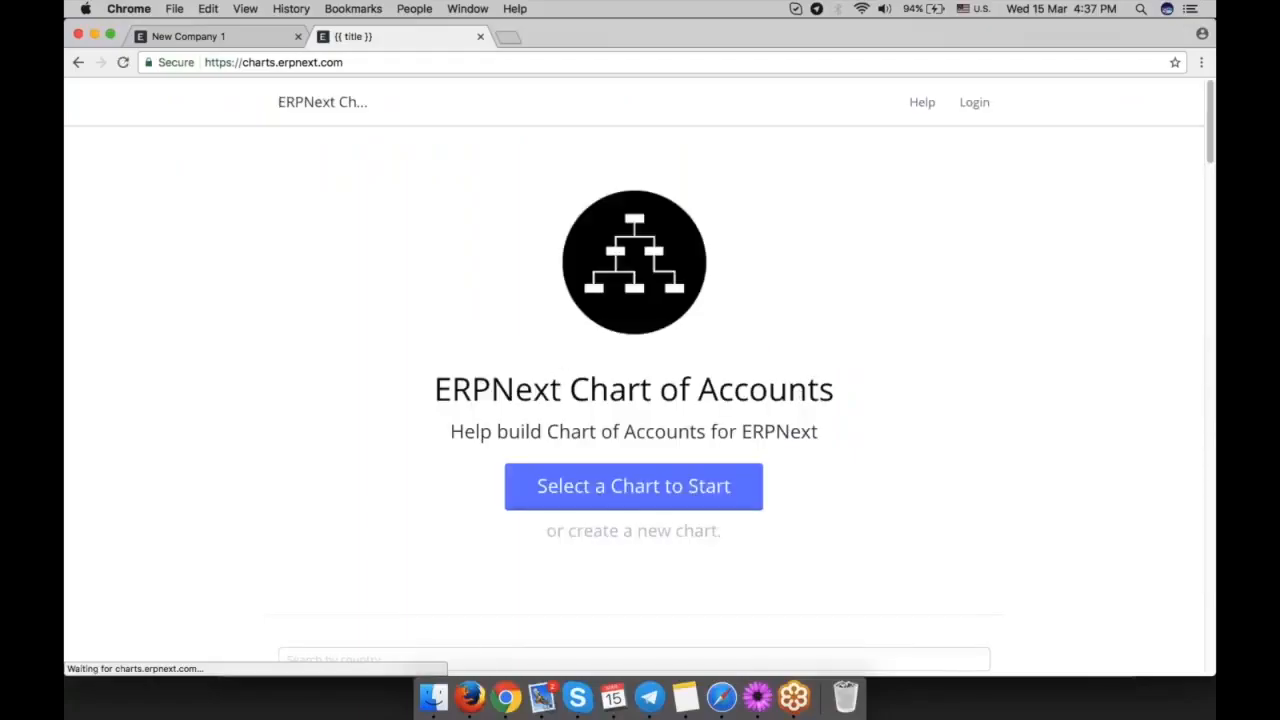
Browse the user contributed charts and open France - Plan Comptable Général-6.
scroll(911, 491, down, 4)
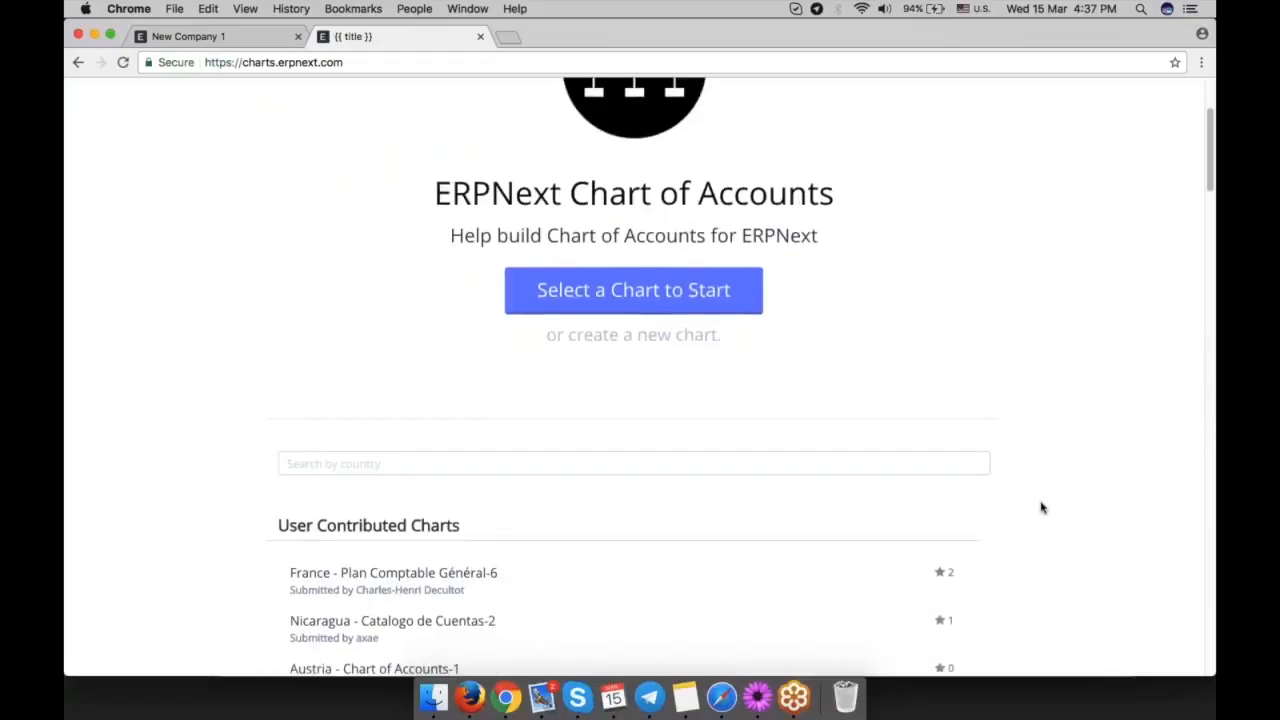
scroll(1041, 506, down, 1)
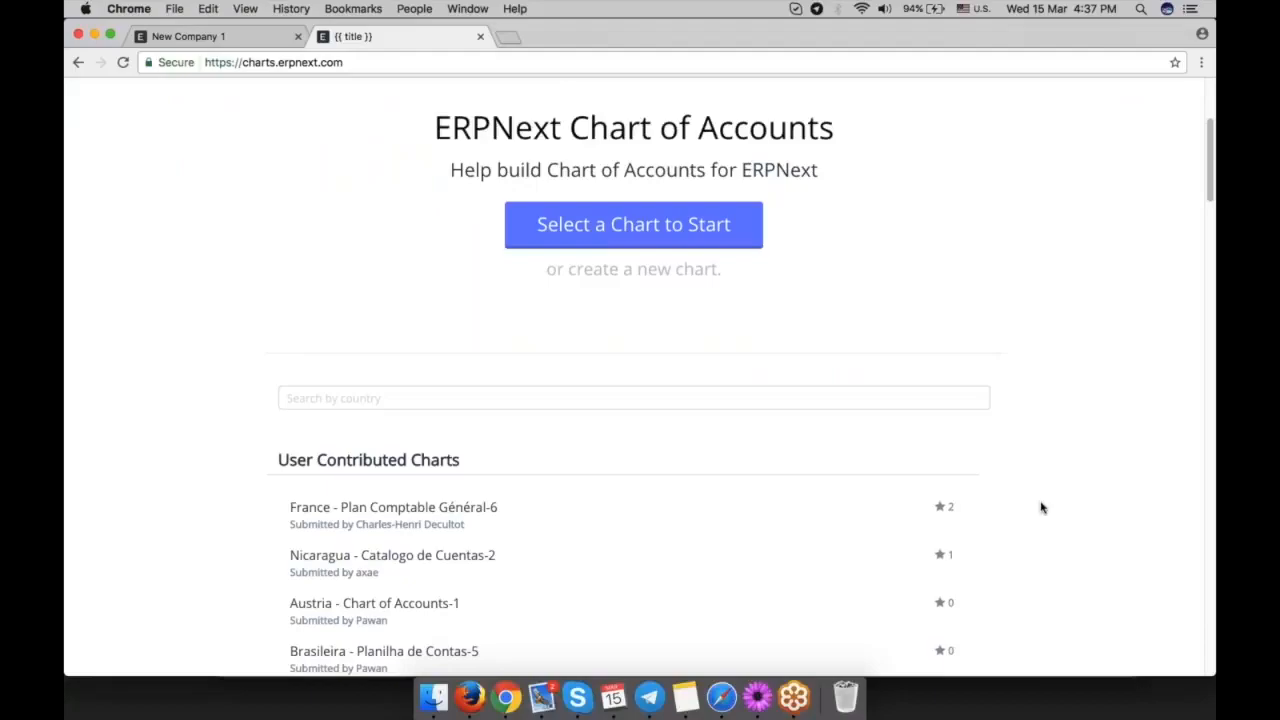
scroll(1041, 508, down, 1)
scroll(1041, 508, down, 5)
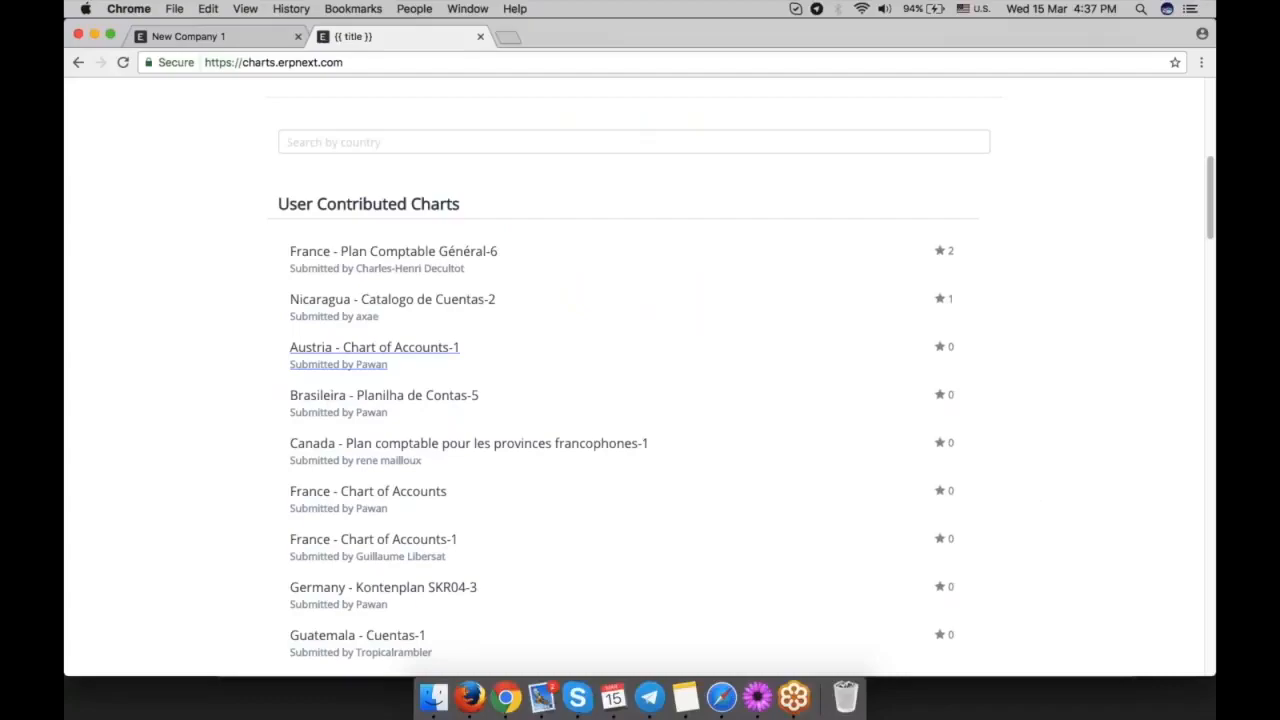
click(443, 255)
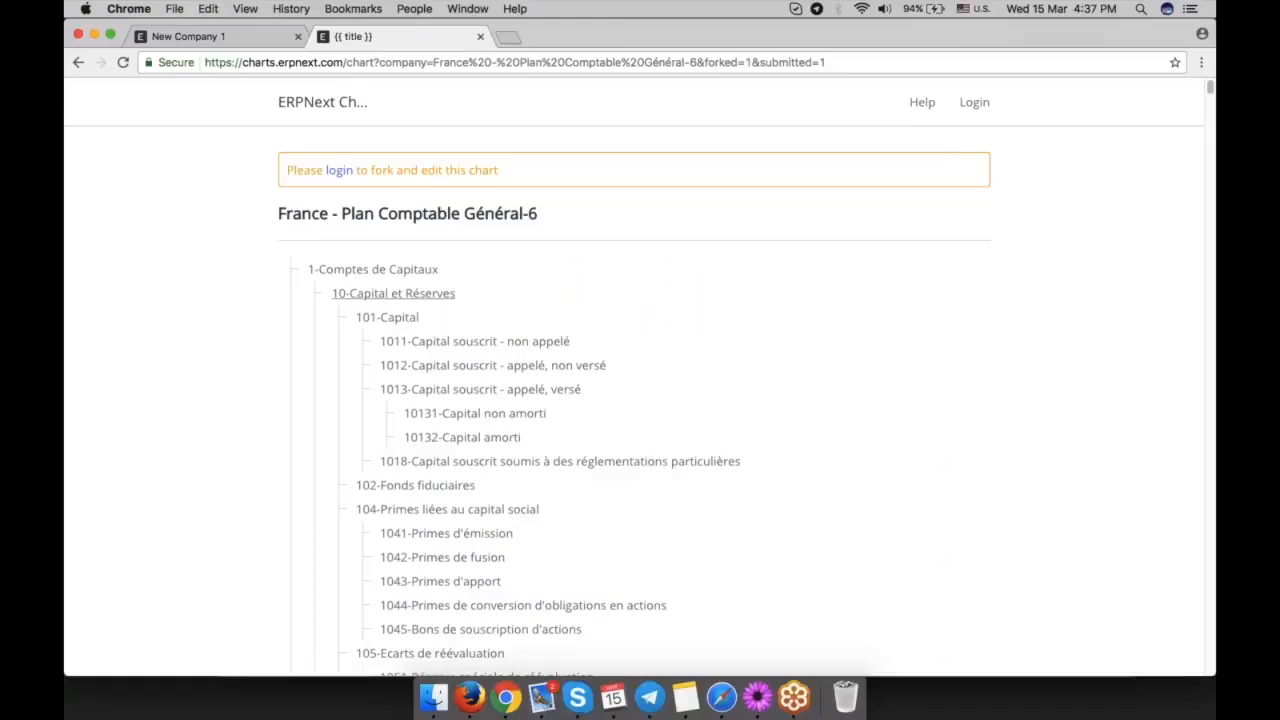
Examine the numbered account tree of the French chart, from Comptes de Capitaux down to Subventions d'Investissement.
scroll(694, 431, down, 15)
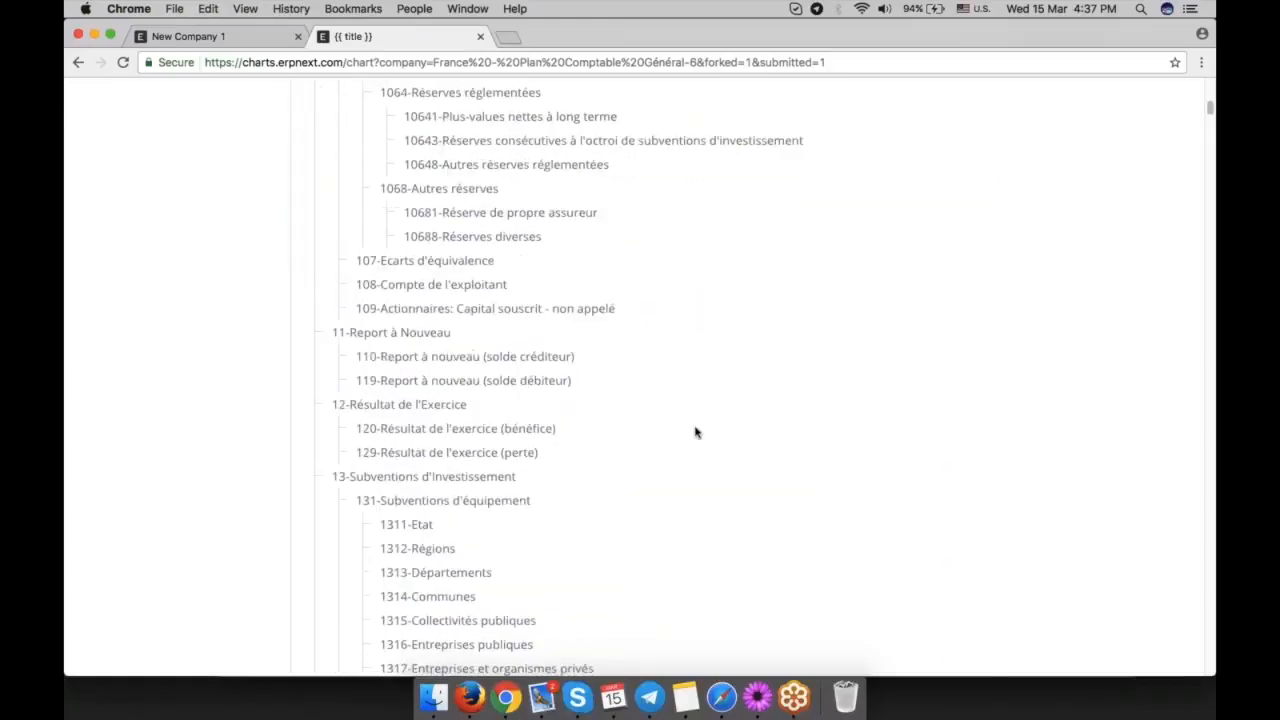
scroll(696, 432, down, 6)
scroll(696, 432, up, 12)
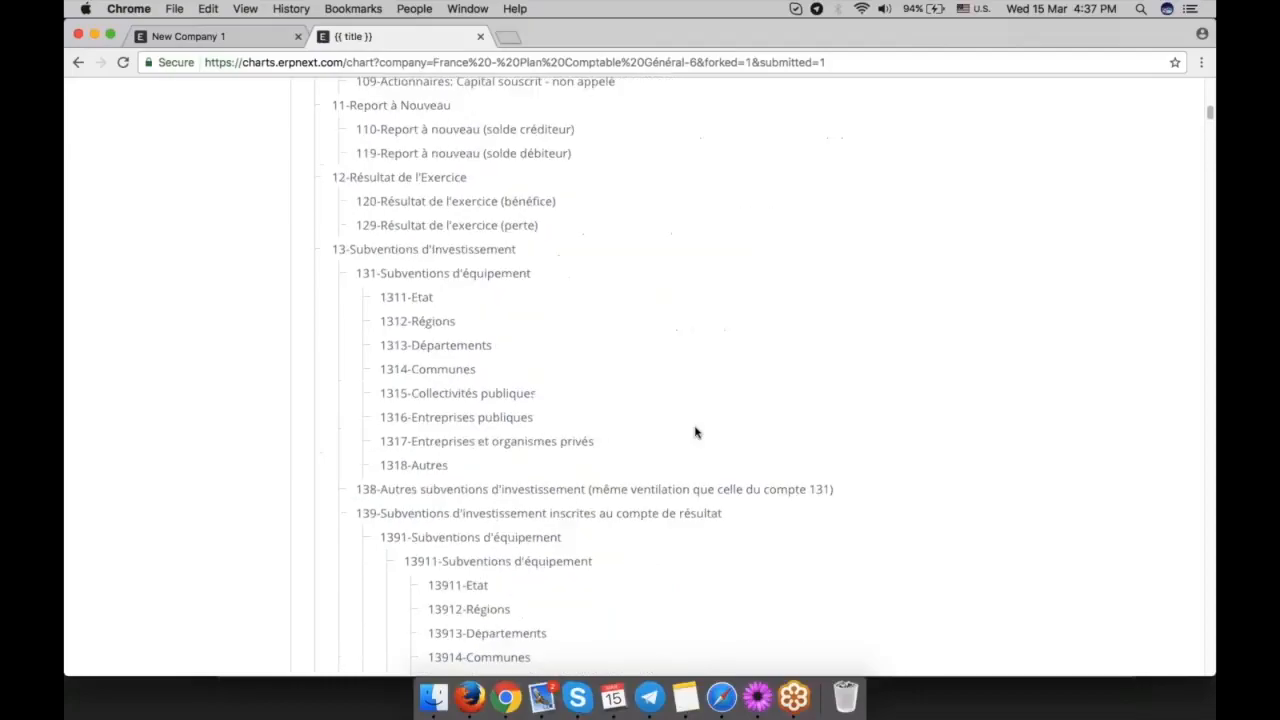
scroll(696, 432, up, 3)
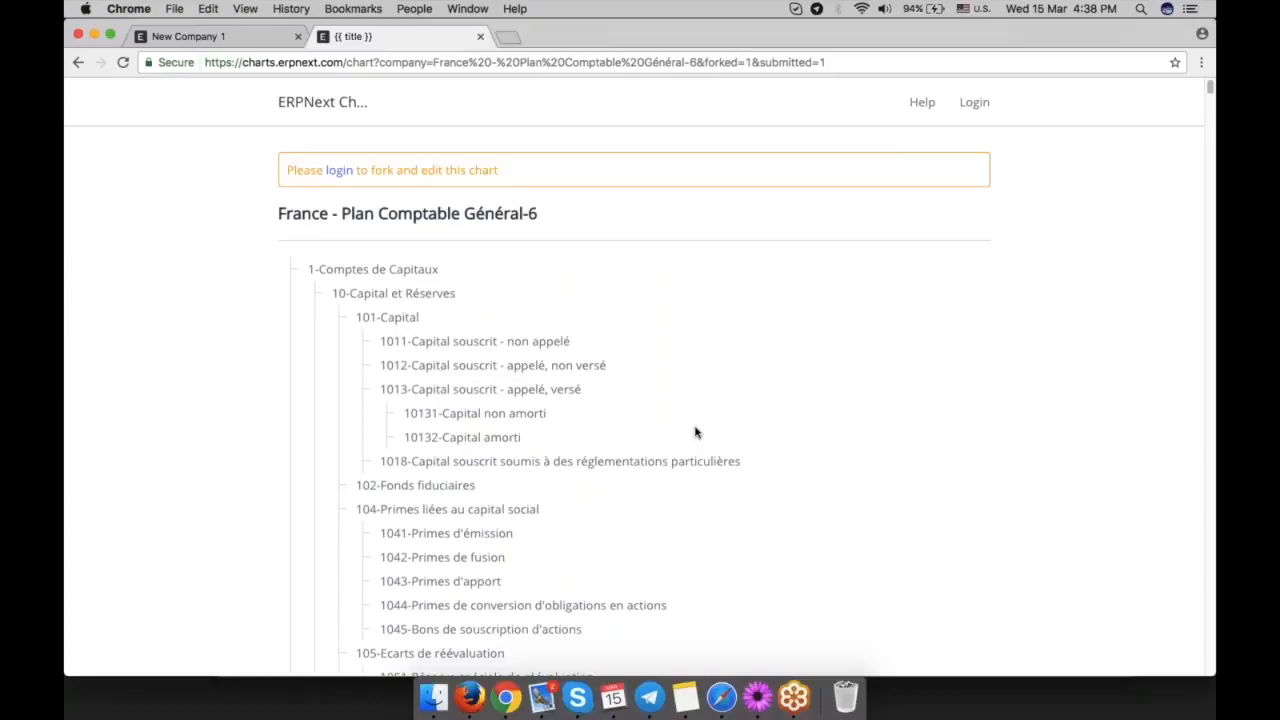
scroll(696, 432, down, 3)
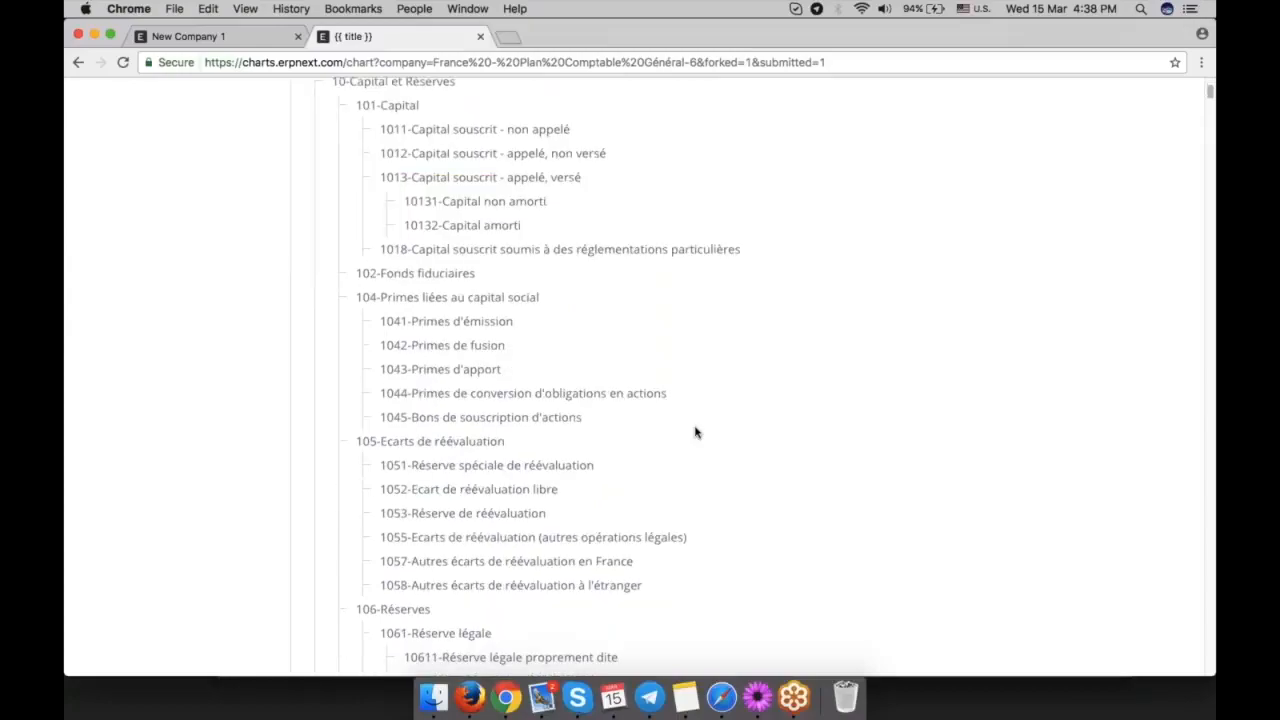
scroll(696, 432, down, 20)
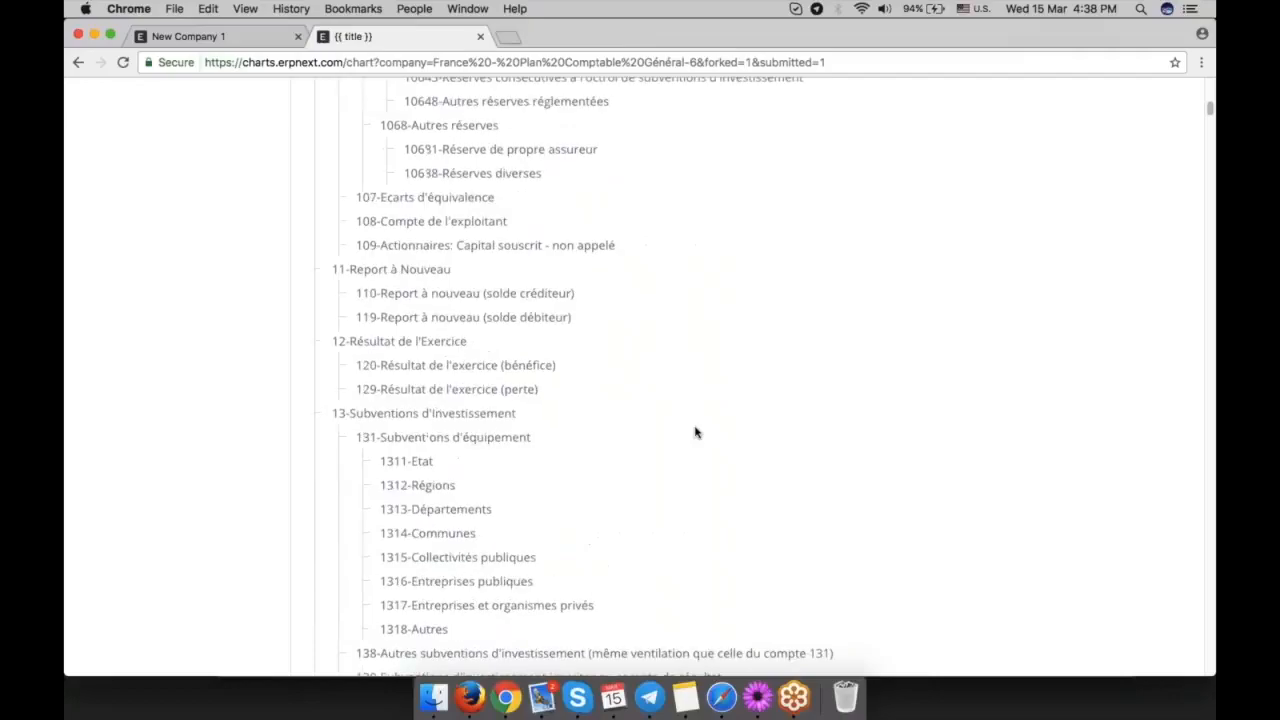
scroll(696, 432, up, 20)
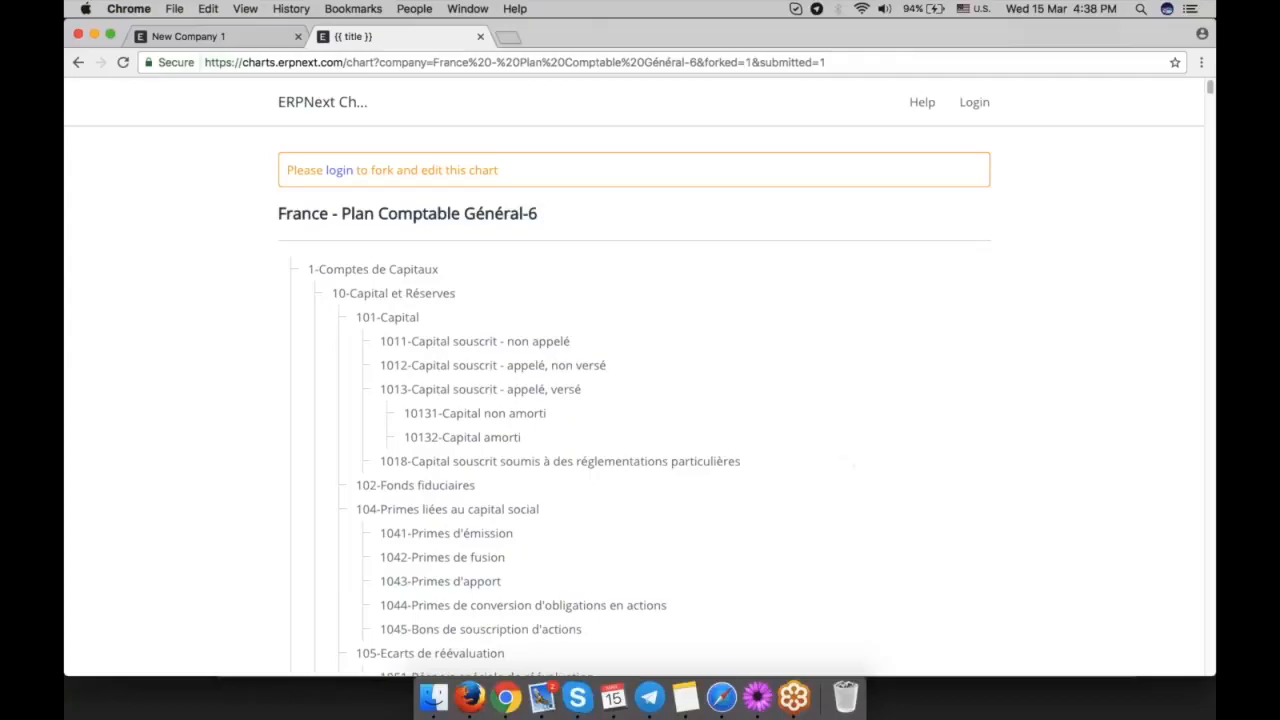
Switch back to the new company form's browser tab and return to the Chart of Accounts tree.
click(213, 44)
scroll(674, 383, up, 2)
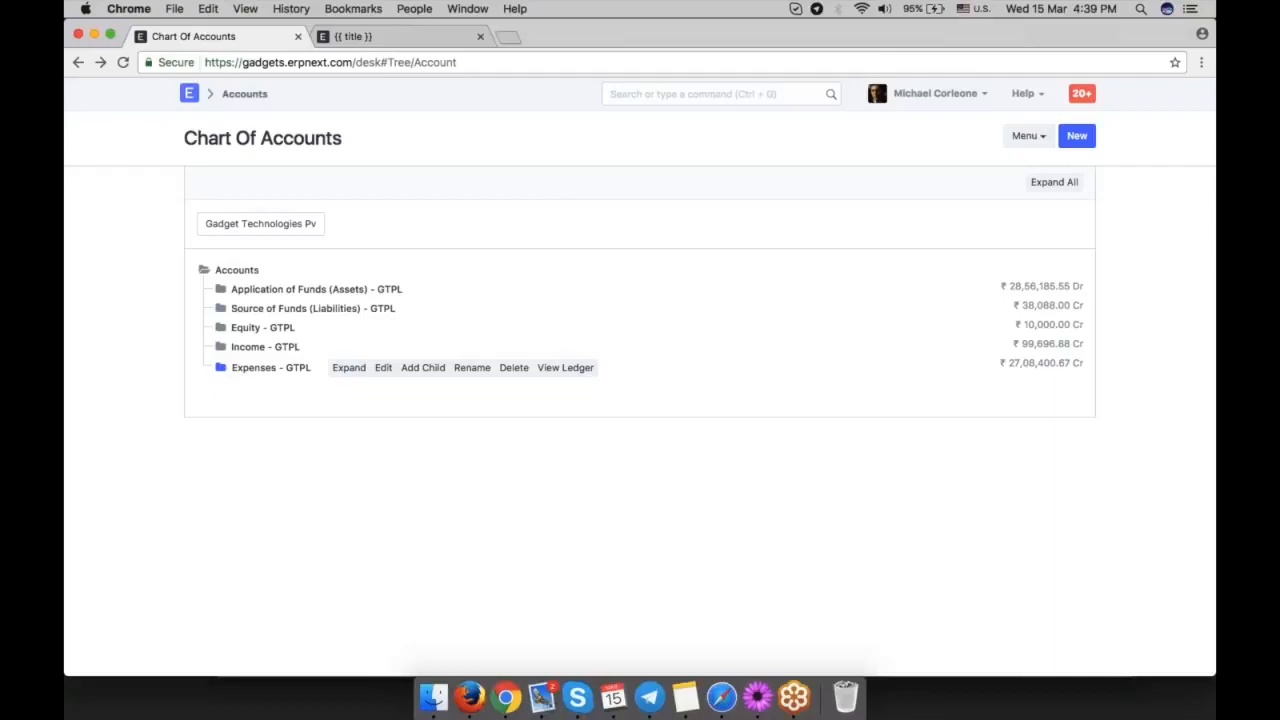
Open the Accounts Settings from the Accounts module.
click(244, 93)
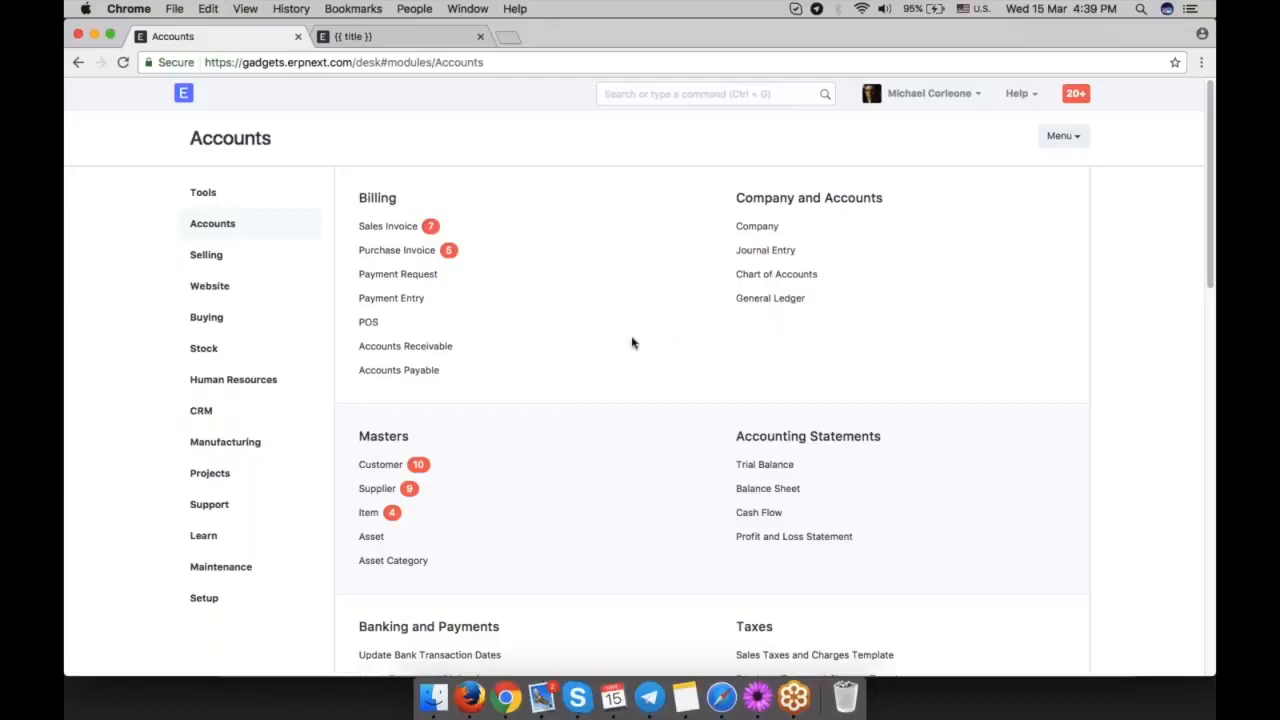
scroll(632, 343, down, 2)
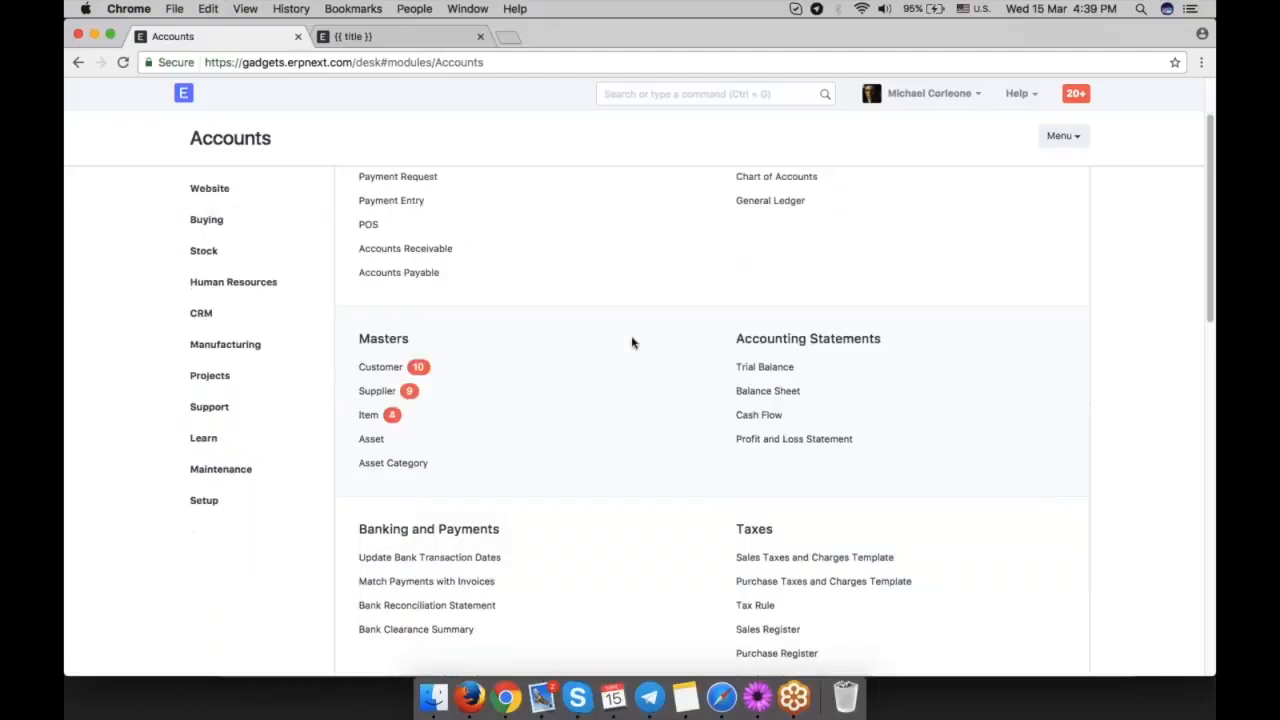
scroll(632, 343, down, 12)
click(399, 324)
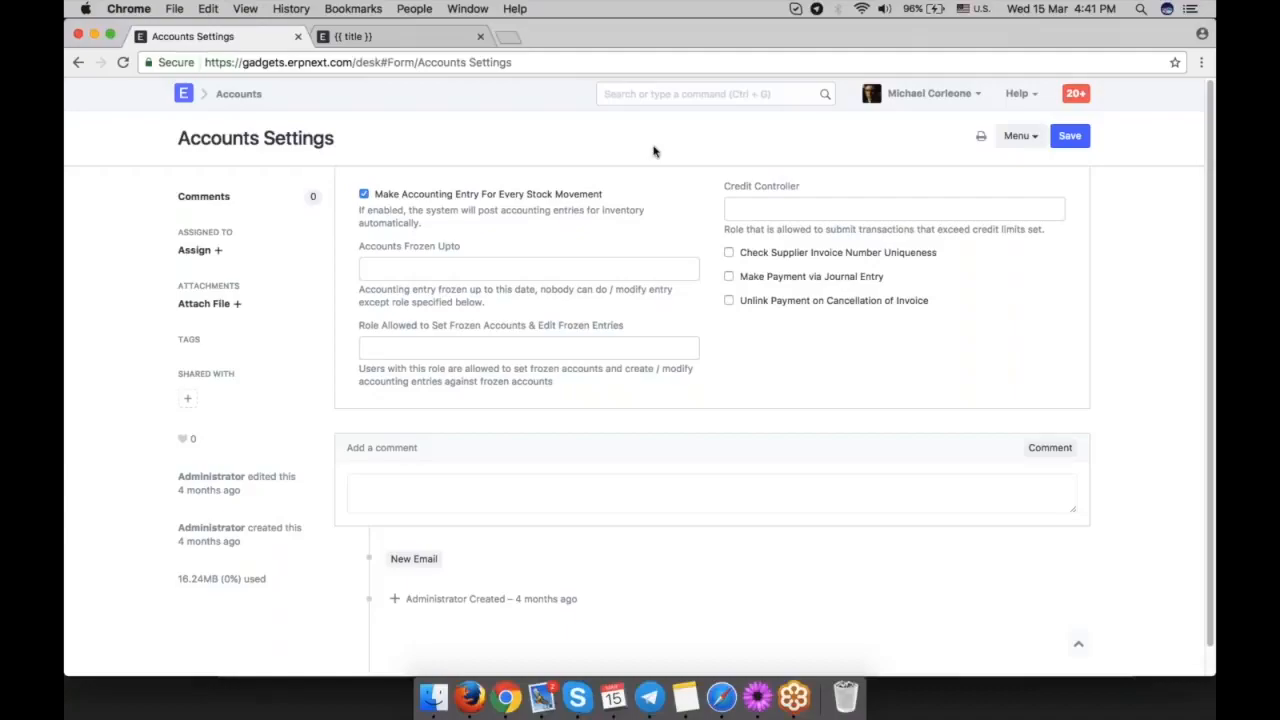
Create a new Purchase Receipt in the Stock module with Morbi Tristique Foundation as the supplier.
click(237, 94)
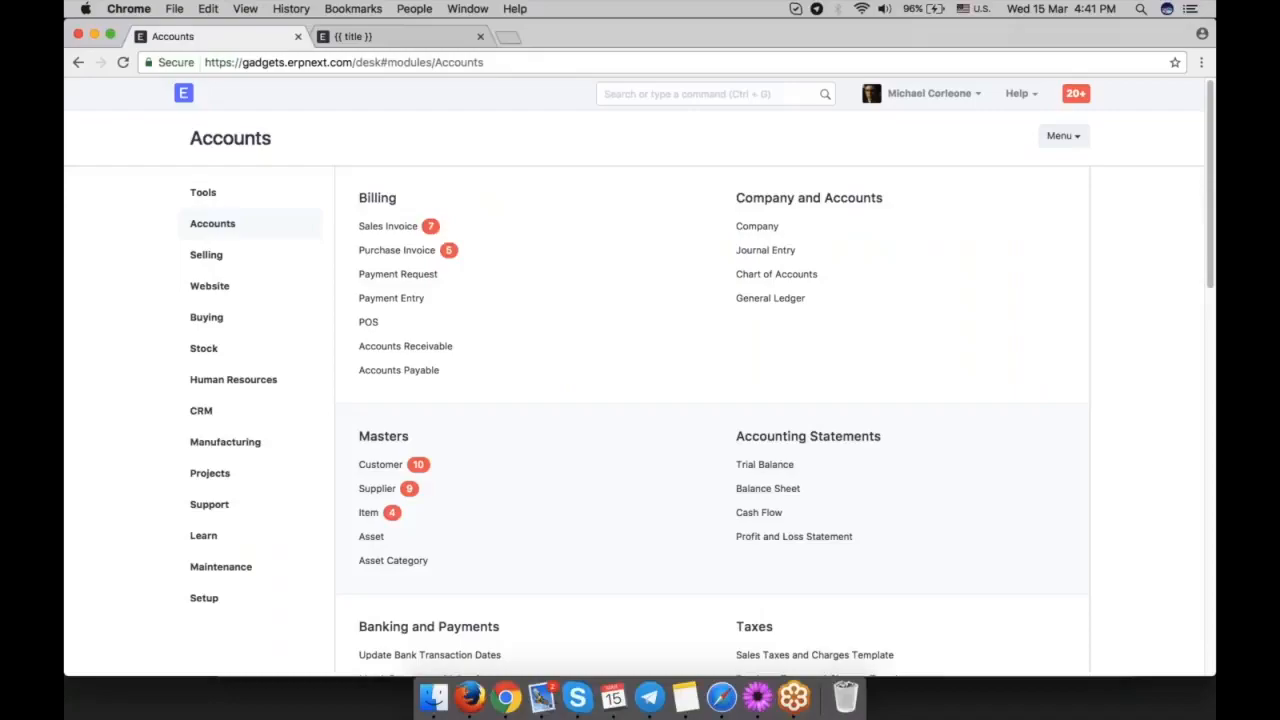
click(215, 348)
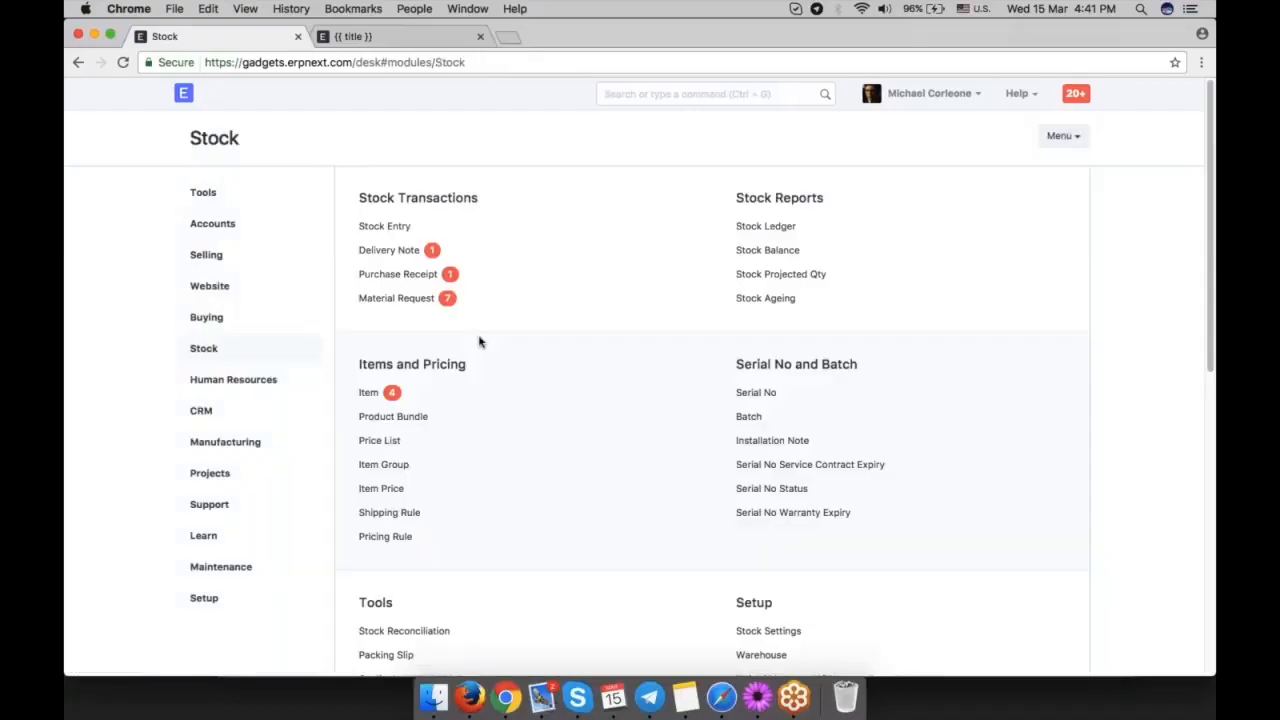
click(398, 274)
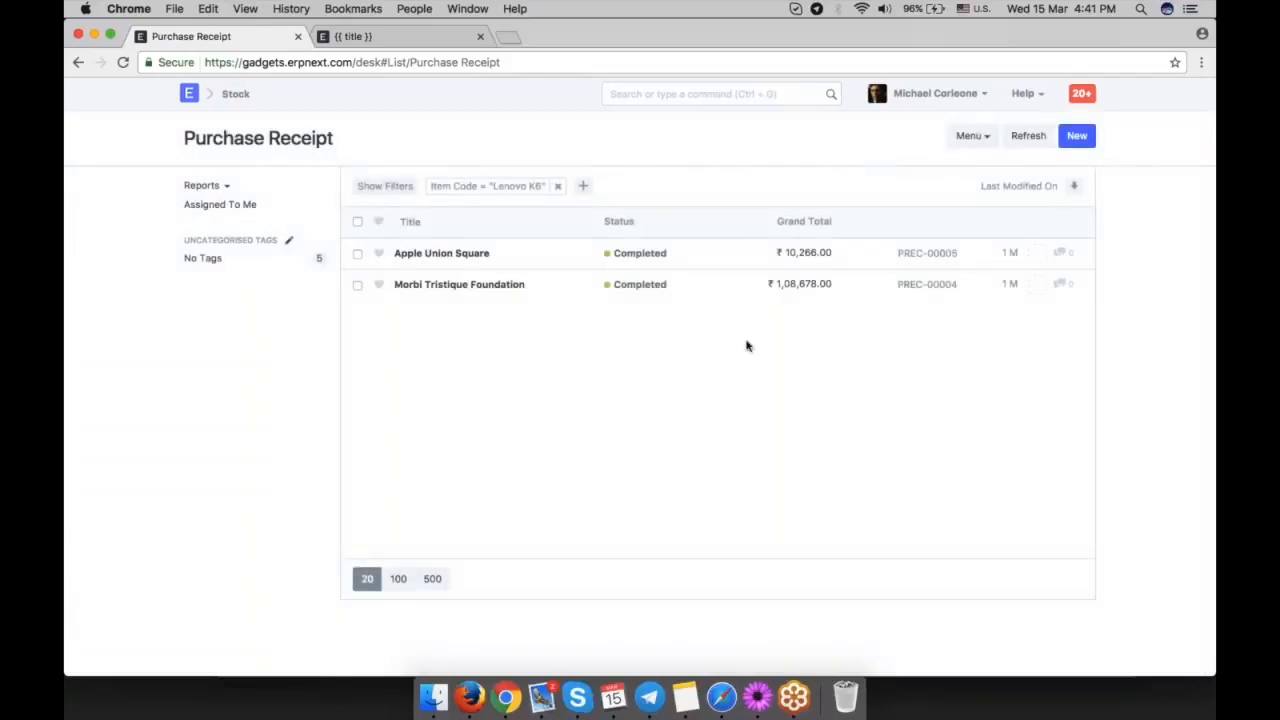
click(1077, 135)
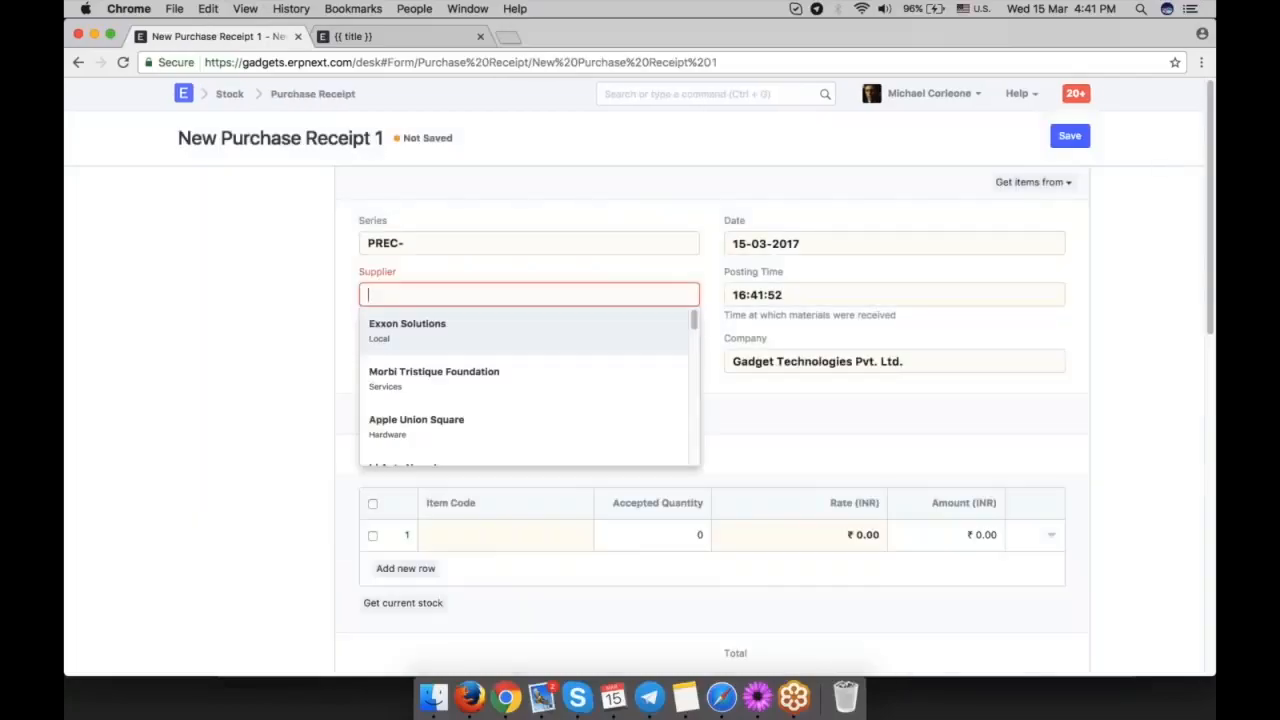
click(1033, 181)
click(980, 213)
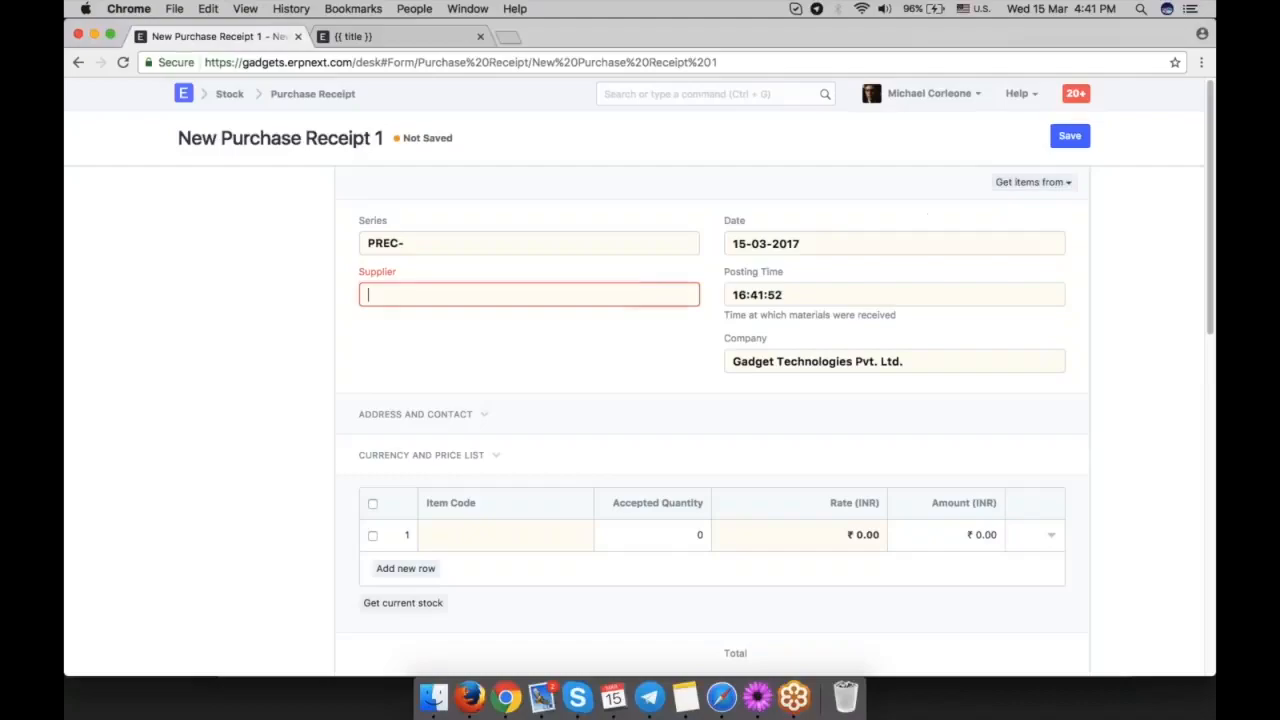
click(512, 390)
Enter Motherboard as the receipt's first item with an accepted quantity of 10.
scroll(500, 420, down, 1)
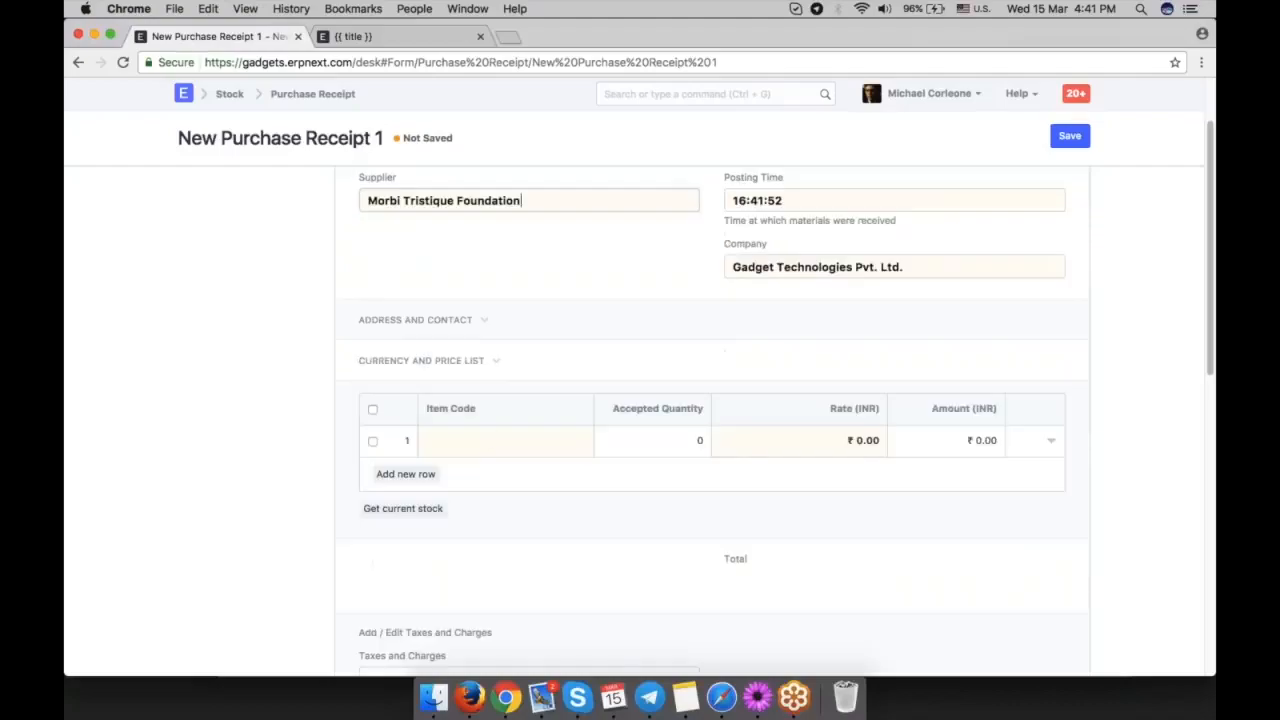
scroll(512, 320, down, 2)
click(491, 251)
text(moth)
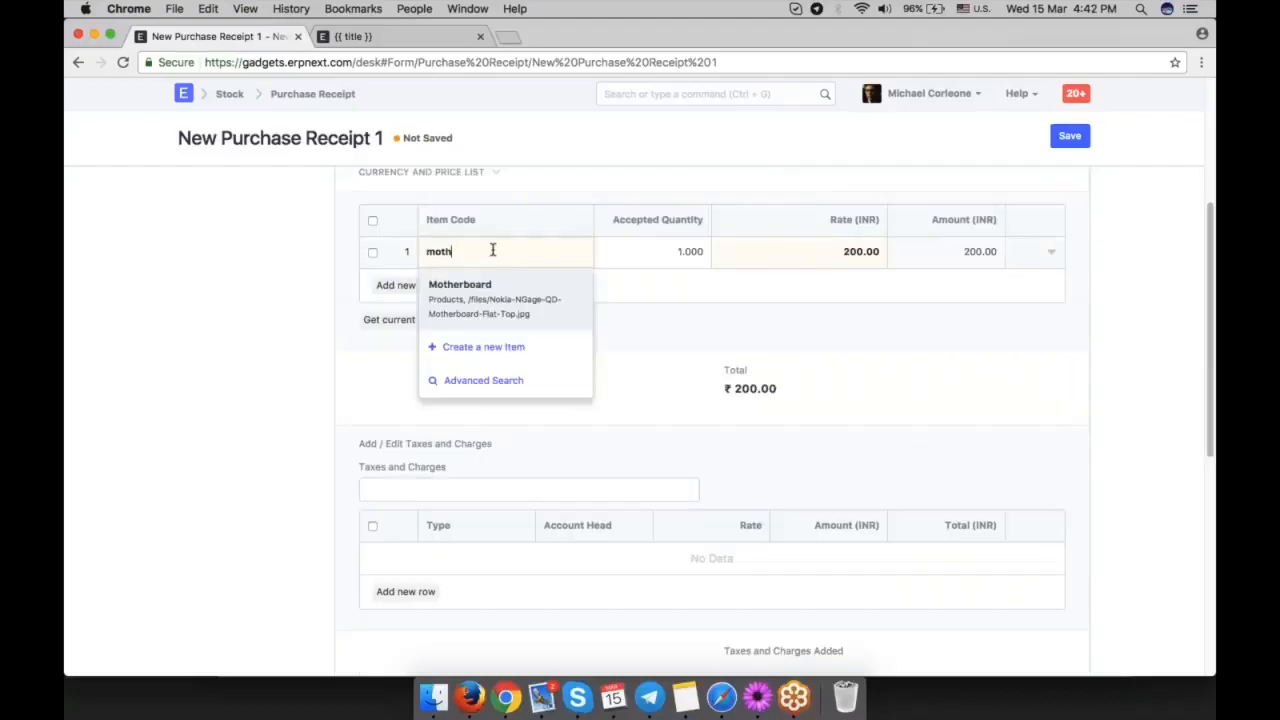
click(515, 290)
click(690, 251)
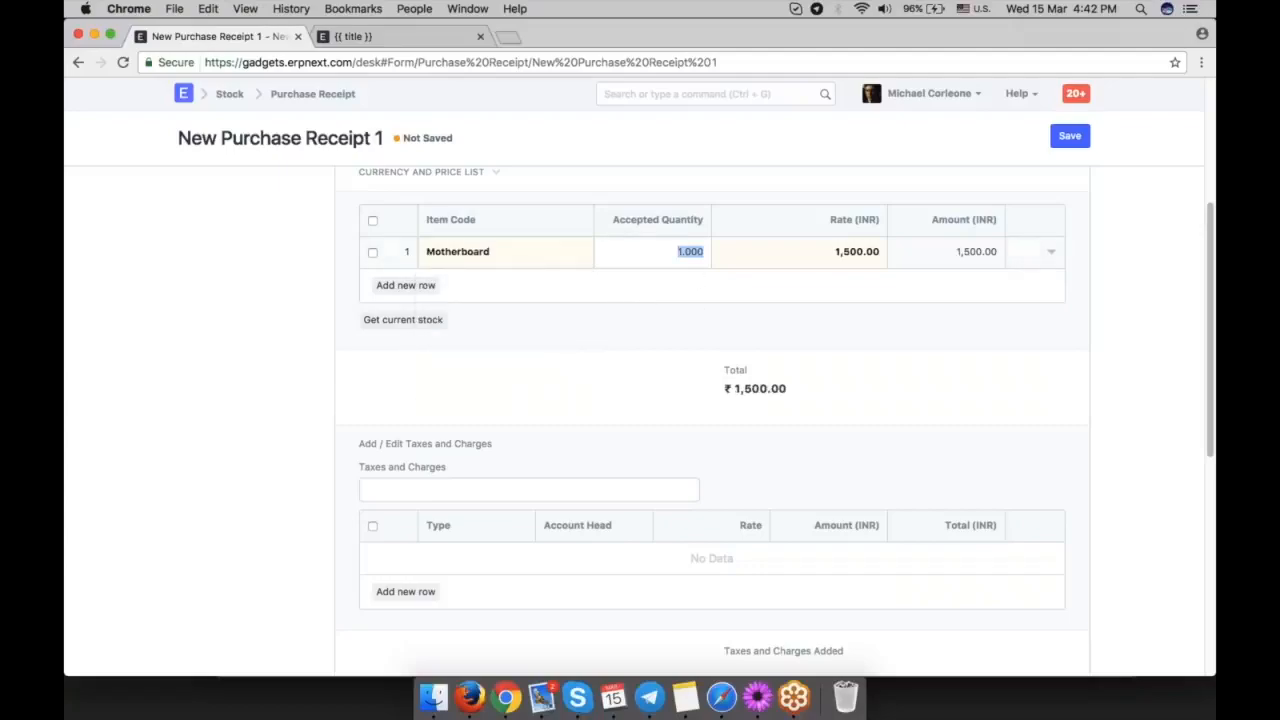
text(10)
click(660, 349)
Examine the Motherboard row's rate and accepted warehouse details, then close the row.
click(1051, 251)
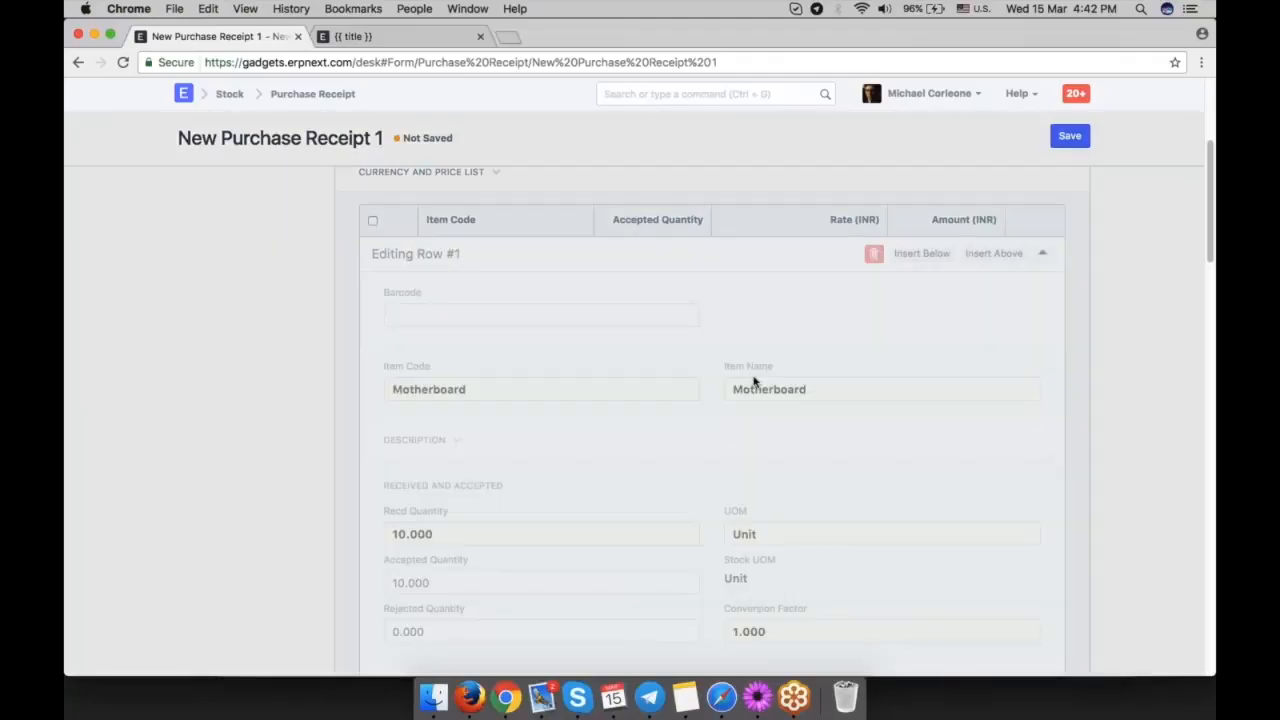
scroll(755, 381, down, 5)
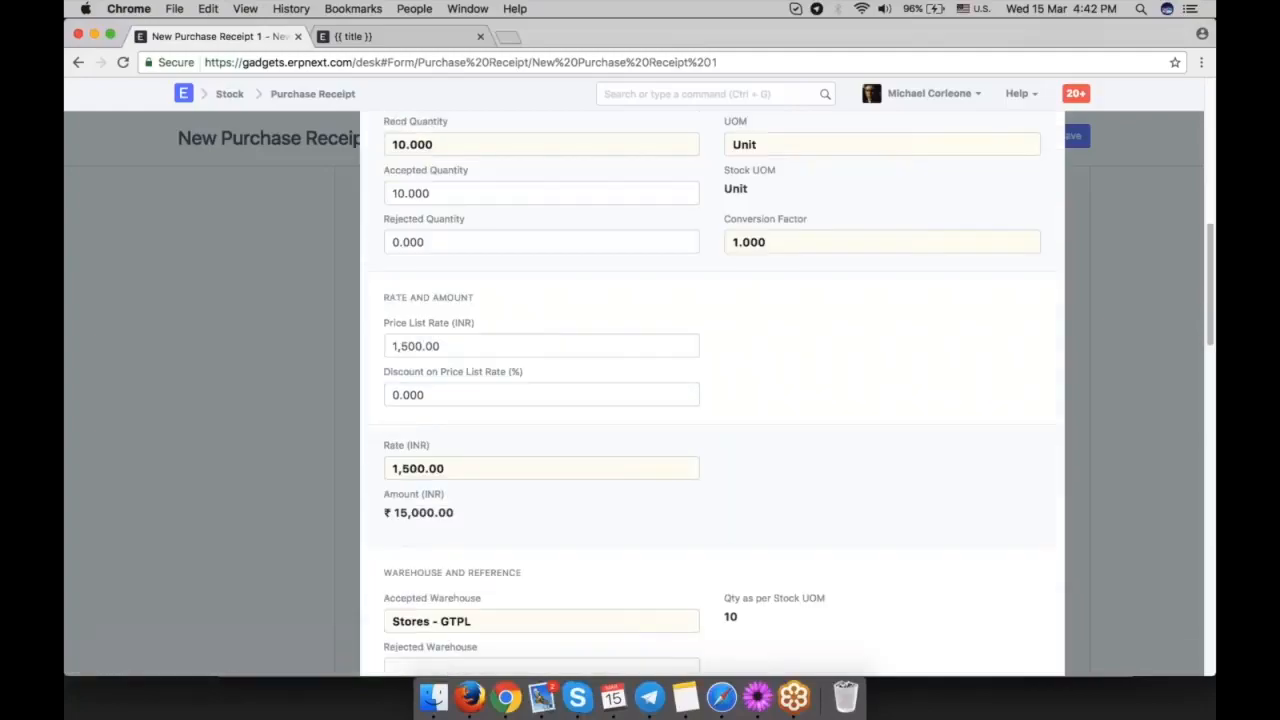
scroll(710, 390, down, 1)
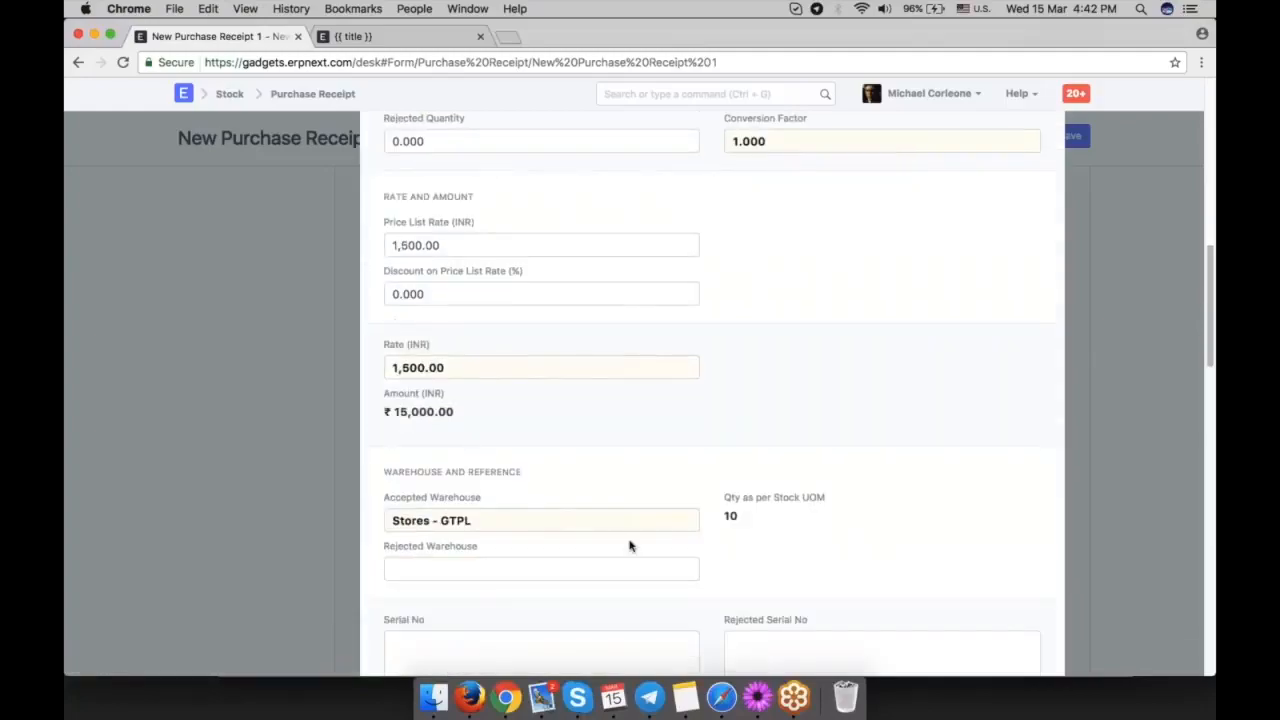
triple_click(494, 526)
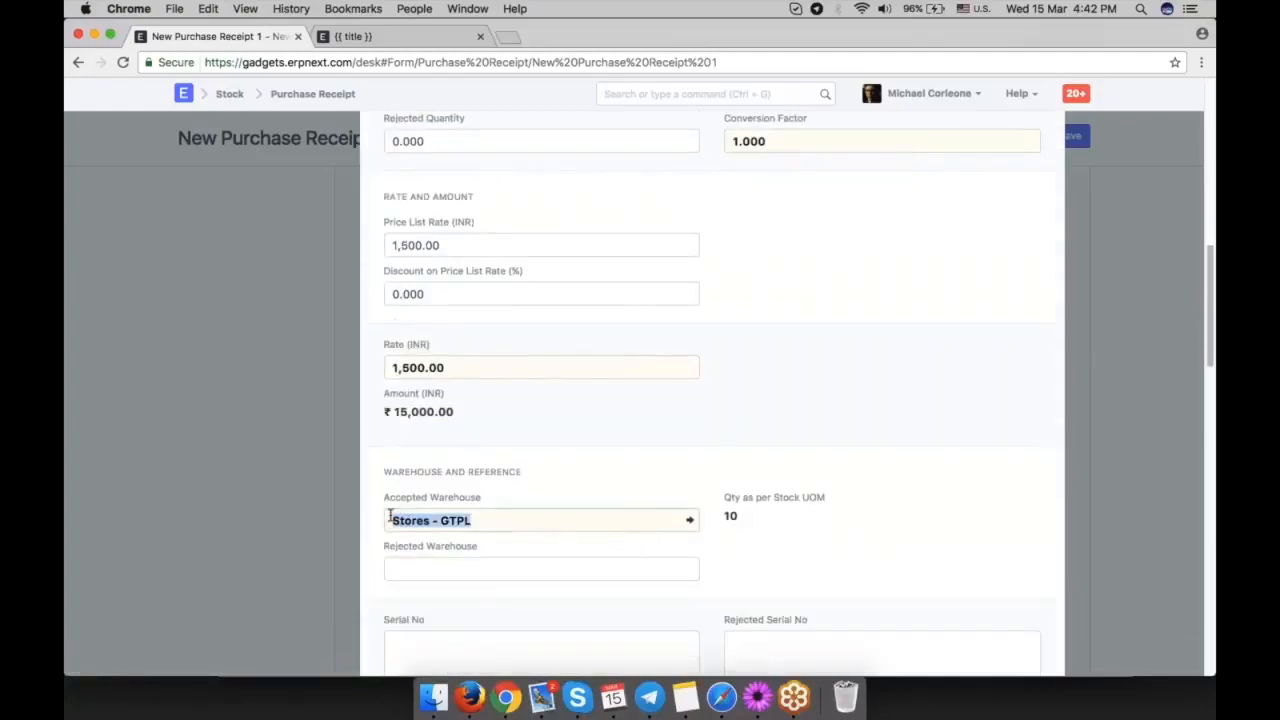
click(487, 526)
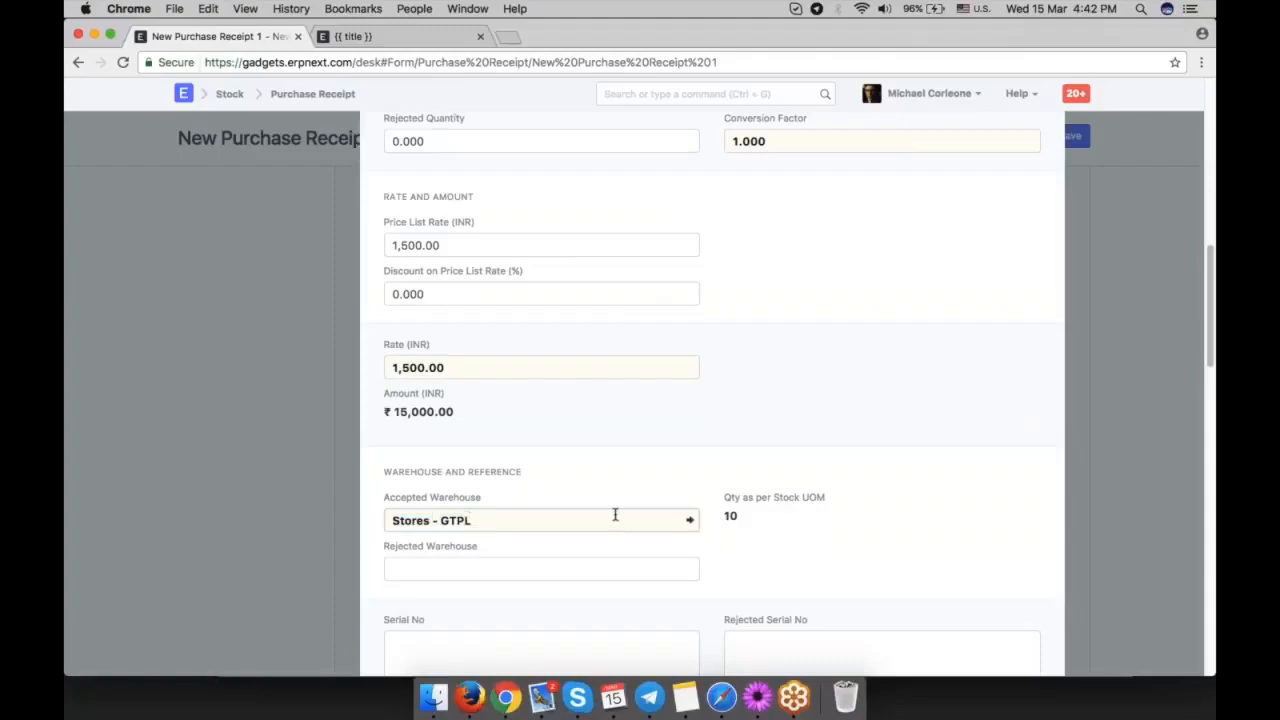
click(1098, 416)
Apply the GST 18 - GTPL taxes and charges template to the purchase receipt.
scroll(986, 376, up, 5)
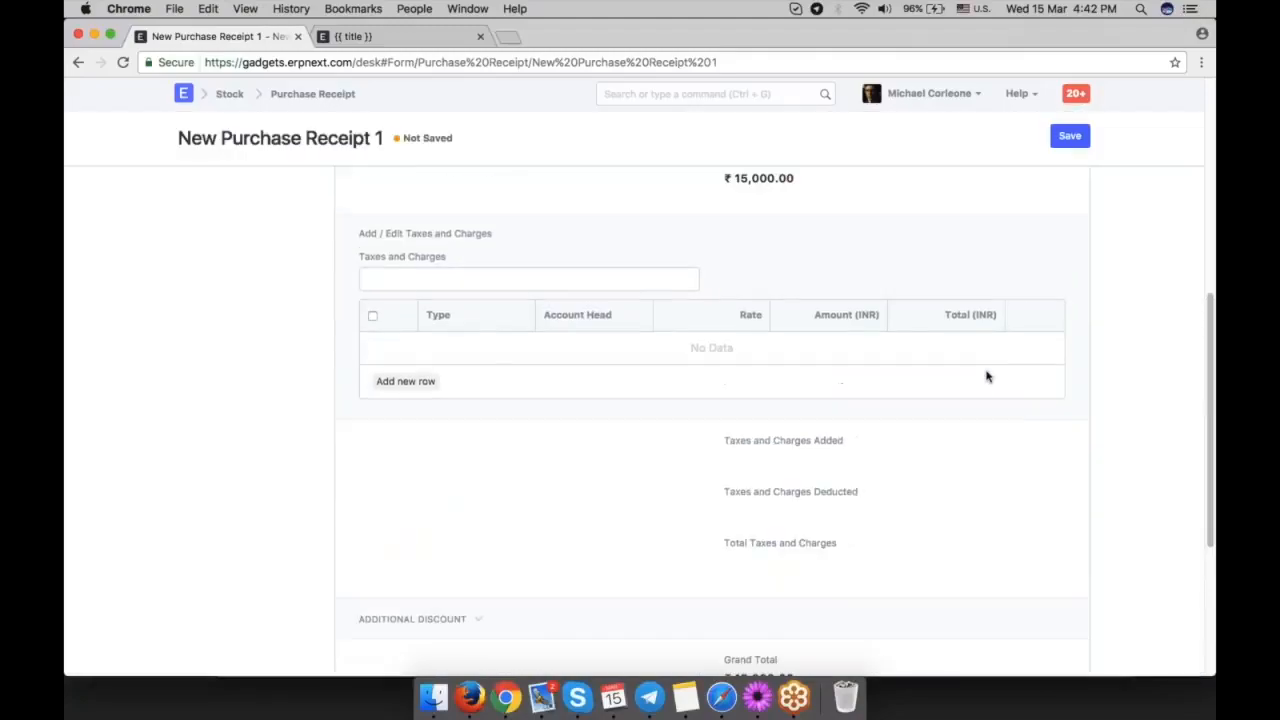
scroll(986, 376, down, 1)
click(467, 372)
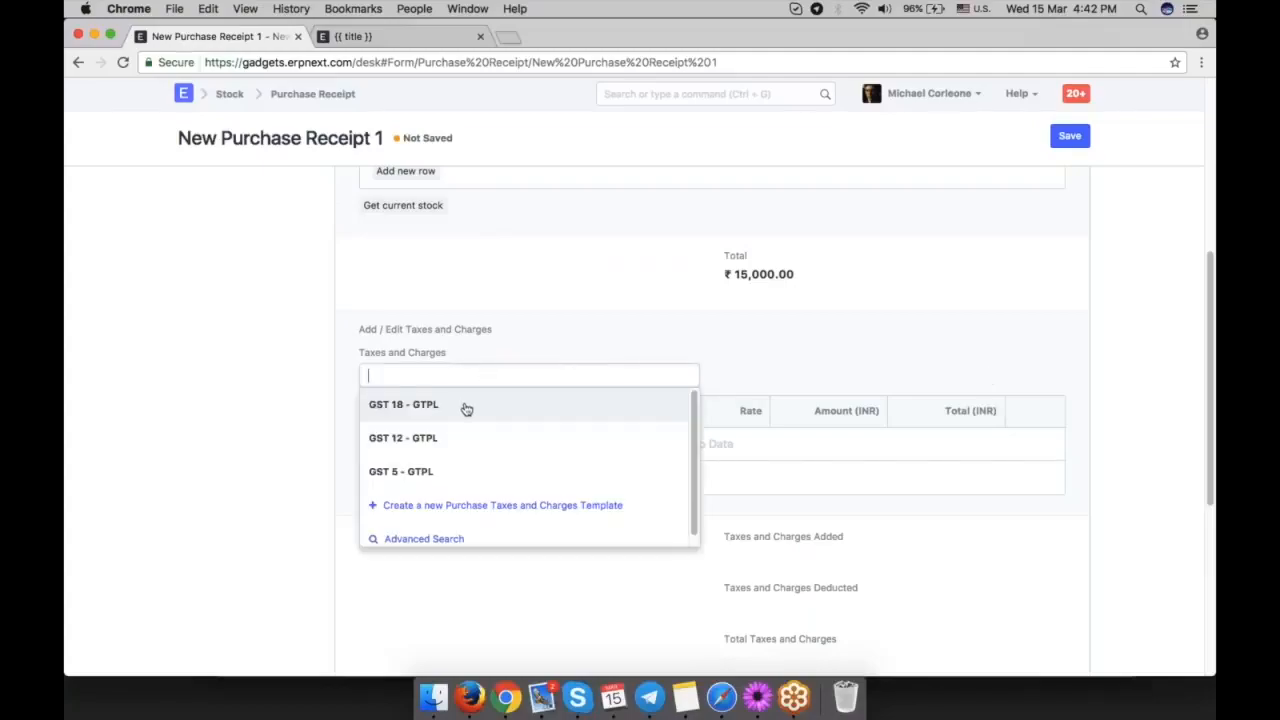
click(466, 406)
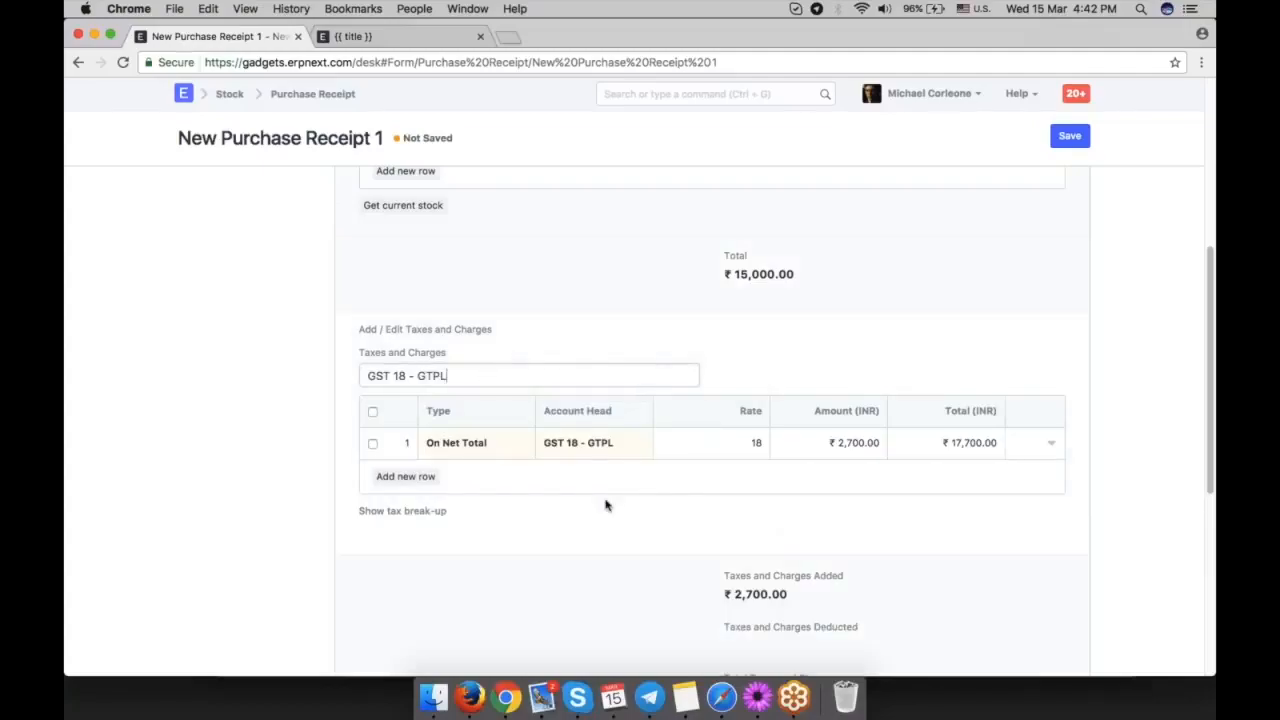
Add a second tax row of type On Net Total and start creating a new shipping account for its account head.
click(406, 477)
click(491, 481)
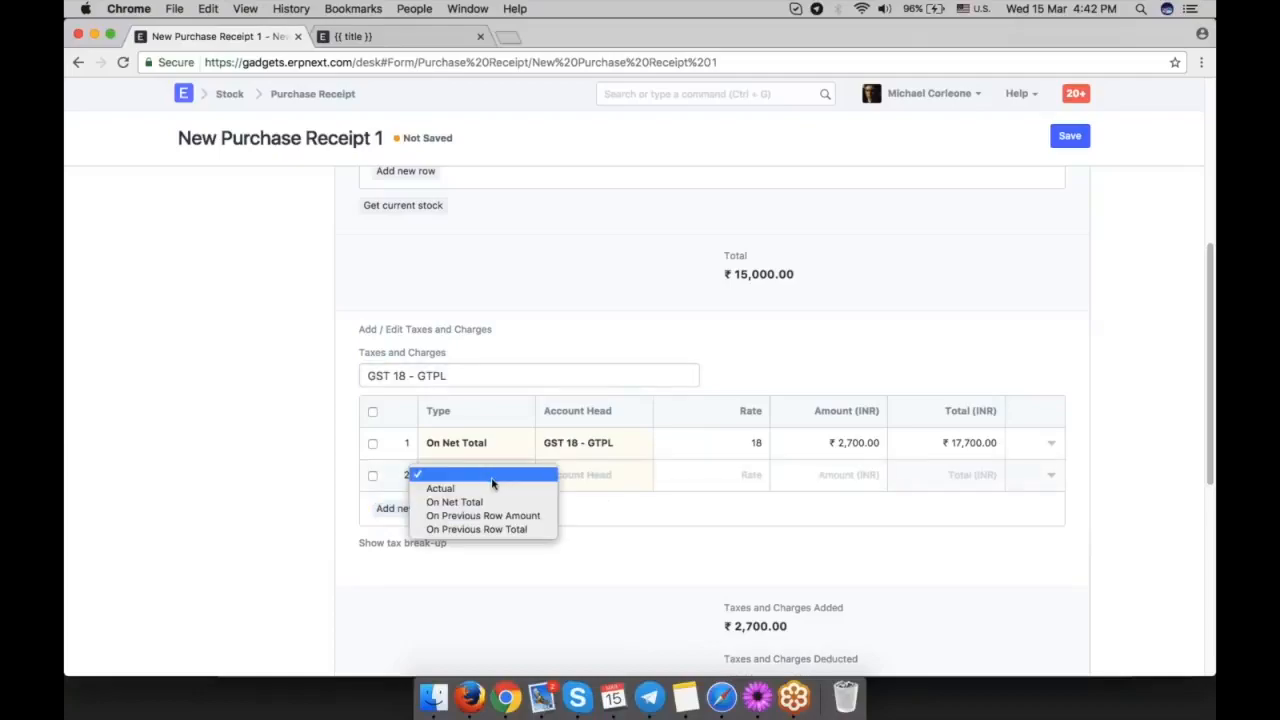
click(498, 502)
click(624, 481)
text(shii)
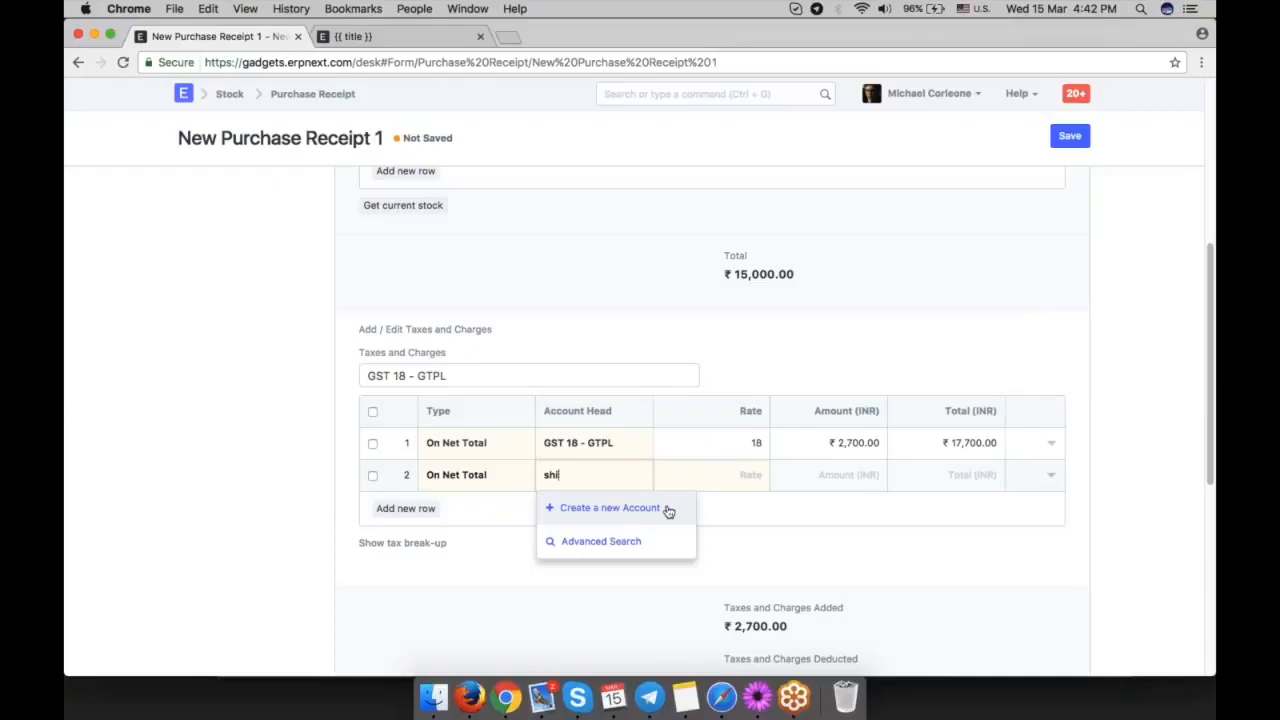
click(660, 512)
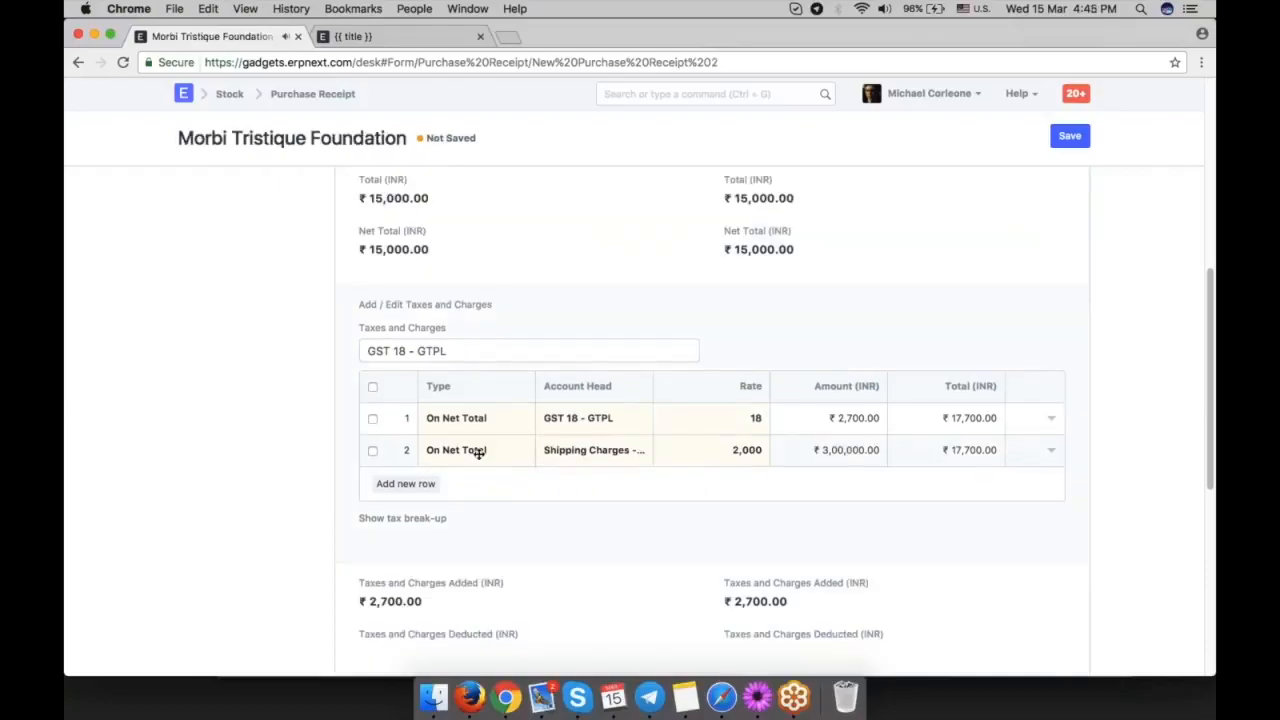
Set the second tax row's type to Actual.
click(478, 452)
click(476, 450)
click(441, 435)
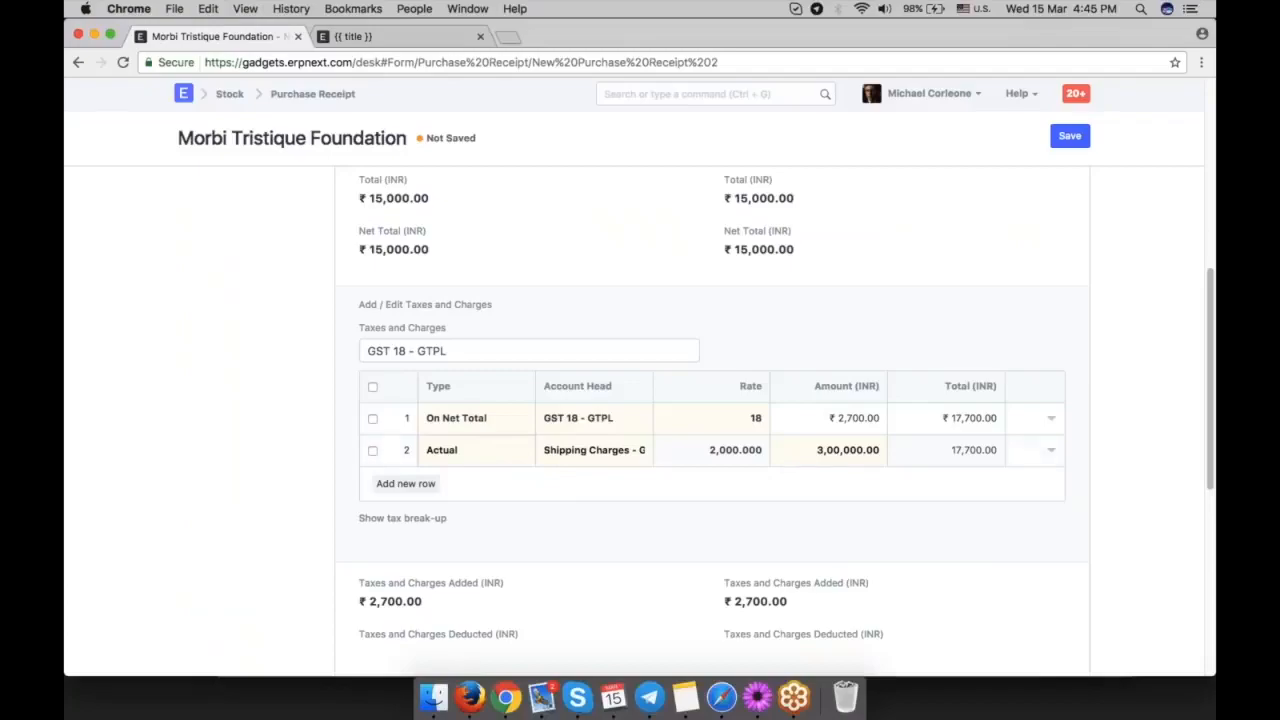
Open the Shipping Charges tax row for editing, change its type to On Net Total and clear its rate.
click(1051, 450)
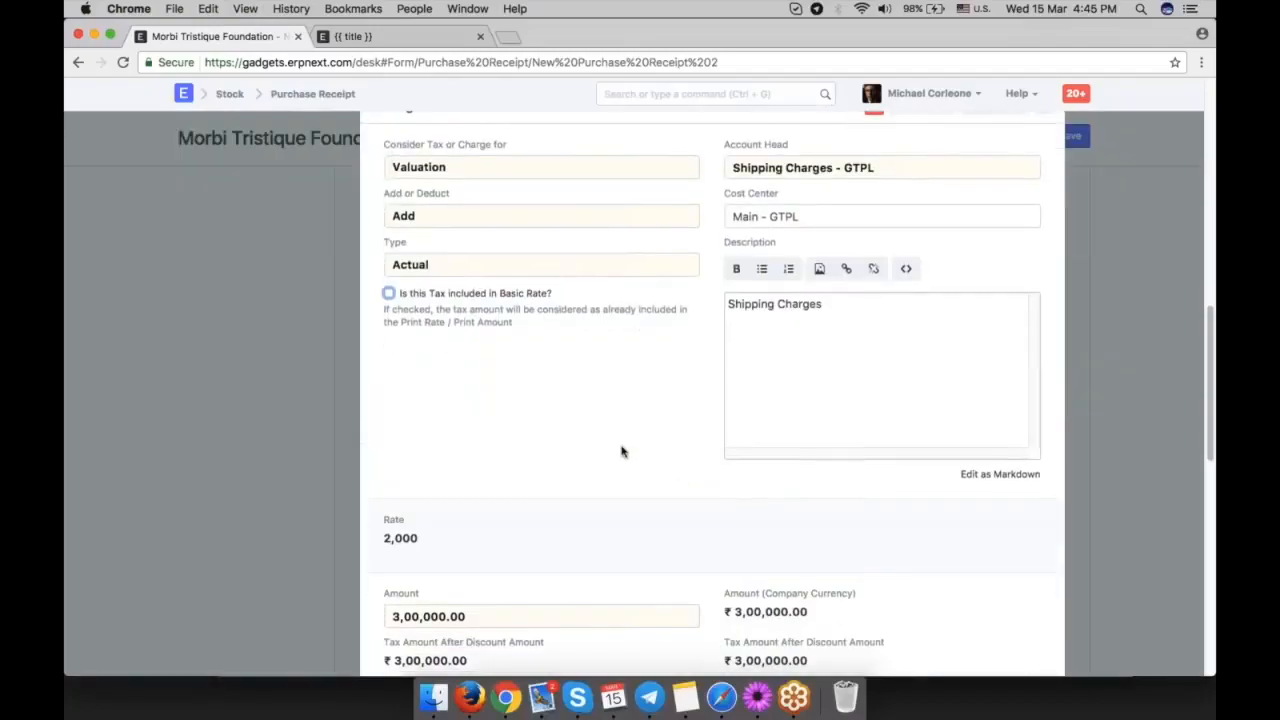
scroll(560, 465, down, 1)
scroll(490, 440, up, 3)
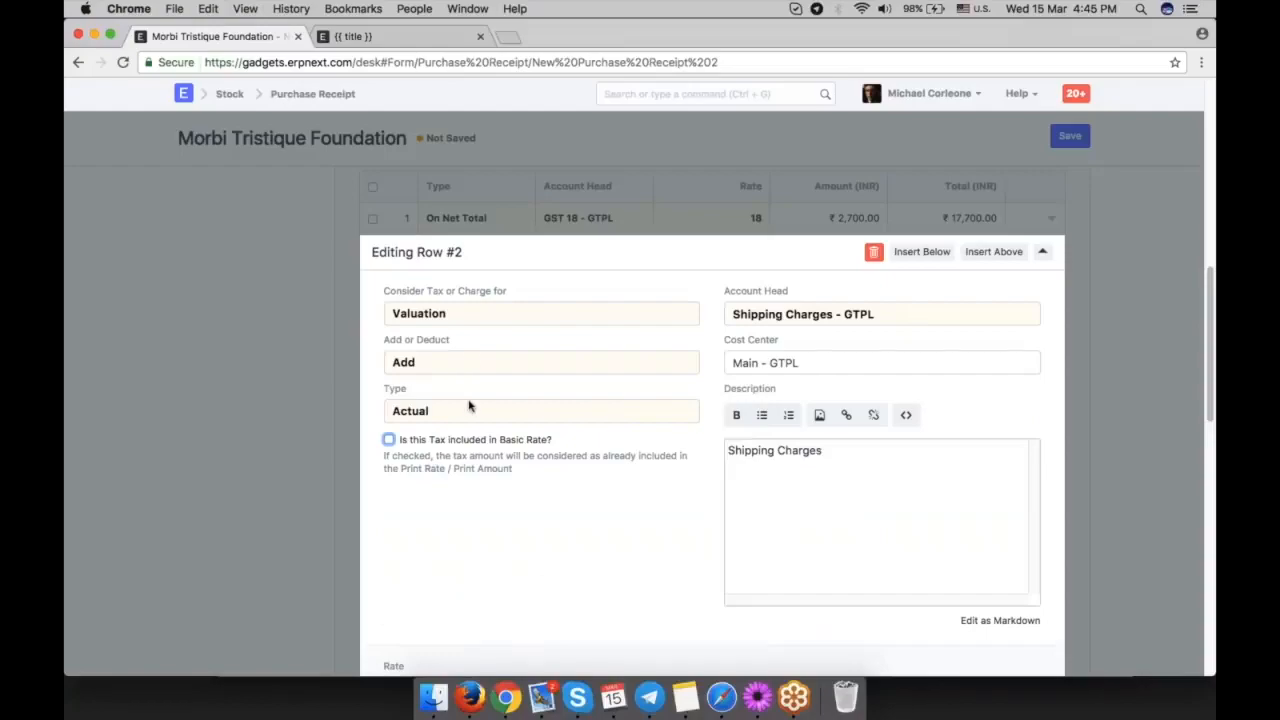
click(476, 418)
click(472, 426)
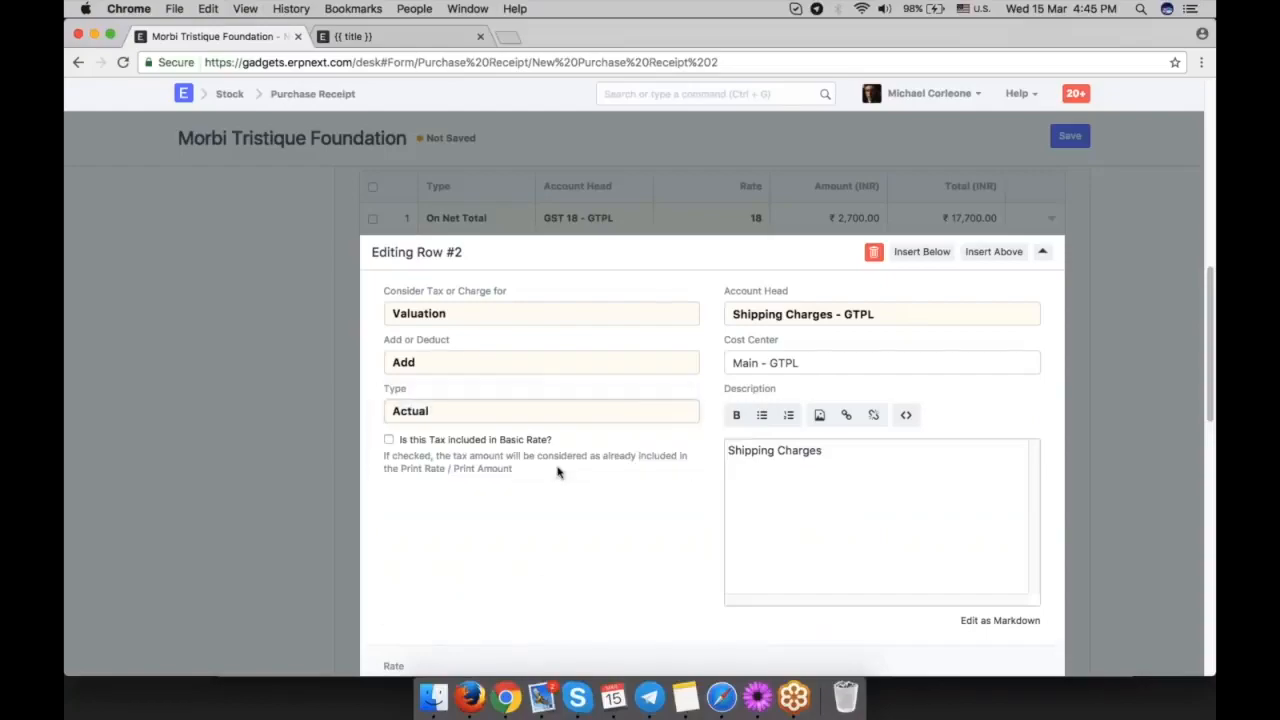
scroll(476, 450, down, 3)
key(super+a)
key(BackSpace)
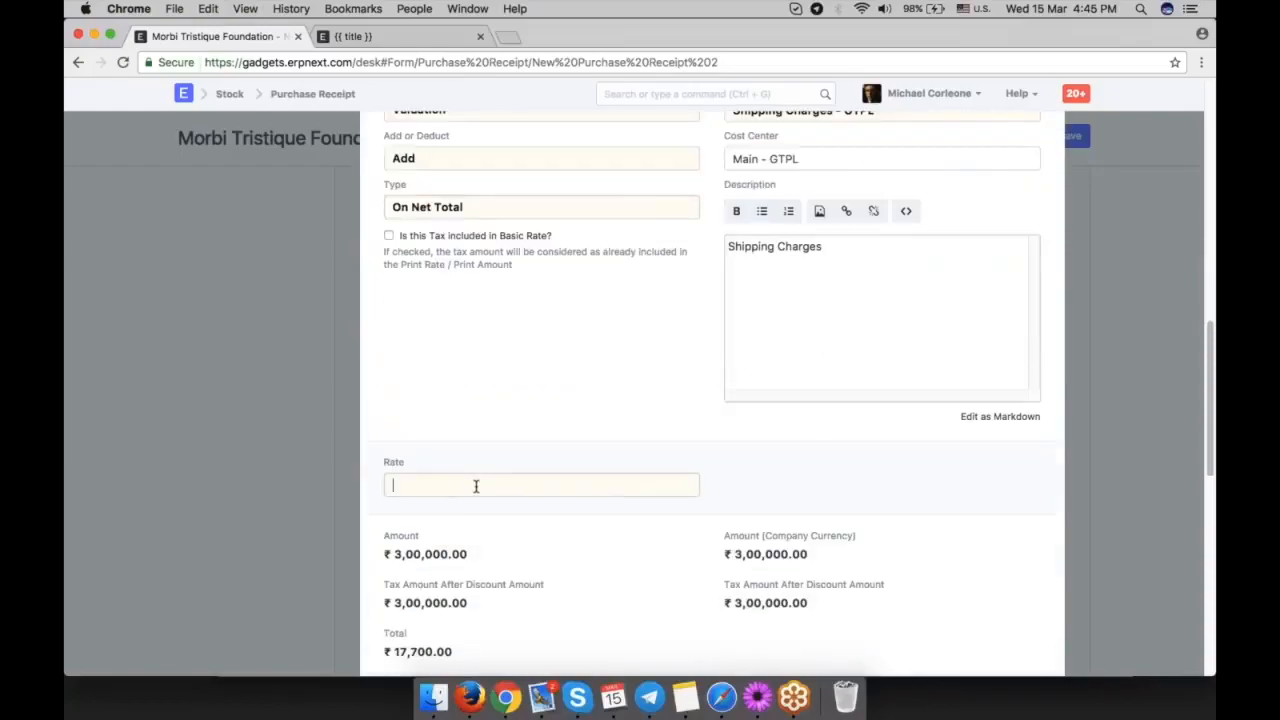
click(608, 403)
Set the Shipping Charges row's type back to Actual with an amount of 2000, and close the row.
scroll(608, 403, up, 2)
click(462, 302)
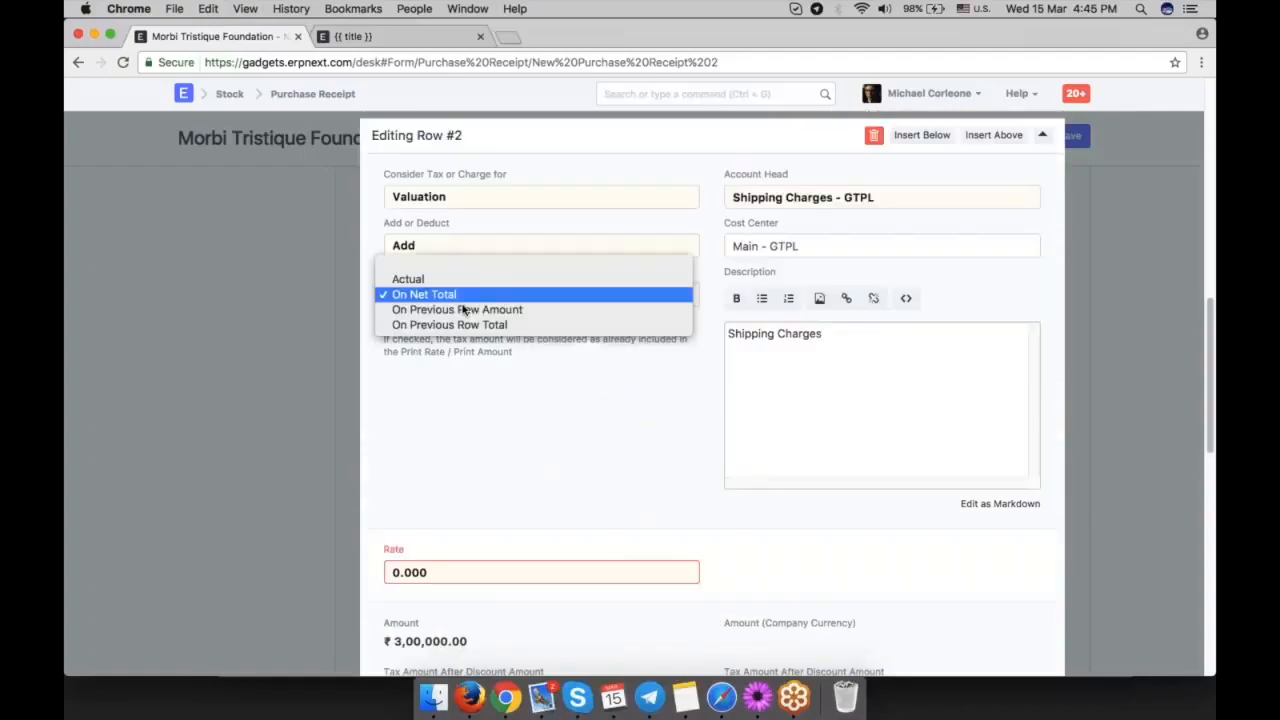
click(460, 279)
scroll(574, 457, down, 2)
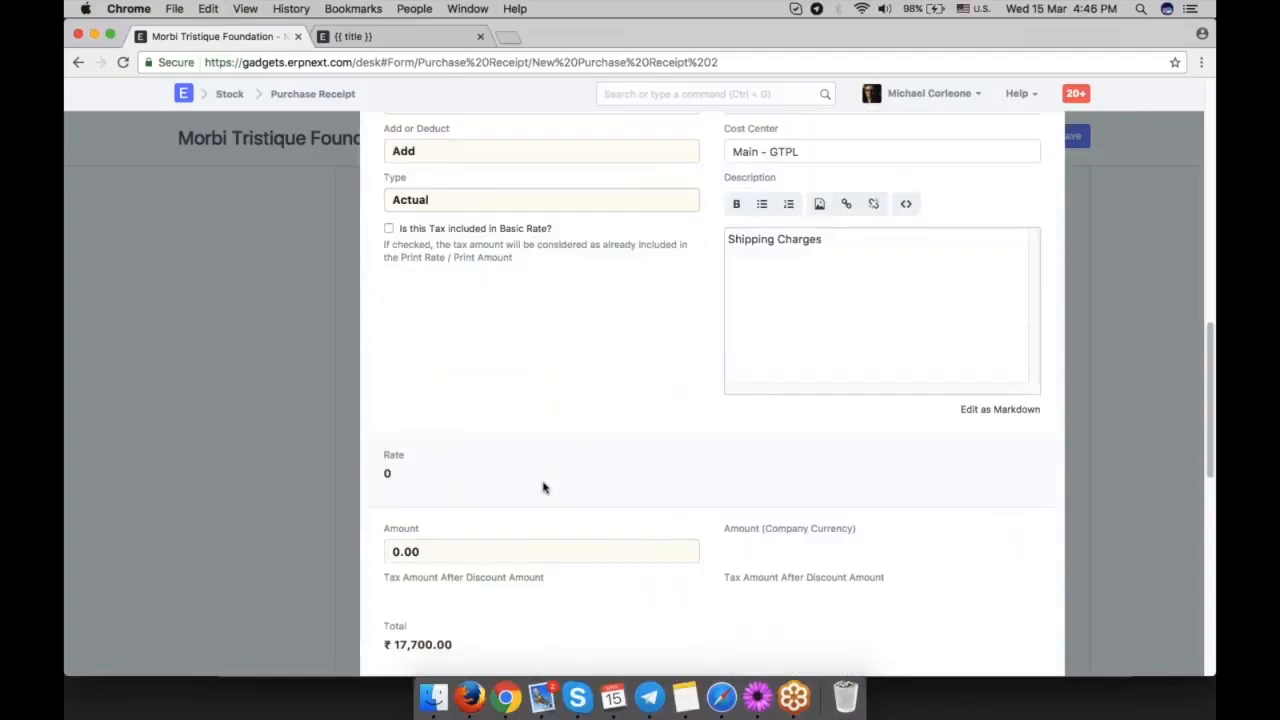
click(453, 548)
text(2000)
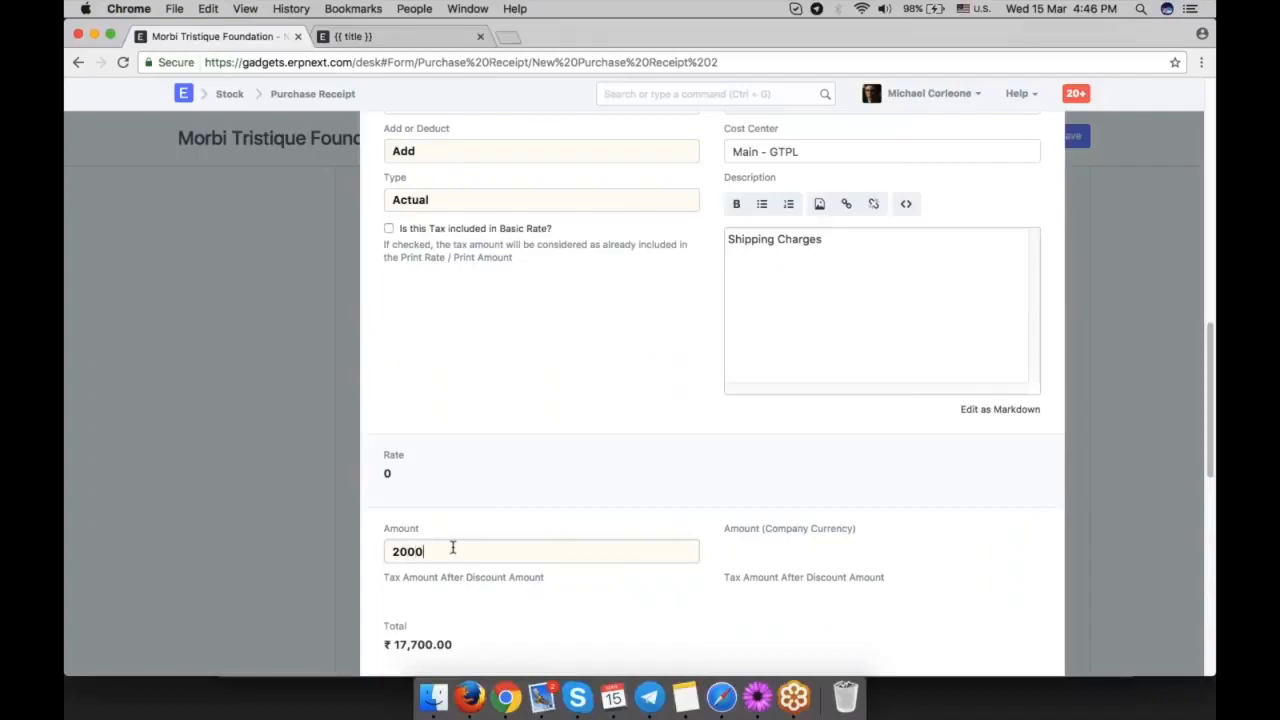
click(600, 471)
scroll(600, 471, up, 2)
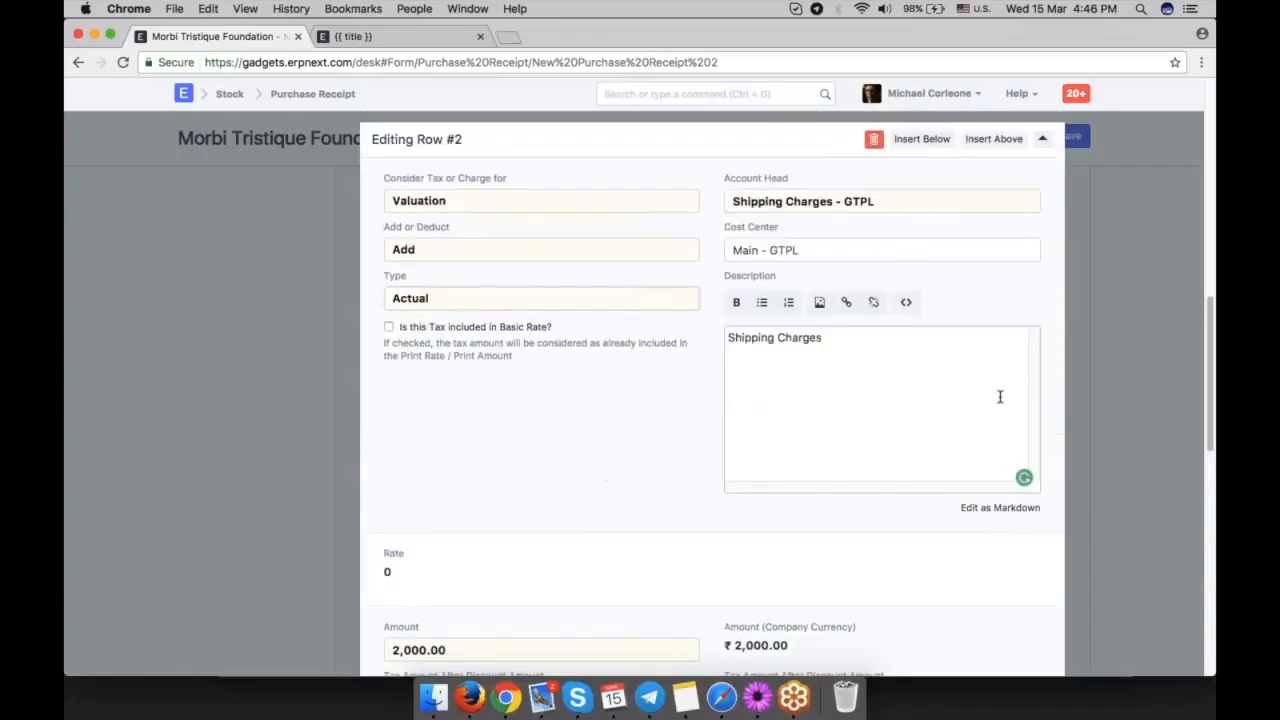
click(1111, 378)
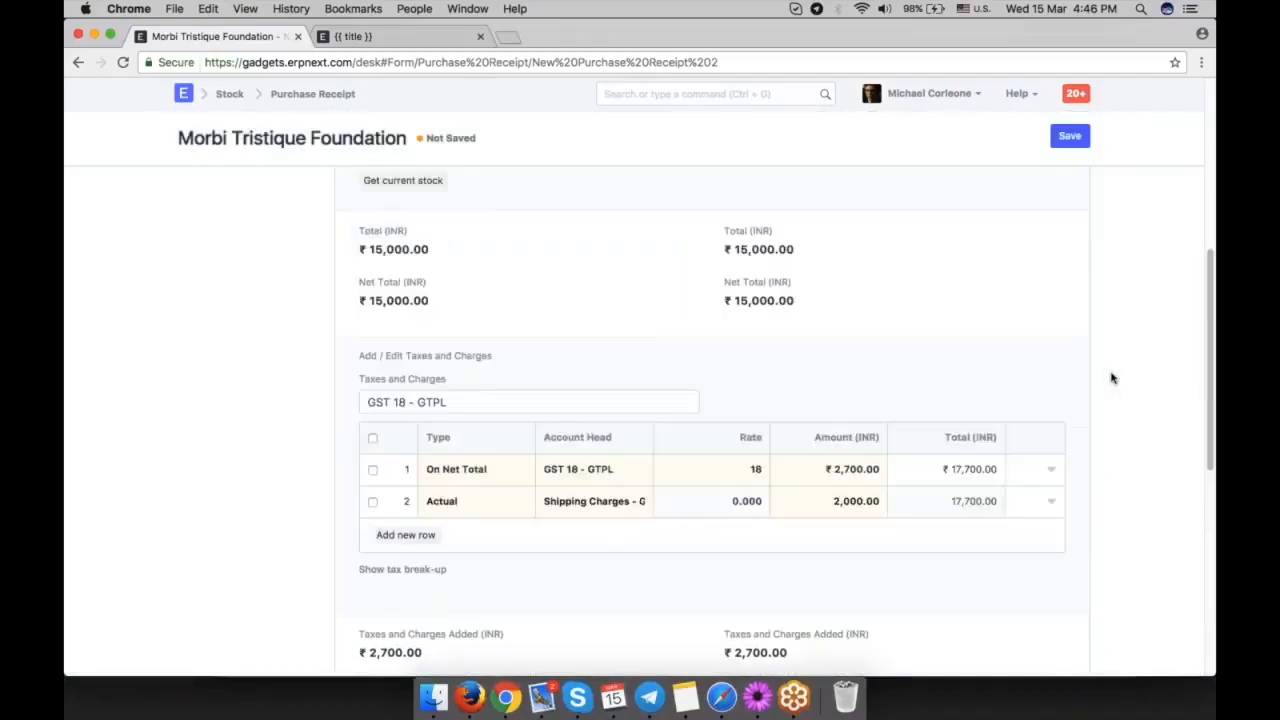
Save the purchase receipt, review its items and taxes, and submit it permanently.
key(ctrl+s)
scroll(1085, 407, down, 5)
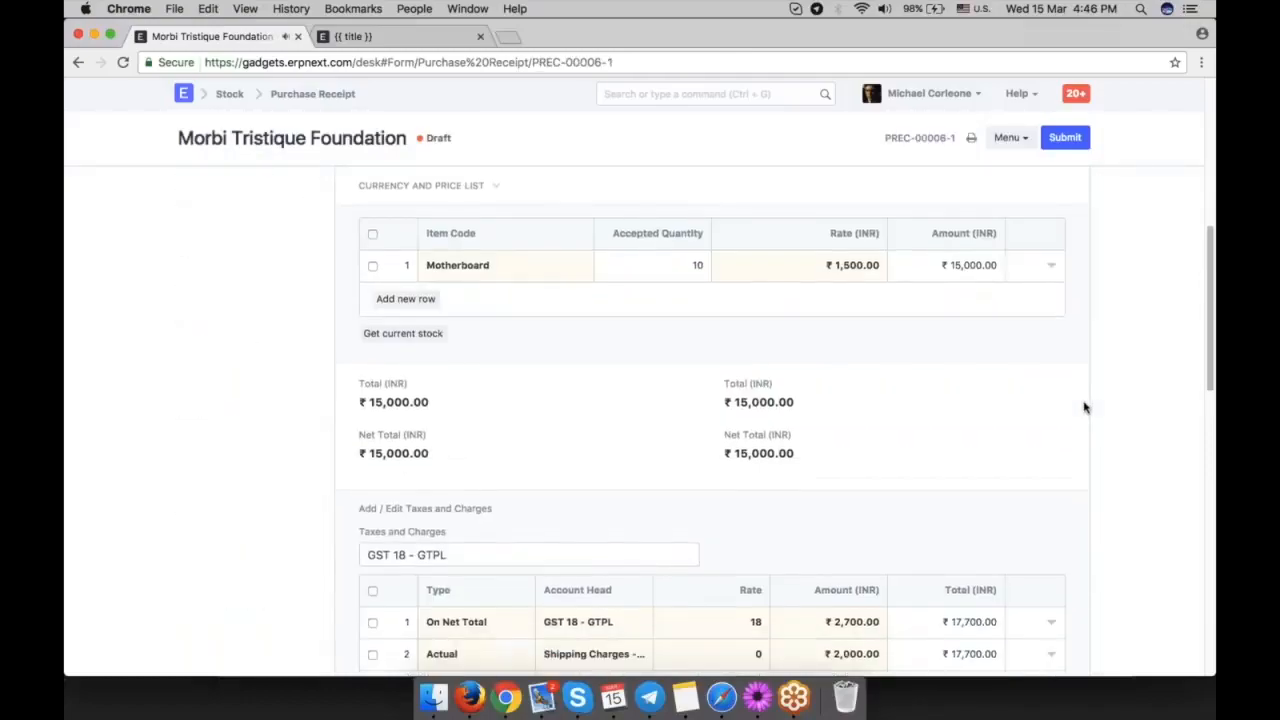
scroll(843, 413, down, 1)
scroll(843, 413, down, 2)
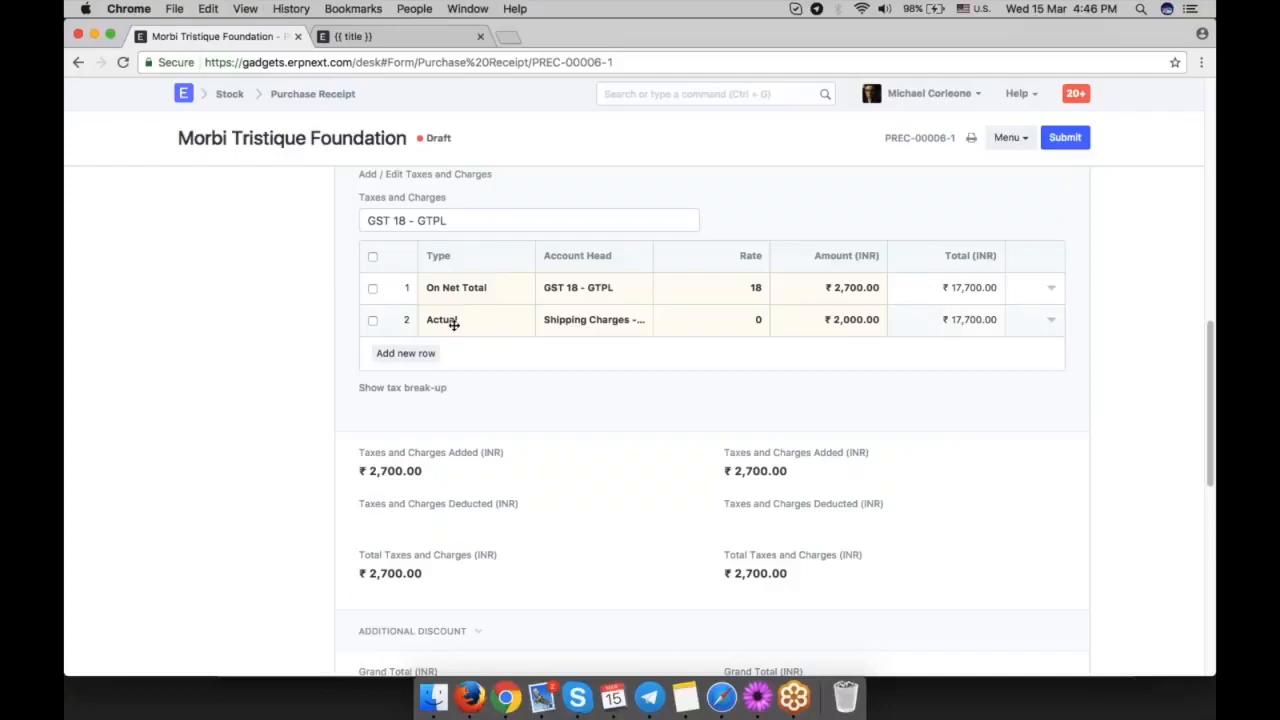
scroll(1074, 420, up, 10)
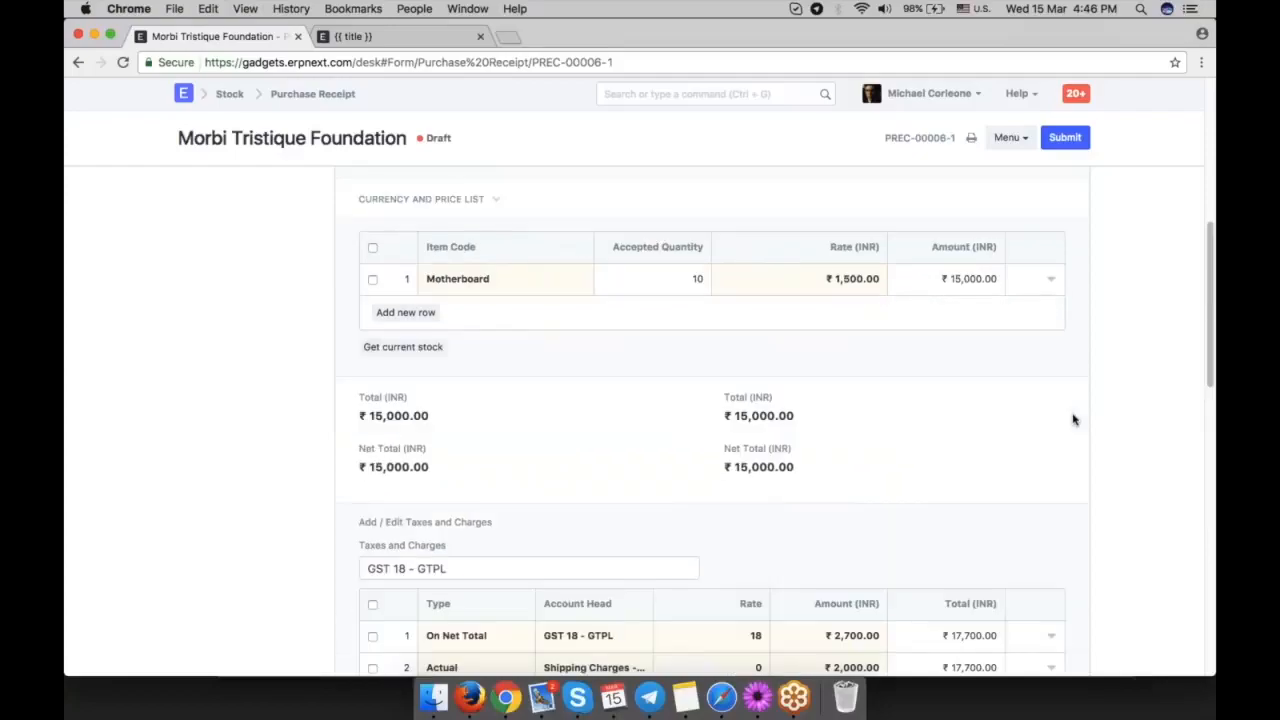
click(1065, 137)
click(837, 123)
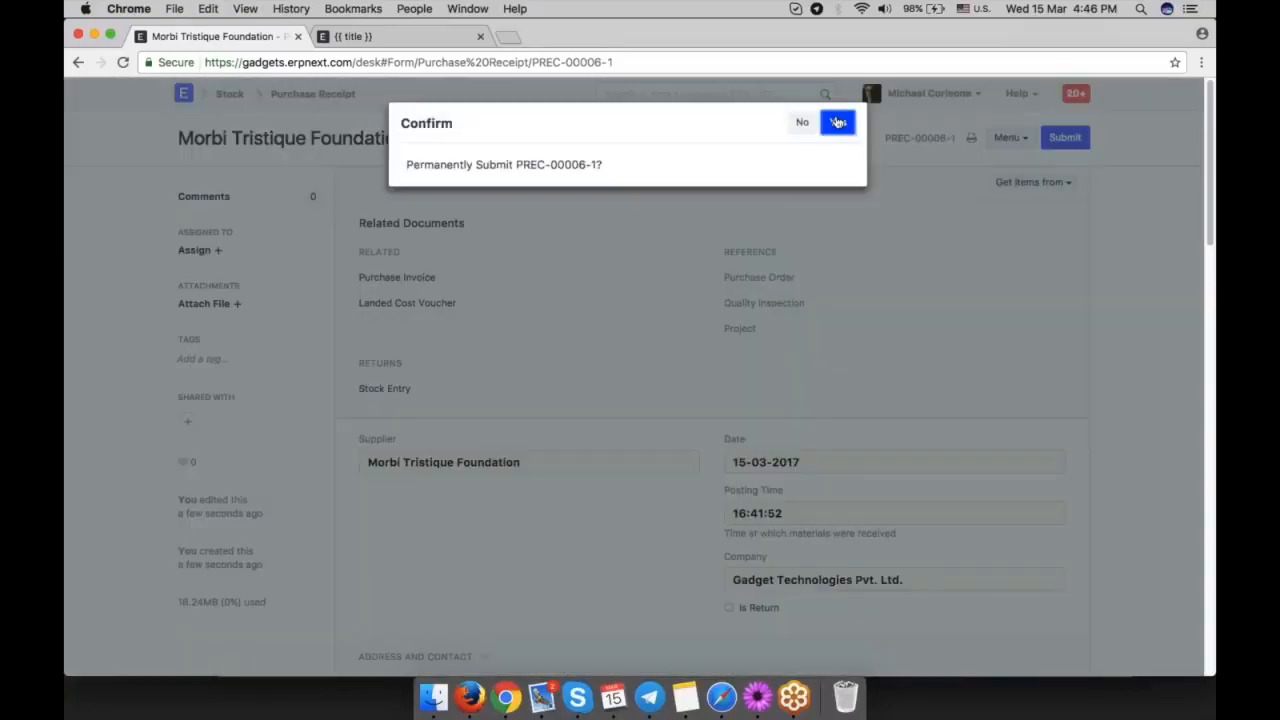
View the submitted purchase receipt's accounting ledger, and open the Chart of Accounts in a separate browser tab.
click(948, 182)
click(920, 249)
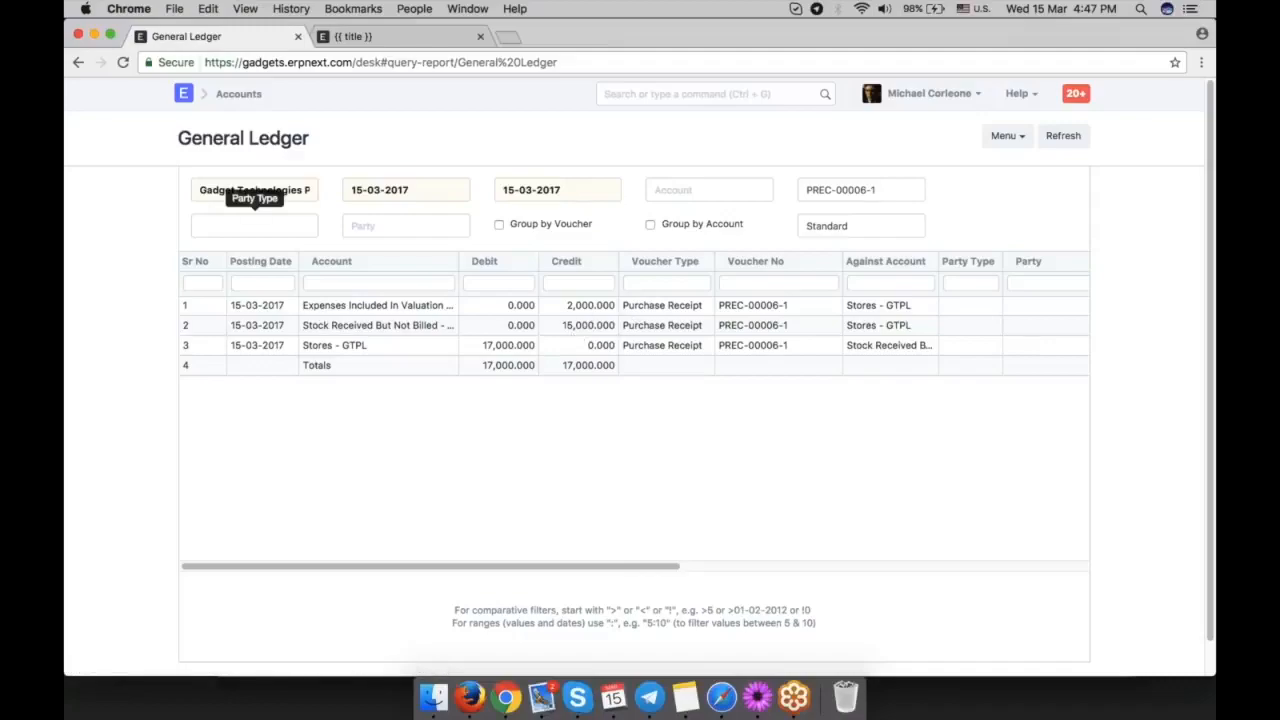
right_click(222, 100)
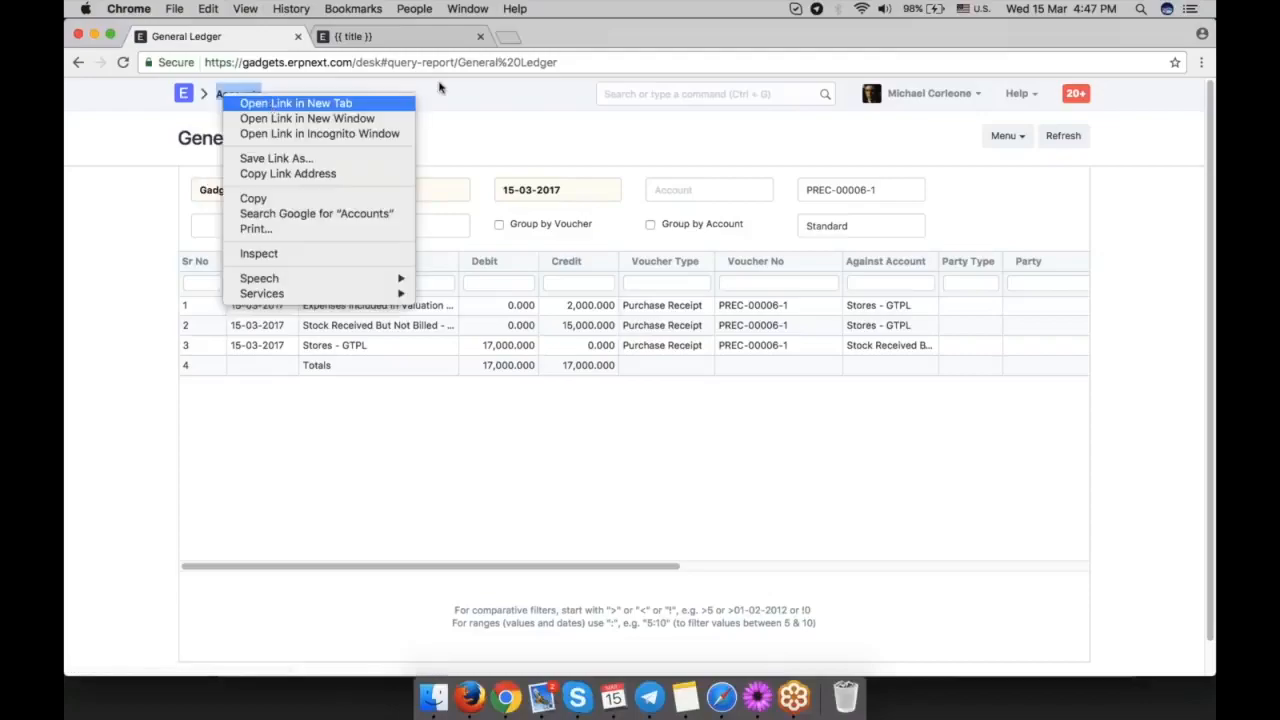
click(270, 100)
click(405, 37)
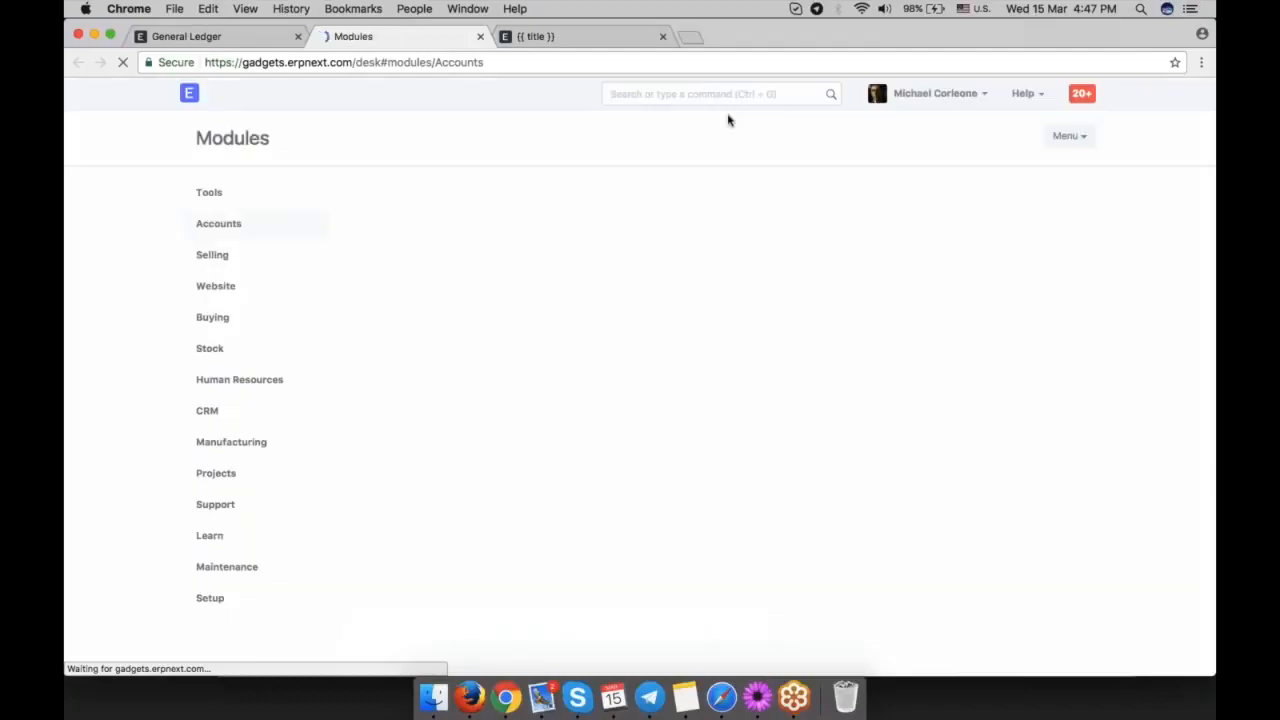
click(709, 92)
key(Down)
key(Down)
click(806, 282)
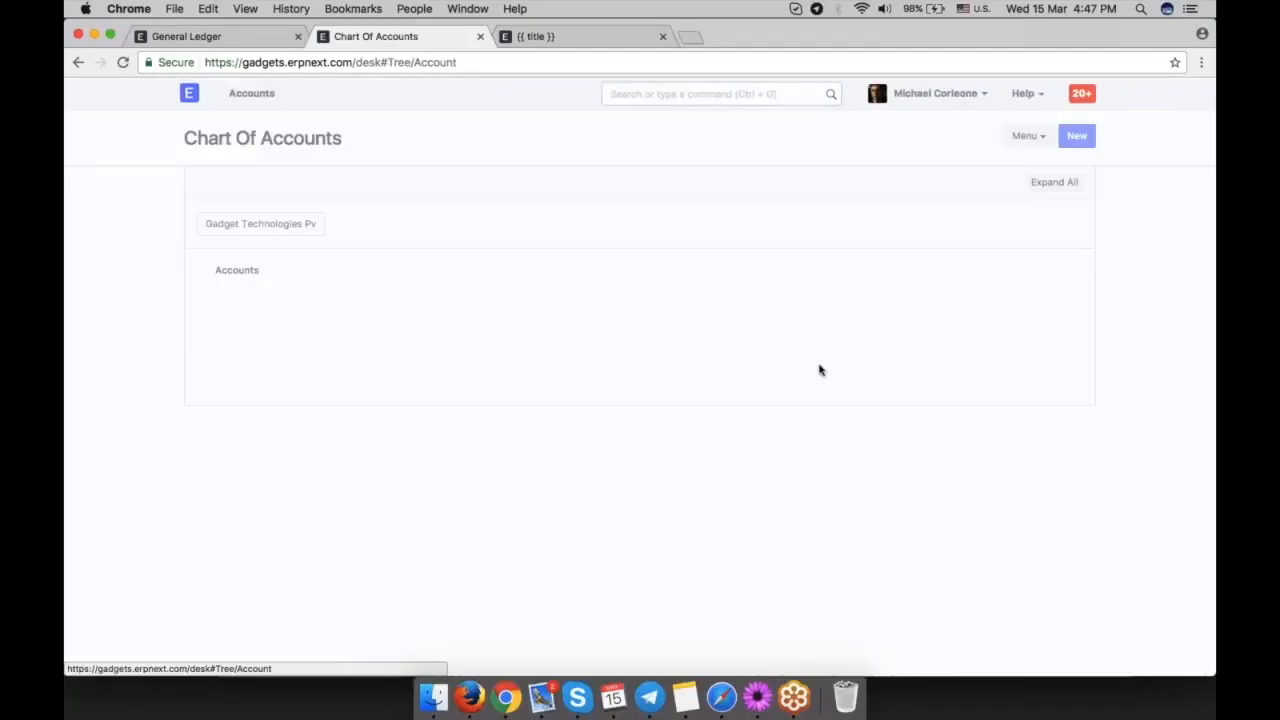
Expand Expenses, Direct Expenses and Stock Expenses in the account tree and check the balance of Expenses Included In Valuation.
click(236, 370)
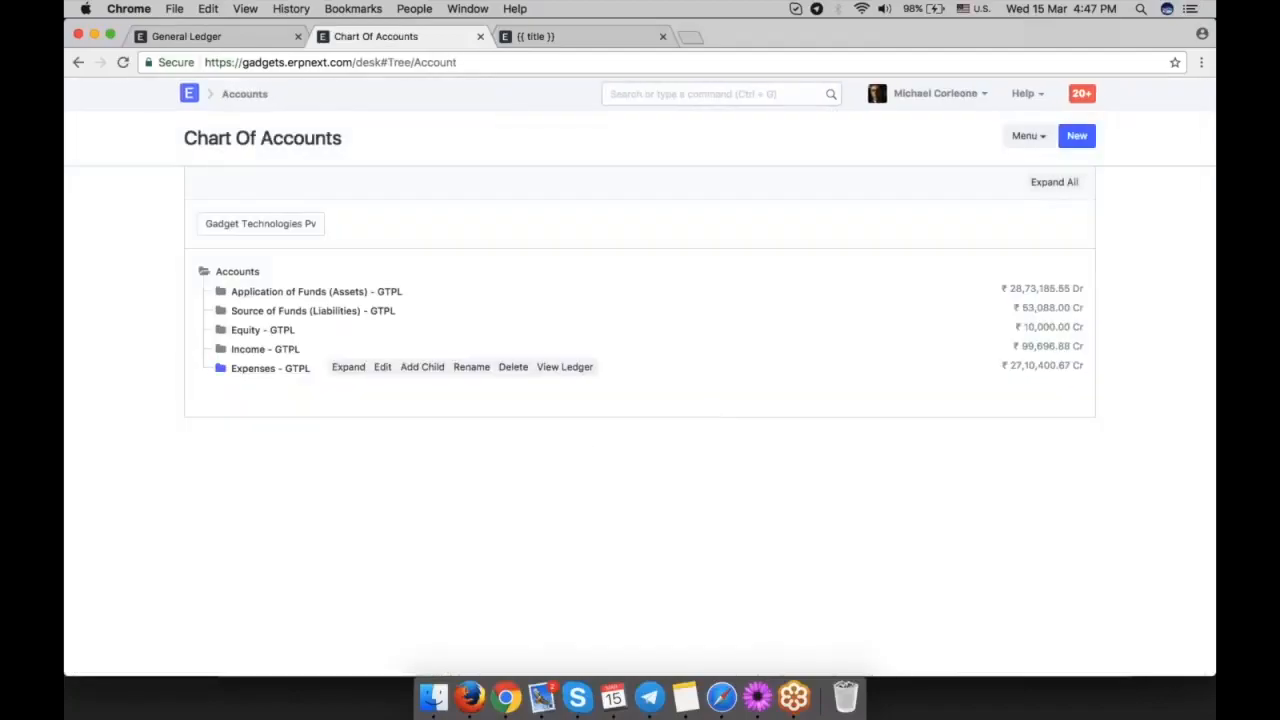
click(237, 388)
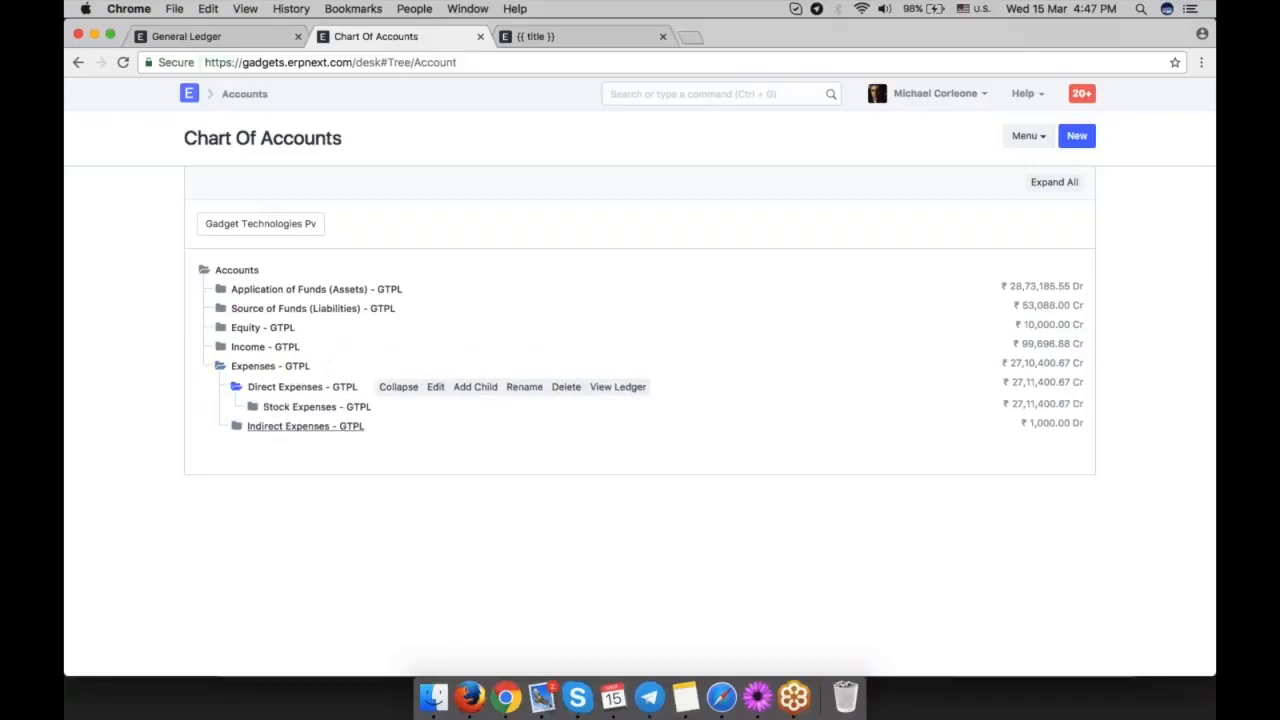
click(253, 406)
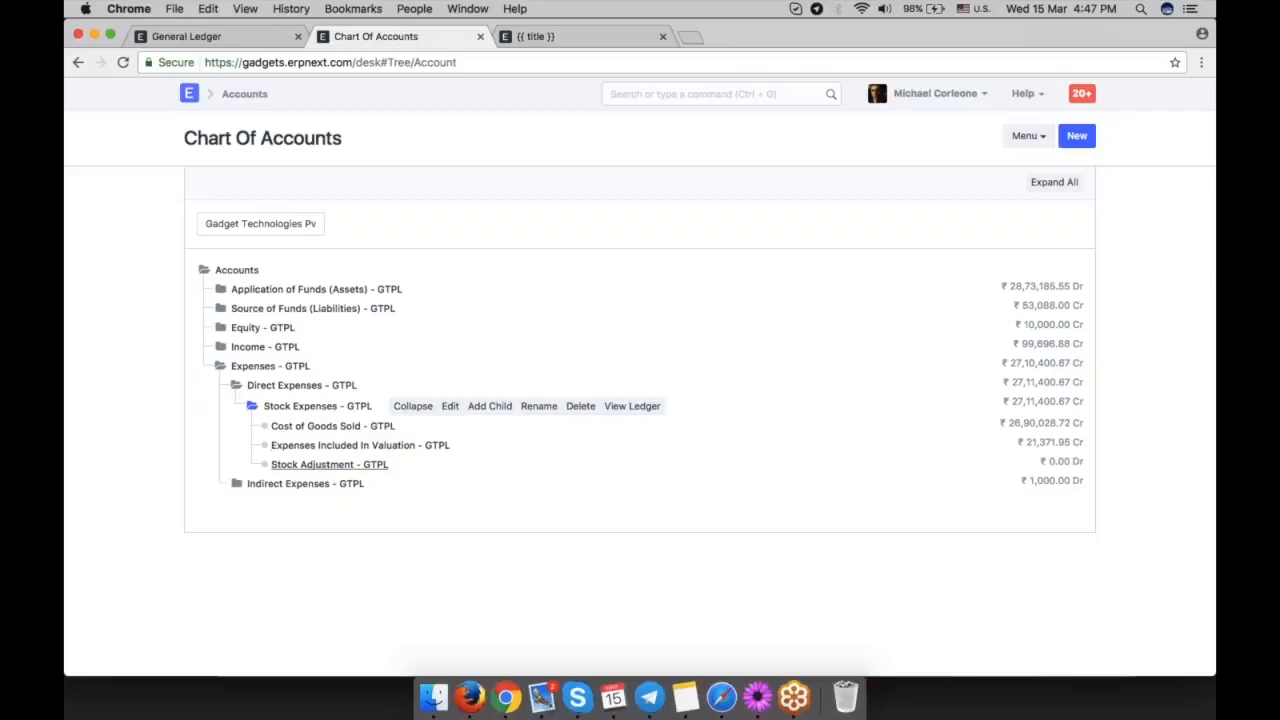
click(352, 447)
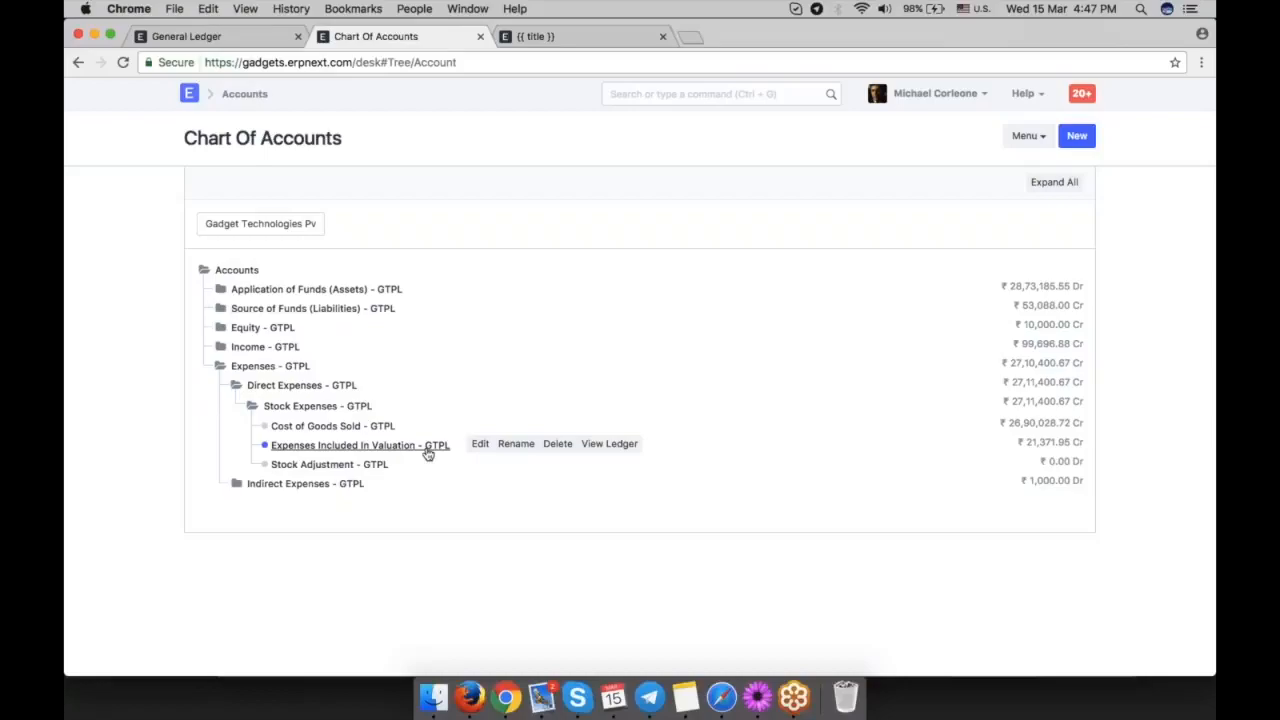
drag(1068, 441, 1026, 442)
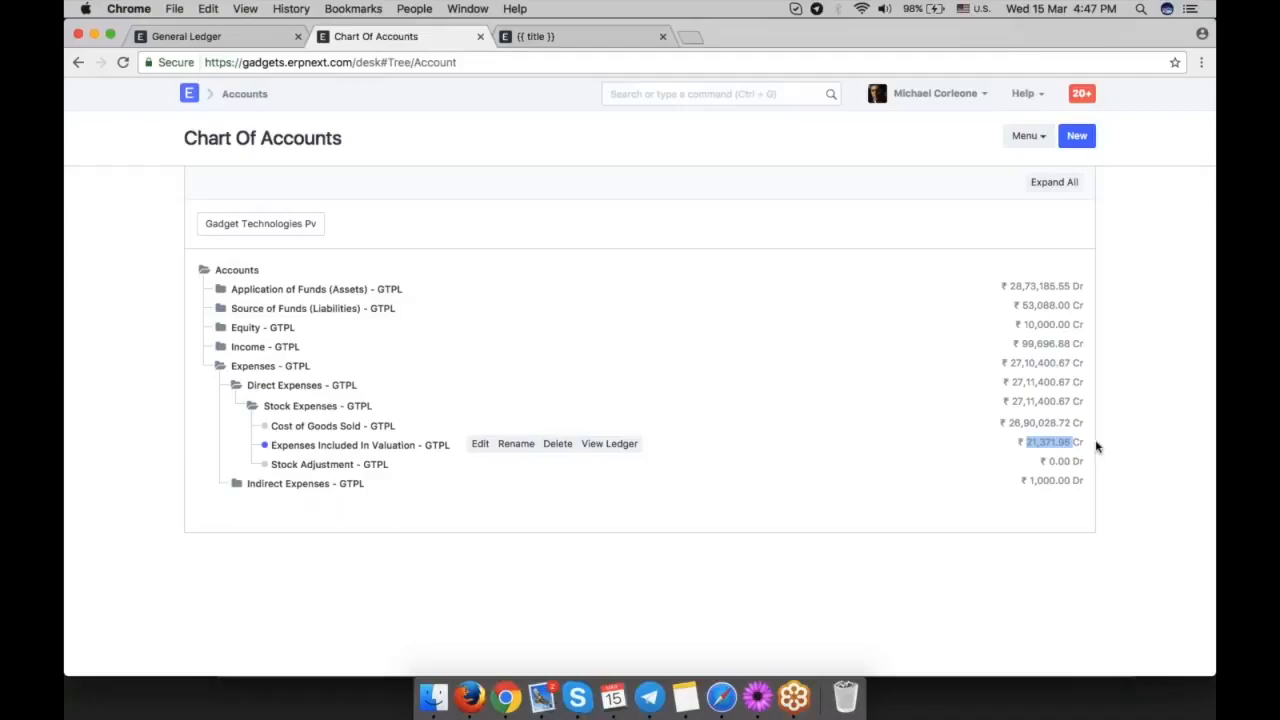
mouse_move(1097, 446)
mouse_down()
mouse_move(1058, 443)
mouse_move(1081, 440)
mouse_up()
click(1083, 441)
Go back to the purchase receipt and inspect the details of its Shipping Charges tax row.
click(215, 36)
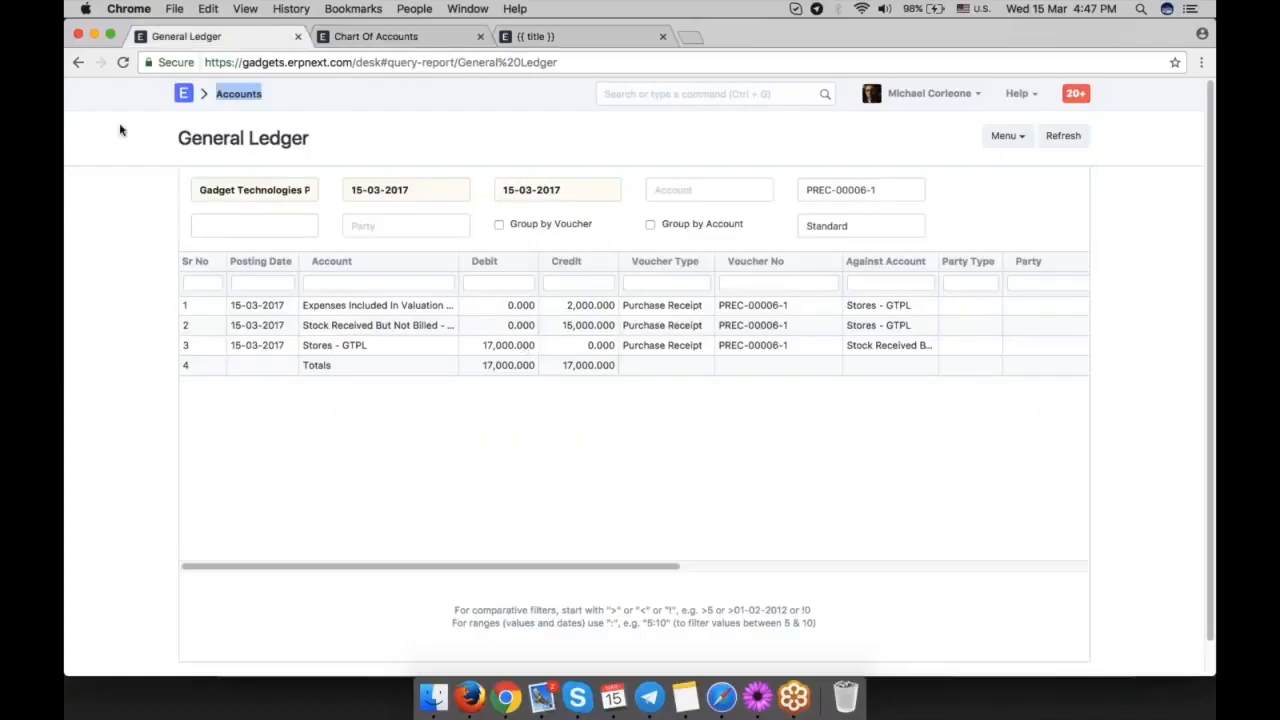
click(78, 62)
scroll(560, 454, down, 4)
scroll(540, 485, down, 4)
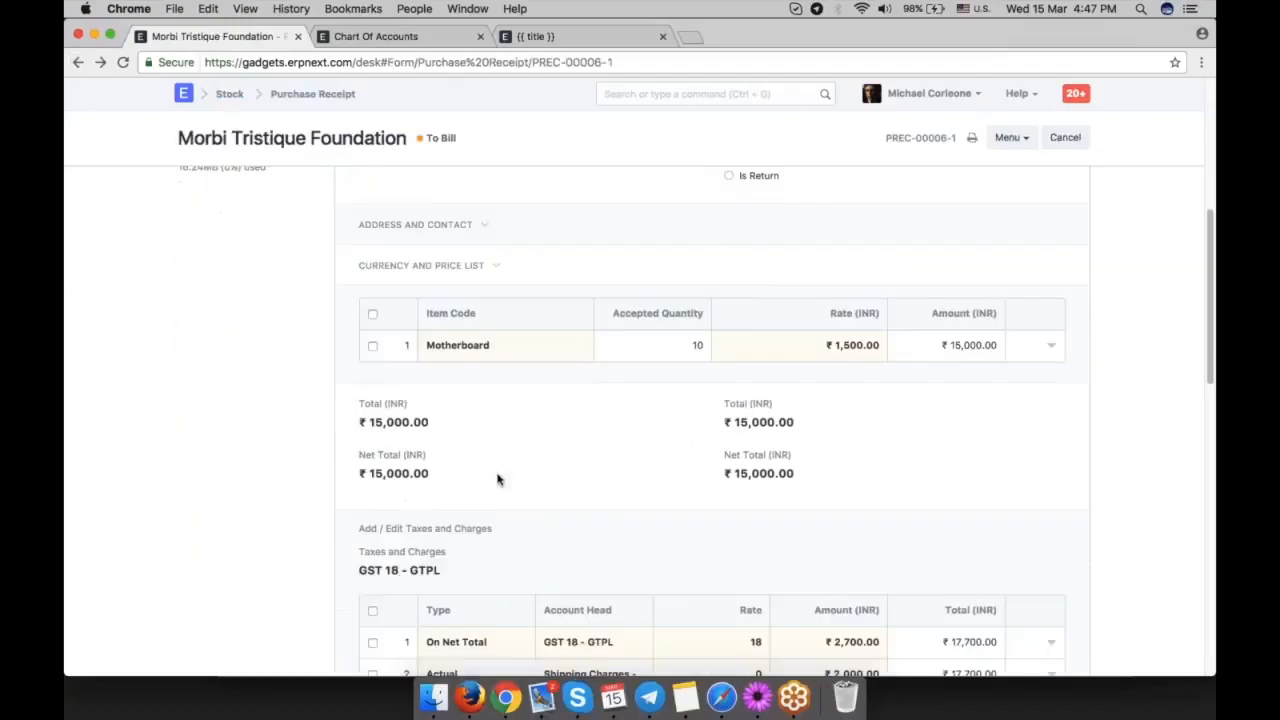
scroll(606, 466, down, 2)
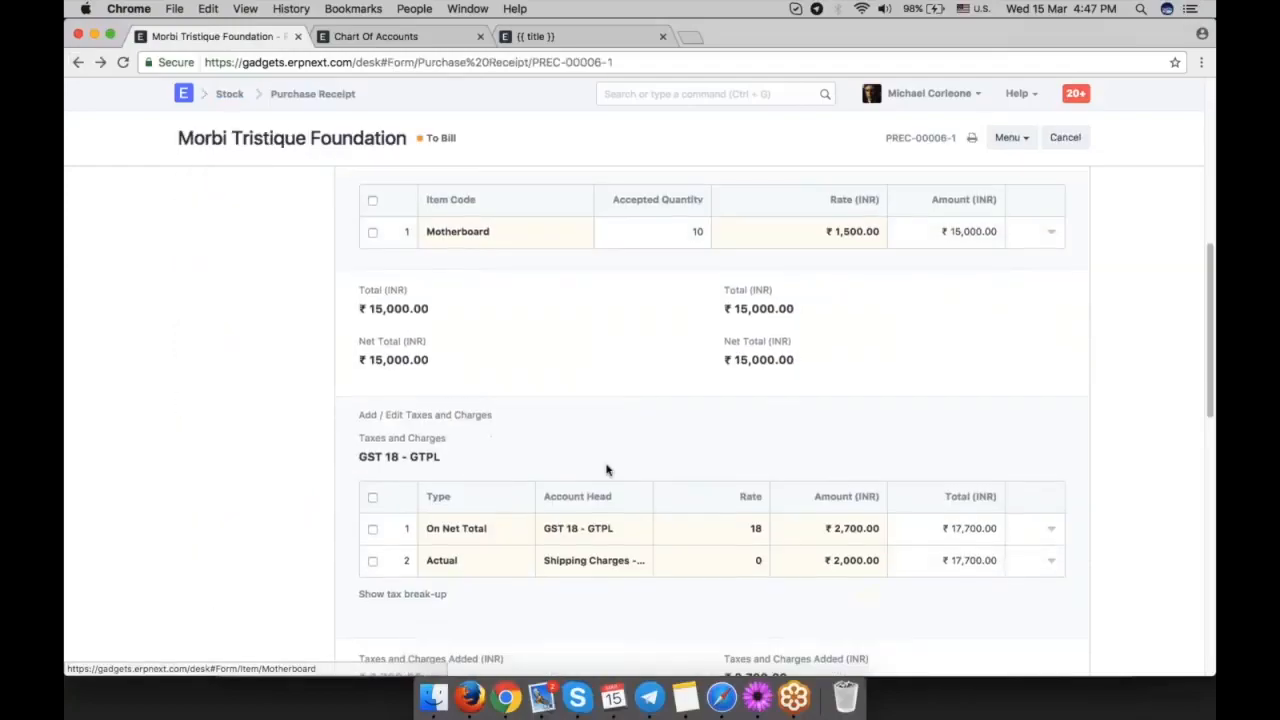
click(963, 505)
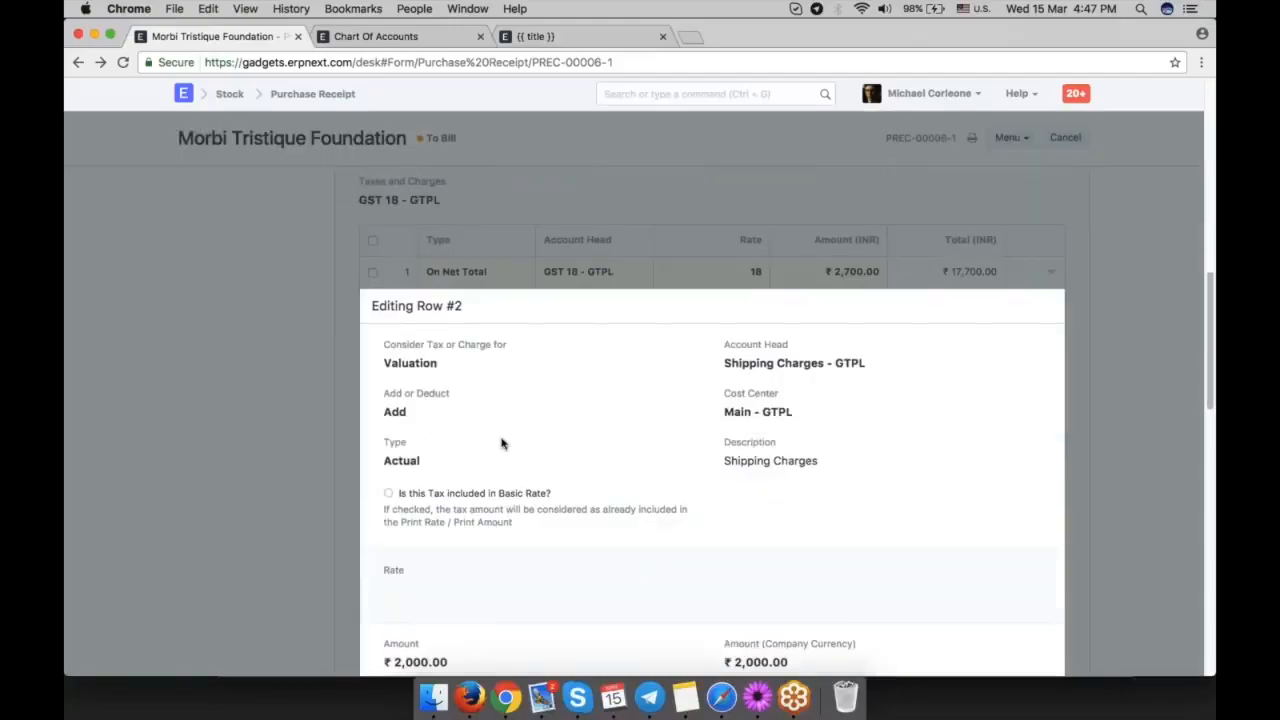
click(292, 401)
Review the receipt's tax totals and item amounts, dismissing the mail notification.
scroll(300, 431, down, 5)
scroll(300, 431, up, 5)
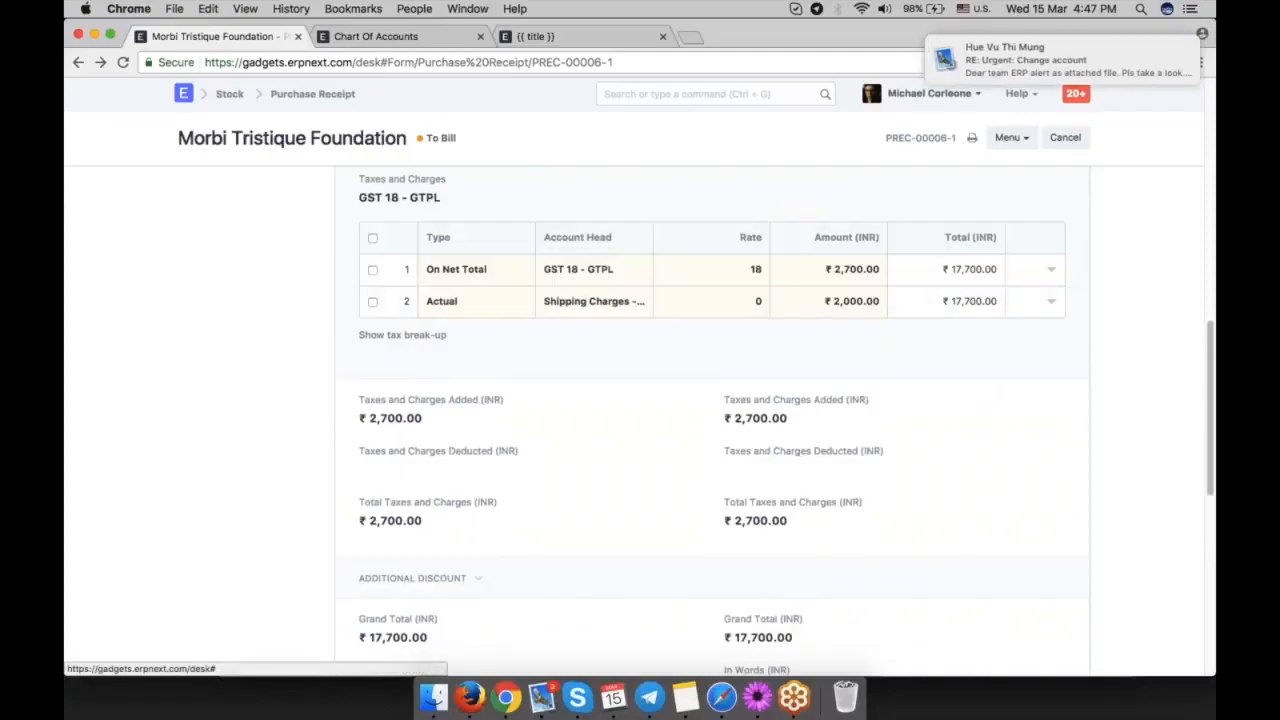
drag(992, 62, 1150, 62)
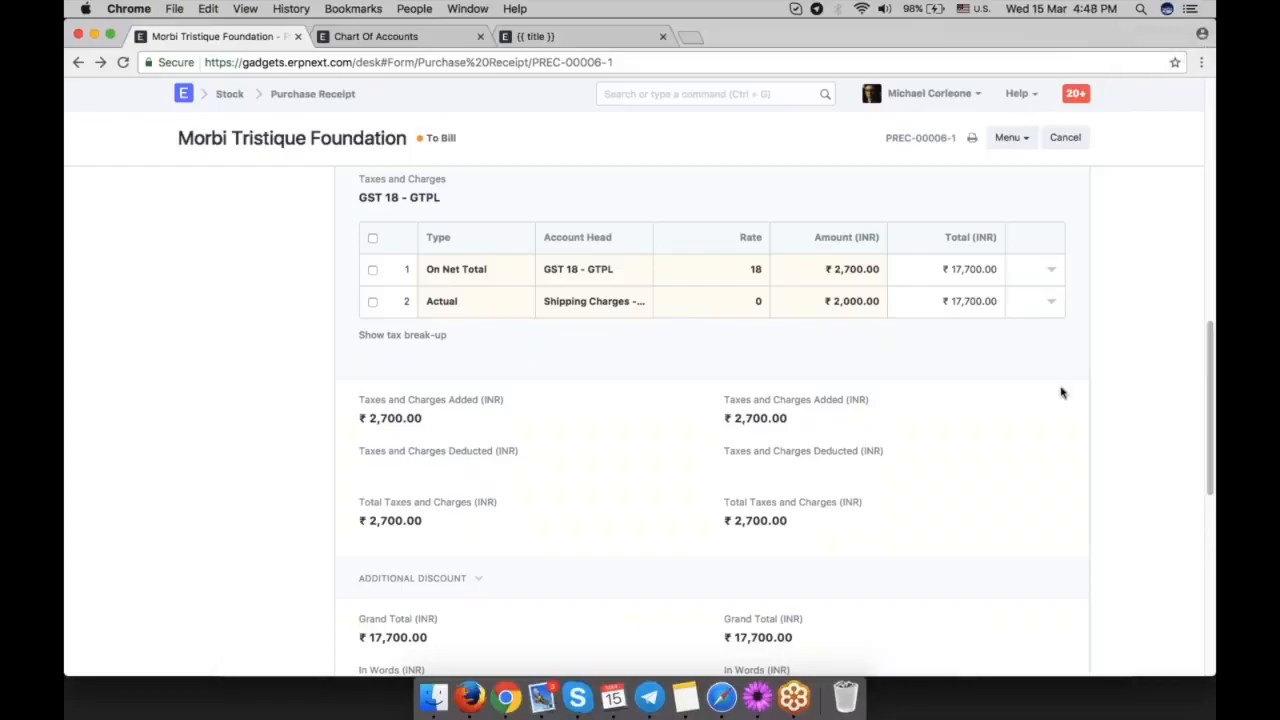
scroll(1062, 393, up, 2)
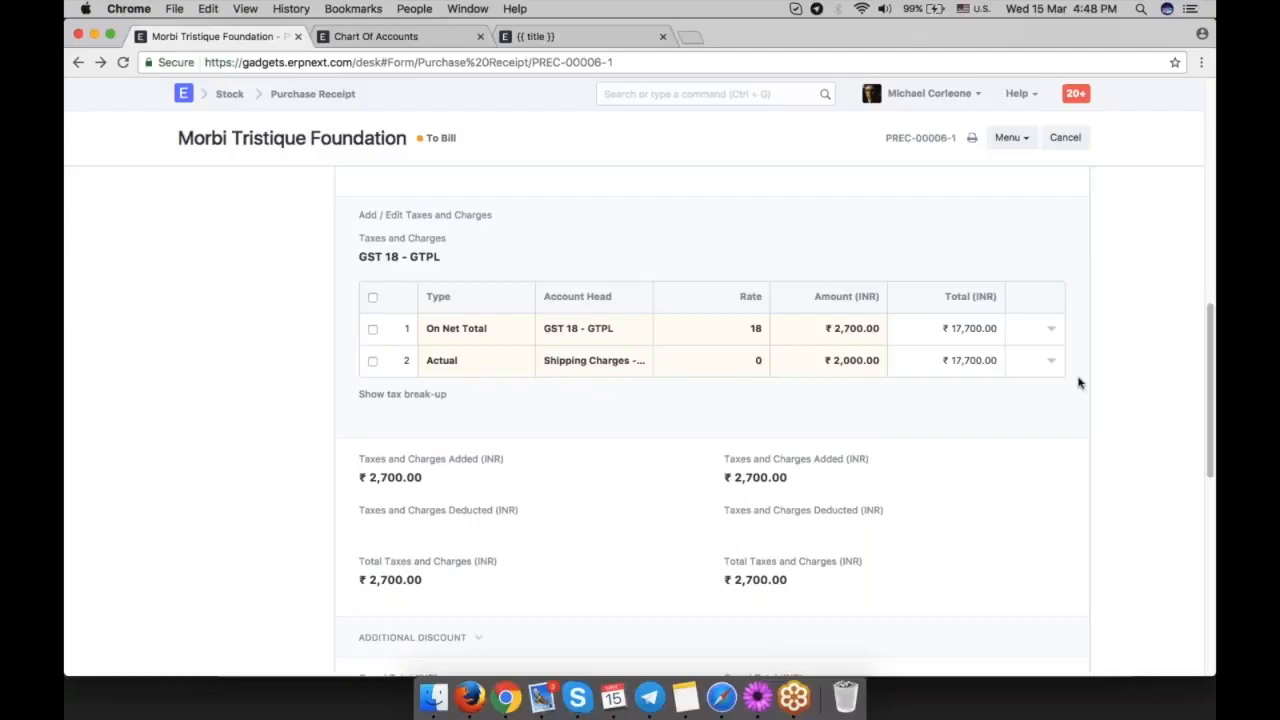
scroll(1078, 383, up, 4)
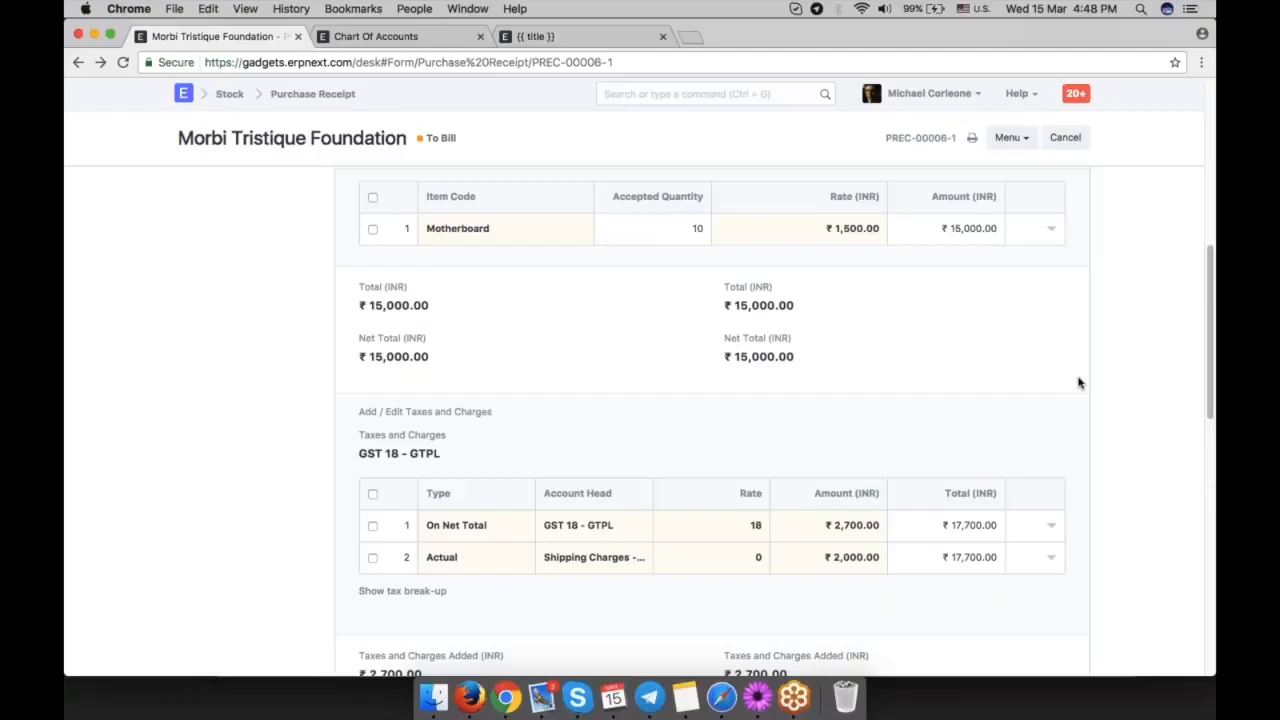
scroll(1078, 383, up, 12)
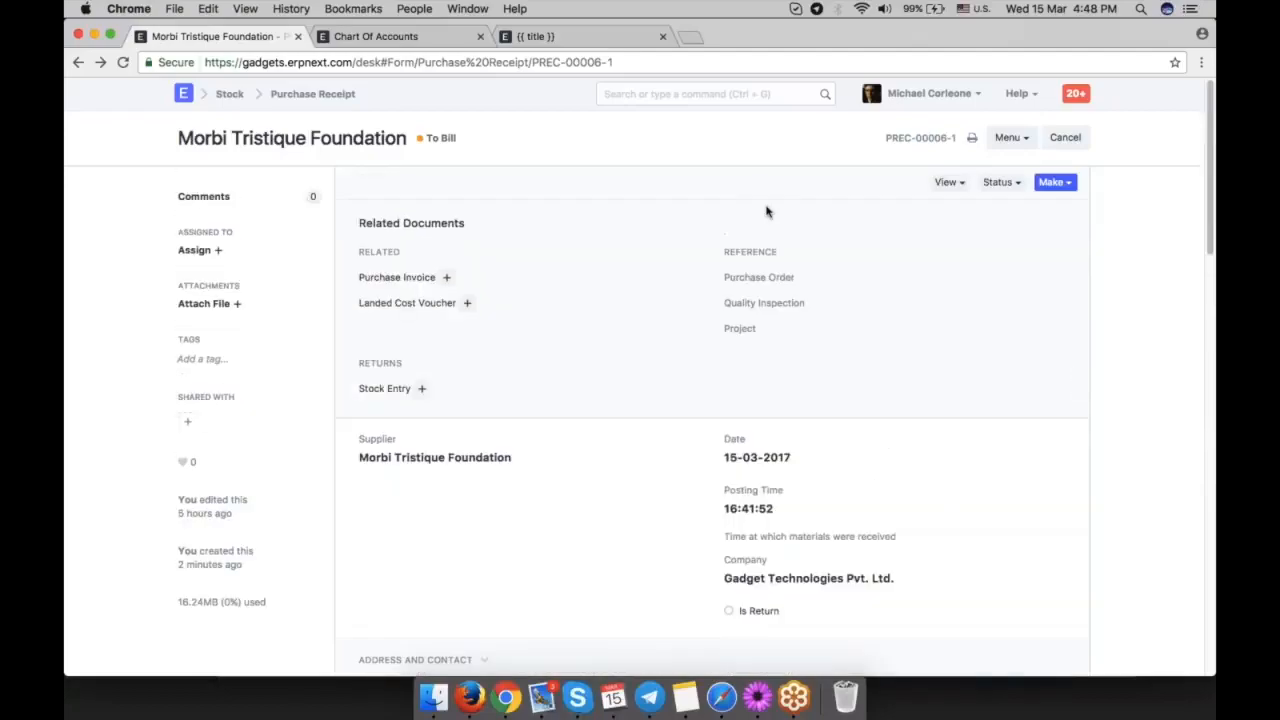
Glance at the Chart of Accounts and return to the purchase receipt's item table.
click(405, 37)
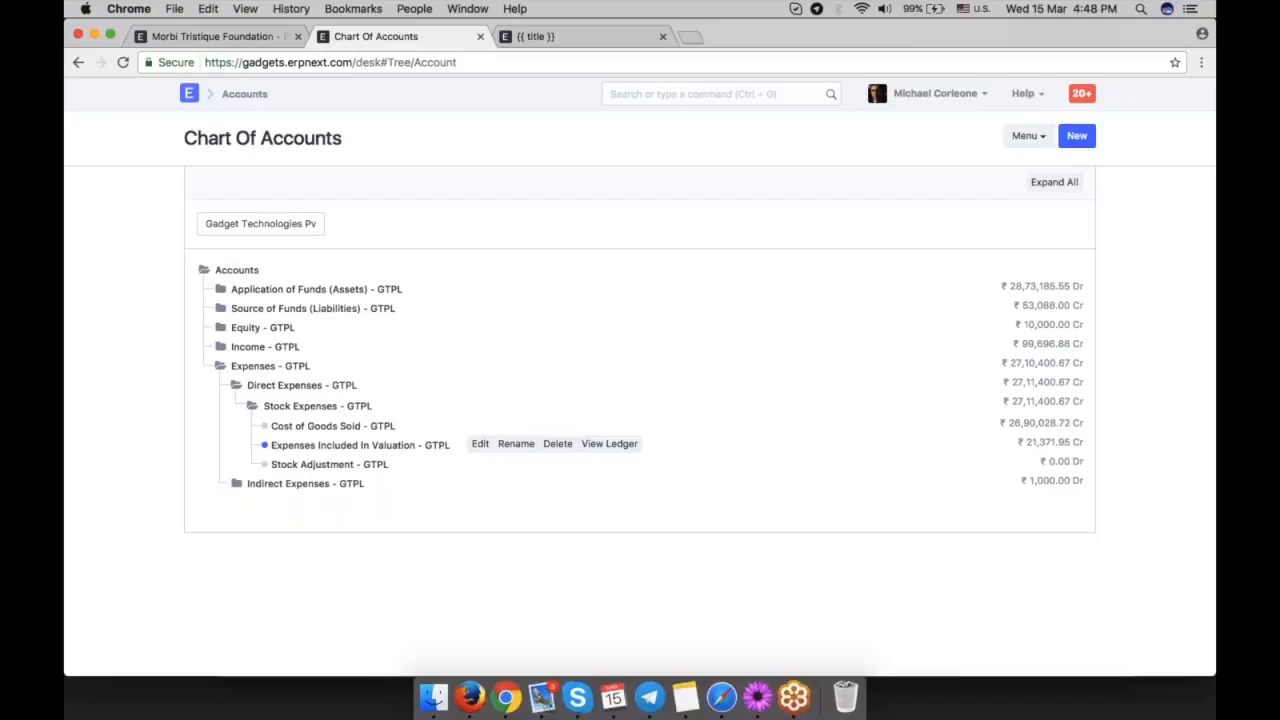
key(ctrl+shift+Tab)
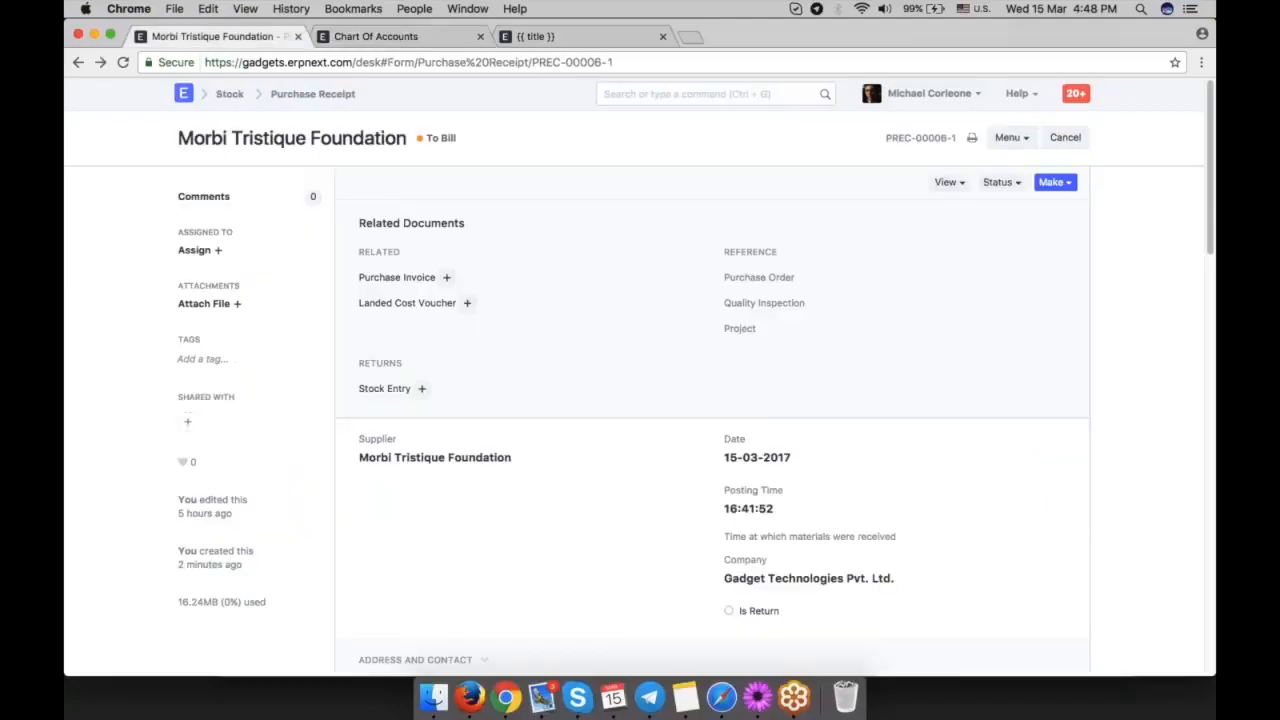
scroll(490, 400, down, 5)
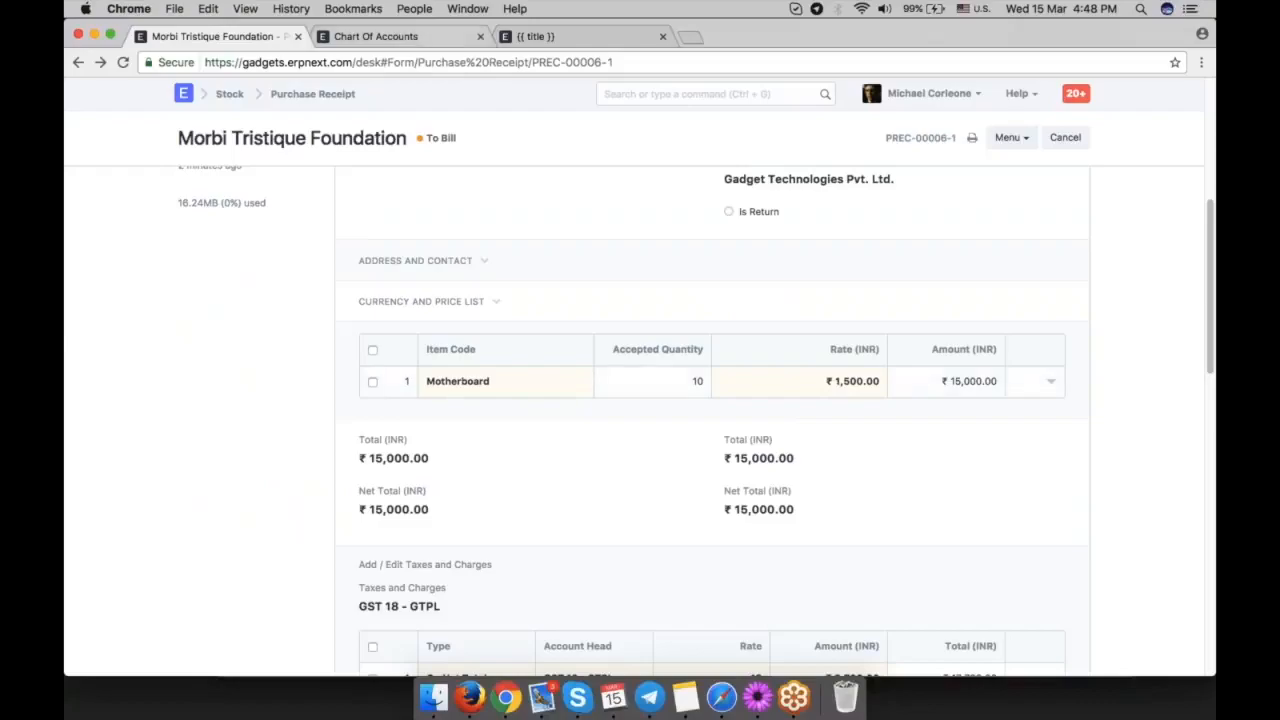
Examine the Stock Expenses group under Direct Expenses in the Chart of Accounts.
click(376, 36)
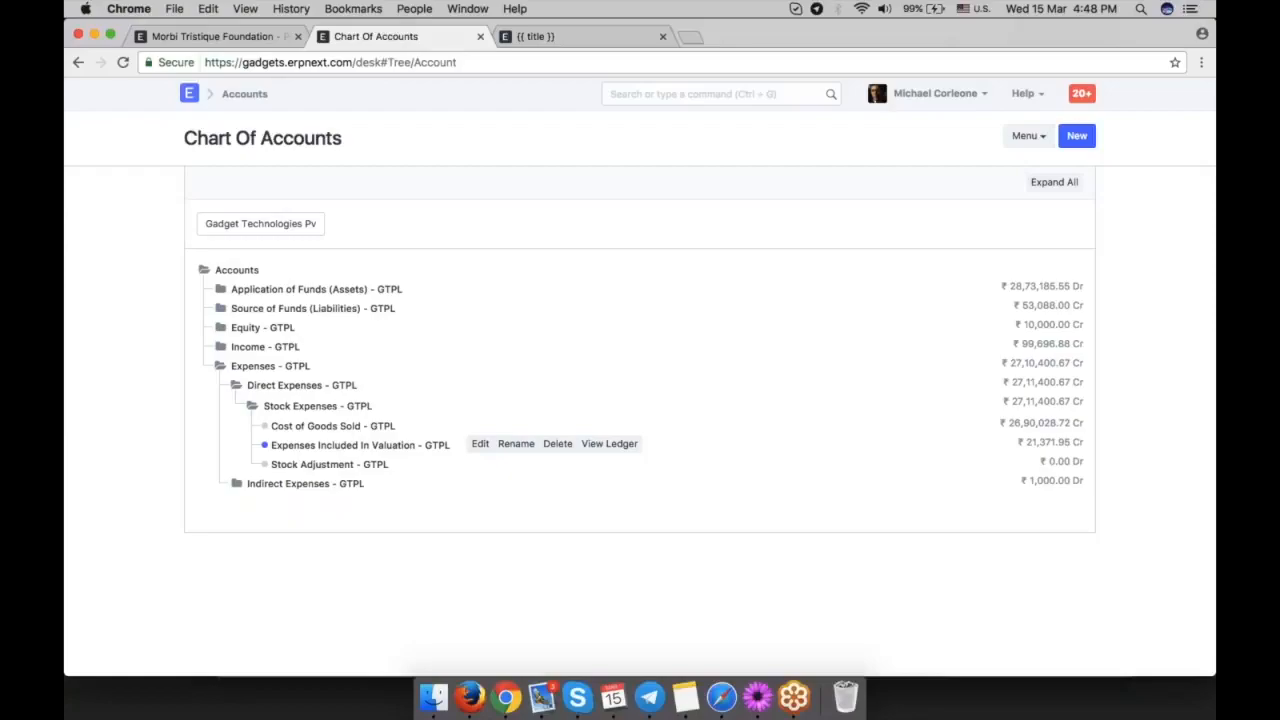
drag(373, 406, 263, 406)
click(404, 409)
drag(373, 406, 262, 406)
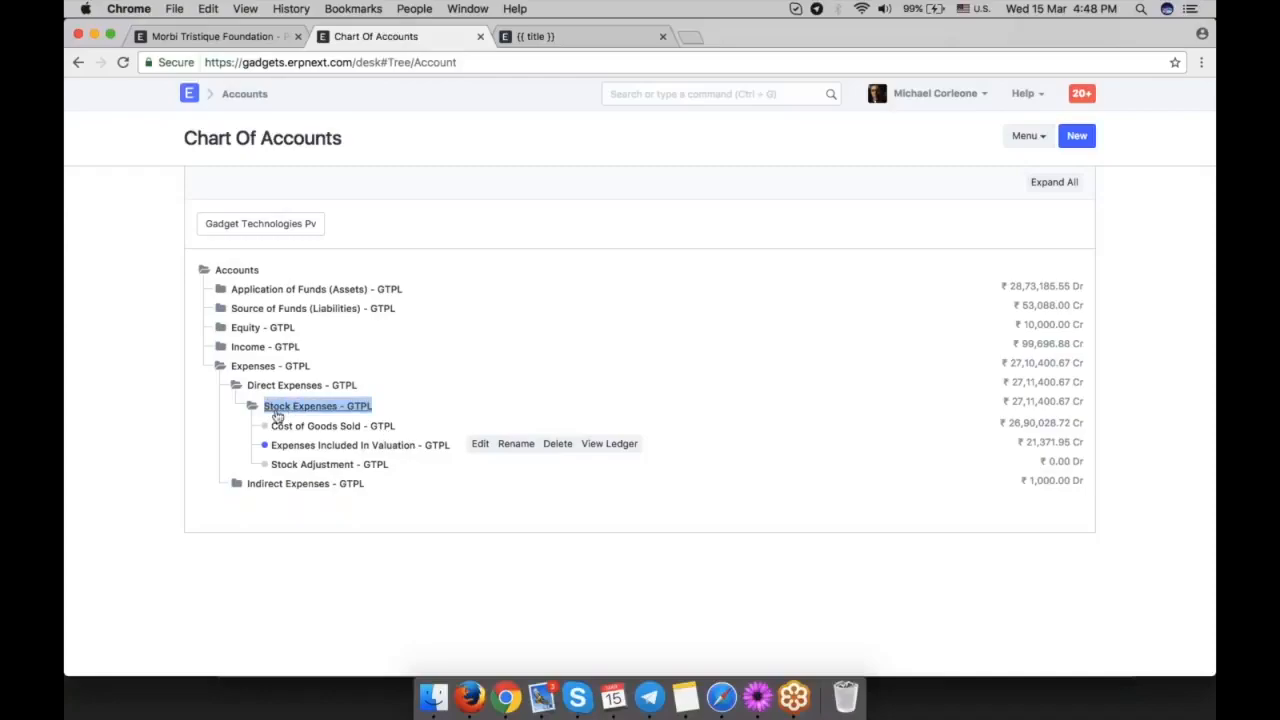
click(407, 413)
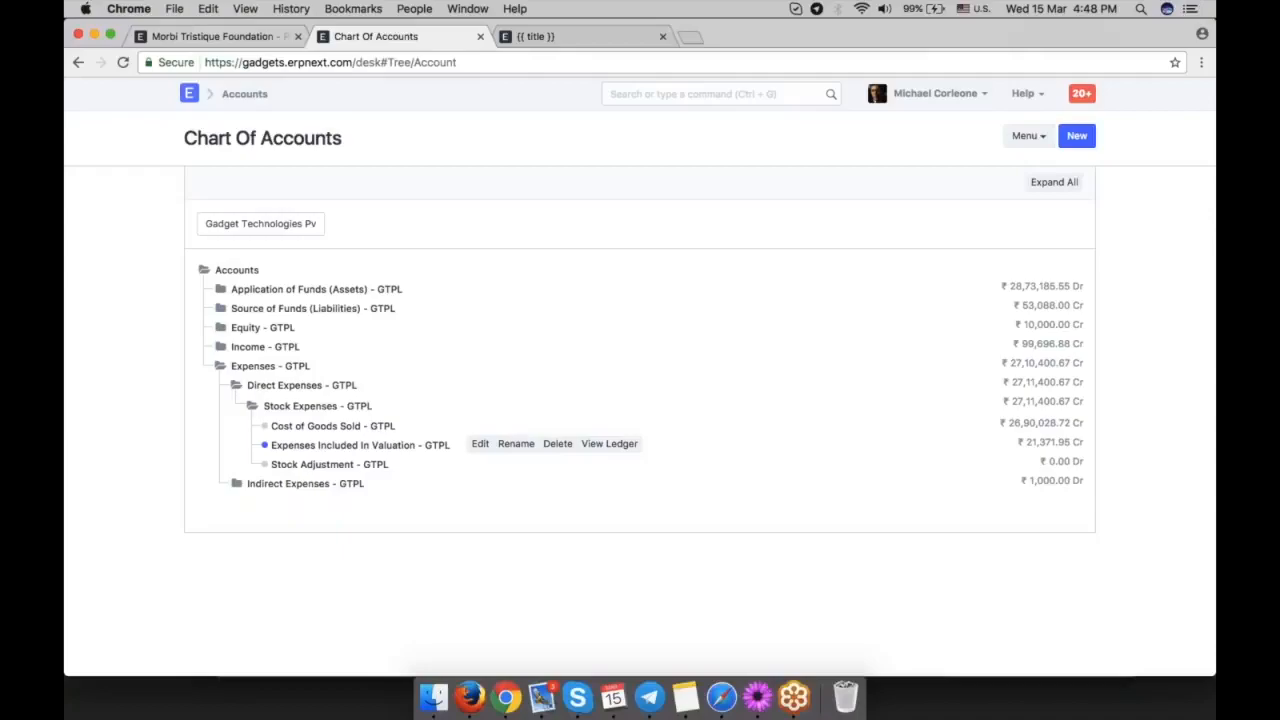
Recheck the Motherboard item in the receipt against the Expenses Included In Valuation balance in the Chart of Accounts.
key(ctrl+shift+Tab)
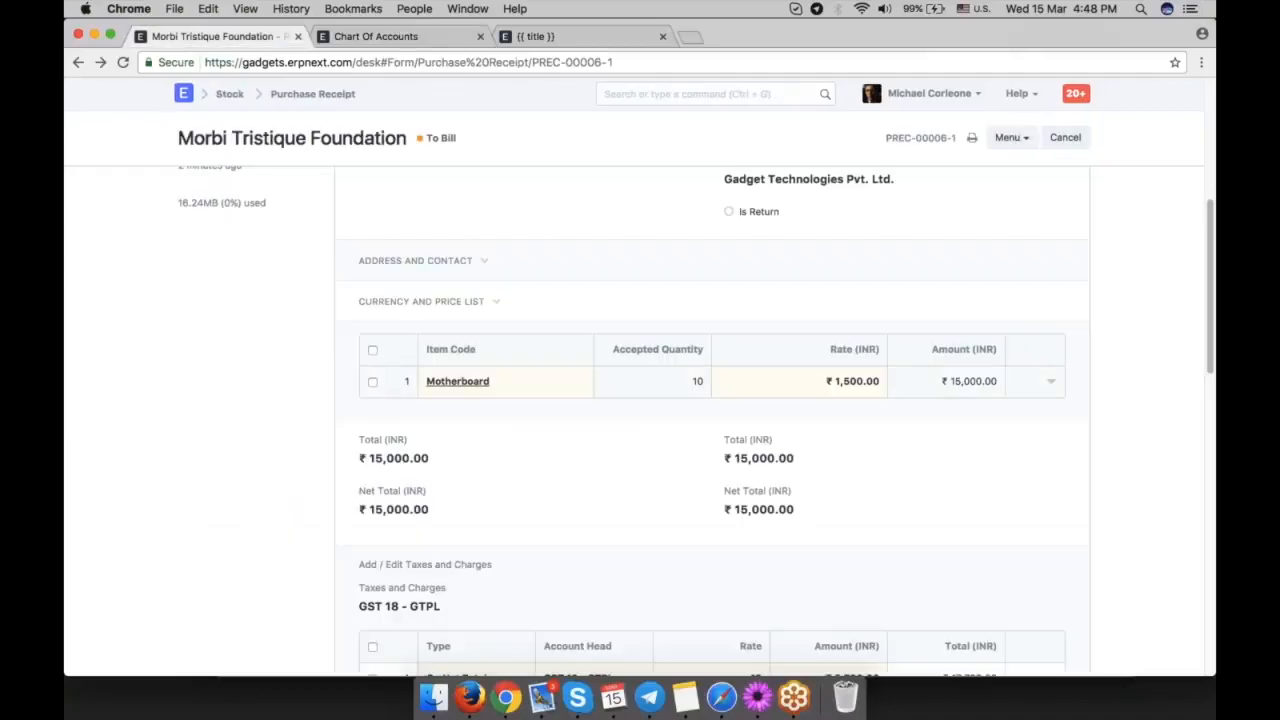
key(ctrl+Tab)
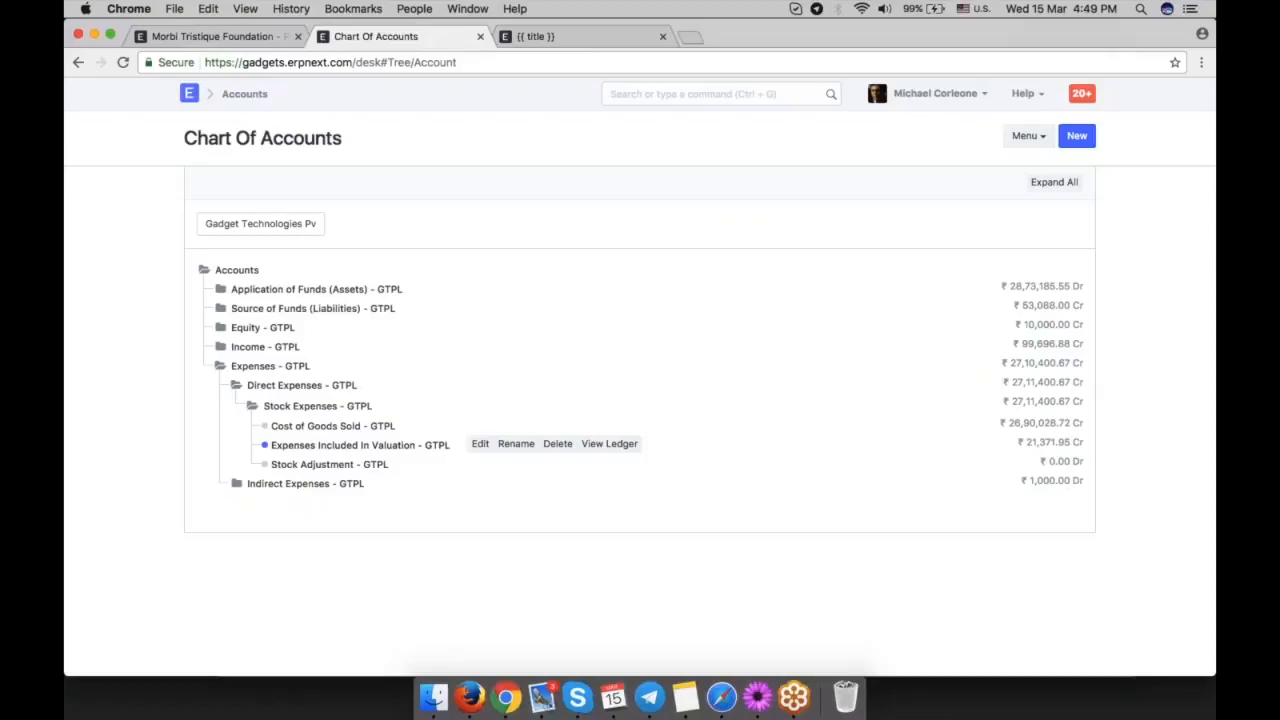
drag(1016, 442, 1084, 442)
click(1092, 442)
Return to the purchase receipt and open its accounting ledger again.
click(250, 46)
scroll(640, 400, up, 10)
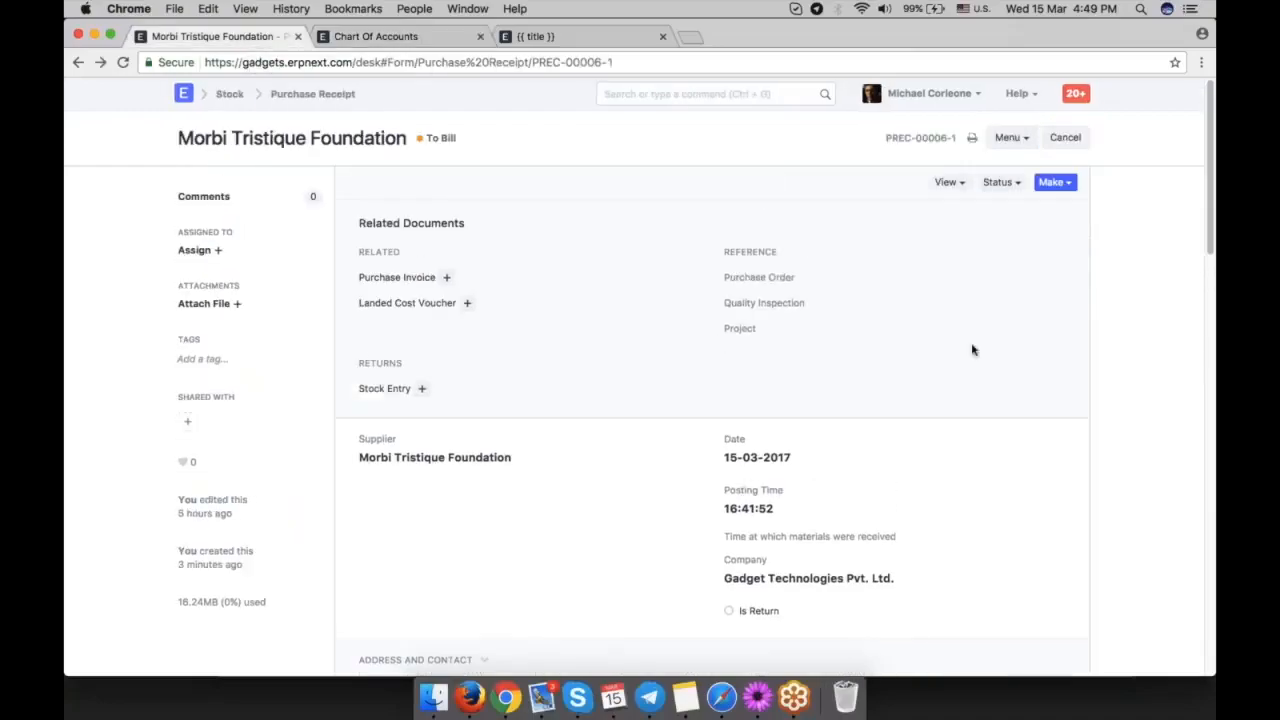
click(947, 182)
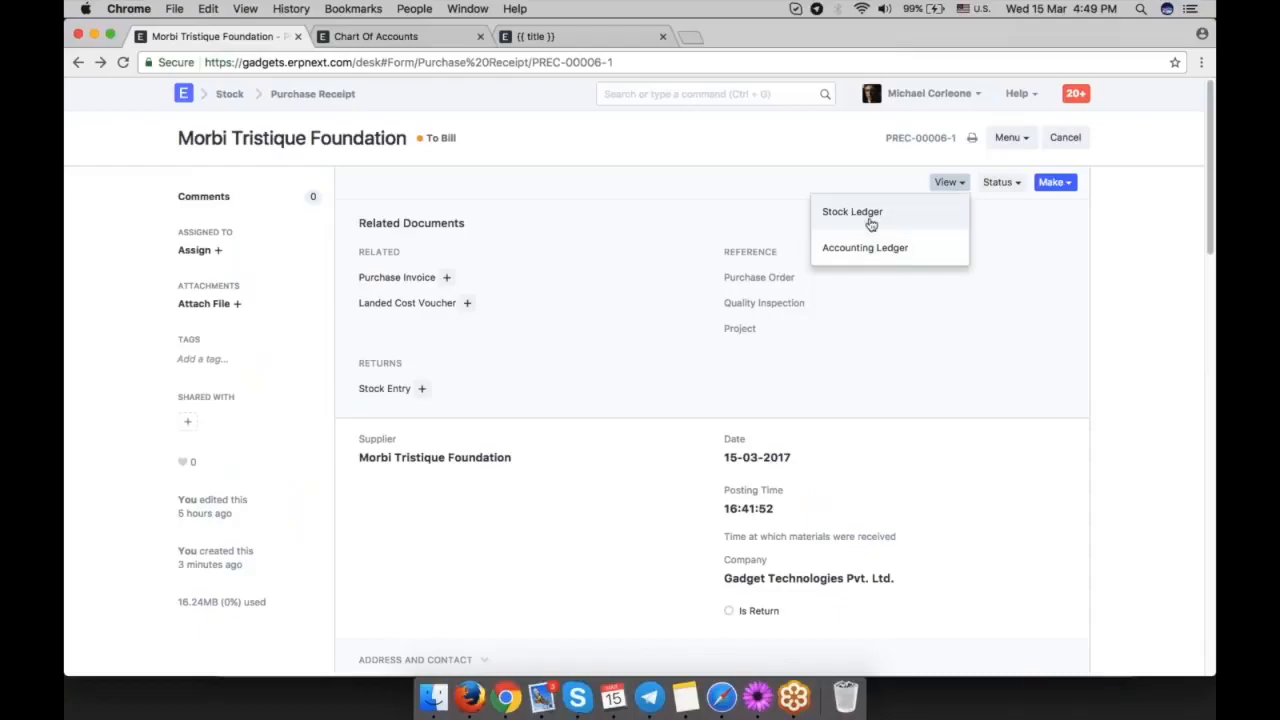
click(866, 254)
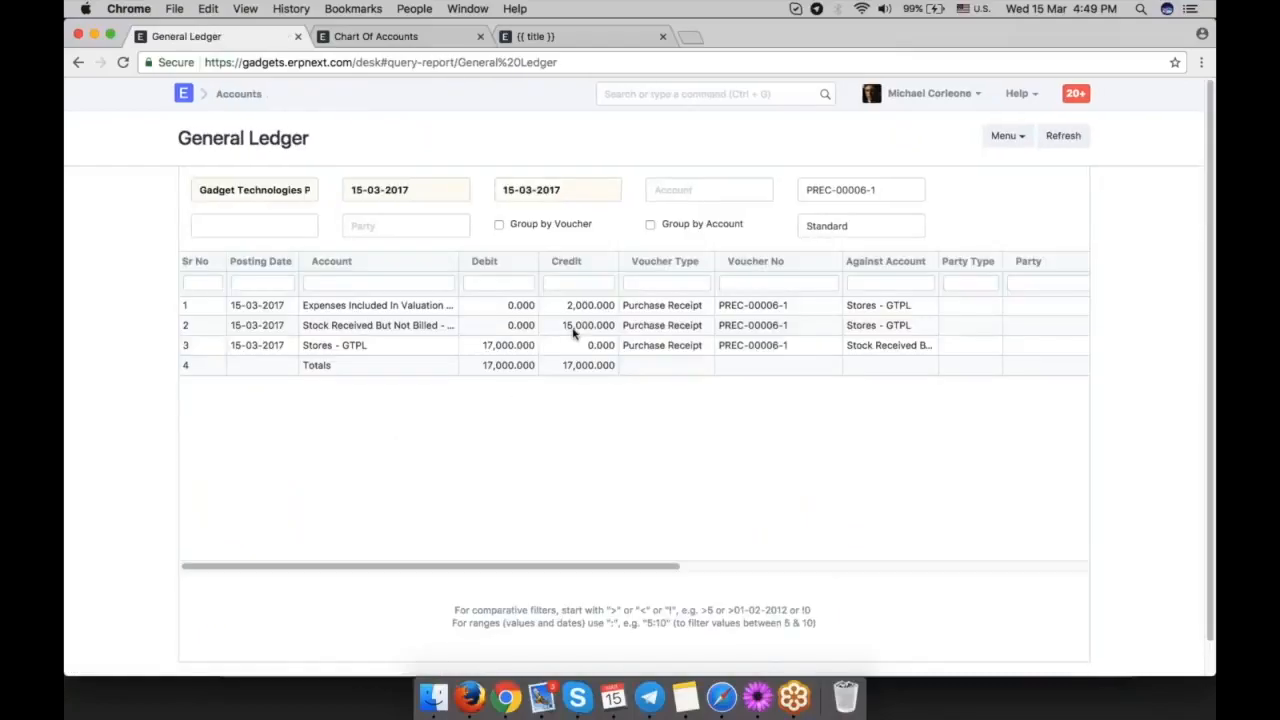
Expand Source of Funds (Liabilities), Current Liabilities and Stock Liabilities in the Chart of Accounts and check the Stock Received But Not Billed balance.
key(ctrl+Tab)
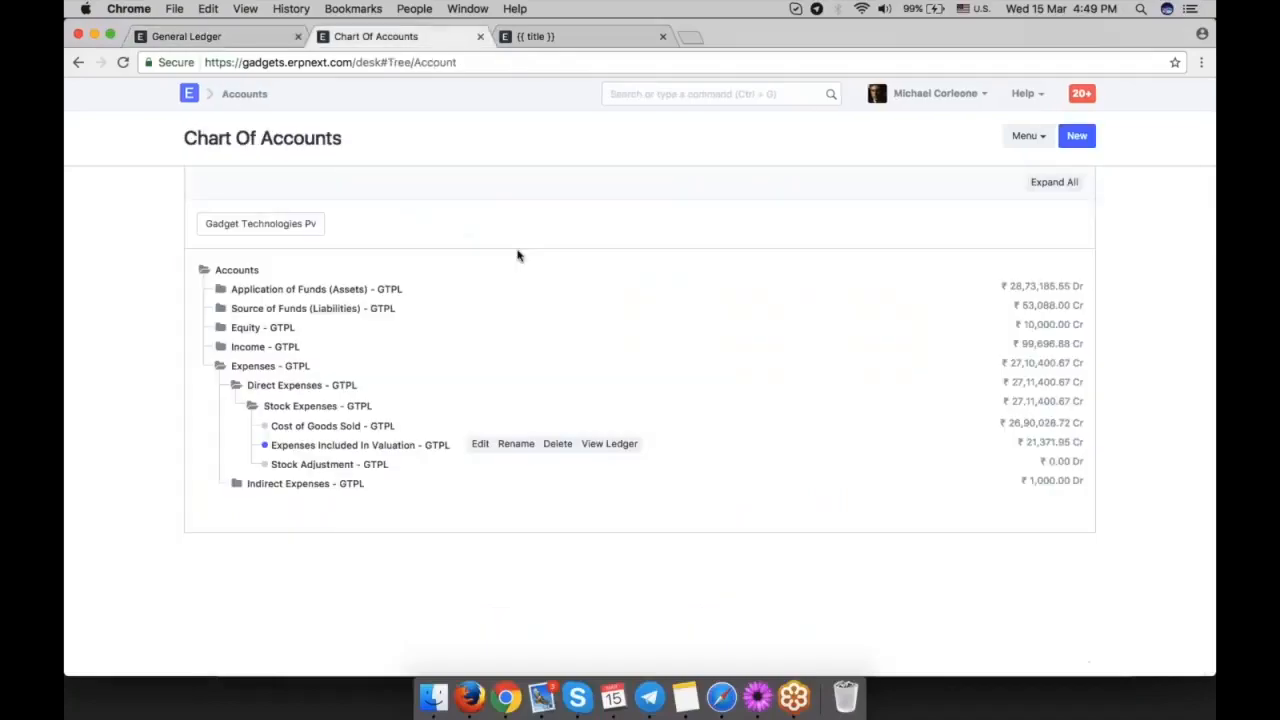
click(219, 291)
click(219, 291)
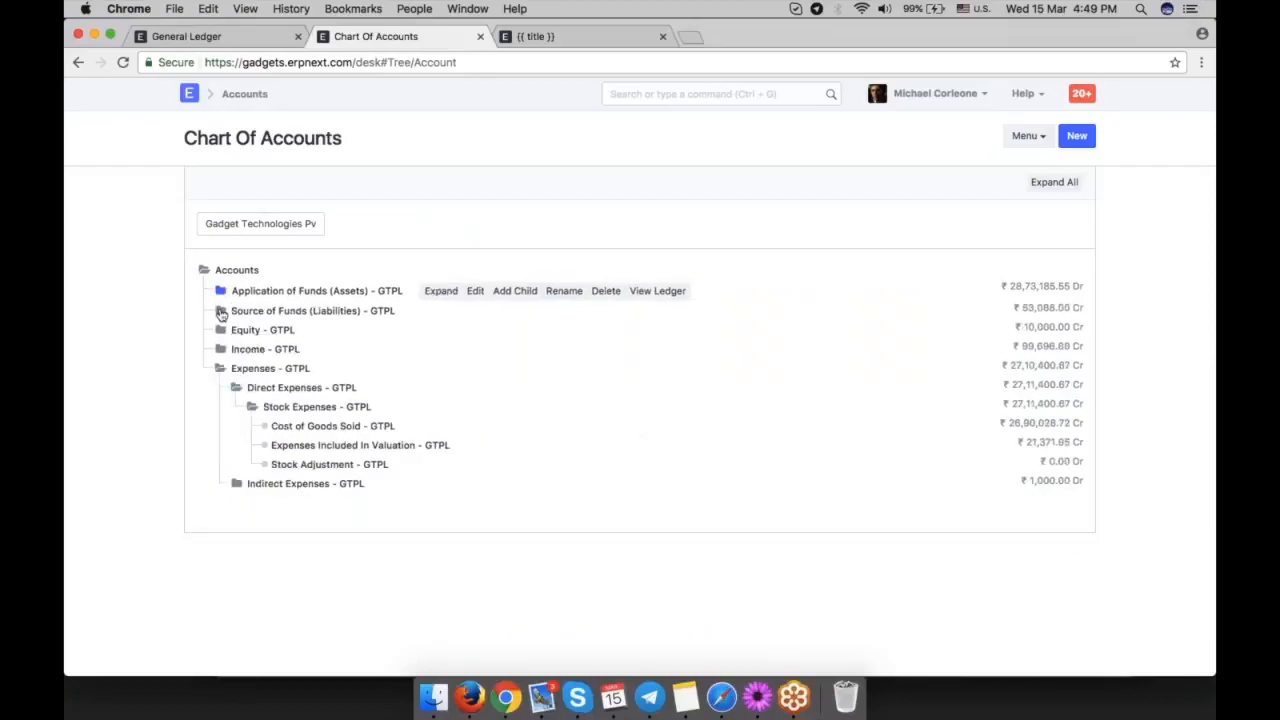
click(219, 310)
click(236, 330)
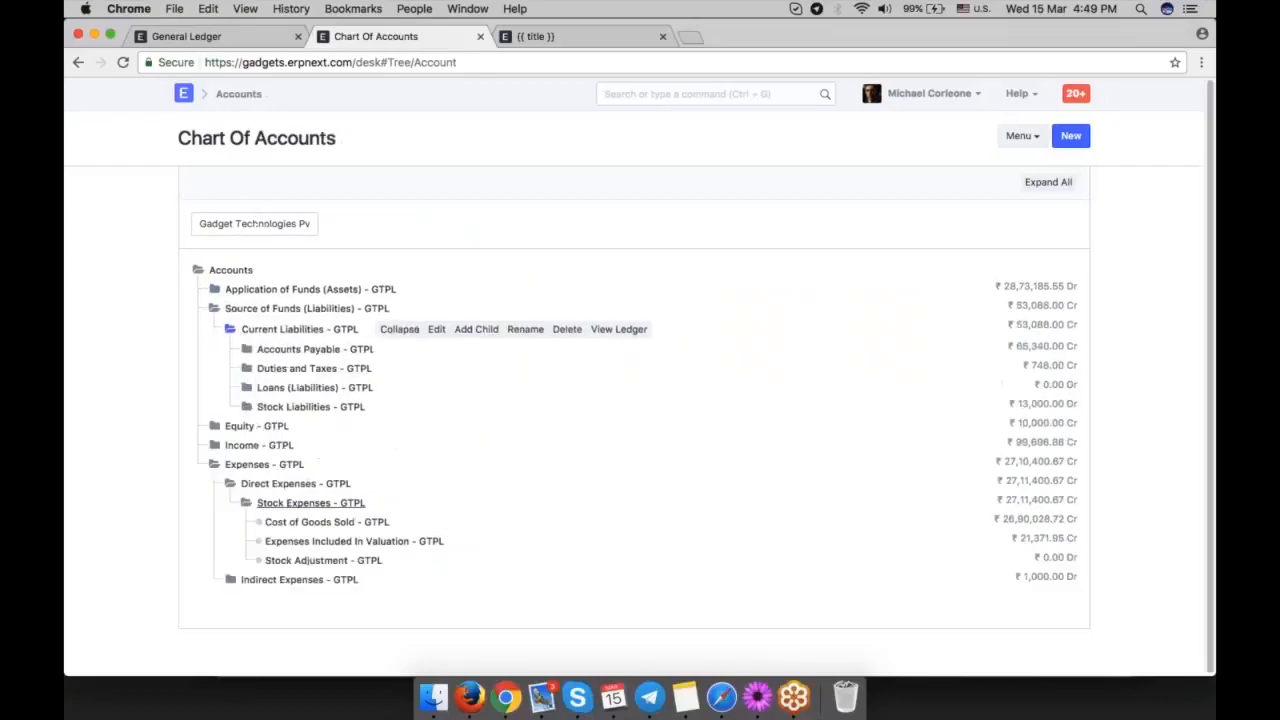
click(247, 407)
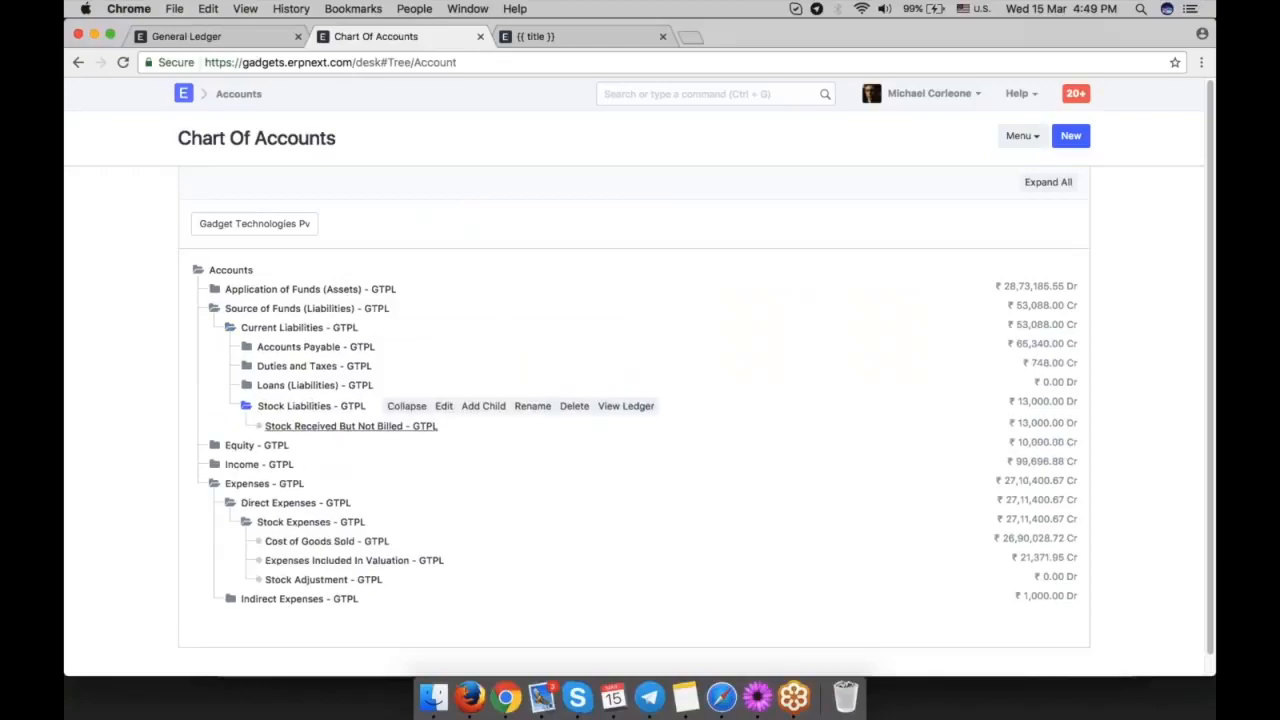
click(350, 426)
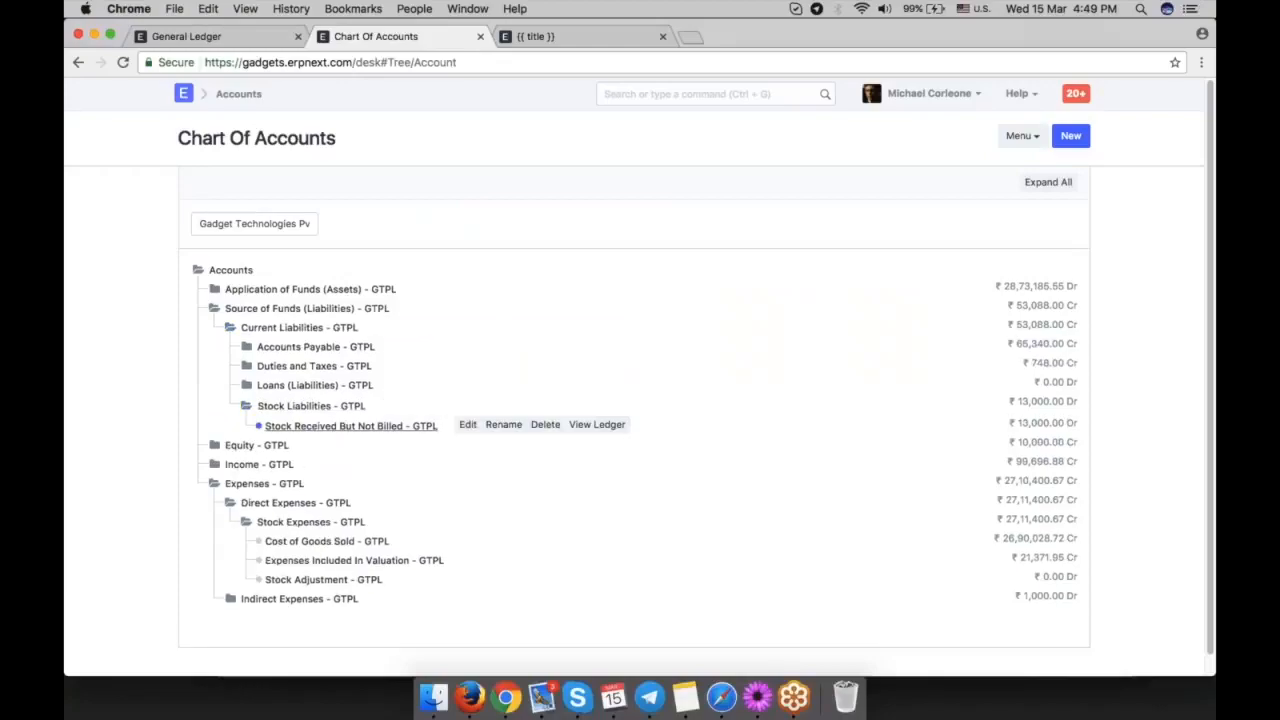
drag(998, 429, 1057, 424)
click(1081, 422)
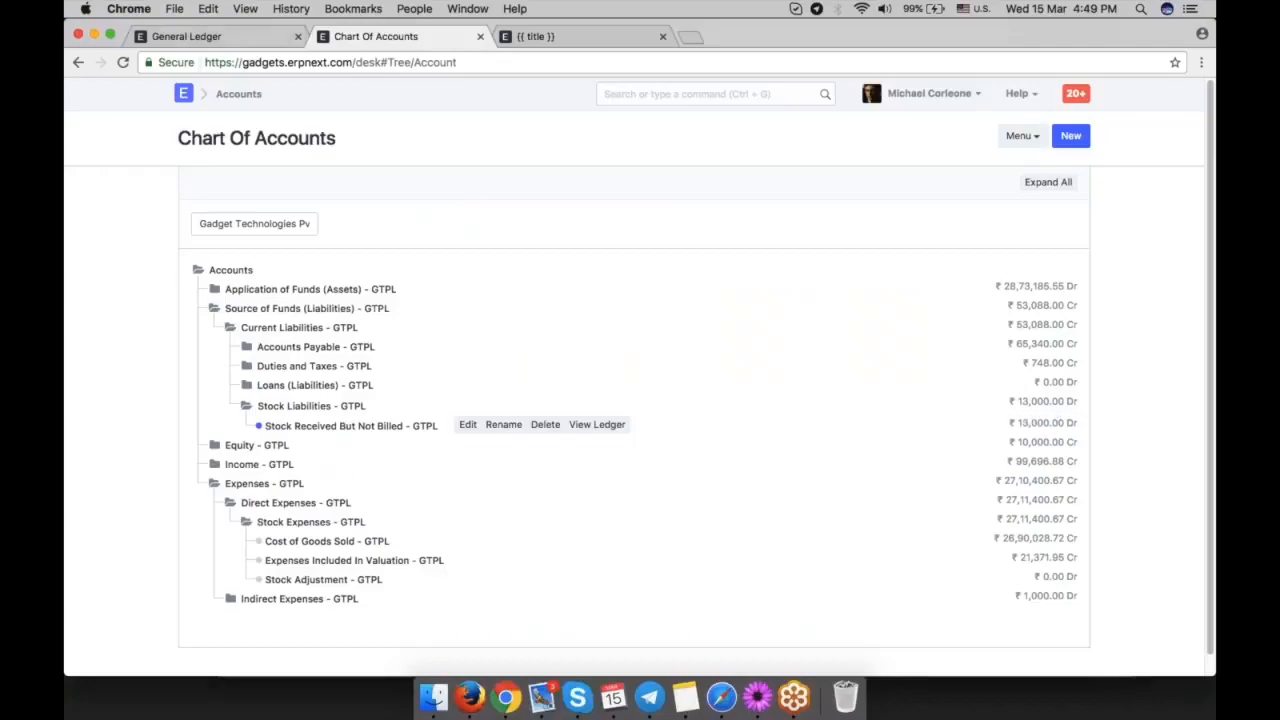
Return to the submitted purchase receipt and create a purchase invoice from it.
click(248, 37)
click(78, 62)
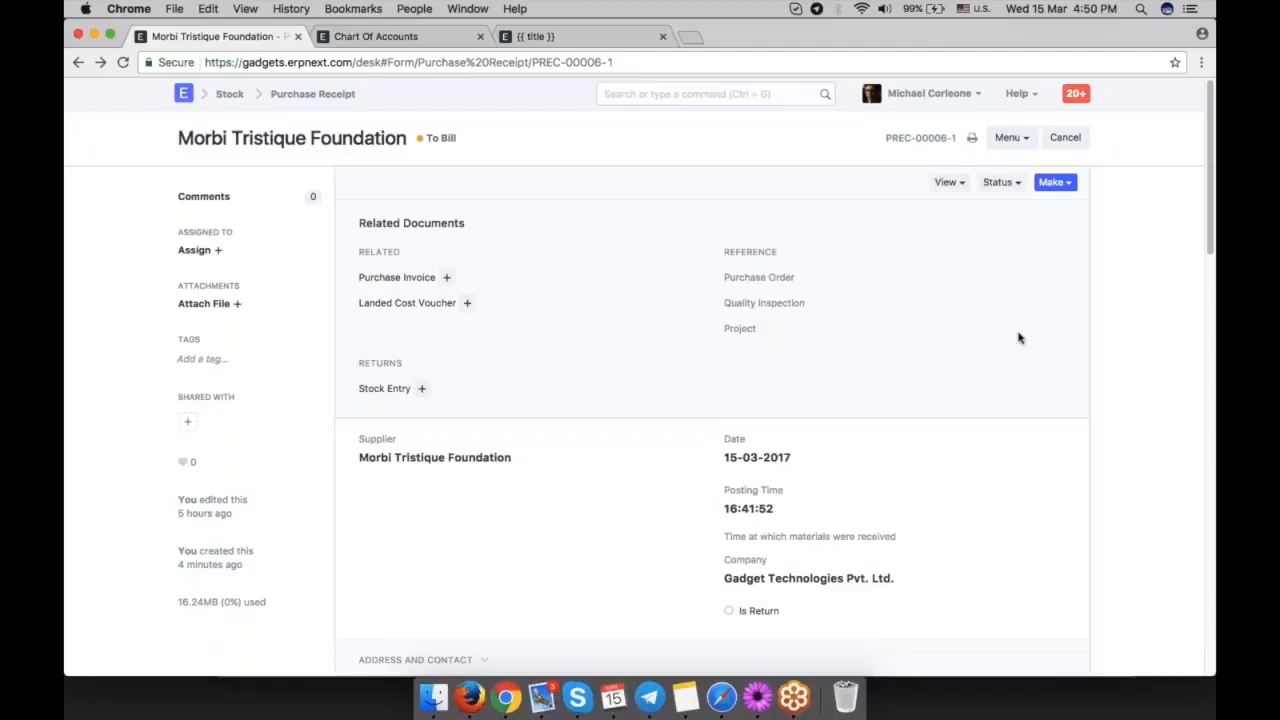
click(1066, 186)
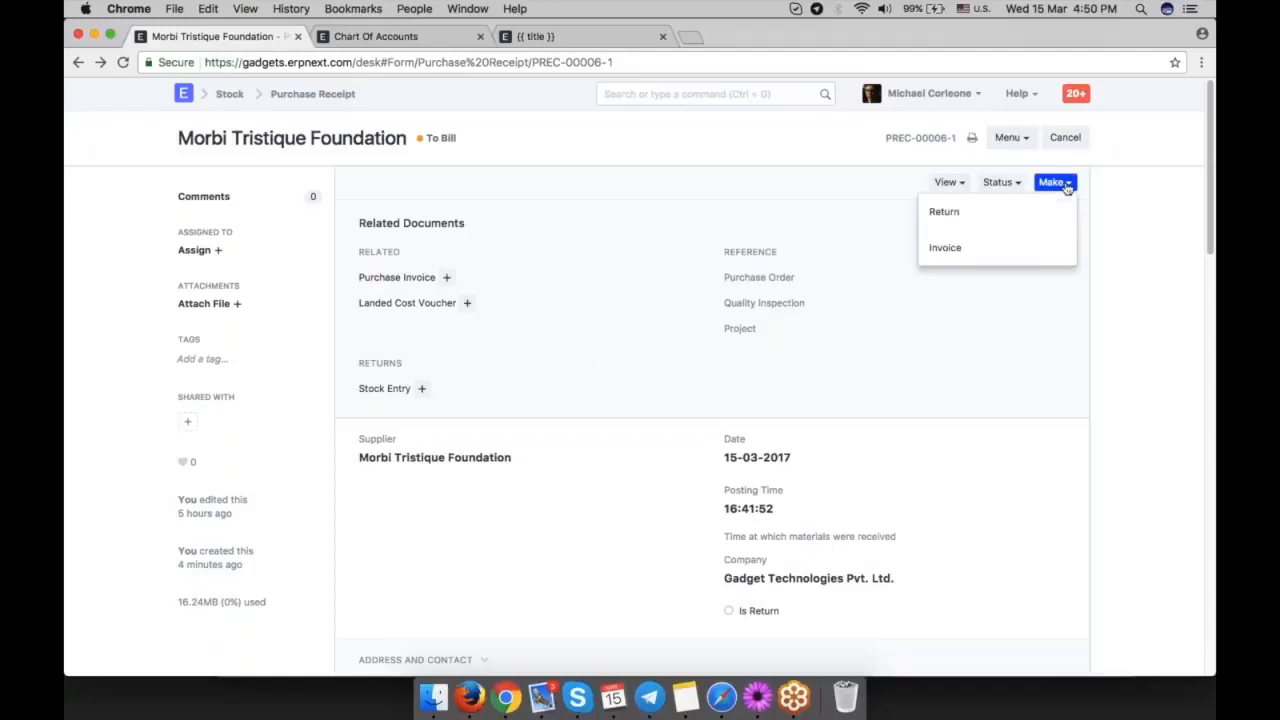
click(986, 252)
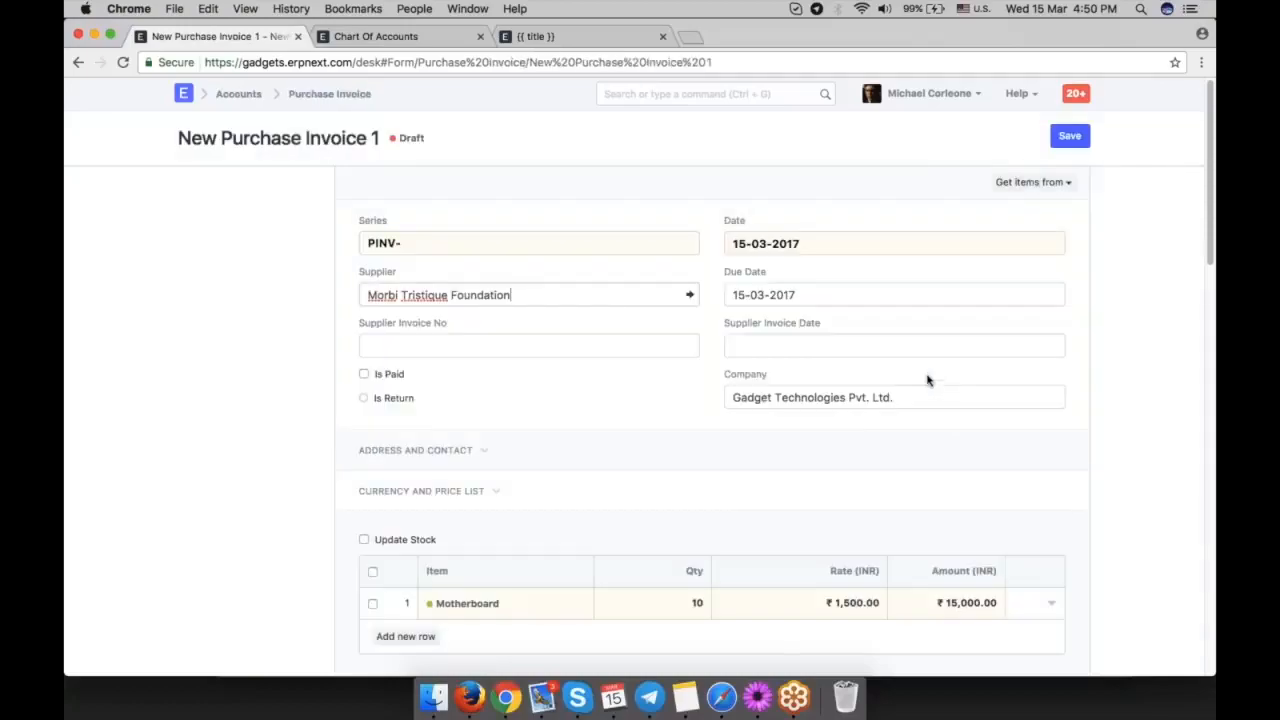
Review the Motherboard item and the taxes and charges in the new purchase invoice, and save it.
scroll(935, 380, down, 4)
scroll(840, 376, down, 2)
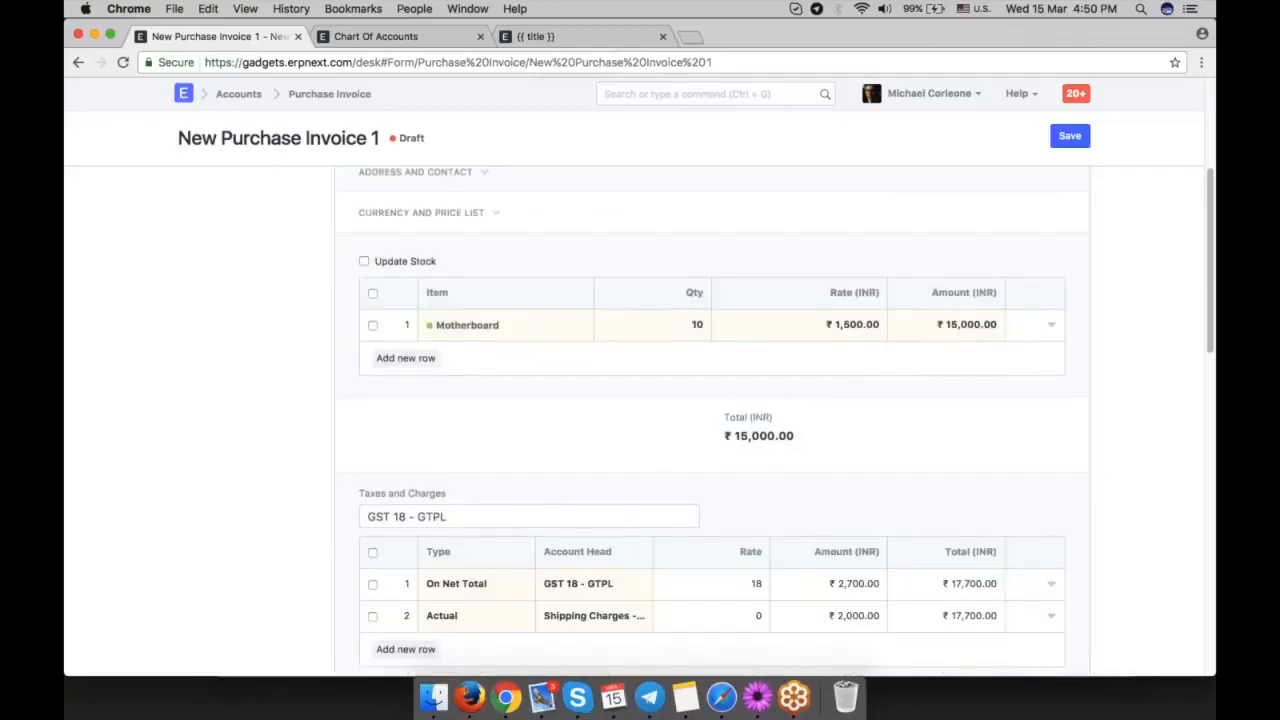
scroll(841, 400, down, 4)
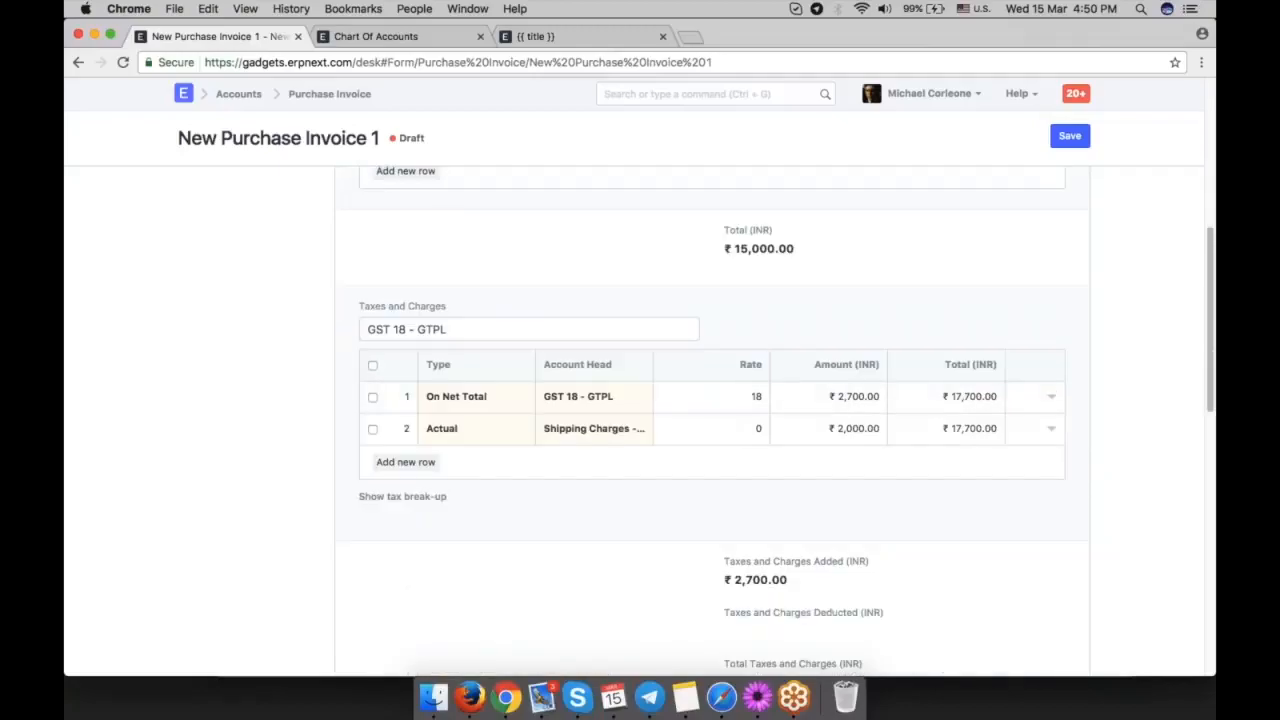
scroll(1086, 471, down, 4)
scroll(1086, 471, up, 14)
click(1069, 136)
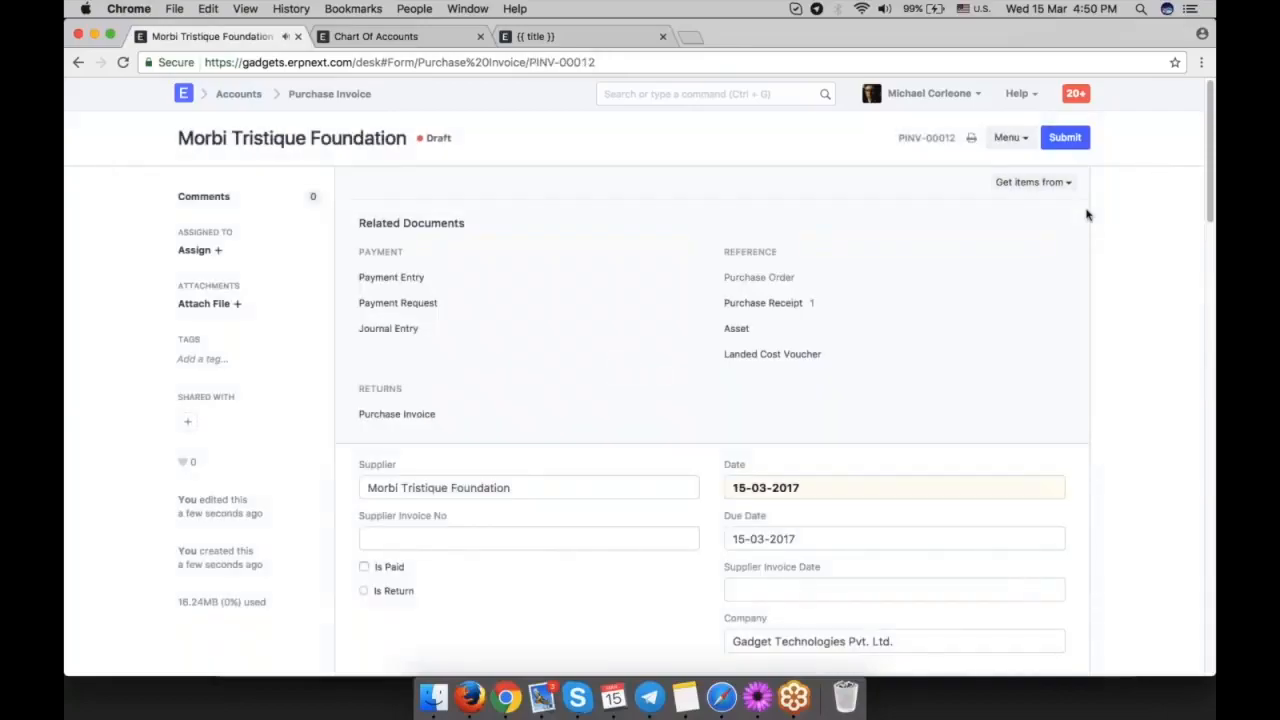
Check the saved purchase invoice and submit it permanently.
scroll(1057, 289, down, 4)
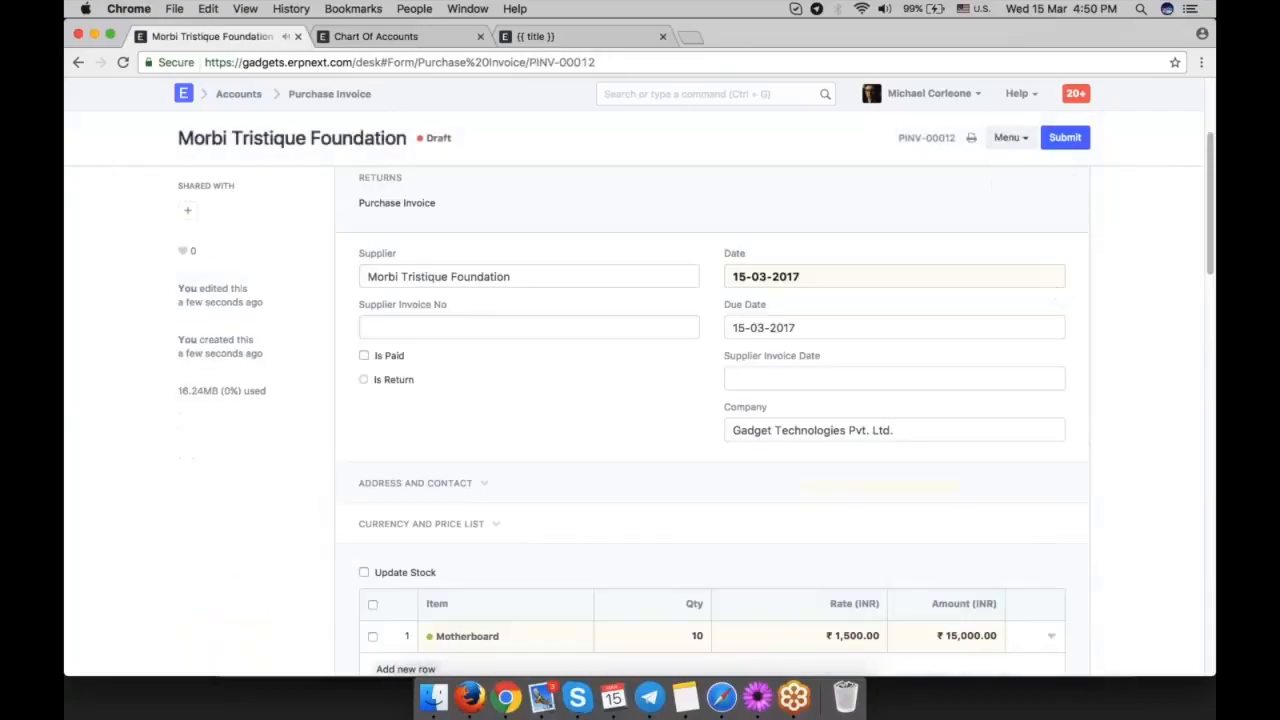
scroll(574, 382, down, 4)
scroll(575, 383, up, 8)
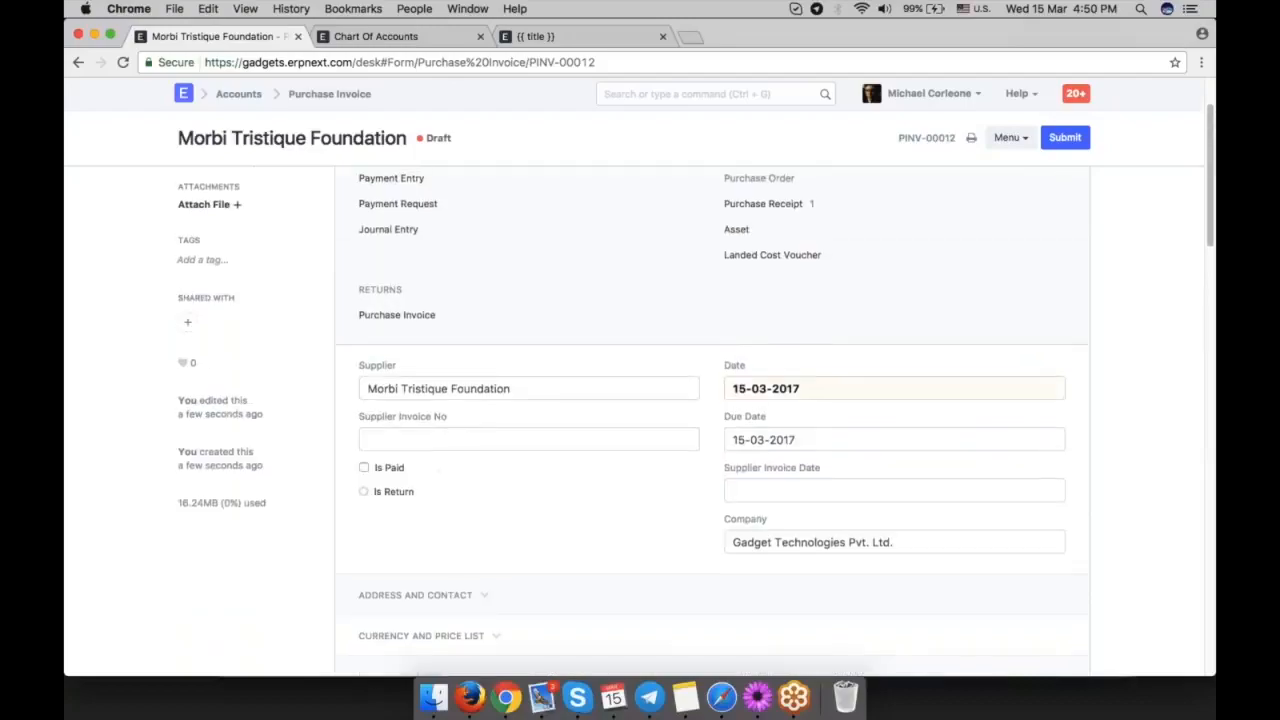
click(1065, 137)
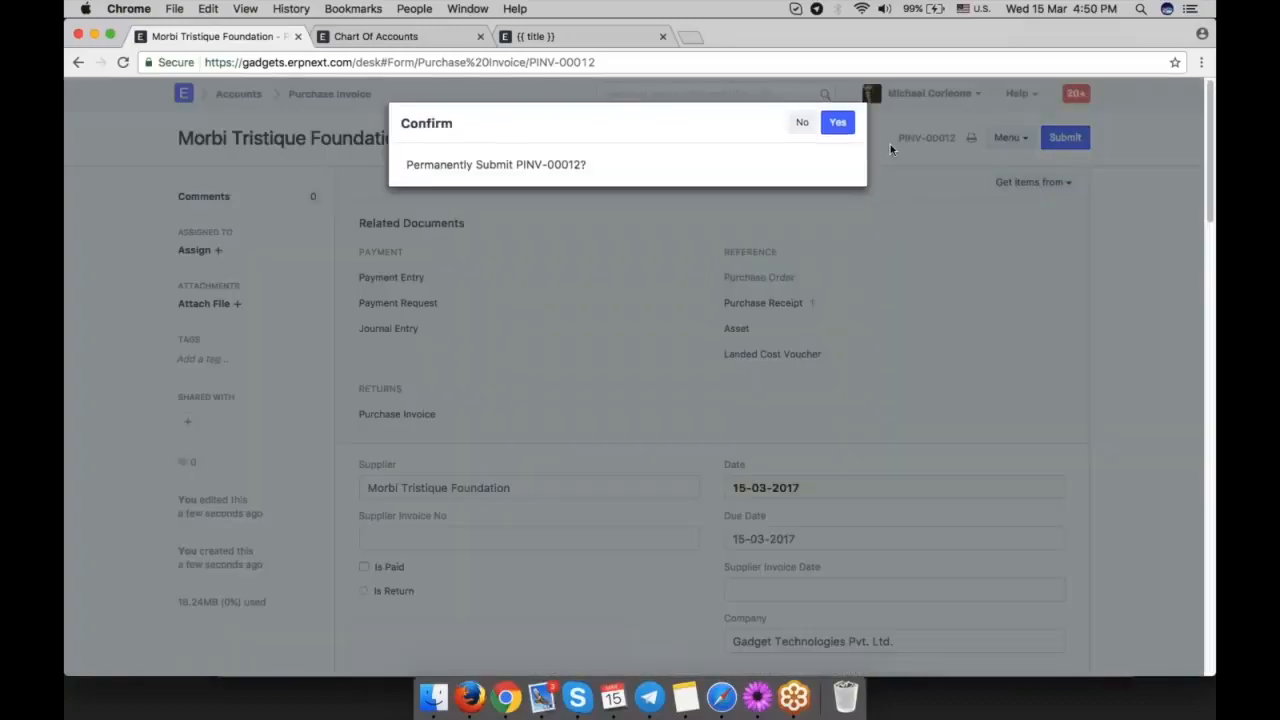
click(839, 123)
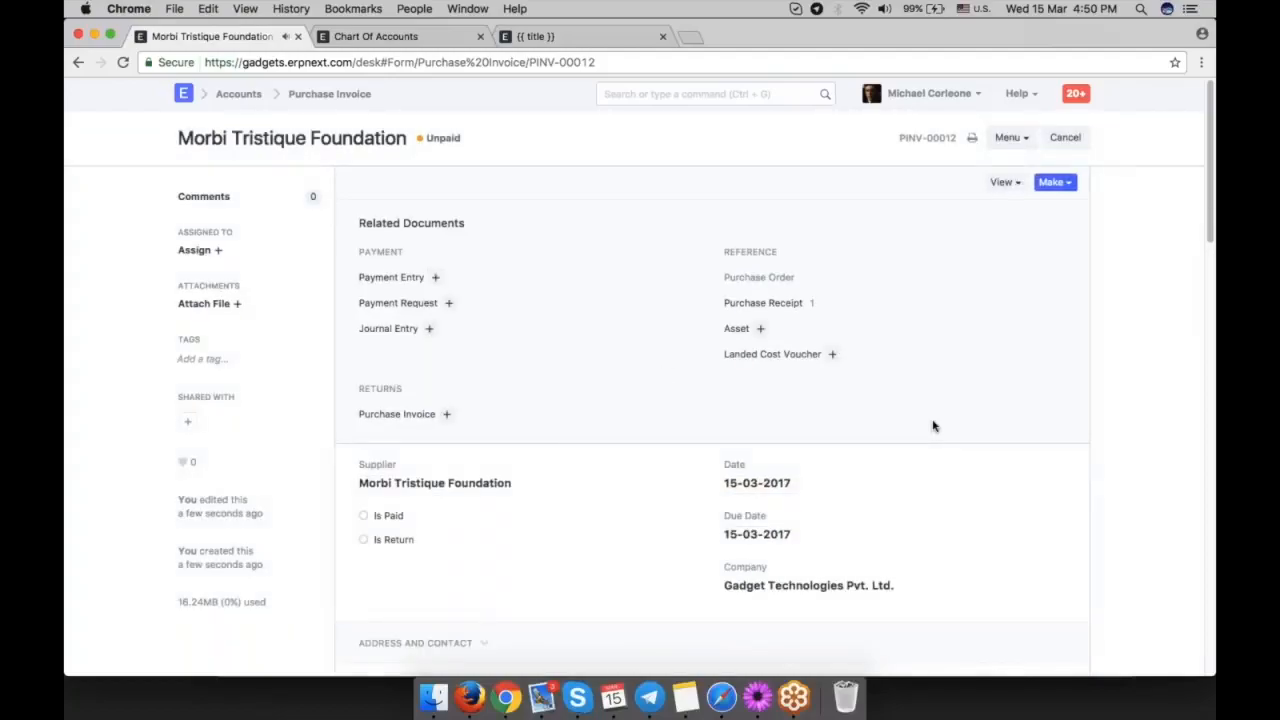
Open the accounting ledger of the submitted purchase invoice and examine its postings.
scroll(933, 426, down, 2)
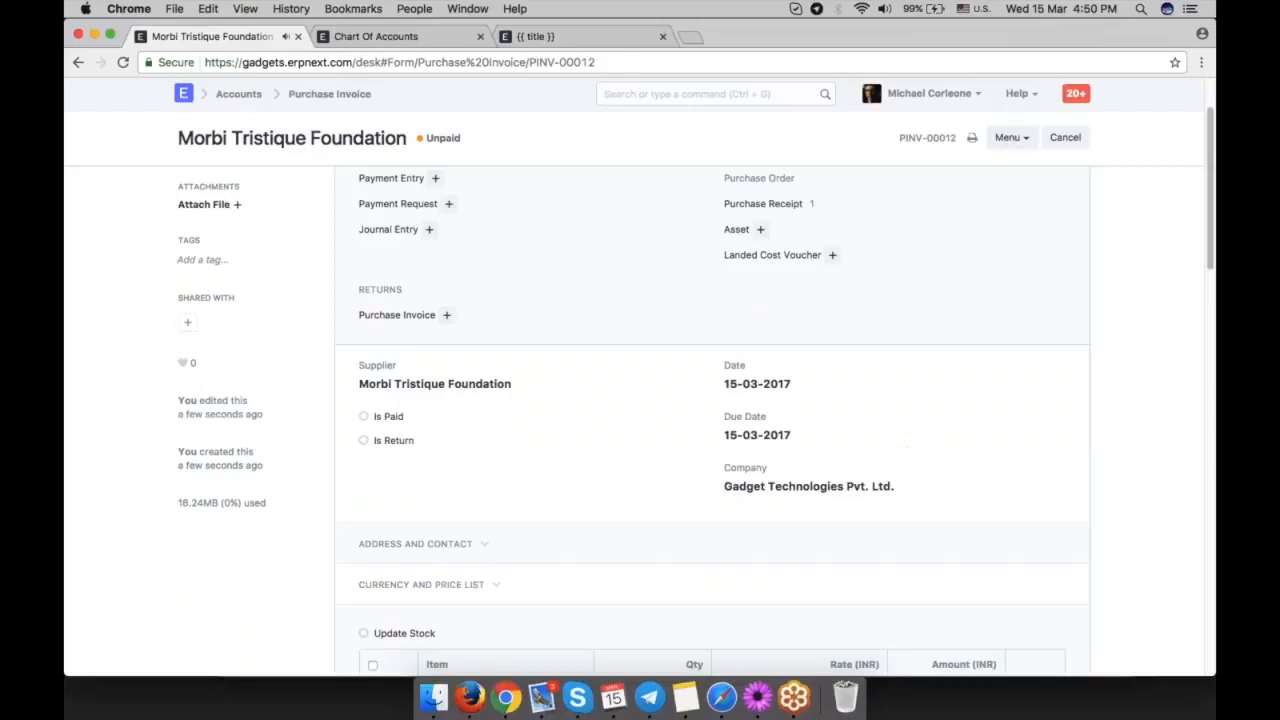
scroll(988, 514, up, 2)
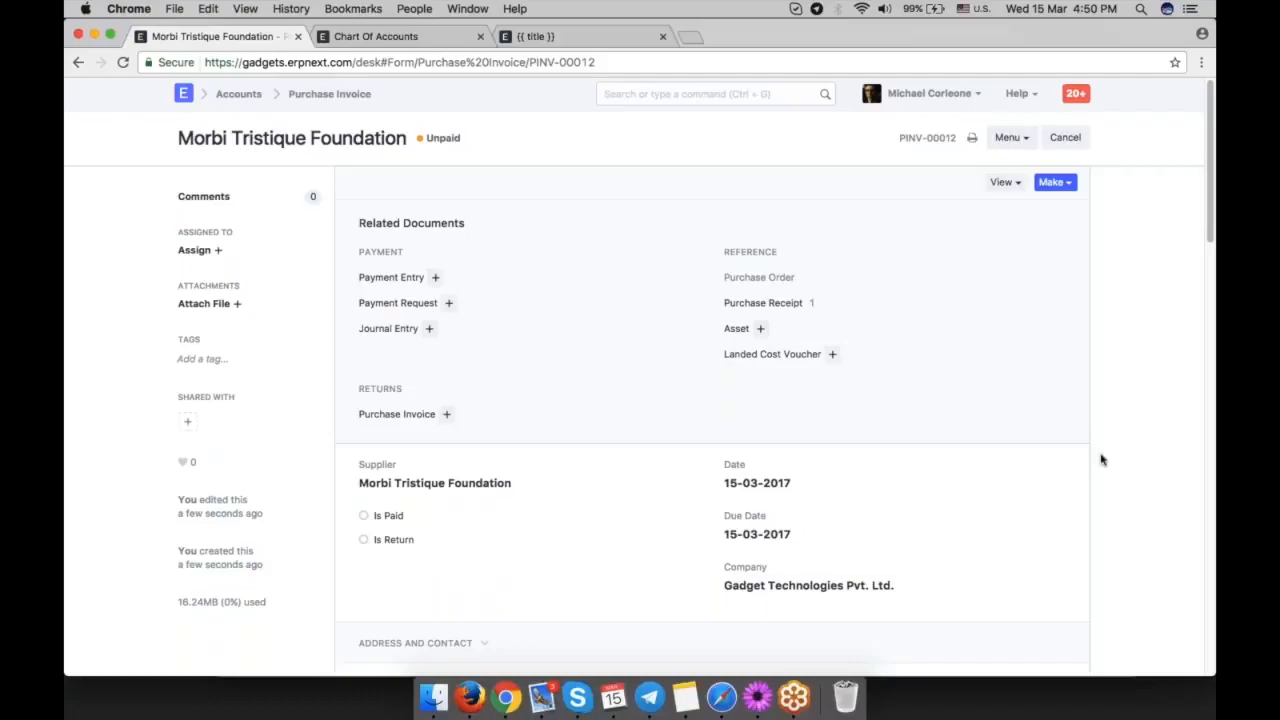
click(1004, 182)
click(968, 214)
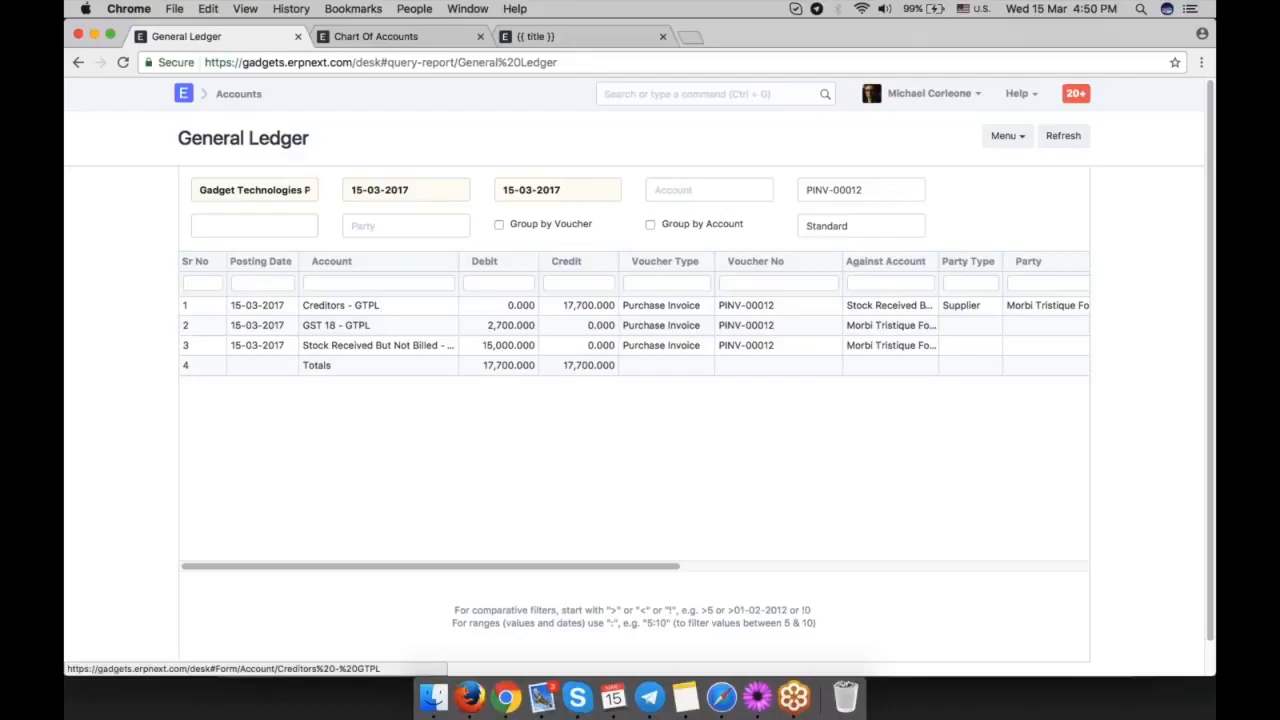
Expand Accounts Payable in the Chart of Accounts and check the Creditors balance.
click(430, 38)
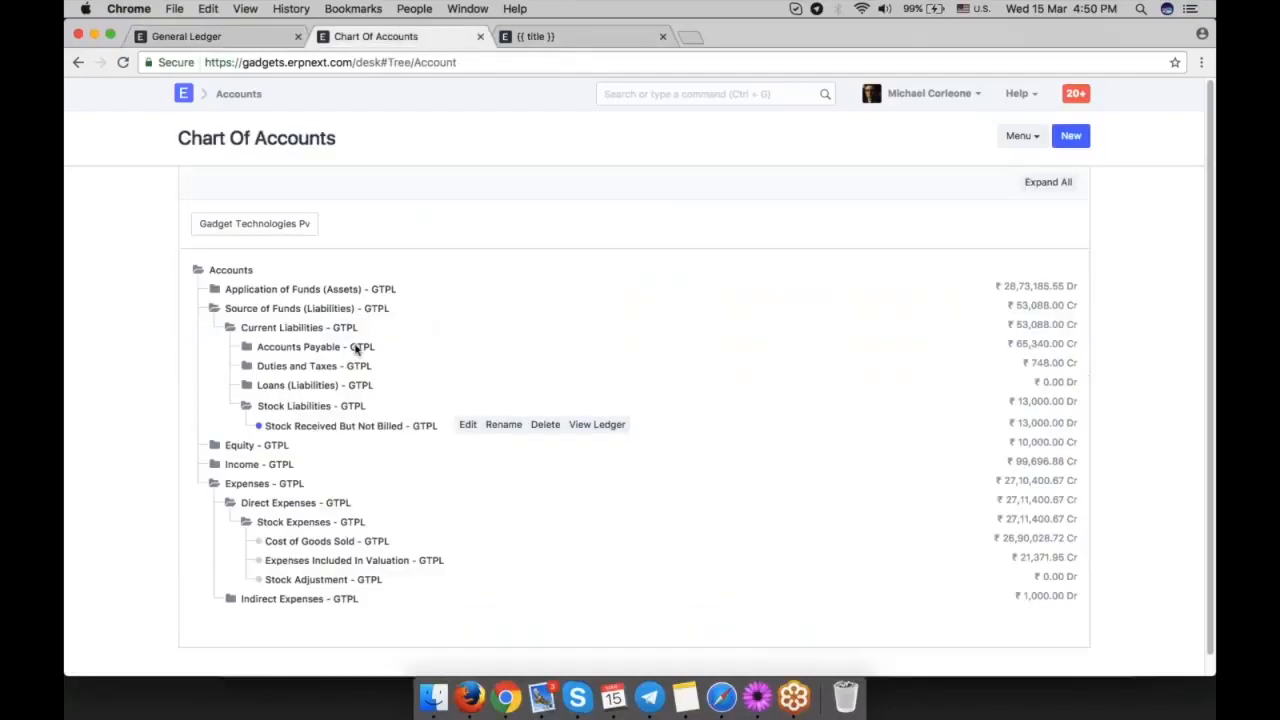
click(300, 346)
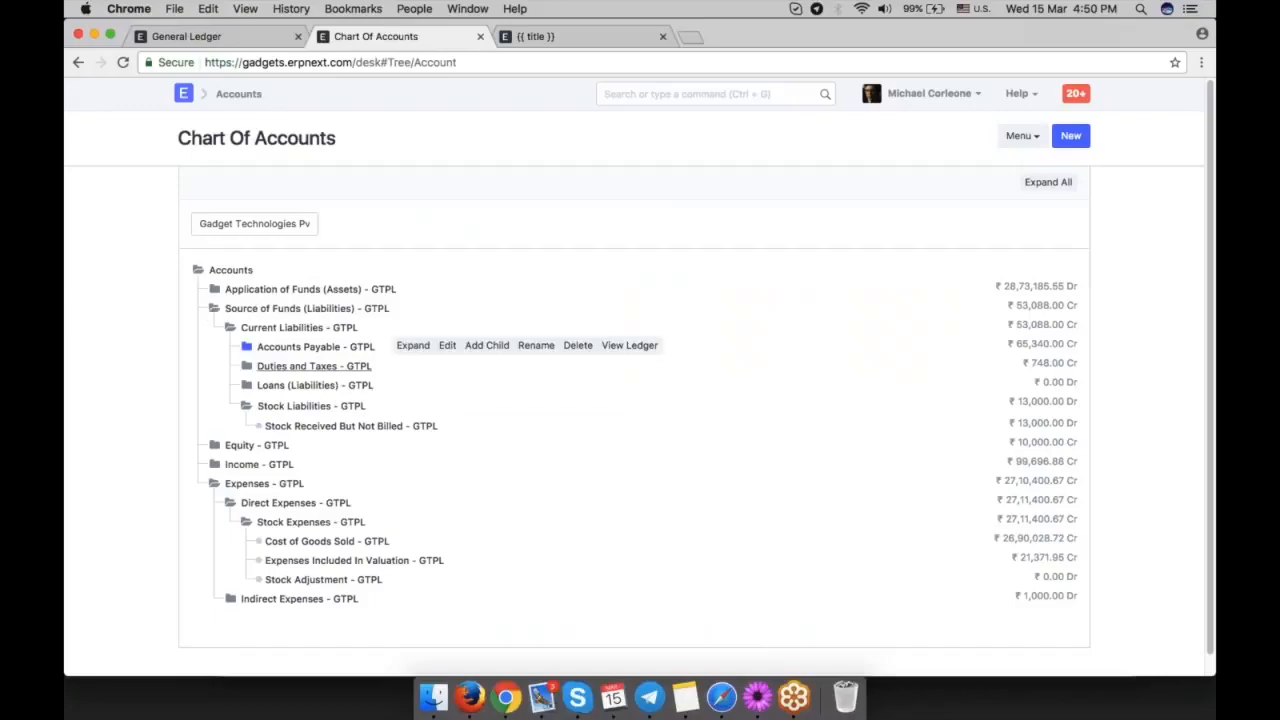
click(285, 368)
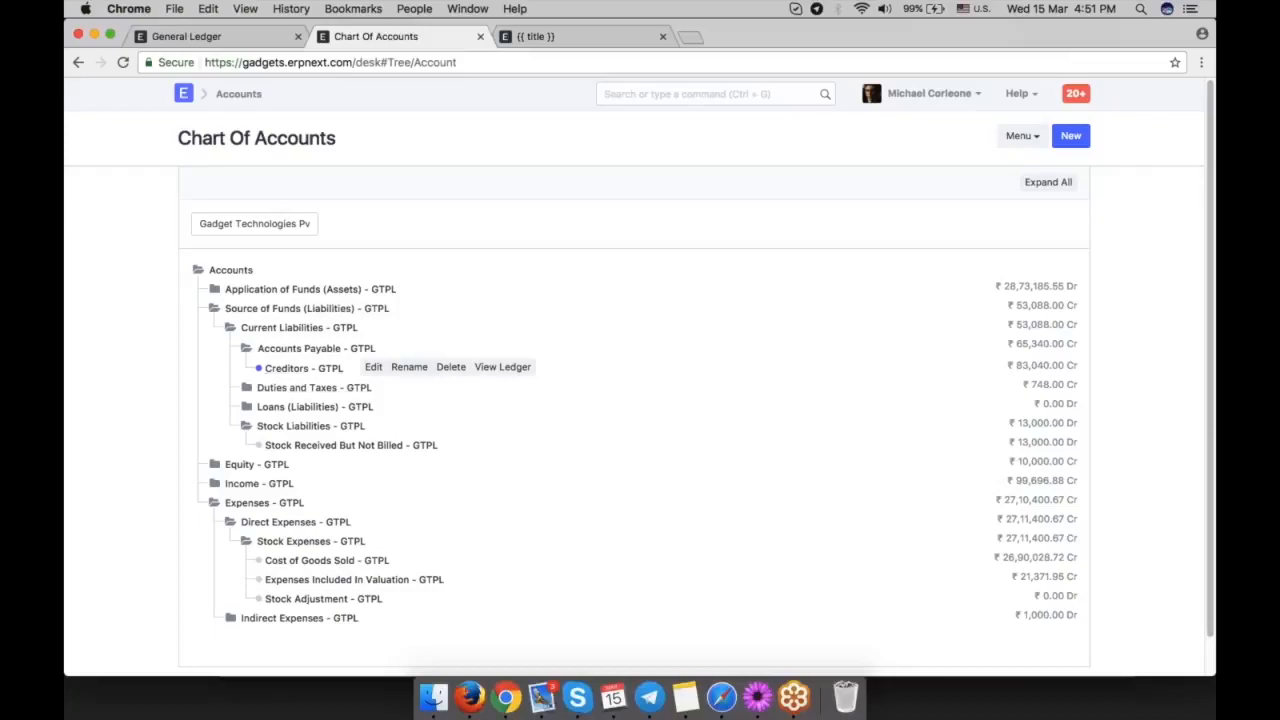
Find and open the Accounts Payable report, and check the invoiced and outstanding amounts for each supplier voucher.
click(690, 93)
text(accun)
text(ount p)
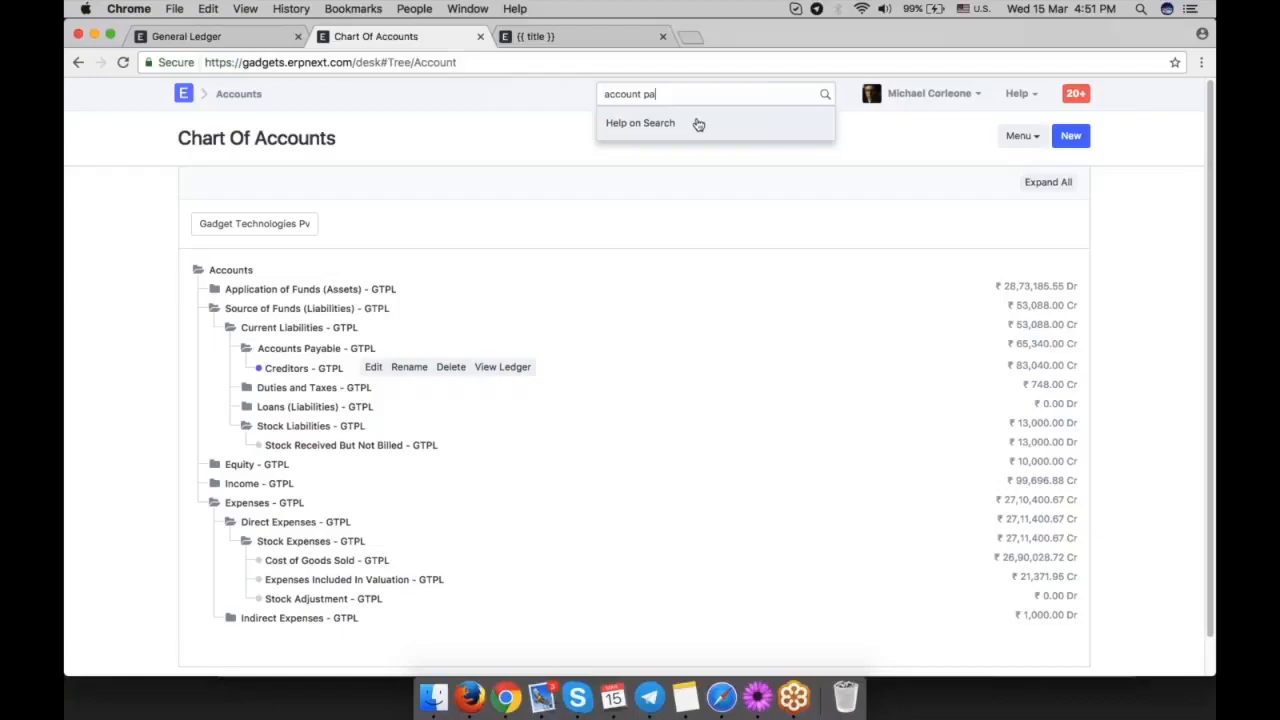
key(BackSpace)
text(s)
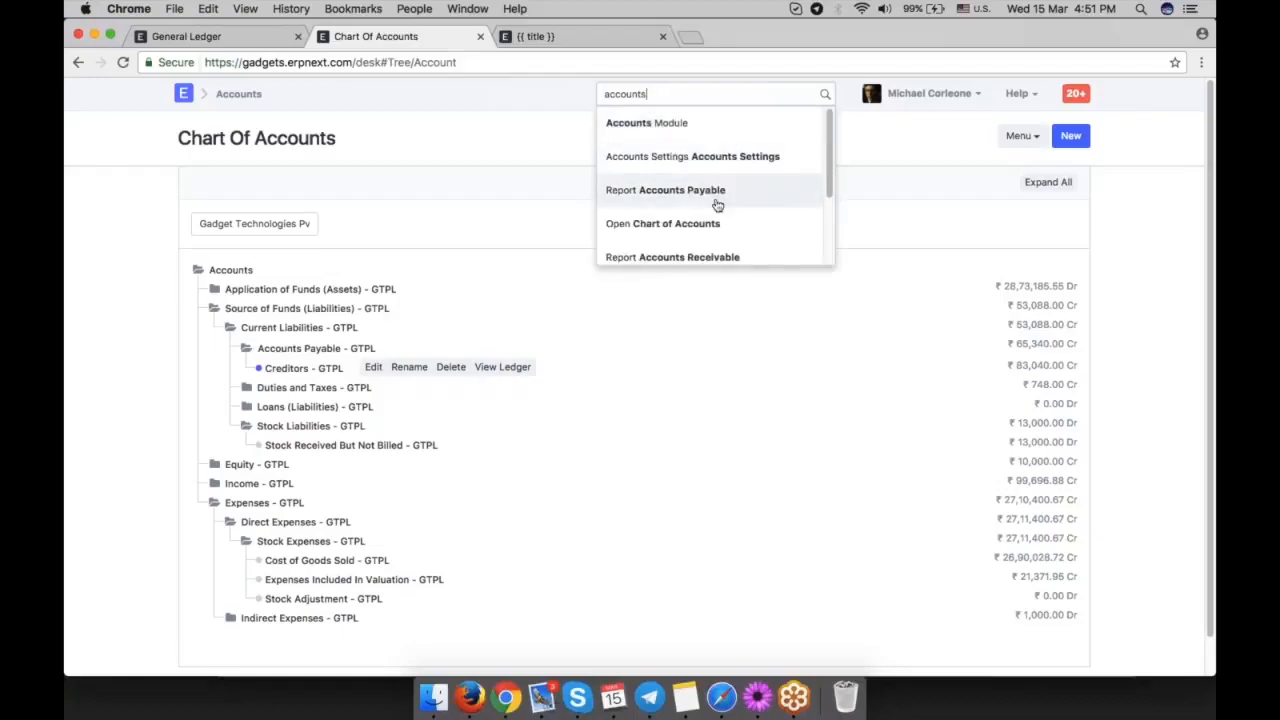
click(712, 196)
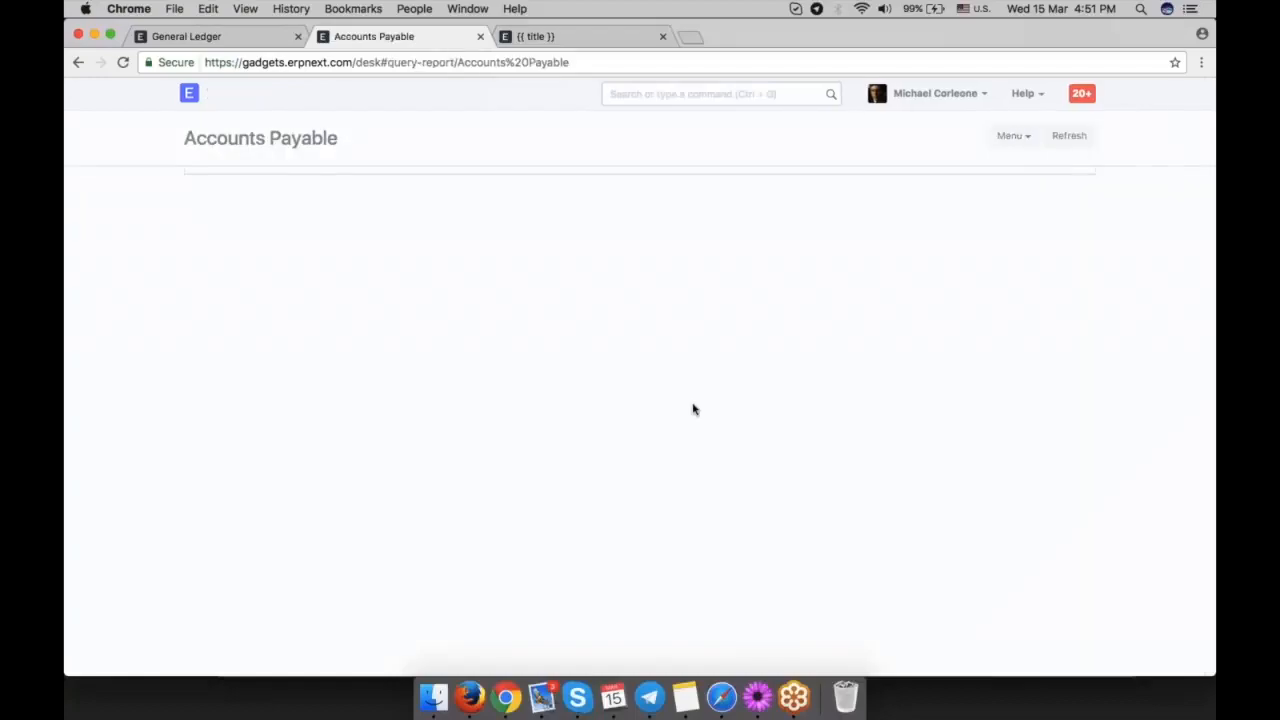
scroll(858, 342, down, 5)
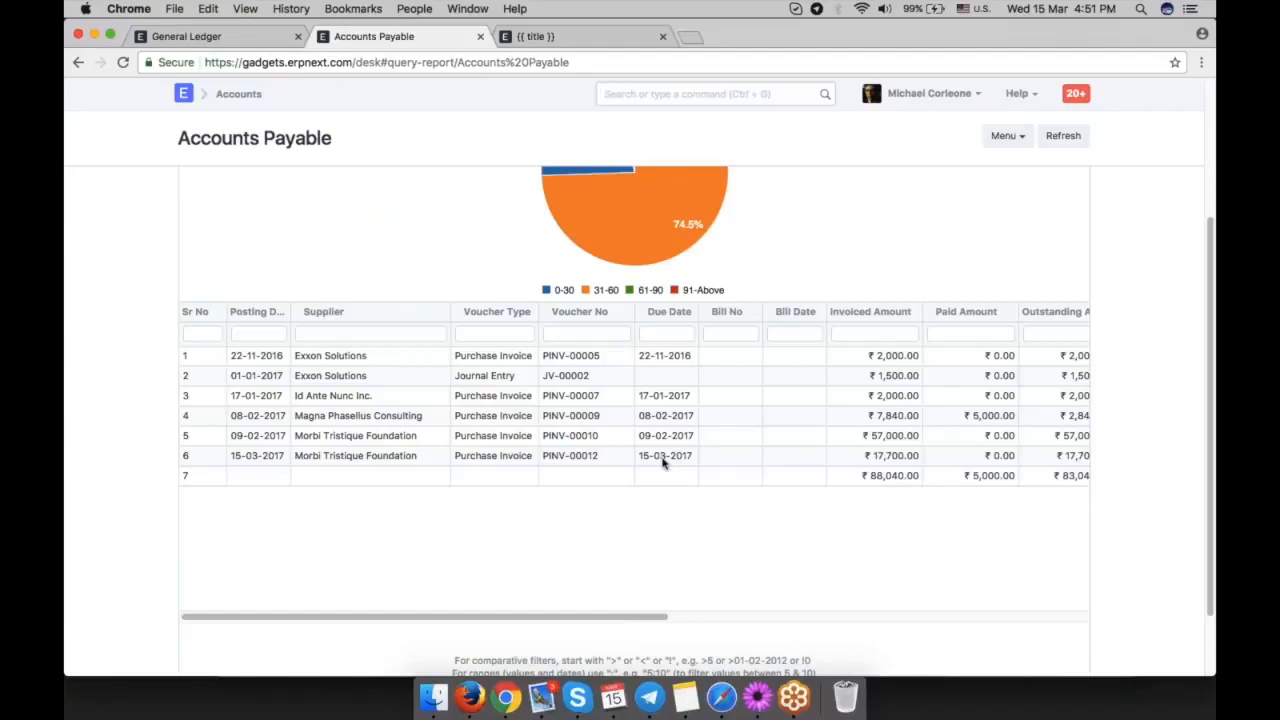
drag(643, 617, 758, 618)
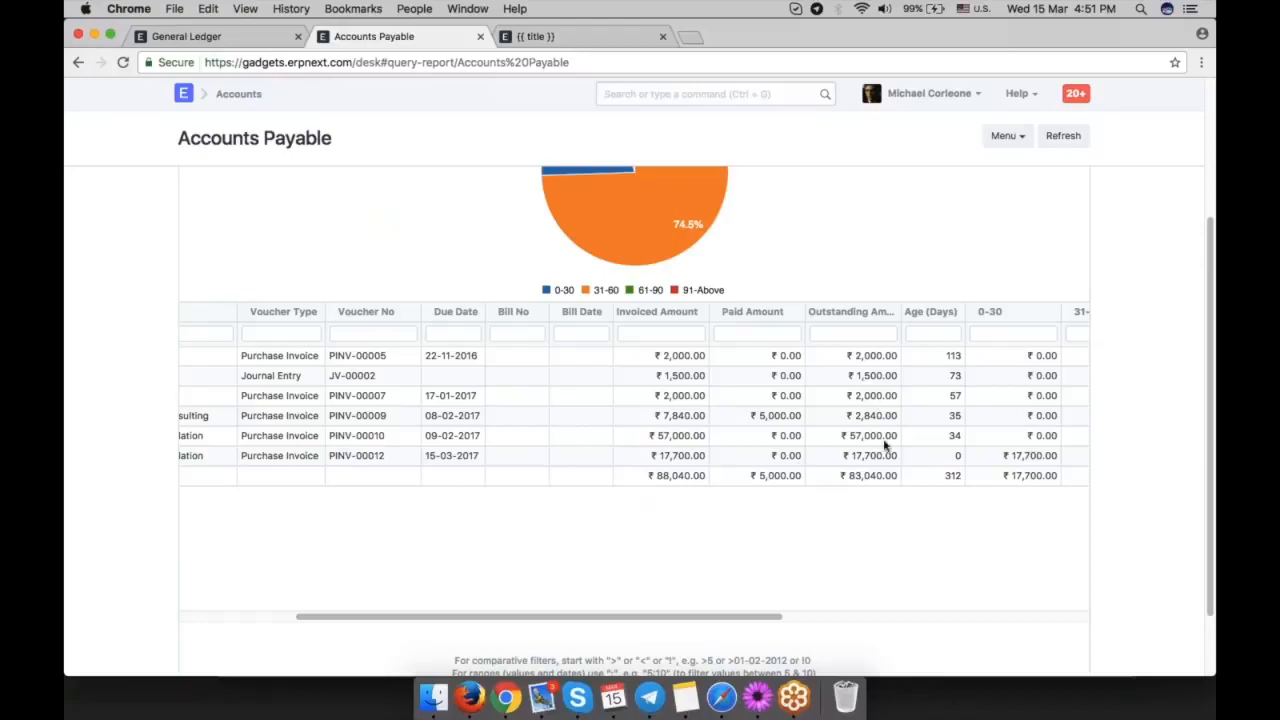
Return to purchase invoice PINV-00012 and examine the details of its GST 18 tax row.
click(268, 38)
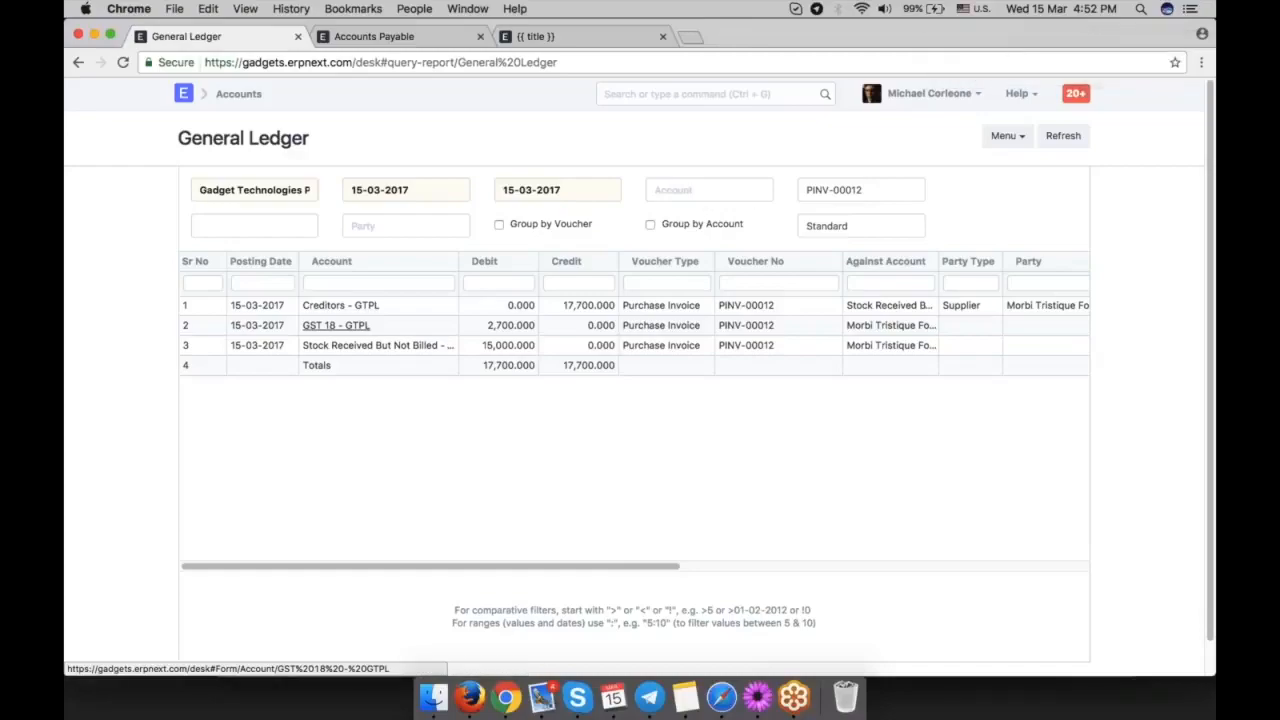
click(79, 63)
scroll(575, 497, down, 3)
scroll(577, 499, down, 3)
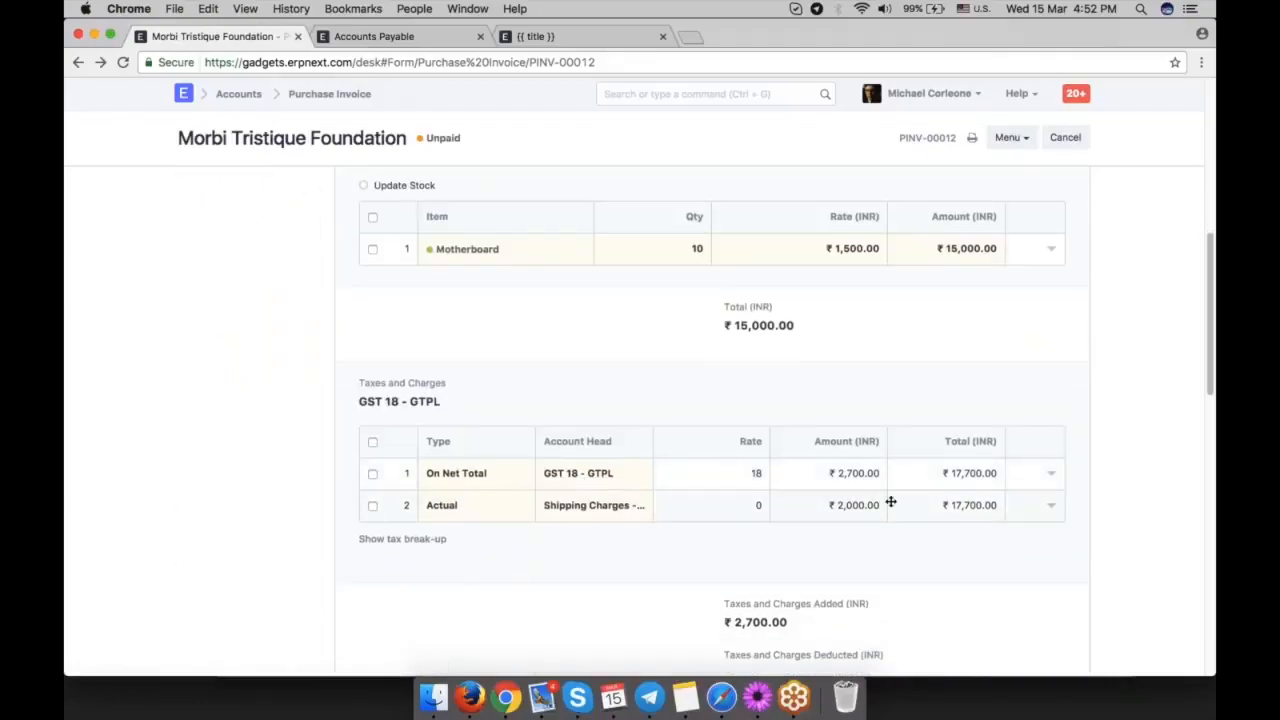
click(1049, 477)
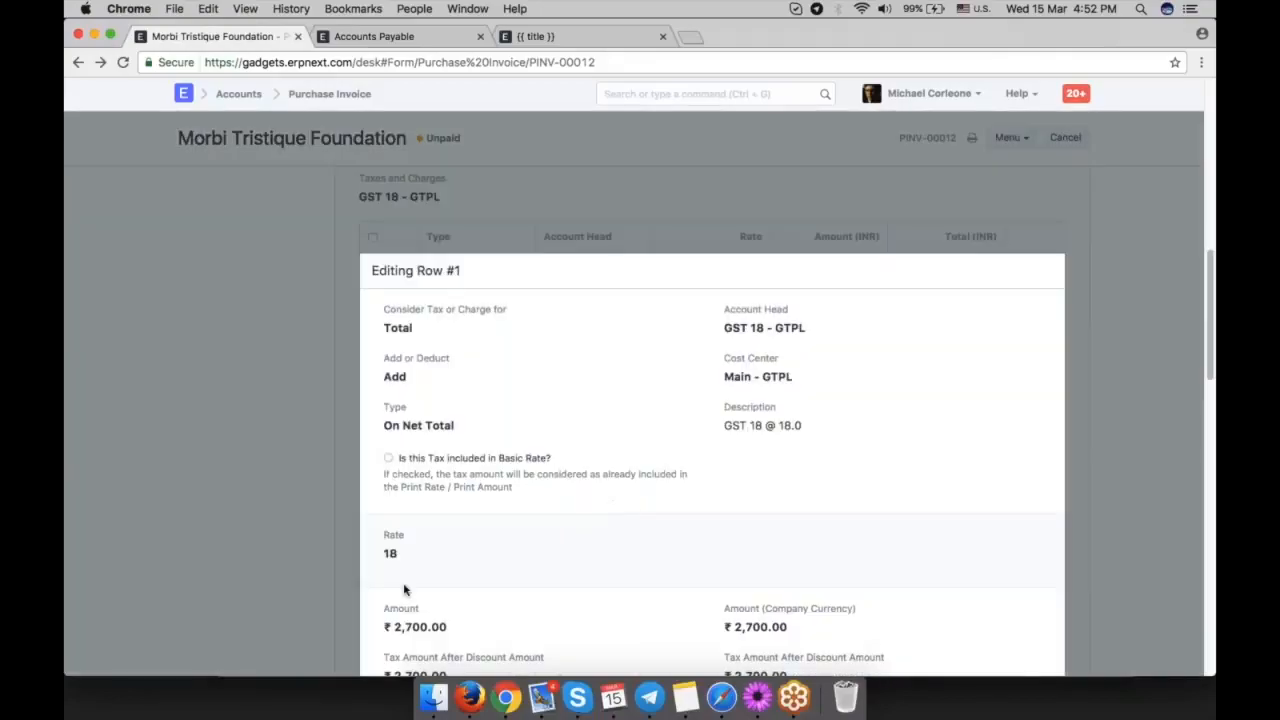
click(1151, 391)
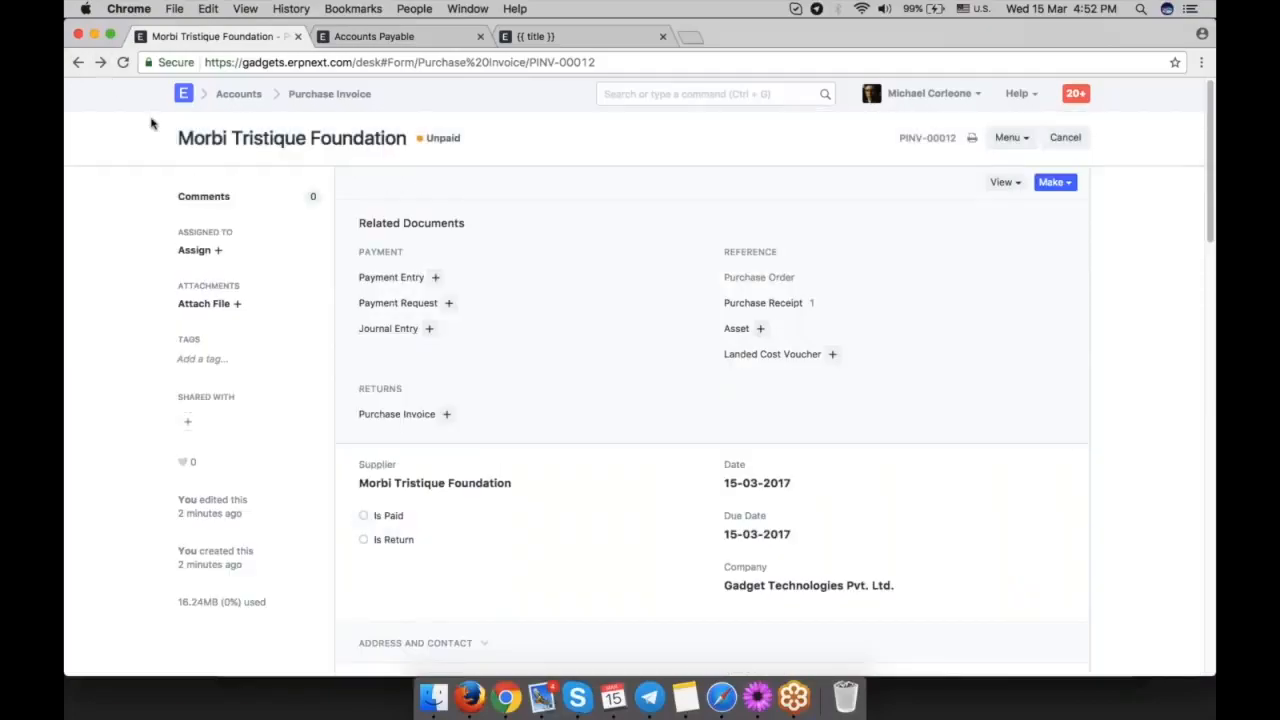
Create a payment entry from the purchase invoice and review its paid amount and invoice allocation.
click(1060, 183)
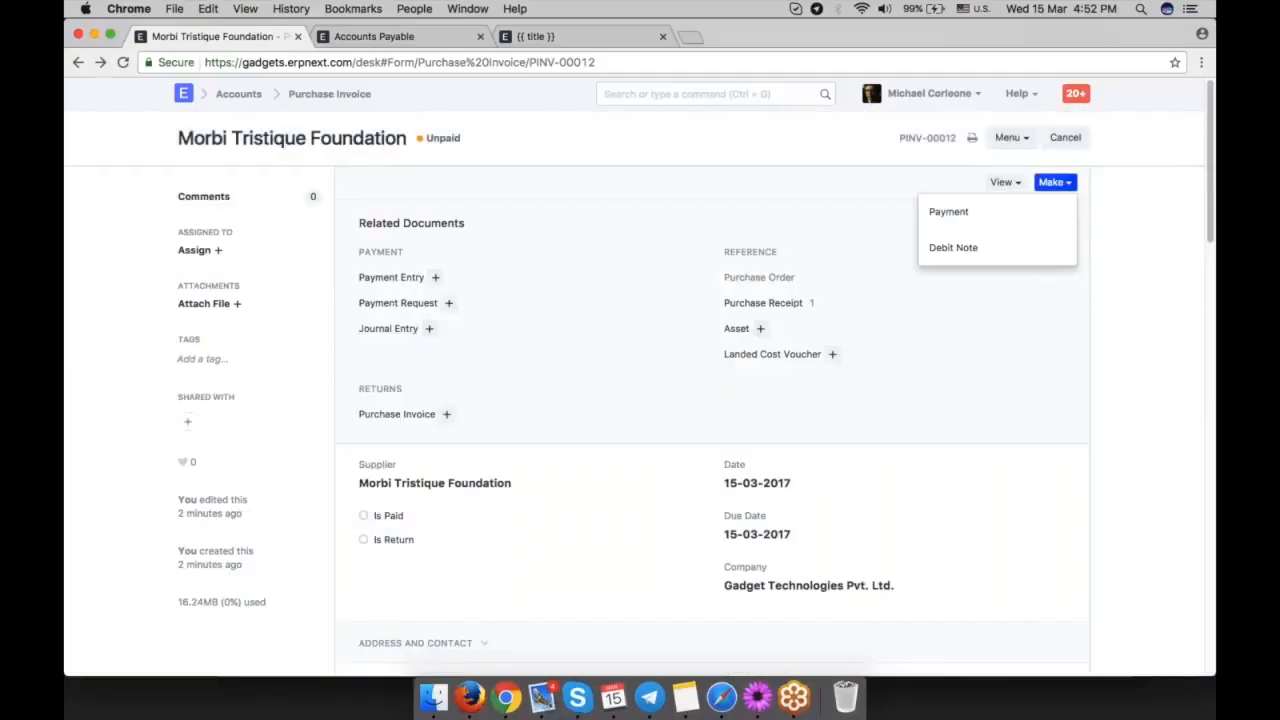
click(969, 213)
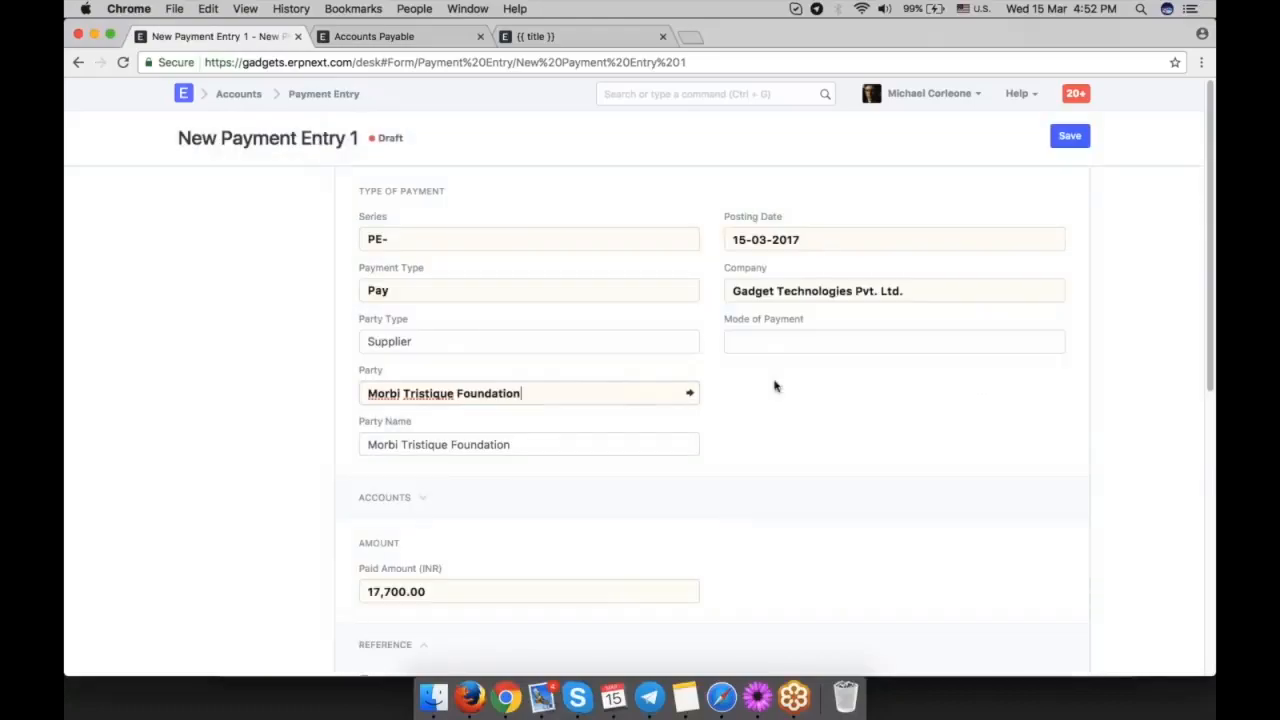
scroll(806, 410, down, 2)
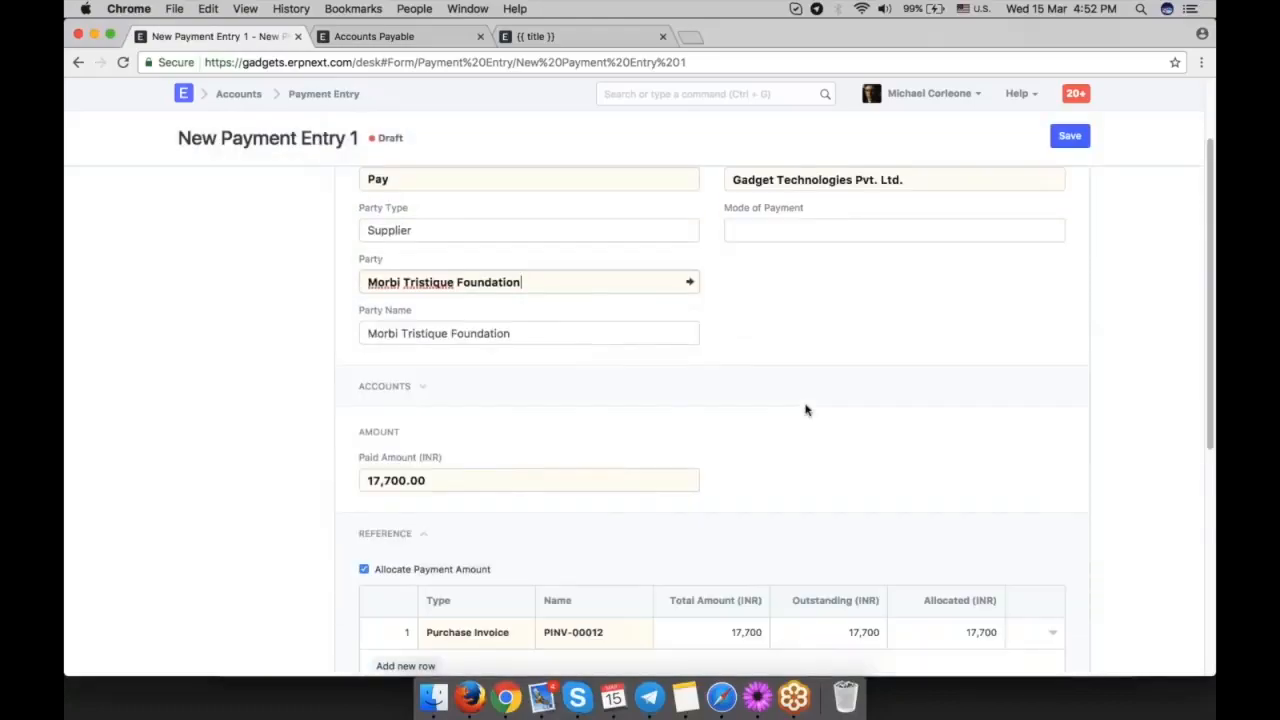
scroll(806, 409, down, 1)
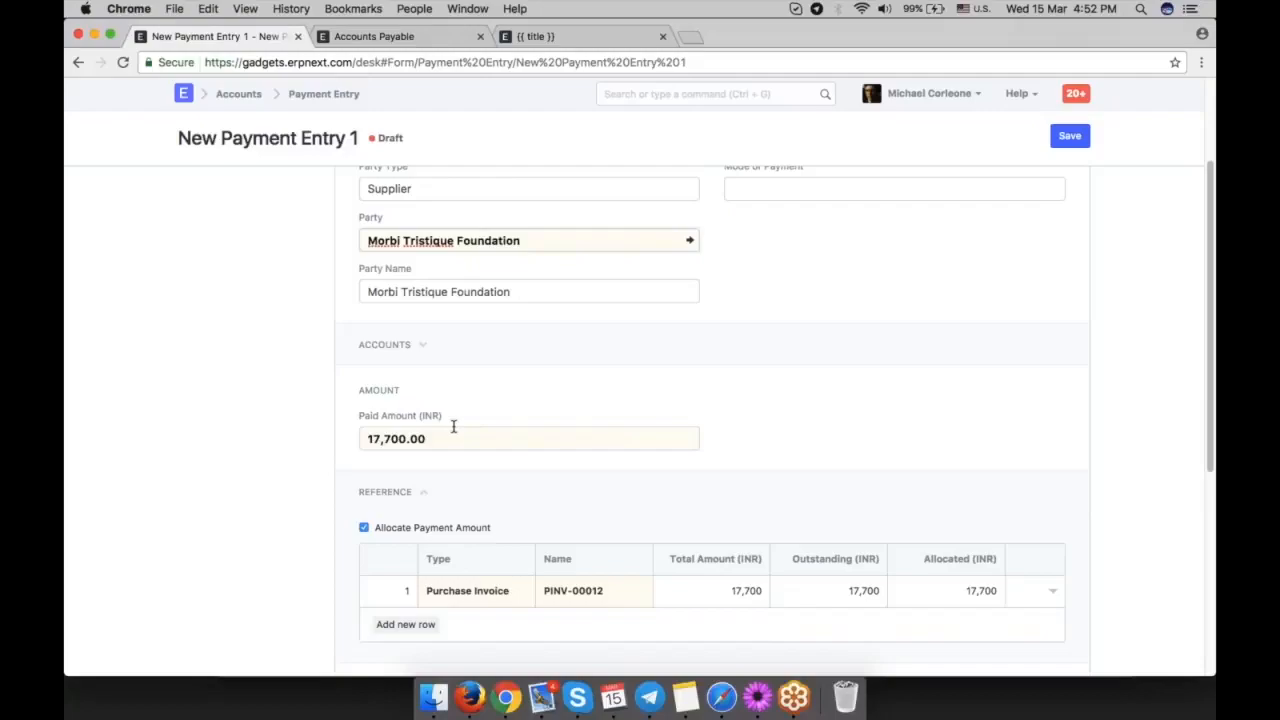
scroll(453, 427, up, 2)
Try to set the mode of payment in the new payment entry.
click(782, 285)
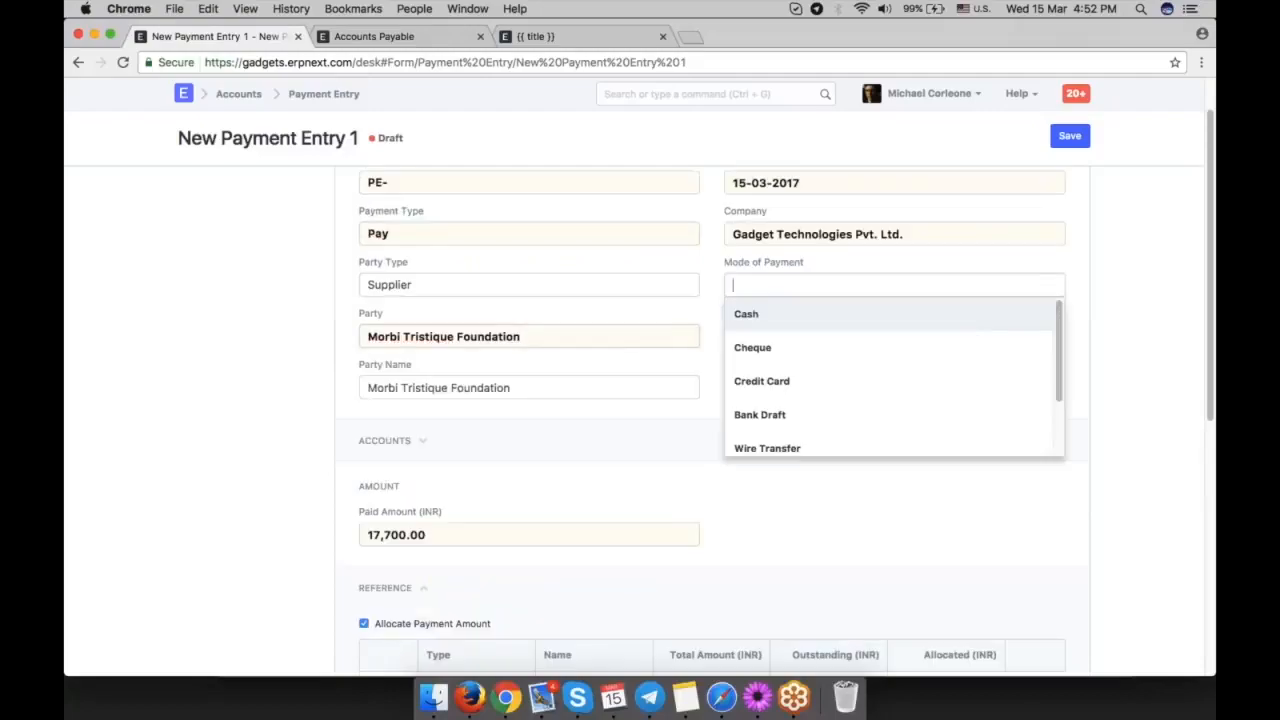
click(1118, 327)
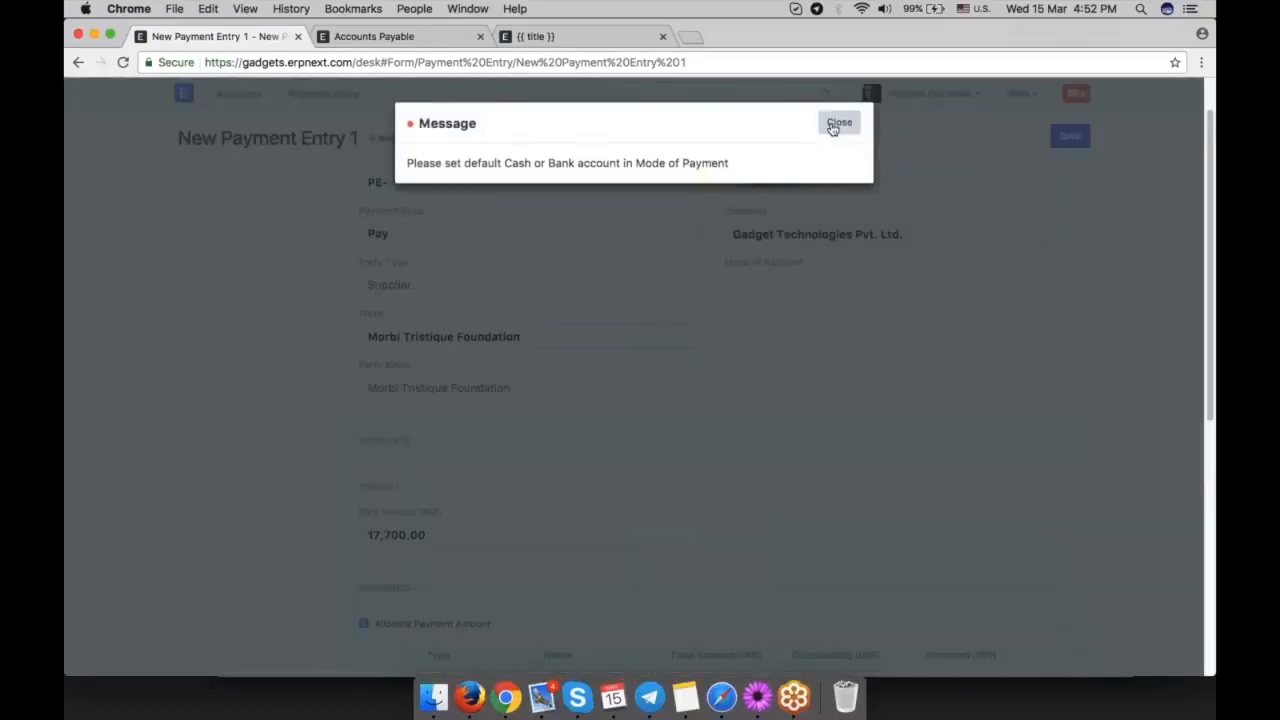
click(833, 118)
Review the payment entry's paid-from and paid-to accounts, and set the mode of payment to Cash.
click(390, 441)
scroll(694, 489, down, 2)
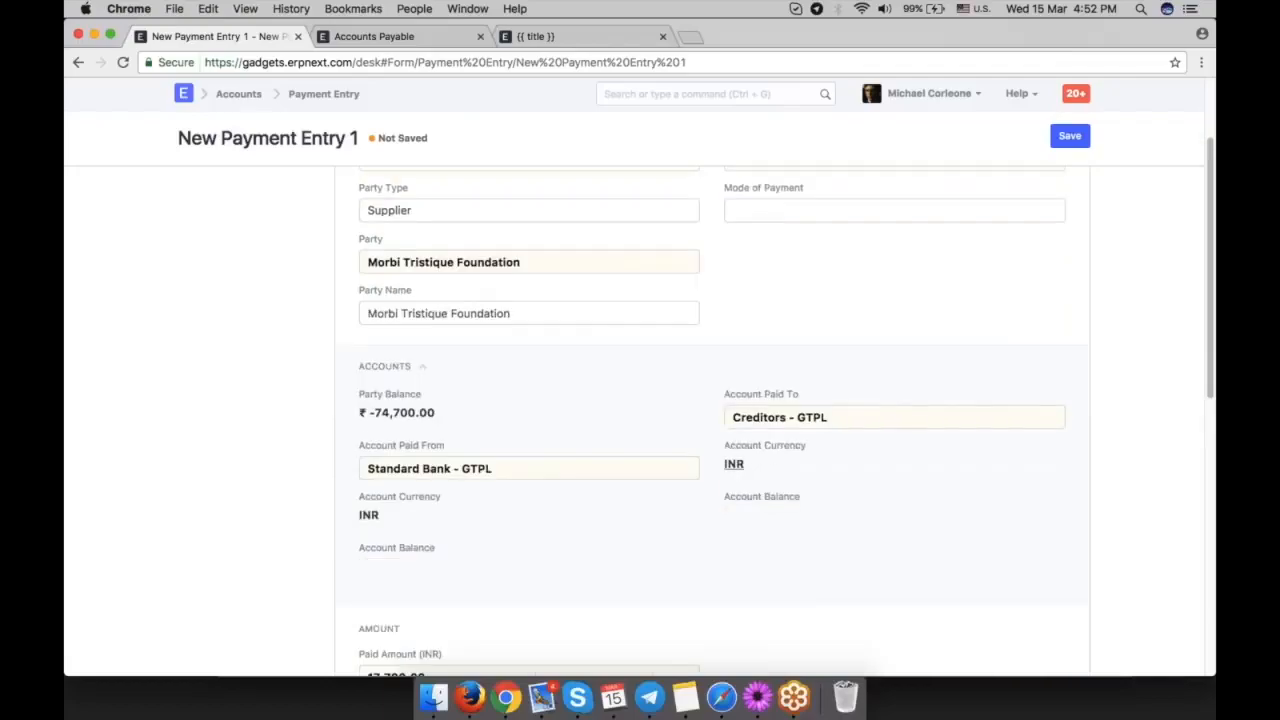
scroll(826, 471, down, 2)
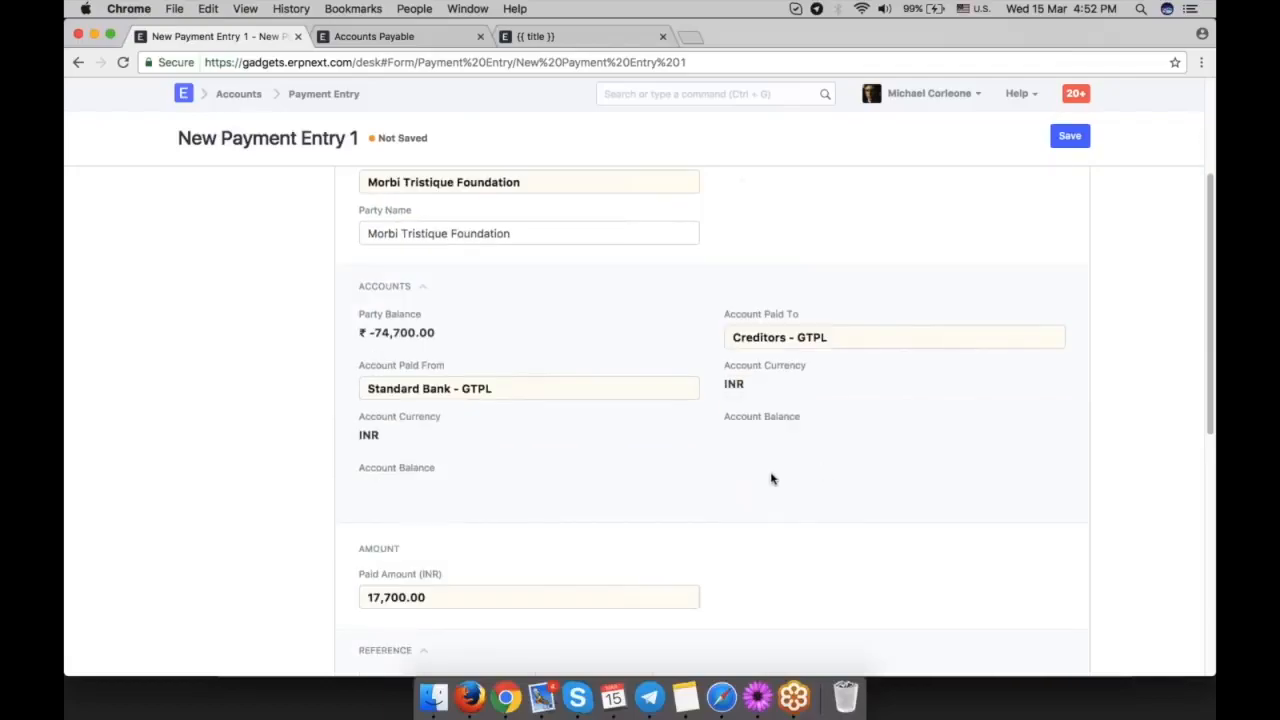
scroll(771, 478, down, 7)
scroll(771, 478, up, 9)
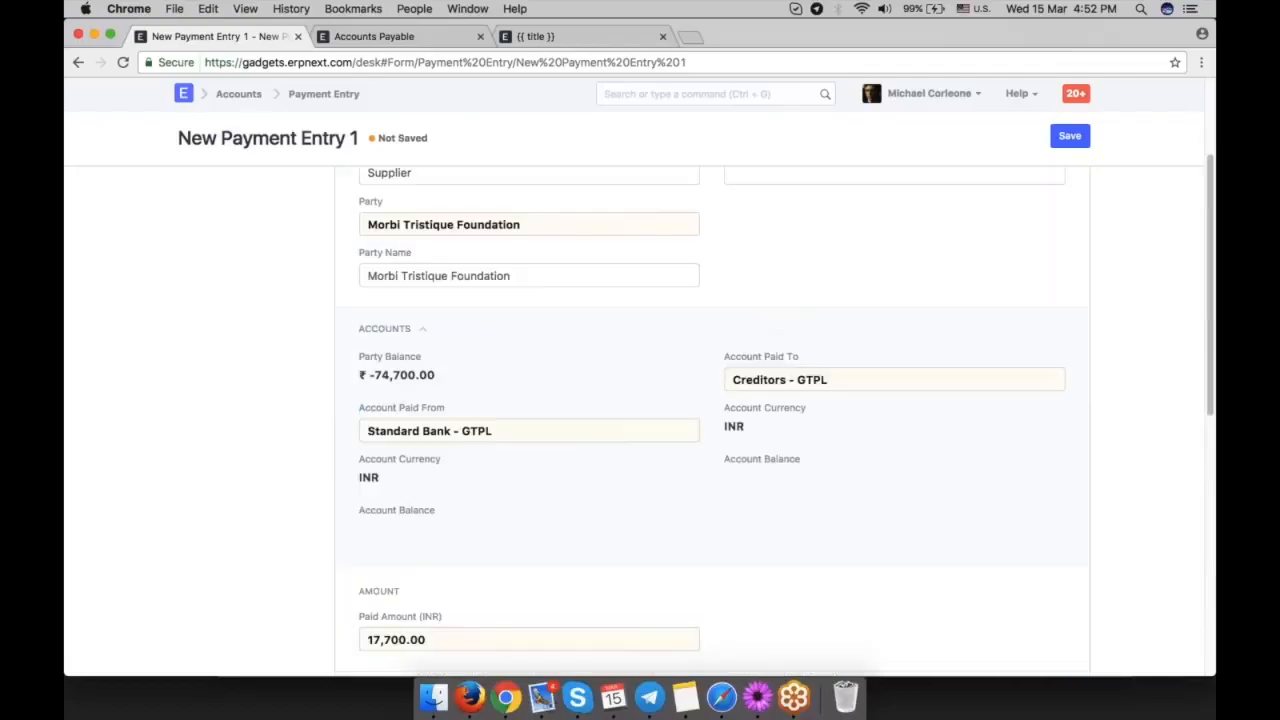
click(800, 268)
click(830, 434)
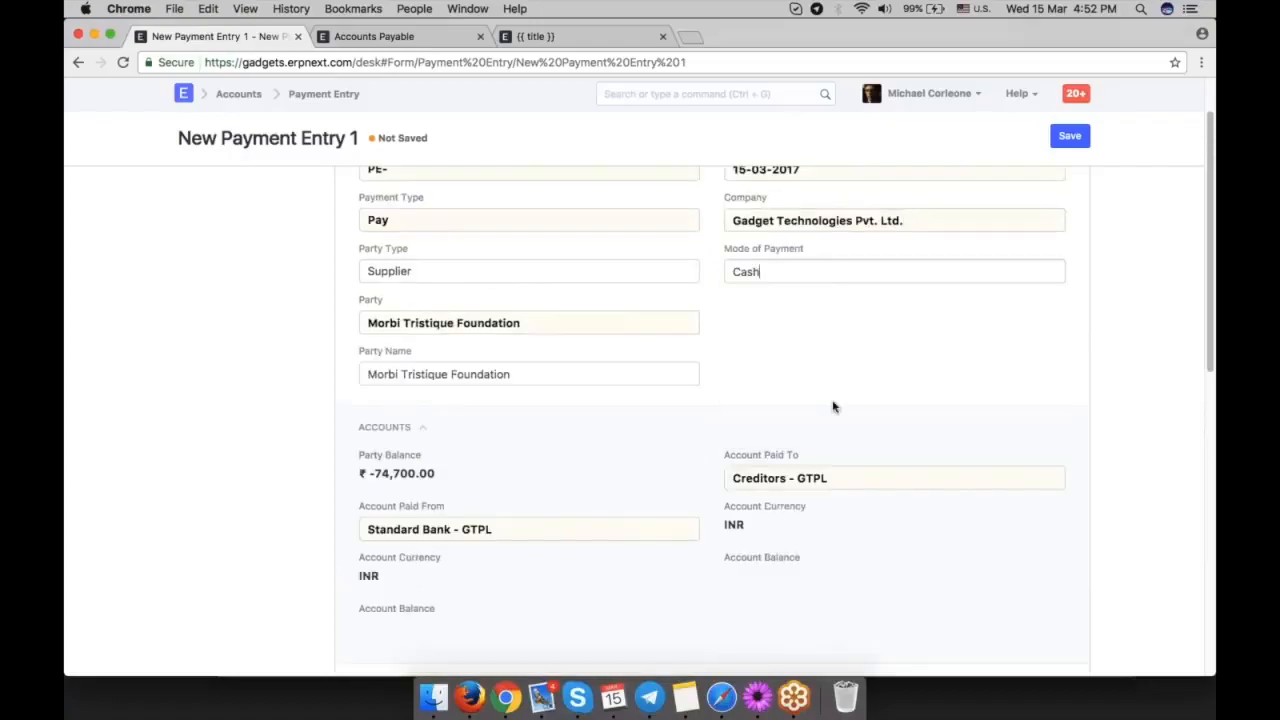
Check the payment entry's paid-from account for the Cash mode of payment.
click(384, 427)
scroll(453, 457, down, 1)
triple_click(453, 457)
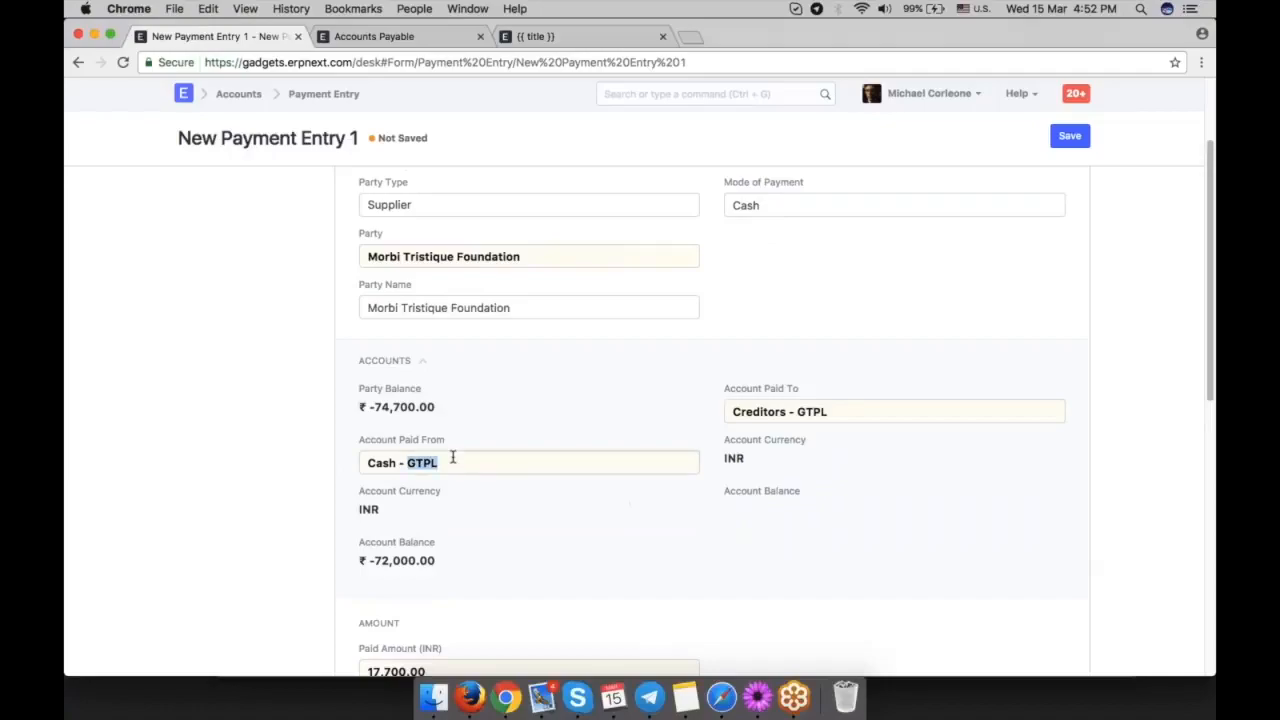
click(497, 523)
Change the payment entry's mode of payment to Cheque.
click(760, 205)
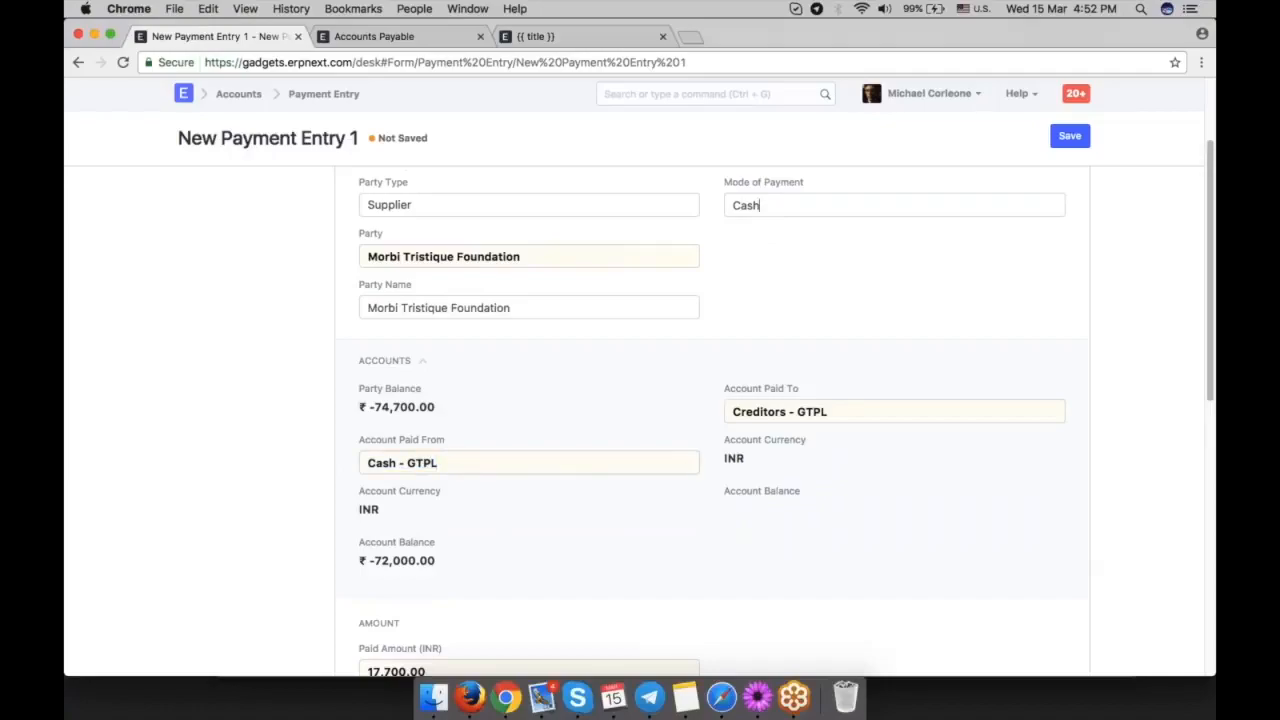
key(super+a)
key(BackSpace)
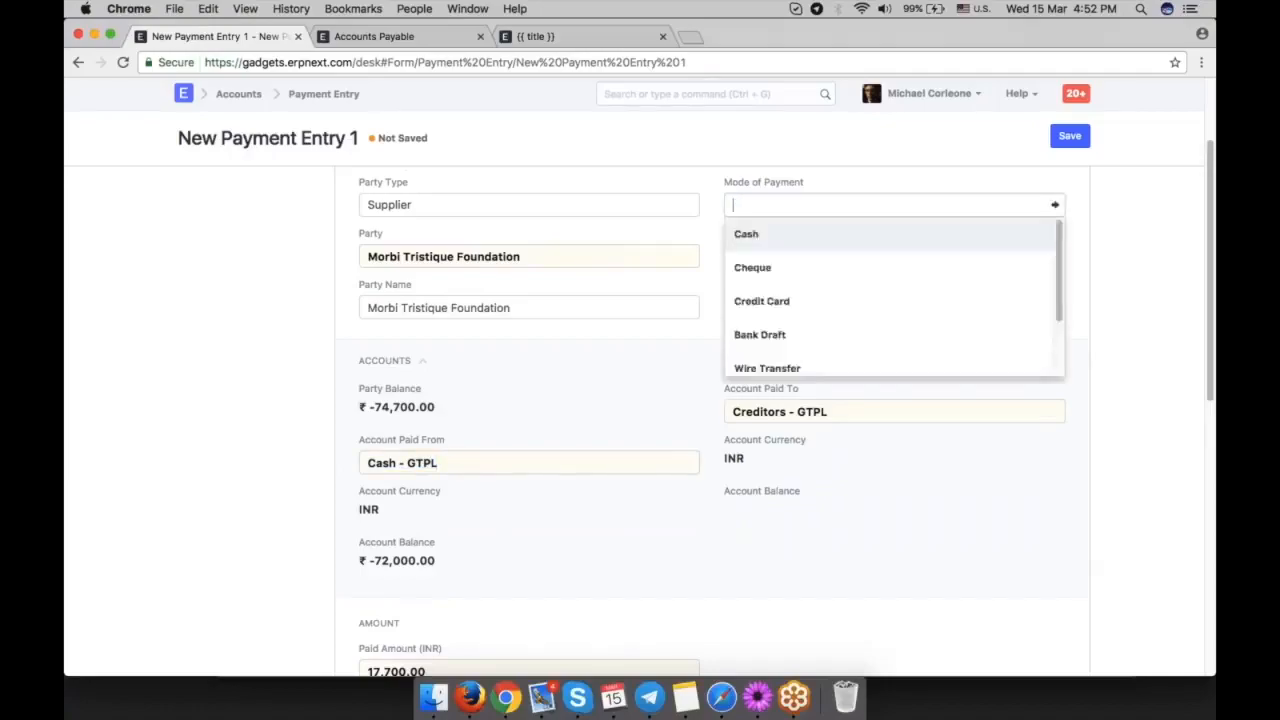
scroll(831, 317, down, 3)
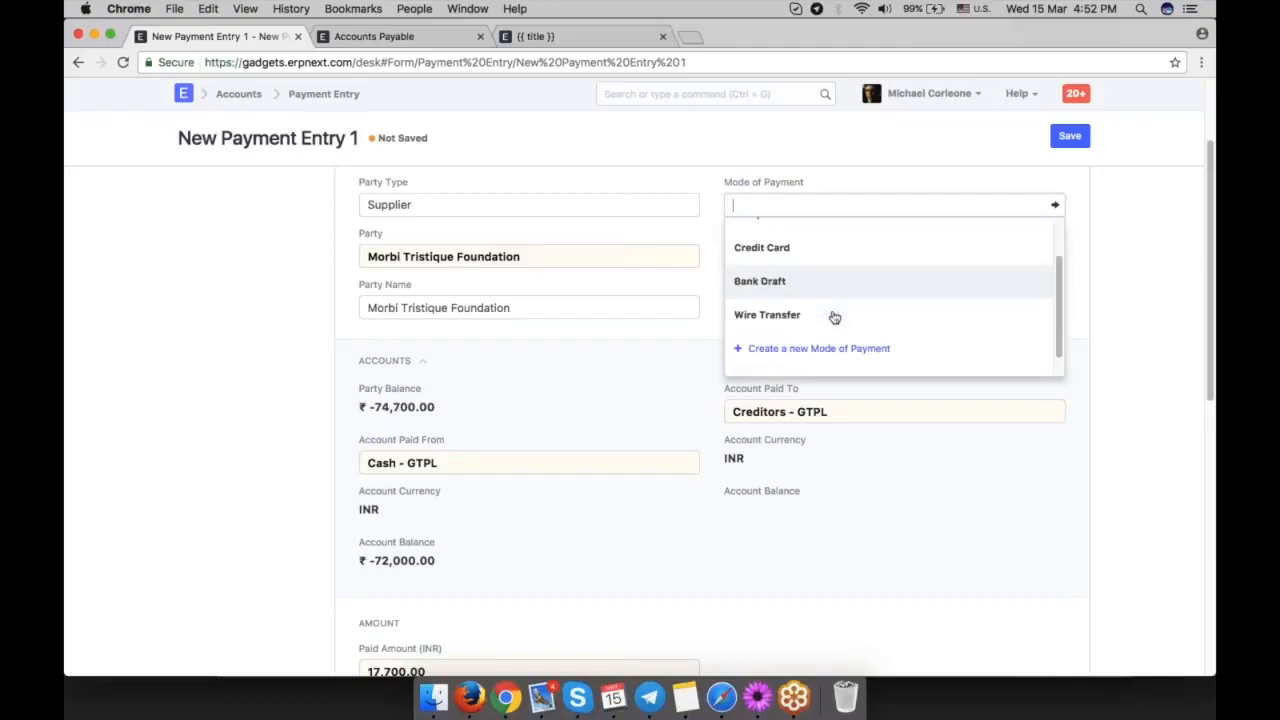
scroll(831, 319, up, 3)
click(809, 264)
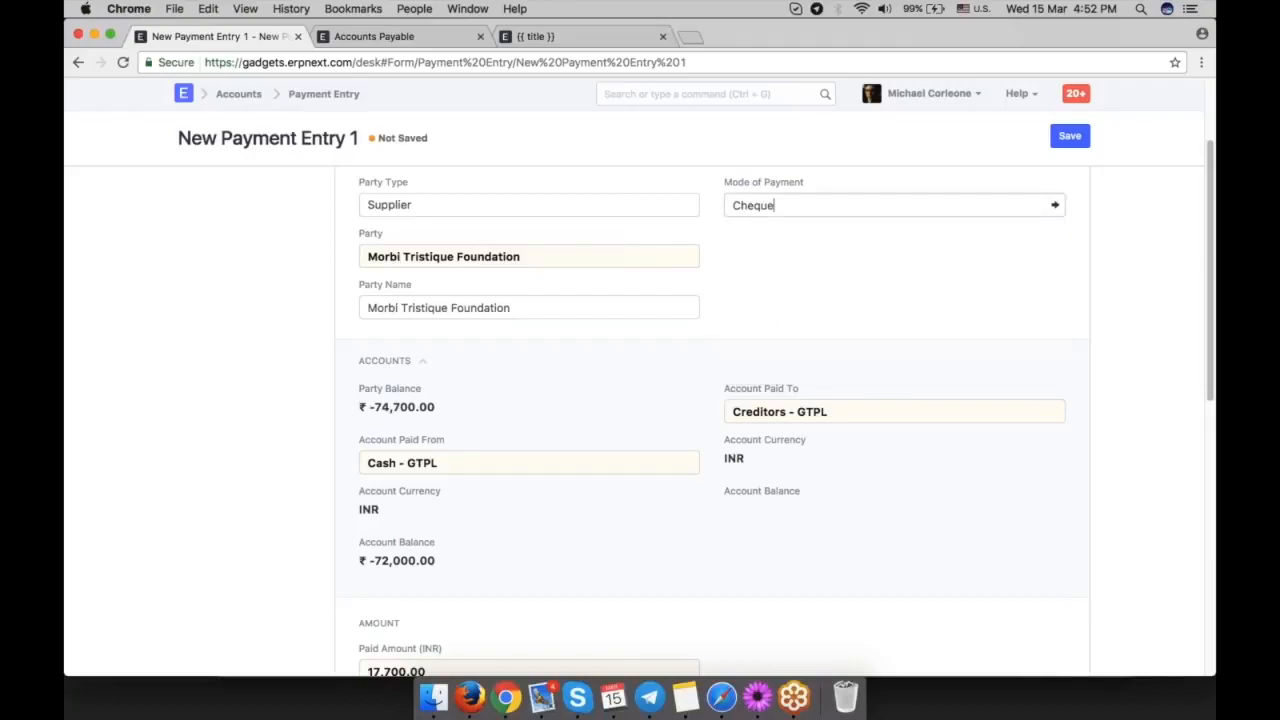
Check the paid-from account for Cheque, inspect the default account in the Cheque mode of payment record, and return to the payment entry.
click(383, 361)
triple_click(498, 464)
click(640, 523)
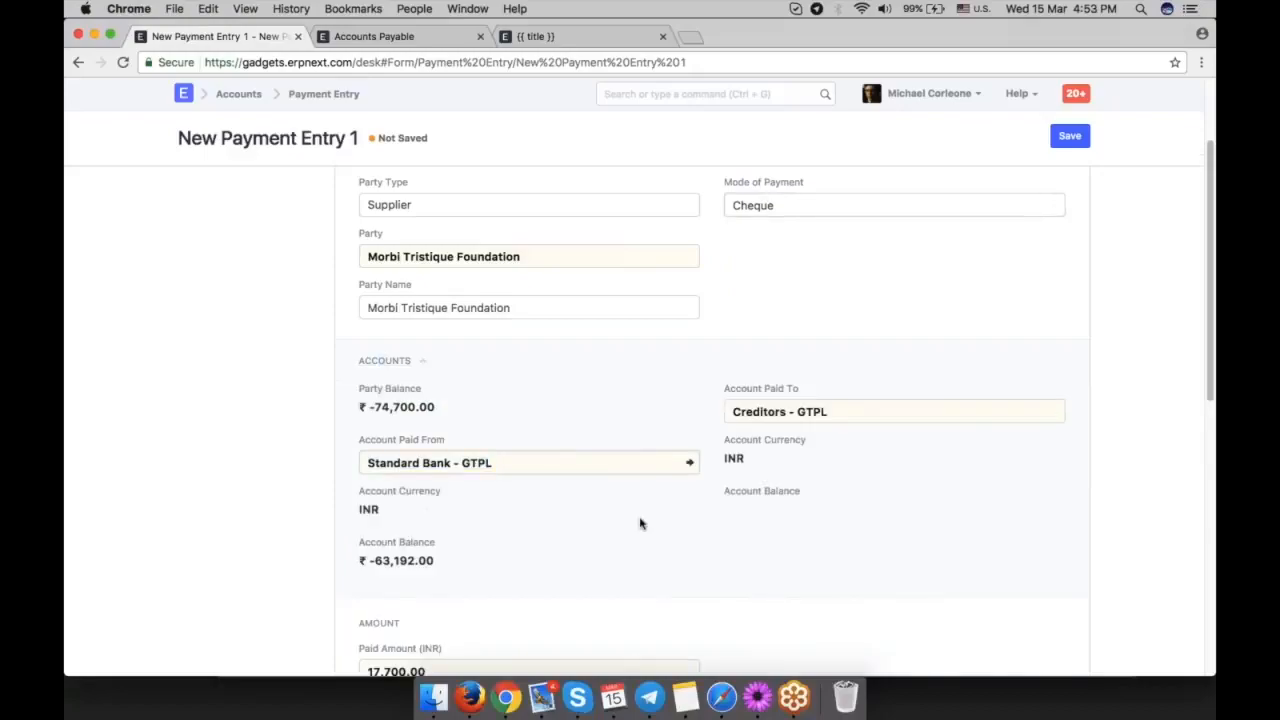
click(1054, 205)
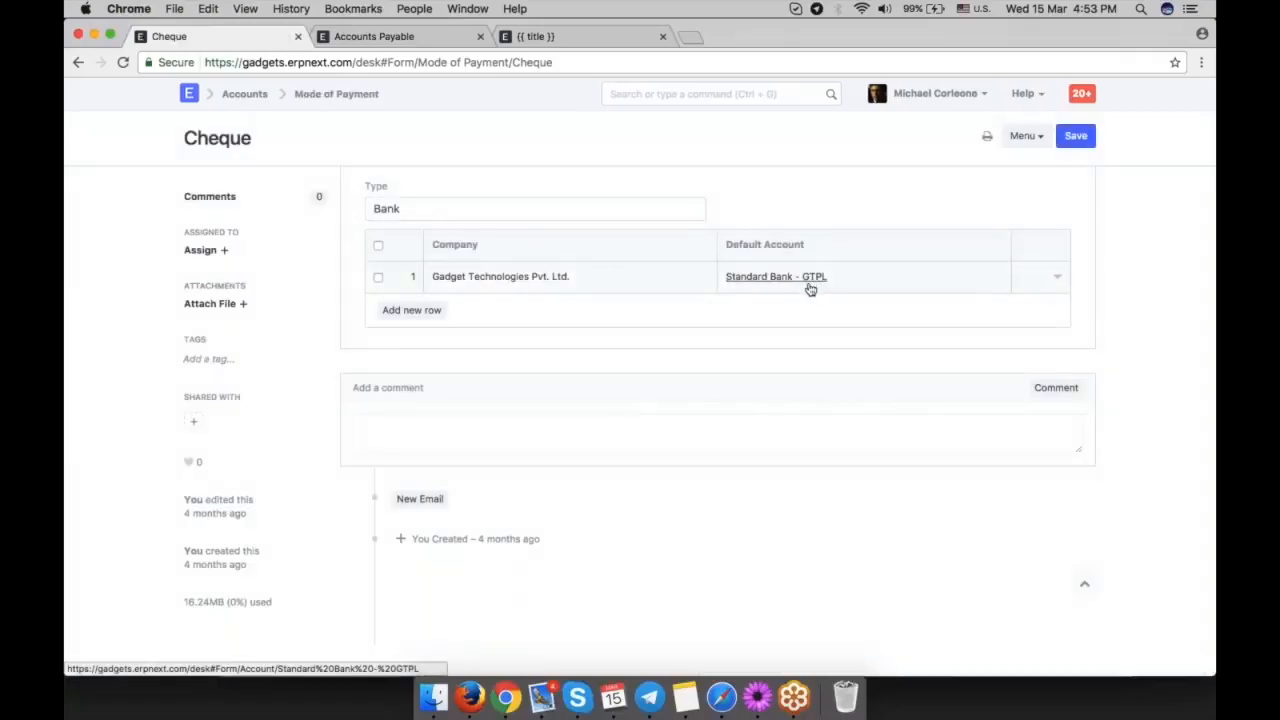
click(78, 62)
Review the payment entry's accounts, paid amount and purchase invoice allocation.
scroll(640, 400, down, 2)
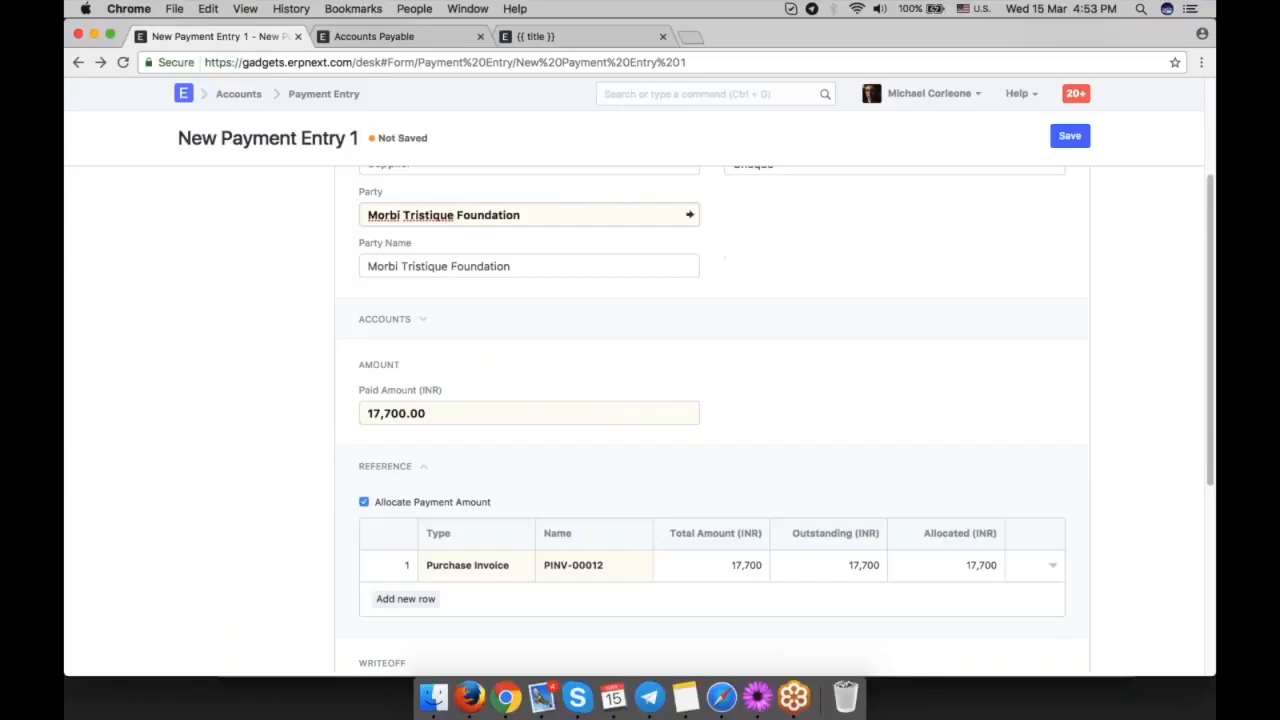
click(397, 327)
scroll(646, 421, down, 2)
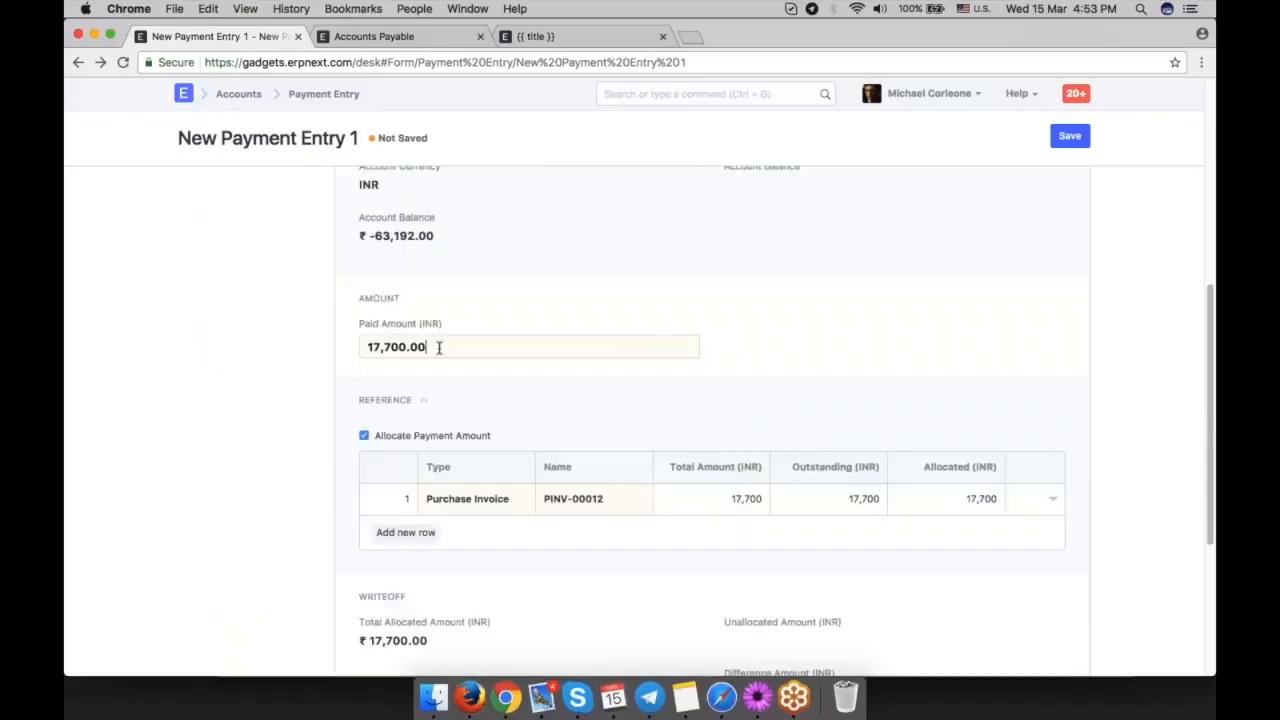
double_click(439, 348)
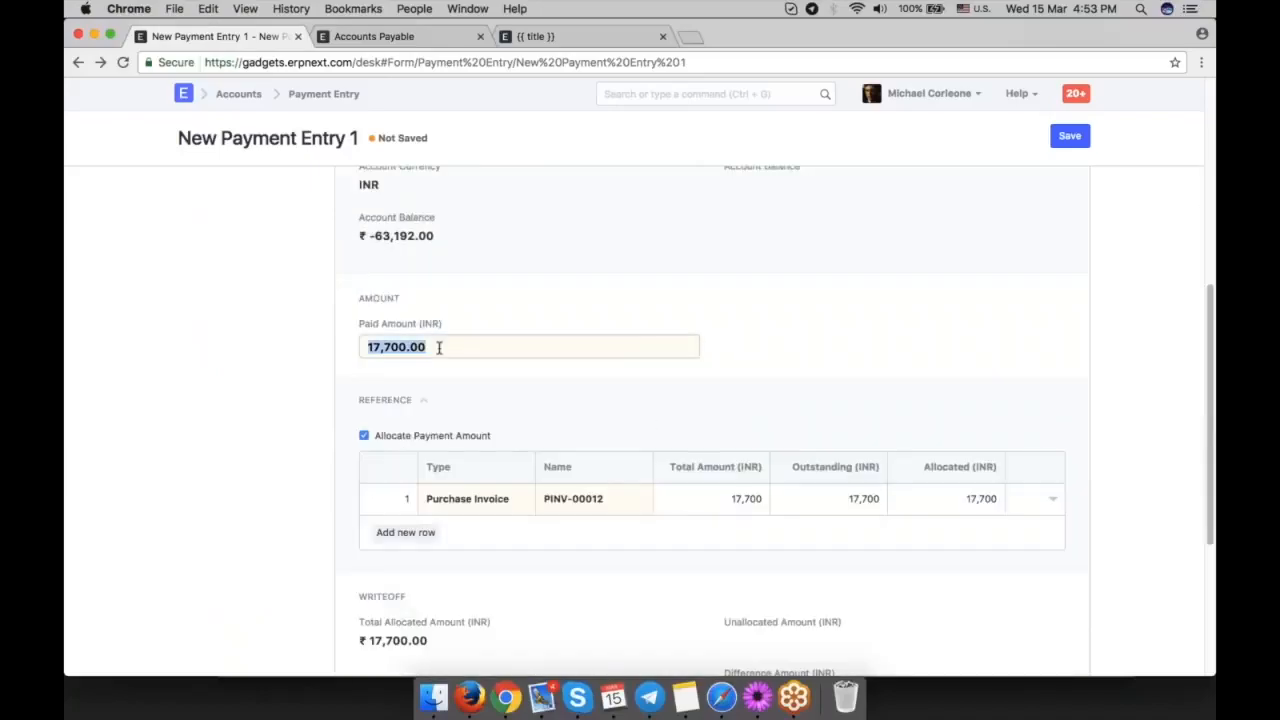
click(776, 350)
scroll(924, 478, down, 2)
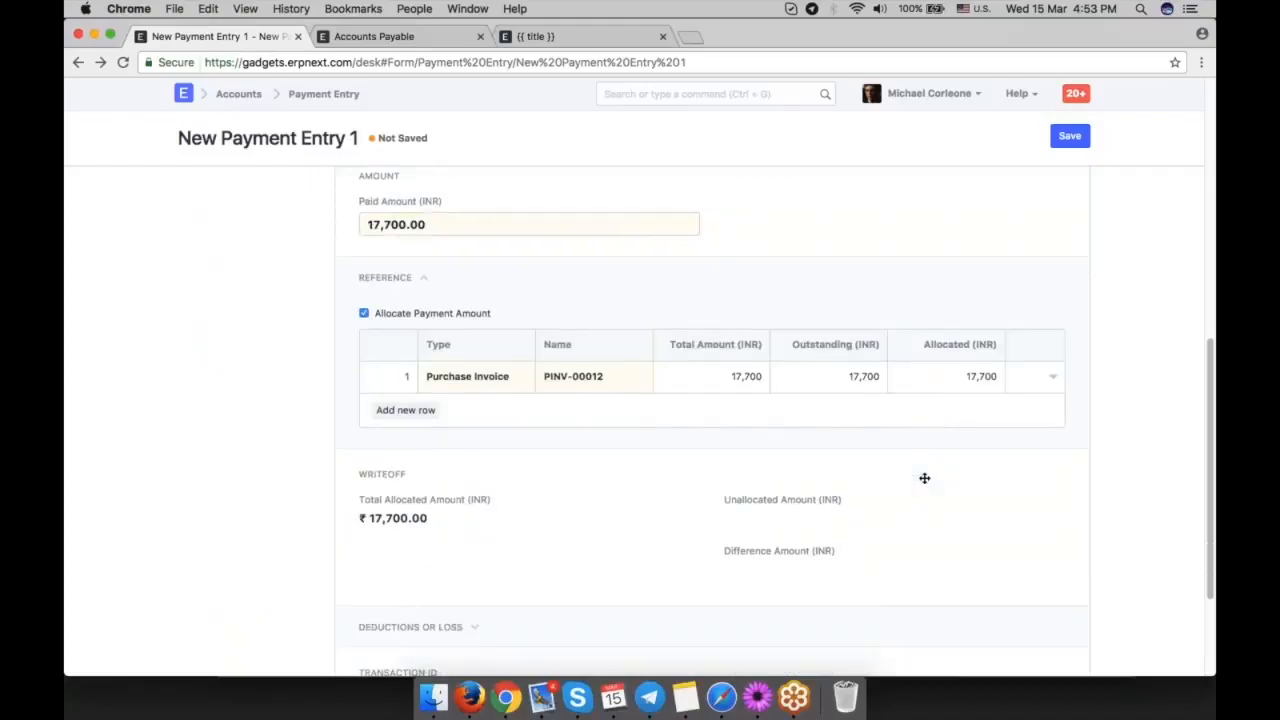
Enter 12345 as the cheque/reference number and 15-03-2017 as the cheque/reference date.
scroll(924, 478, down, 3)
click(446, 554)
text(12345)
key(Tab)
click(820, 483)
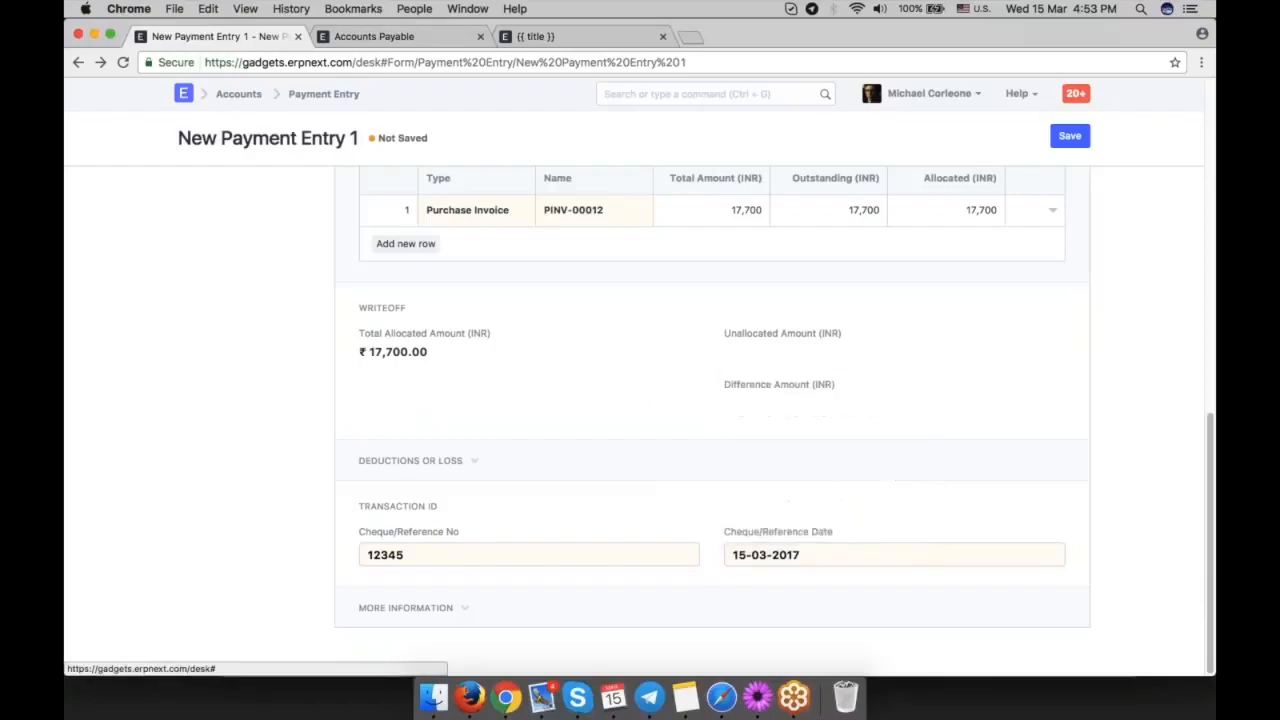
Save and submit the payment entry.
scroll(820, 483, up, 3)
scroll(823, 428, up, 10)
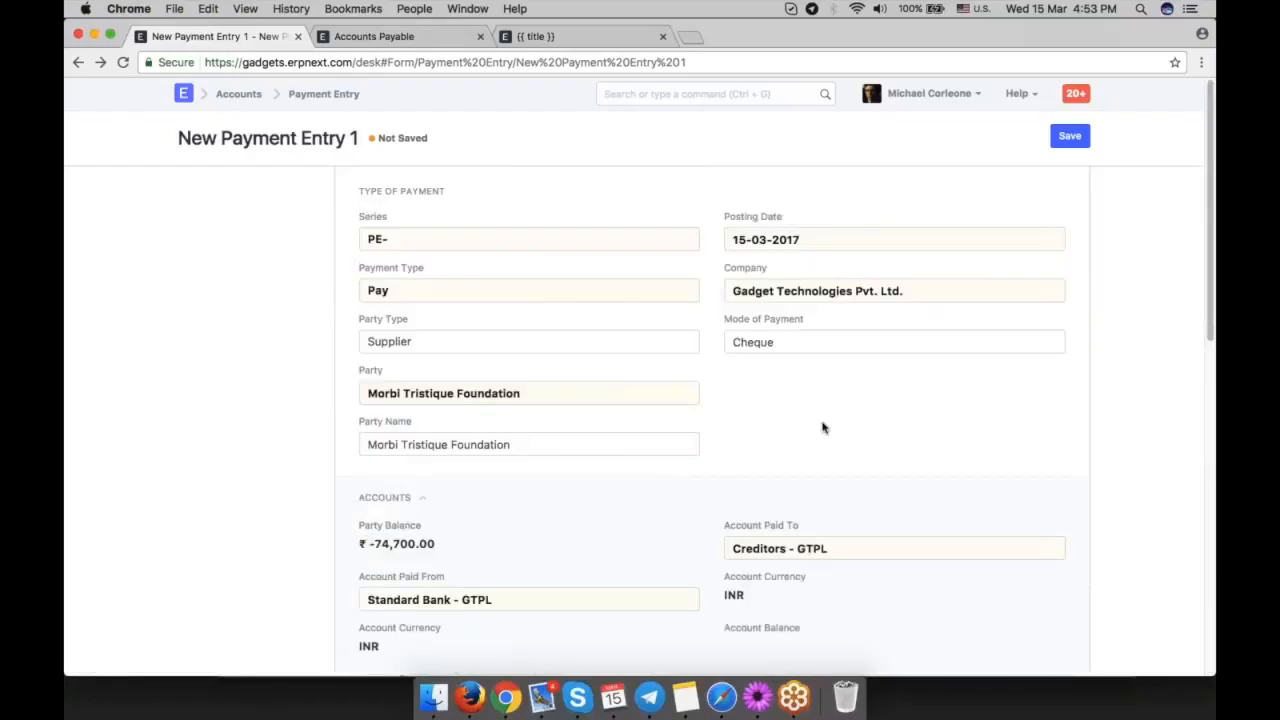
key(super+s)
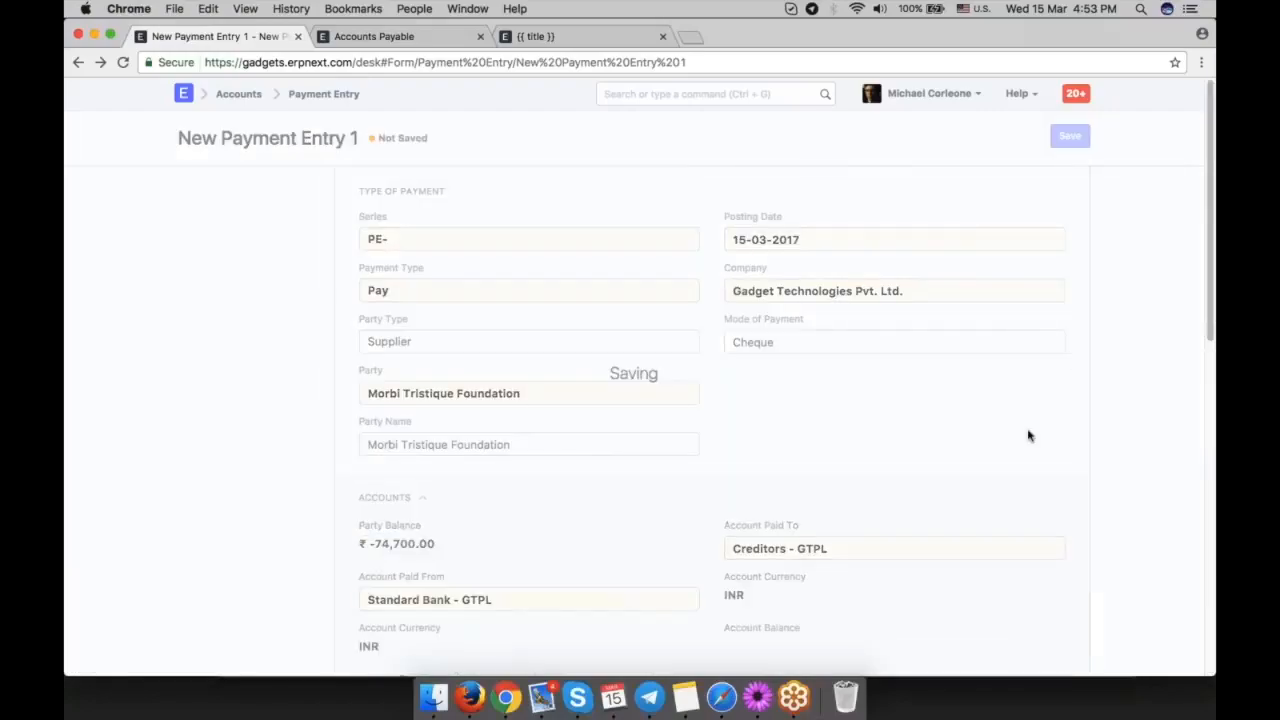
key(super+s)
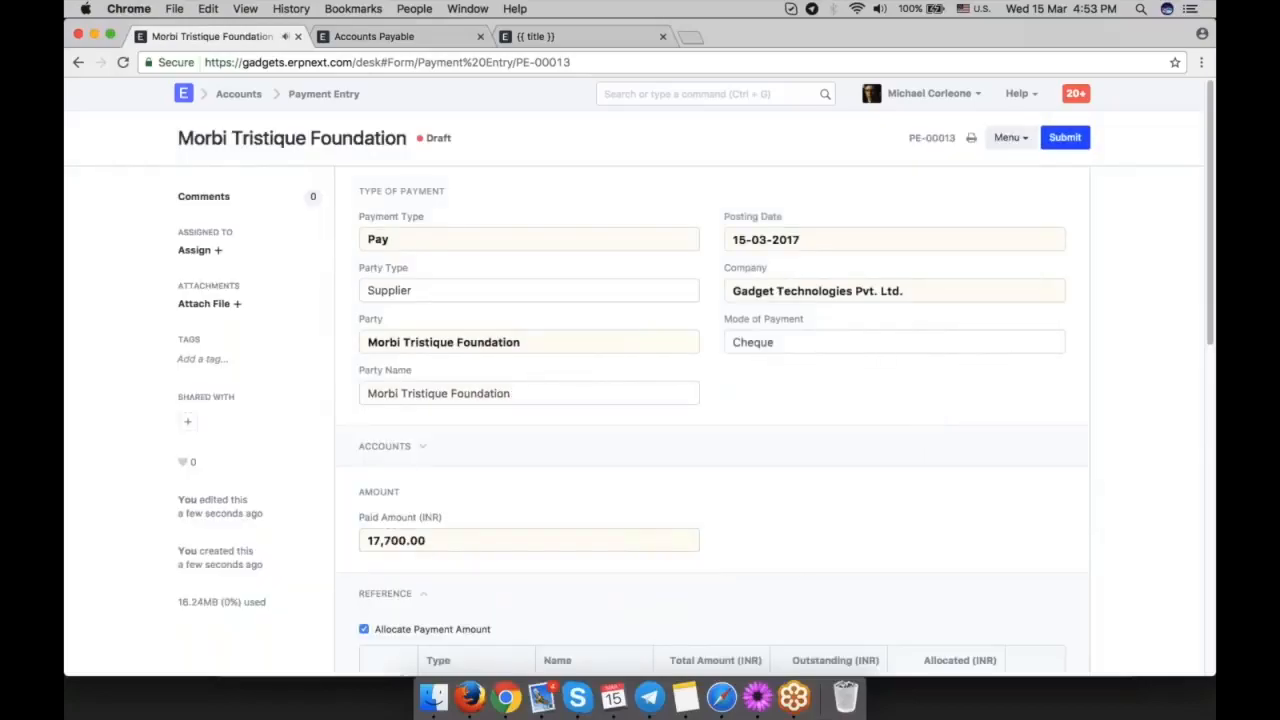
key(Return)
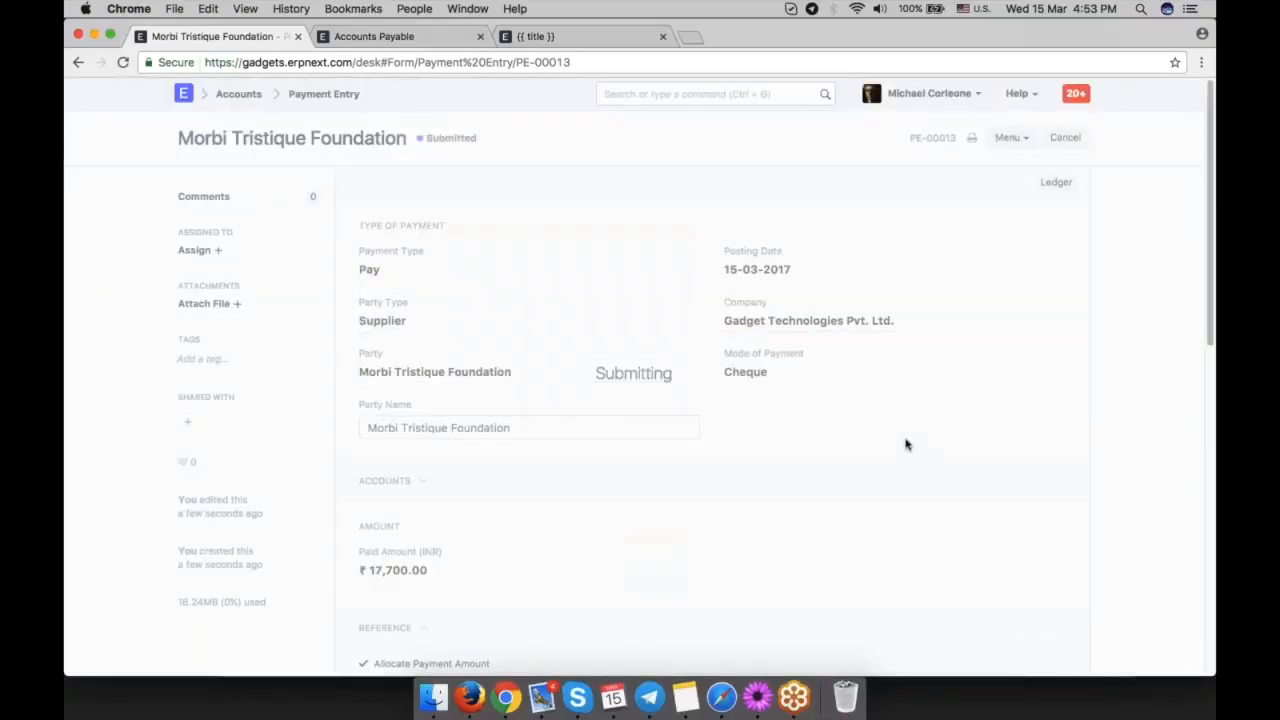
Return to purchase invoice PINV-00012 and review its payment status, related documents, items, and taxes and charges.
scroll(808, 426, down, 2)
click(79, 63)
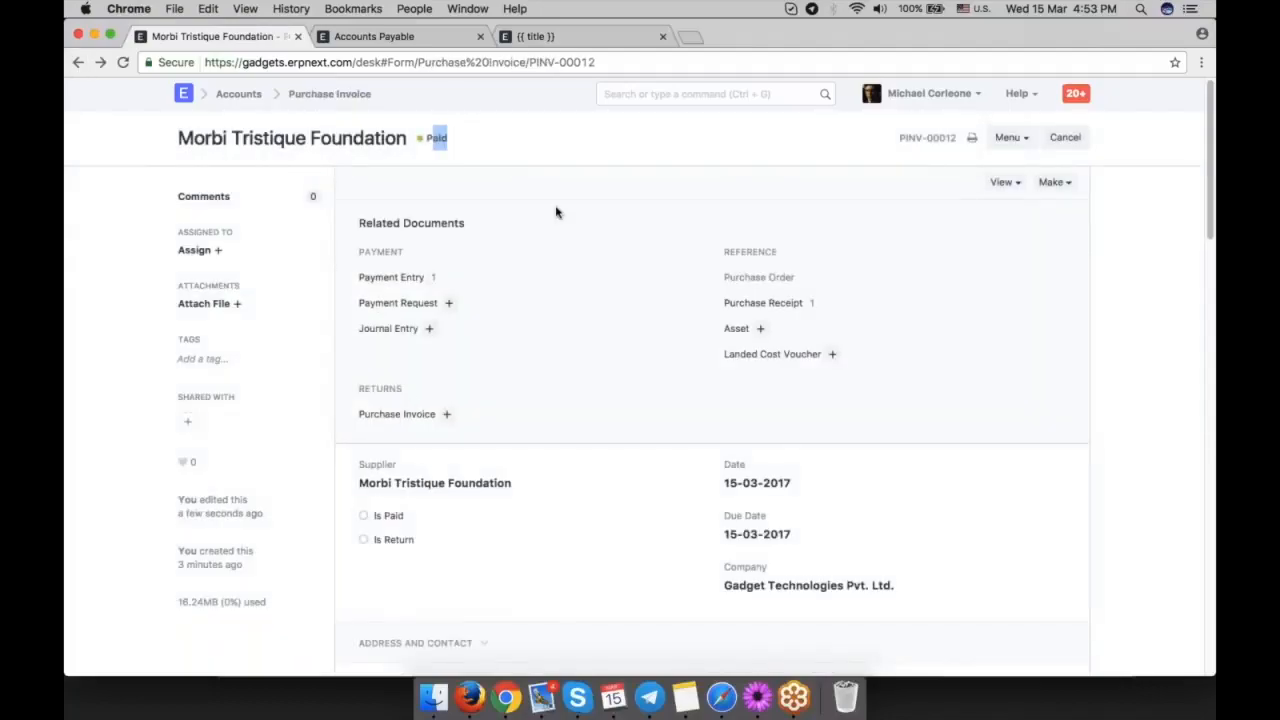
scroll(610, 374, down, 2)
scroll(610, 374, down, 3)
scroll(637, 509, down, 2)
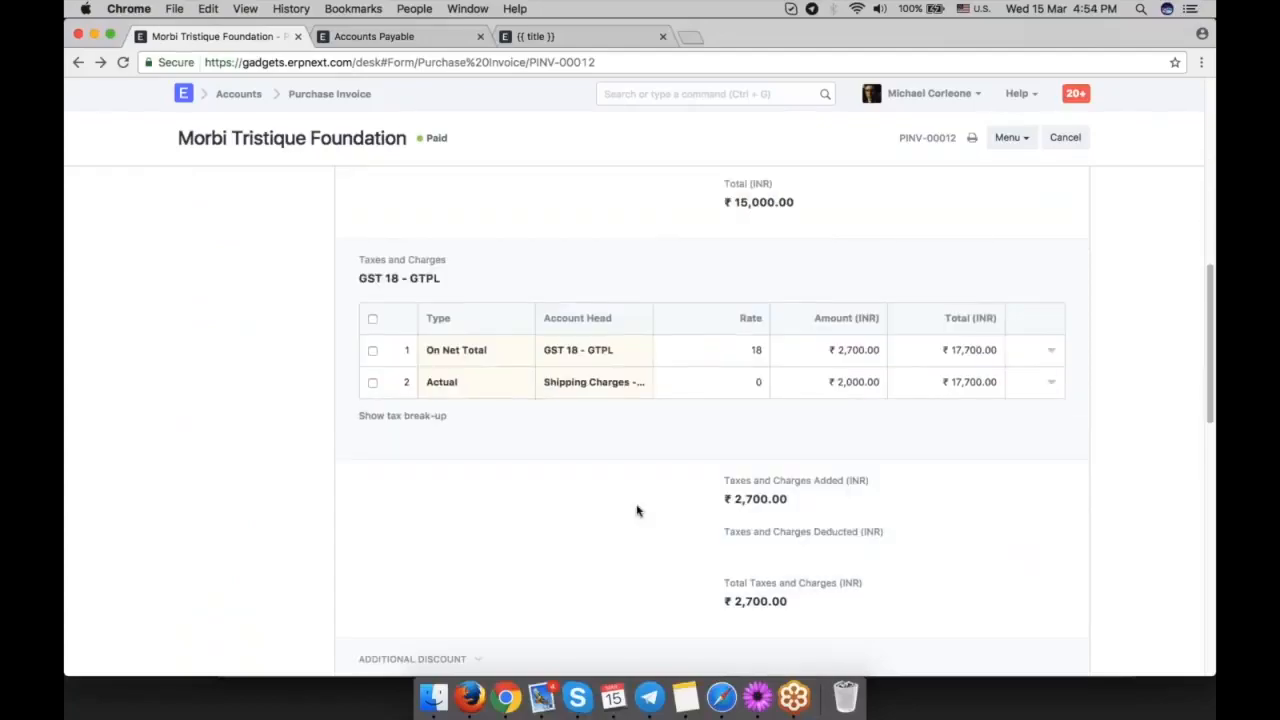
scroll(637, 509, up, 15)
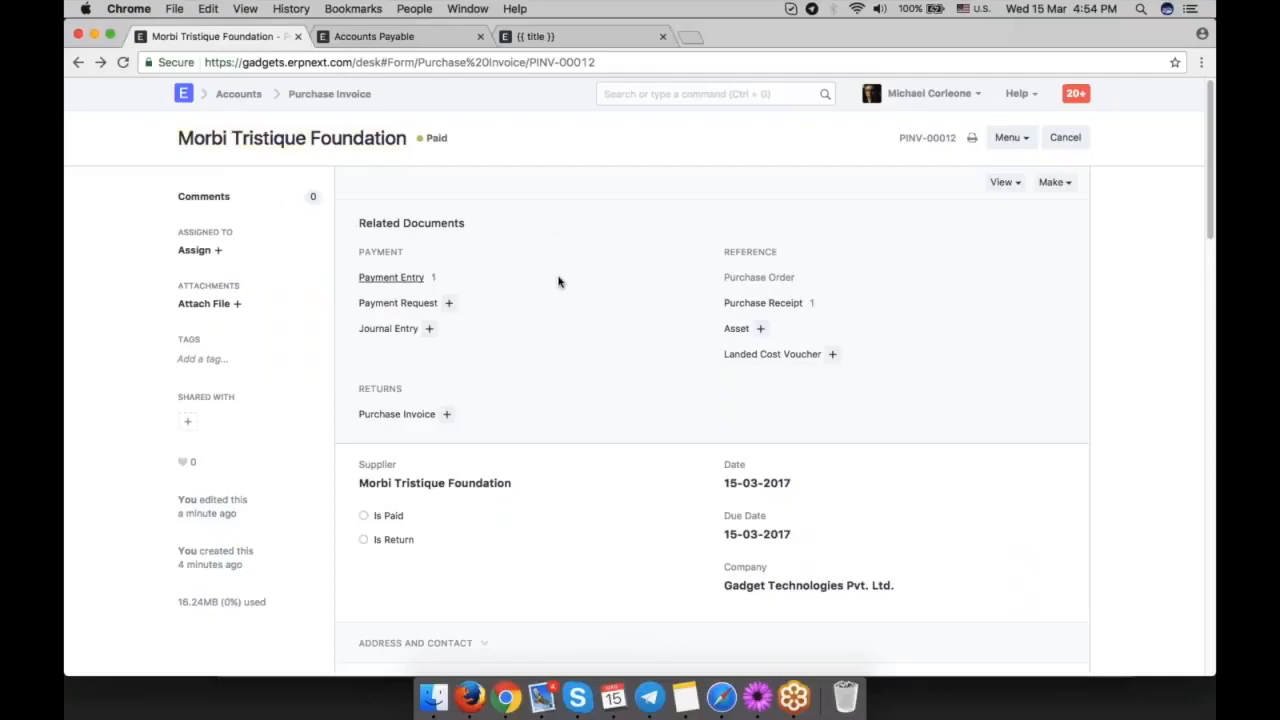
scroll(580, 320, down, 3)
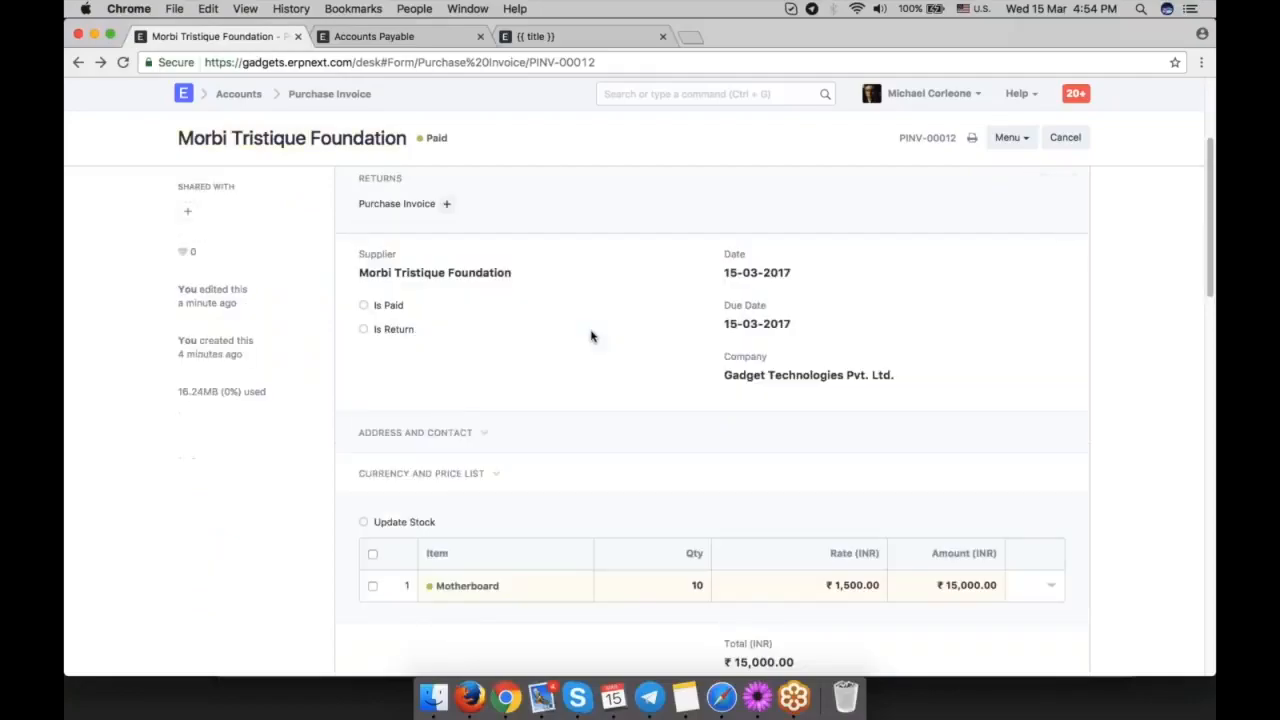
Return to the Chart of Accounts, collapse Accounts Payable, and expand the assets through Stock Assets and All Warehouses to examine the Stores account.
click(468, 38)
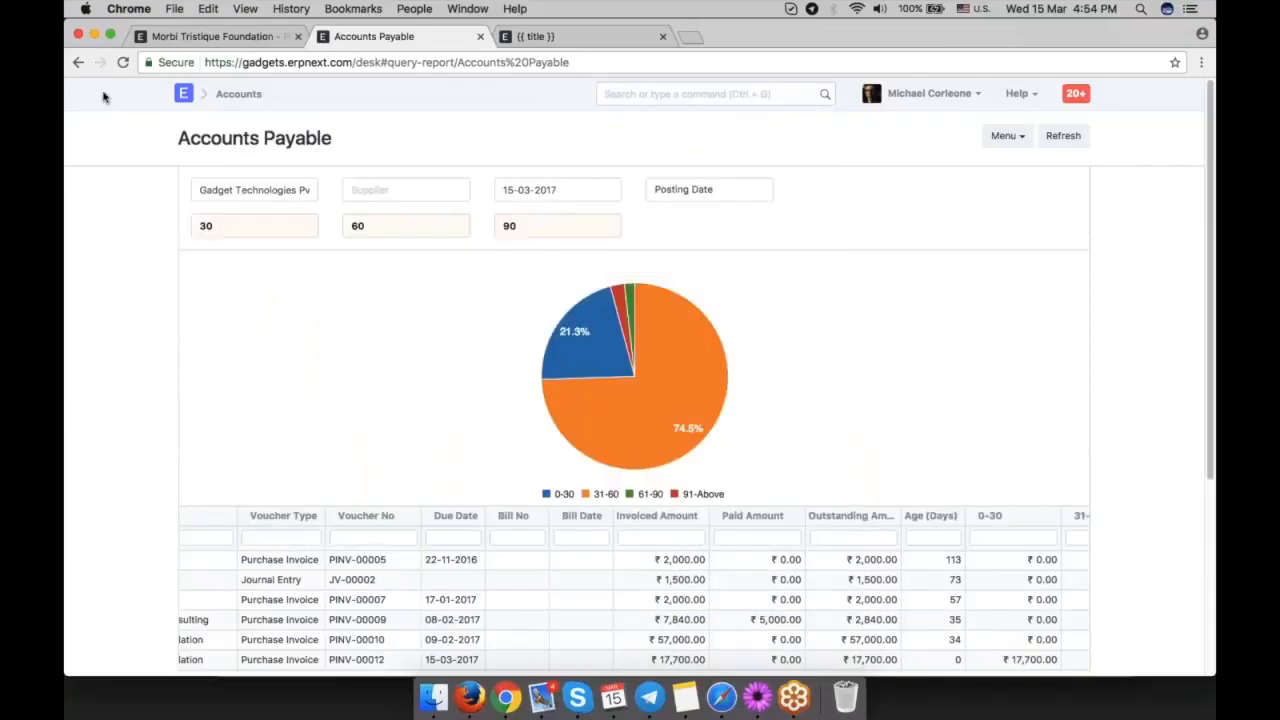
click(78, 62)
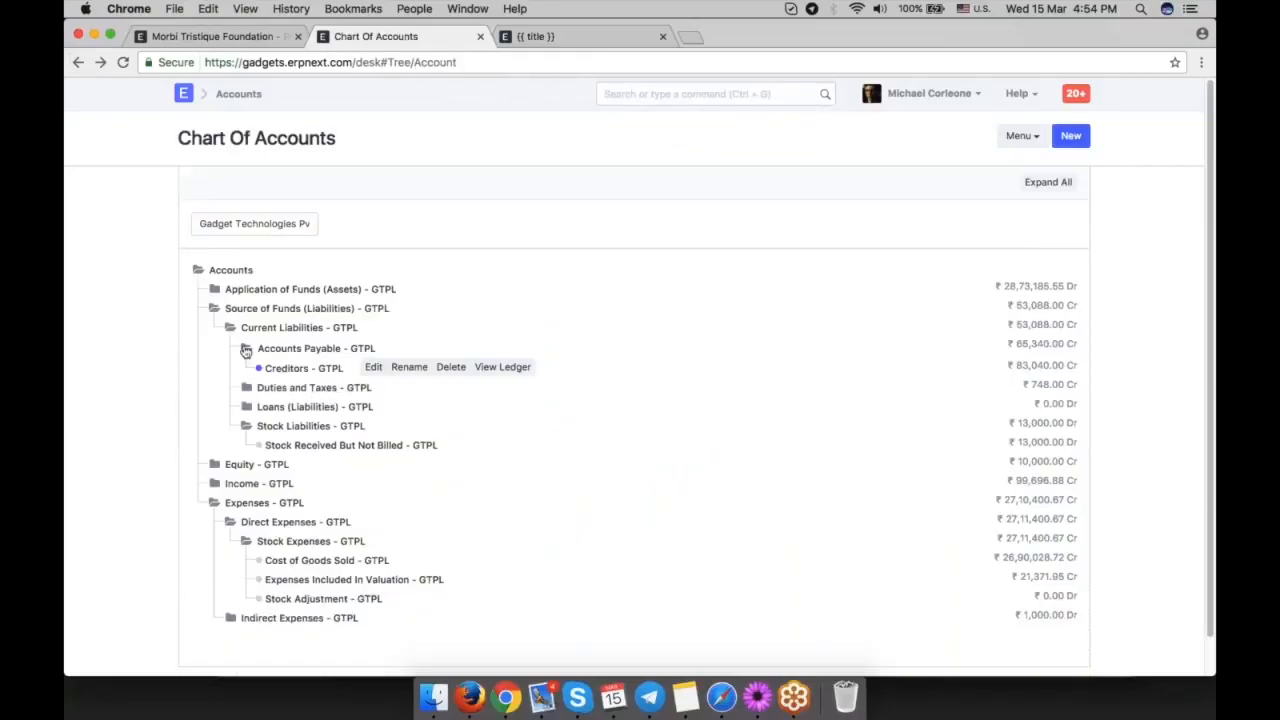
click(245, 350)
click(214, 291)
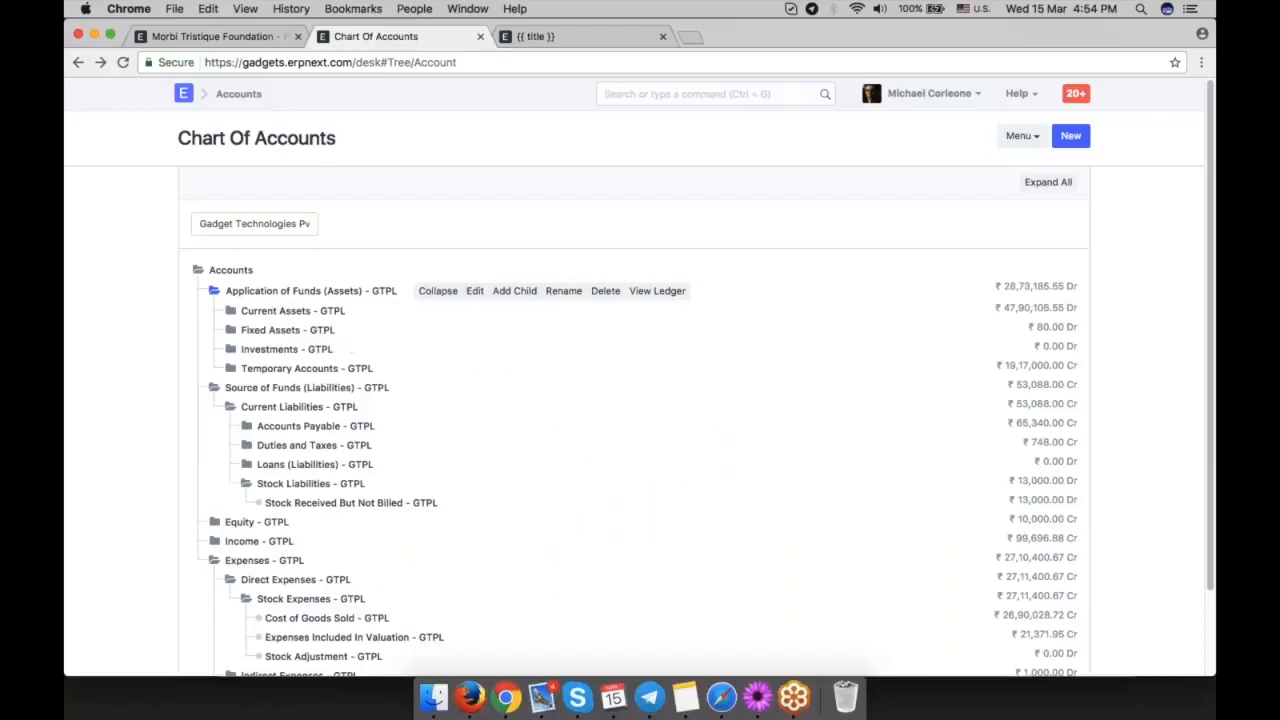
click(233, 312)
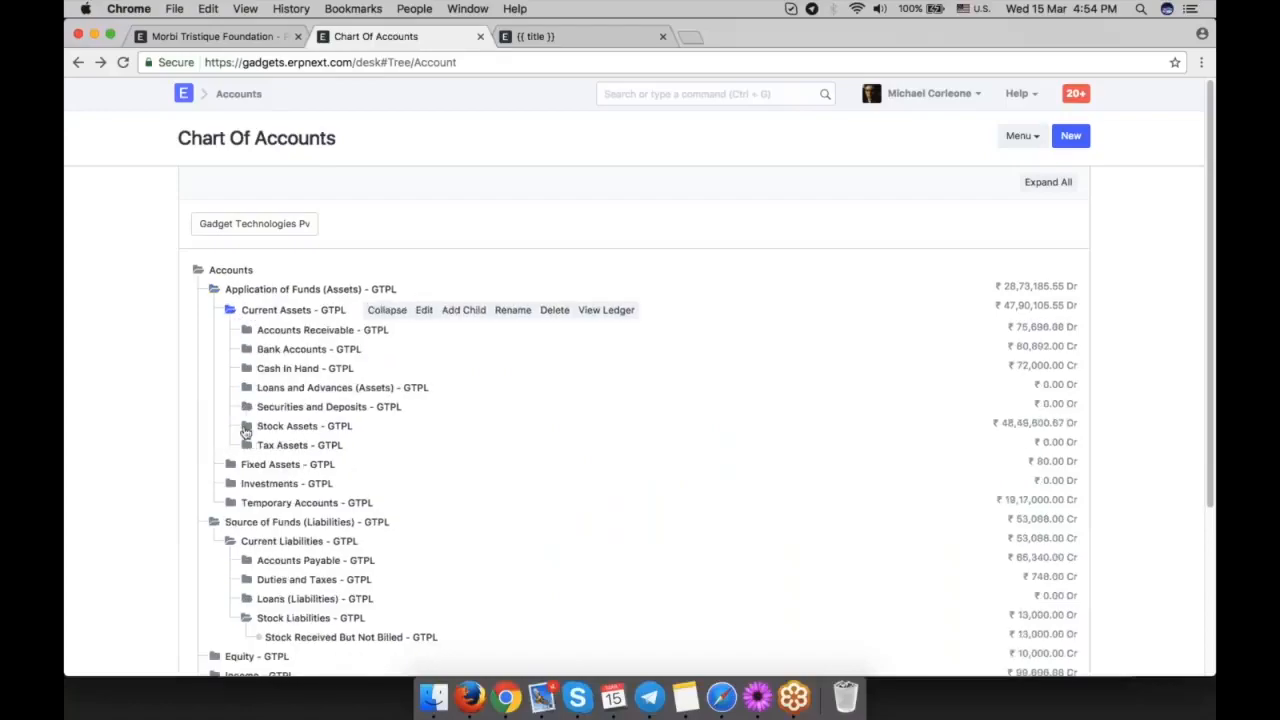
click(252, 428)
click(261, 425)
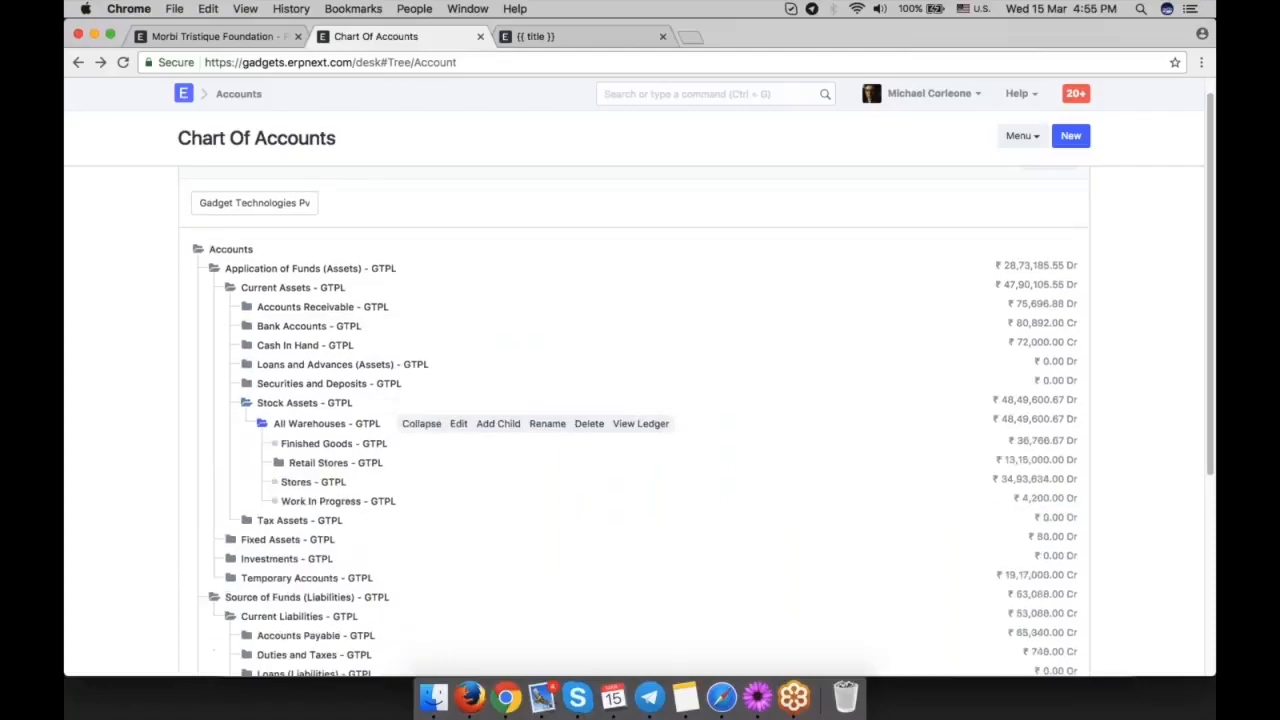
click(296, 482)
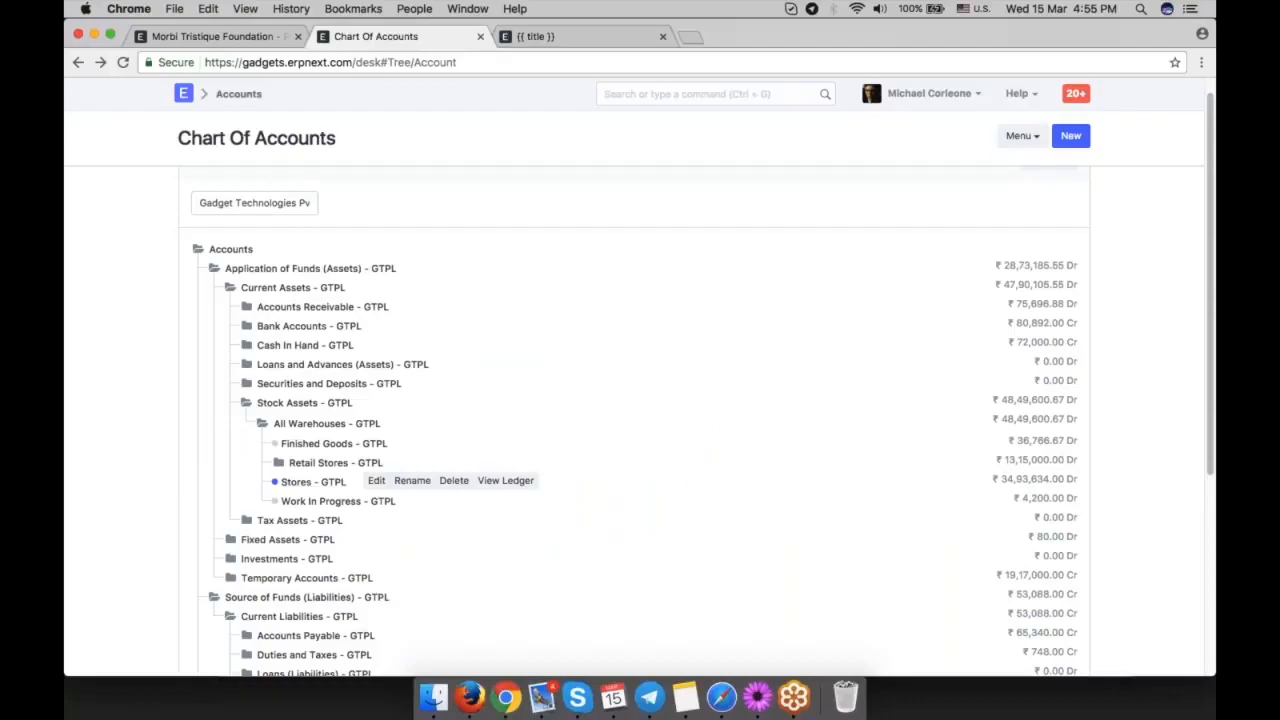
Switch back to purchase invoice PINV-00012 and view its related documents.
right_click(243, 38)
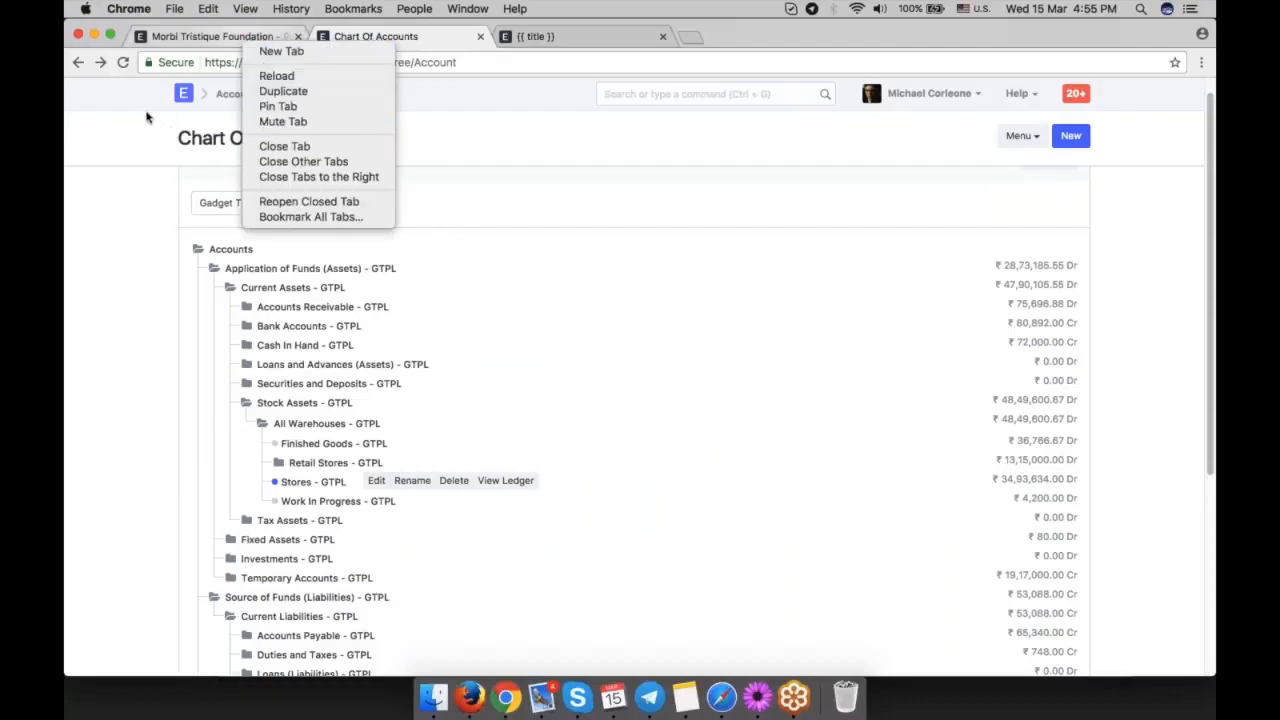
click(210, 36)
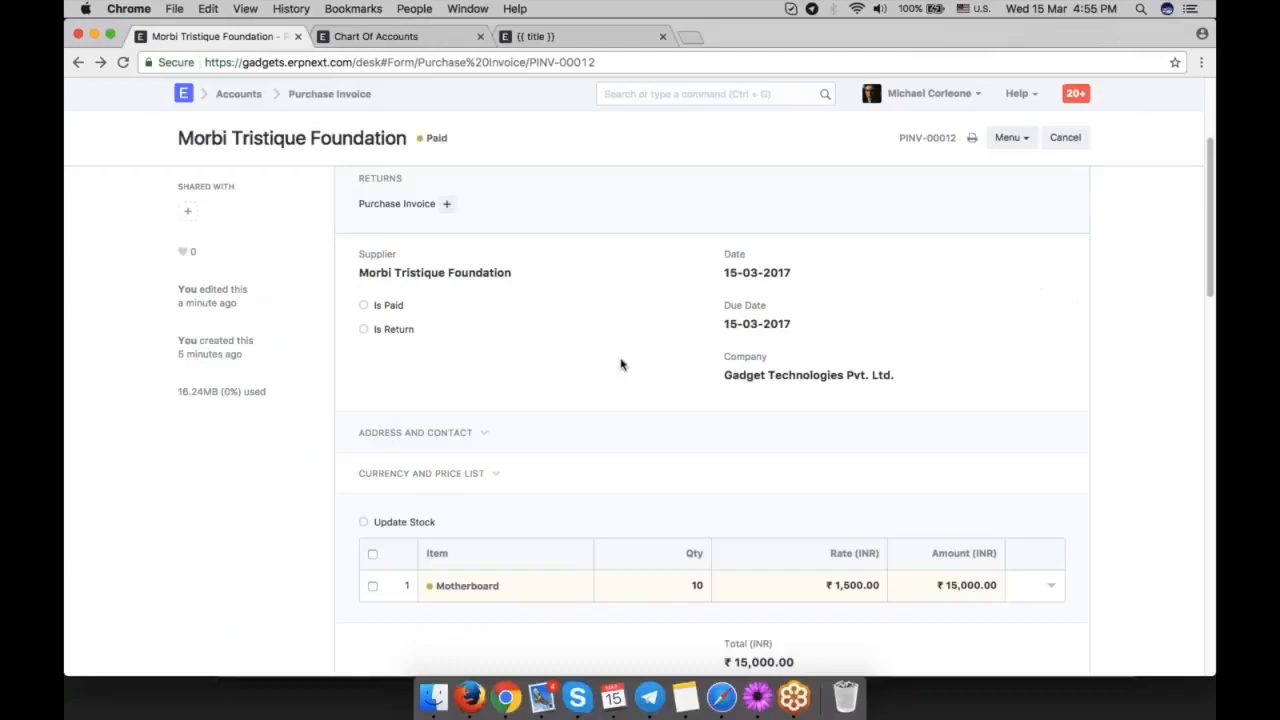
scroll(620, 364, up, 5)
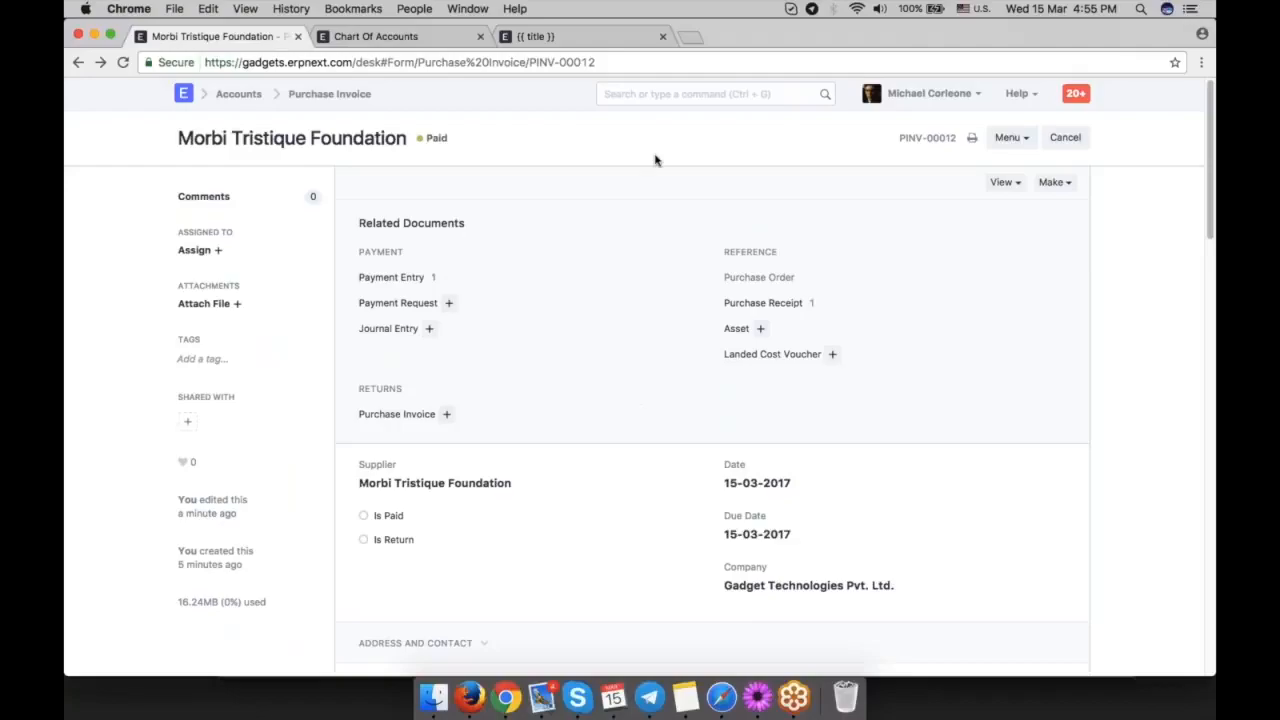
Open the Delivery Note list in the Stock module.
key(ctrl+g)
text(delive)
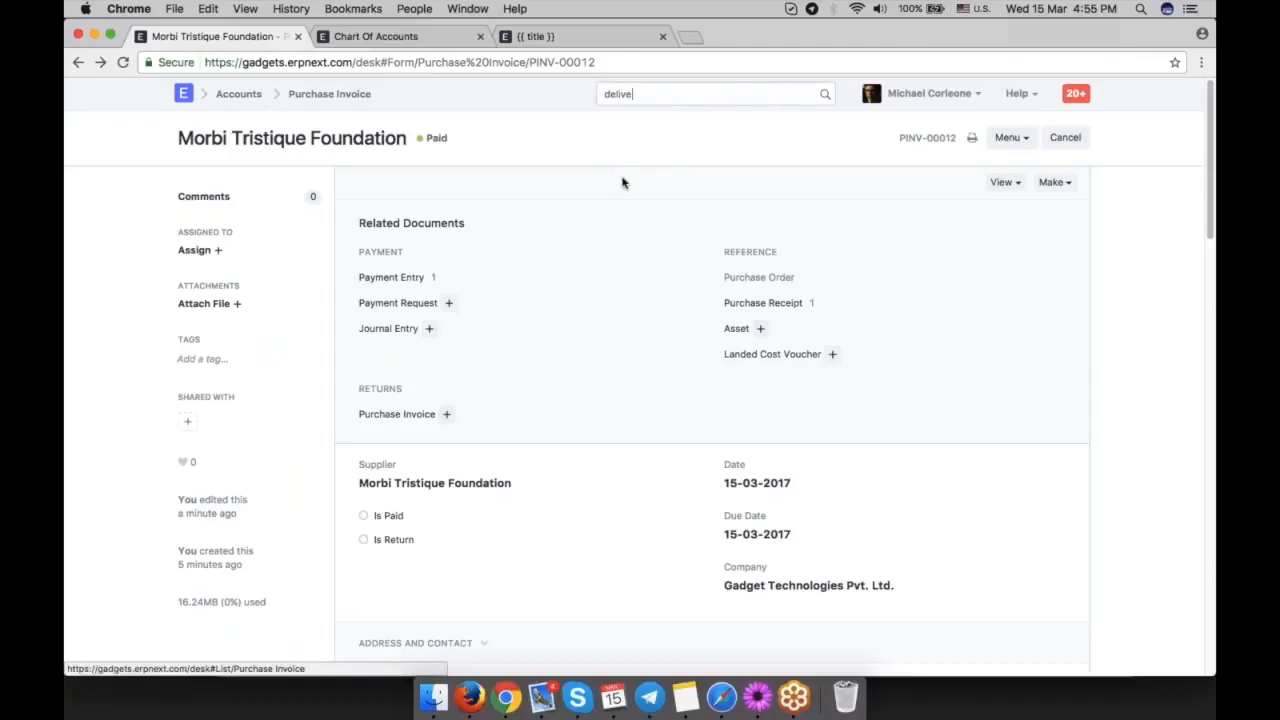
click(240, 93)
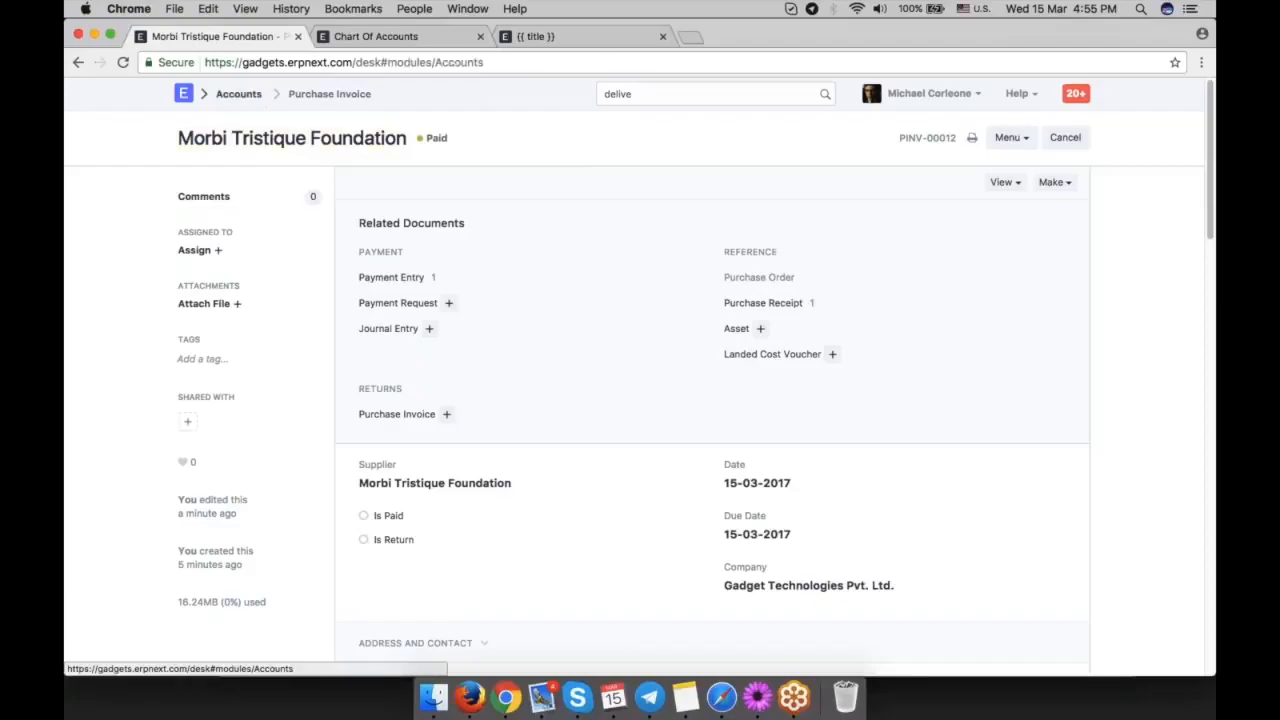
click(205, 350)
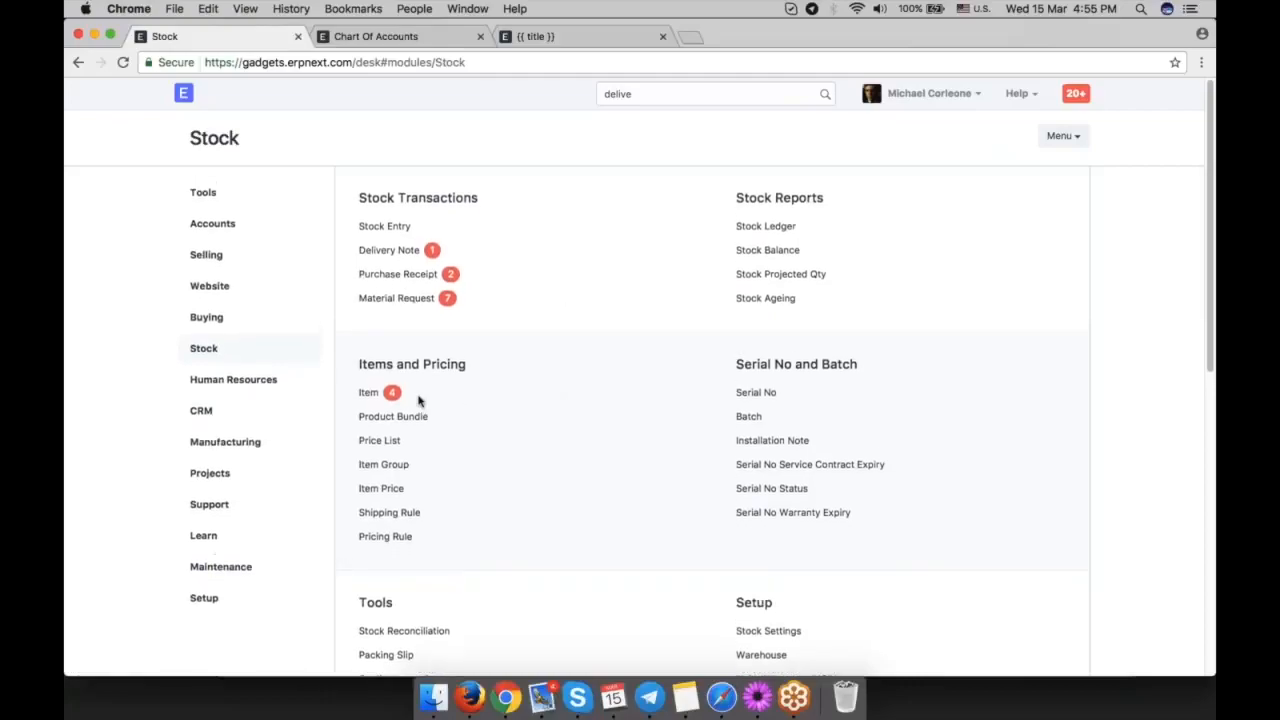
click(389, 250)
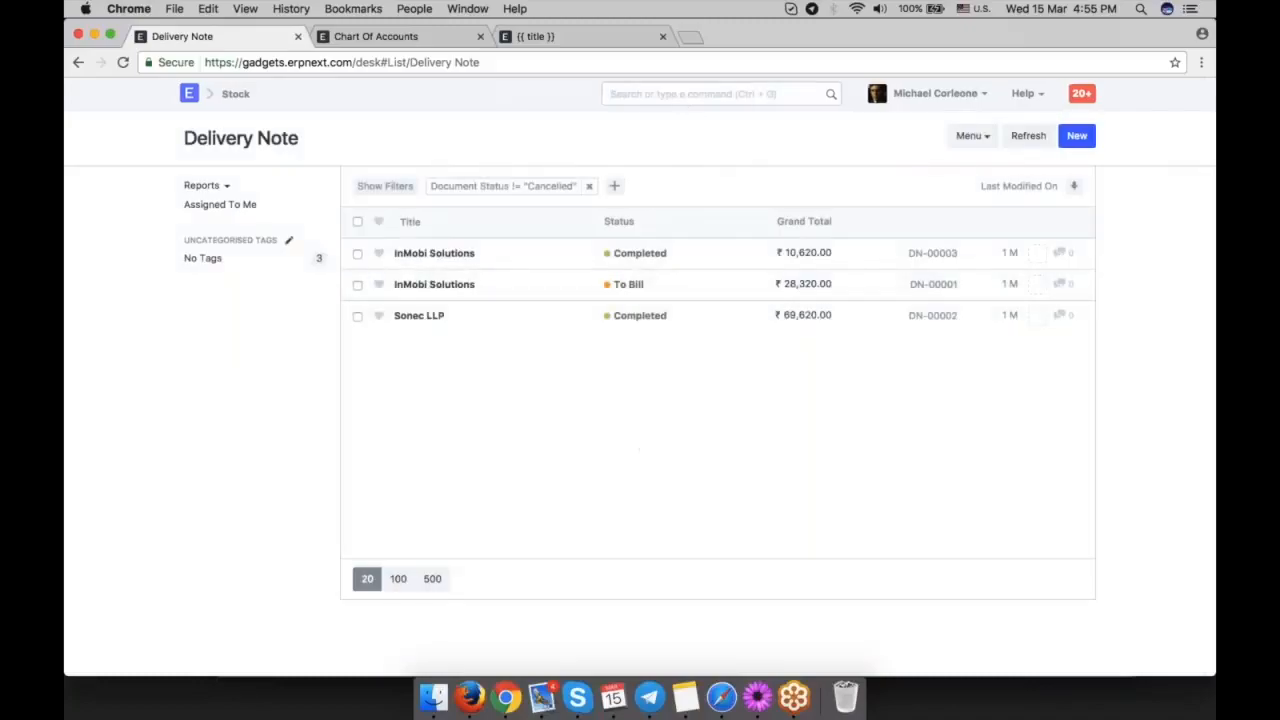
Create a new delivery note for the customer Fermentum Metus Aenean Inc.
click(1077, 135)
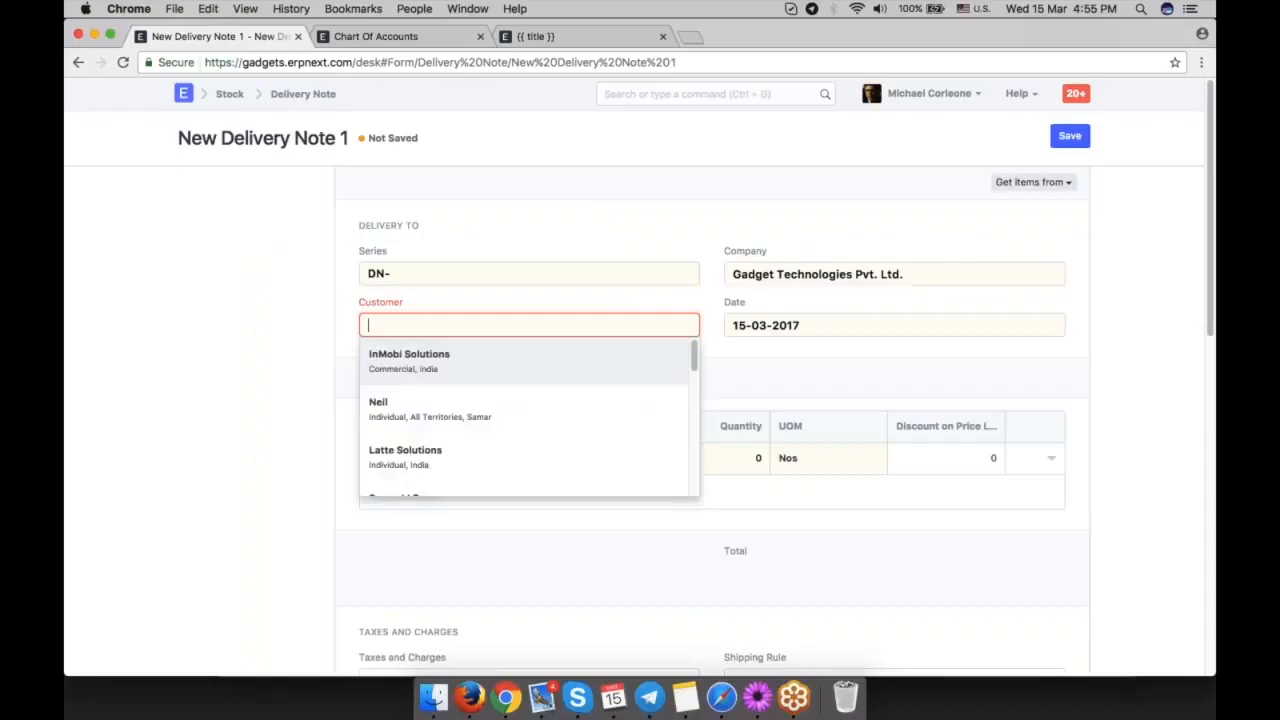
click(1030, 182)
click(945, 213)
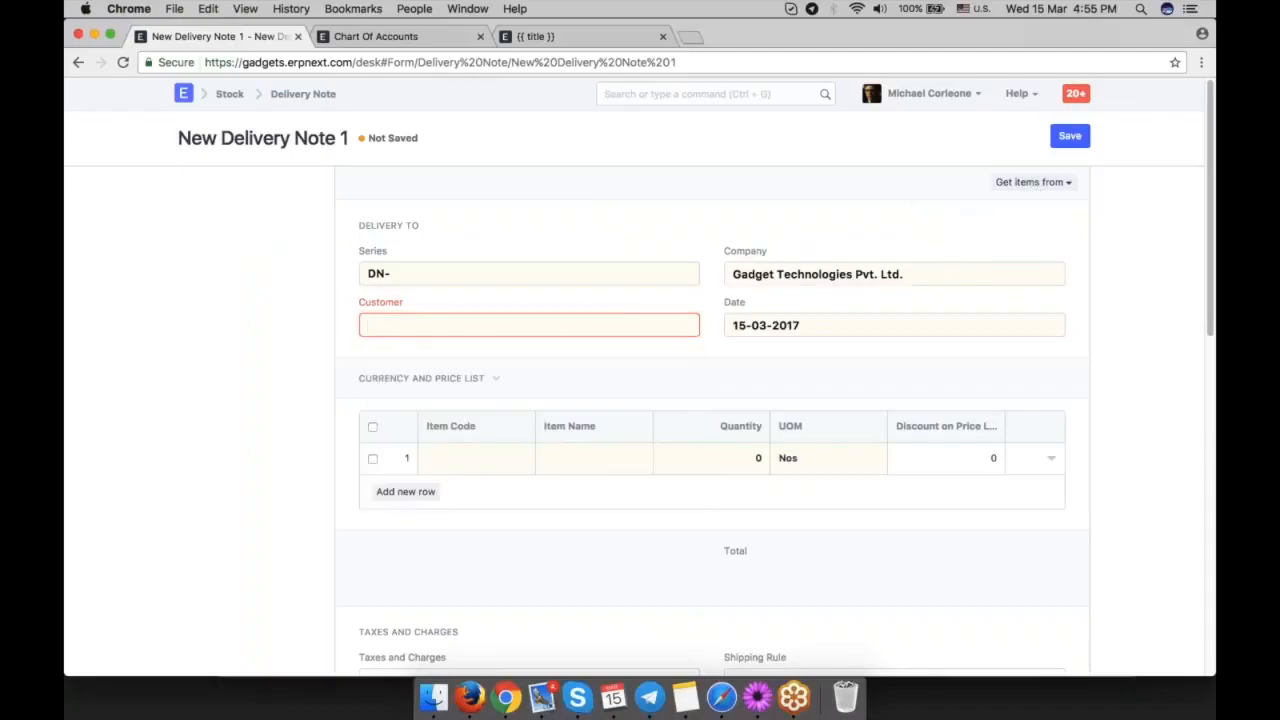
scroll(574, 456, down, 3)
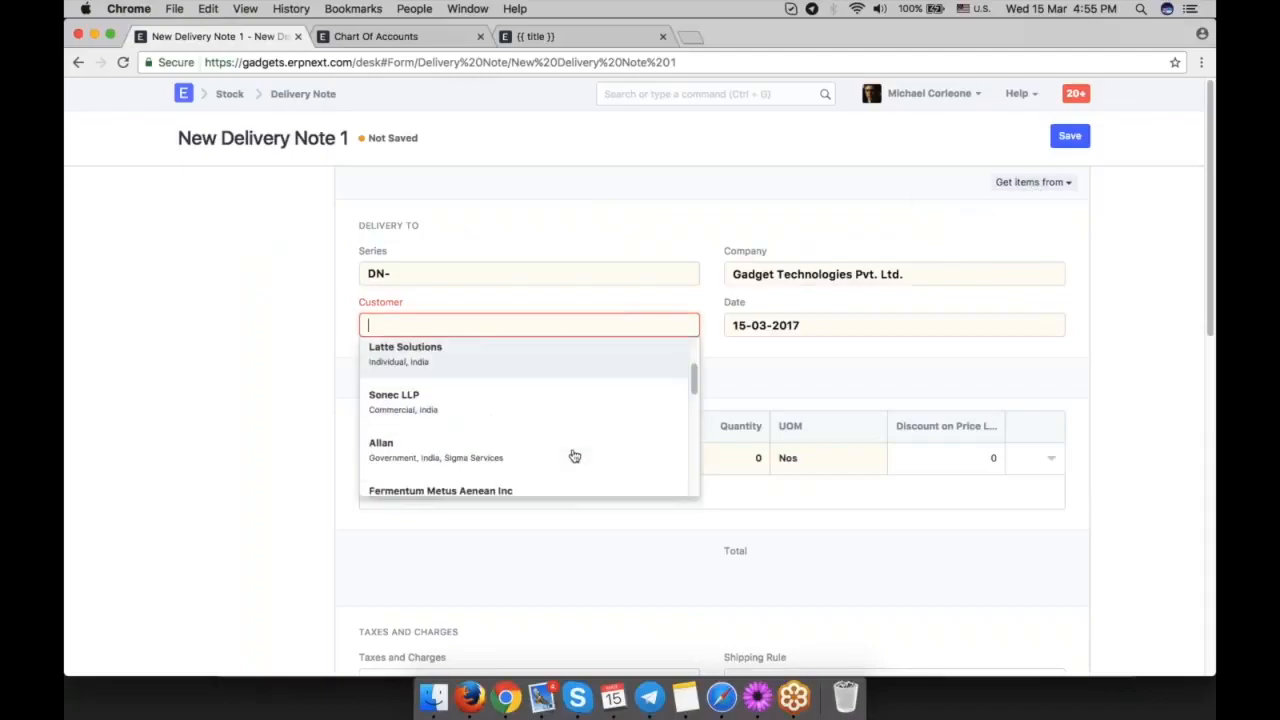
click(520, 391)
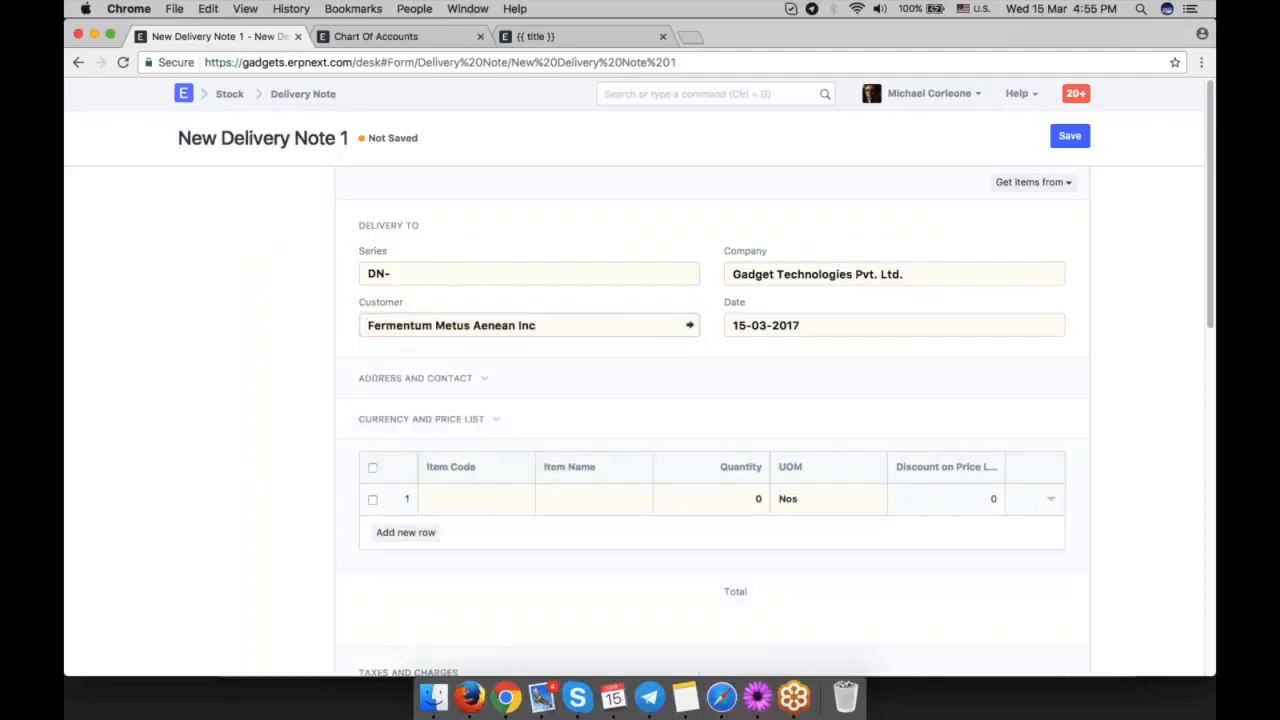
Add the Motherboard item to the delivery note's first row with a quantity of 10.
click(470, 408)
text(moth)
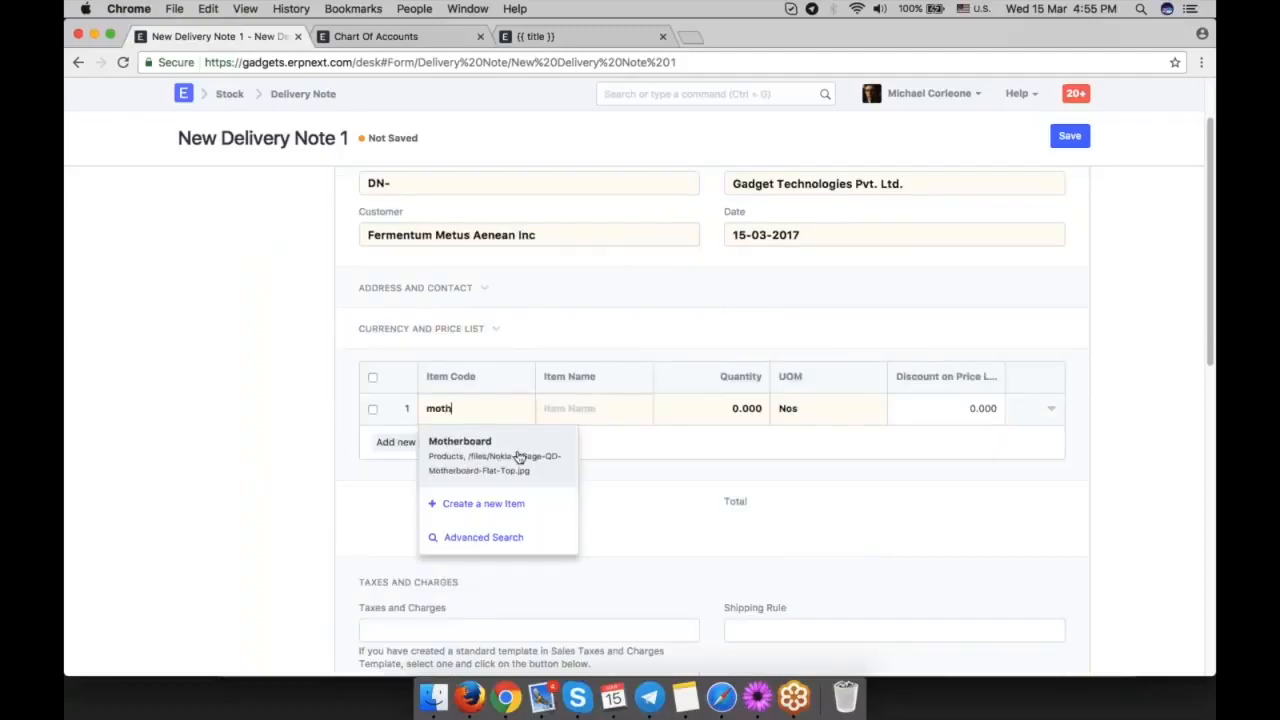
click(522, 456)
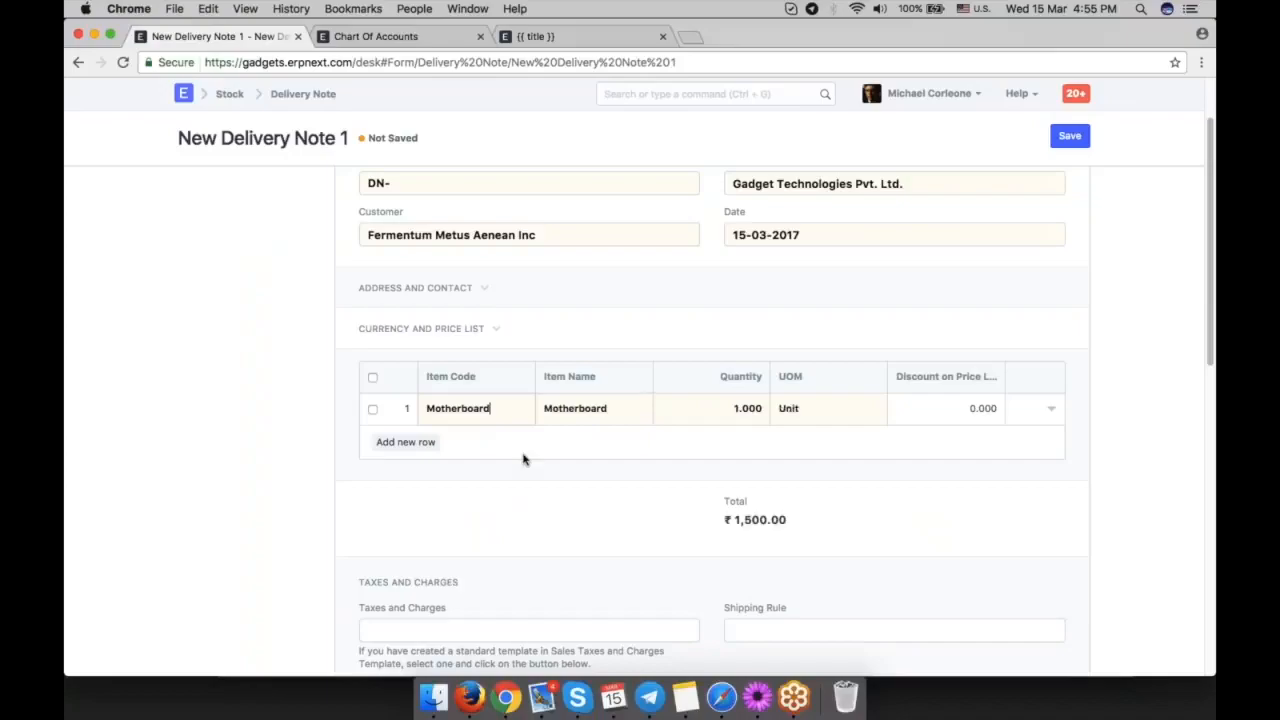
click(745, 408)
text(10)
click(630, 527)
scroll(1050, 495, up, 1)
Open the Motherboard row's details, set its rate to 18,000 INR, and close the row.
click(1051, 421)
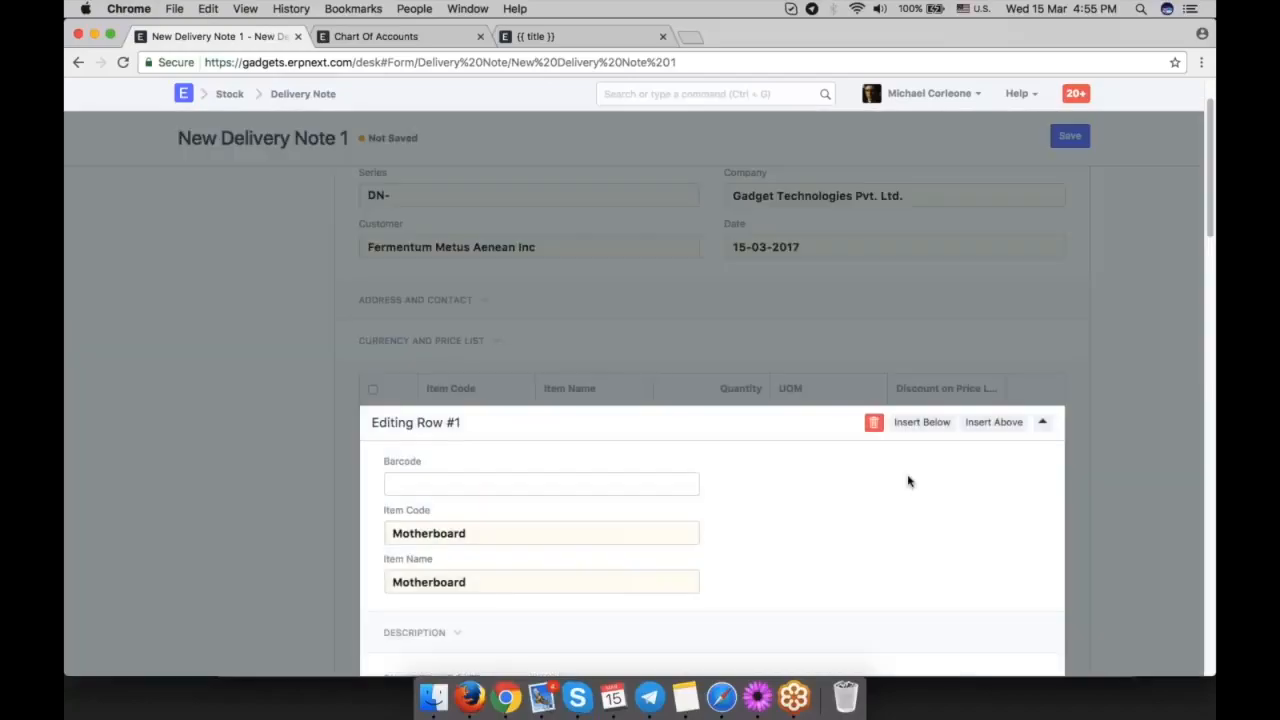
scroll(875, 483, down, 3)
click(580, 436)
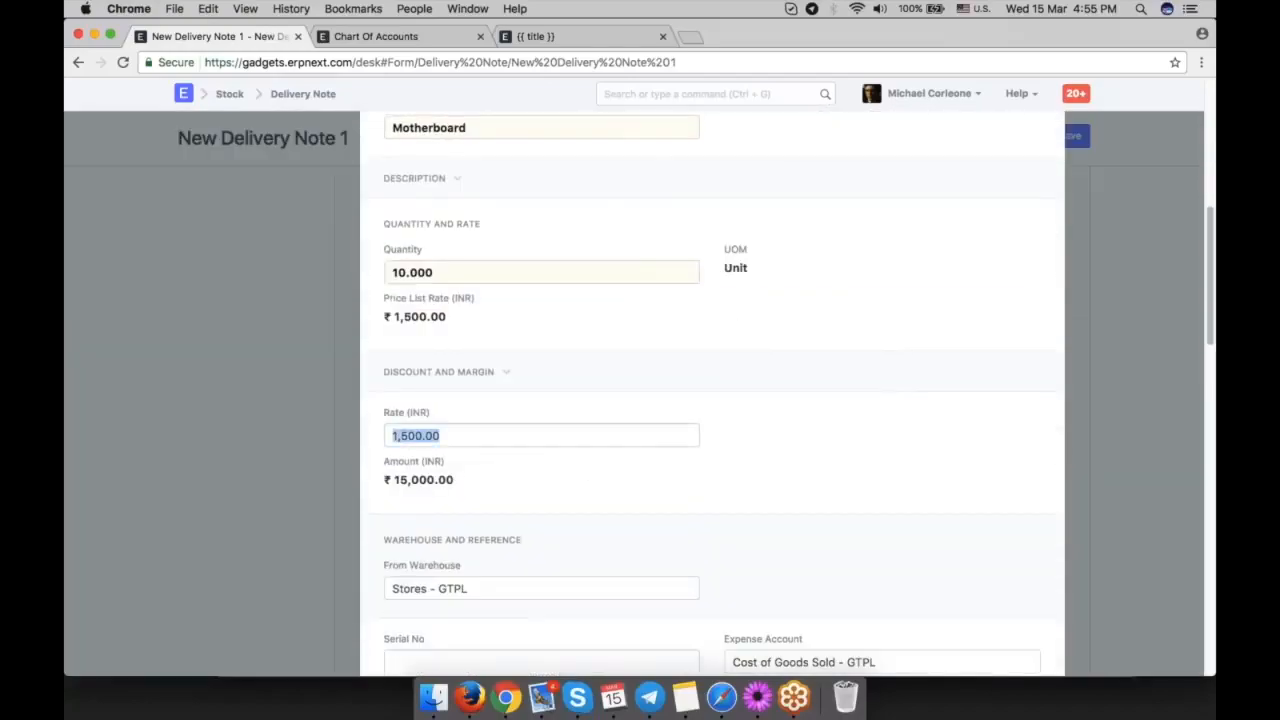
text(18,000)
click(758, 462)
scroll(1032, 465, down, 1)
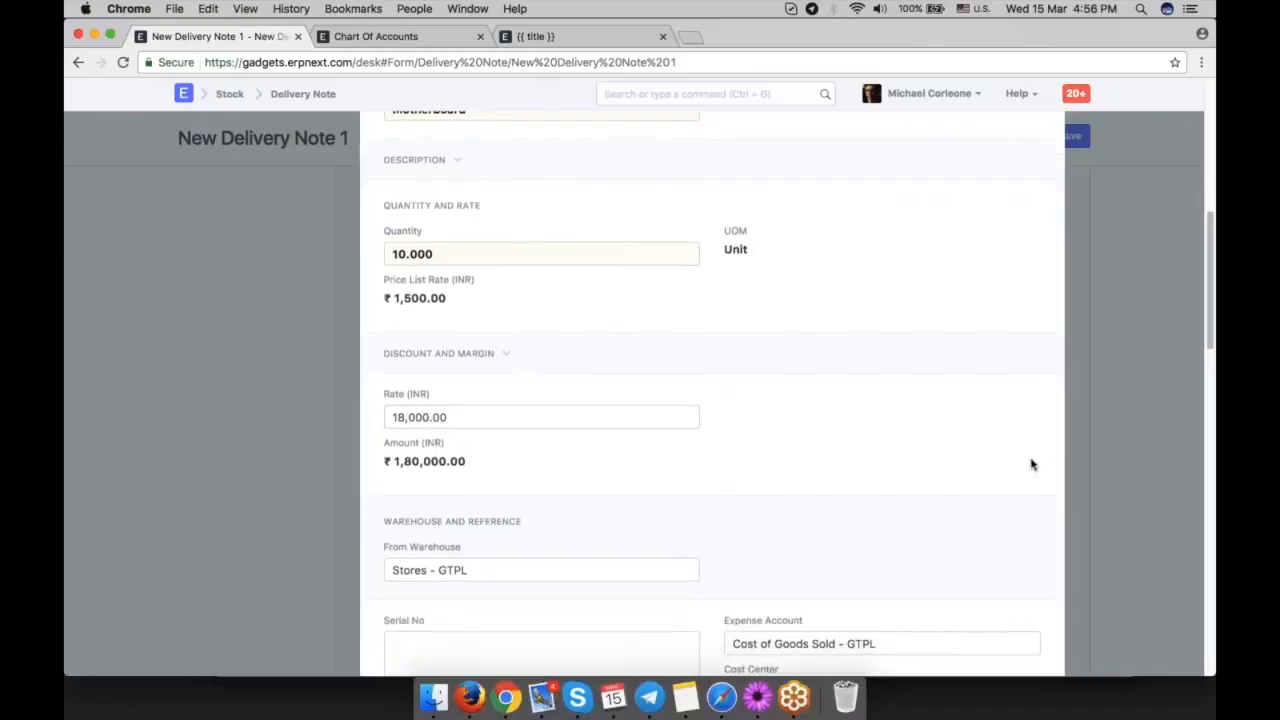
key(Escape)
Reopen the Motherboard row and clear its discount on the price list rate.
scroll(1032, 465, up, 2)
click(1051, 256)
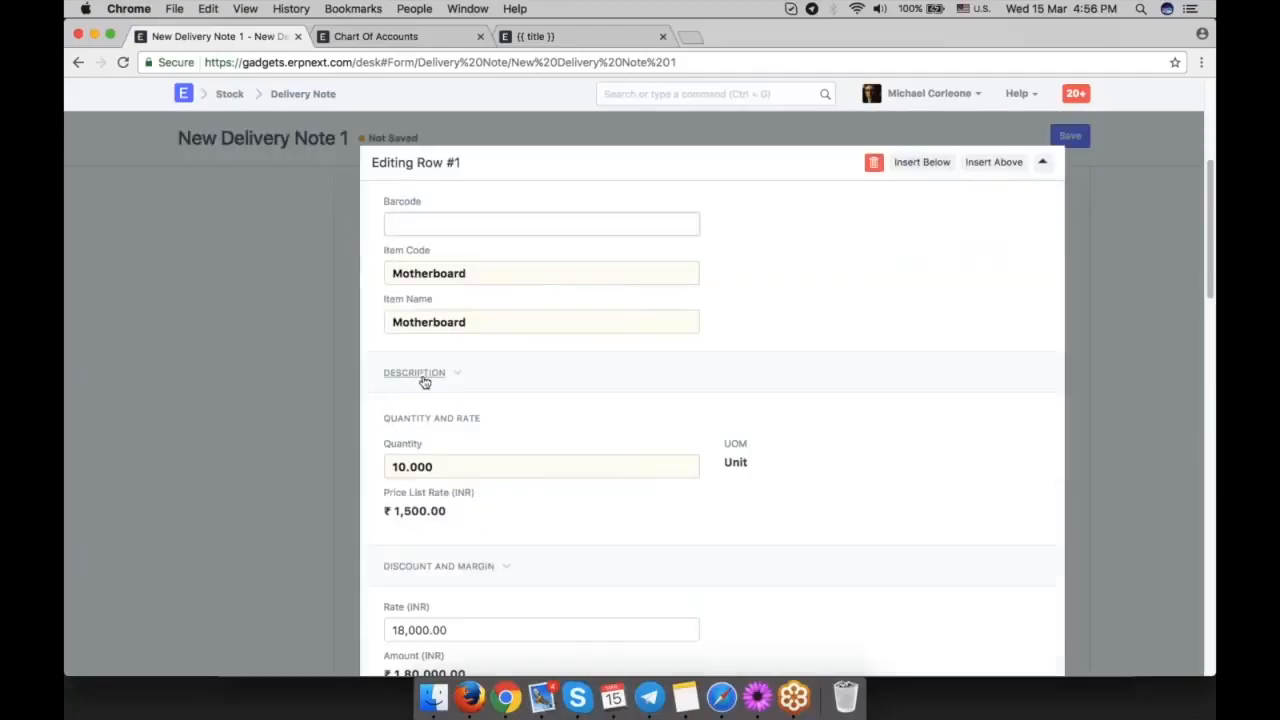
scroll(571, 517, down, 2)
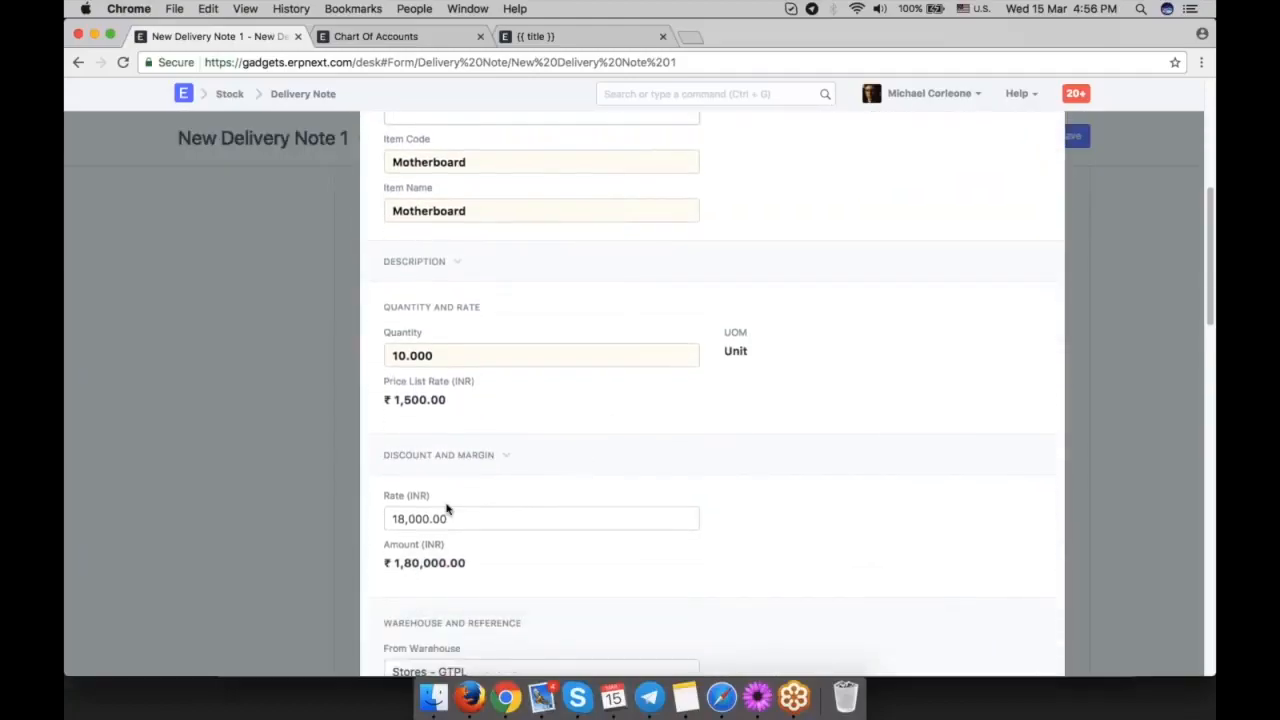
click(449, 457)
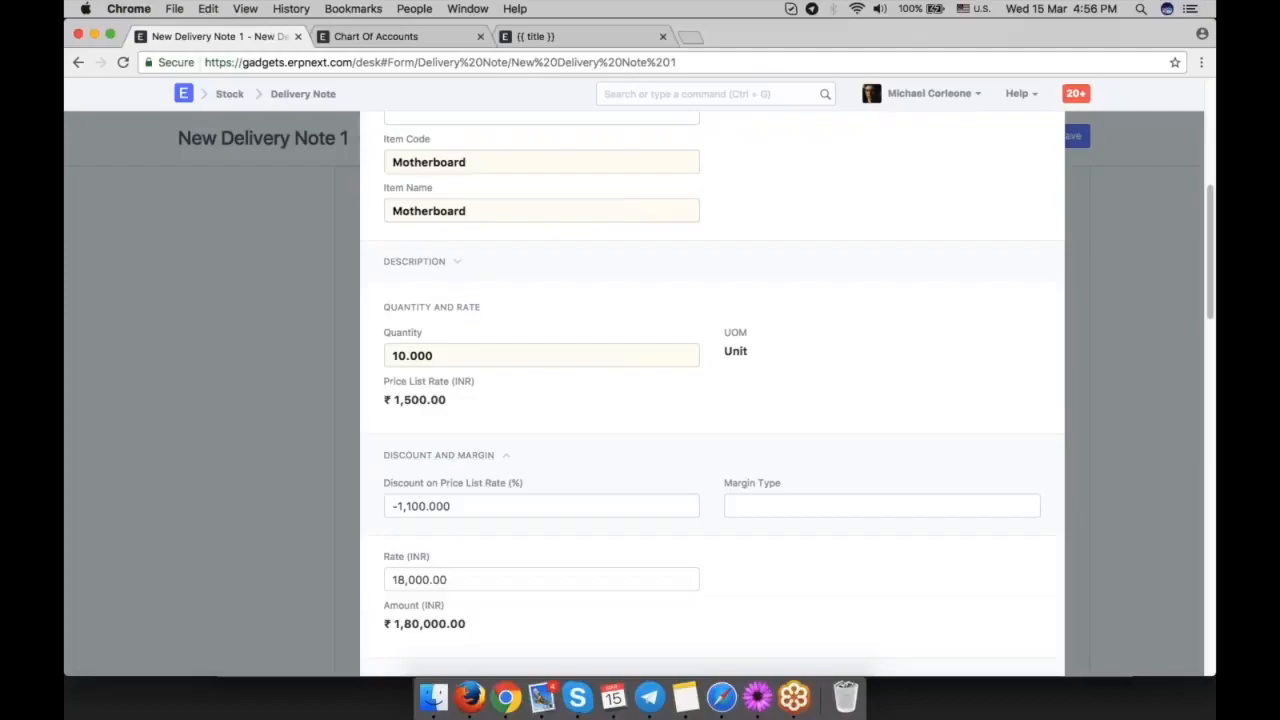
key(super+a)
key(BackSpace)
click(430, 463)
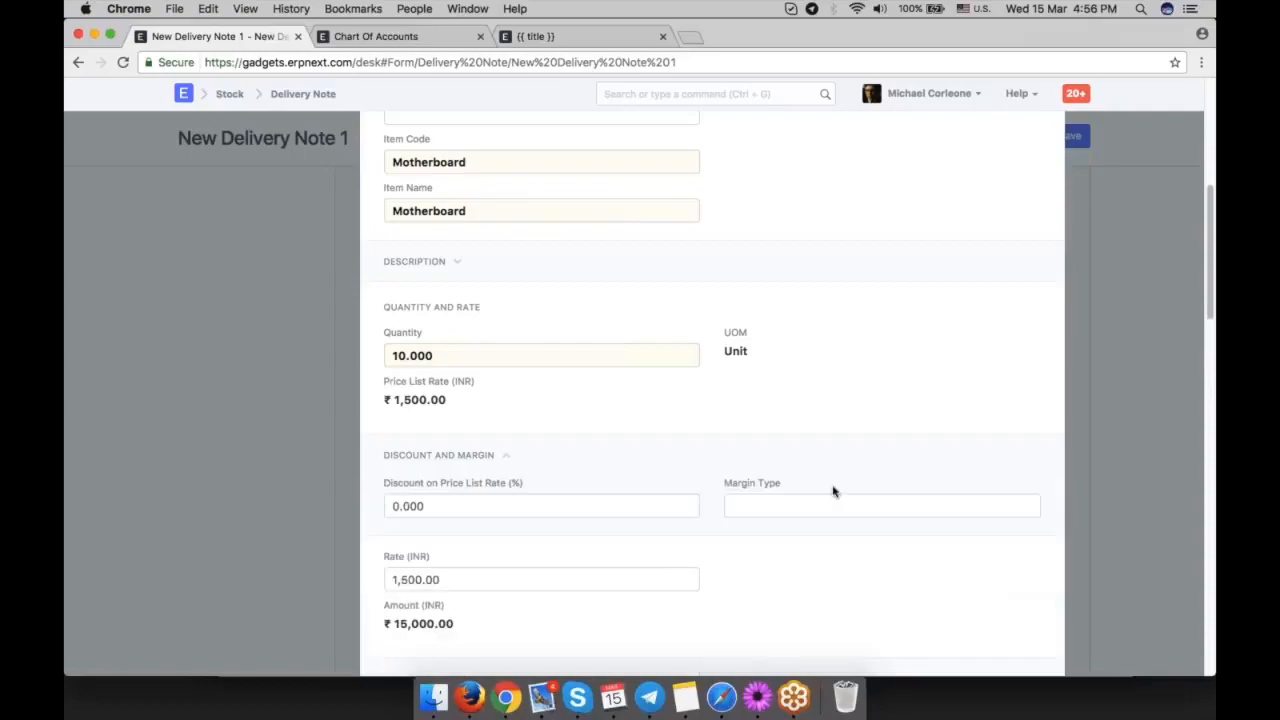
Apply a margin to the Motherboard row that brings its rate to 1,800 INR.
click(829, 514)
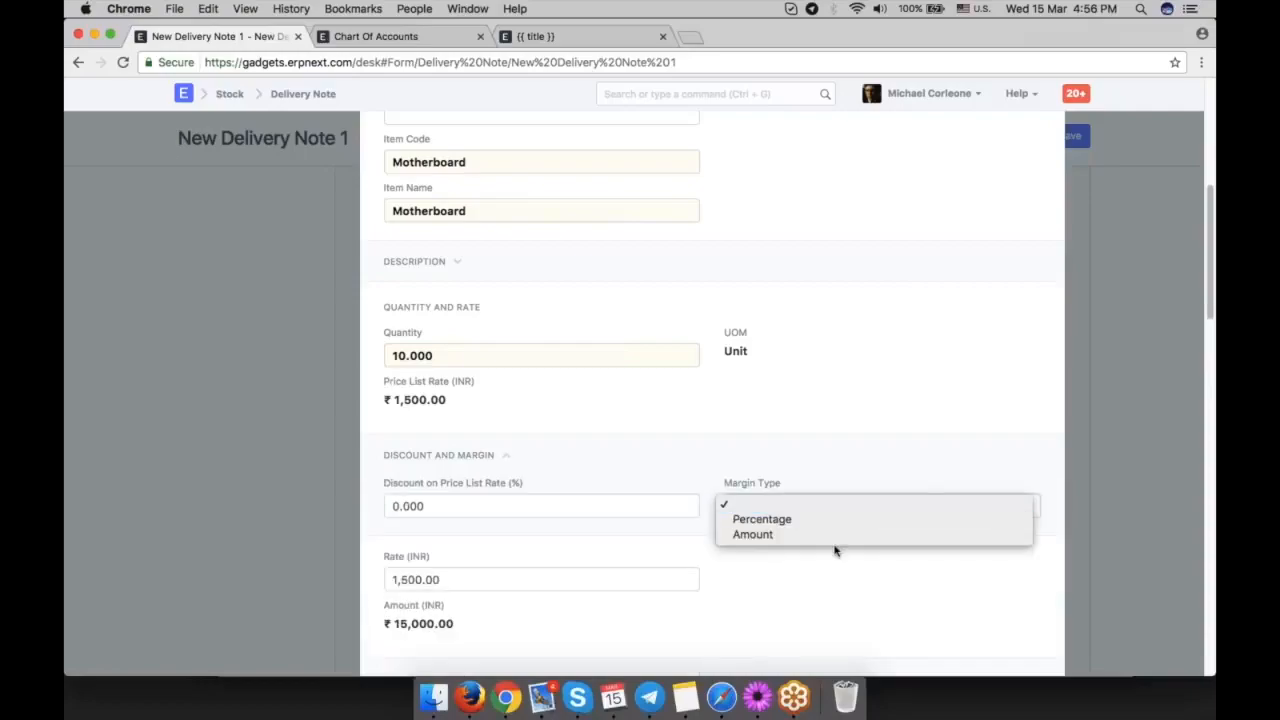
click(828, 551)
scroll(734, 546, down, 1)
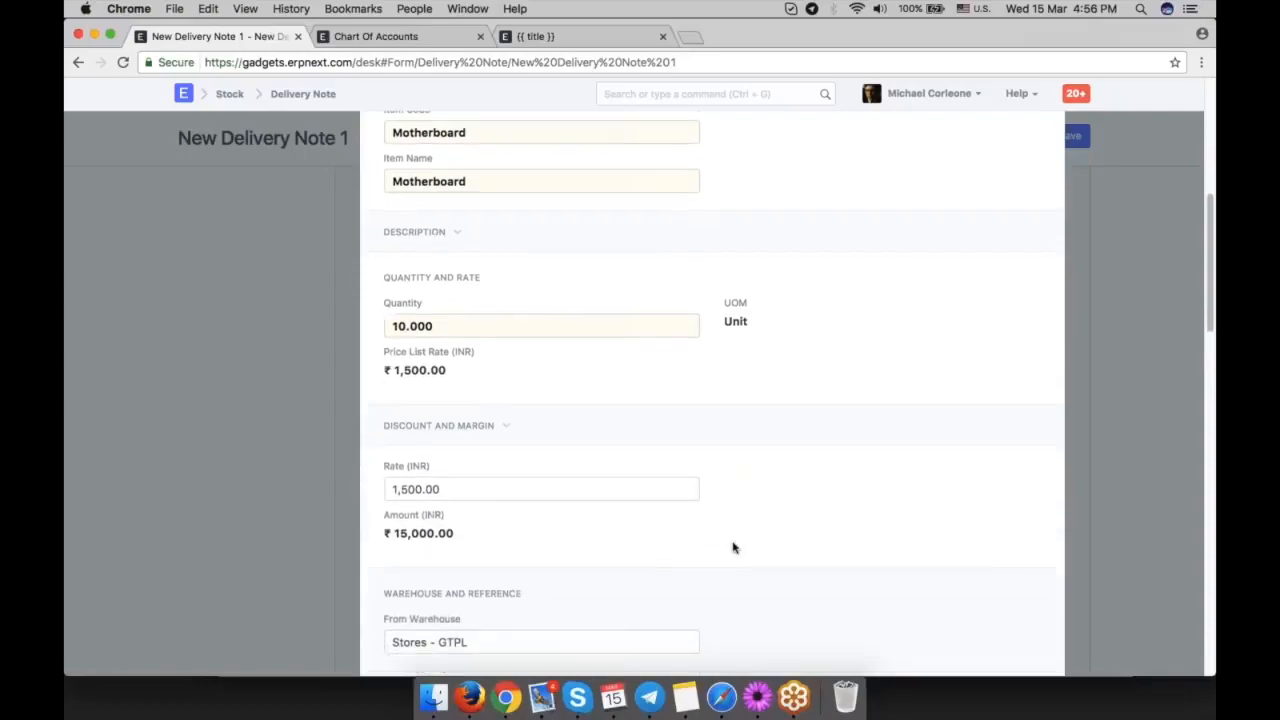
click(439, 426)
click(800, 525)
text(2)
click(459, 427)
click(459, 427)
scroll(657, 517, down, 1)
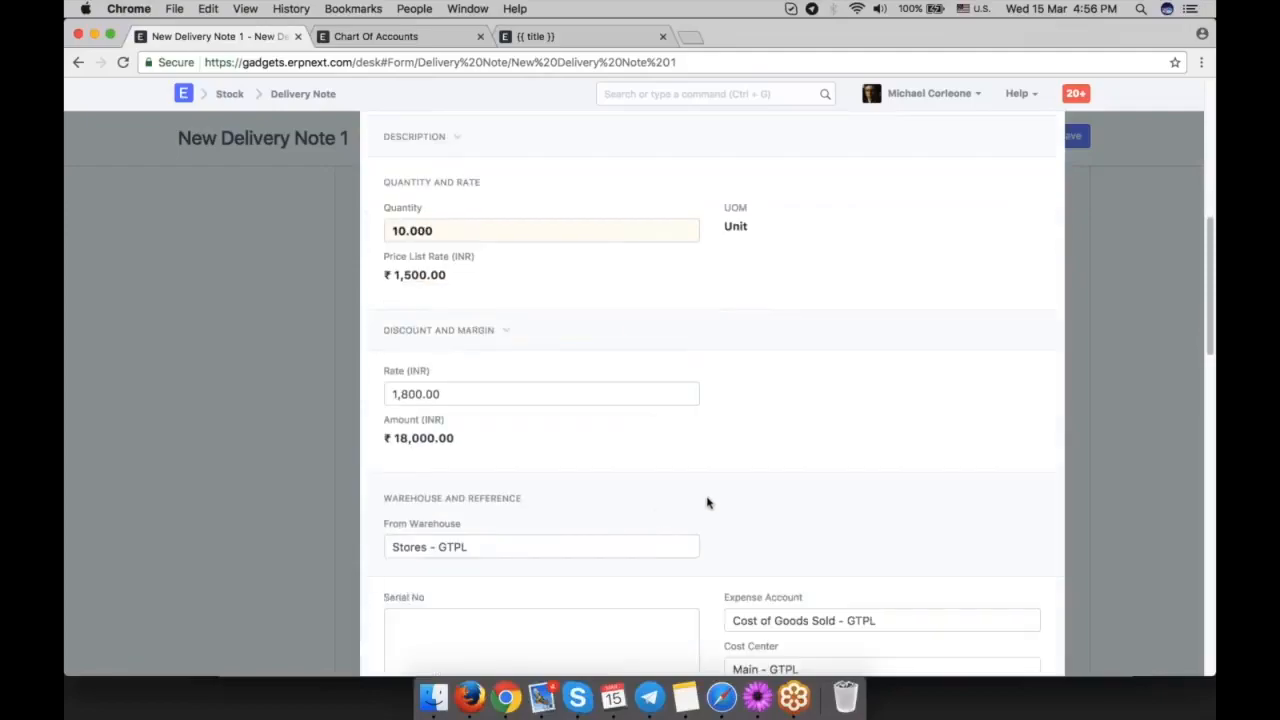
Review the Motherboard row's discount and margin settings and its rate, and close the row editor.
scroll(707, 503, up, 1)
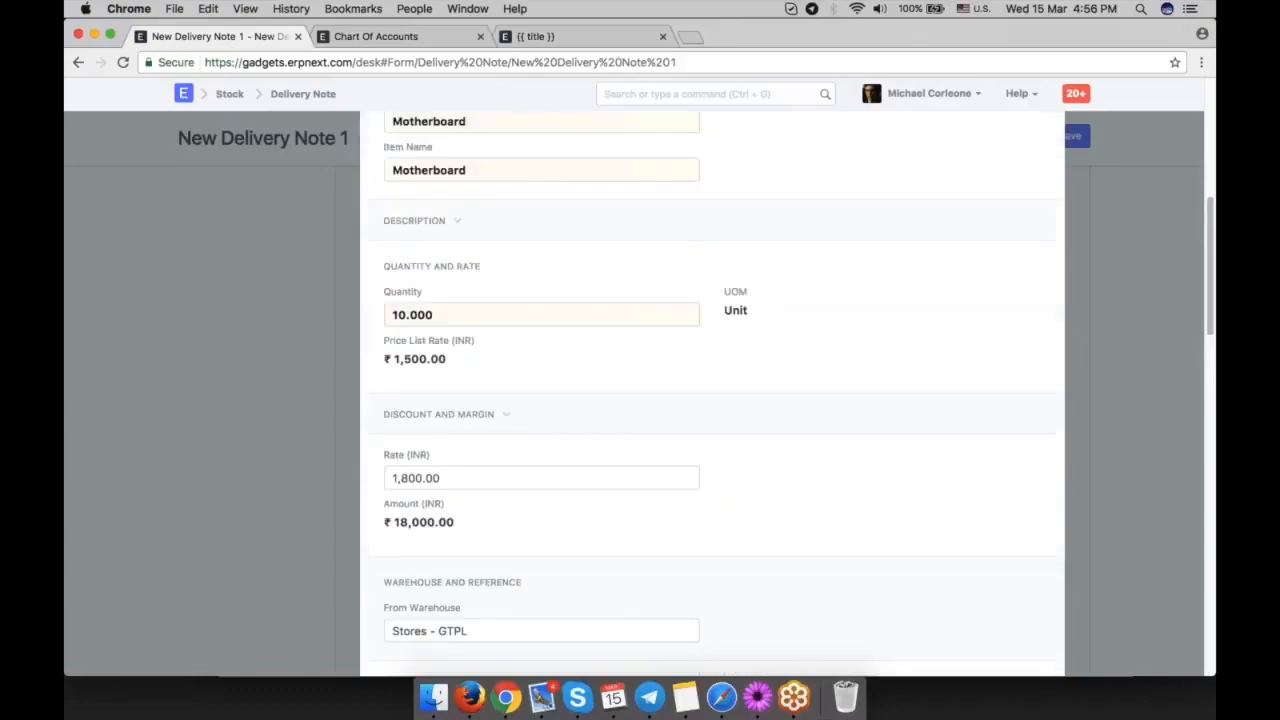
click(423, 418)
click(424, 417)
double_click(415, 478)
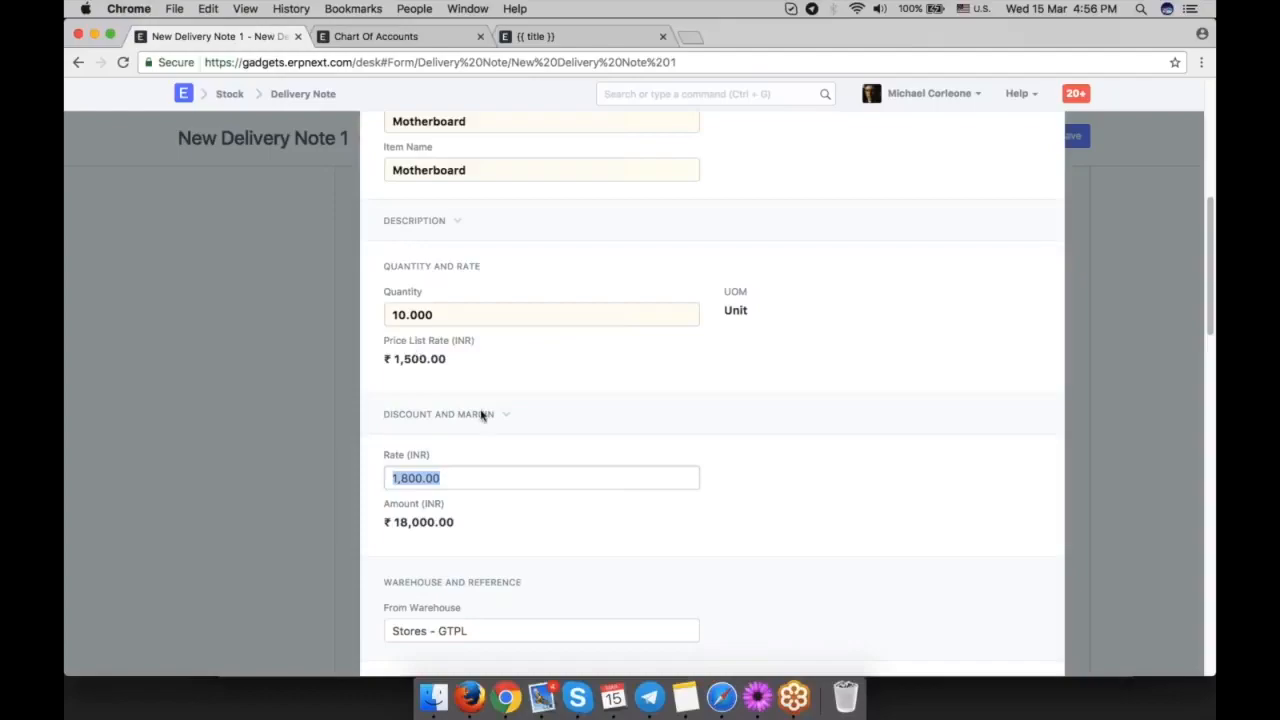
click(1082, 484)
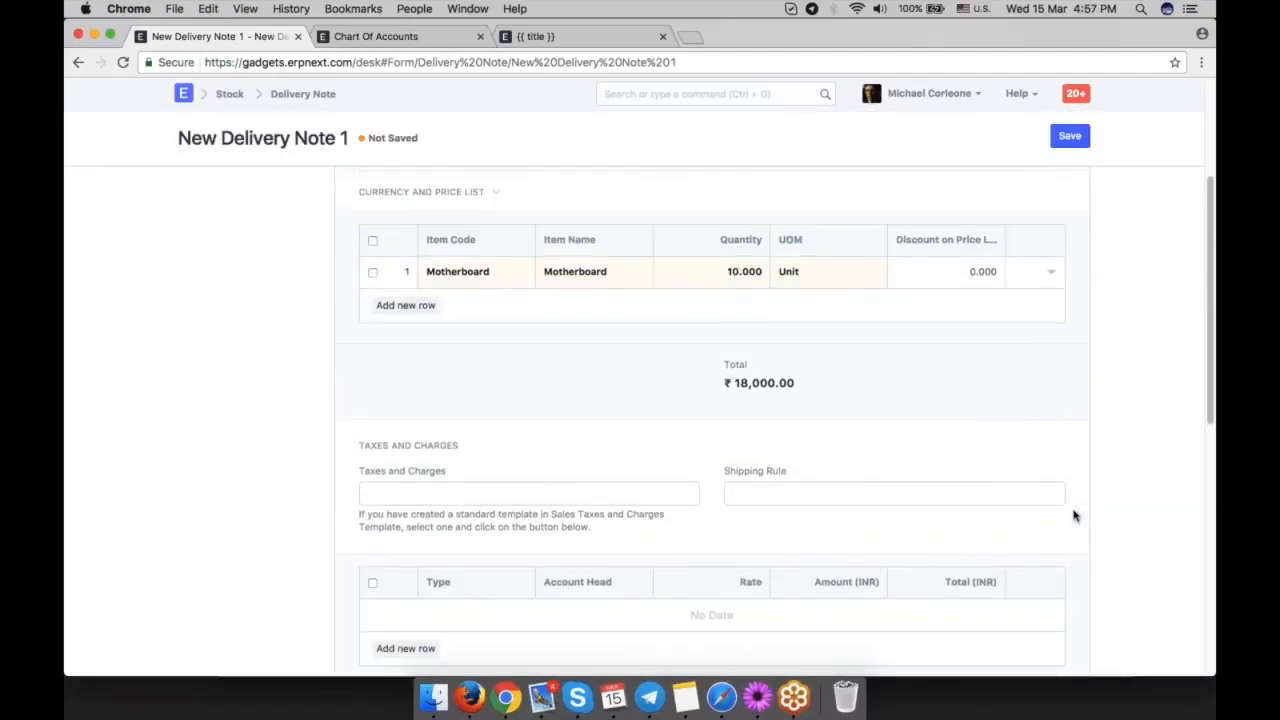
Apply the GST 18 - GTPL taxes and charges template to the delivery note and save it as a draft.
scroll(820, 491, down, 2)
click(497, 406)
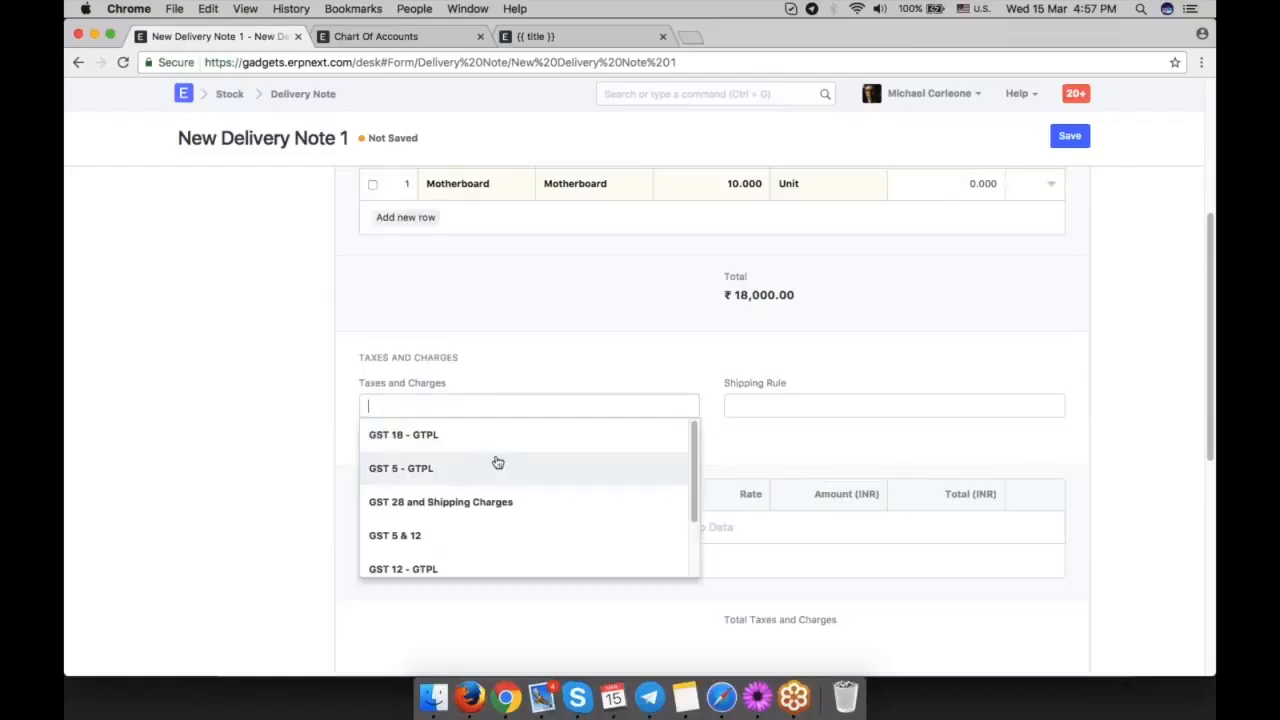
click(490, 437)
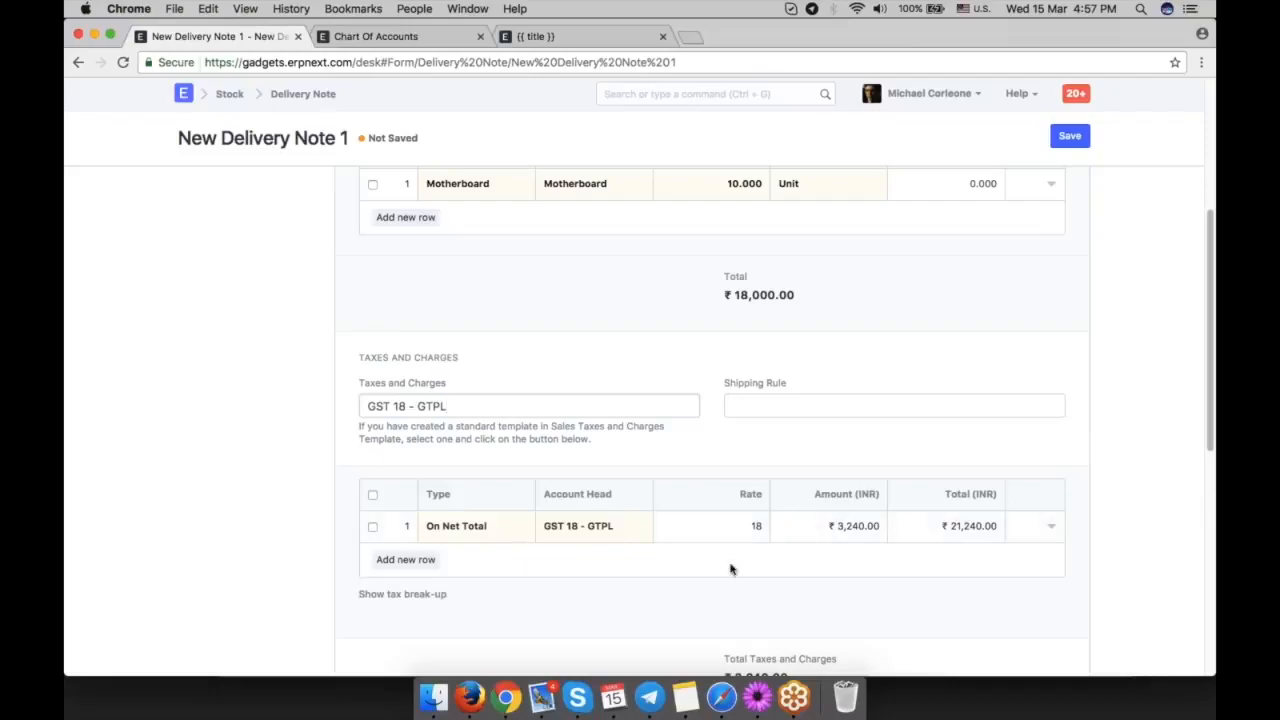
scroll(731, 566, down, 2)
scroll(929, 551, down, 5)
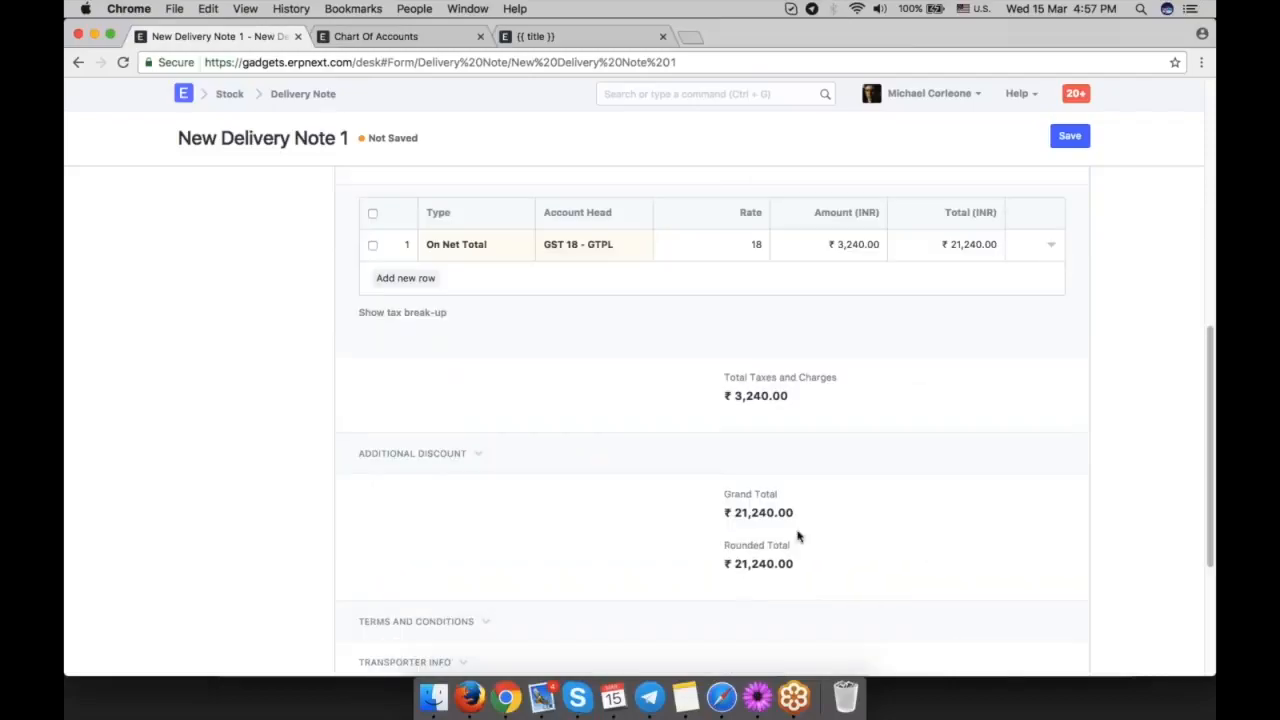
click(428, 455)
scroll(840, 529, up, 15)
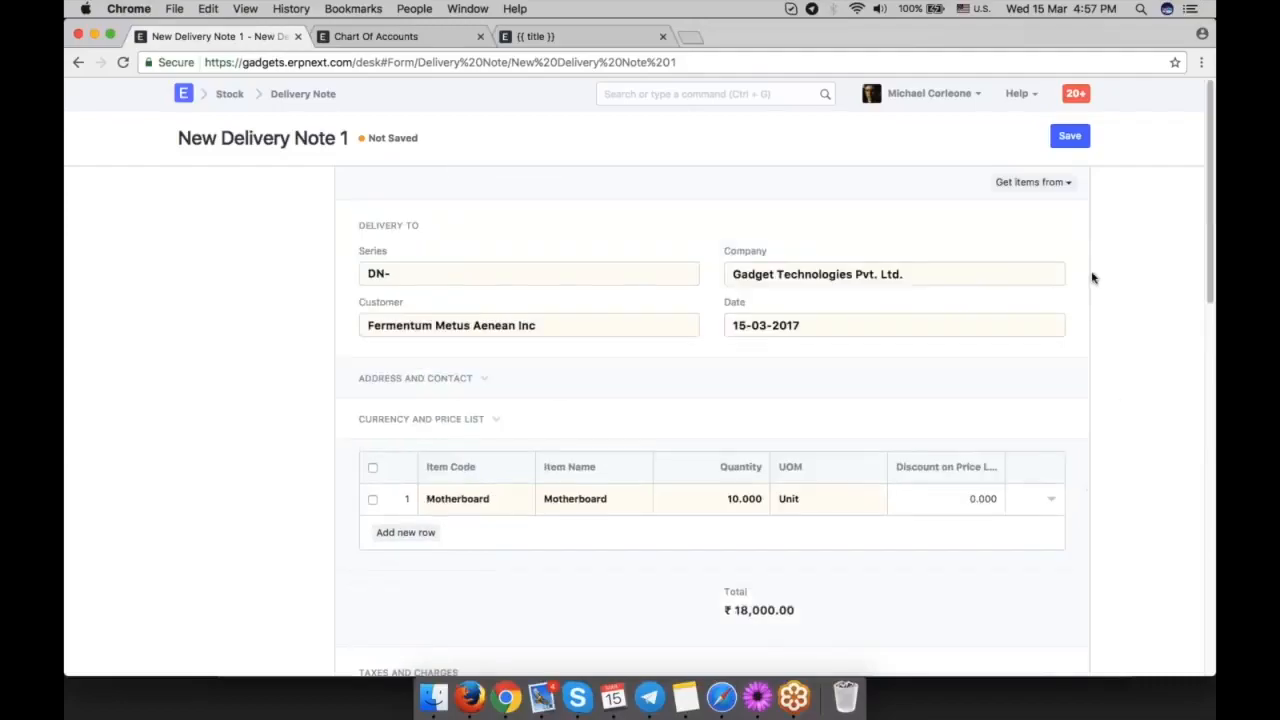
click(1072, 140)
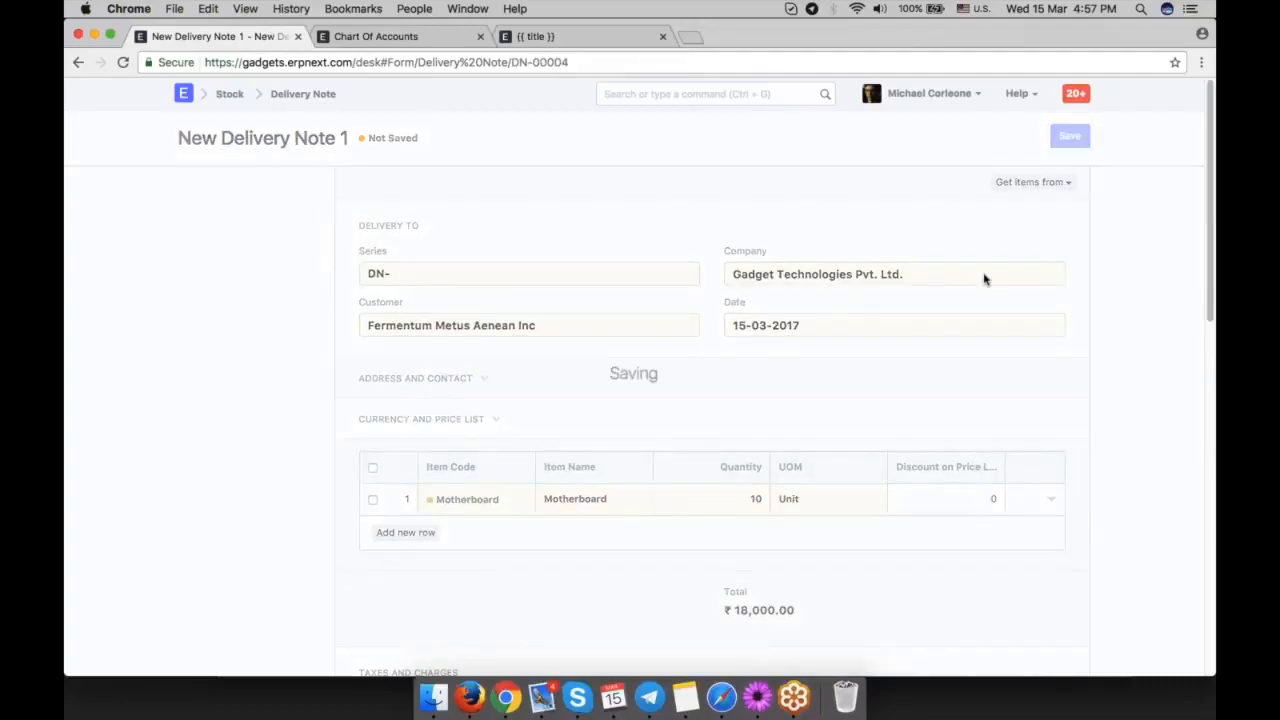
Open the saved Motherboard row and examine its expense account and cost center.
scroll(1049, 353, down, 8)
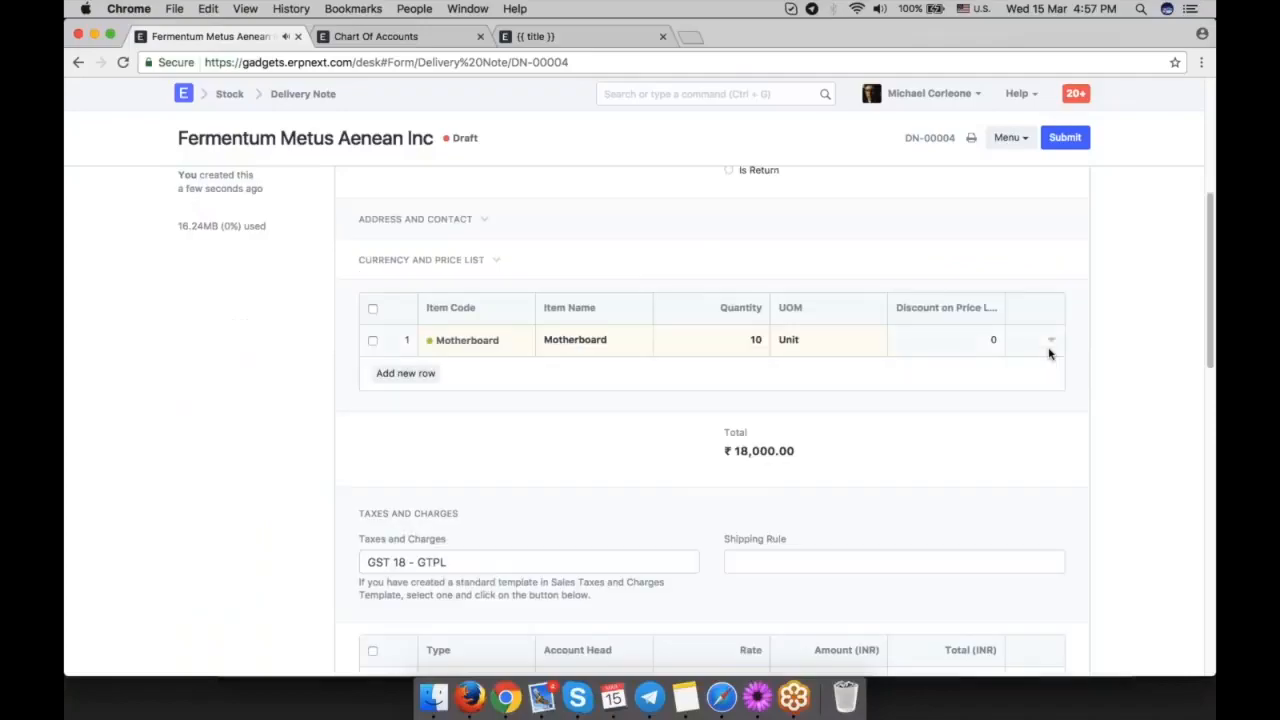
click(1051, 330)
scroll(860, 404, down, 8)
scroll(860, 404, down, 5)
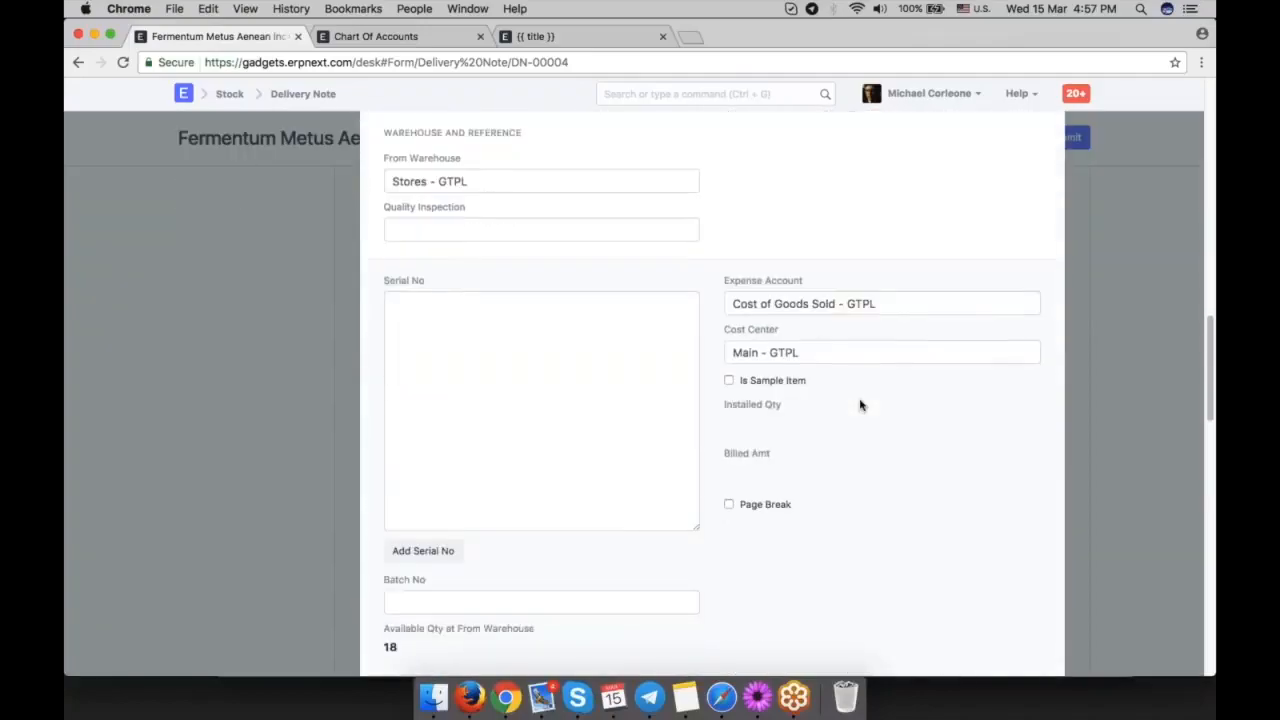
drag(905, 303, 730, 303)
drag(814, 353, 731, 352)
click(902, 440)
Examine the Motherboard quantity available at the source warehouse.
scroll(902, 440, down, 3)
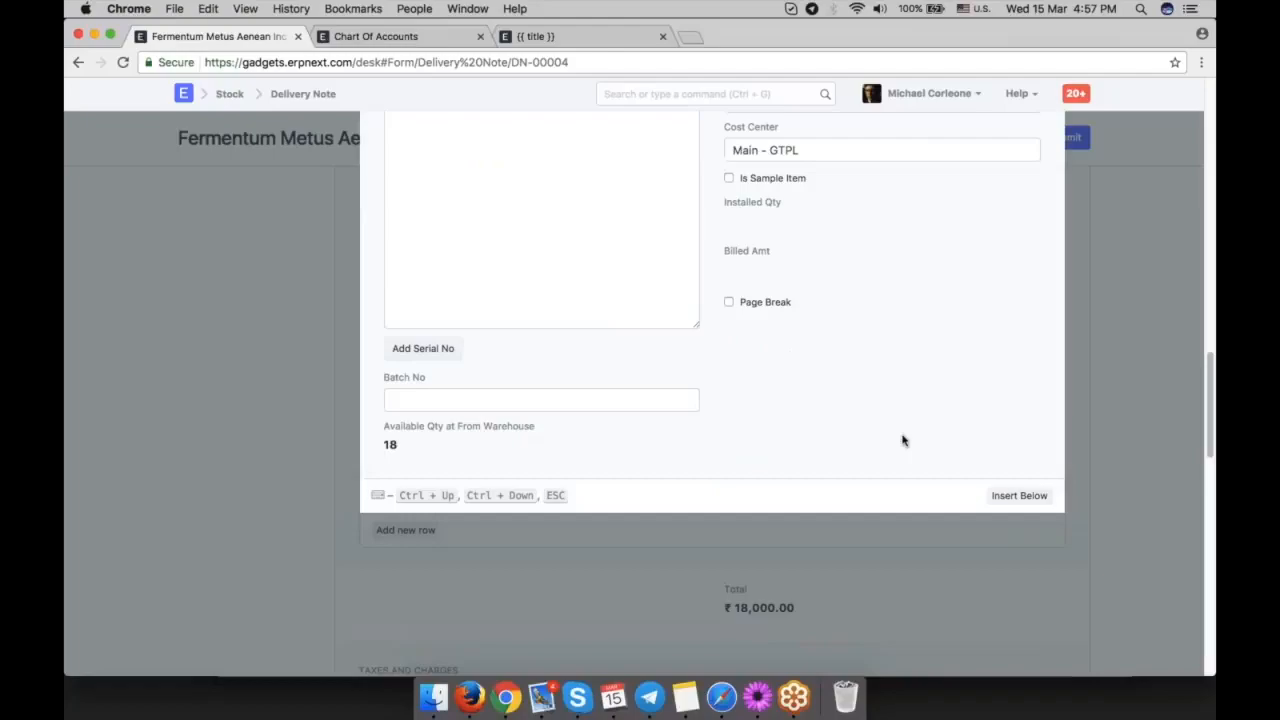
drag(398, 444, 382, 443)
click(514, 458)
drag(402, 446, 385, 435)
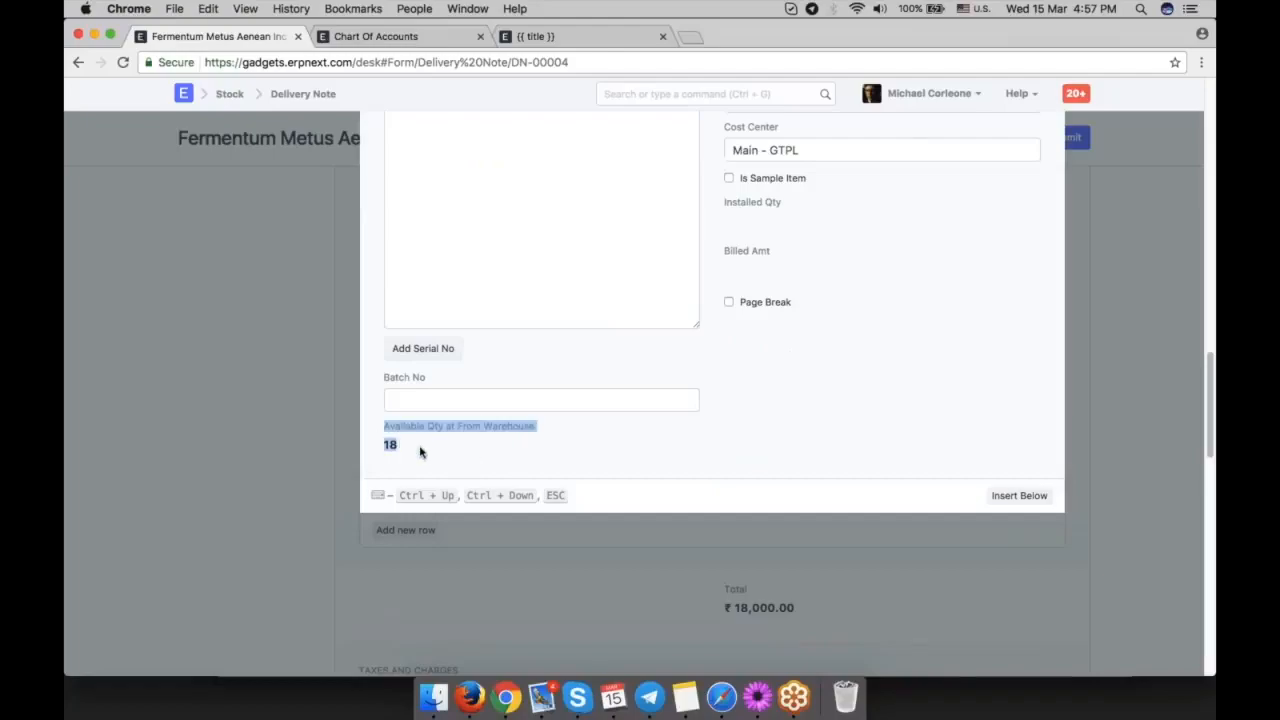
click(586, 452)
Review the Motherboard row's quantity, price list rate, amounts, and source warehouse against its expense account.
scroll(798, 429, up, 8)
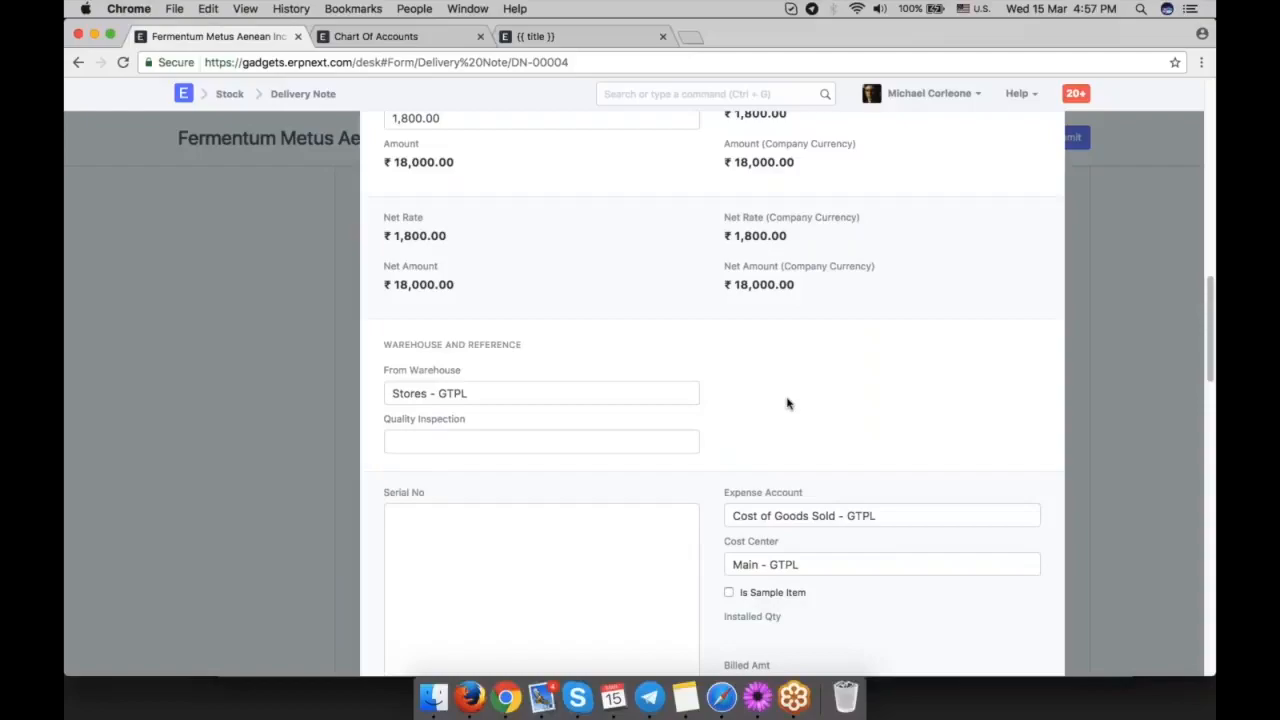
scroll(787, 403, up, 2)
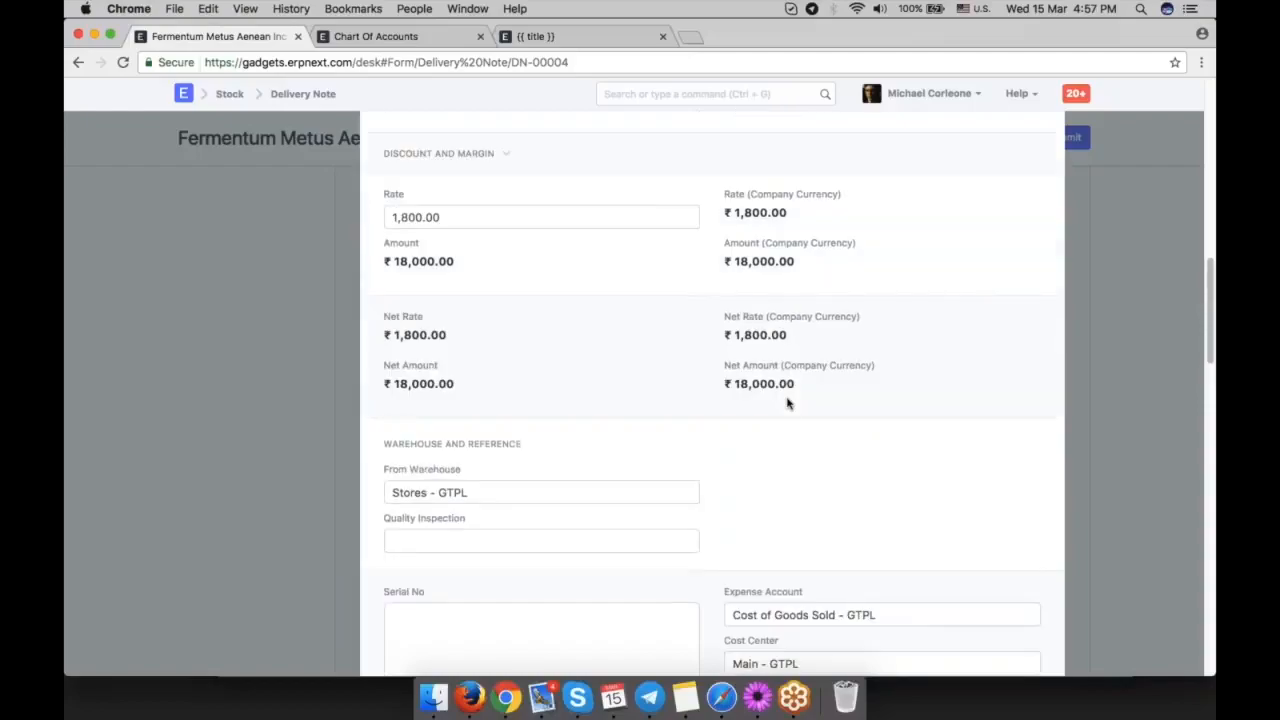
scroll(787, 403, up, 6)
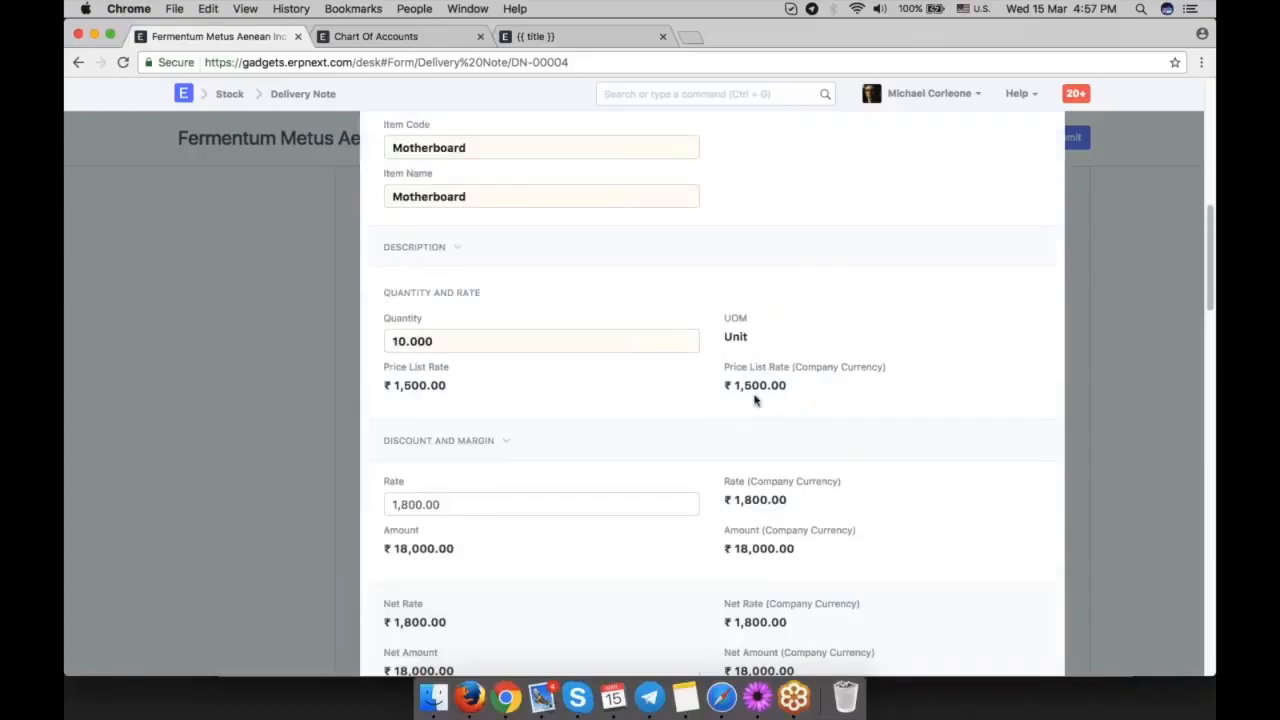
scroll(808, 403, down, 4)
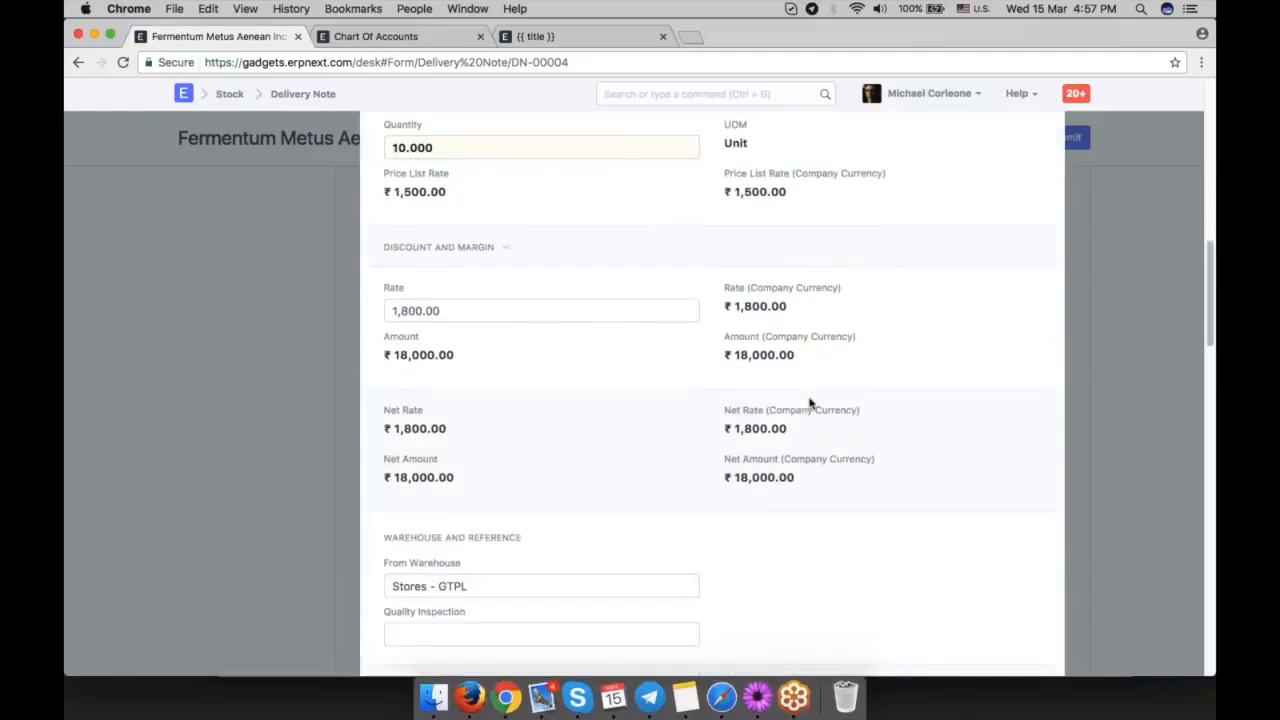
scroll(810, 403, down, 9)
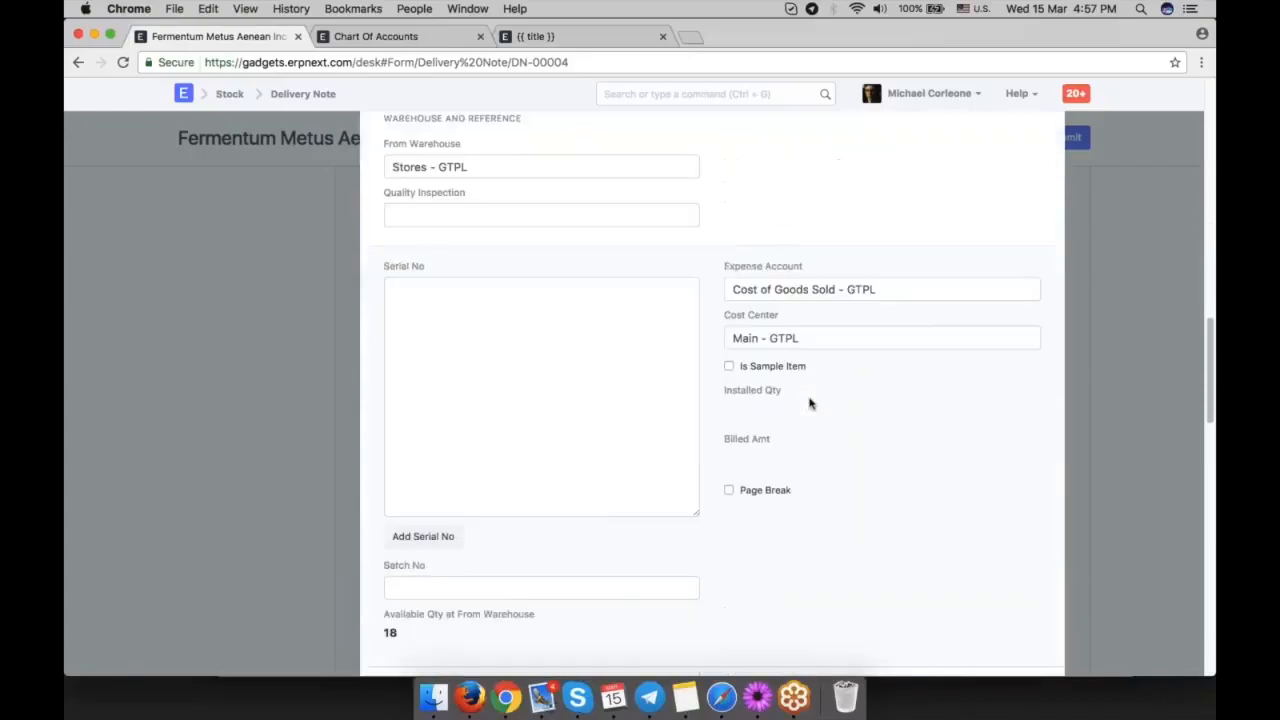
scroll(810, 403, up, 3)
scroll(810, 400, up, 14)
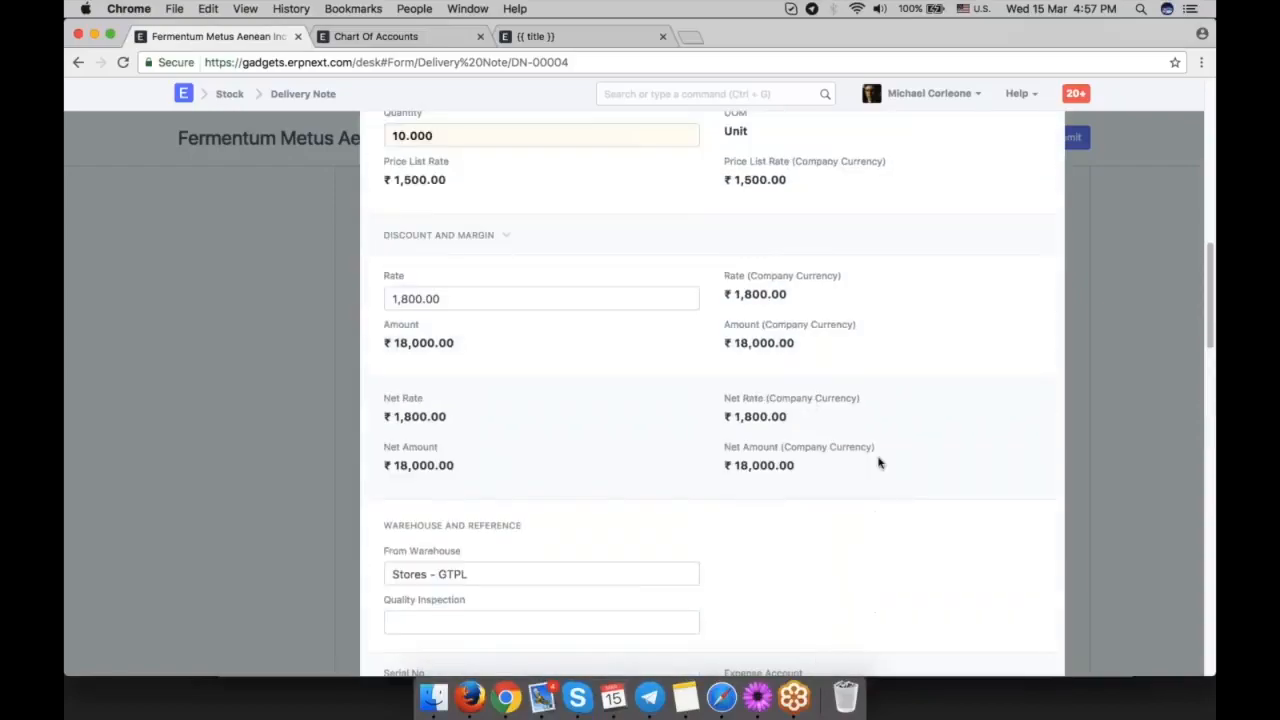
Close the row details and submit the delivery note, confirming the submission.
click(1102, 344)
click(1065, 137)
click(838, 114)
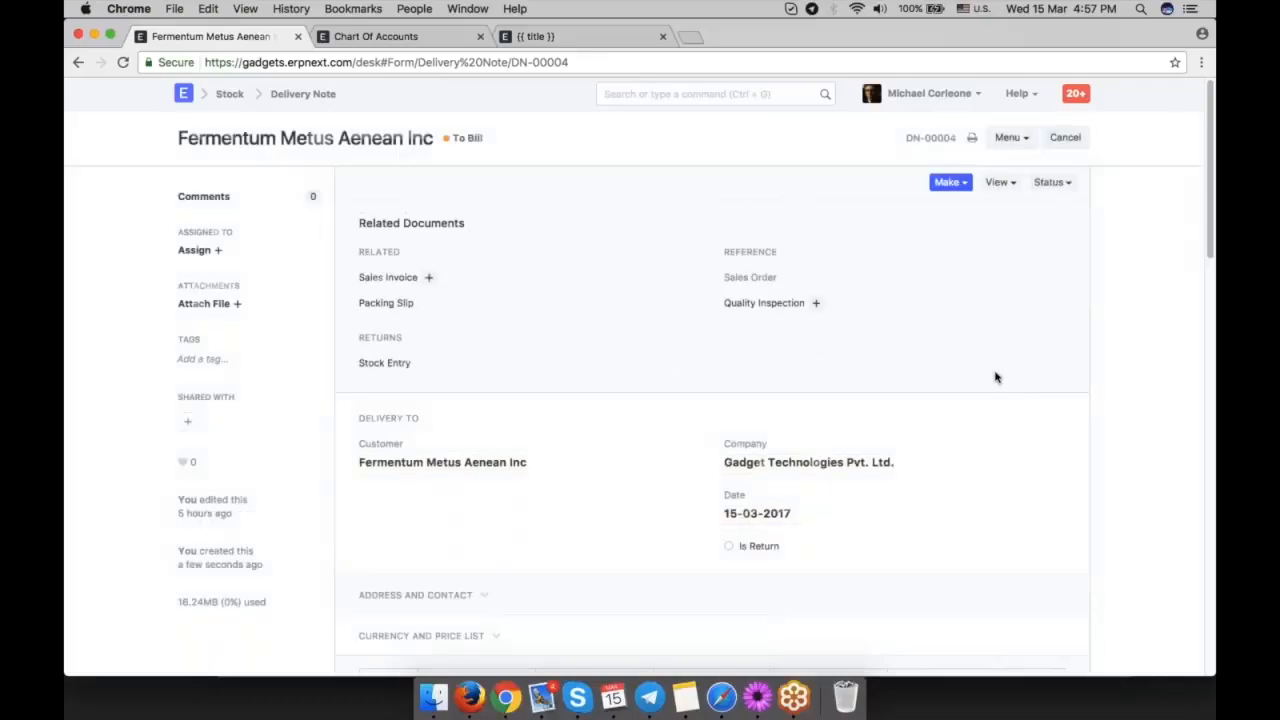
Open the accounting ledger for the submitted delivery note.
click(950, 182)
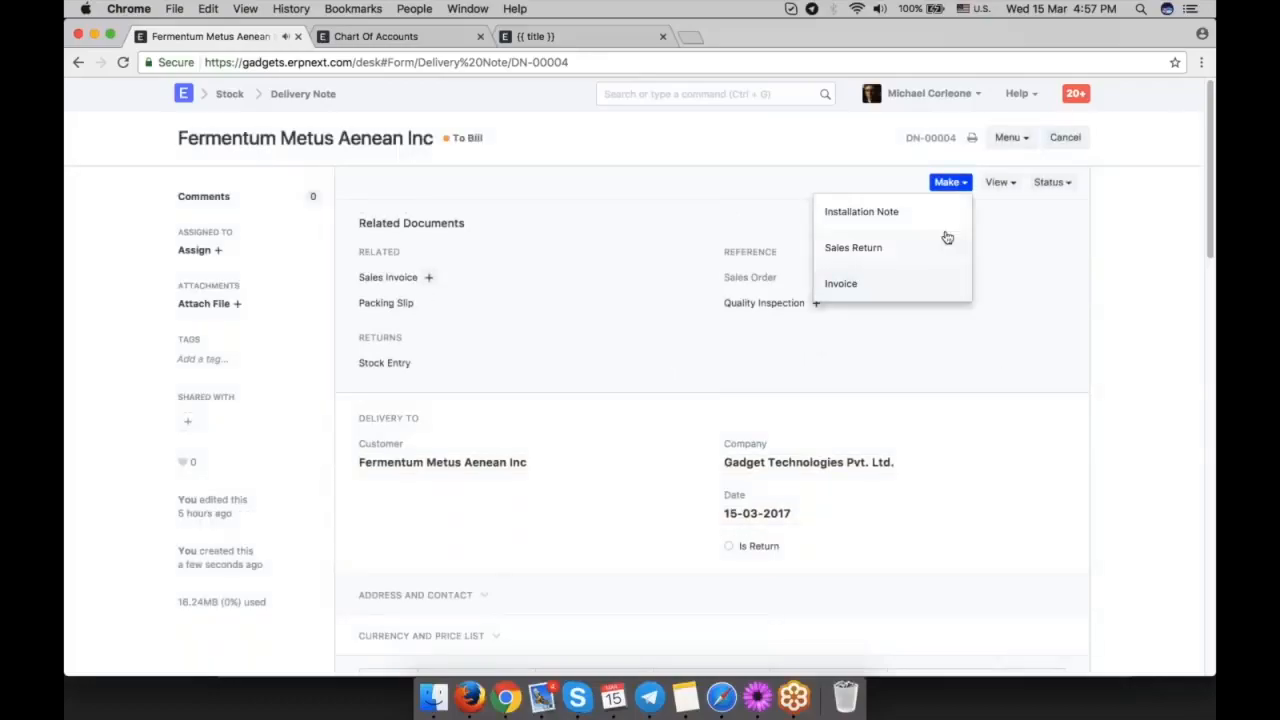
click(1000, 182)
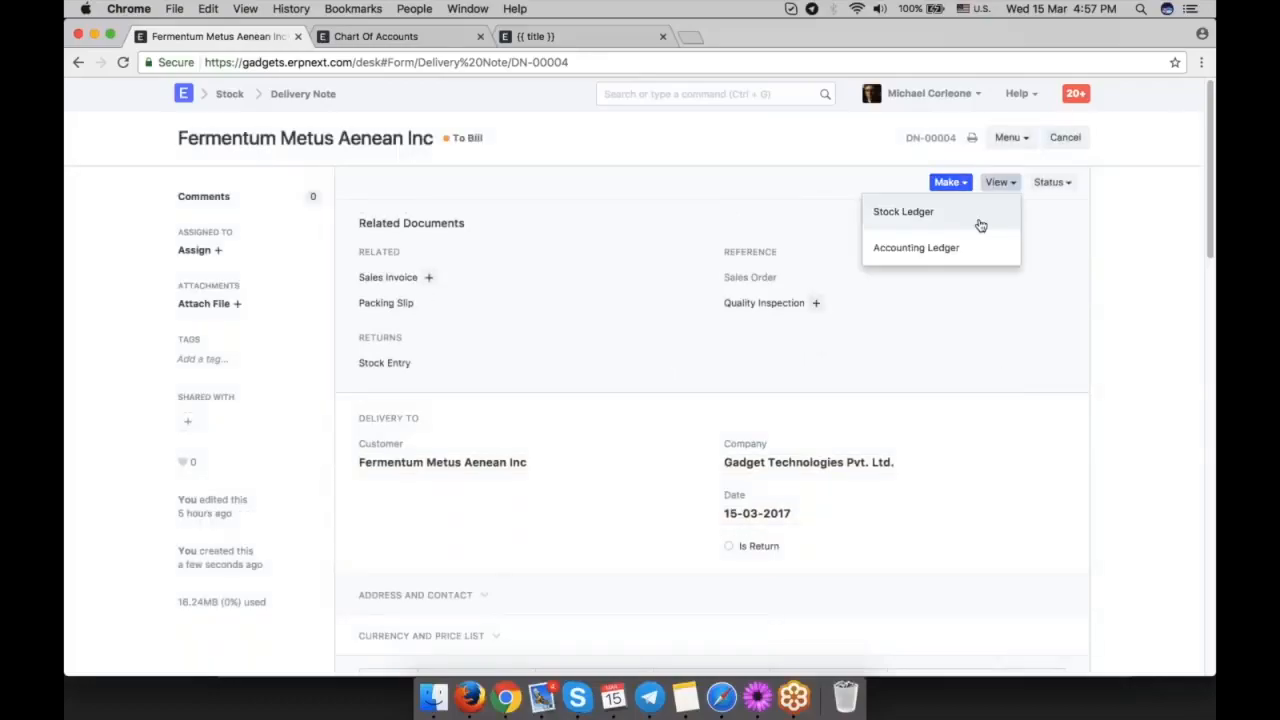
click(967, 258)
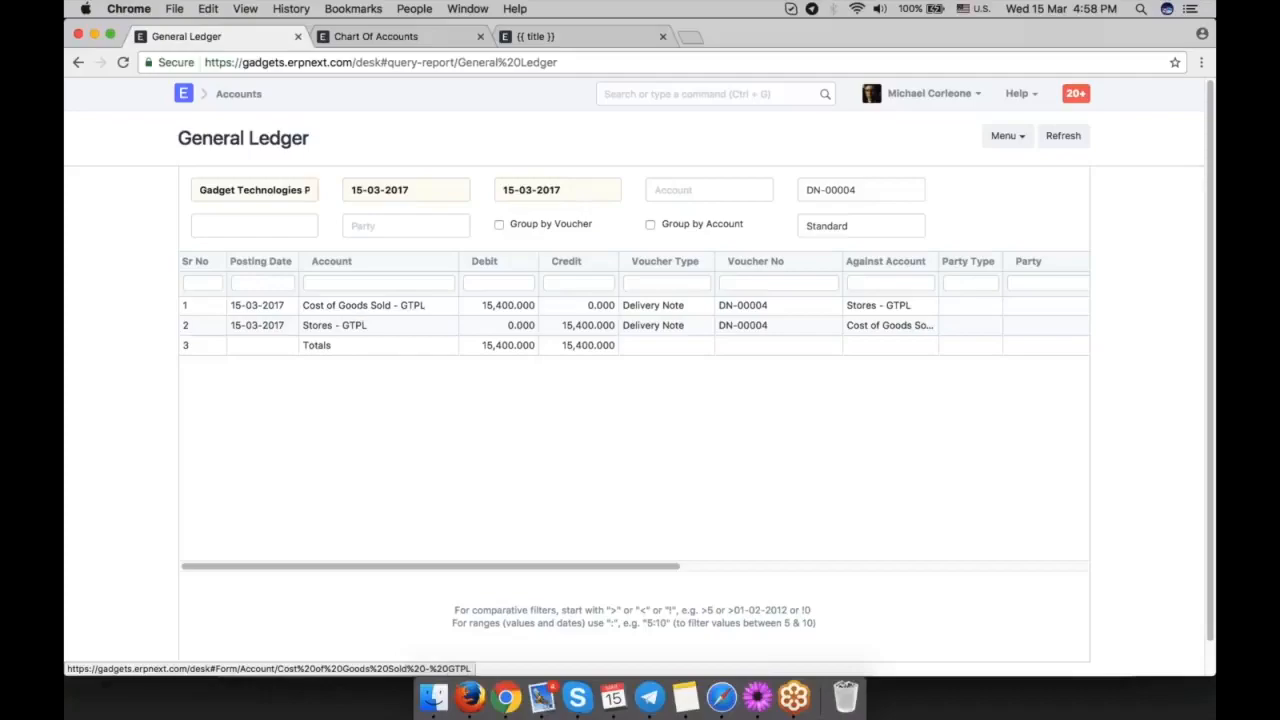
Locate the Cost of Goods Sold - GTPL account under Stock Expenses in the Chart of Accounts and compare it with the delivery note's ledger entry.
click(392, 38)
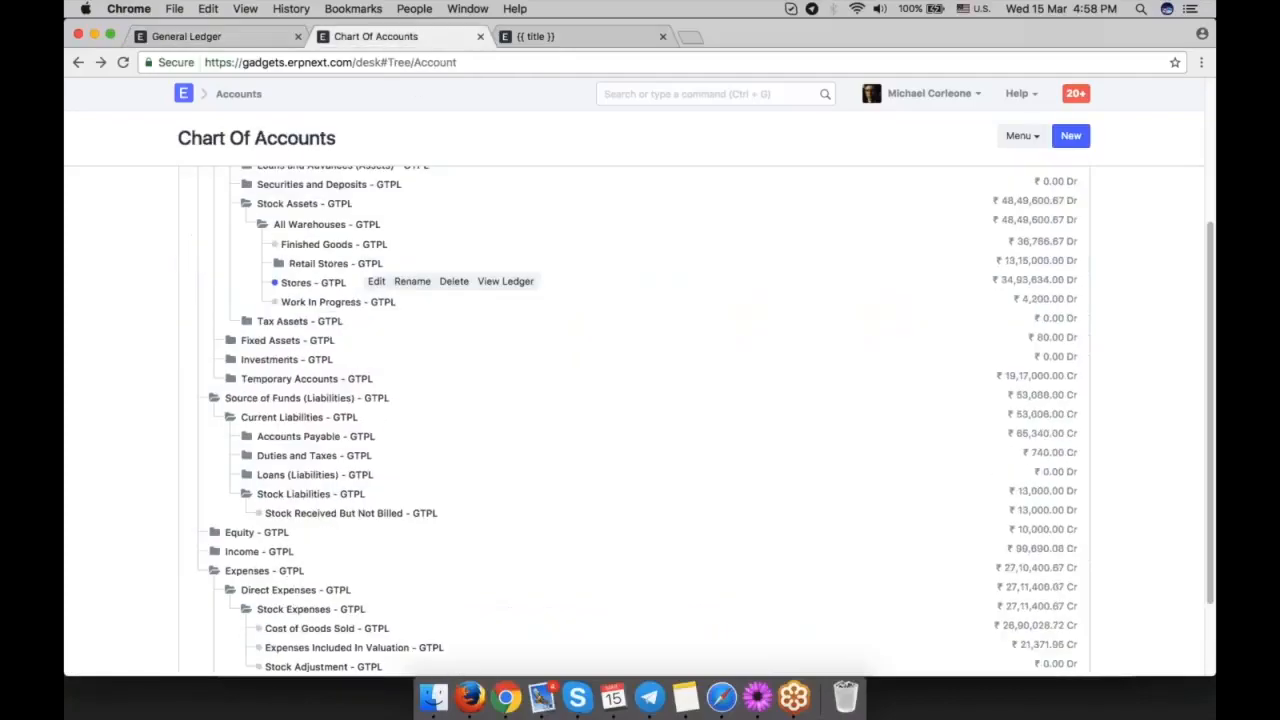
scroll(640, 420, down, 3)
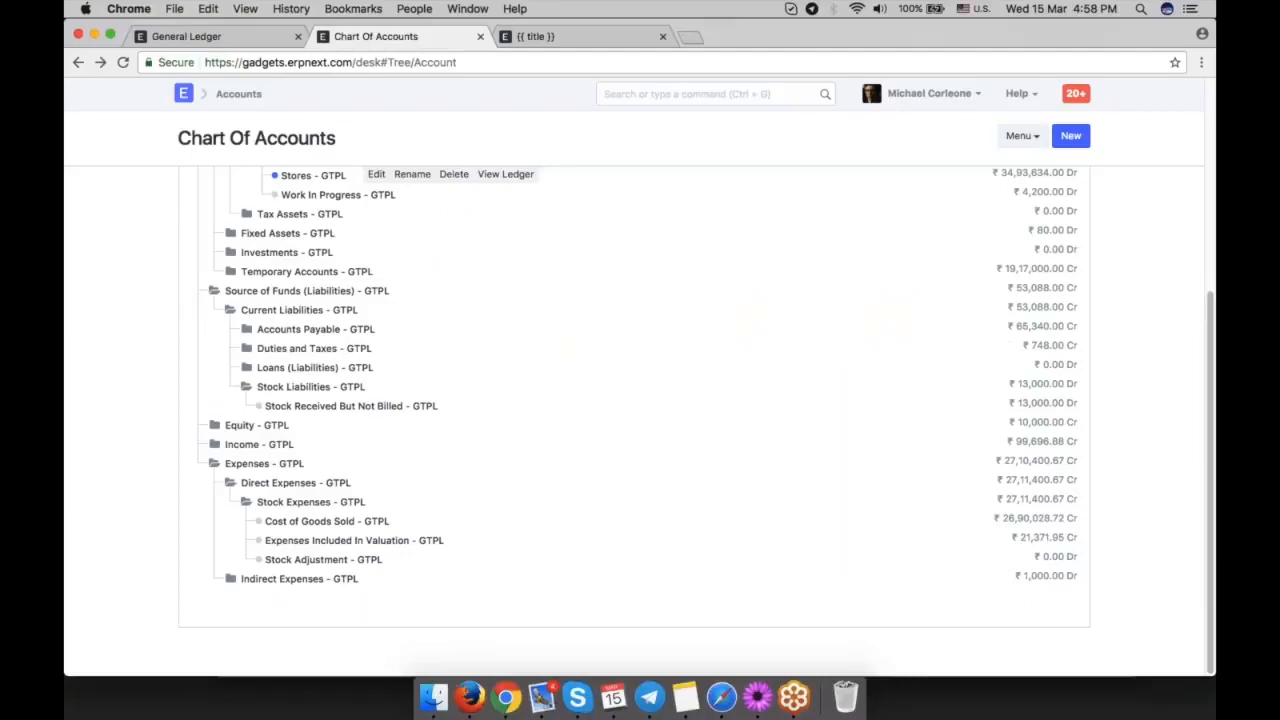
click(320, 523)
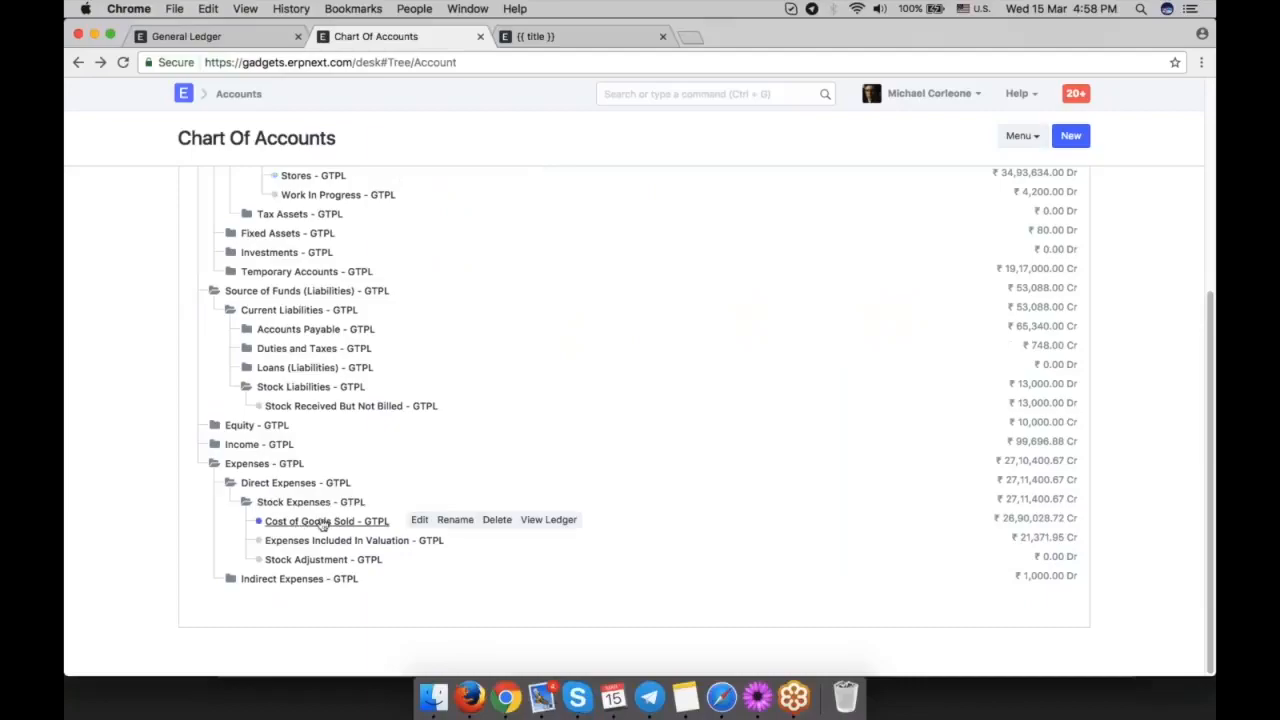
click(214, 38)
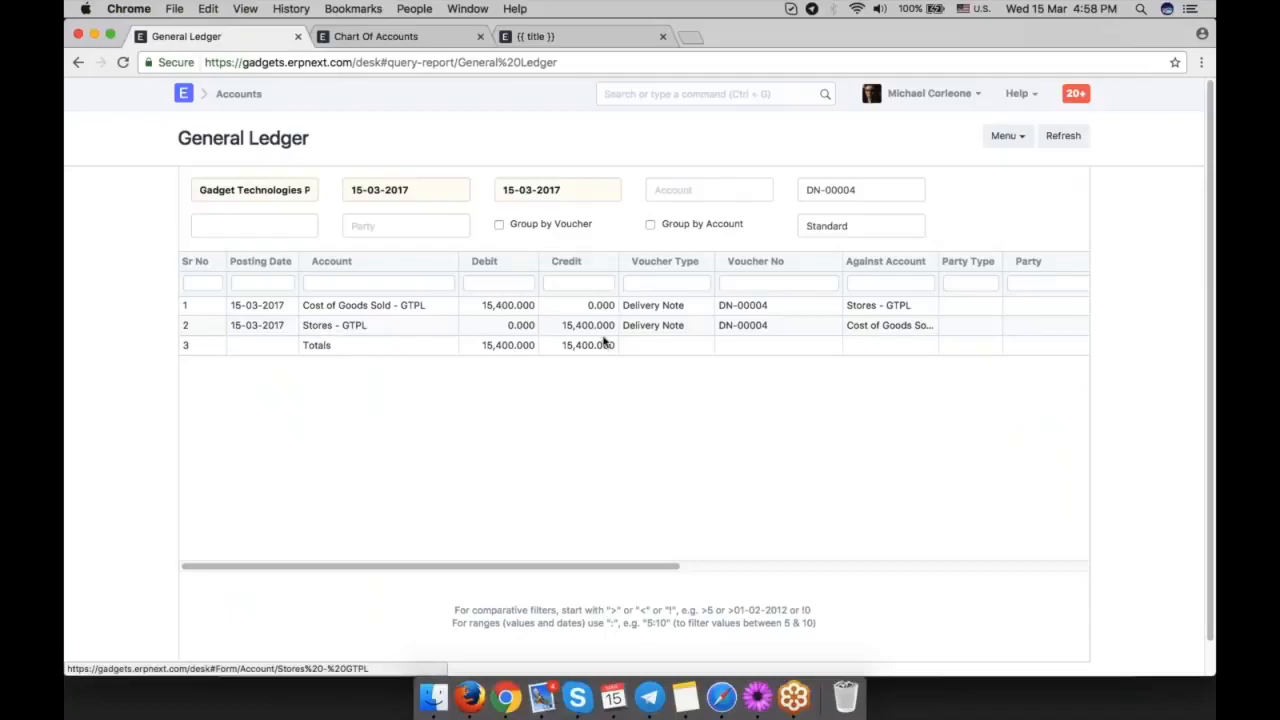
Locate the Stores - GTPL account under All Warehouses in the Chart of Accounts and check it against the delivery note's ledger entry.
click(398, 38)
scroll(449, 357, up, 5)
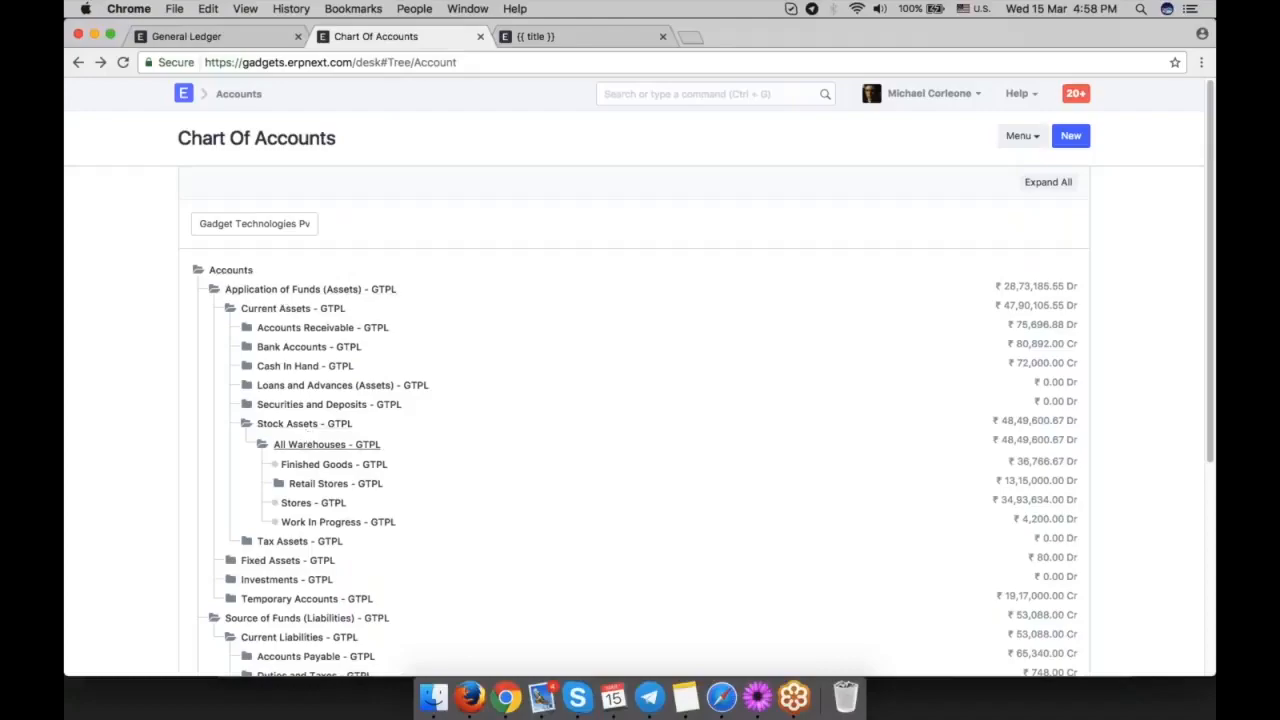
scroll(383, 483, down, 1)
click(320, 482)
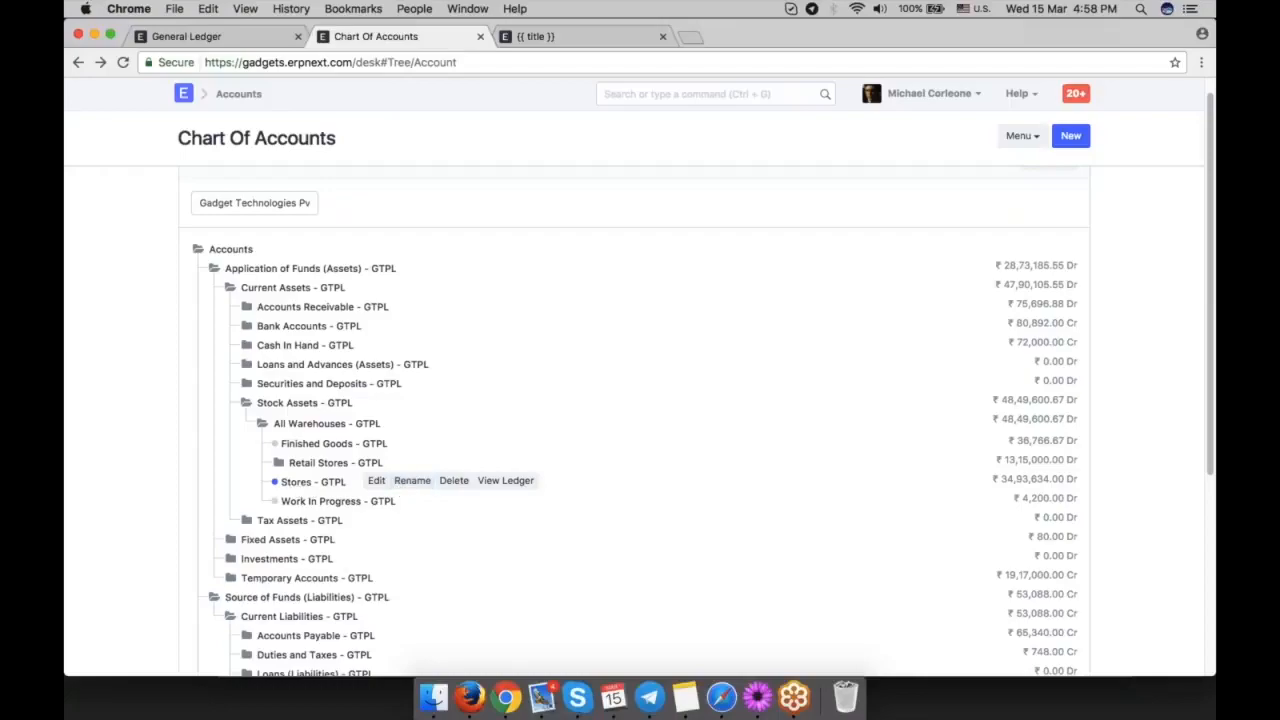
click(240, 37)
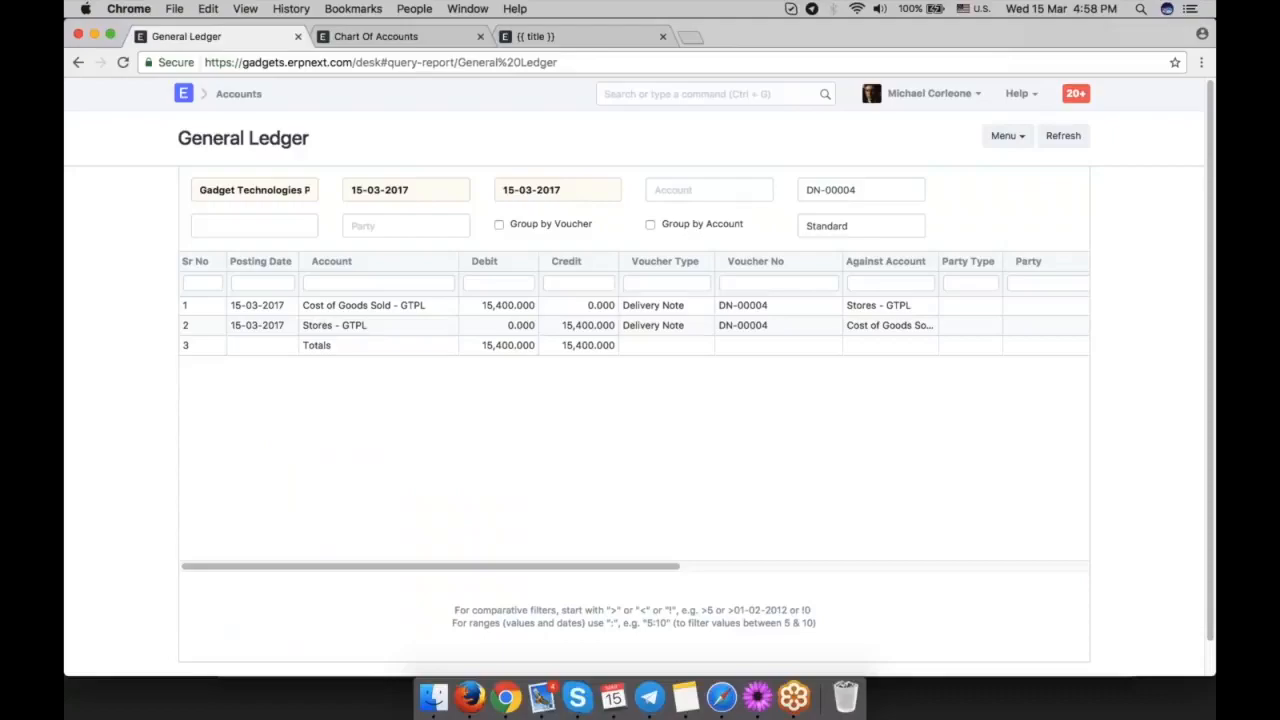
Return from the ledger report to the submitted delivery note and create a sales invoice from it.
click(378, 36)
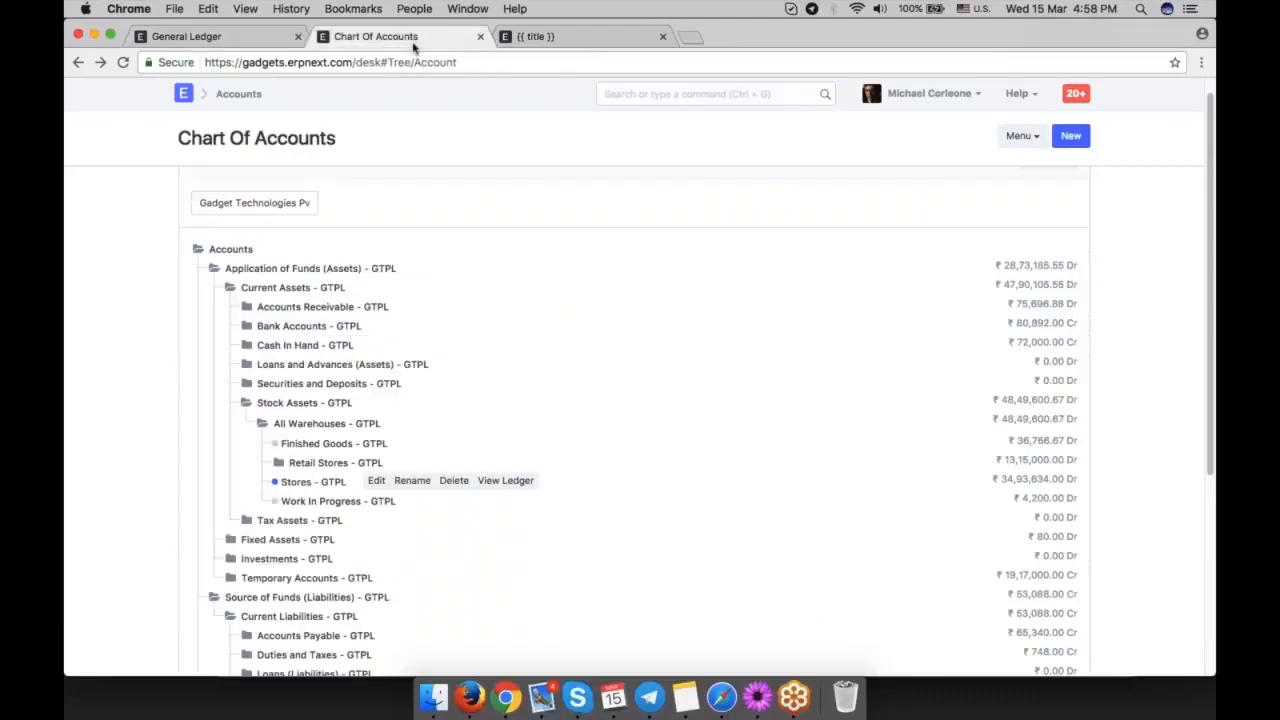
click(200, 37)
click(78, 62)
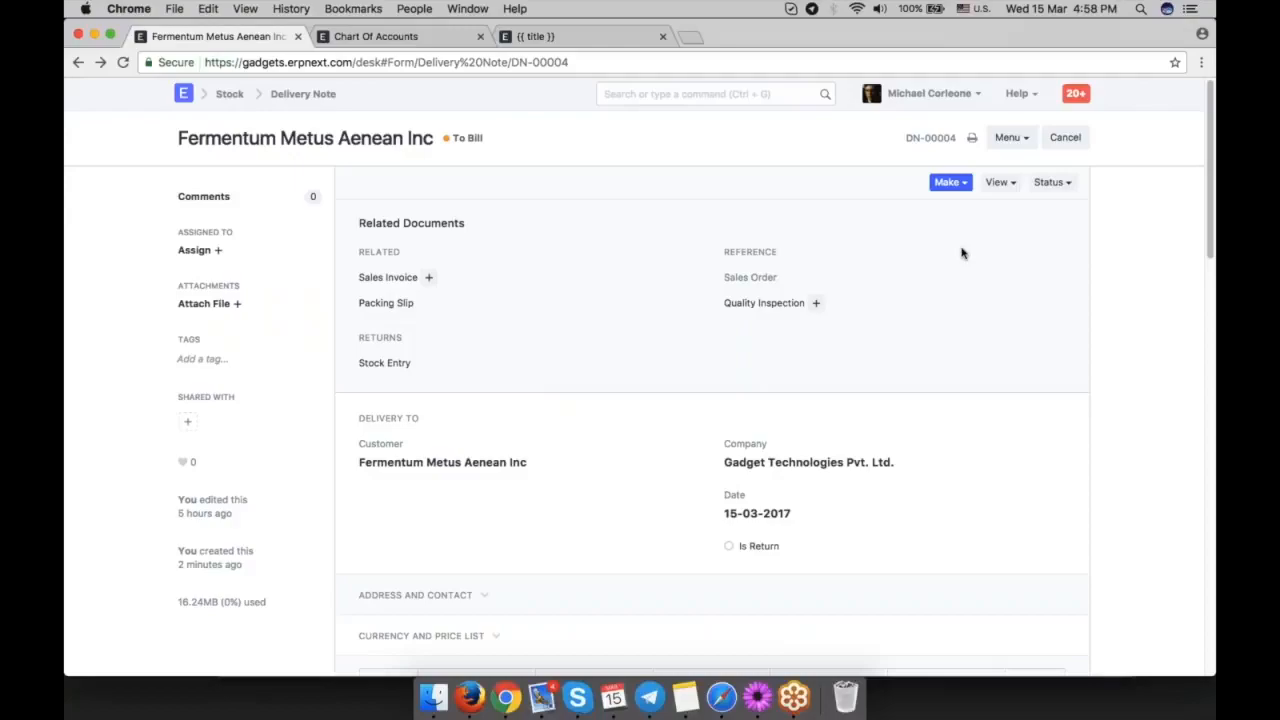
click(950, 182)
click(913, 283)
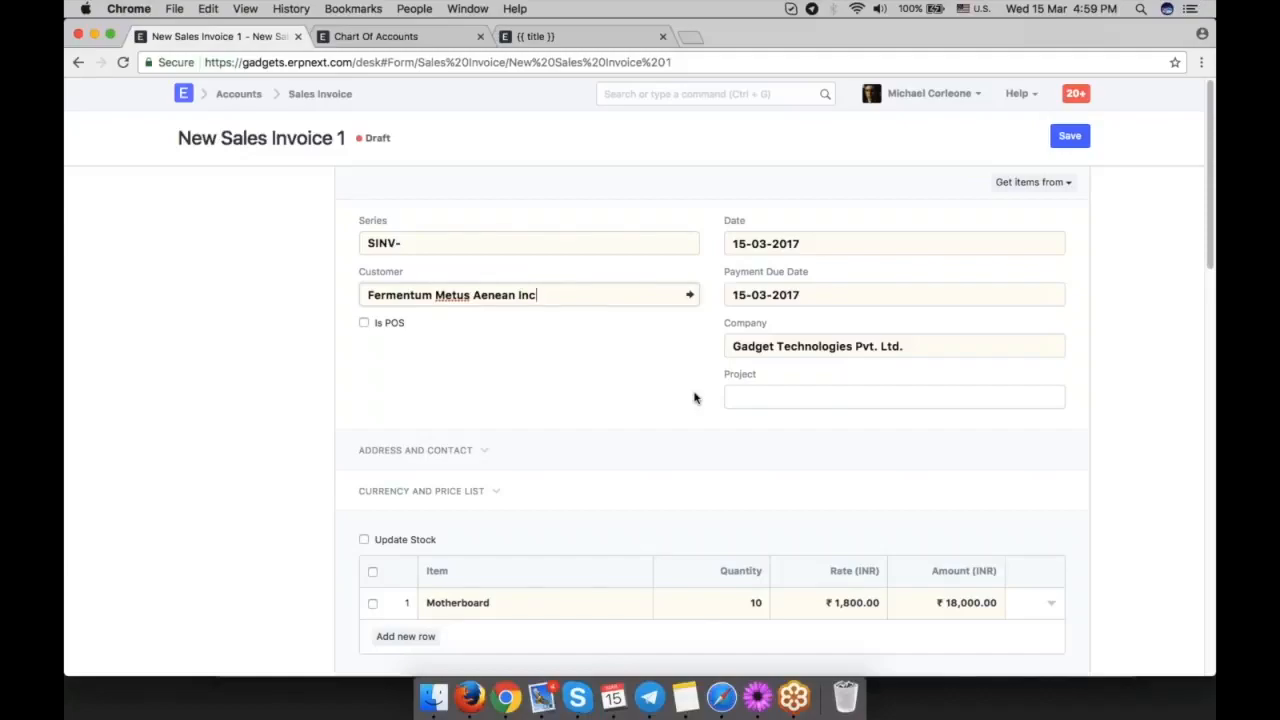
Review the new sales invoice's item and tax rows, try to save it under the SINV- series, and dismiss the message.
scroll(695, 398, down, 2)
scroll(695, 398, down, 1)
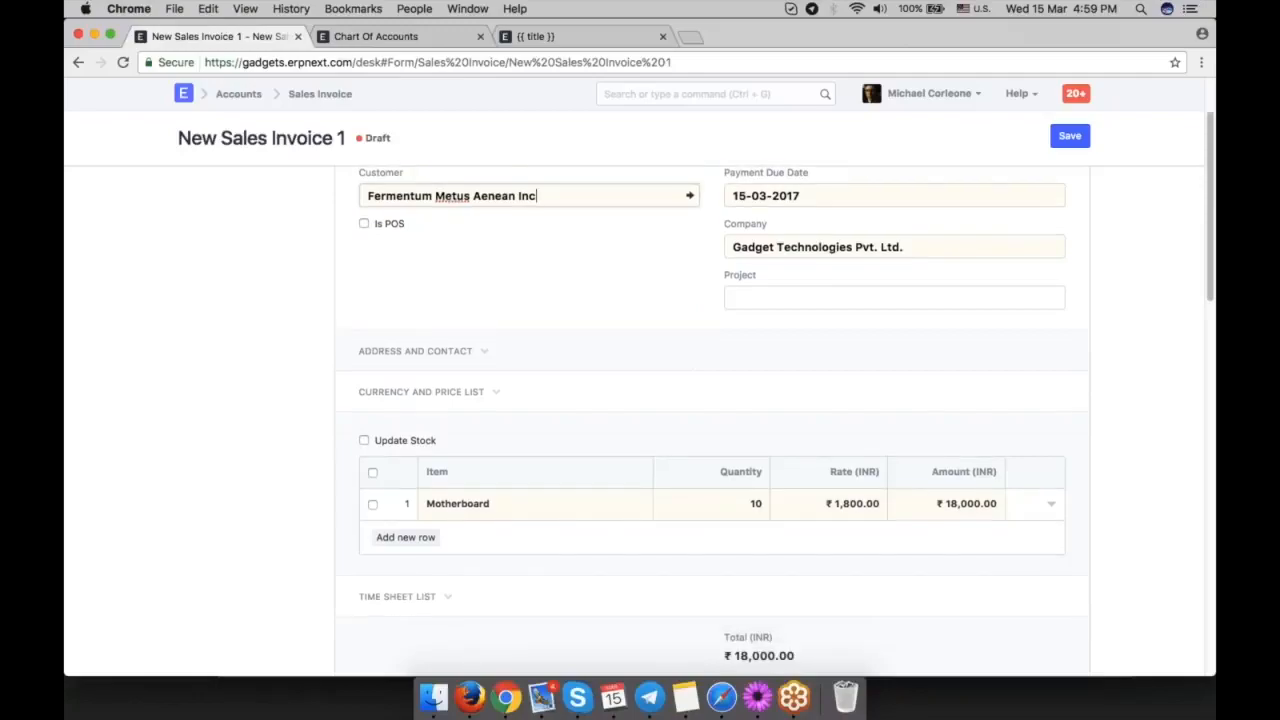
scroll(536, 344, down, 5)
scroll(697, 443, down, 6)
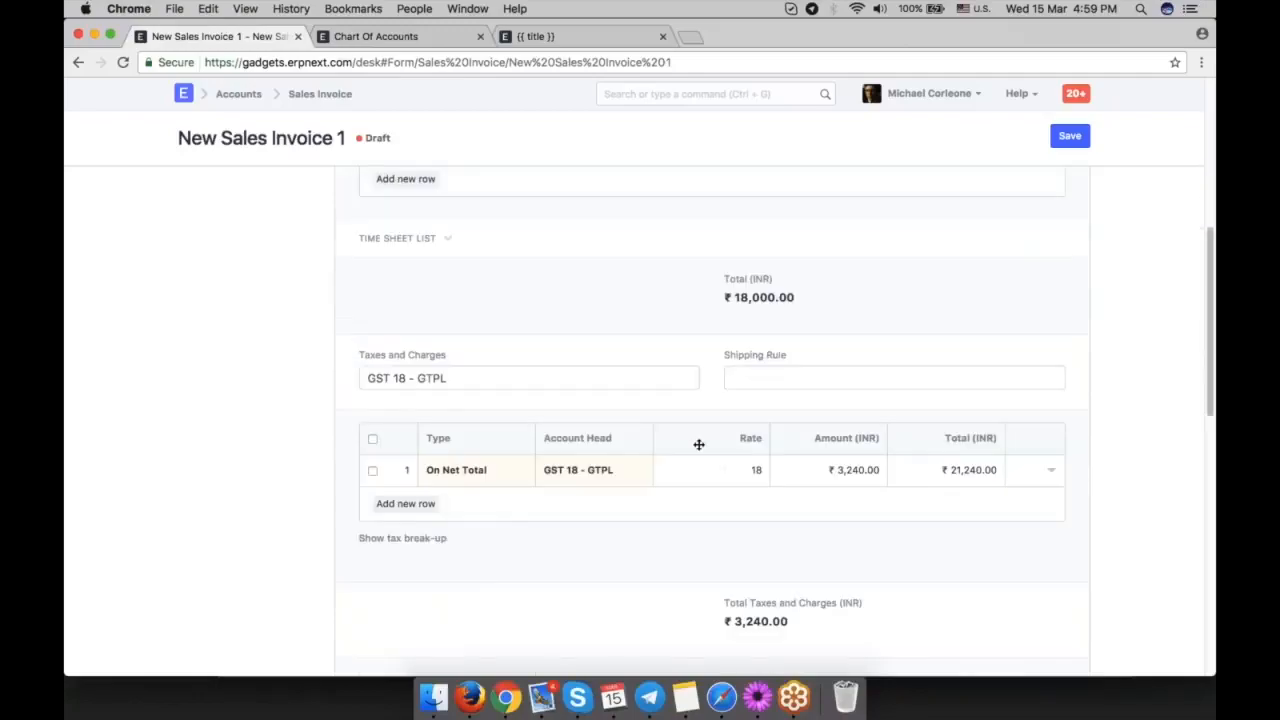
key(ctrl+s)
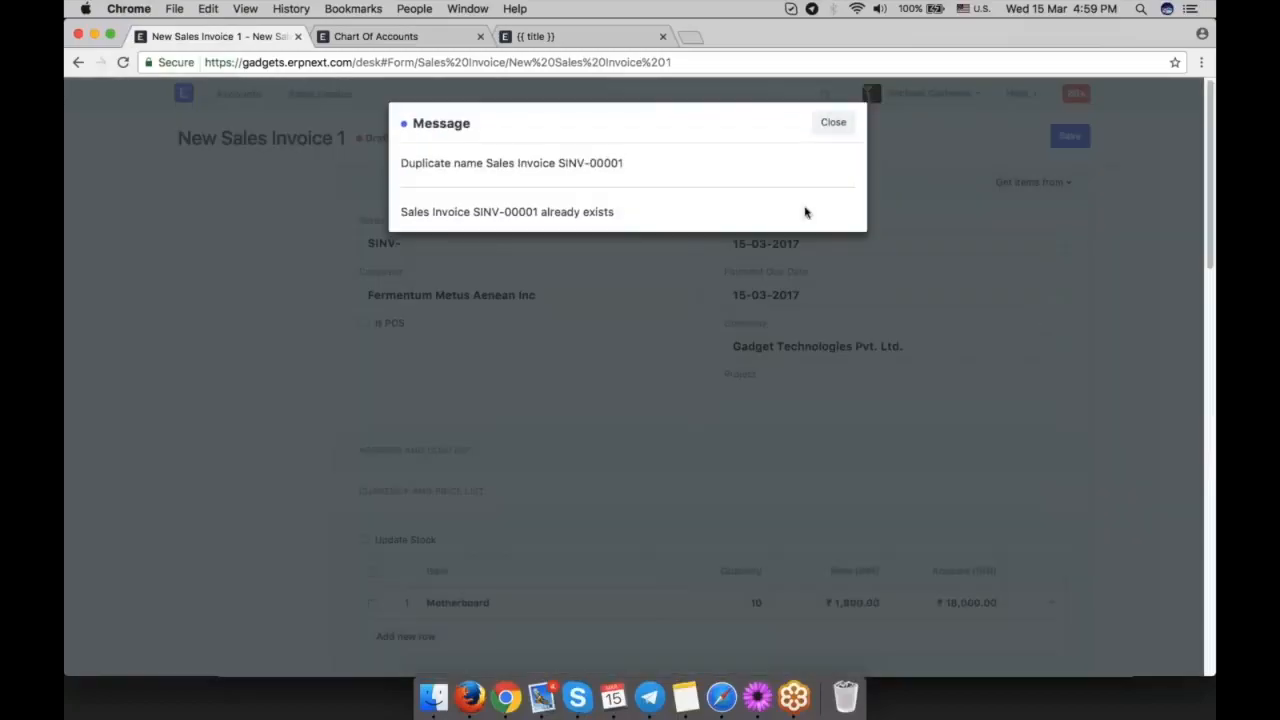
click(833, 108)
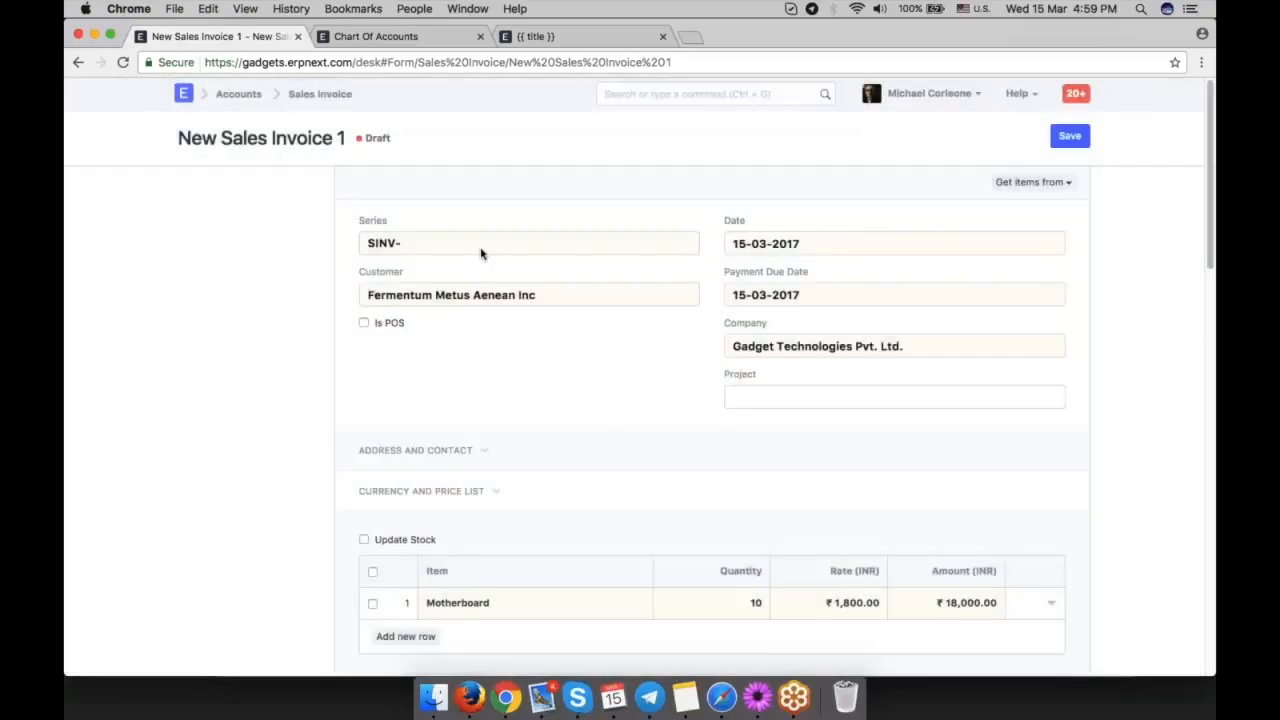
Change the sales invoice's naming series to SINV-RET- and save the invoice.
click(481, 252)
click(486, 260)
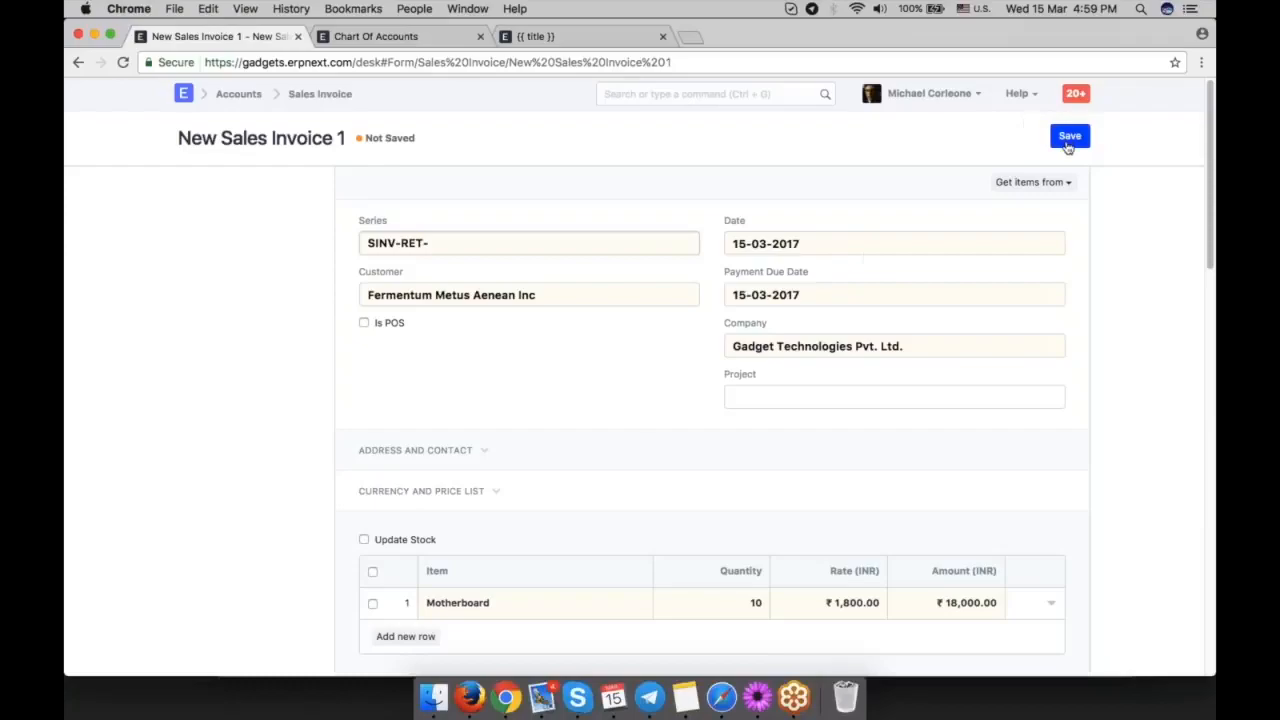
click(1069, 135)
Submit the sales invoice, confirm the submission, and open its accounting ledger.
click(1070, 142)
click(838, 122)
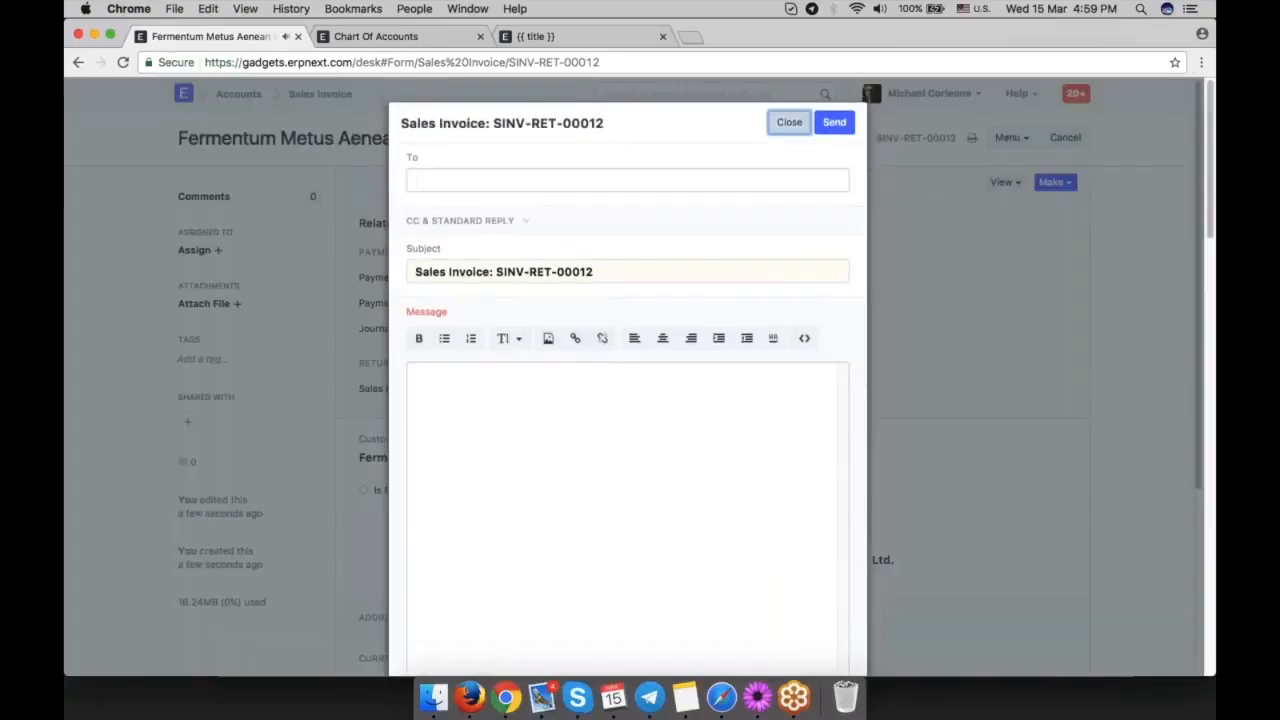
click(789, 122)
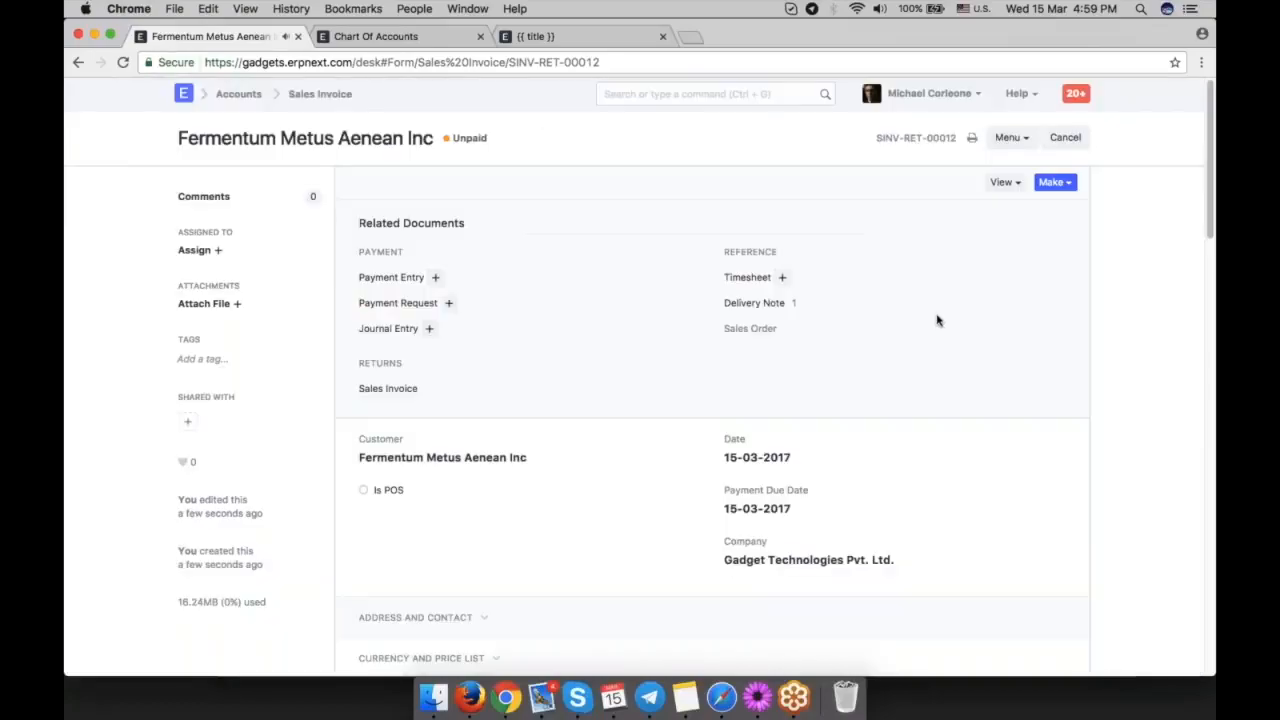
click(1003, 182)
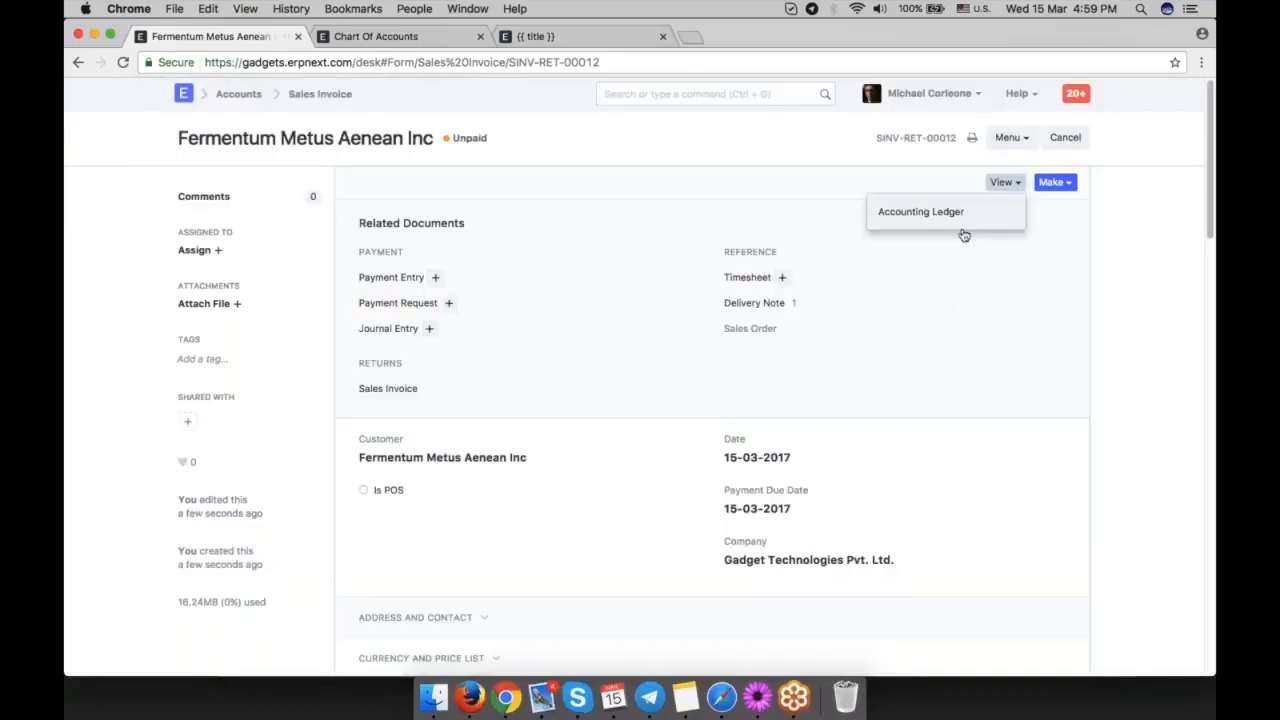
click(963, 214)
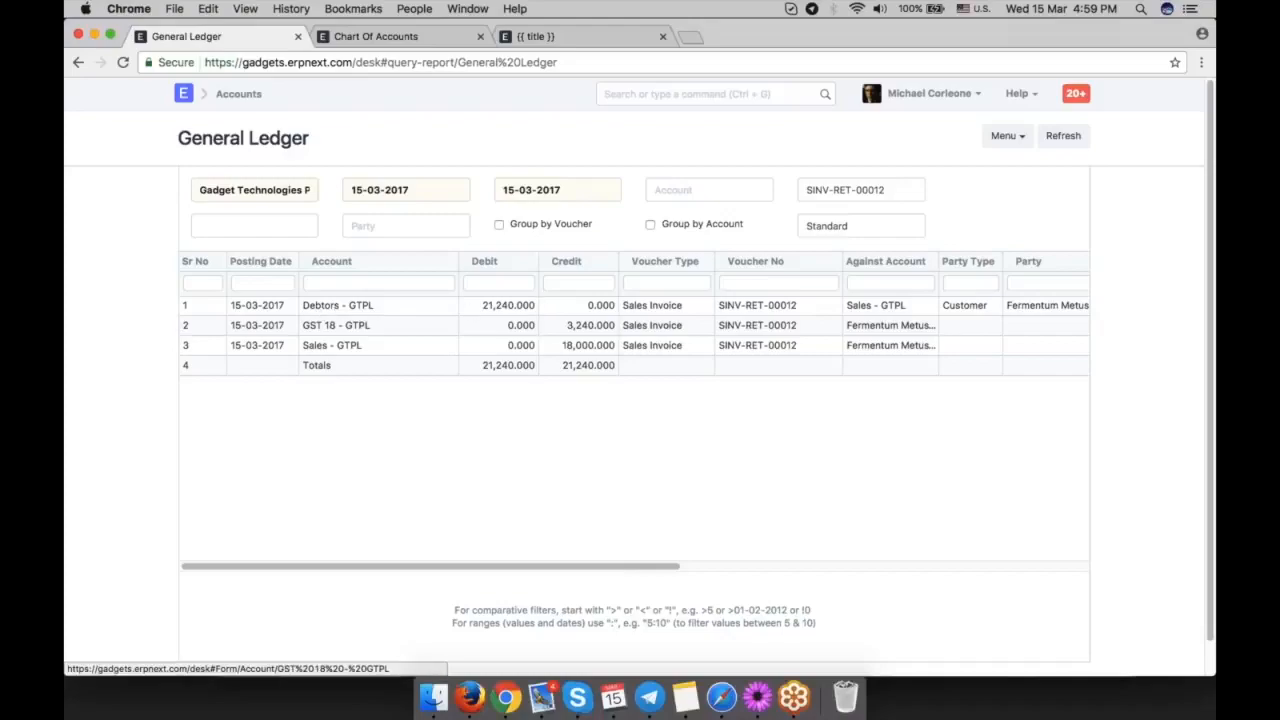
Locate the Debtors - GTPL account under Accounts Receivable in the Chart of Accounts and compare it with the invoice's ledger entry.
click(424, 36)
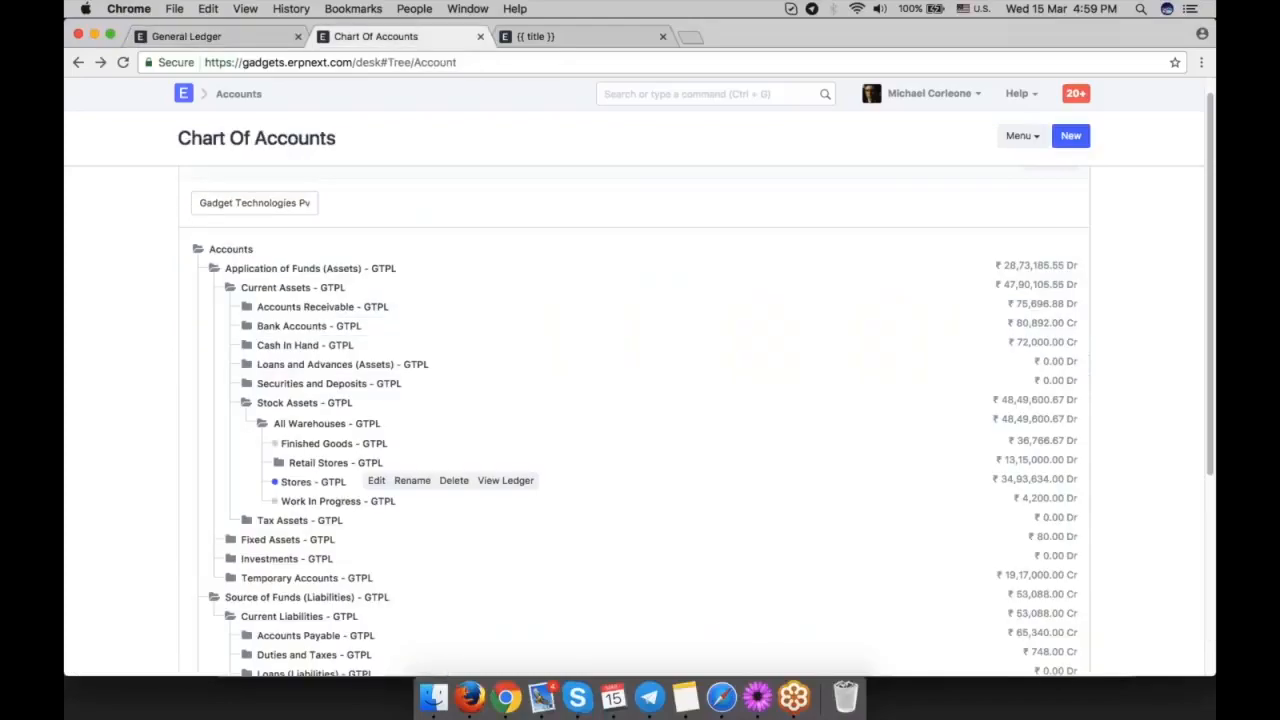
scroll(486, 377, down, 1)
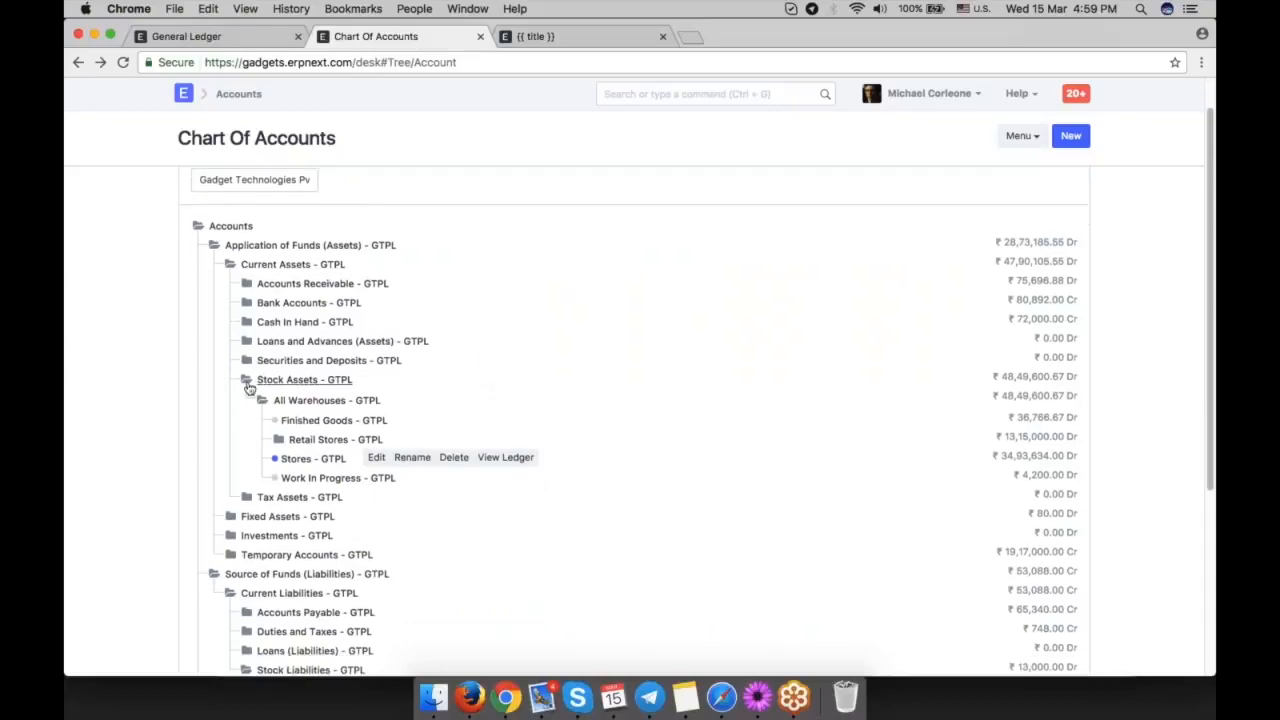
click(249, 385)
click(275, 283)
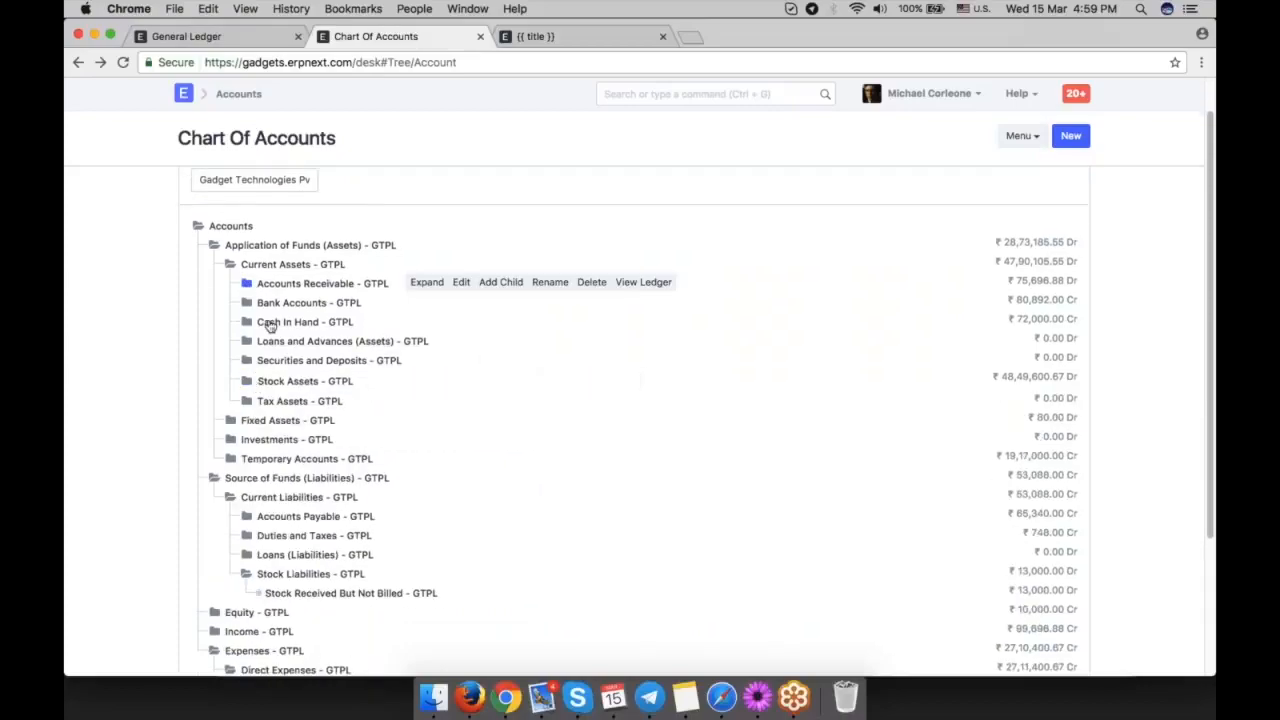
click(301, 305)
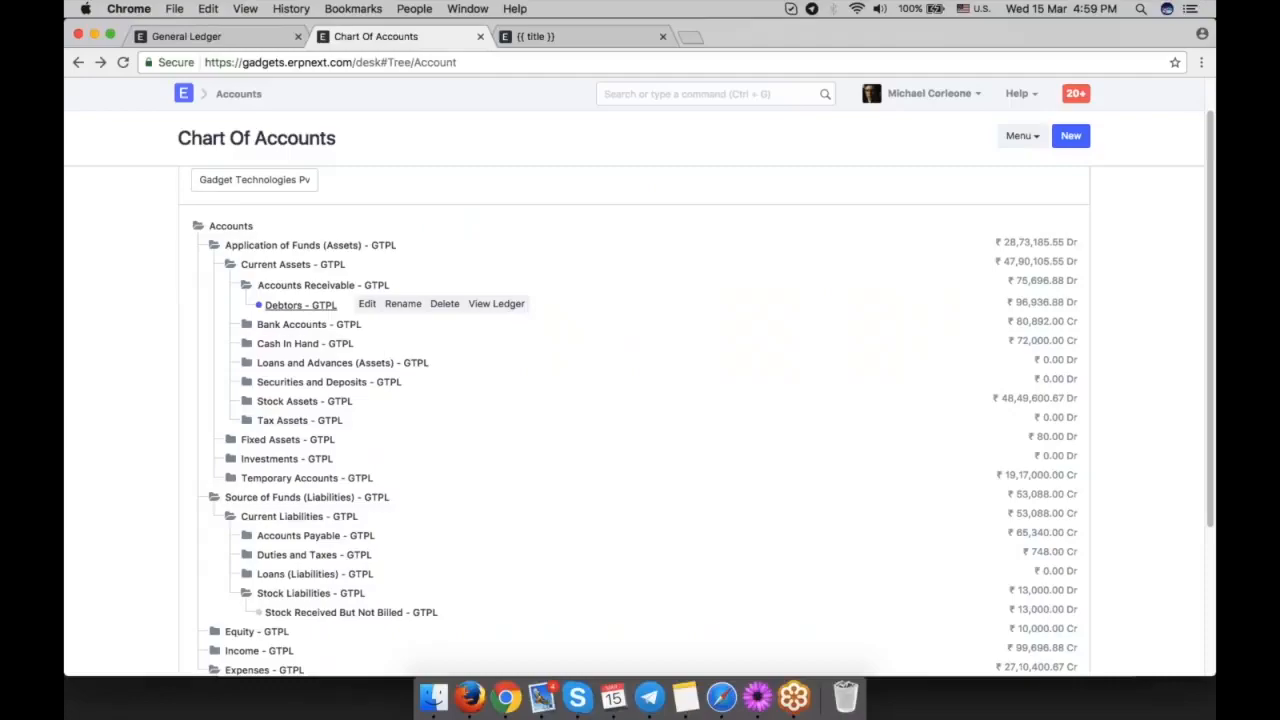
right_click(238, 44)
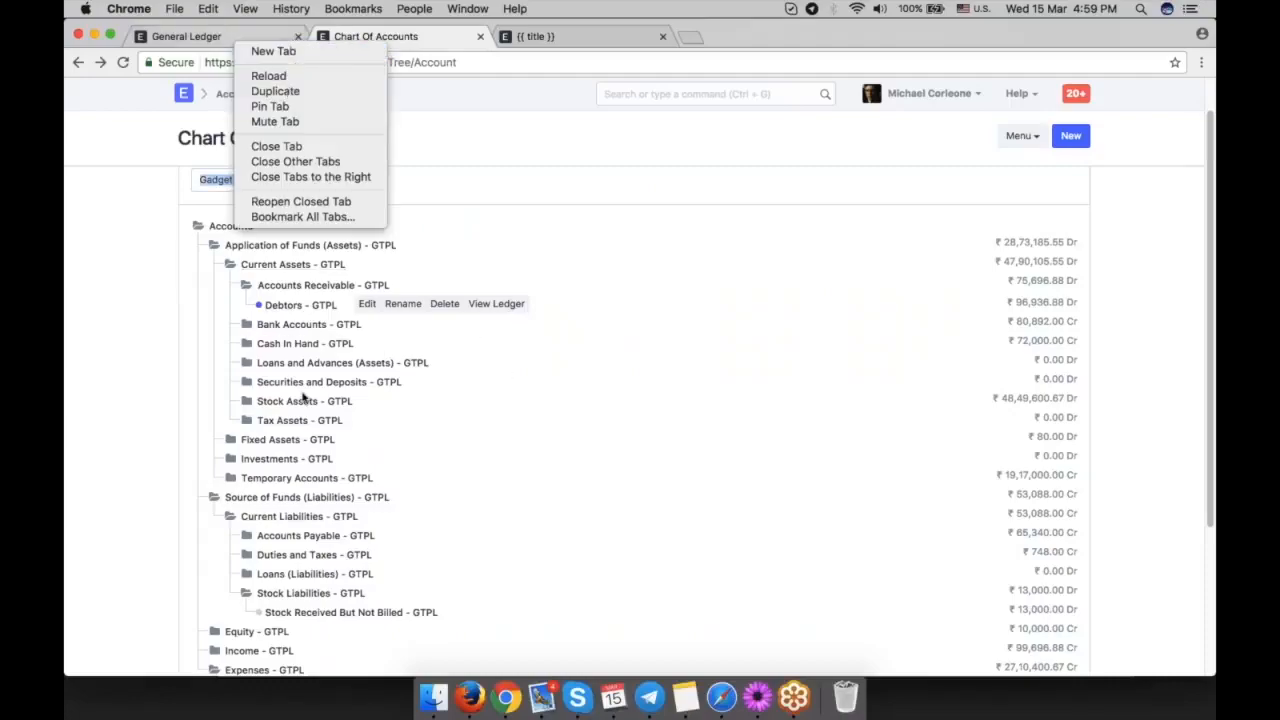
click(586, 399)
click(228, 38)
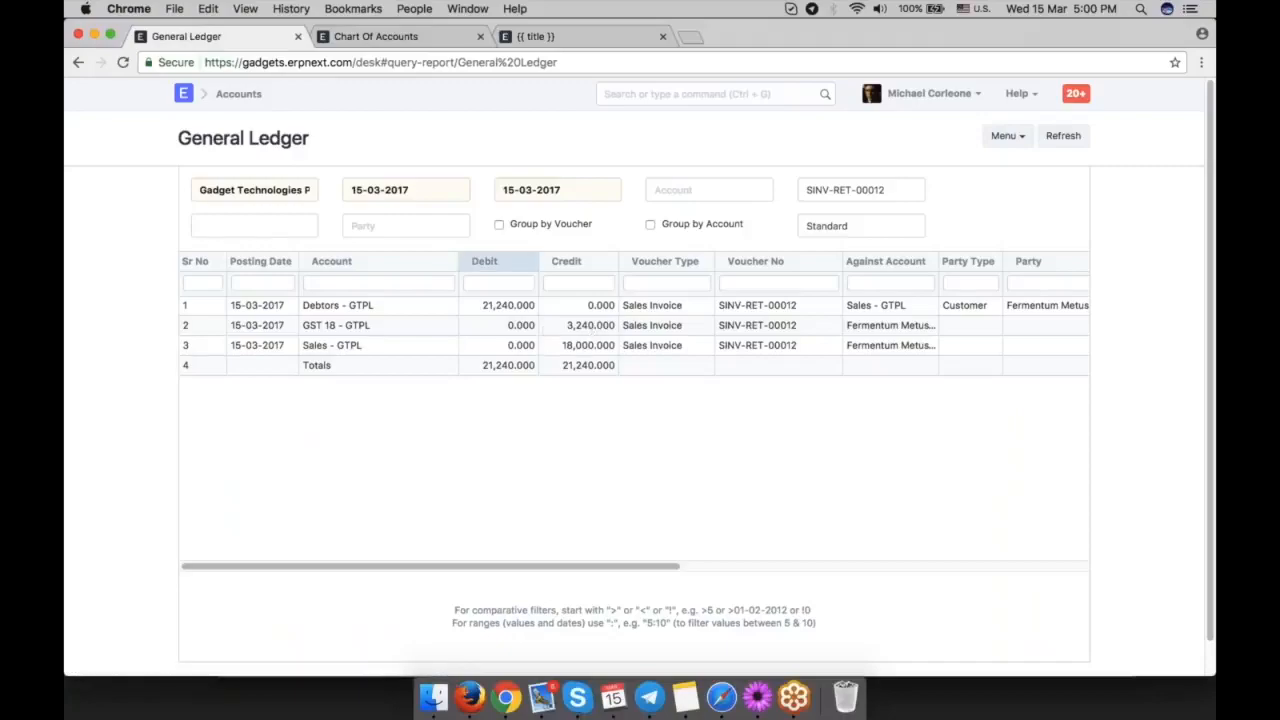
Locate the Sales - GTPL account under Direct Income in the Chart of Accounts and check it against the invoice's ledger entry.
key(ctrl+Tab)
scroll(485, 358, down, 5)
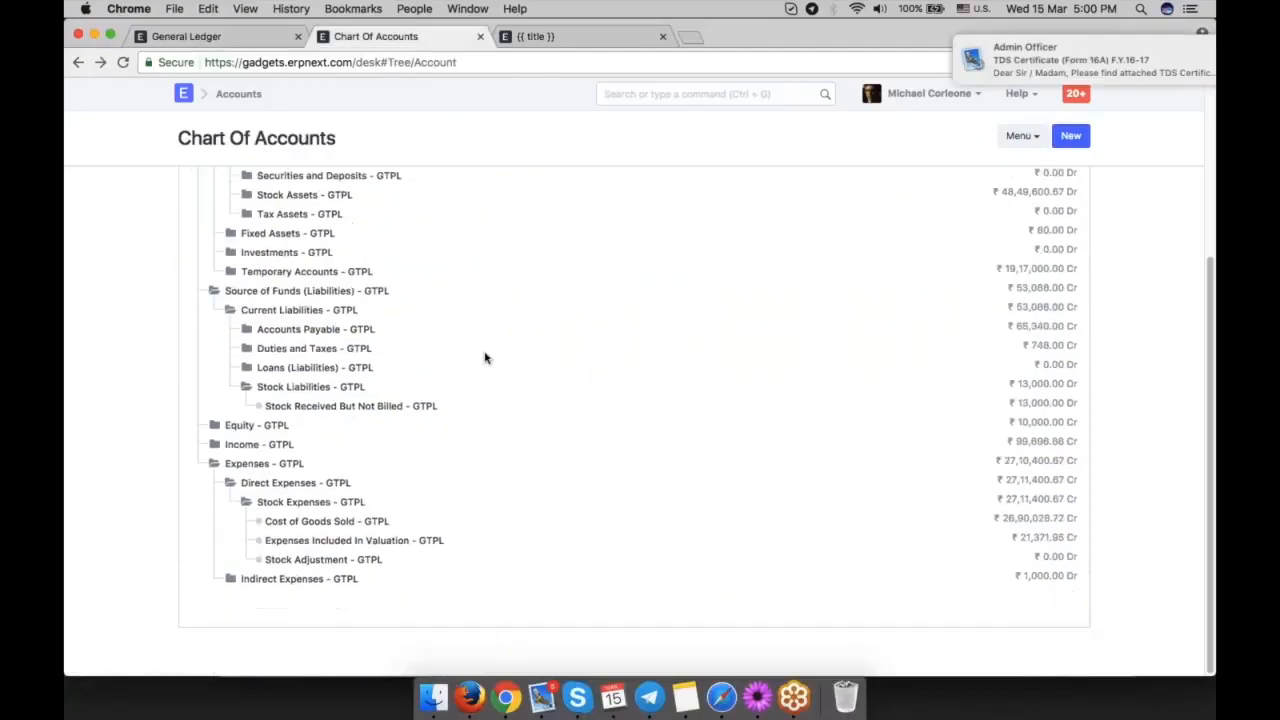
click(216, 449)
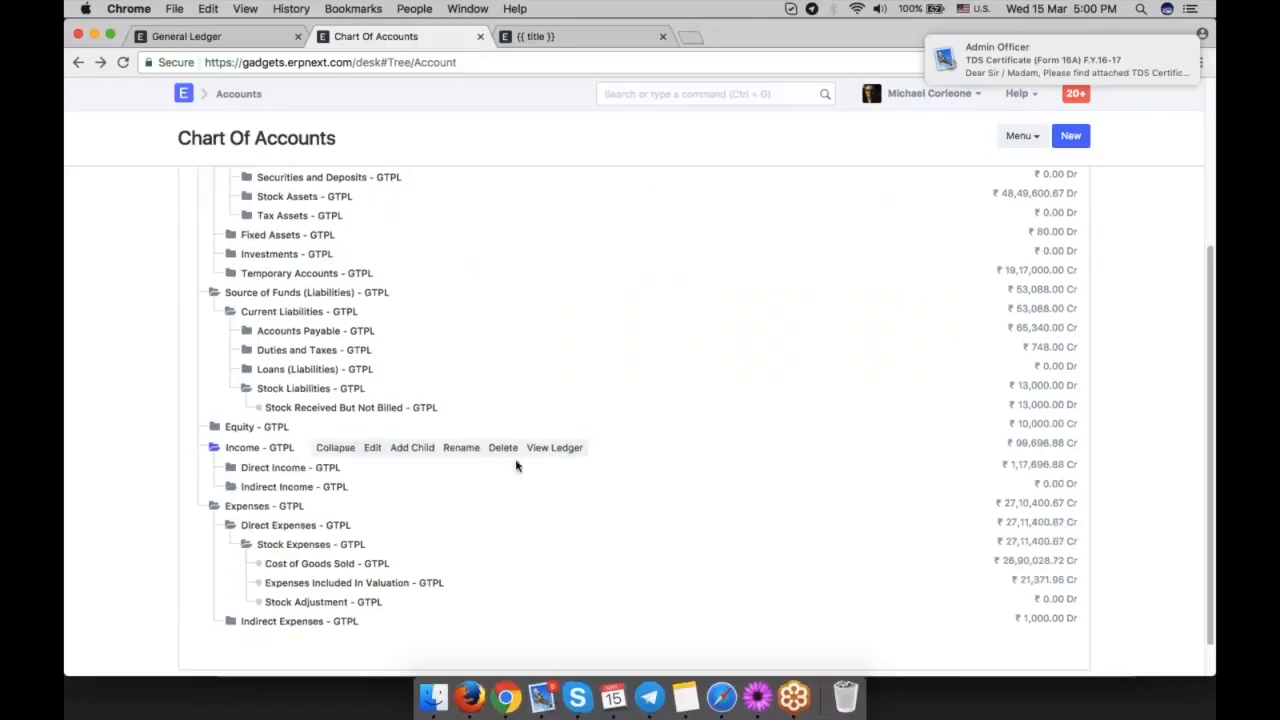
scroll(520, 466, down, 1)
click(290, 444)
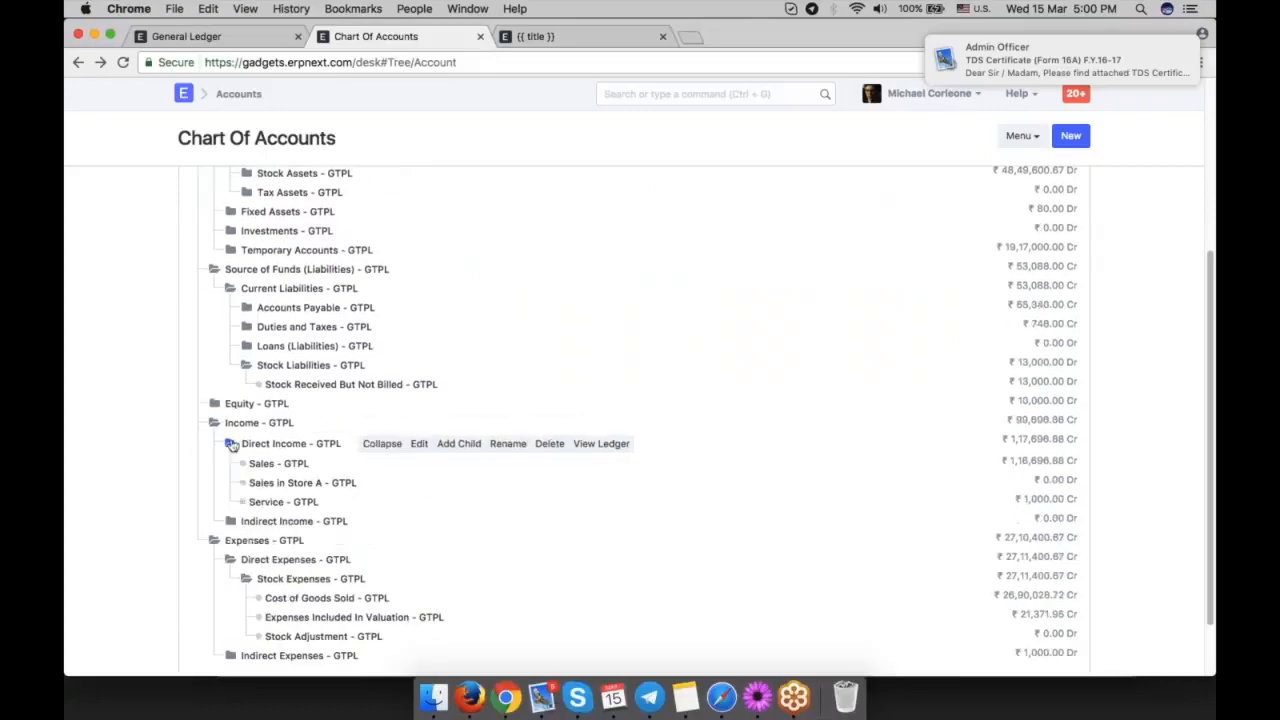
click(265, 463)
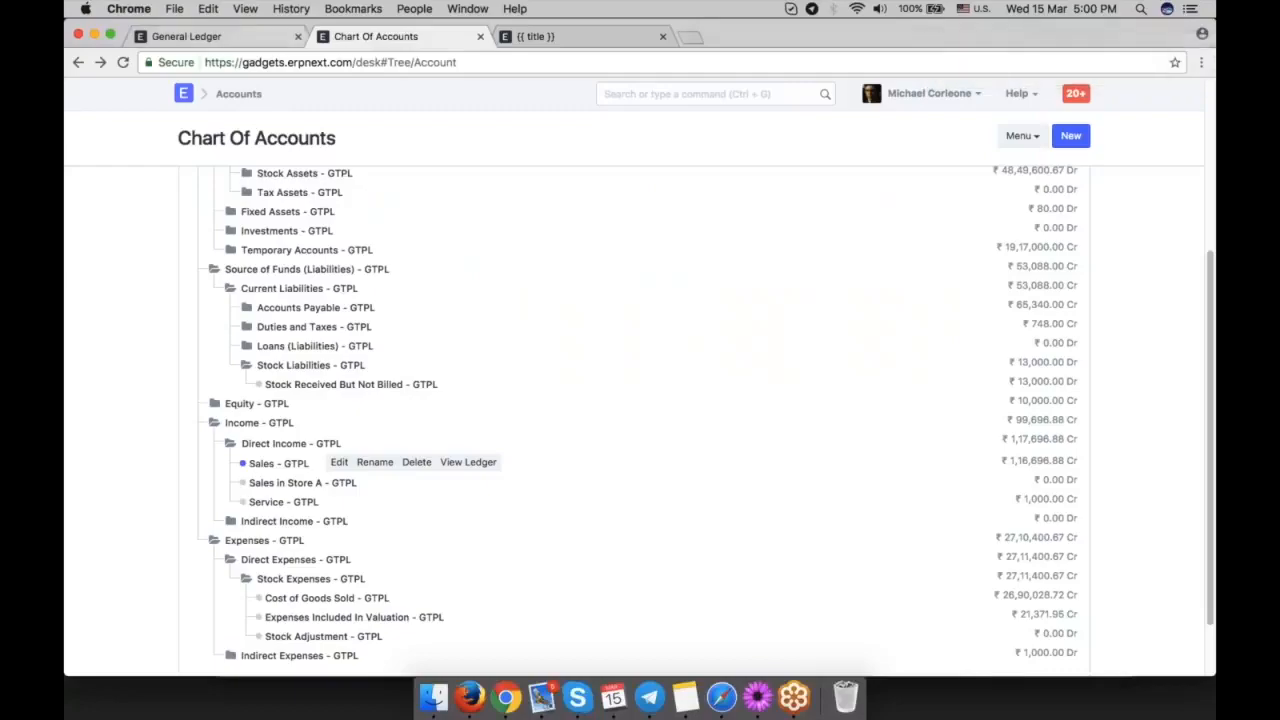
click(224, 37)
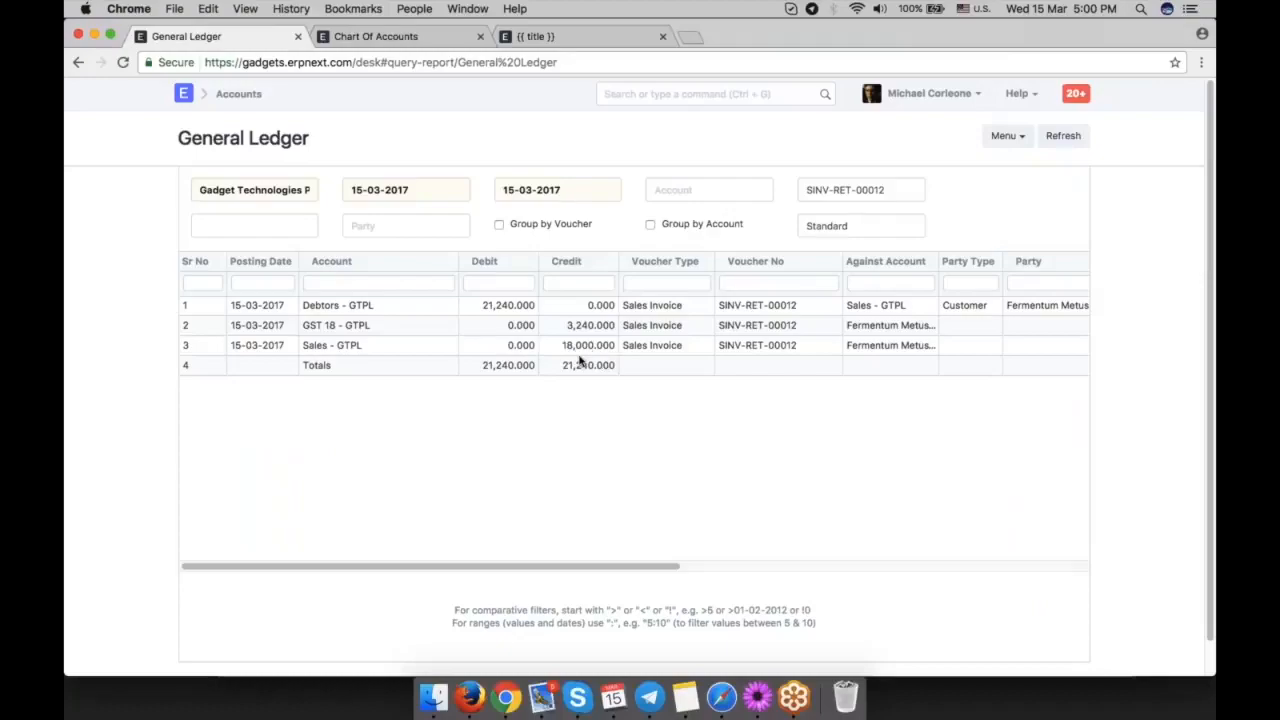
Go back to the sales invoice and check the income account in the Motherboard row's accounting details.
click(80, 63)
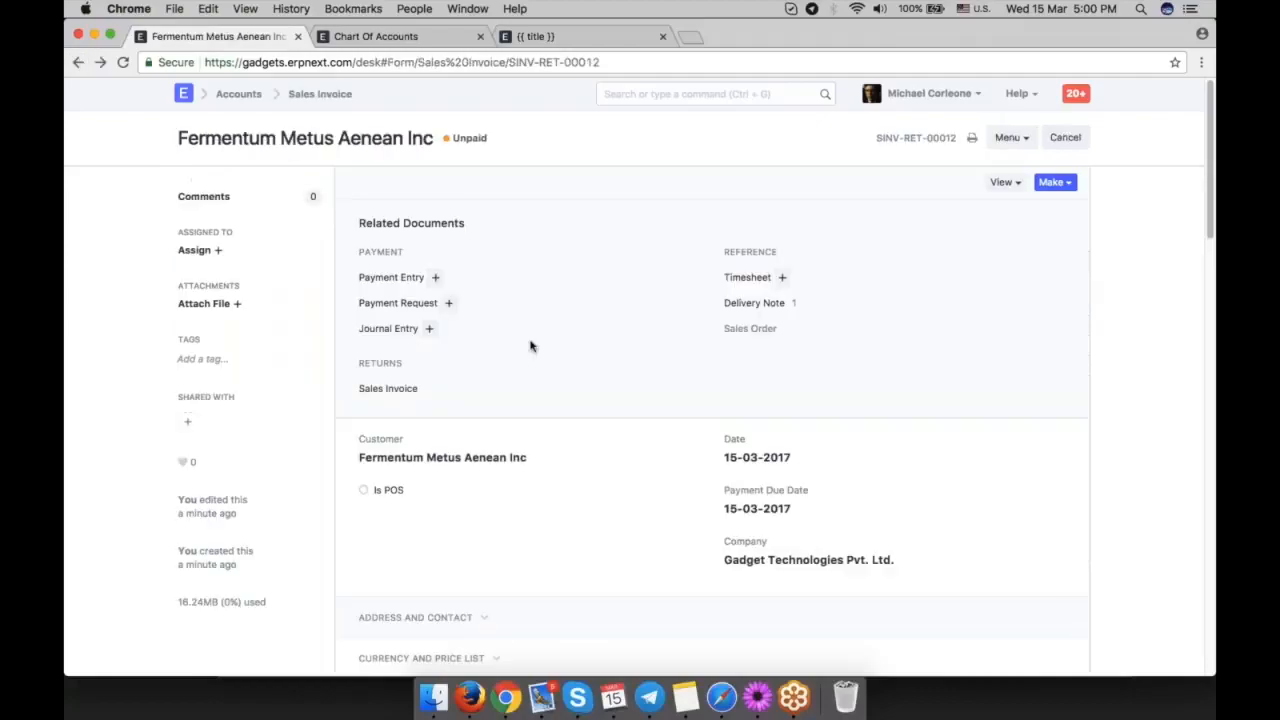
scroll(530, 346, down, 10)
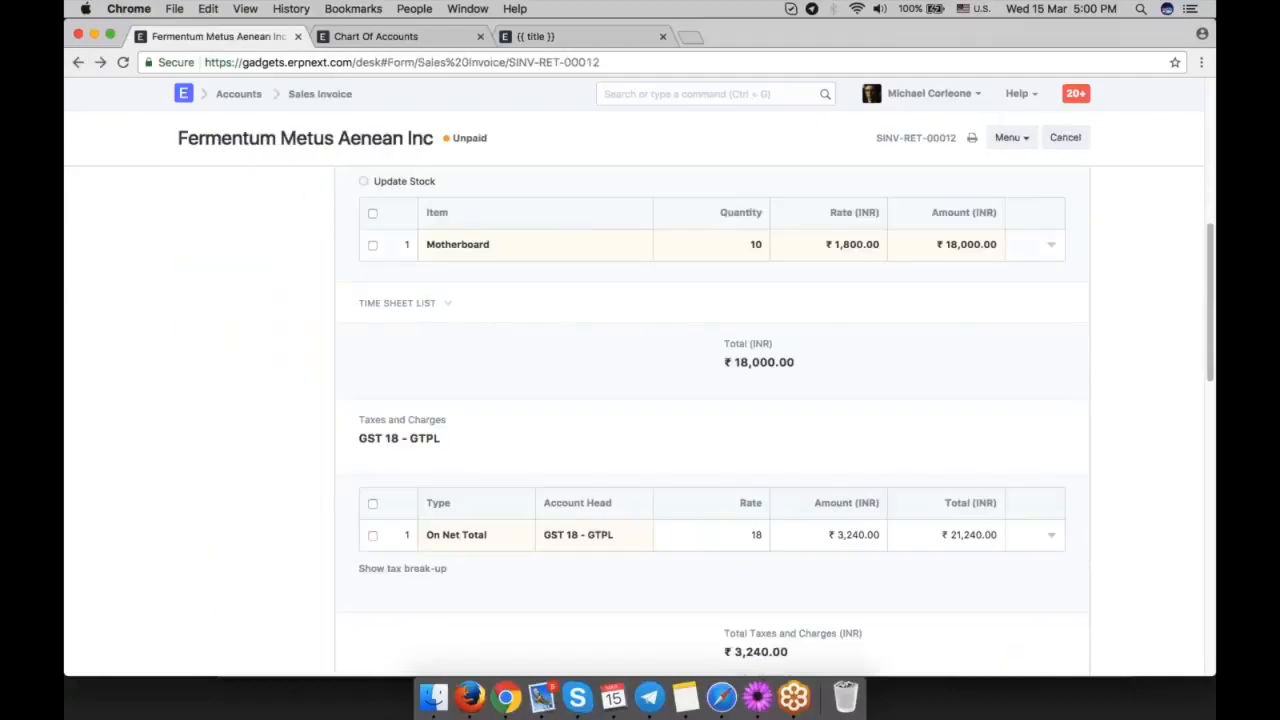
click(577, 245)
scroll(577, 423, down, 8)
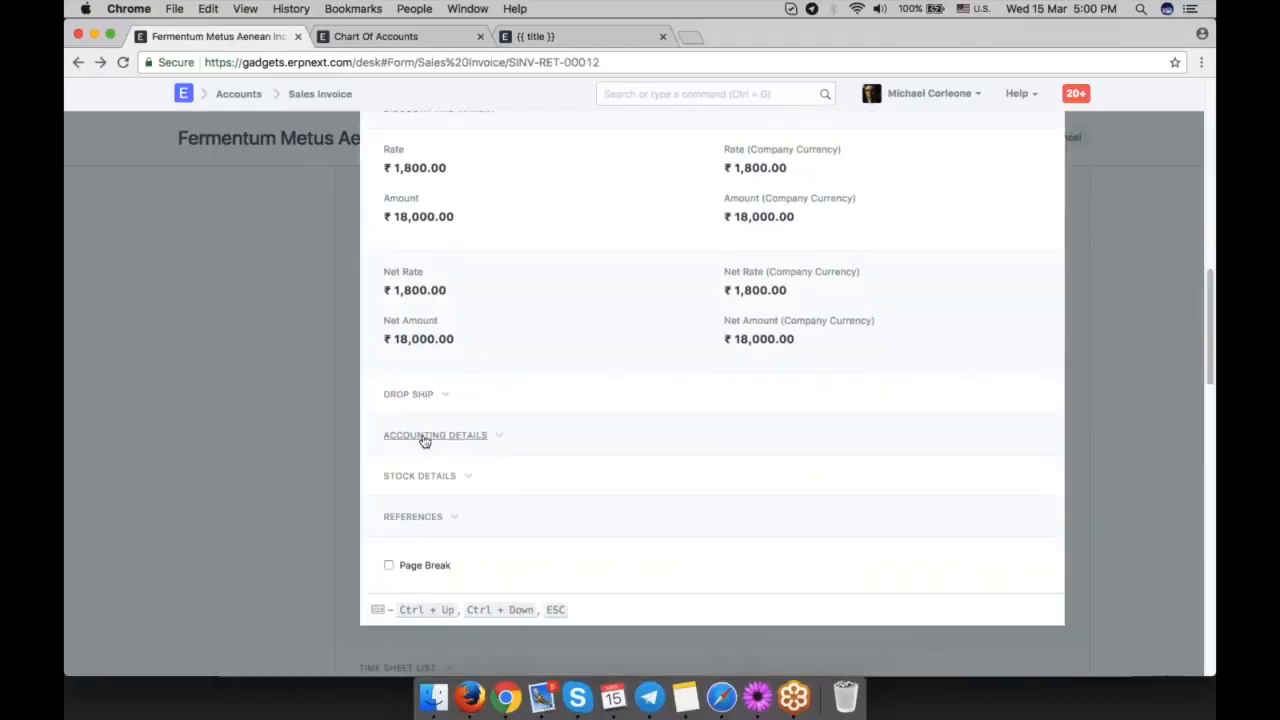
click(424, 437)
triple_click(490, 468)
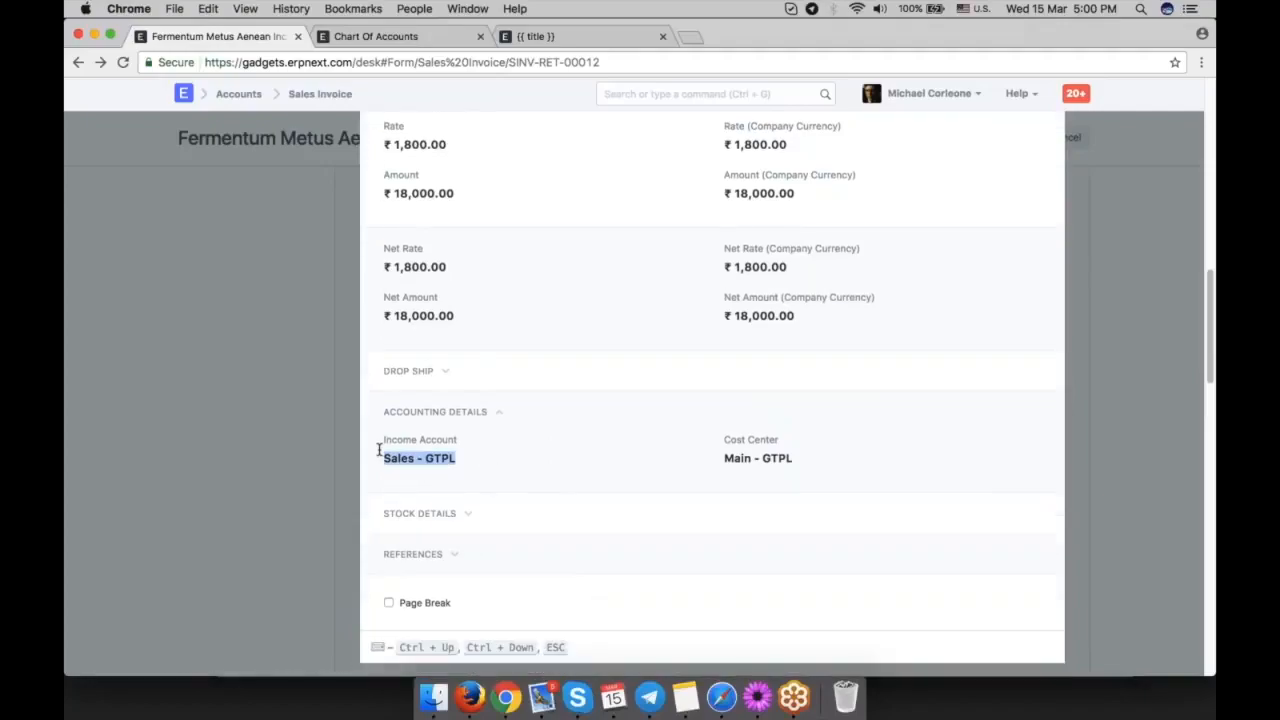
click(530, 463)
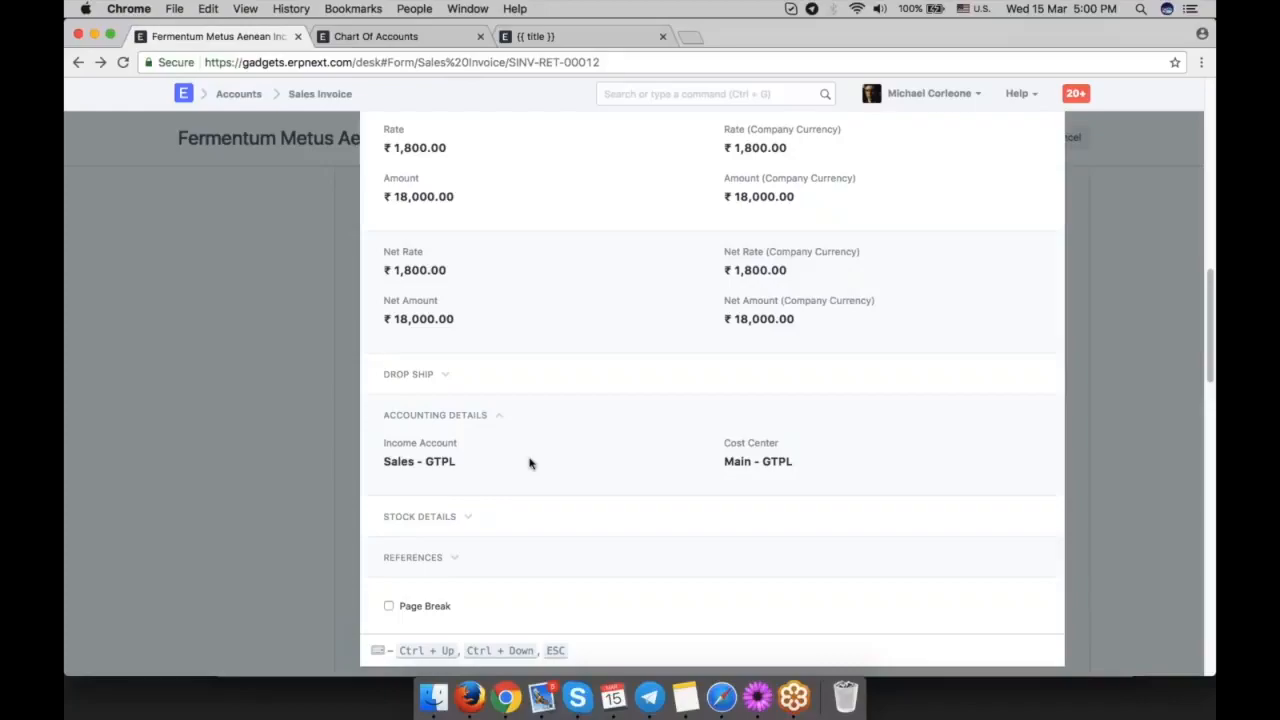
Review the Motherboard row's quantity, rates and cost center, and close the row details.
scroll(530, 463, up, 5)
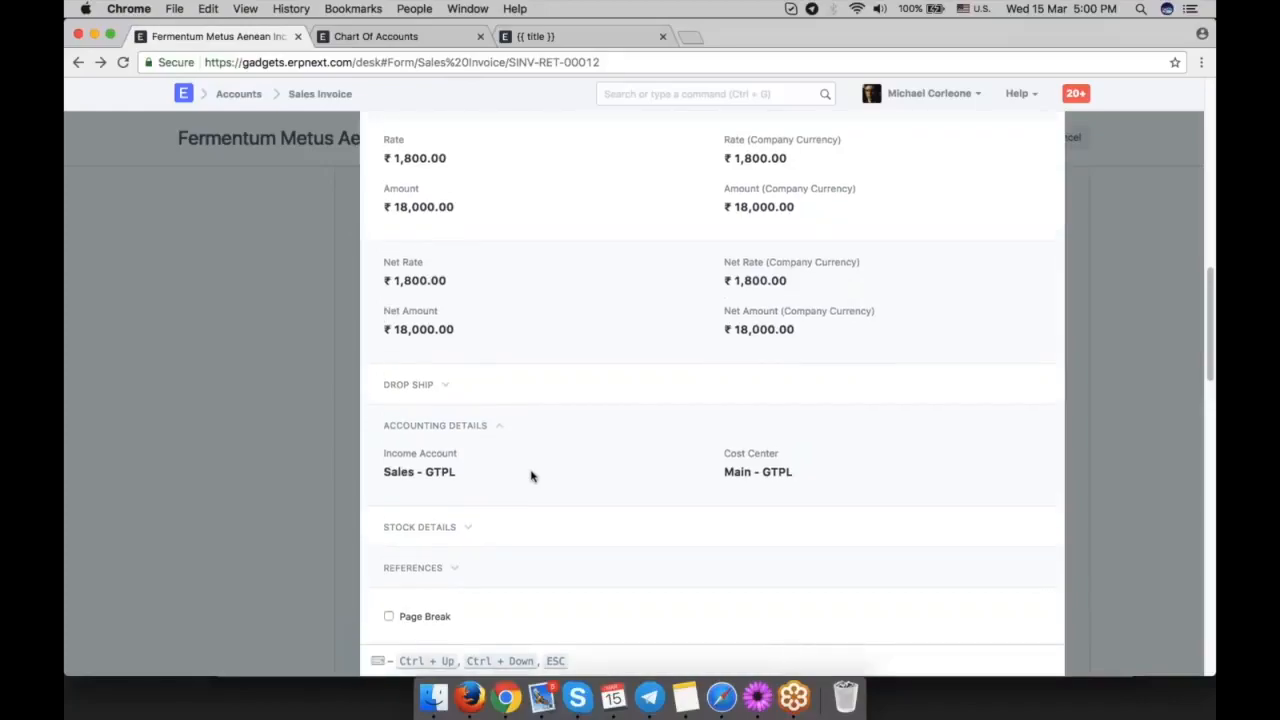
scroll(503, 426, up, 5)
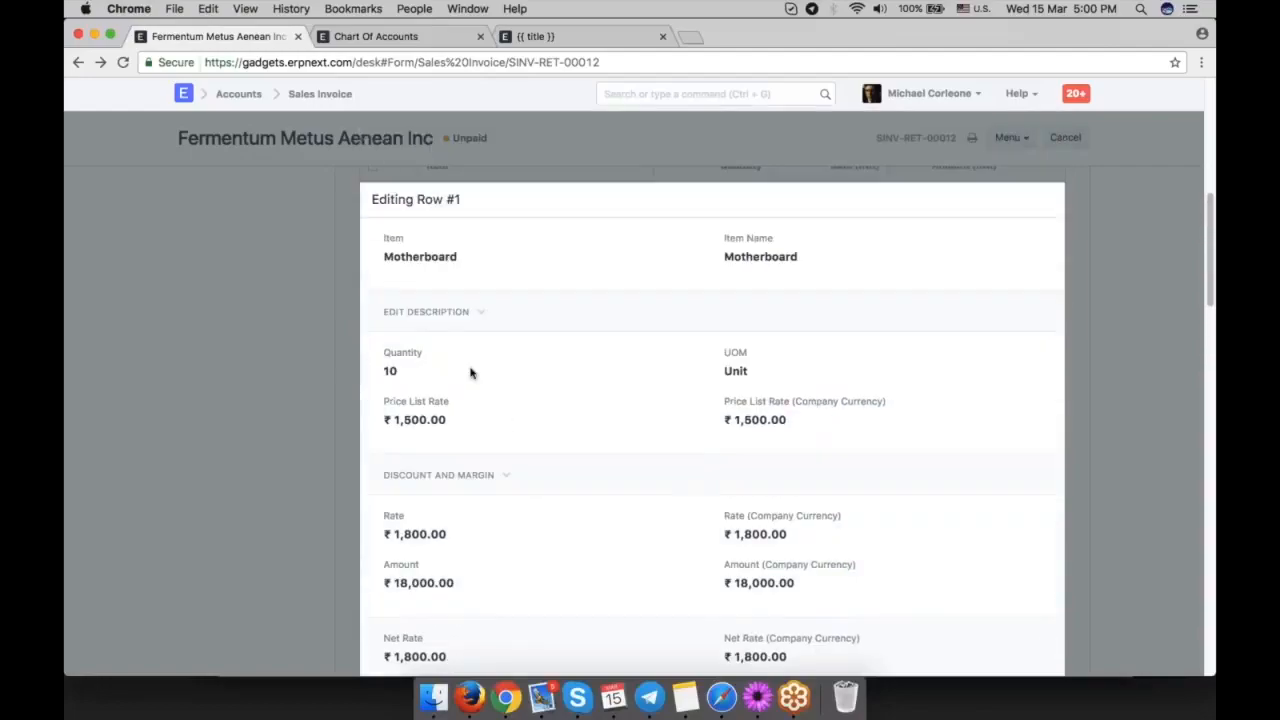
scroll(471, 371, down, 5)
scroll(451, 571, down, 2)
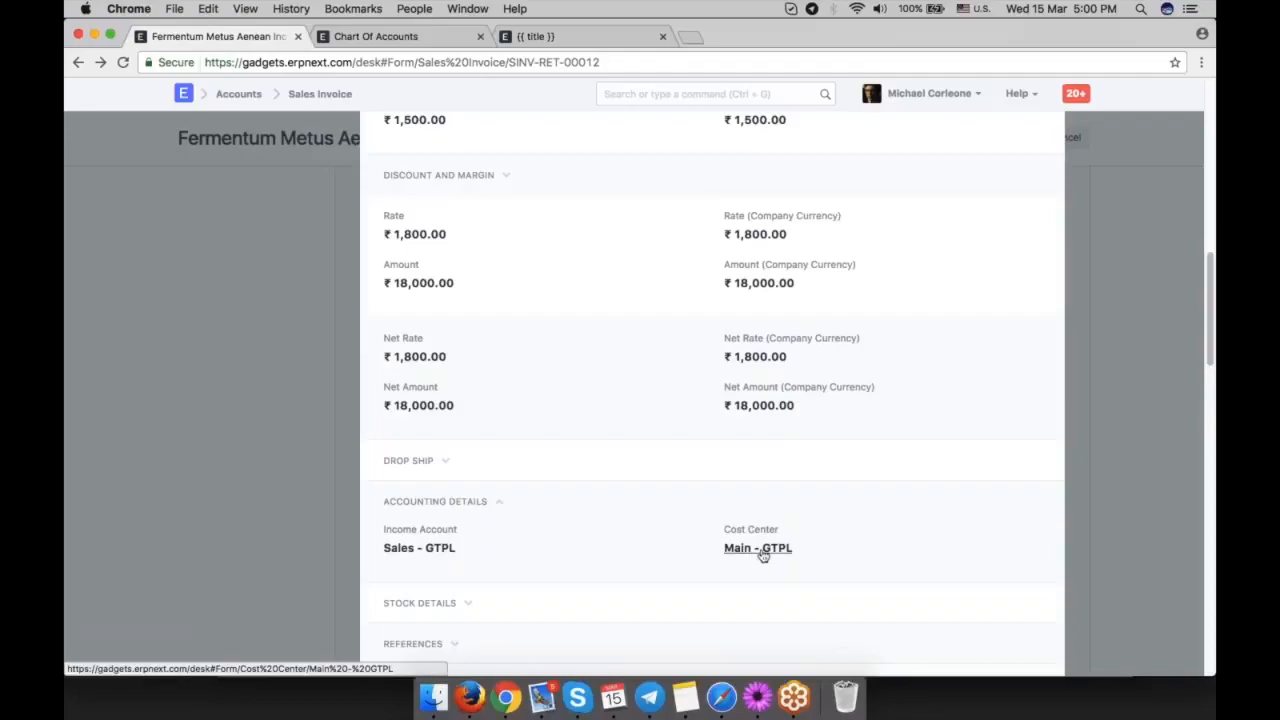
click(249, 416)
scroll(449, 410, up, 15)
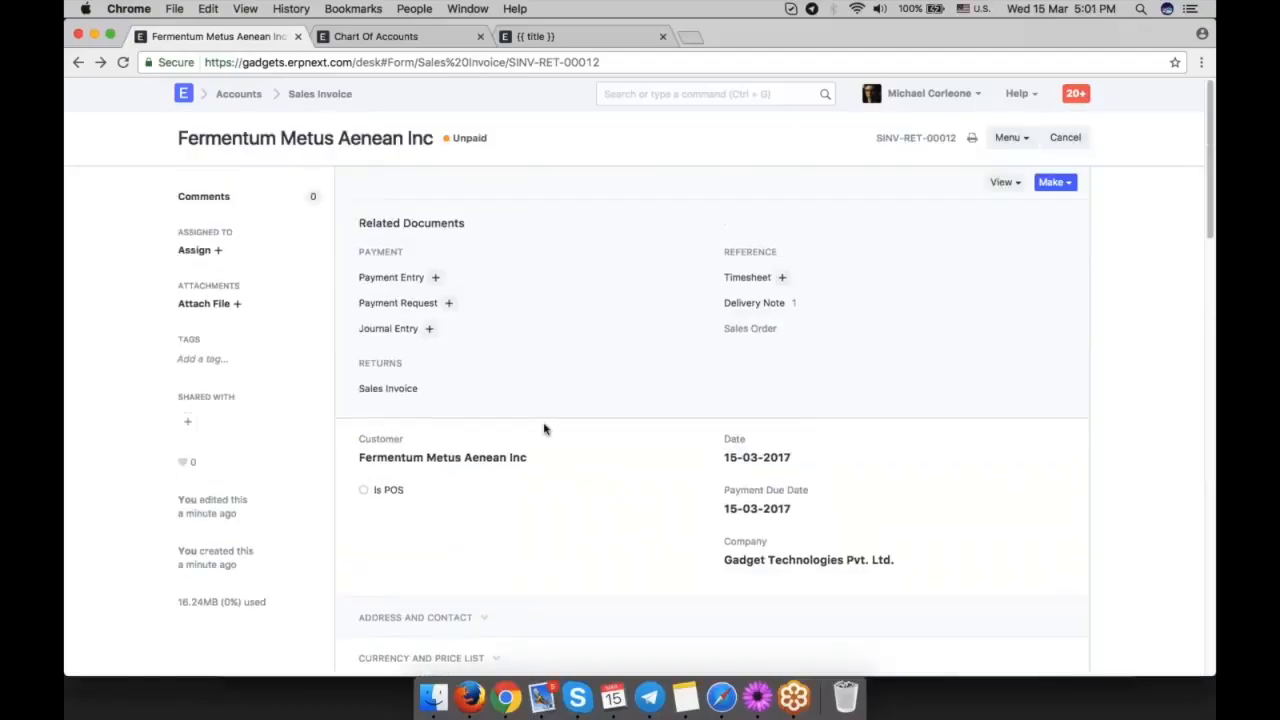
Search for the Accounts Receivable report from the Chart of Accounts page and open it.
click(380, 36)
click(630, 94)
text(ac)
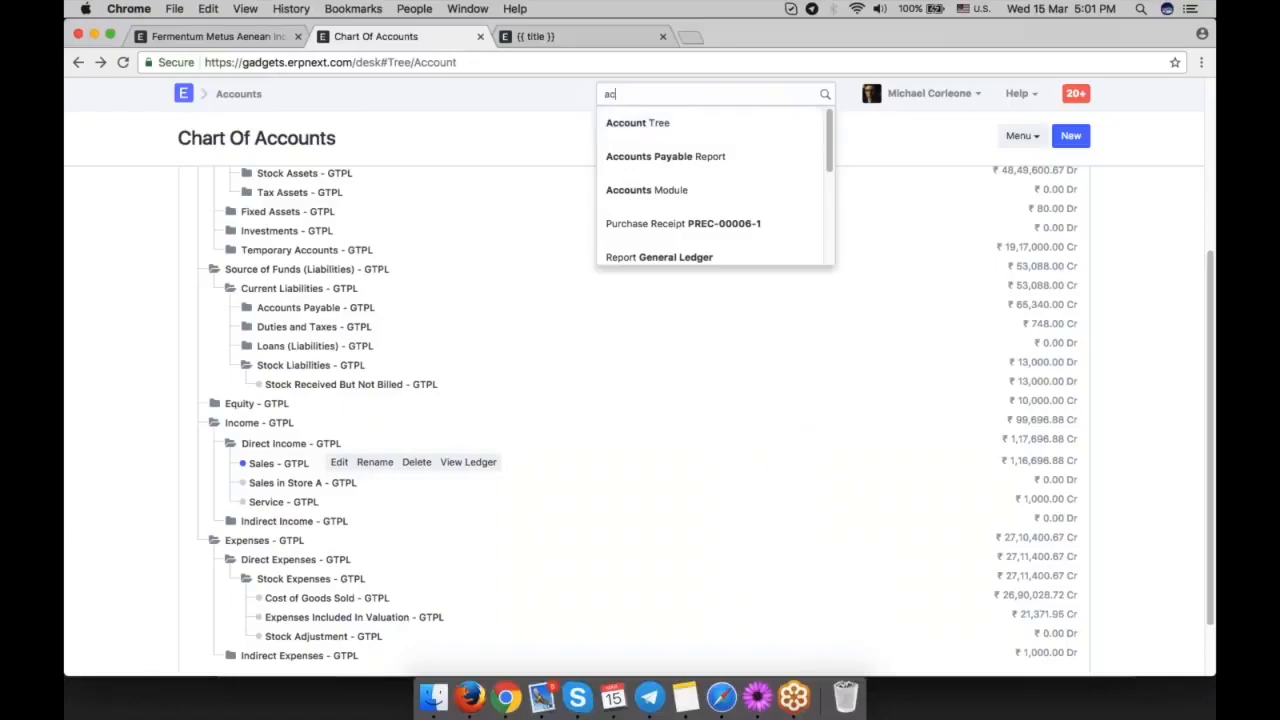
text(count re)
key(BackSpace)
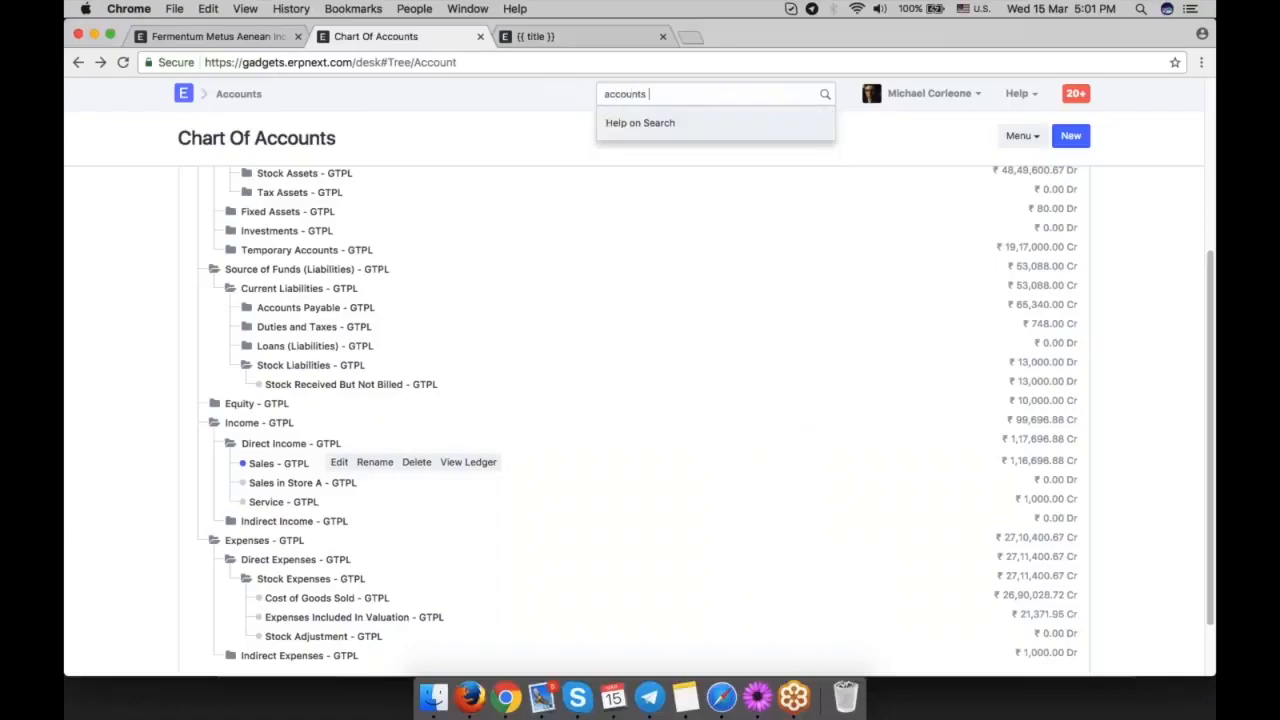
click(690, 133)
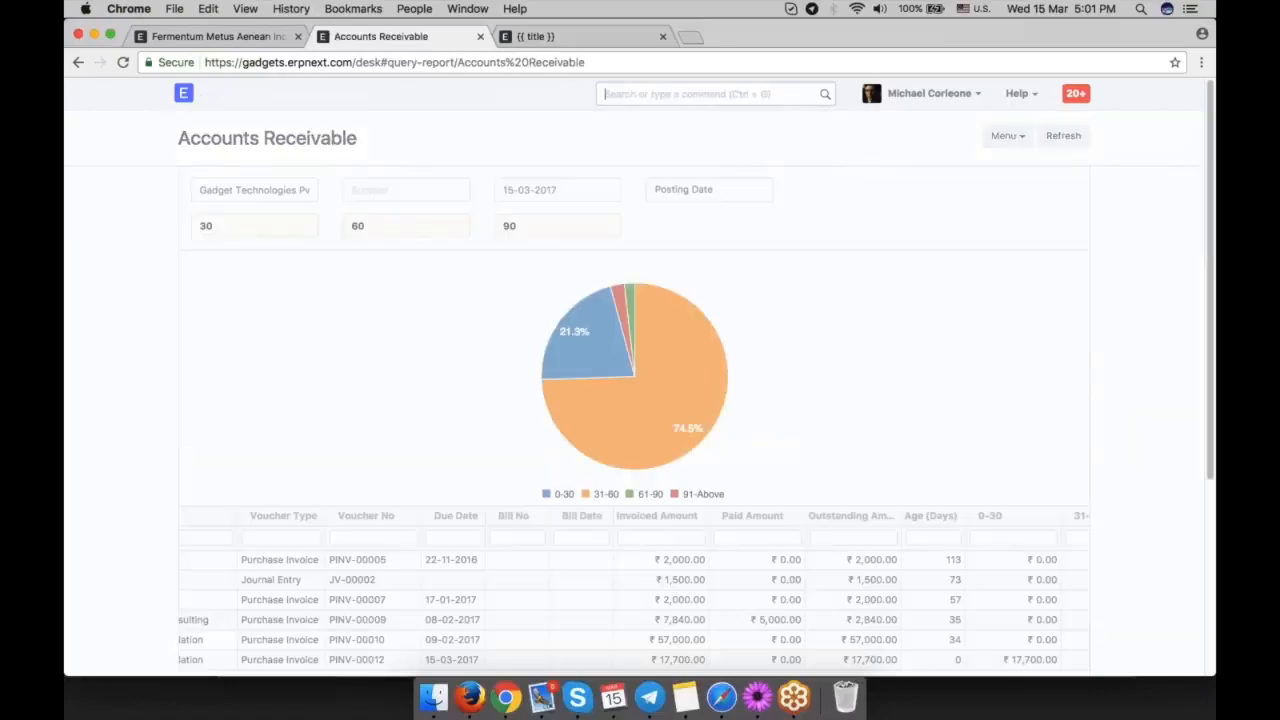
Review the outstanding vouchers in the Accounts Receivable report and return to the sales invoice.
scroll(811, 394, down, 5)
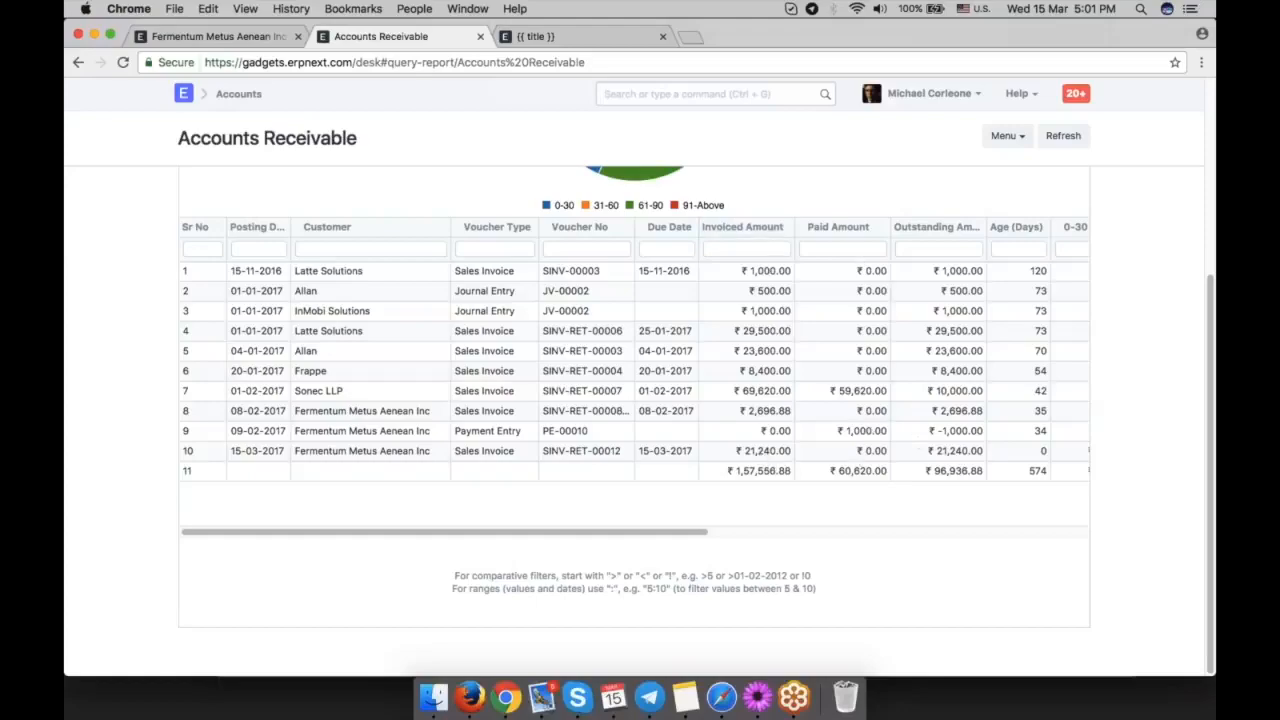
click(237, 43)
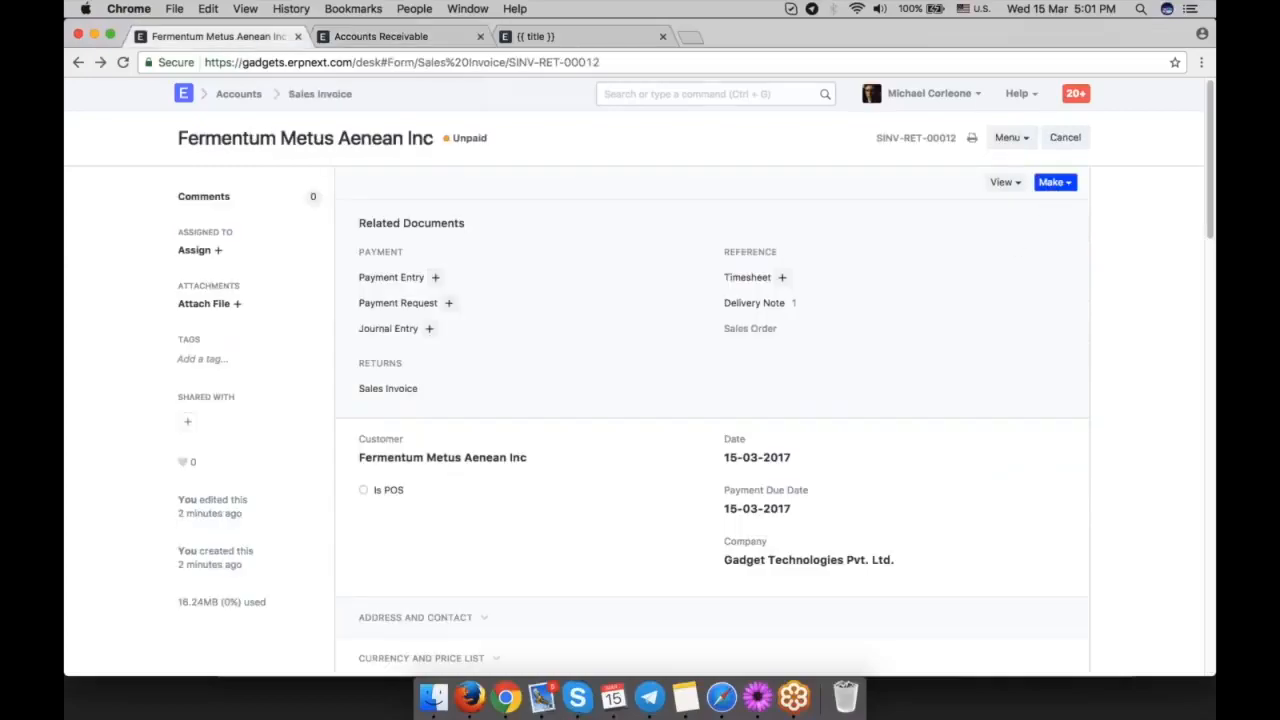
click(1055, 182)
click(996, 252)
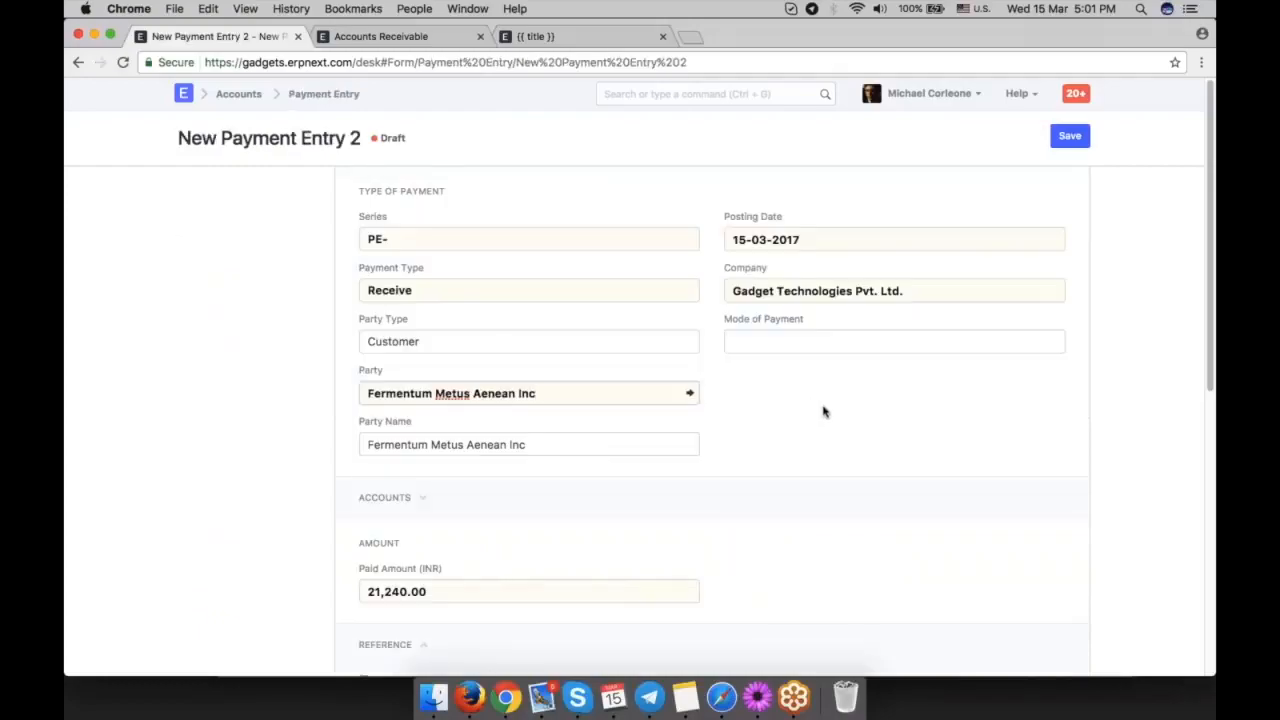
scroll(797, 391, down, 6)
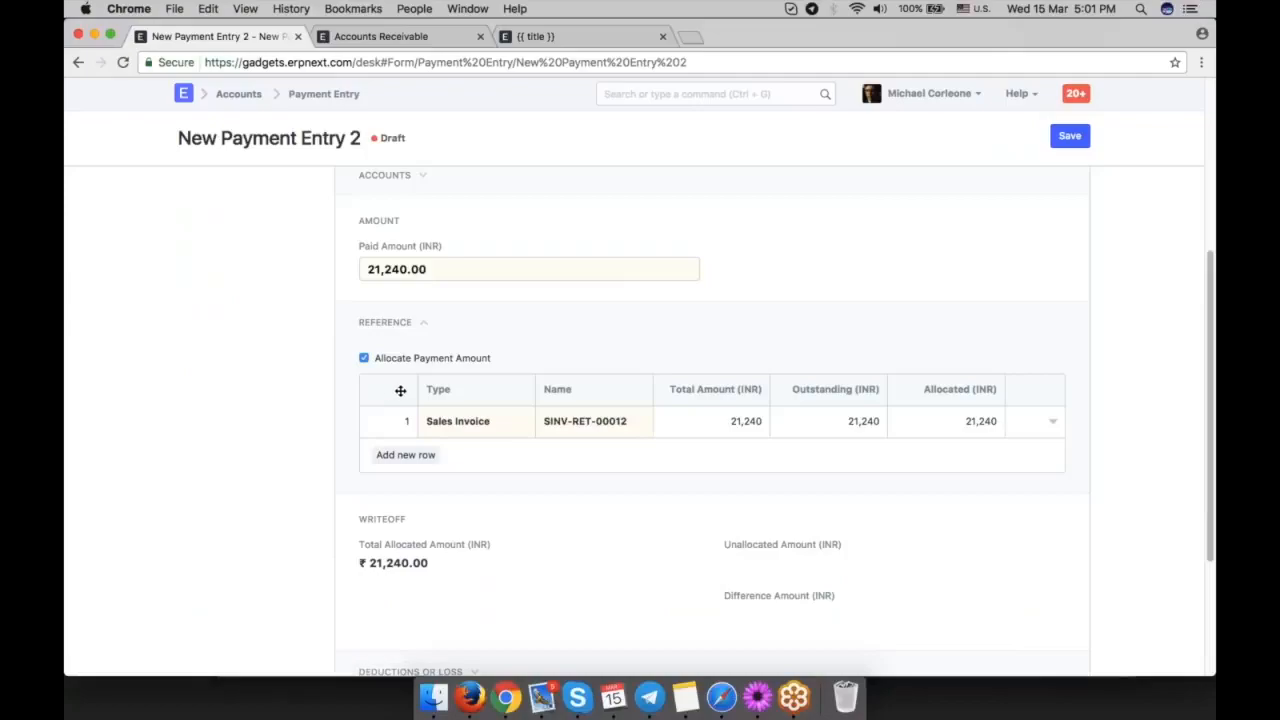
click(79, 62)
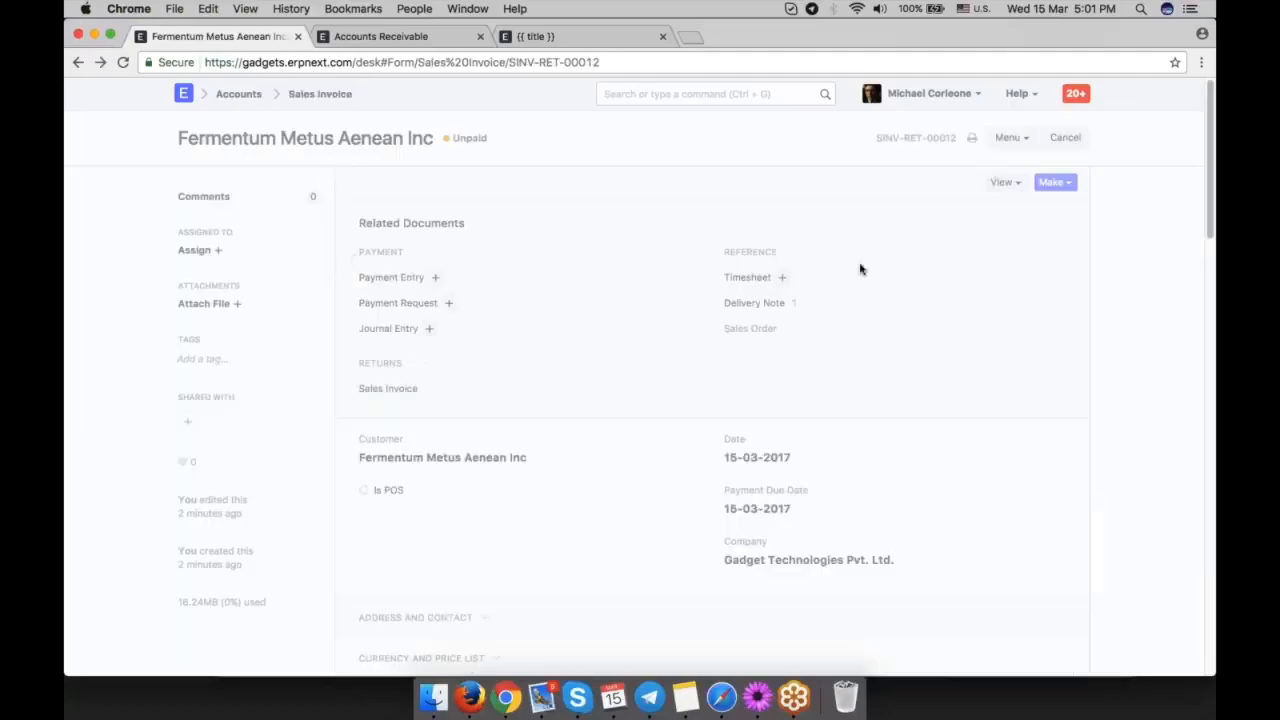
Create a payment entry from the sales invoice and check its paid amount and invoice allocation.
click(1058, 182)
click(983, 251)
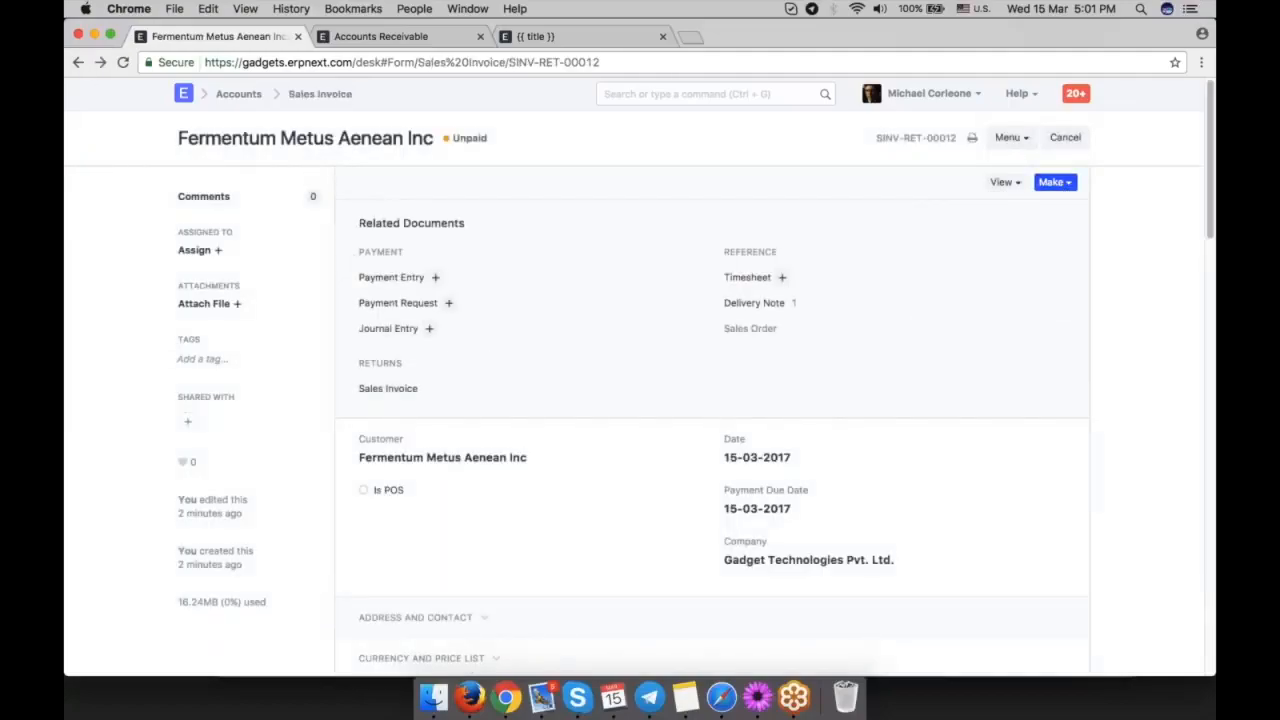
scroll(712, 420, up, 1)
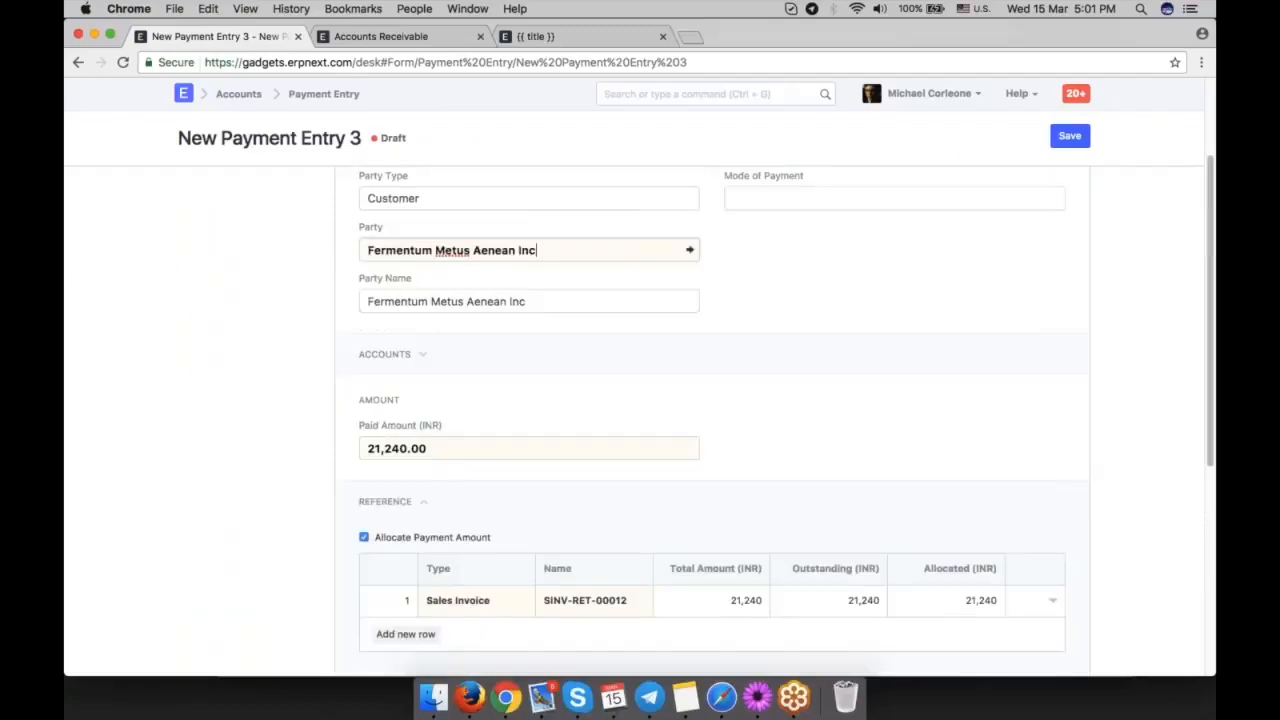
scroll(712, 420, down, 2)
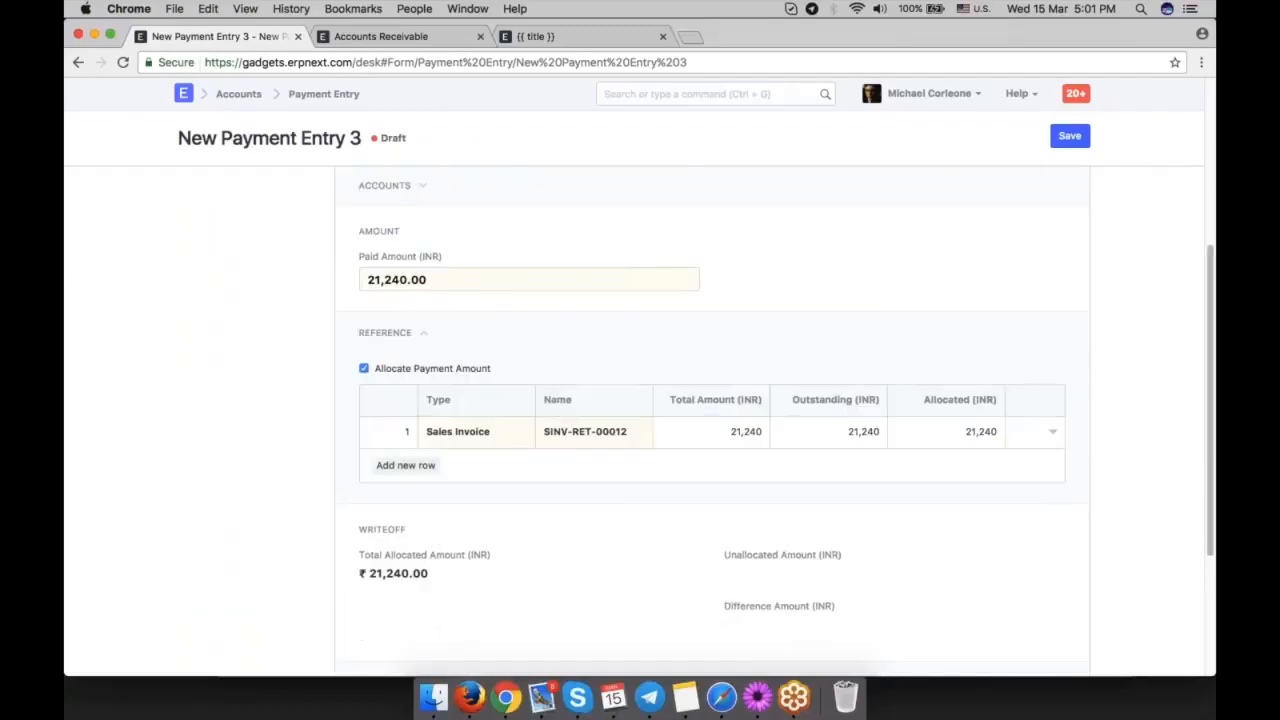
click(369, 280)
double_click(474, 281)
key(Left)
Add a second row of type Sales Invoice to the payment entry's reference table.
scroll(712, 420, down, 2)
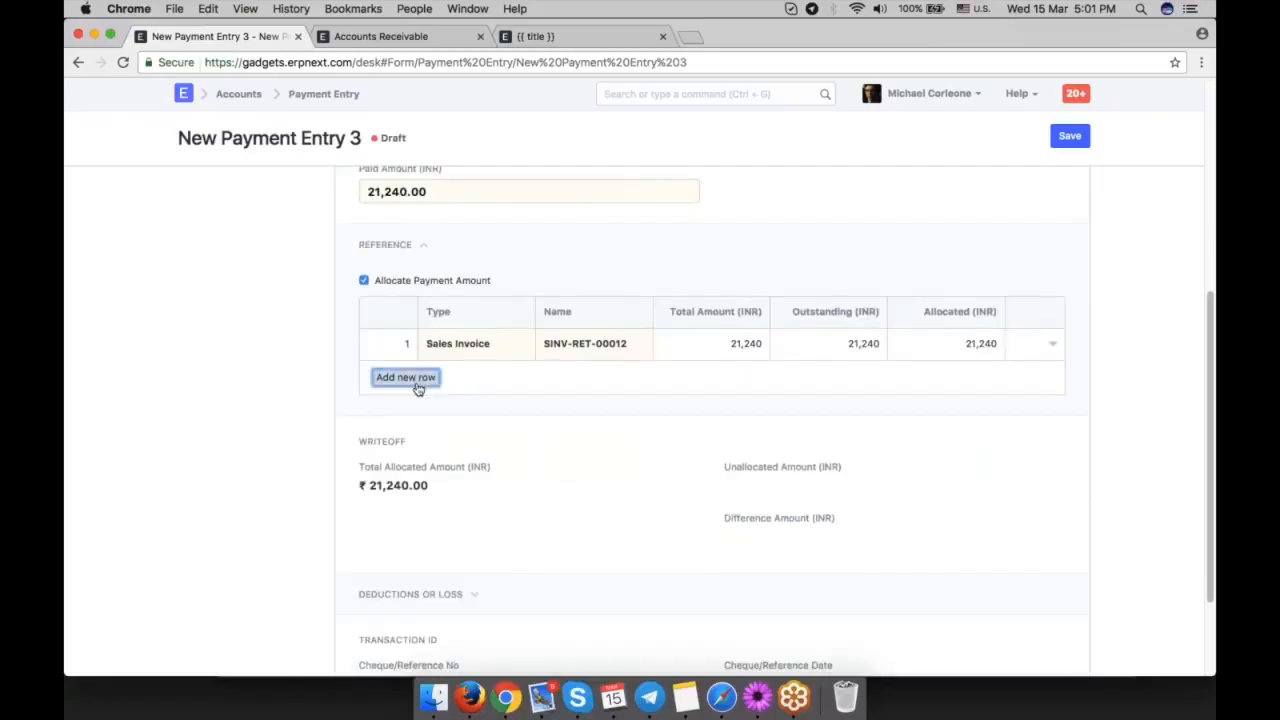
click(410, 376)
click(474, 375)
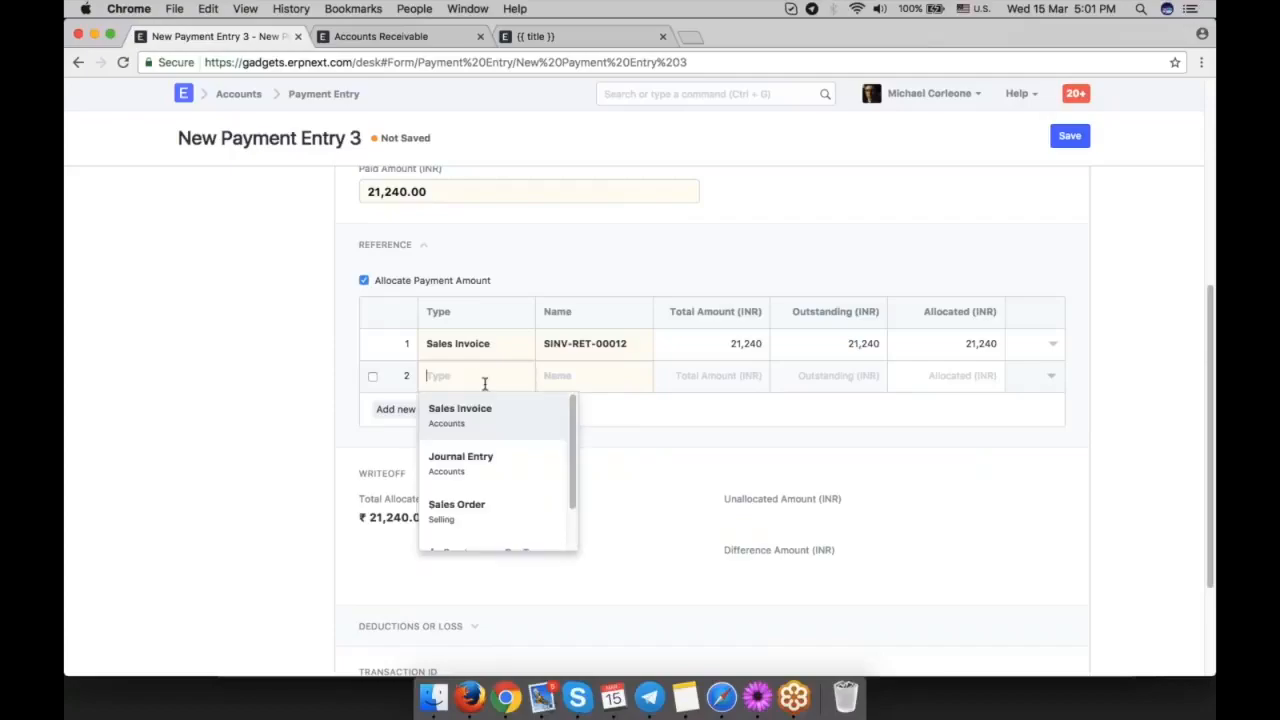
click(497, 420)
click(589, 375)
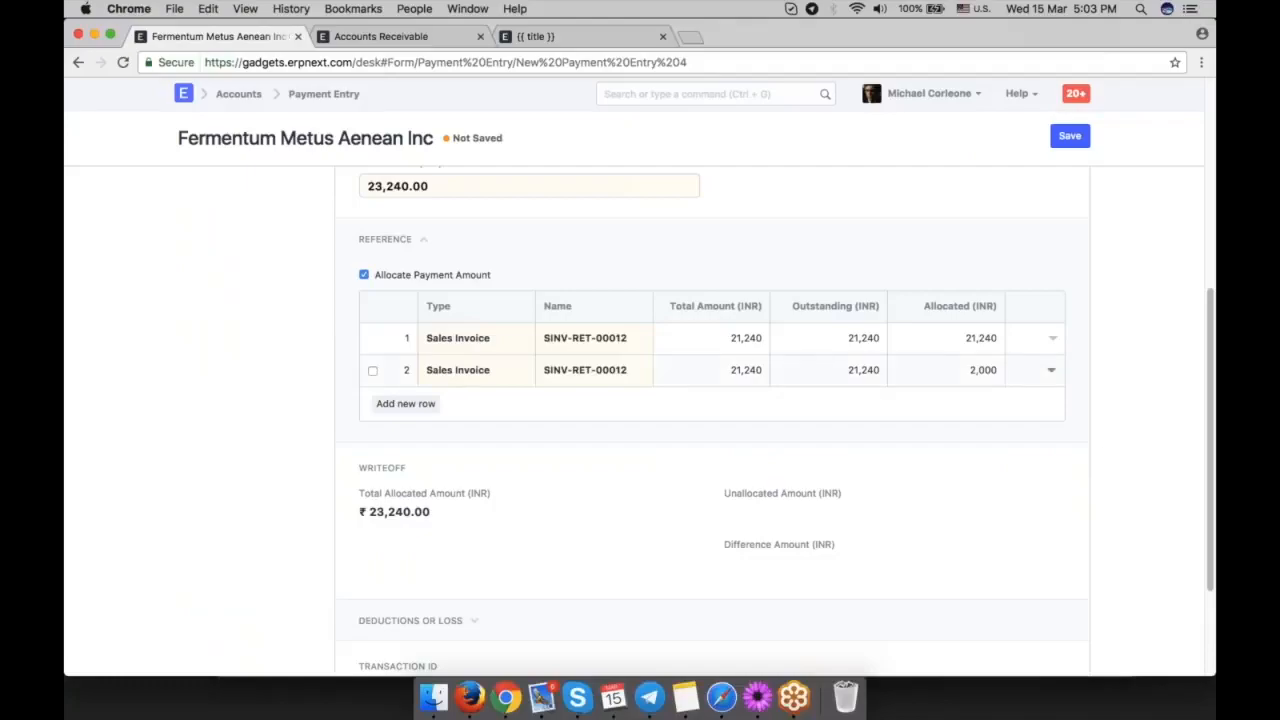
Delete the second reference row allocating 2,000 and save the payment entry.
click(1050, 371)
click(874, 372)
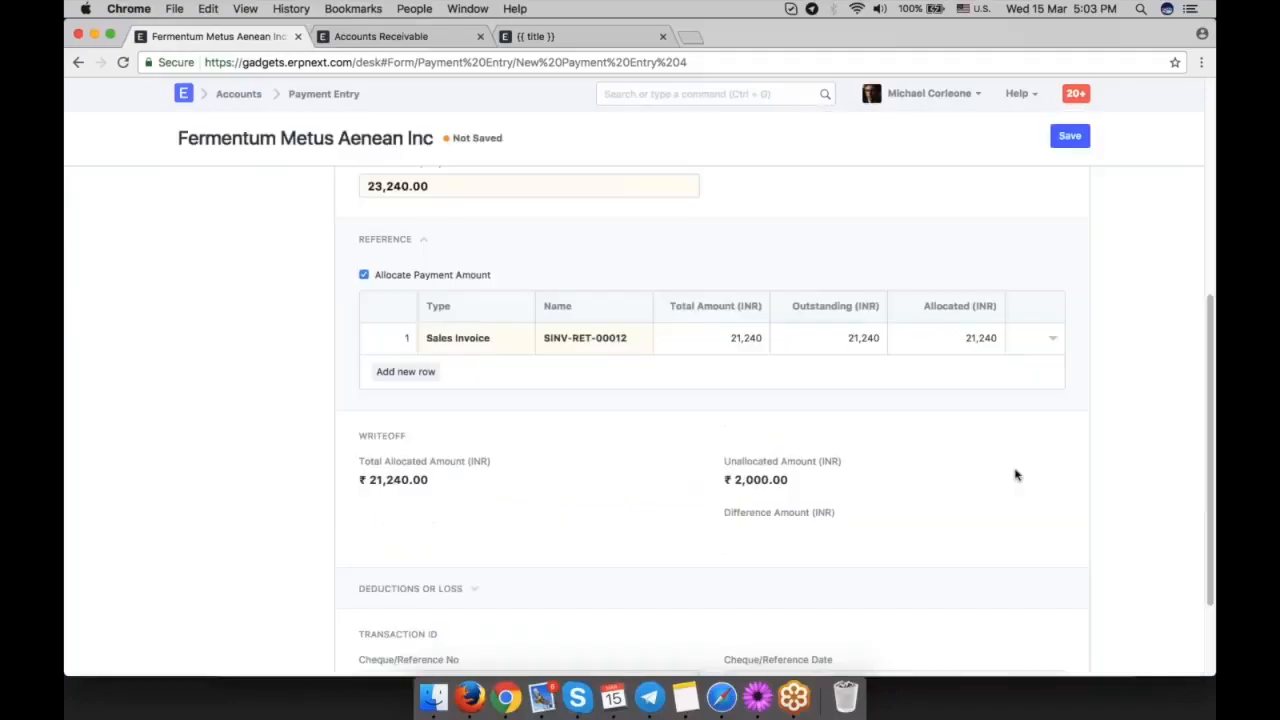
scroll(1052, 483, up, 3)
scroll(1052, 483, up, 5)
key(ctrl+s)
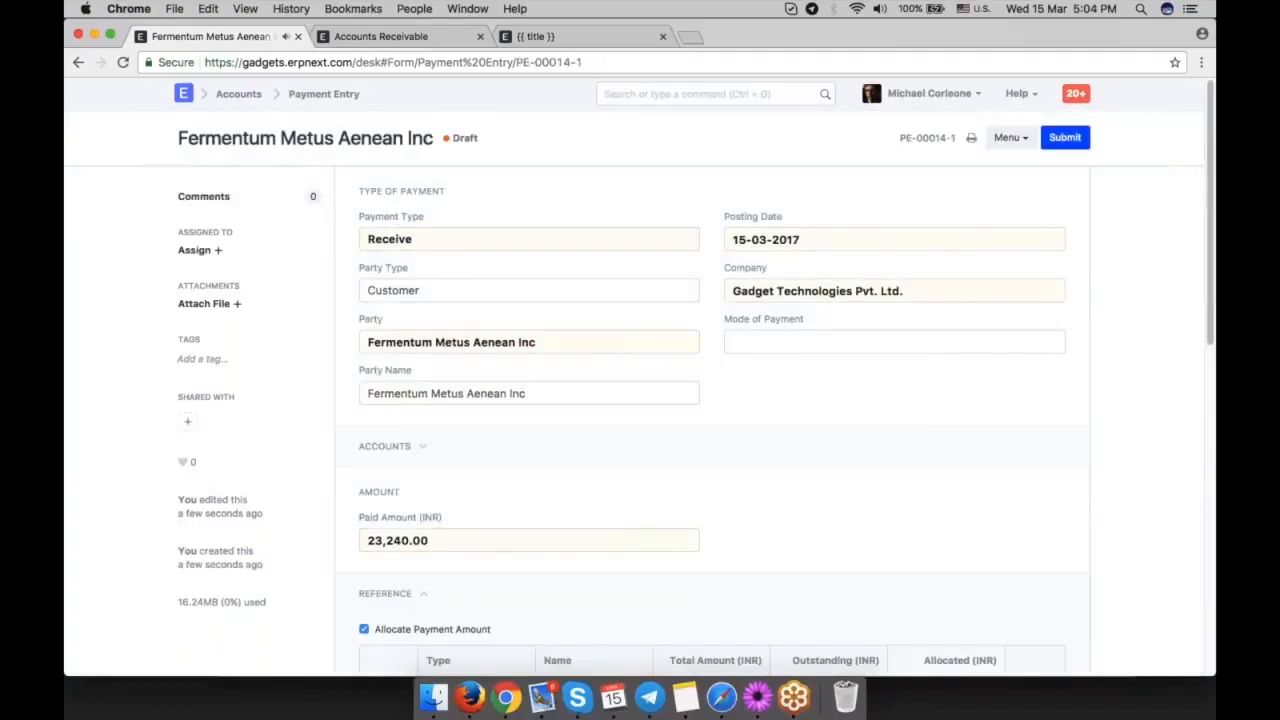
Submit the payment entry and open its general ledger postings.
click(1065, 137)
key(Return)
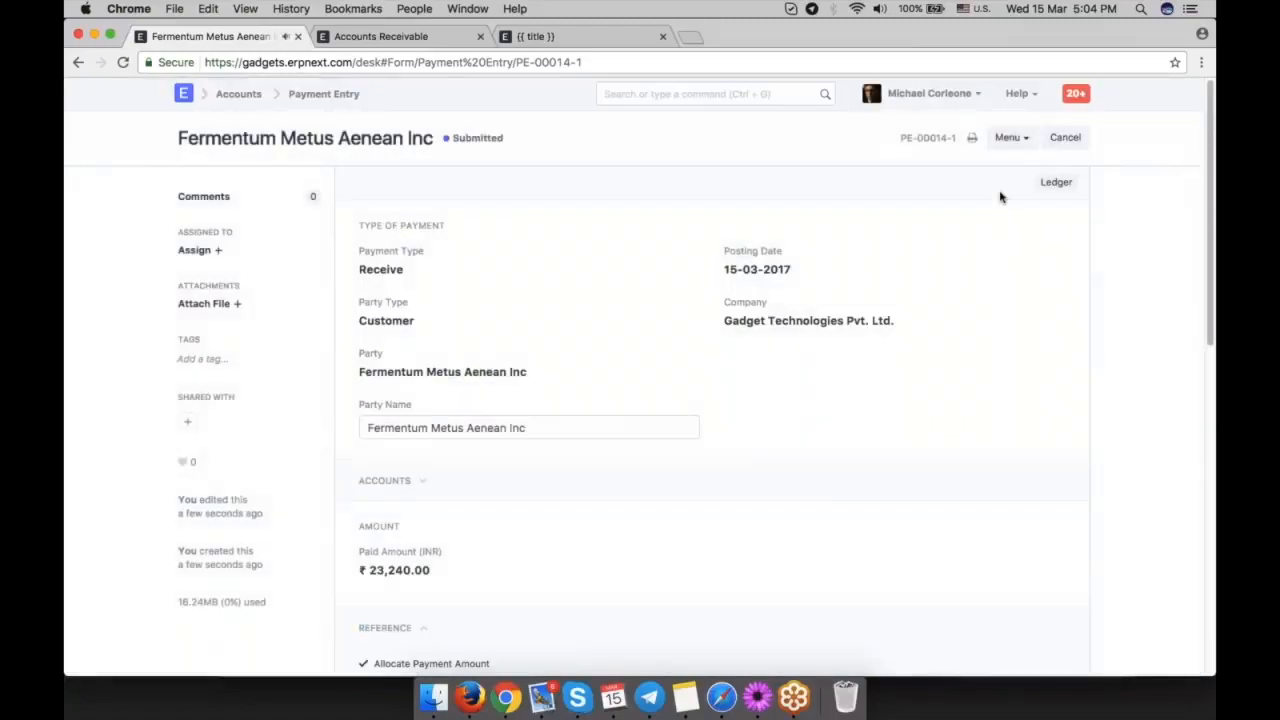
click(1055, 182)
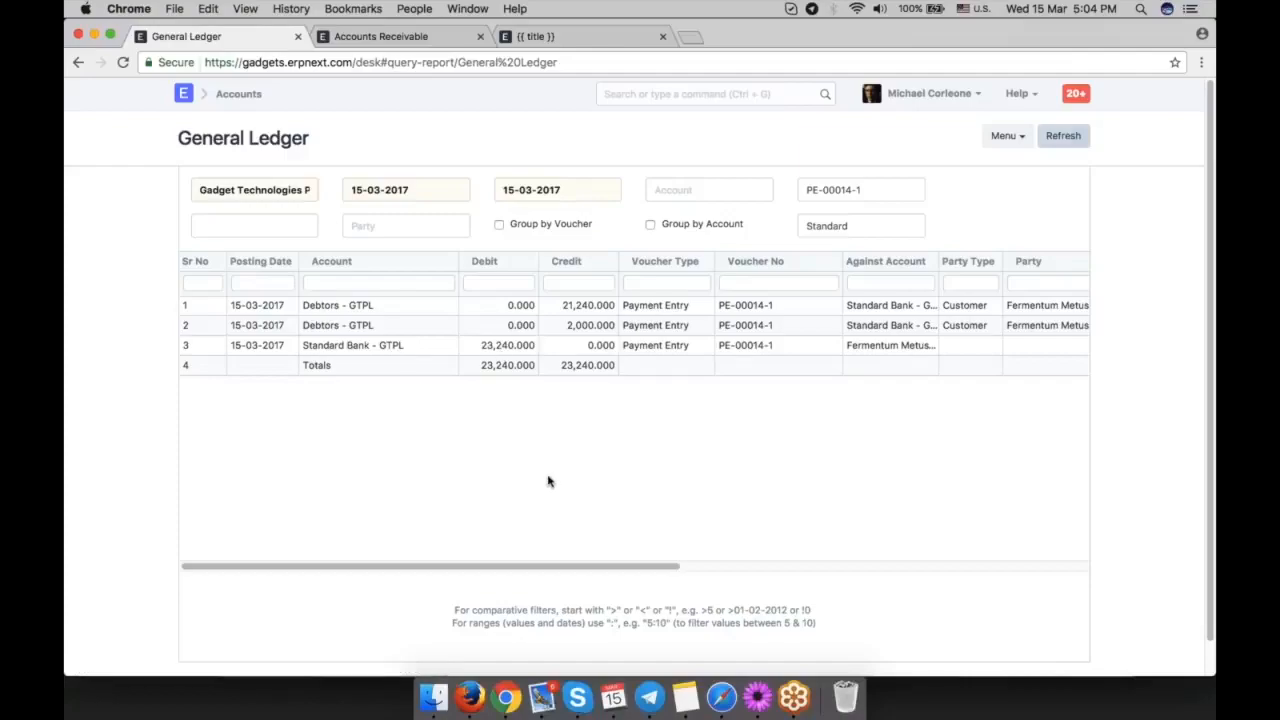
Go back to the payment entry to compare its unallocated and paid amounts, and reopen its ledger.
click(78, 62)
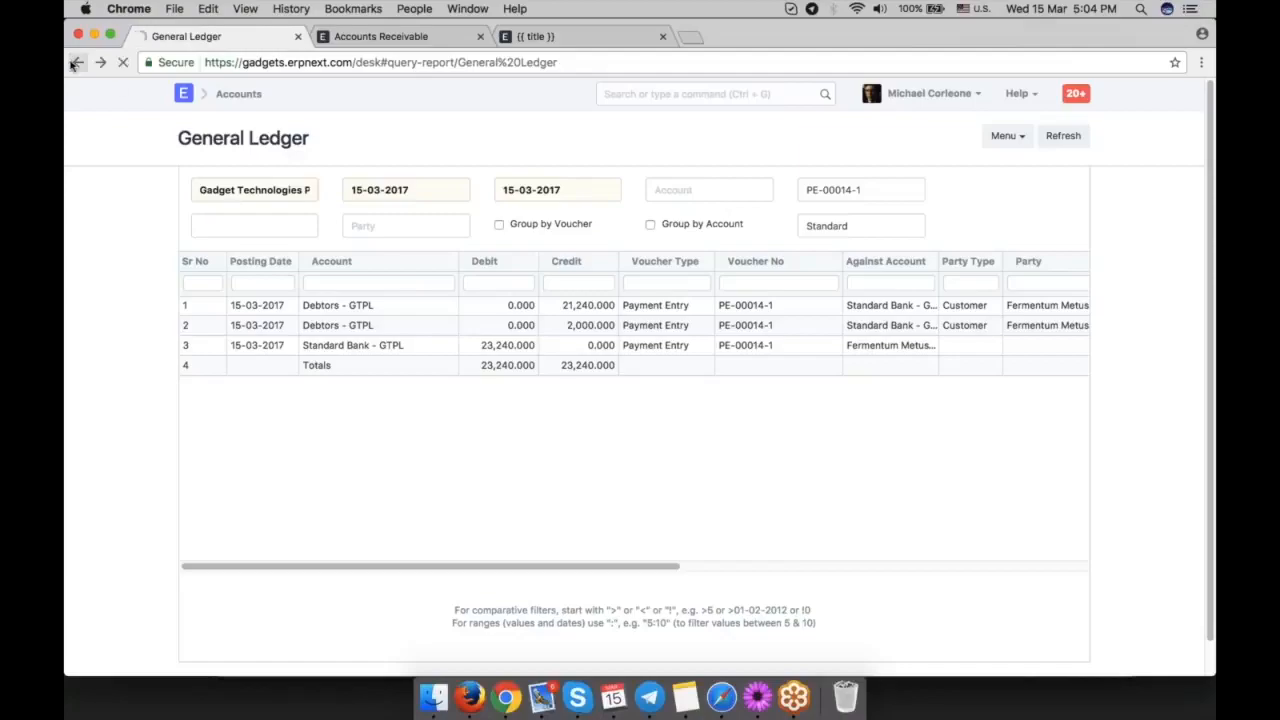
scroll(1063, 449, down, 5)
drag(811, 506, 724, 485)
click(821, 517)
double_click(760, 504)
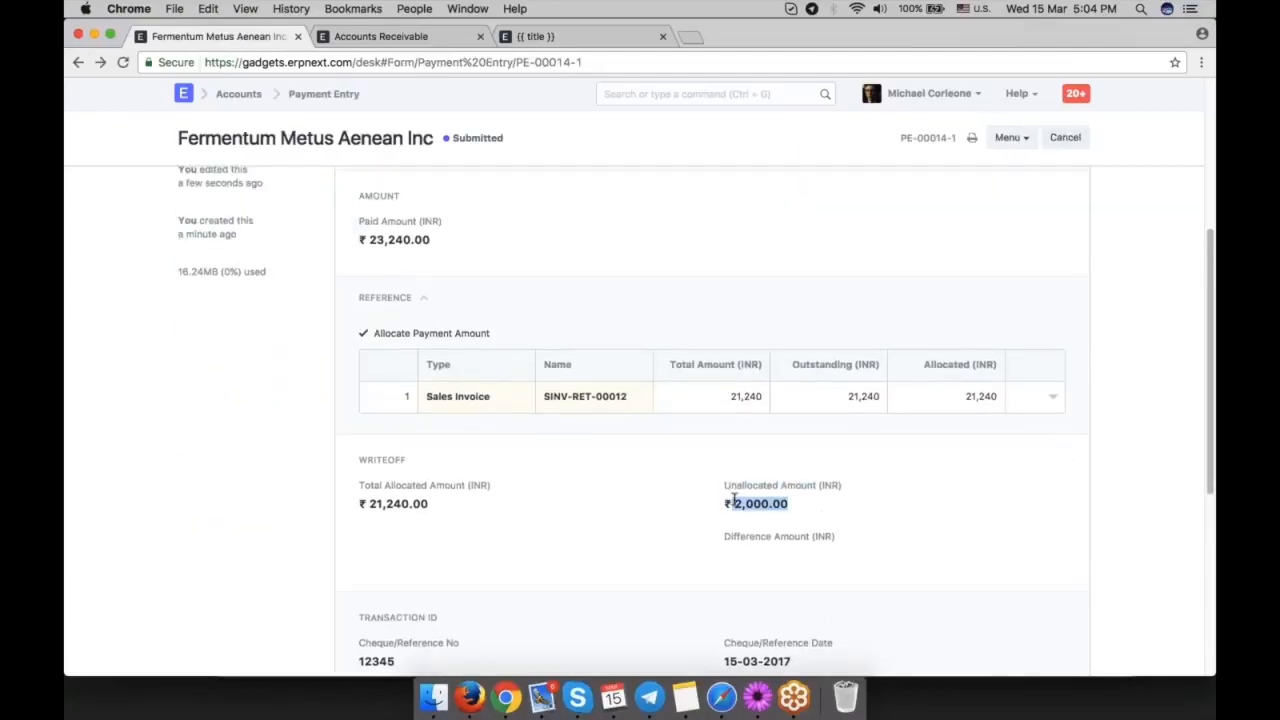
click(796, 507)
drag(431, 240, 360, 240)
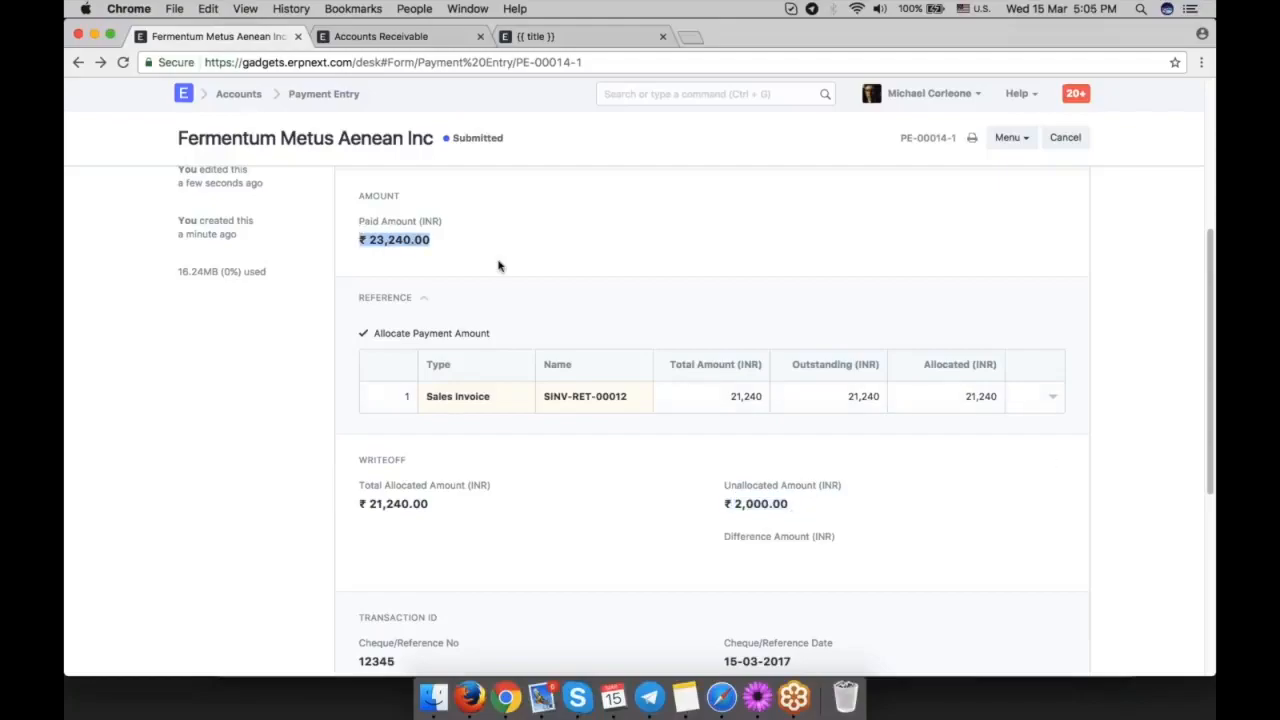
click(462, 274)
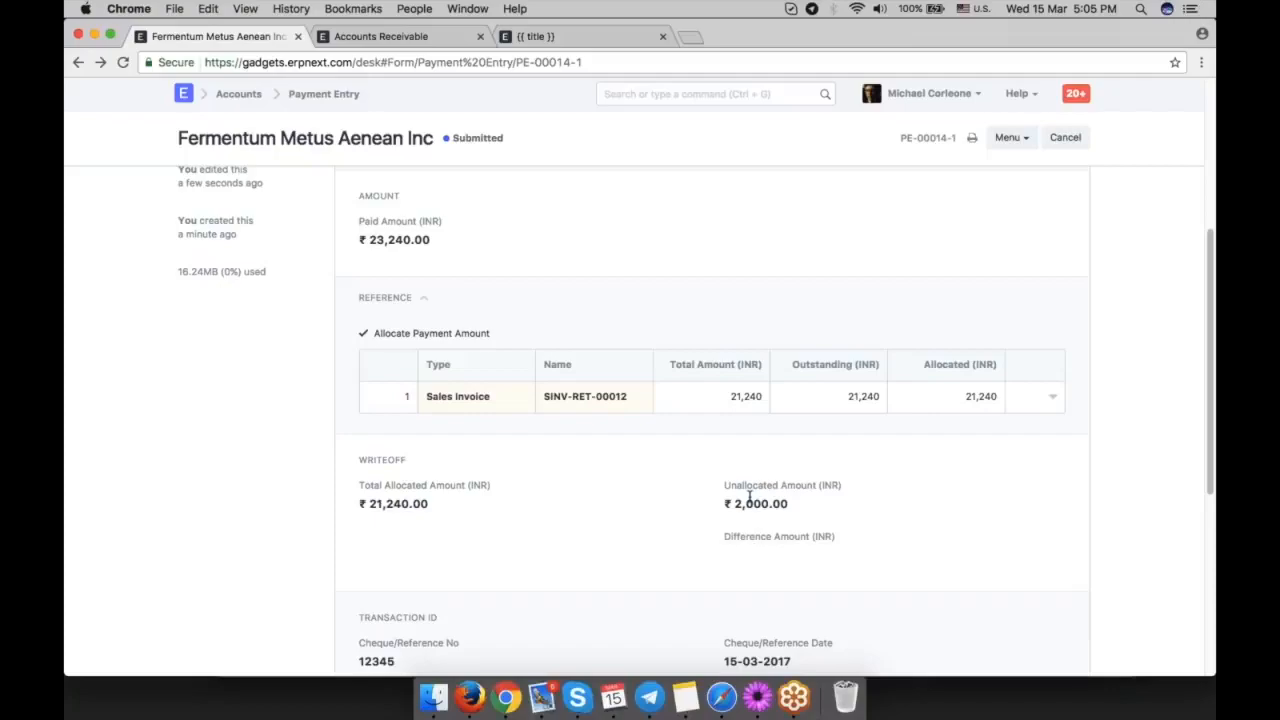
scroll(749, 497, up, 5)
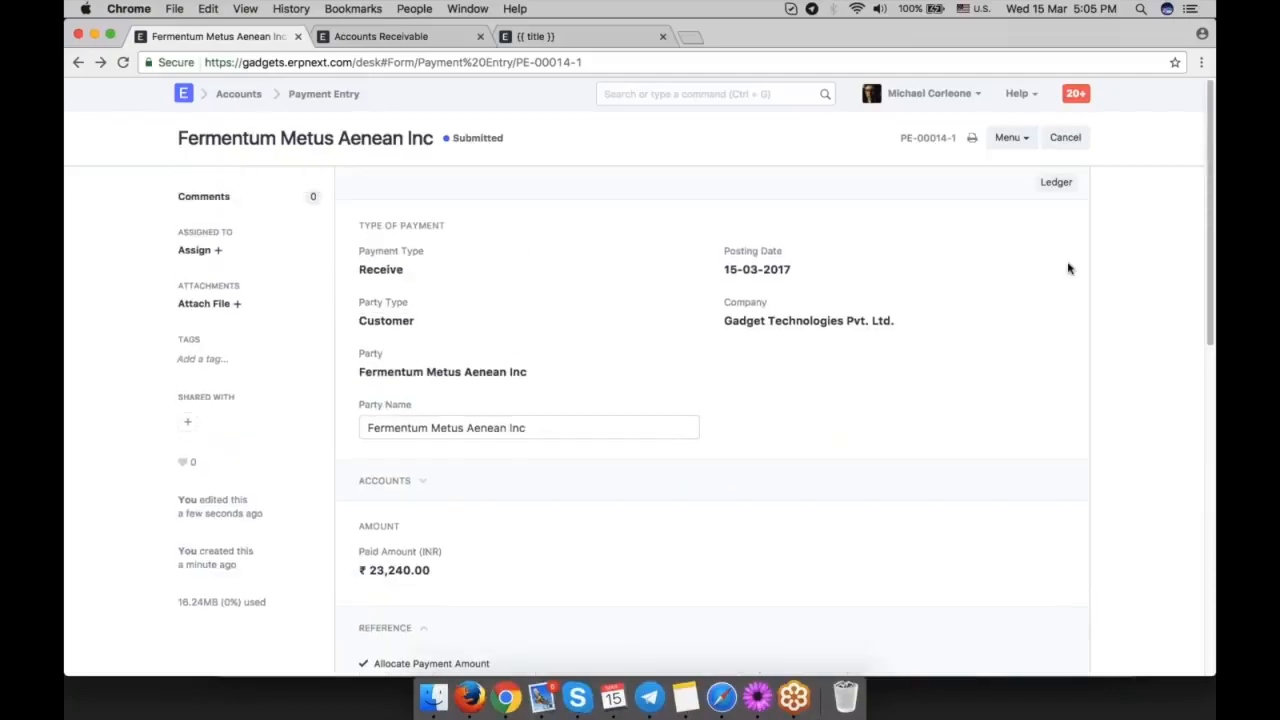
click(1056, 182)
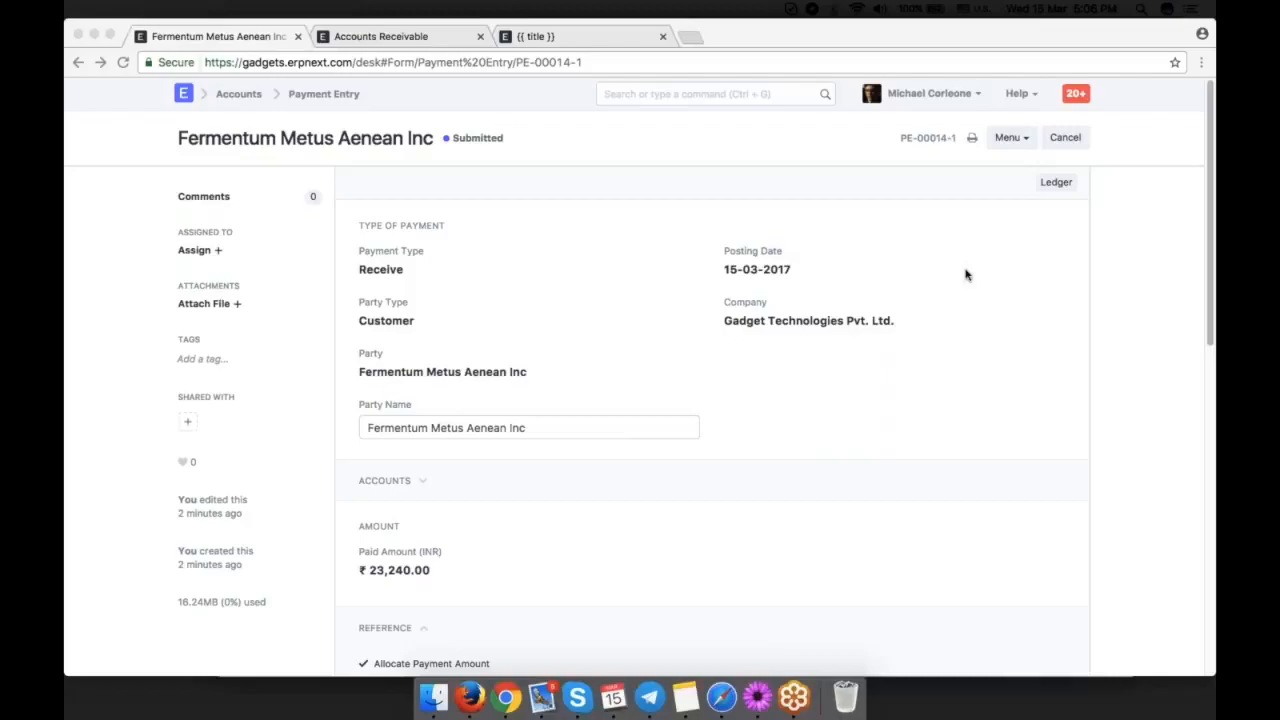
Create a new sales invoice for the customer Latte Solutions.
click(797, 100)
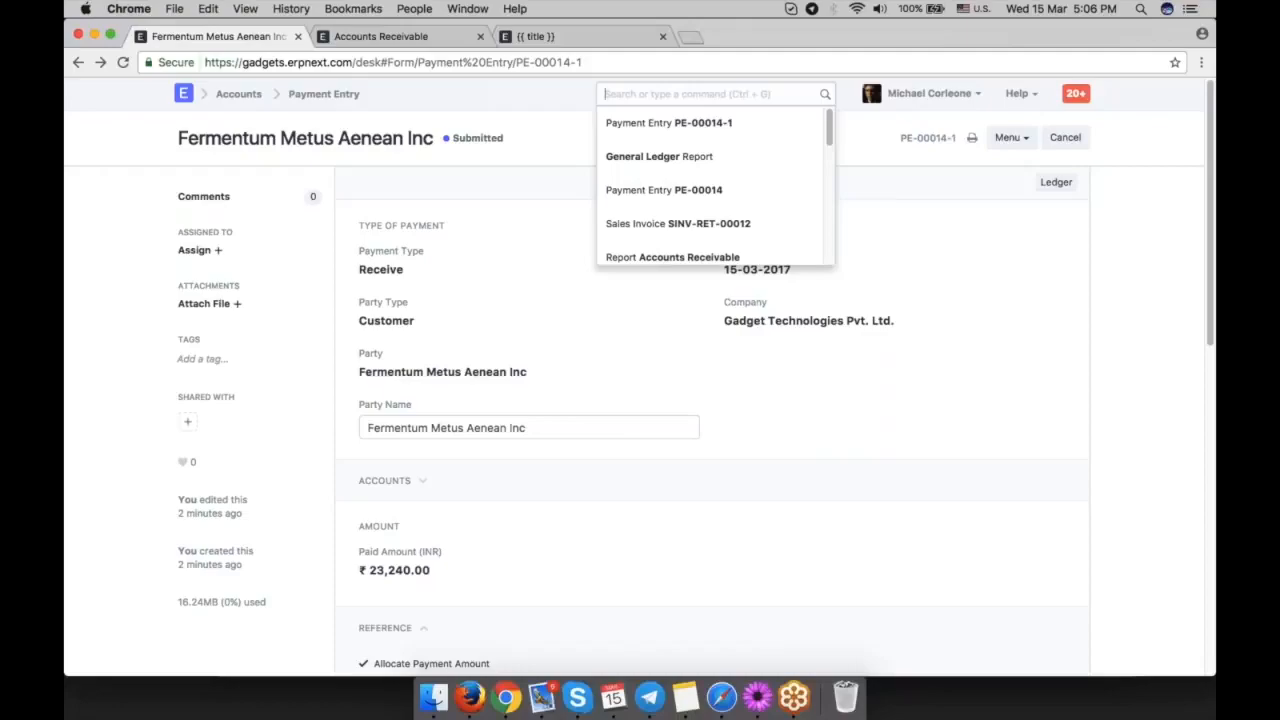
text(new sales in)
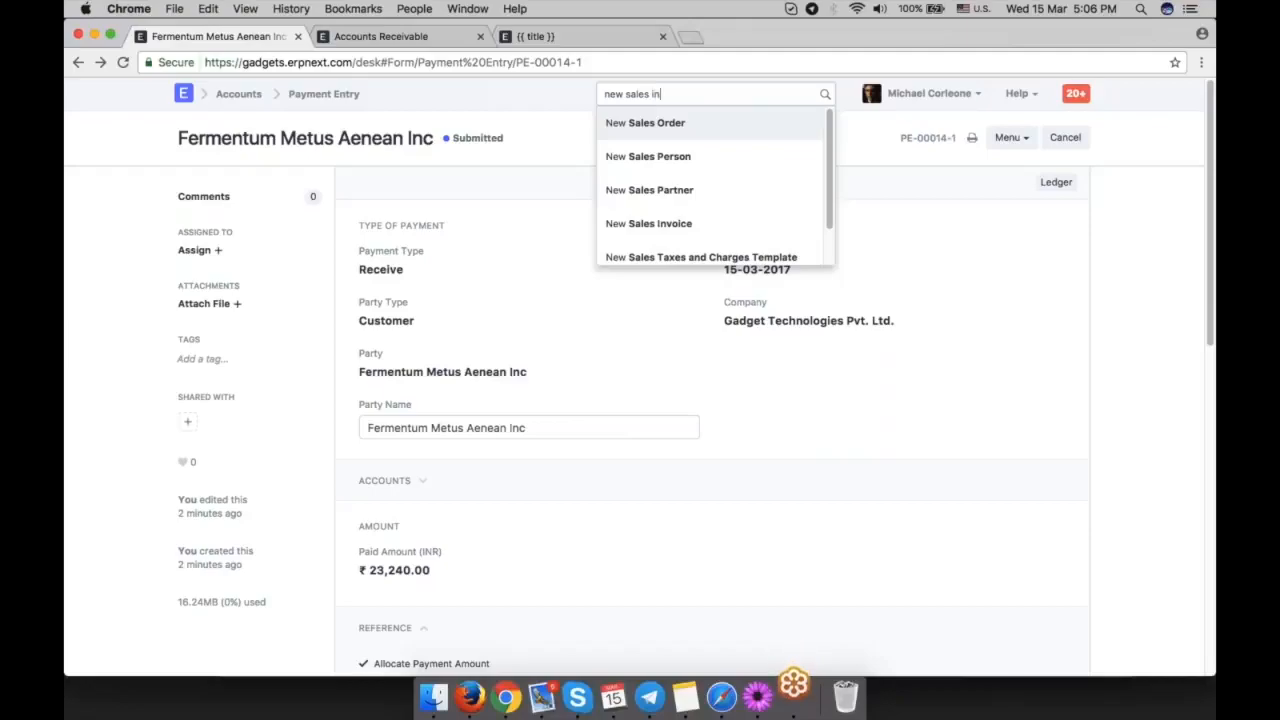
key(Return)
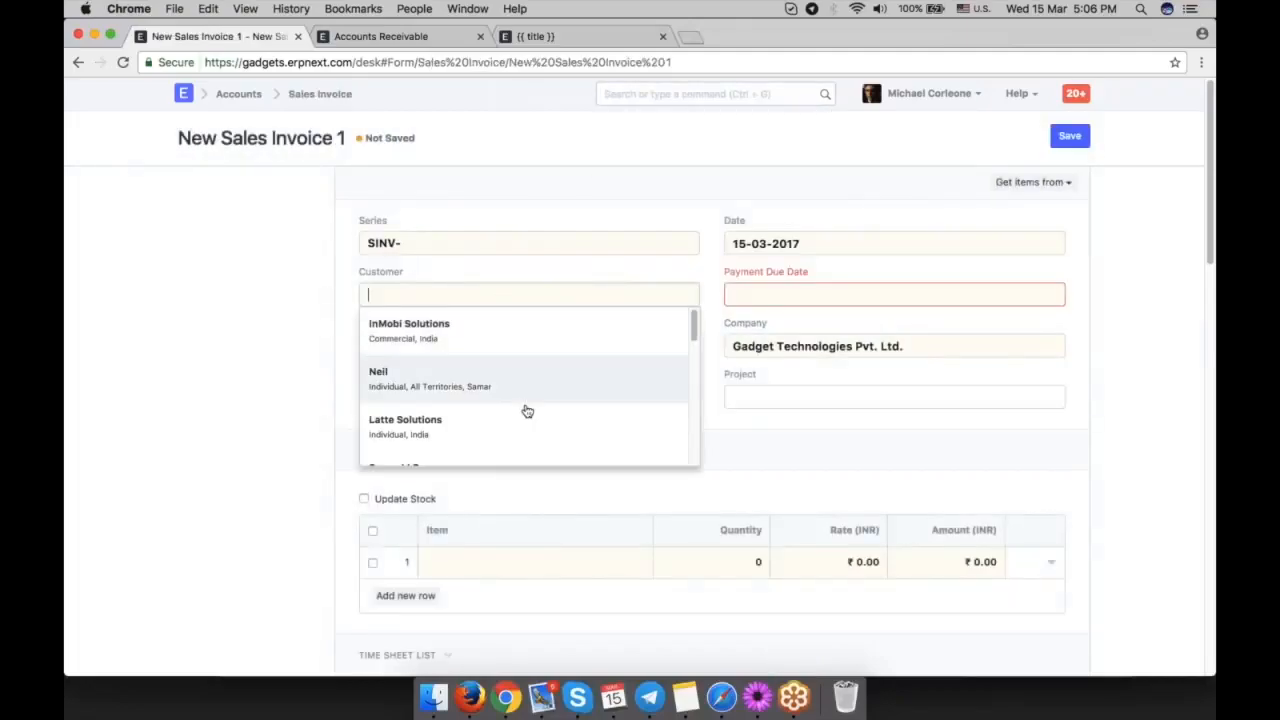
click(528, 420)
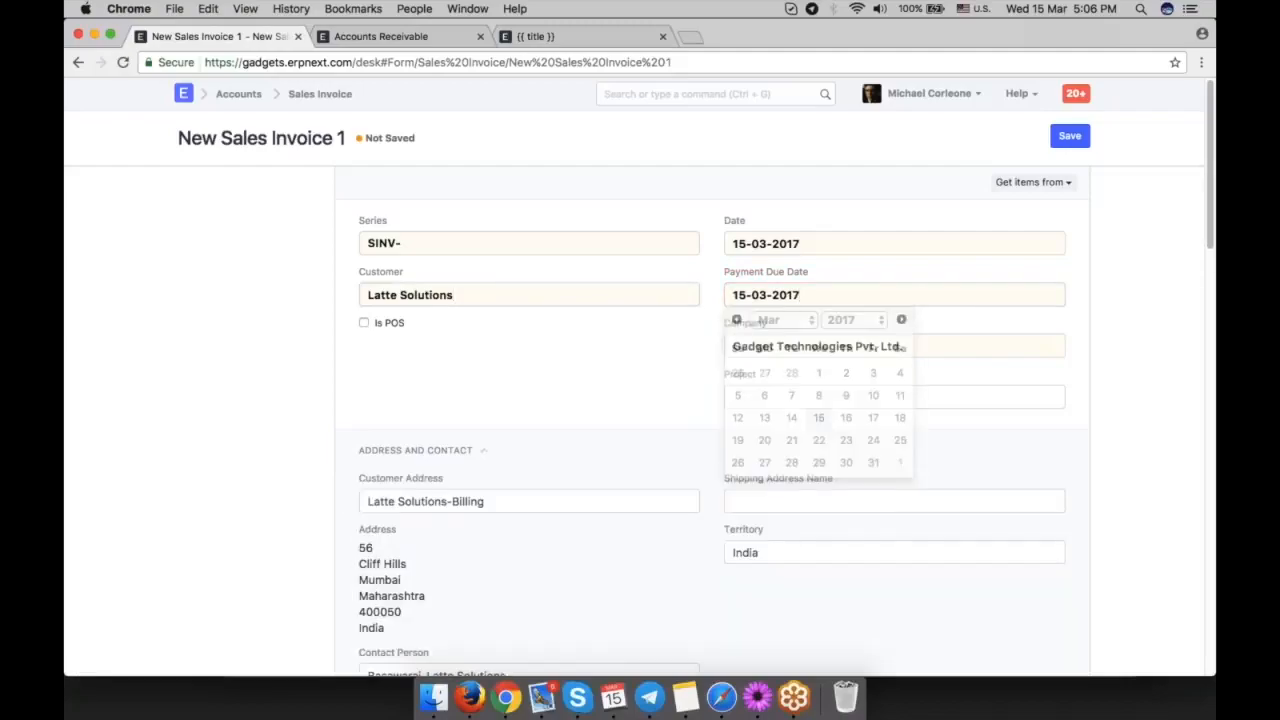
Add the Motherboard item to the first row of the invoice's item table.
scroll(495, 495, down, 2)
click(495, 495)
scroll(495, 495, down, 2)
text(mo)
click(571, 350)
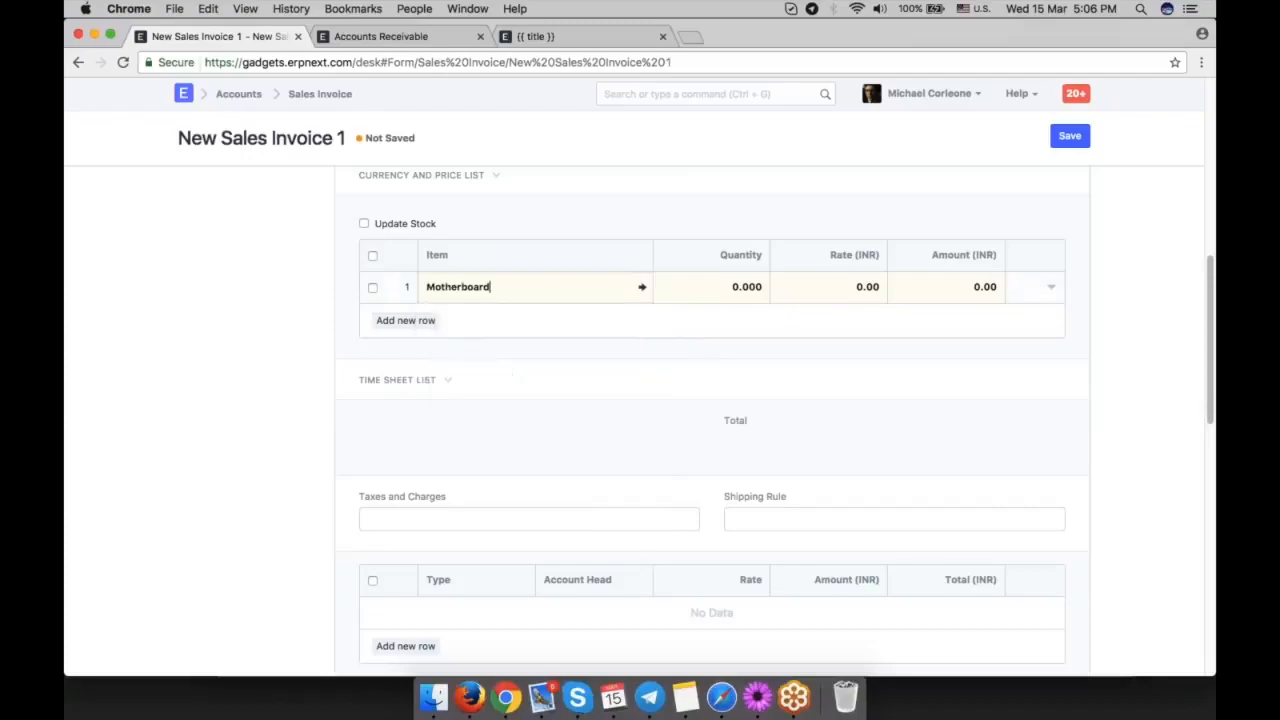
scroll(817, 359, down, 3)
scroll(780, 346, up, 5)
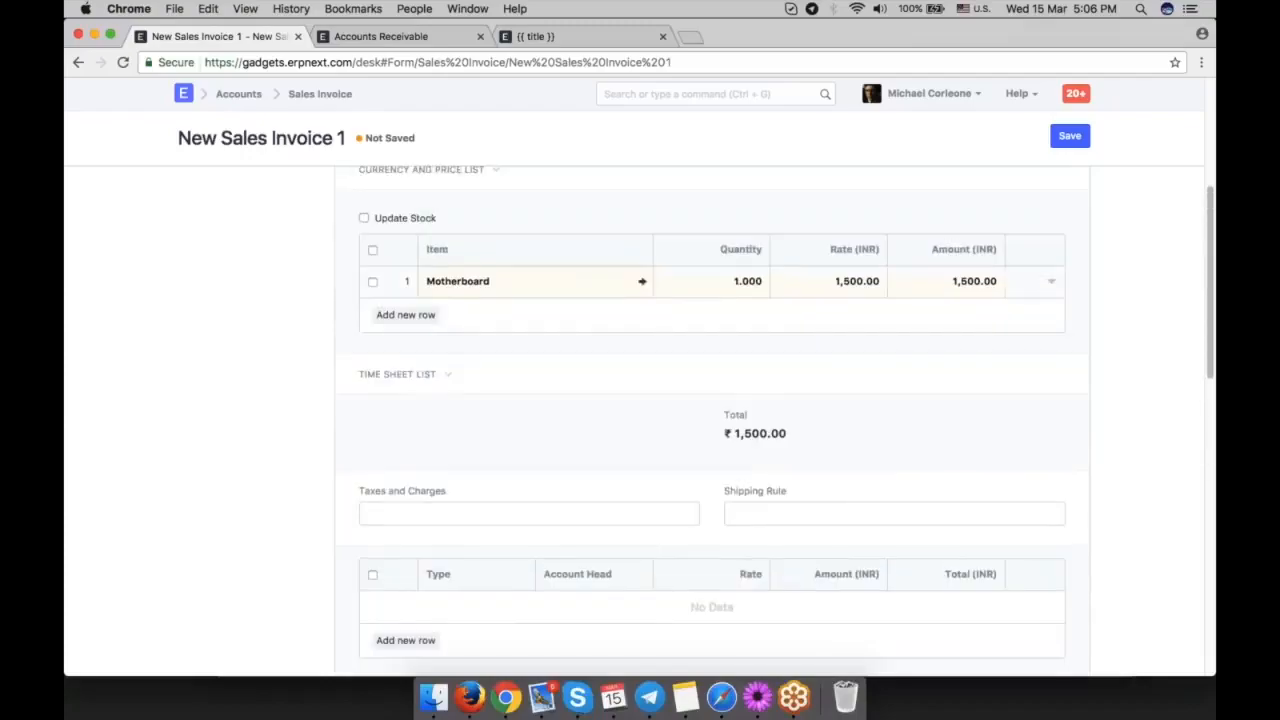
Apply a 10% discount to the Motherboard row in its row details.
click(1051, 283)
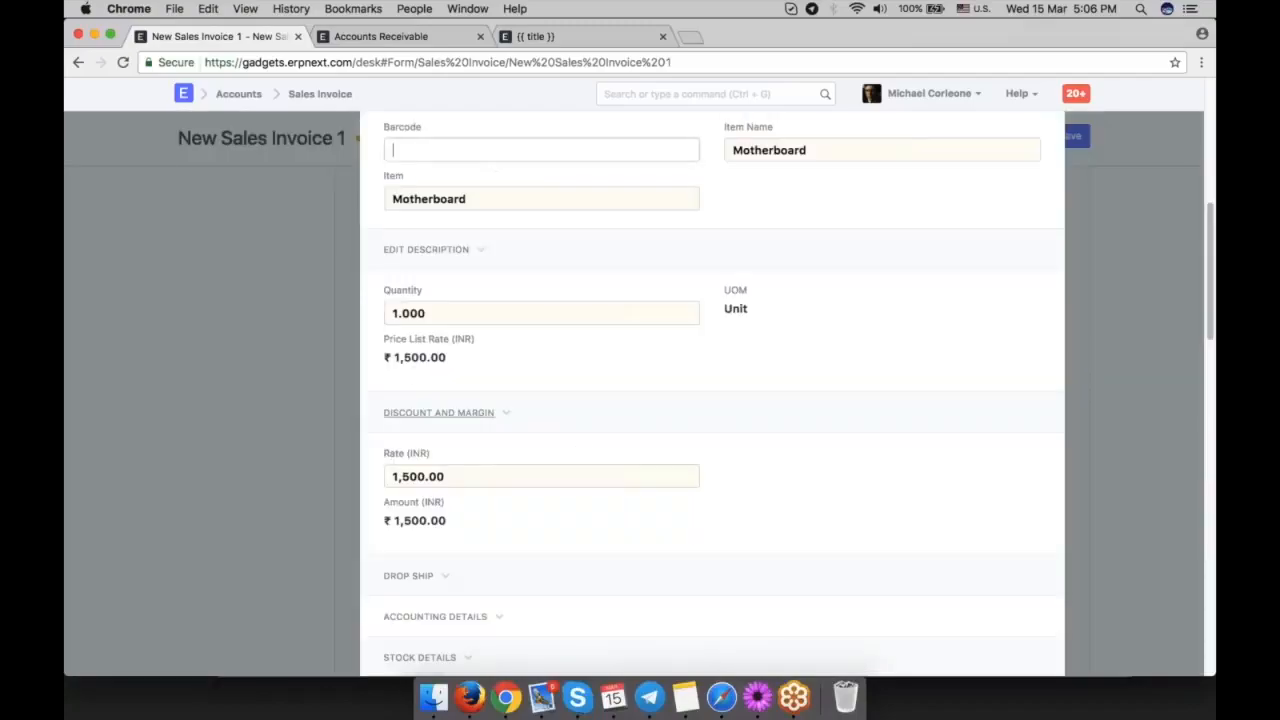
click(491, 428)
click(468, 446)
text(10)
key(Tab)
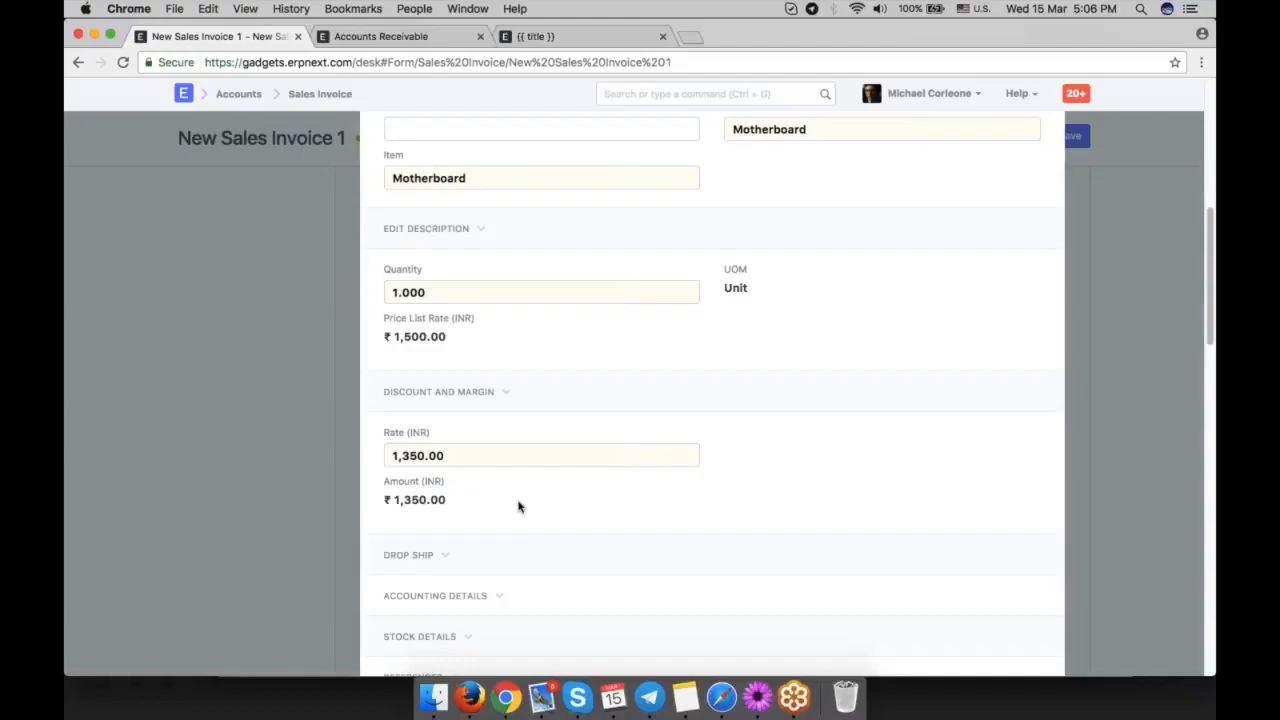
Check the discounted rate and amount of the Motherboard row and close its details.
drag(461, 509, 397, 503)
drag(397, 503, 383, 502)
click(480, 455)
click(503, 498)
scroll(503, 498, up, 2)
scroll(503, 498, up, 3)
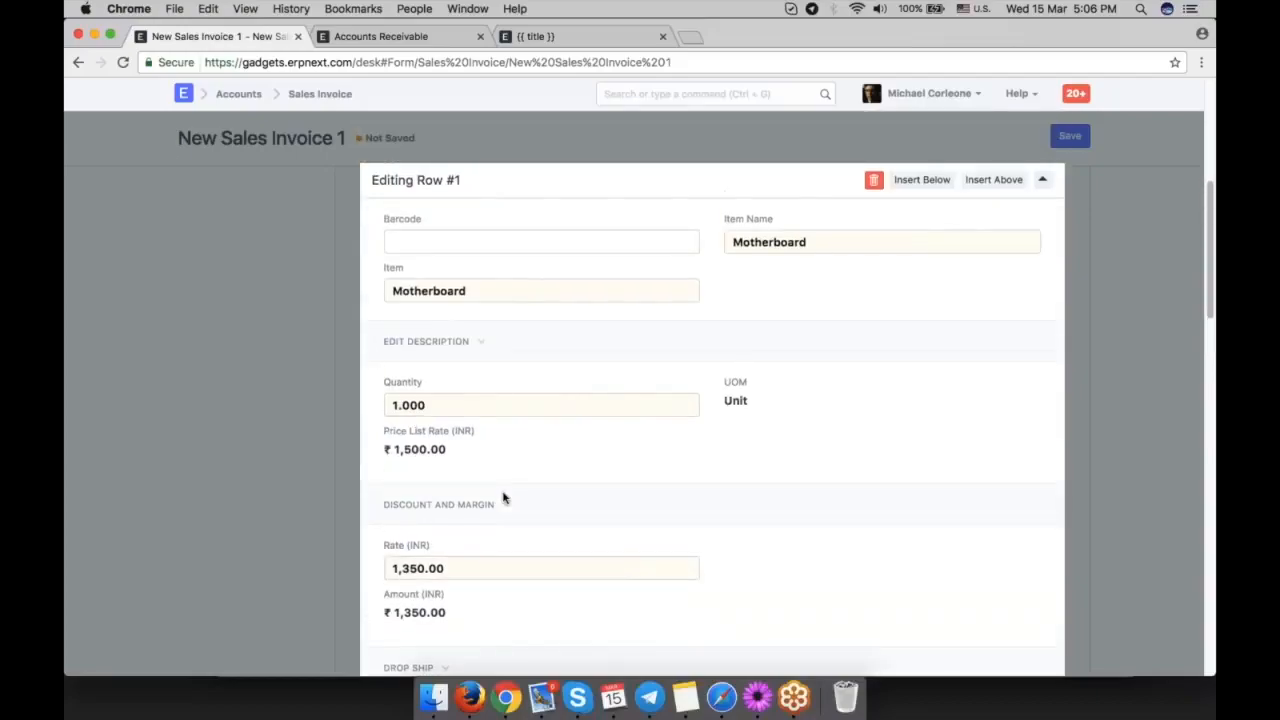
click(1135, 397)
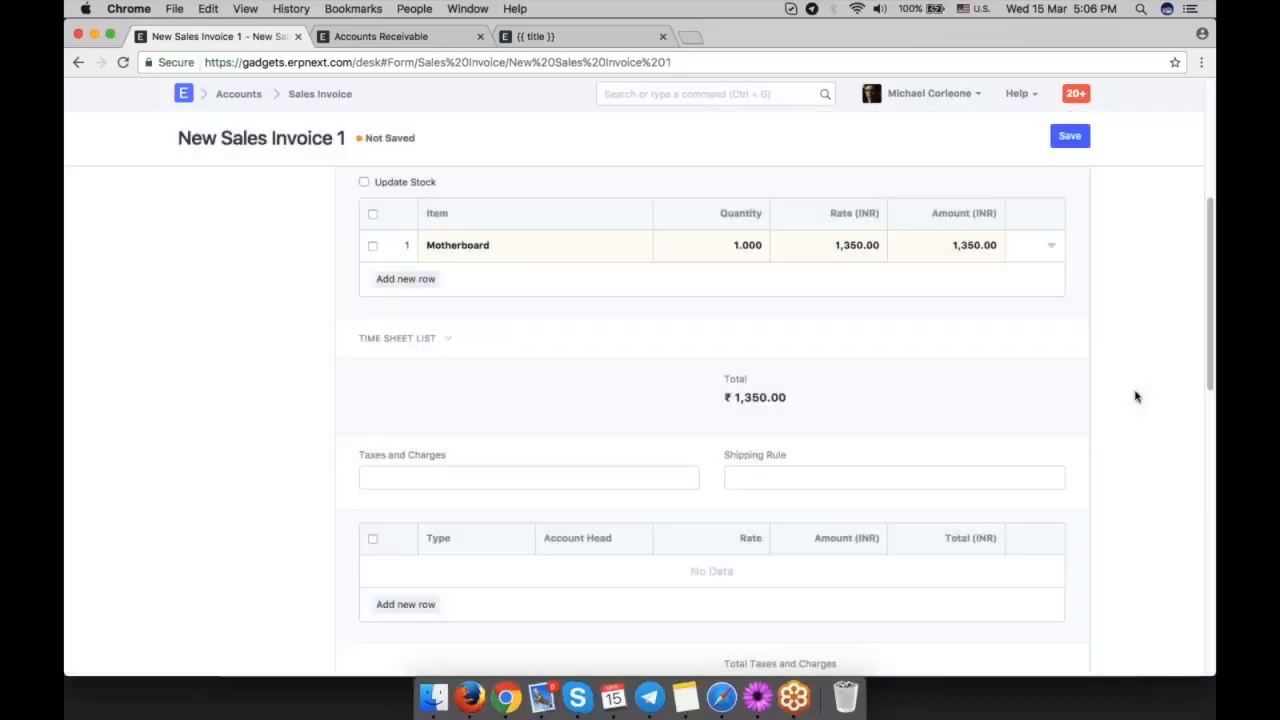
Reopen the Motherboard row's details, clear its discount percentage and close the details.
click(1051, 245)
scroll(788, 398, down, 3)
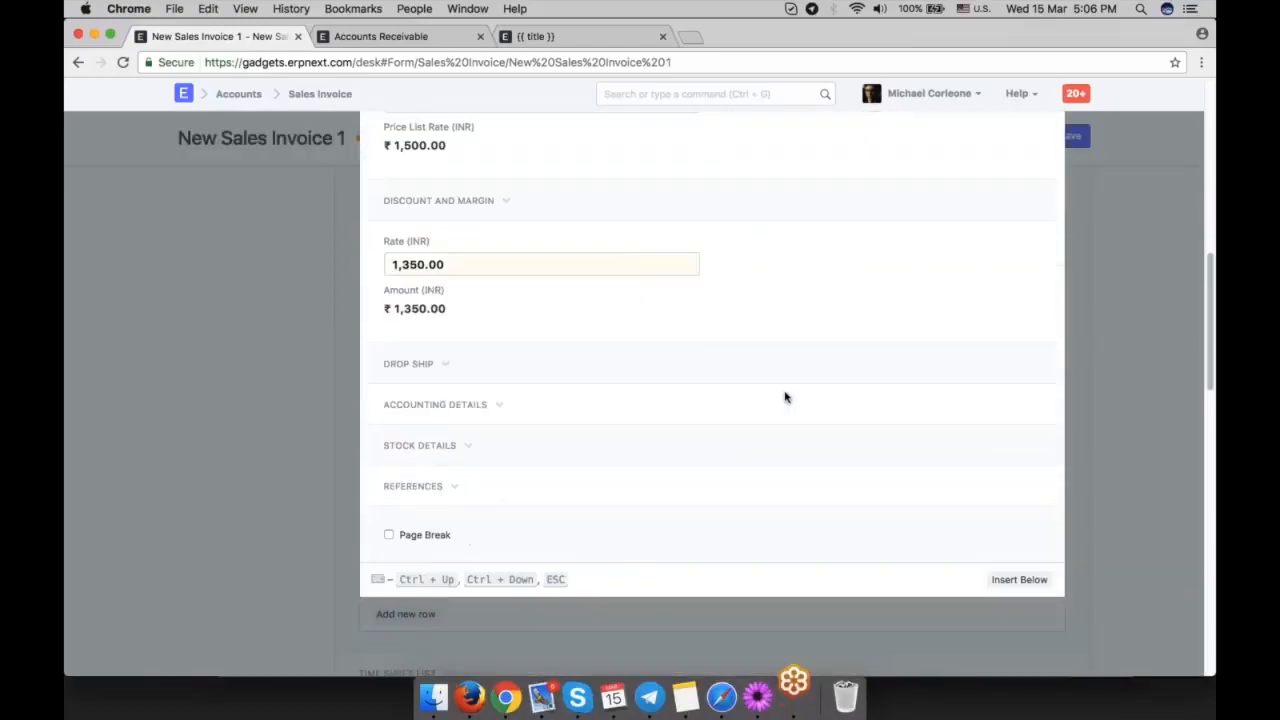
scroll(600, 330, up, 2)
click(497, 291)
click(448, 341)
key(BackSpace)
click(760, 425)
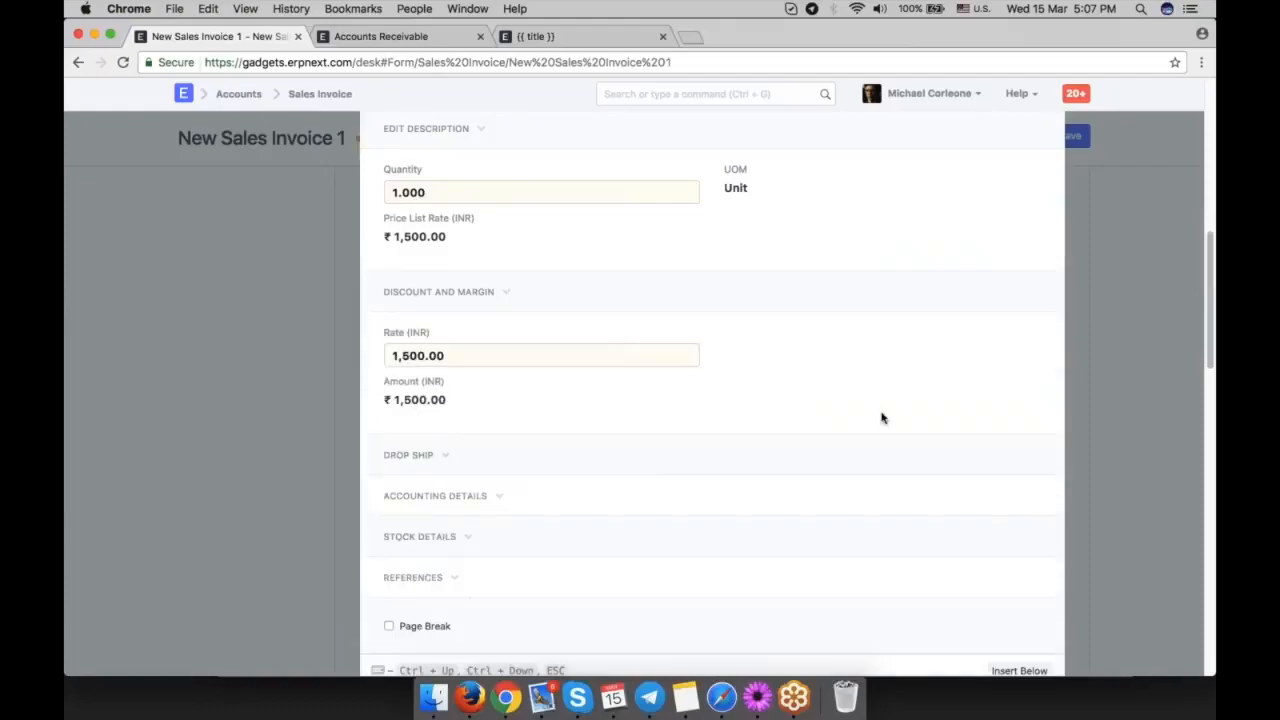
click(1108, 359)
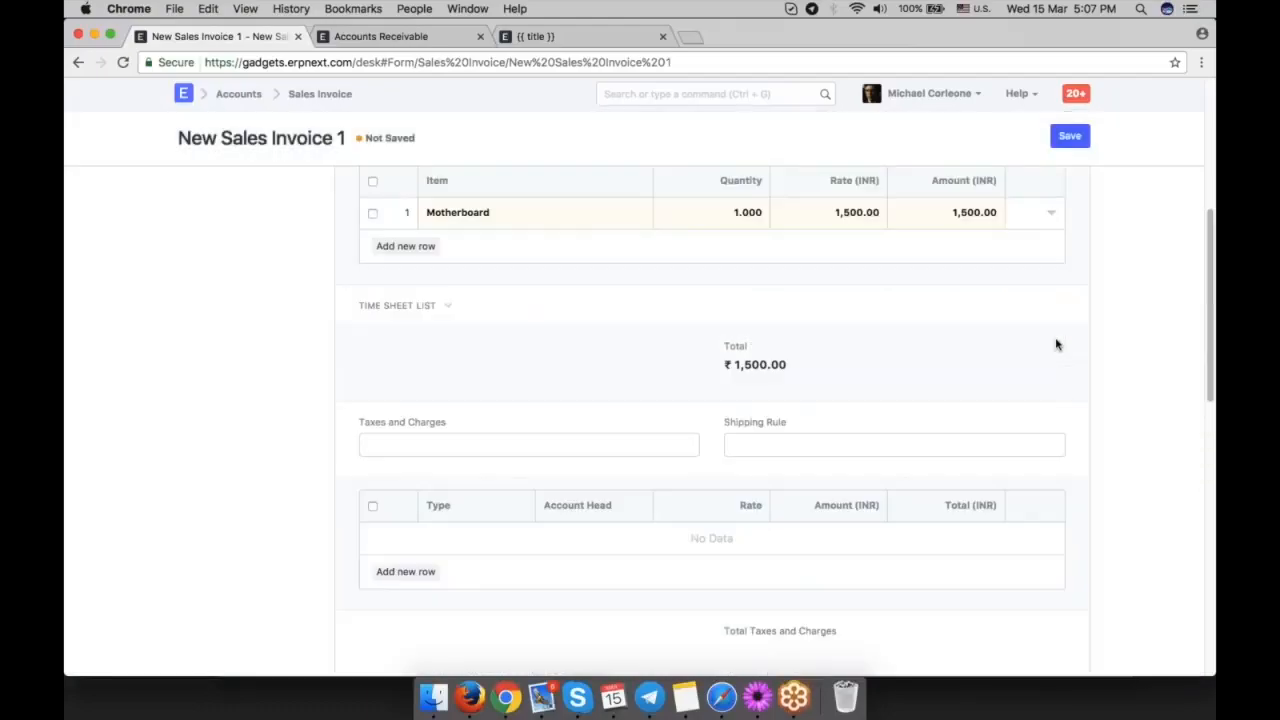
Add a taxes and charges row of type On Net Total and search its account head for a discount account.
scroll(420, 485, down, 2)
click(405, 481)
click(470, 446)
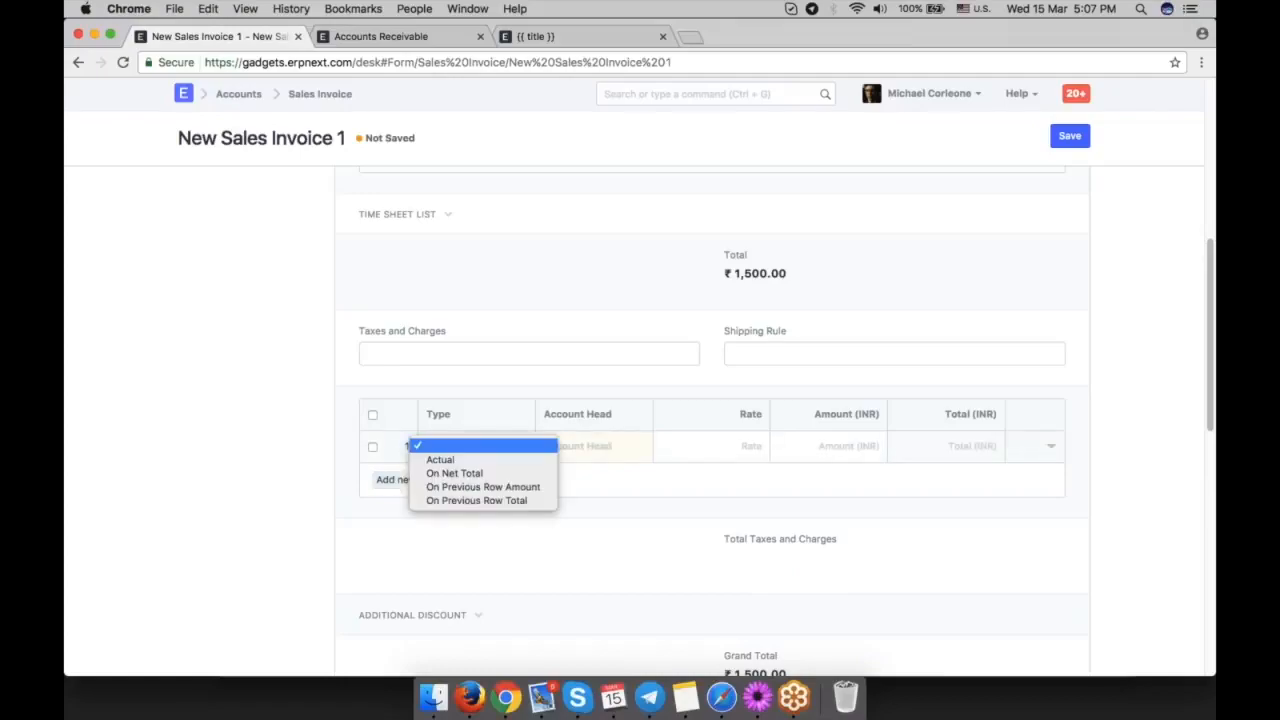
click(507, 474)
click(585, 452)
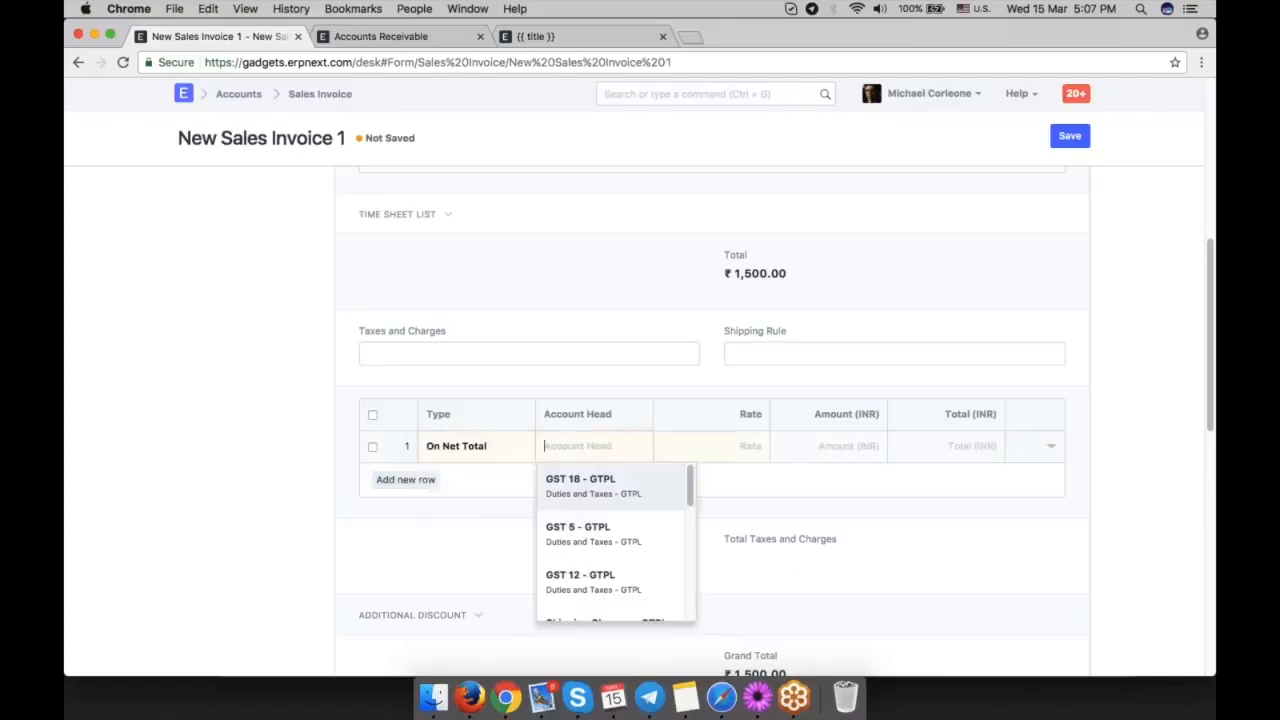
text(di)
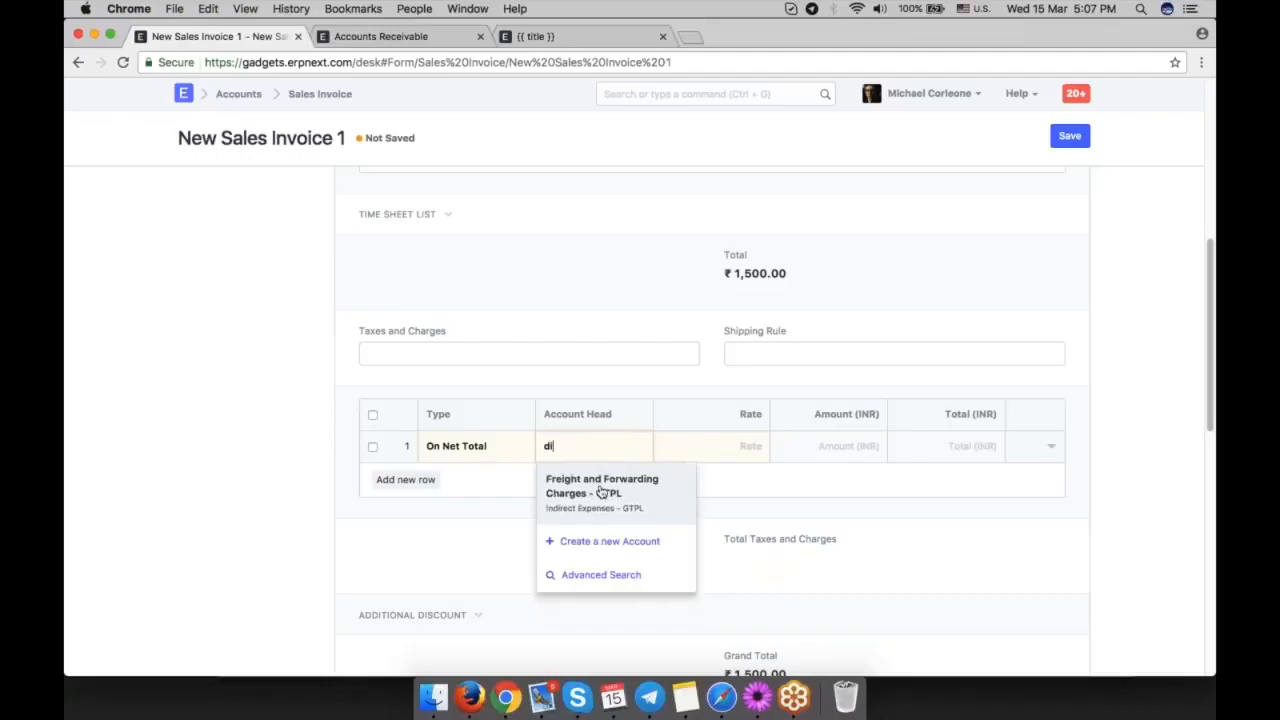
Switch to the Accounts Receivable page and open the Chart of Accounts from there.
click(400, 37)
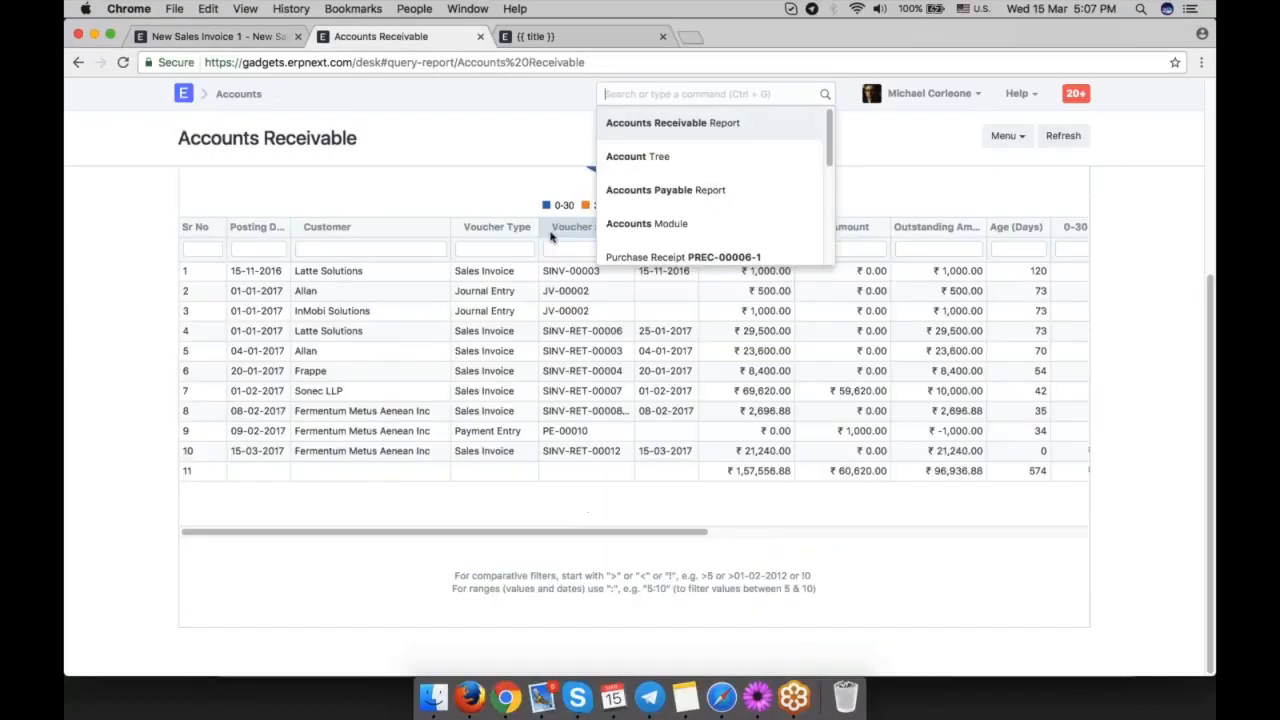
scroll(551, 237, up, 4)
click(654, 92)
text(chart of)
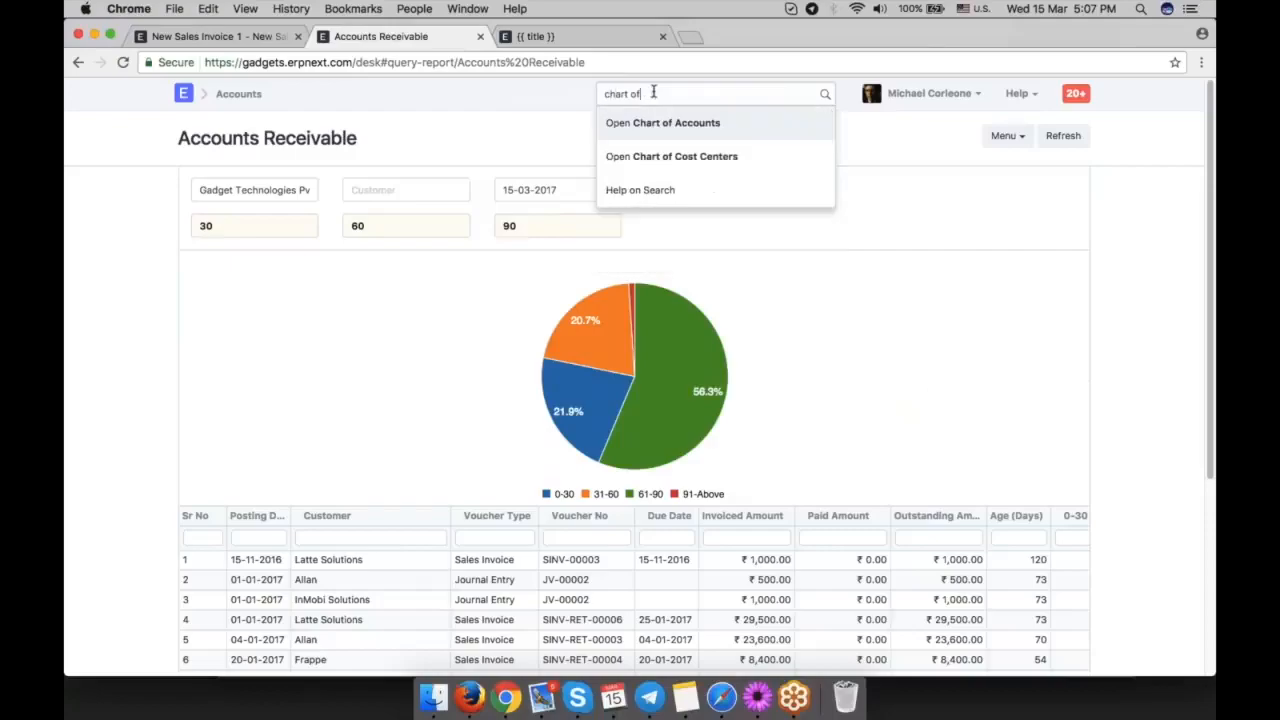
click(672, 127)
scroll(480, 417, down, 4)
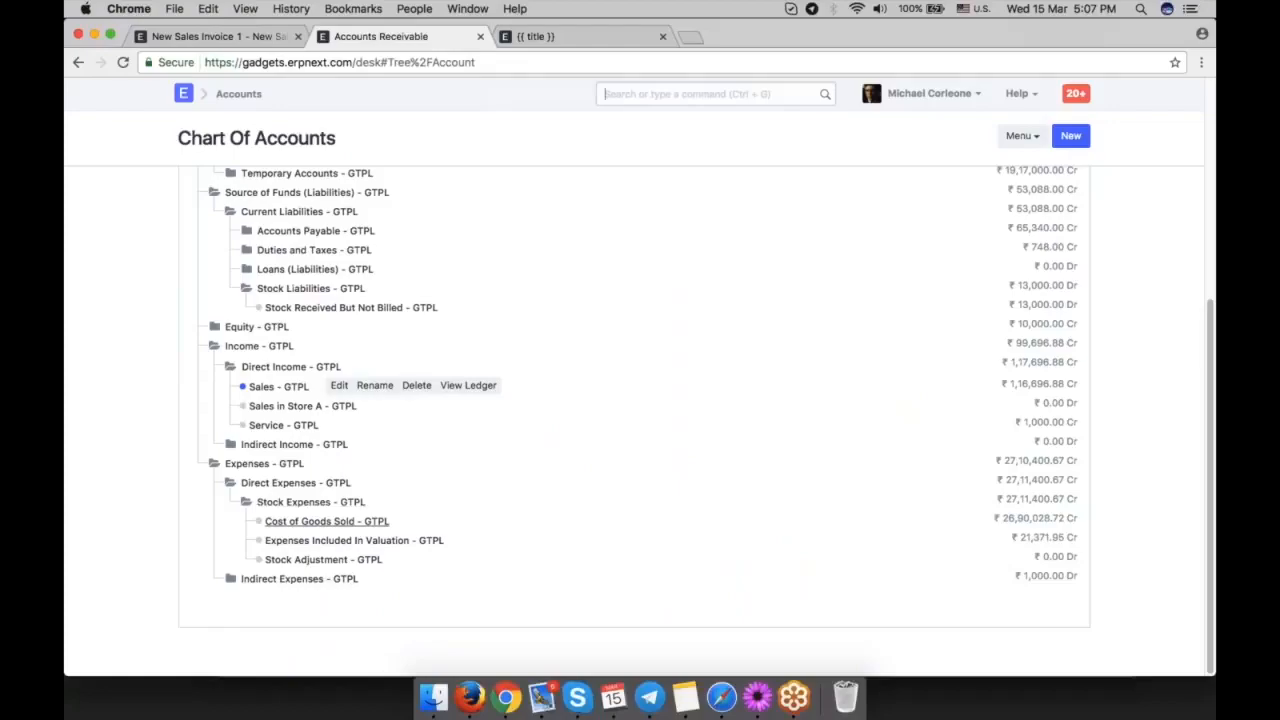
Create a child account named Discounts Offered with type Expense Account under Indirect Expenses.
click(286, 582)
click(288, 585)
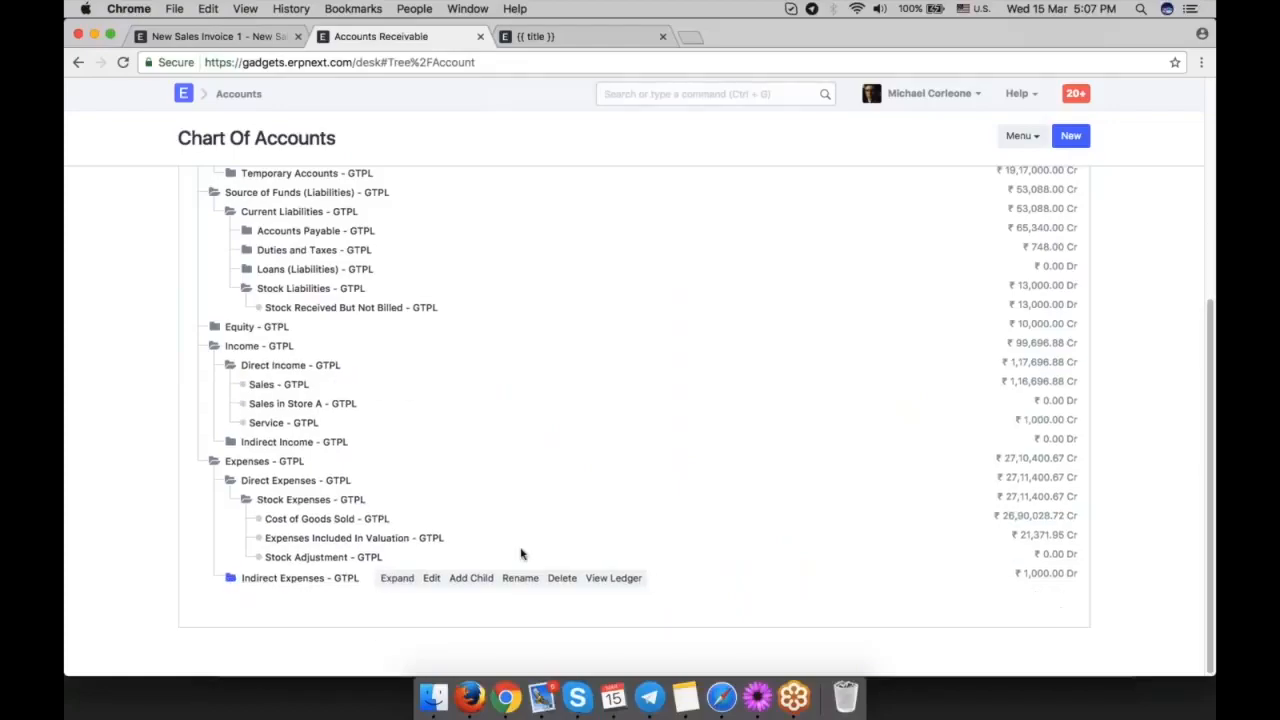
click(476, 578)
text(D)
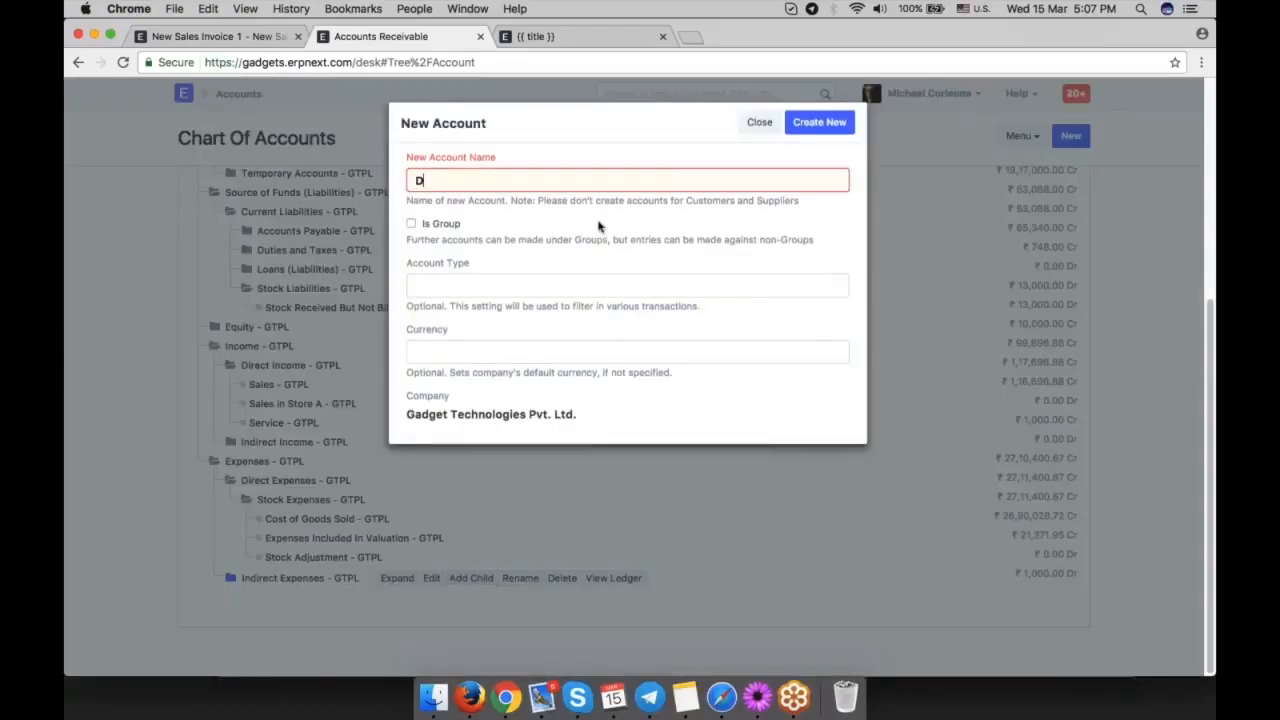
text(iscounts Offered)
click(608, 290)
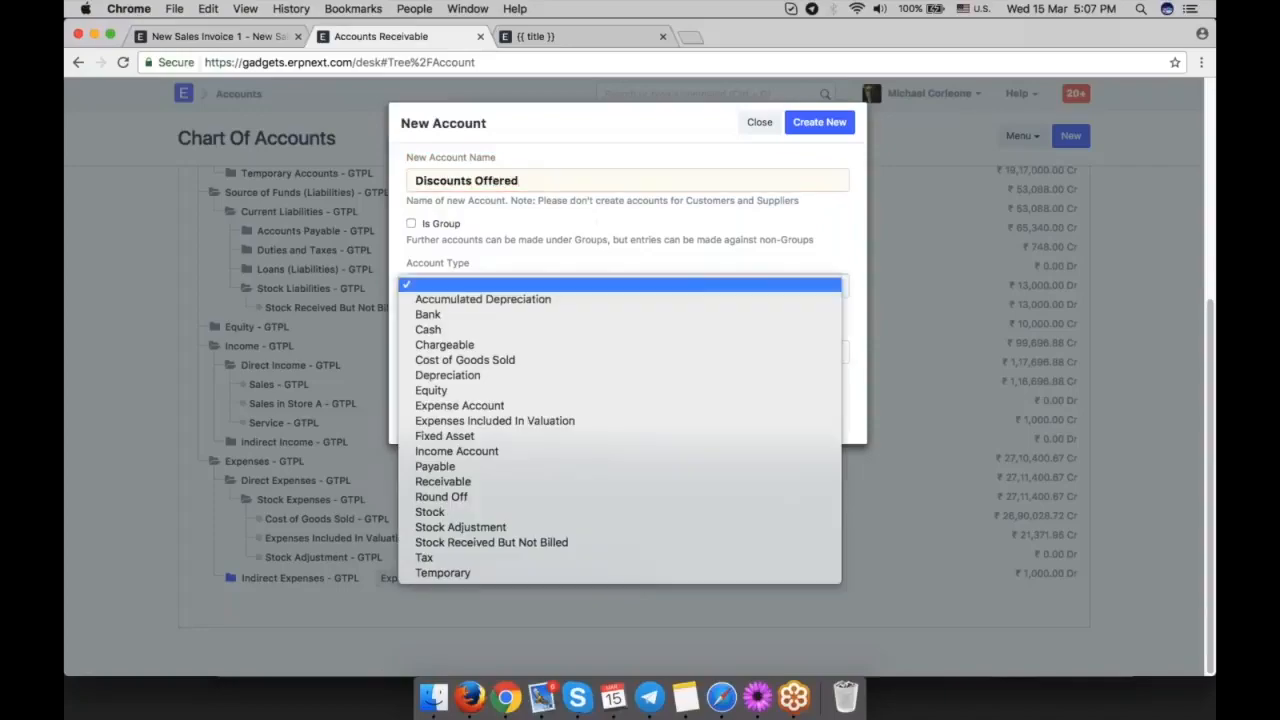
click(605, 406)
click(832, 122)
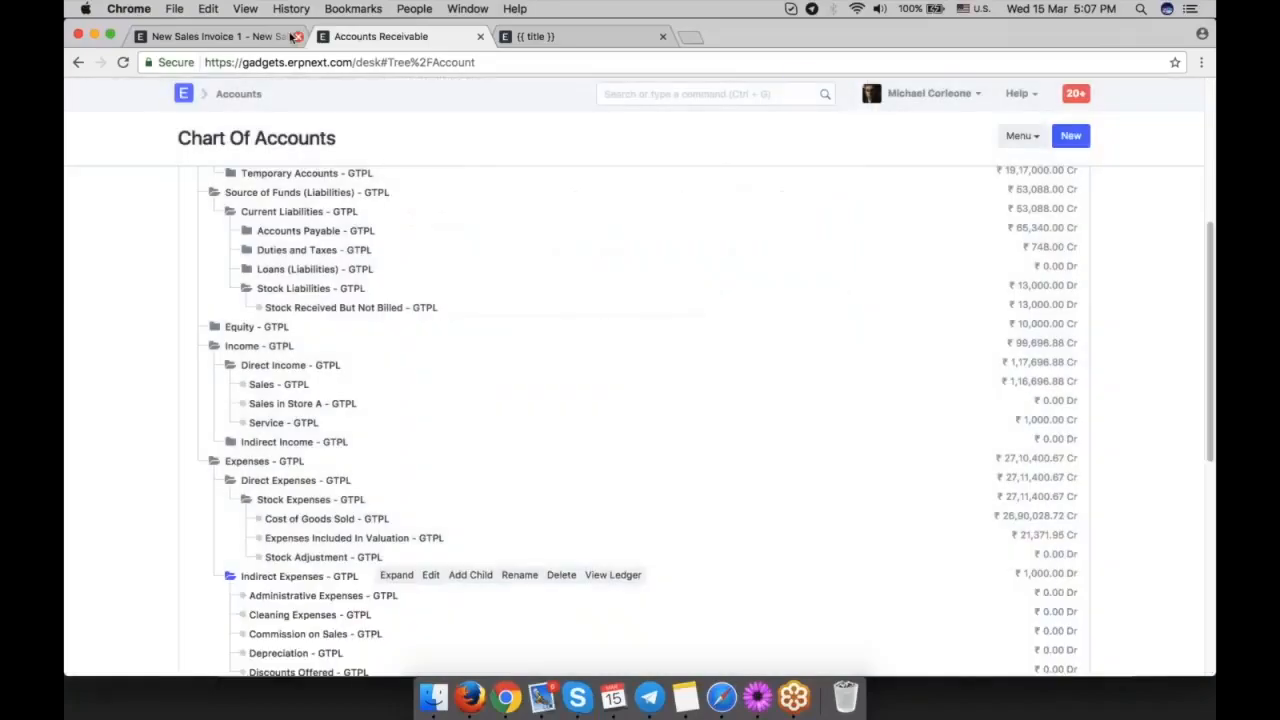
Return to the new sales invoice and set the tax row's account head to Discounts Offered and its rate to -10.
click(290, 36)
click(572, 443)
text(ex)
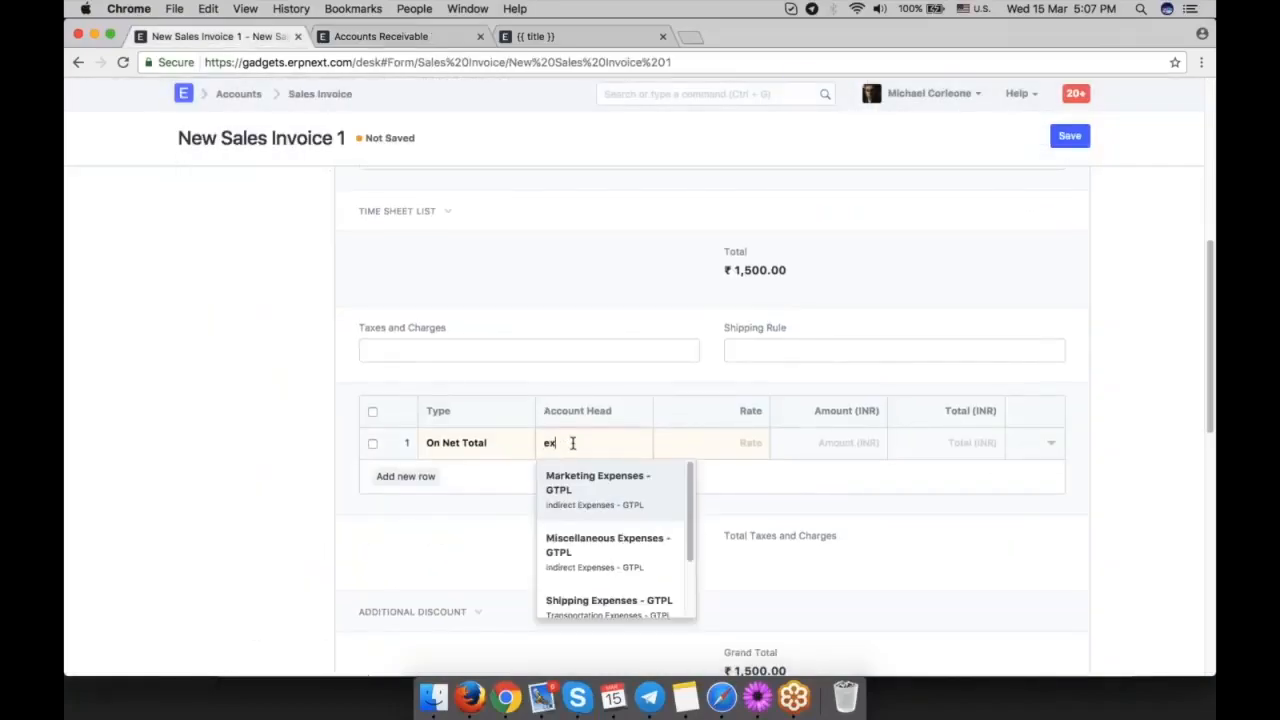
text(pe)
key(BackSpace)
key(BackSpace)
key(BackSpace)
text(dids)
text(sc)
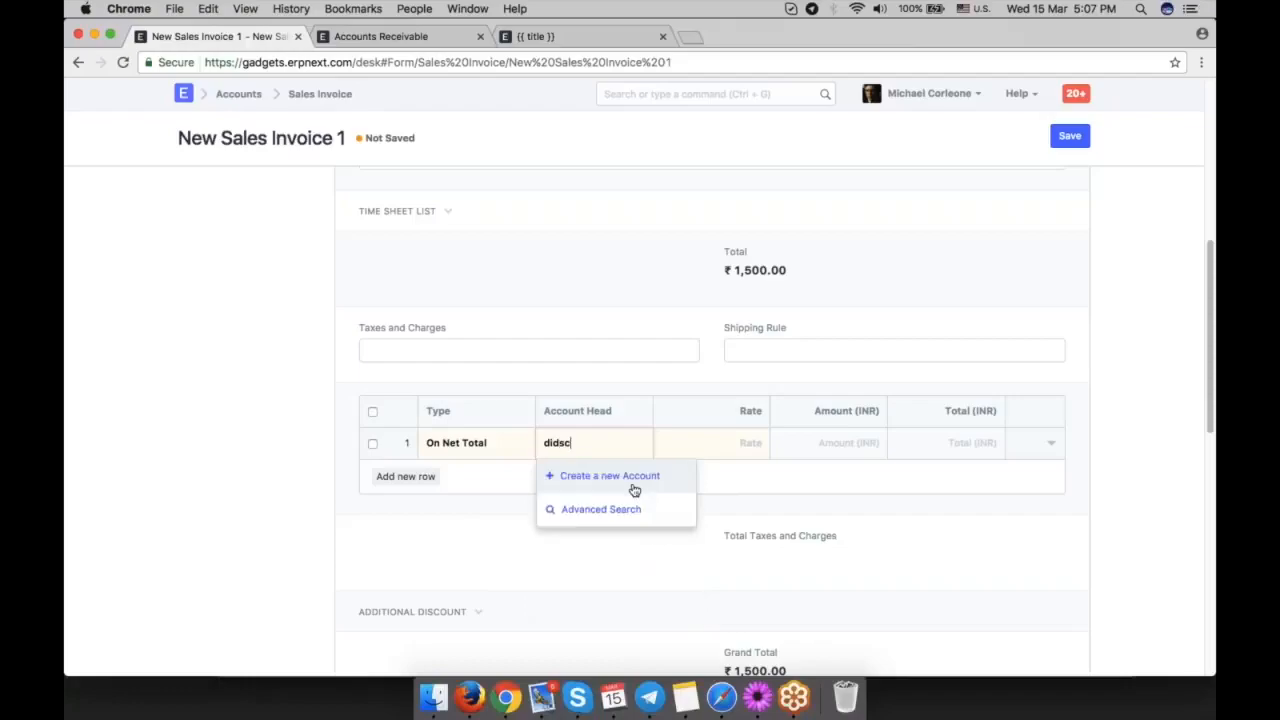
key(BackSpace)
text(sc)
click(629, 489)
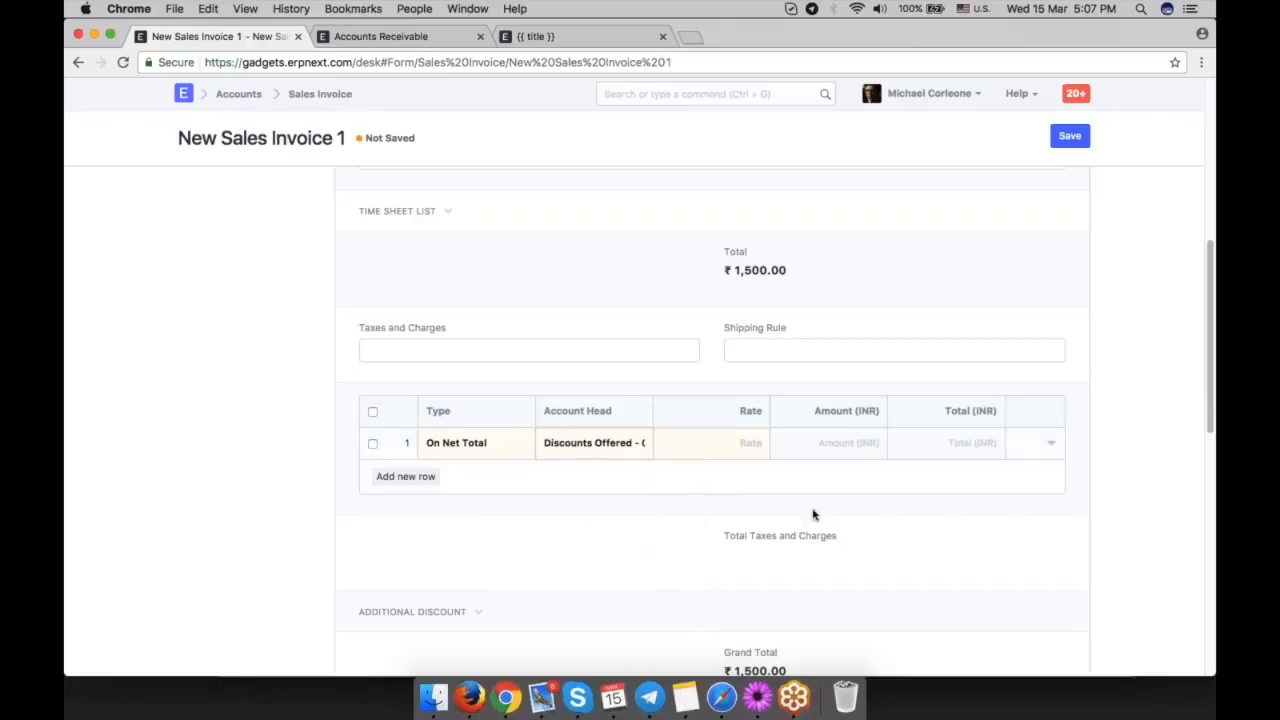
key(Tab)
text(-10)
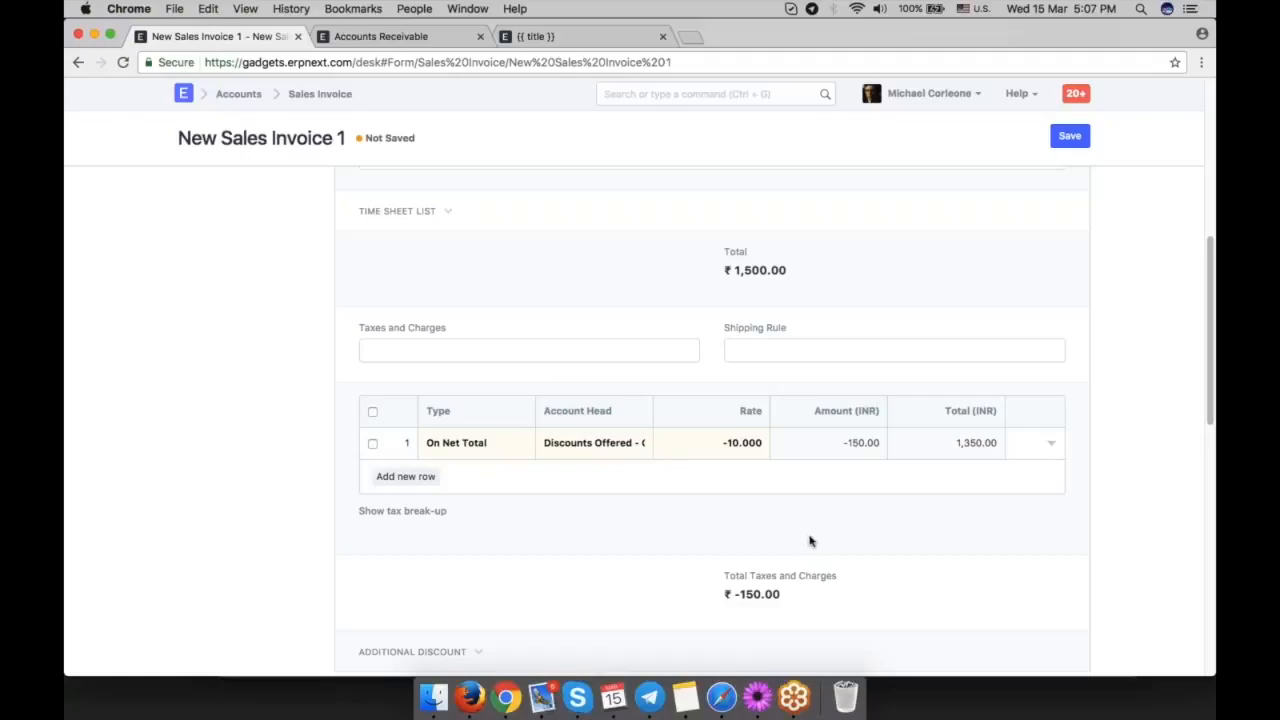
Review the invoice's header and items, including the discount and margin section in the Motherboard row's details.
scroll(810, 541, up, 2)
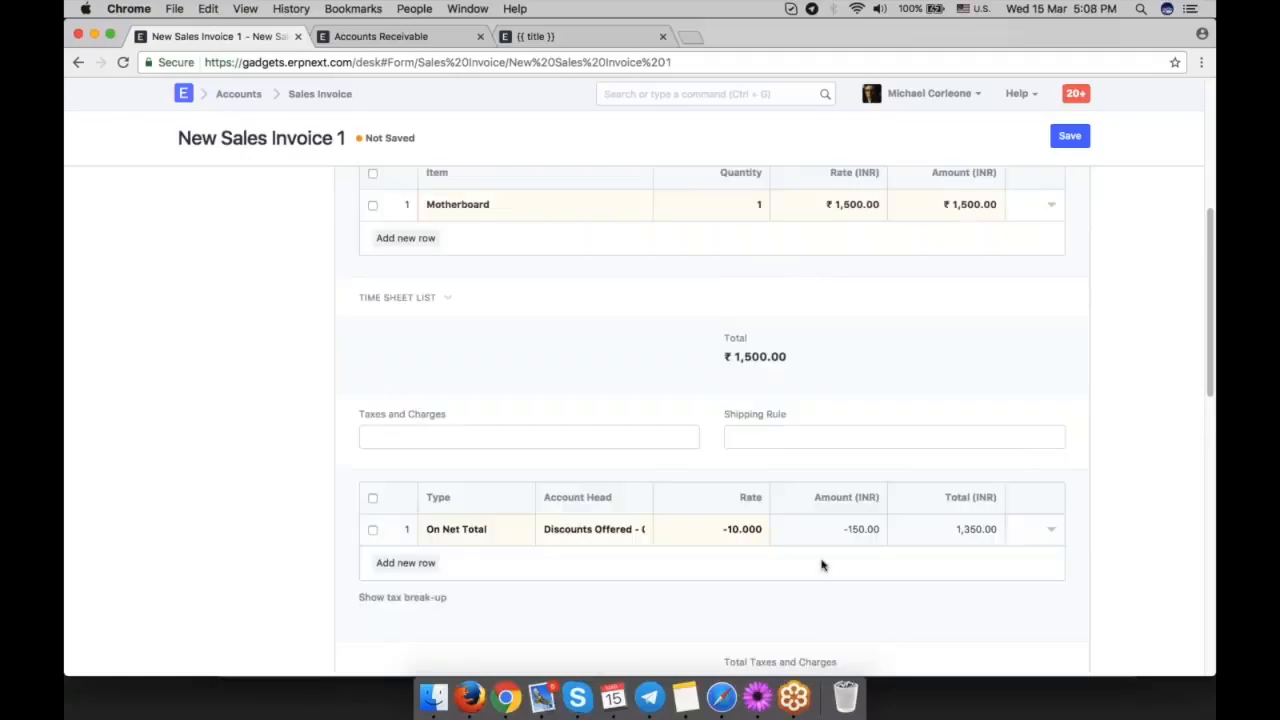
scroll(822, 565, up, 4)
scroll(822, 565, up, 2)
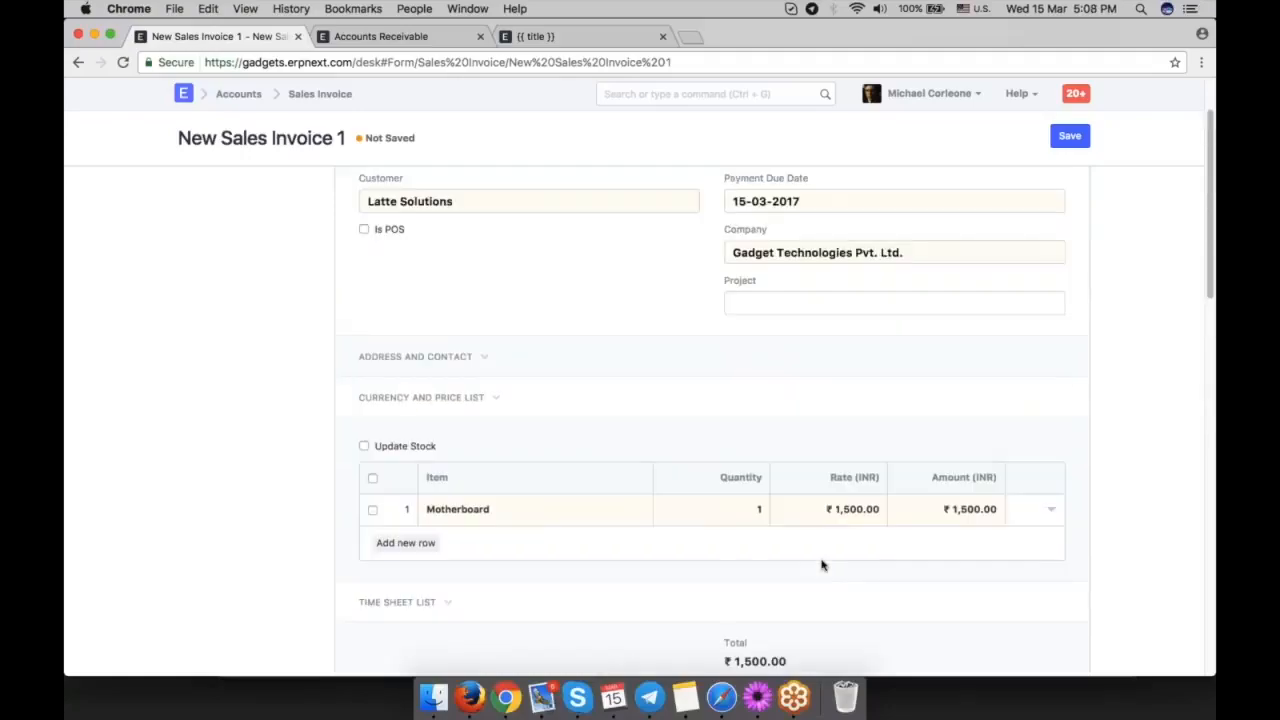
scroll(822, 565, up, 2)
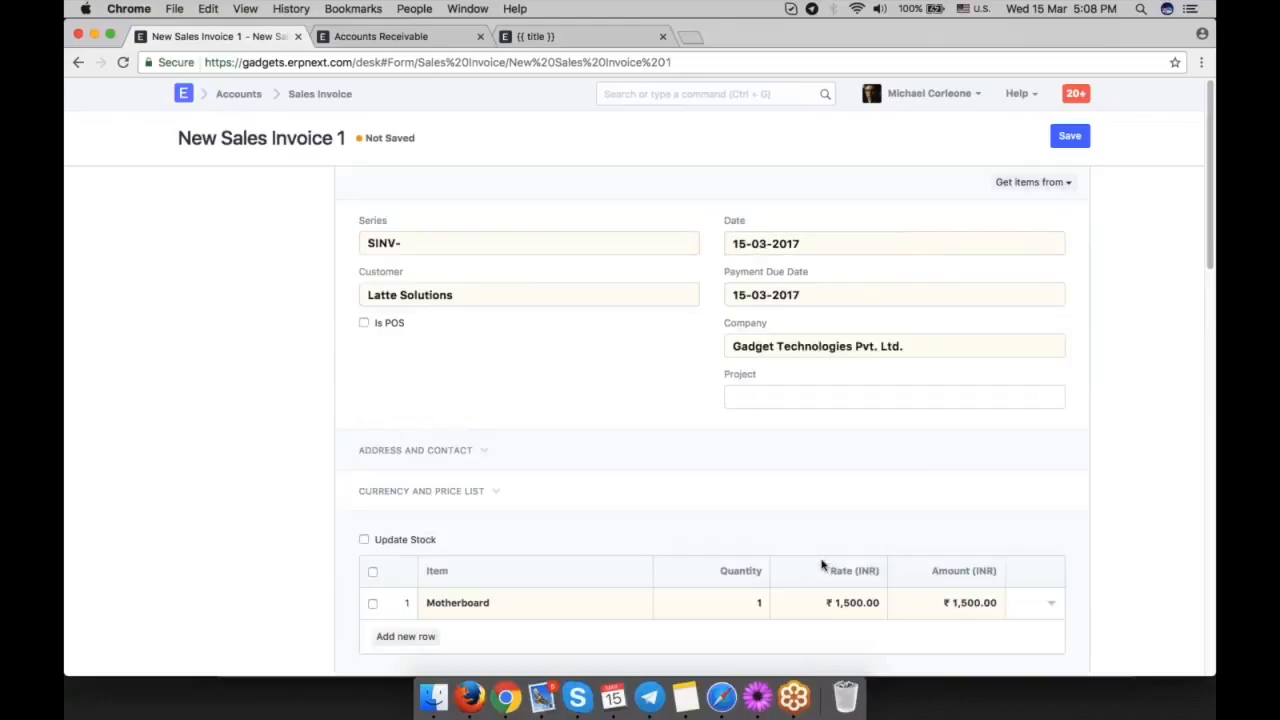
scroll(903, 560, down, 2)
click(1049, 537)
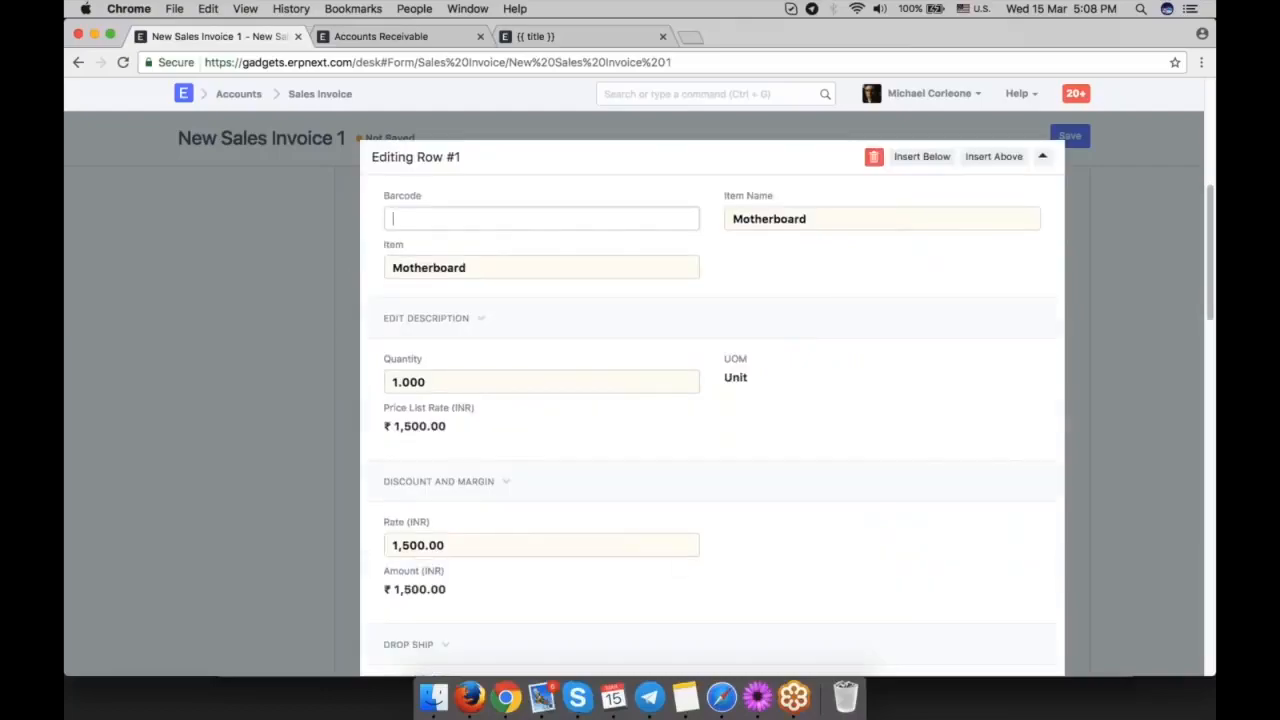
scroll(712, 400, down, 2)
click(450, 400)
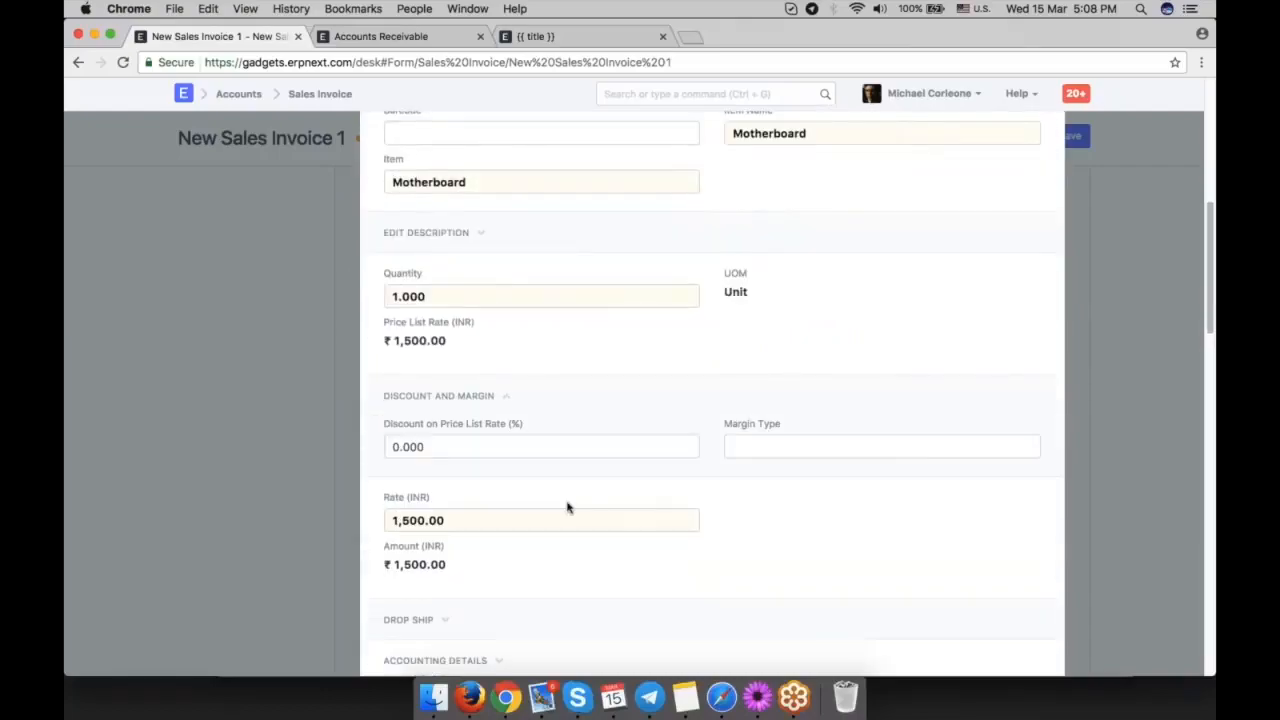
click(486, 400)
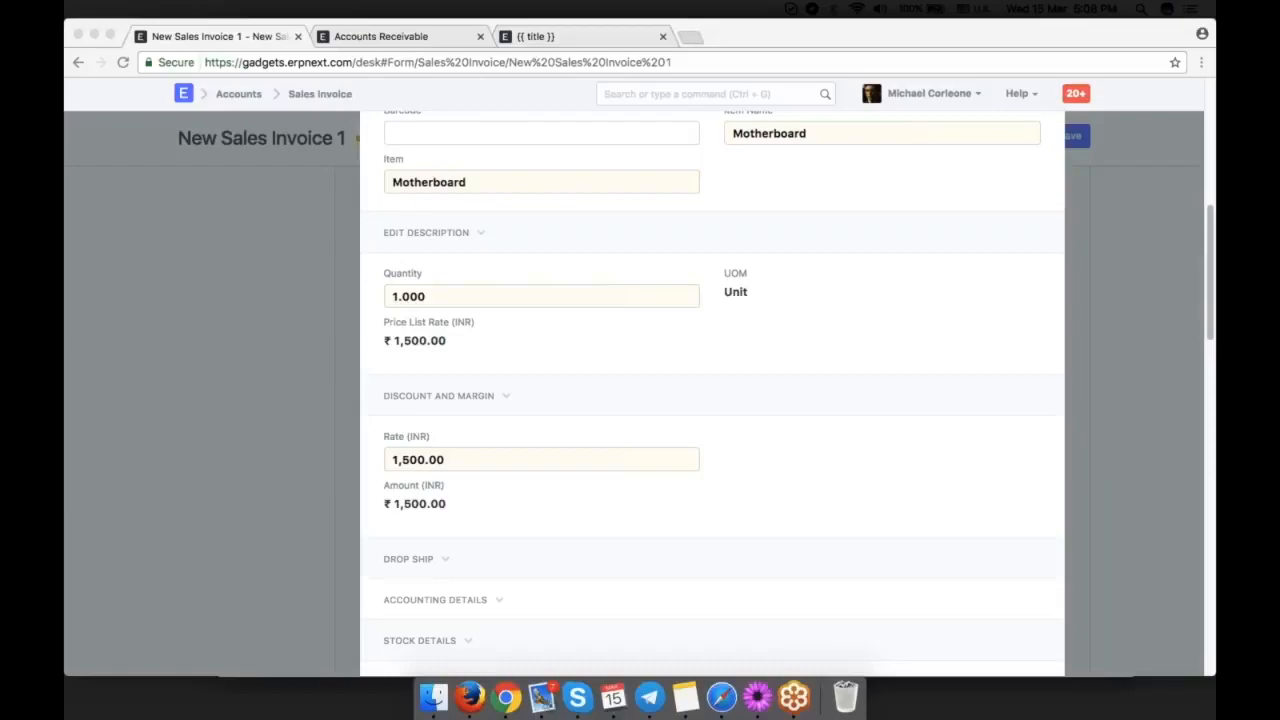
Delete the Motherboard row from the invoice's item table.
scroll(691, 151, up, 2)
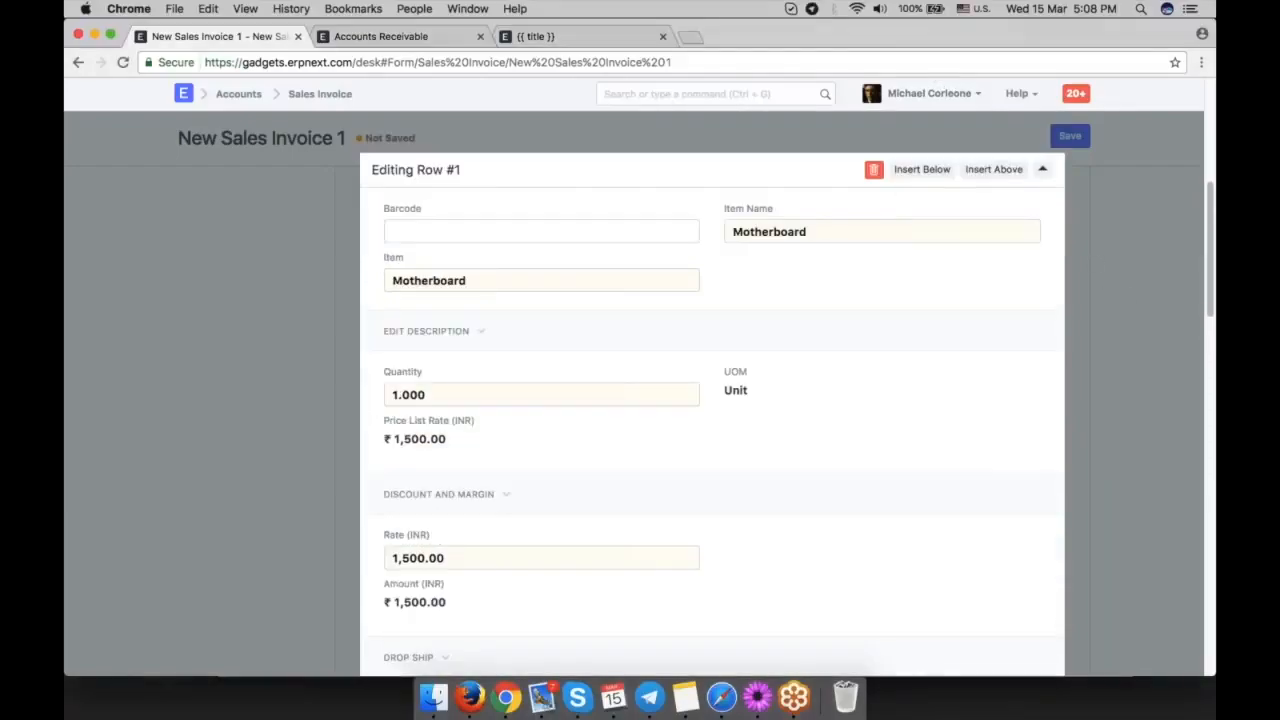
click(873, 170)
scroll(1070, 317, up, 4)
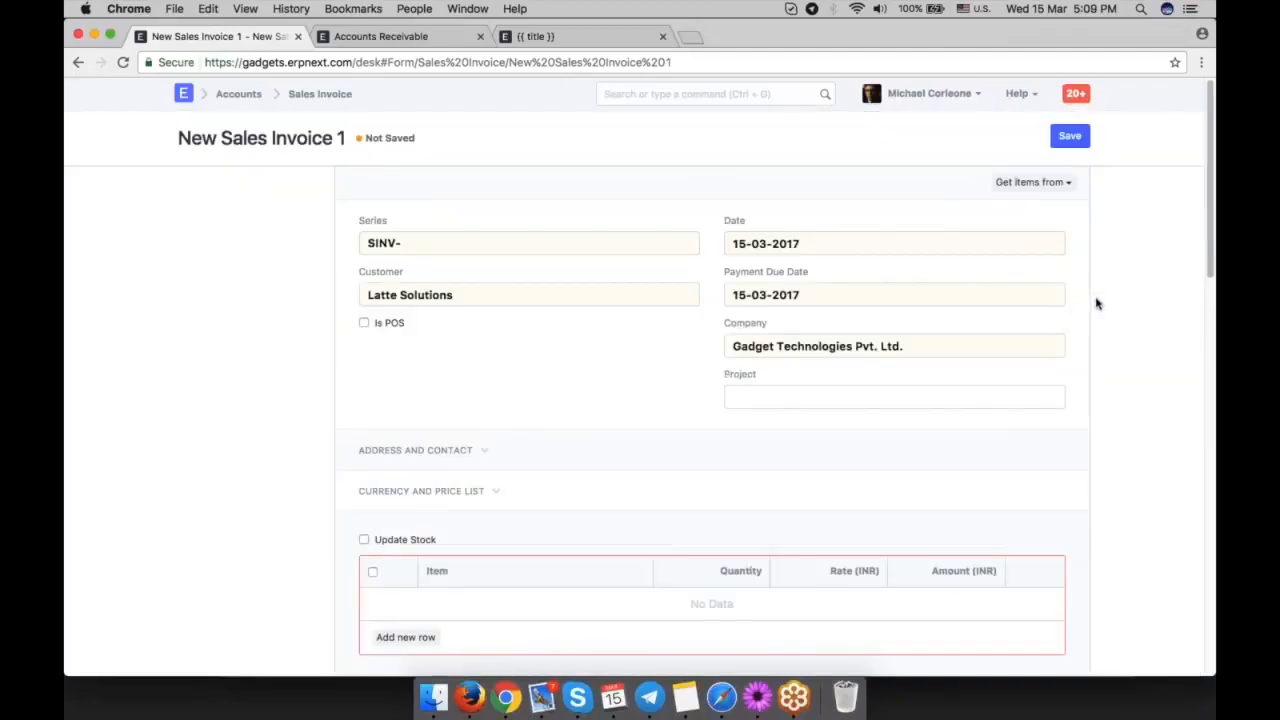
Open the Email Alert list and start a new email alert.
key(ctrl+g)
text(email a)
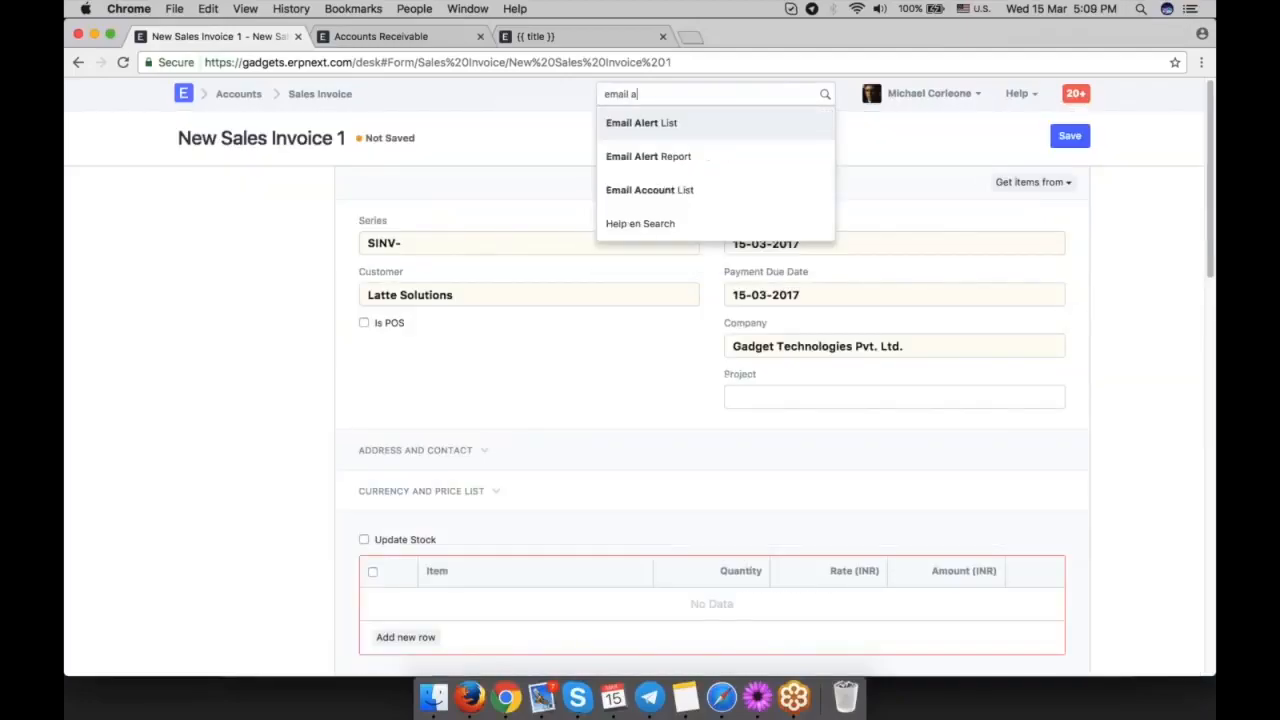
click(629, 125)
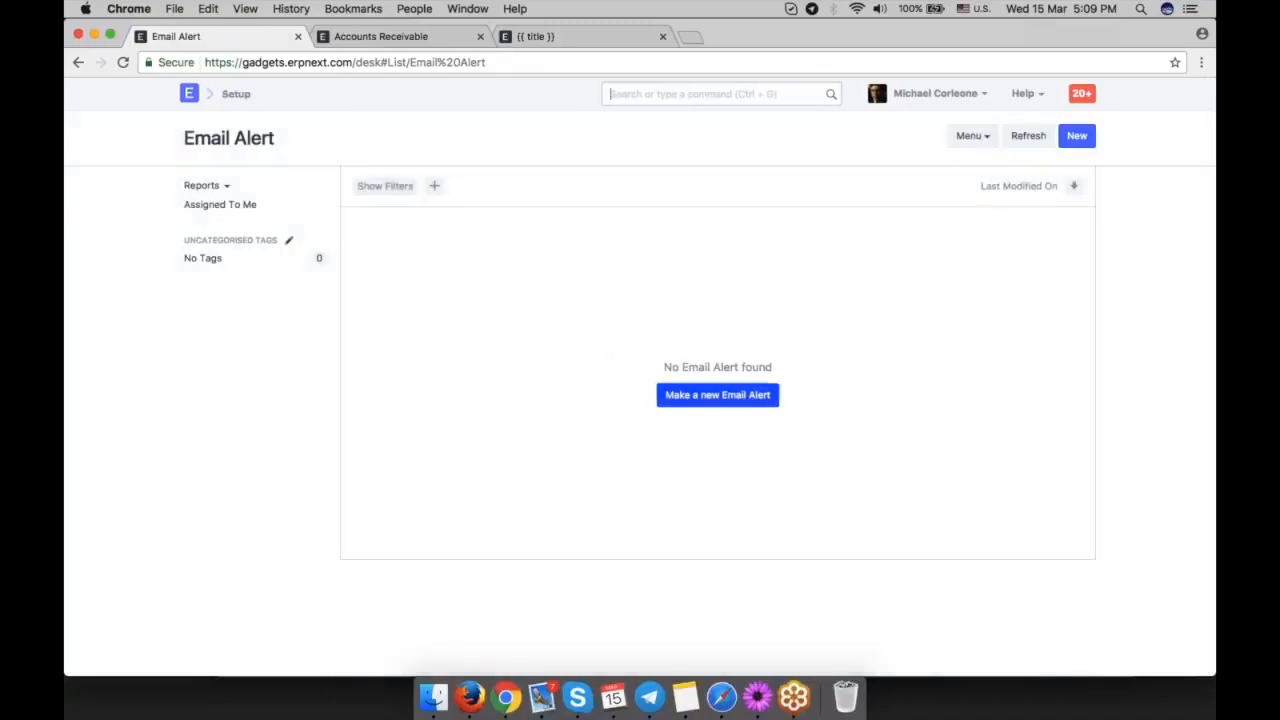
click(712, 394)
Enter "Sales Invoice is Outstanding" as the email alert's subject.
text(Sales INvoce)
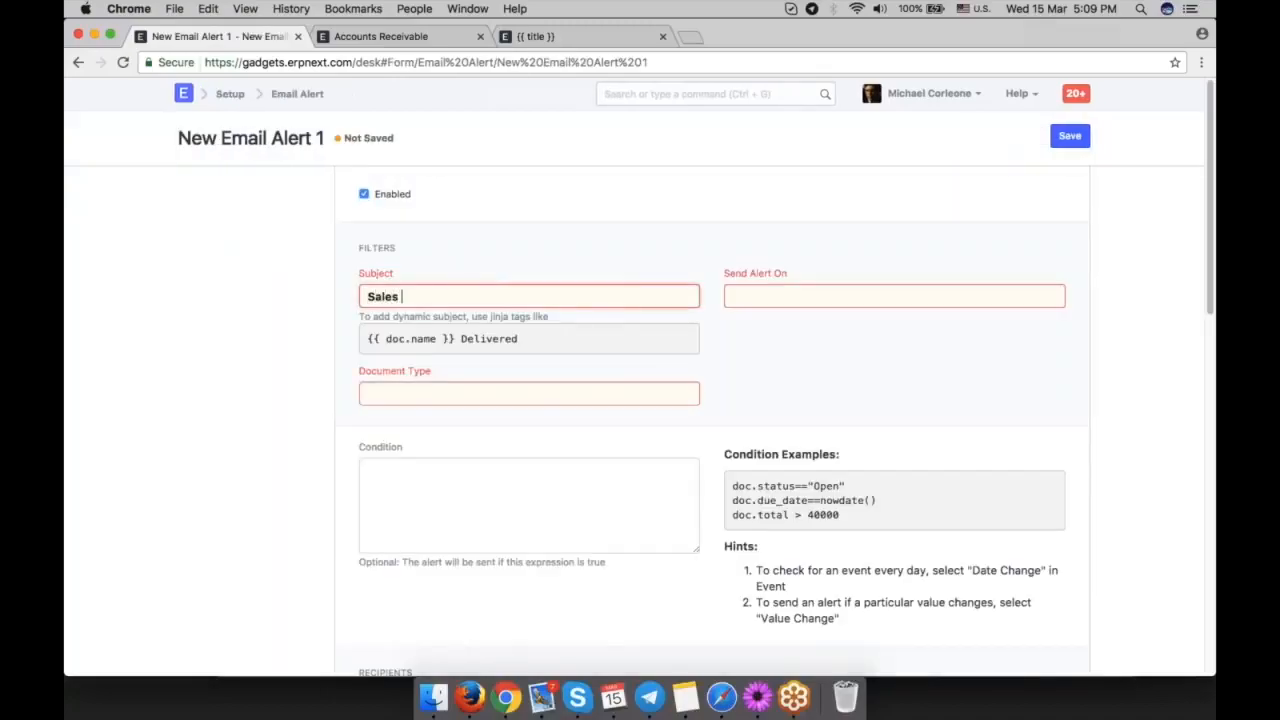
key(BackSpace)
key(BackSpace)
key(BackSpace)
key(BackSpace)
key(BackSpace)
text(nvoice is Outs)
key(BackSpace)
key(BackSpace)
key(BackSpace)
text(utstanding)
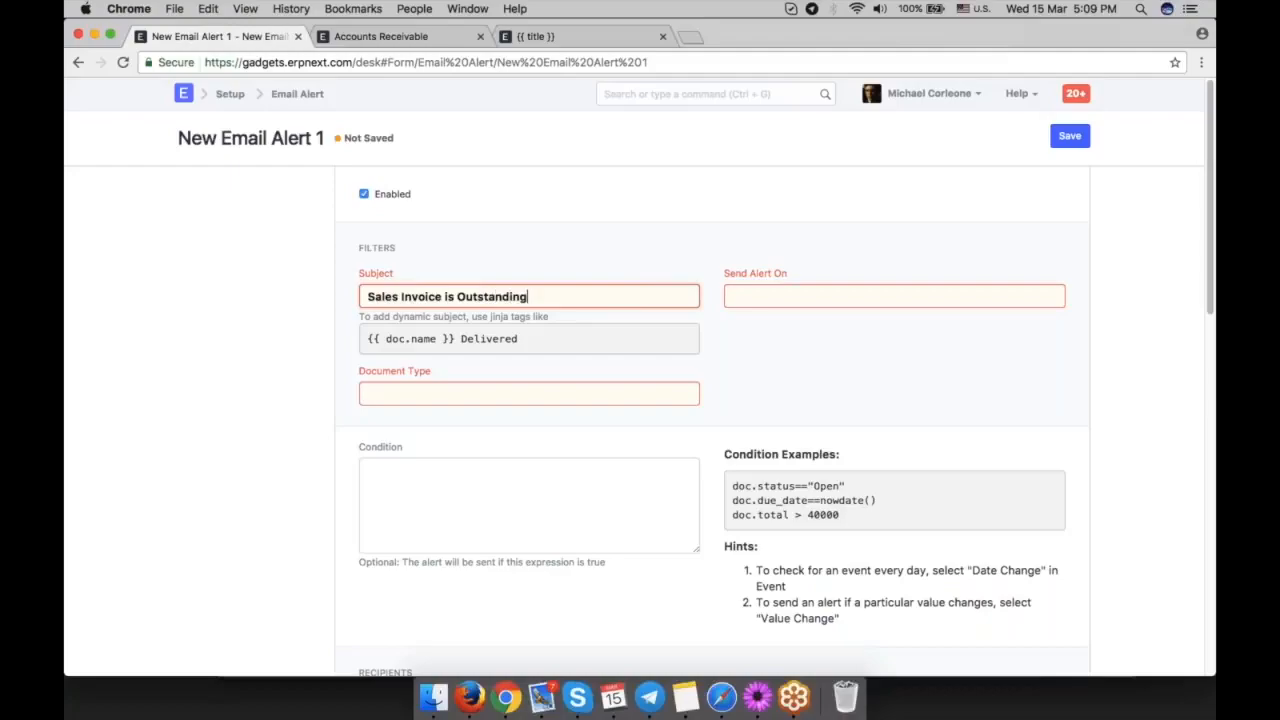
Set the alert to be sent on Days Before and choose Sales Invoice as its document type.
click(760, 296)
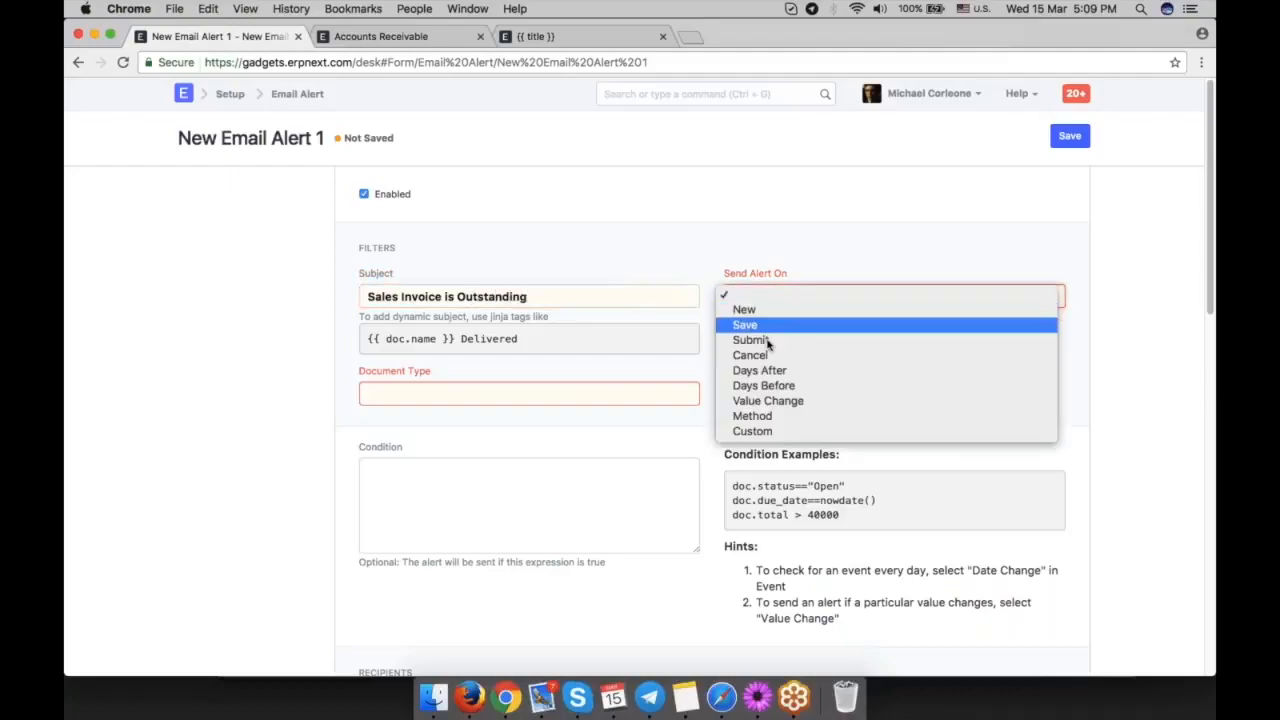
click(799, 390)
click(477, 418)
text(sales)
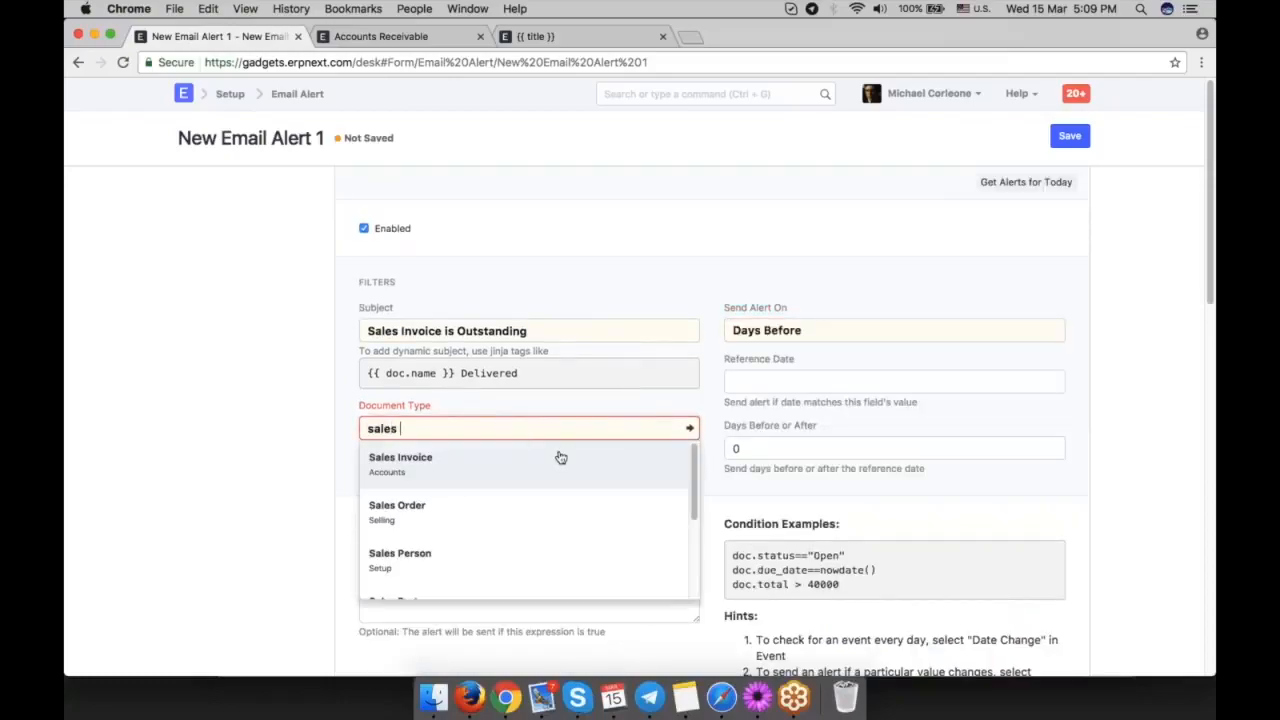
click(557, 457)
Set the alert's reference date to due_date (Payment Due Date) and its days before or after to 2.
click(880, 381)
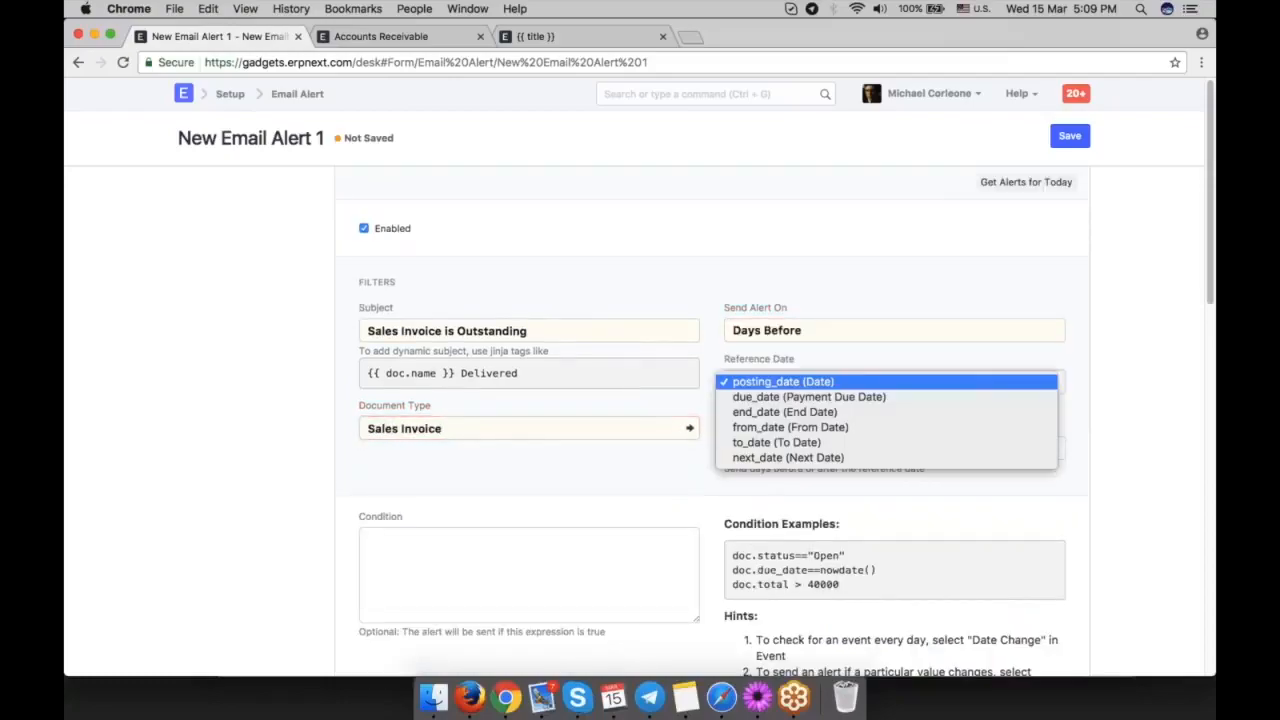
click(797, 398)
scroll(1000, 431, down, 1)
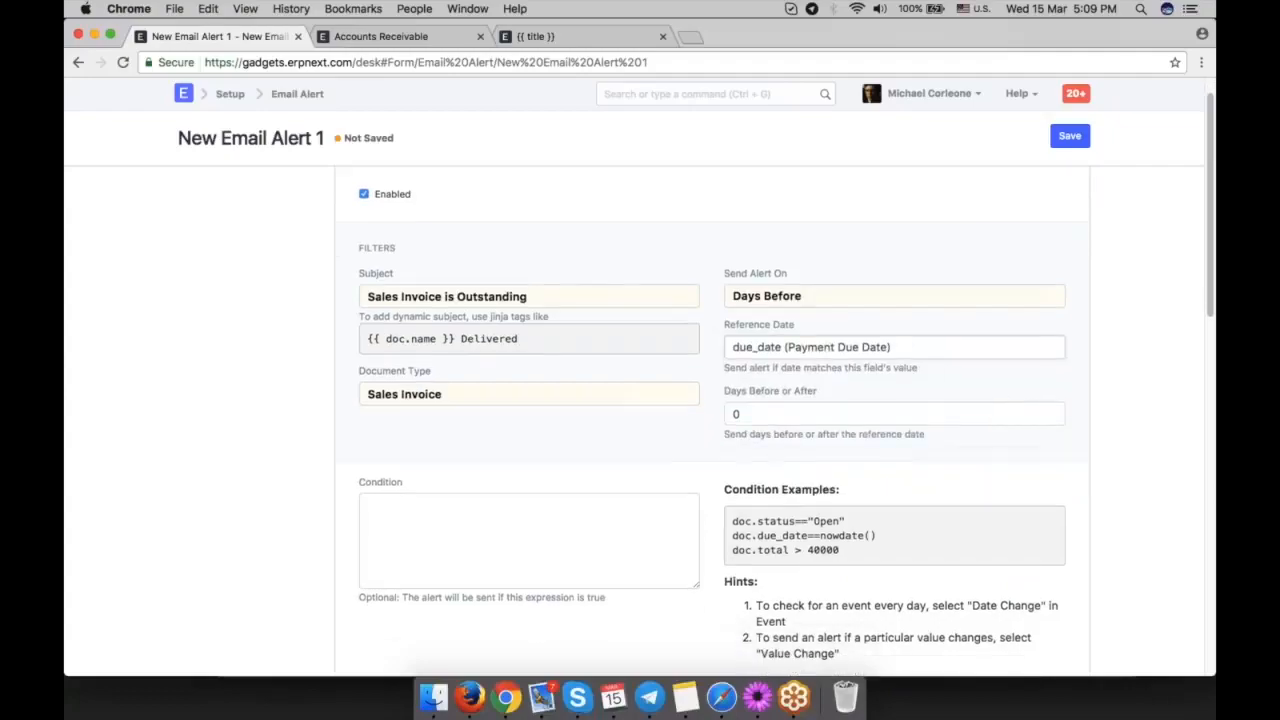
double_click(821, 419)
text(2)
Set the first recipient row's email document field to contact_email (Contact Email).
scroll(649, 449, down, 5)
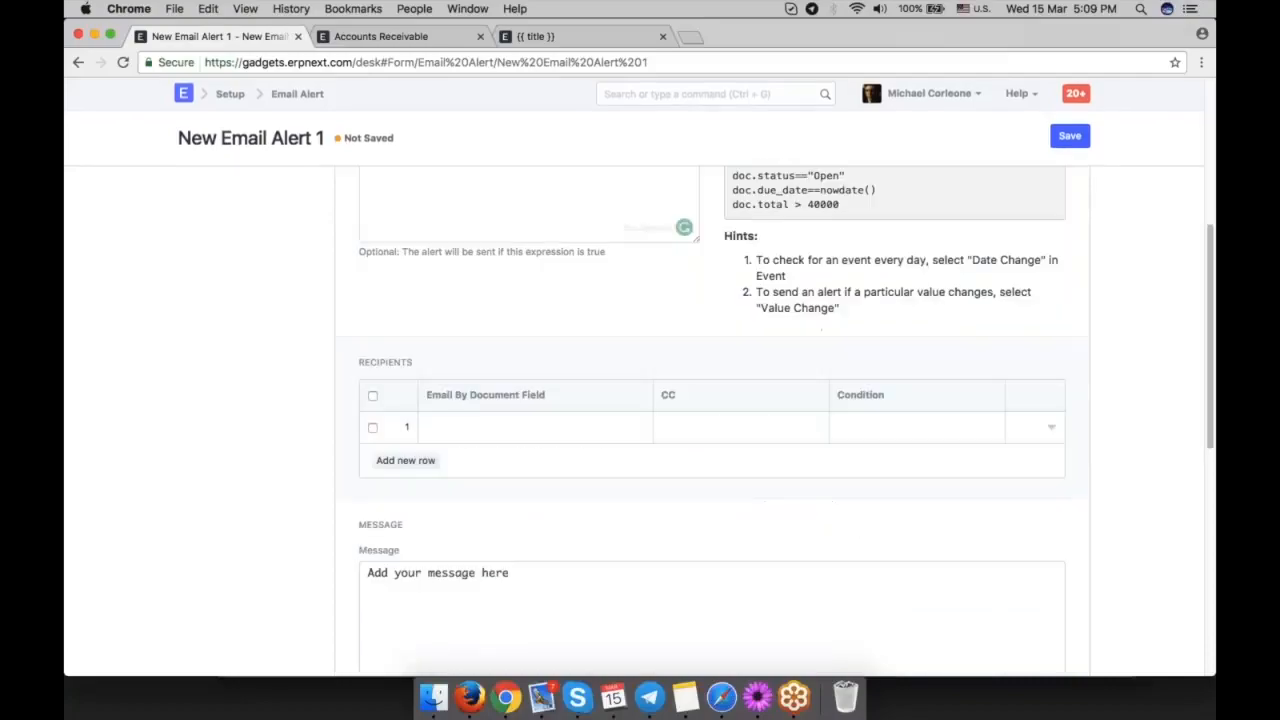
click(537, 428)
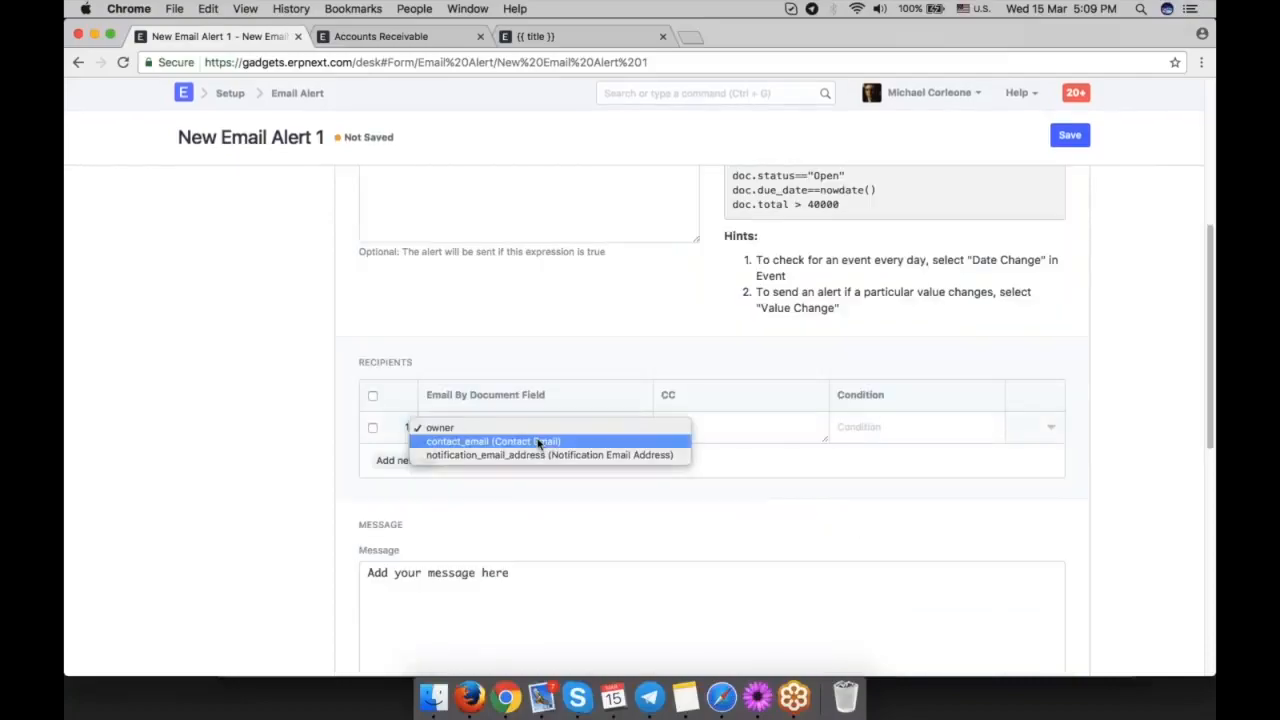
click(543, 443)
Select the placeholder message text and review the email alert's message, recipient and filter settings.
scroll(636, 472, down, 3)
drag(531, 491, 329, 364)
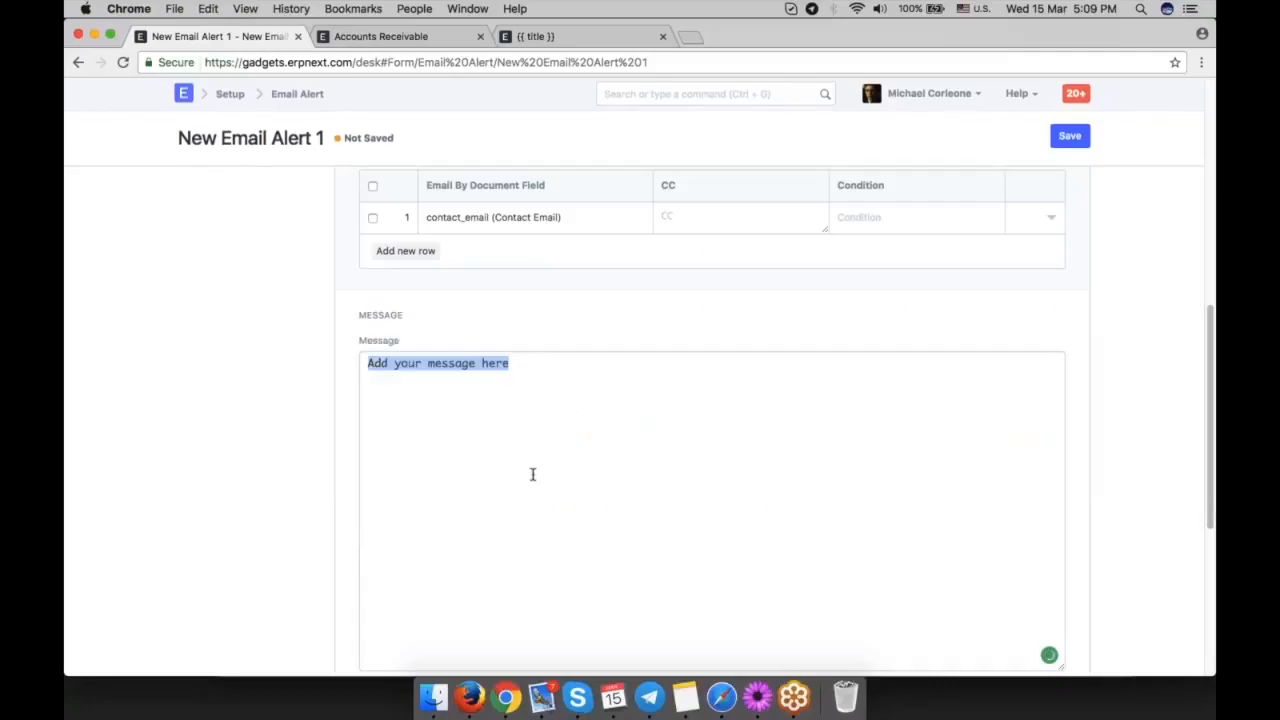
scroll(532, 474, down, 1)
scroll(532, 474, up, 6)
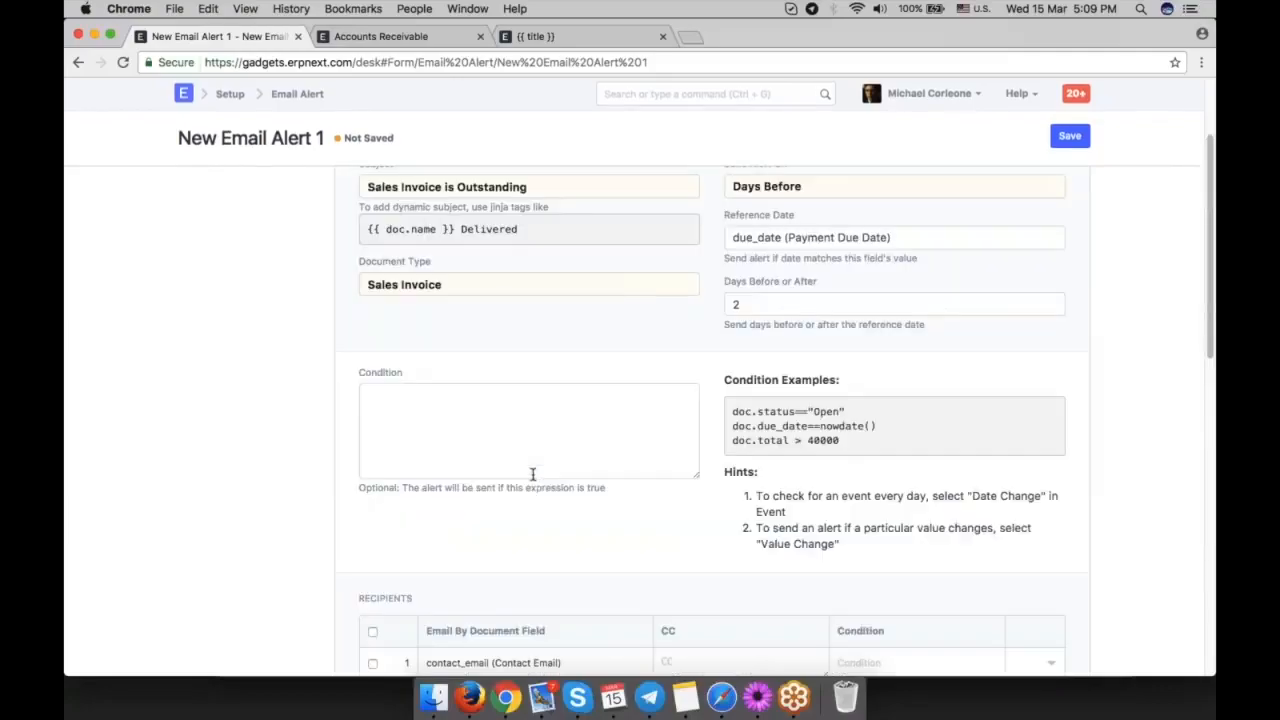
scroll(532, 474, up, 1)
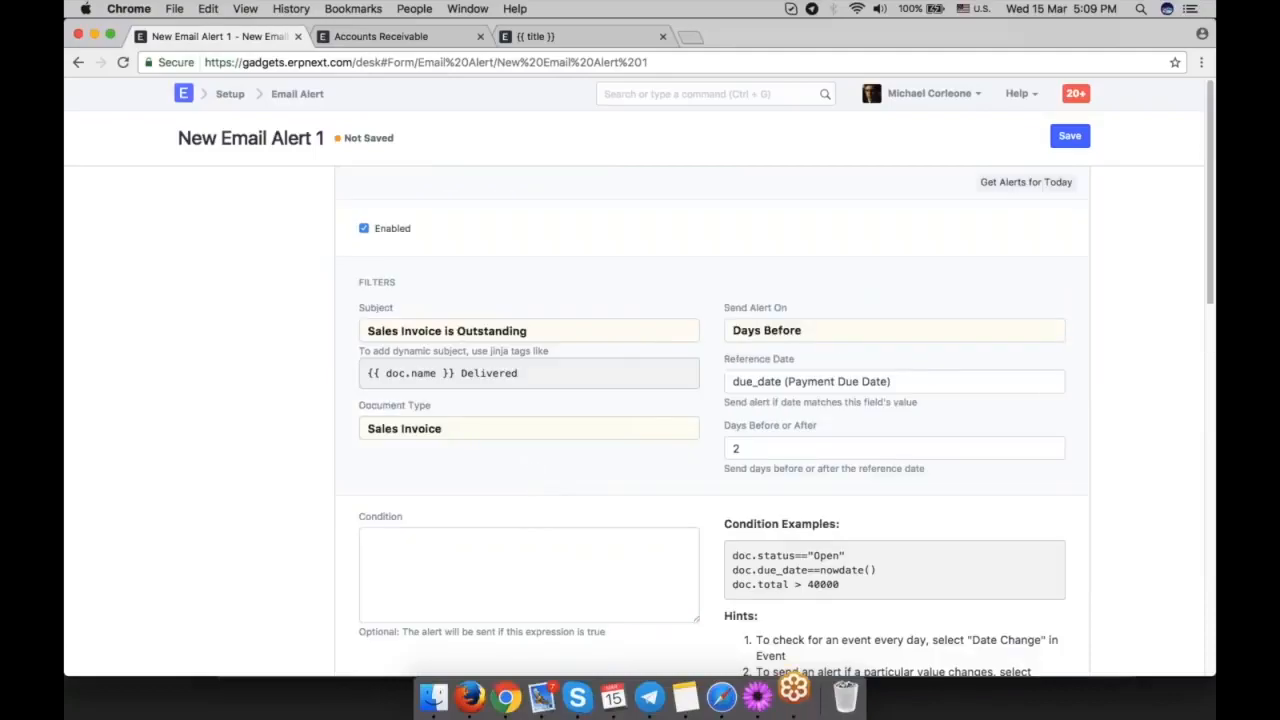
Leave the email alert form and open the Auto Email Report list.
scroll(712, 420, down, 5)
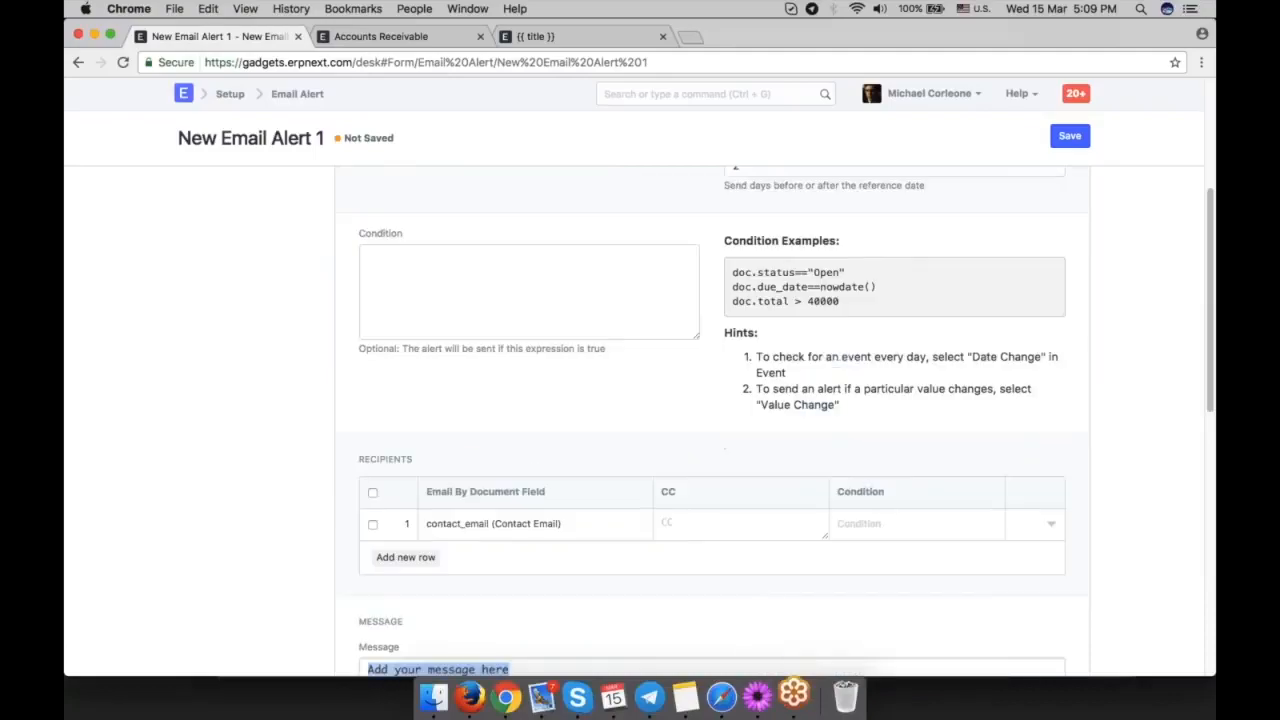
scroll(712, 420, up, 1)
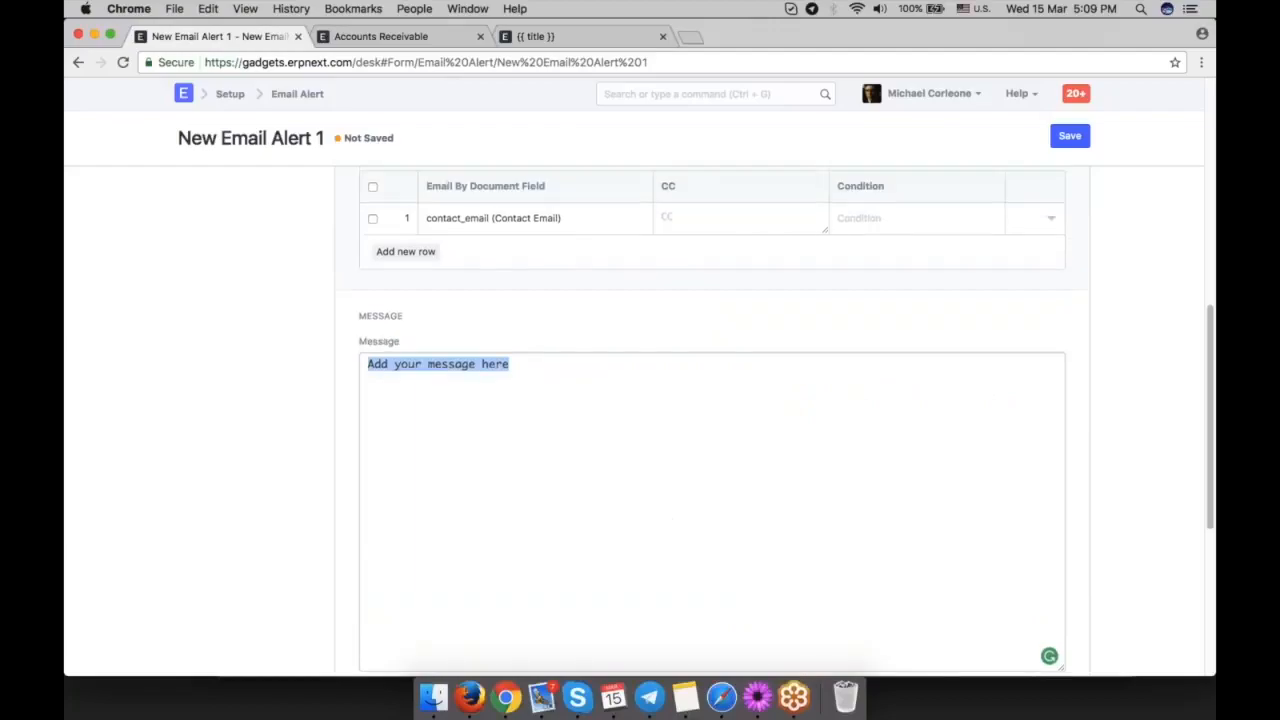
scroll(665, 262, up, 5)
click(673, 94)
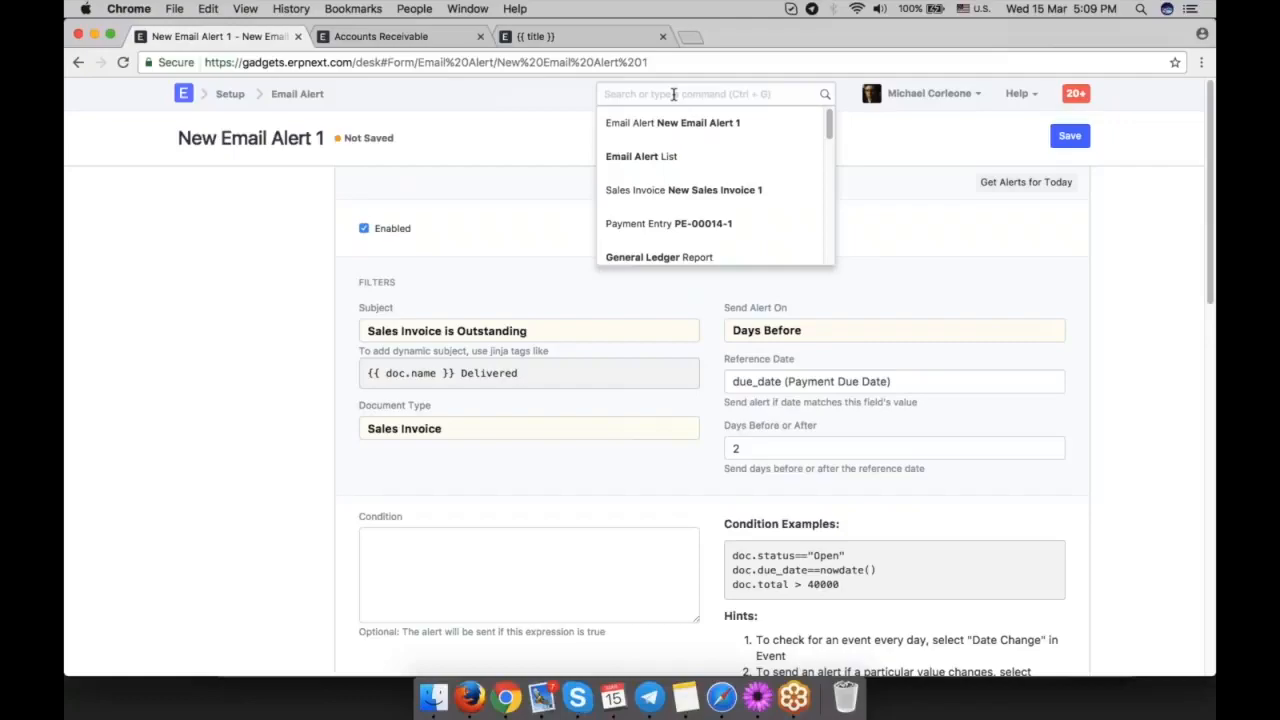
text(auto)
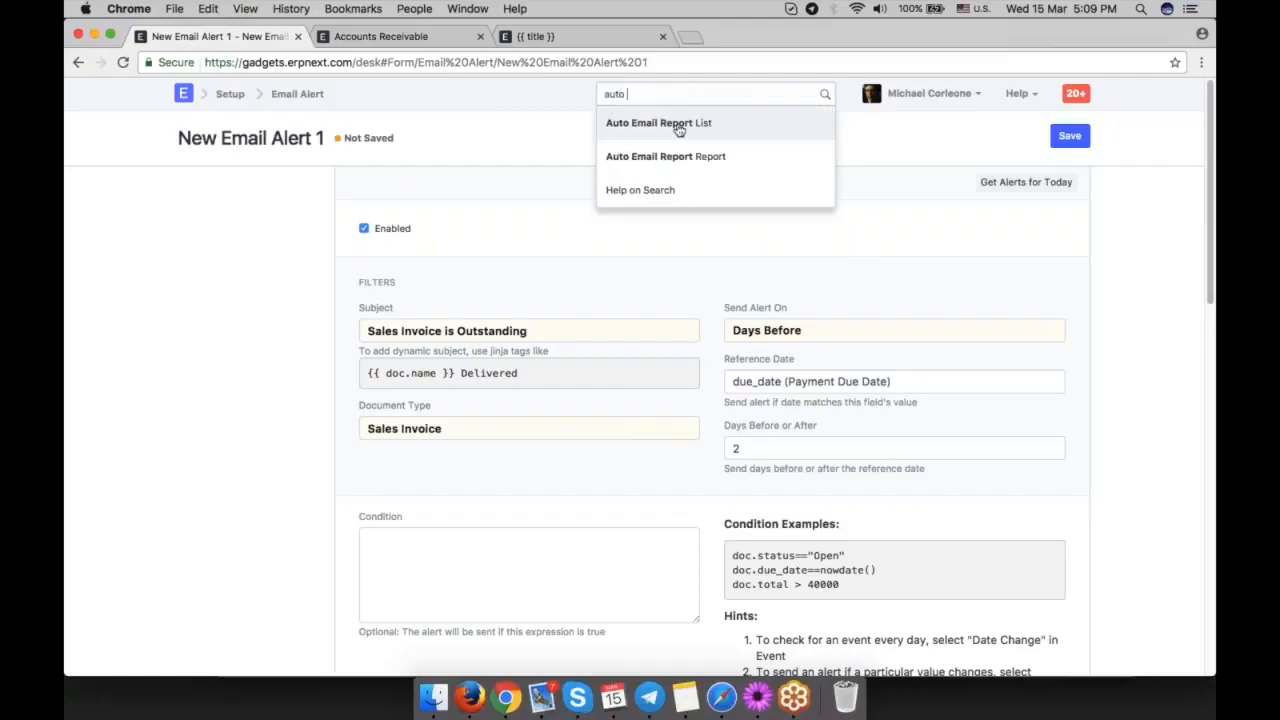
click(678, 128)
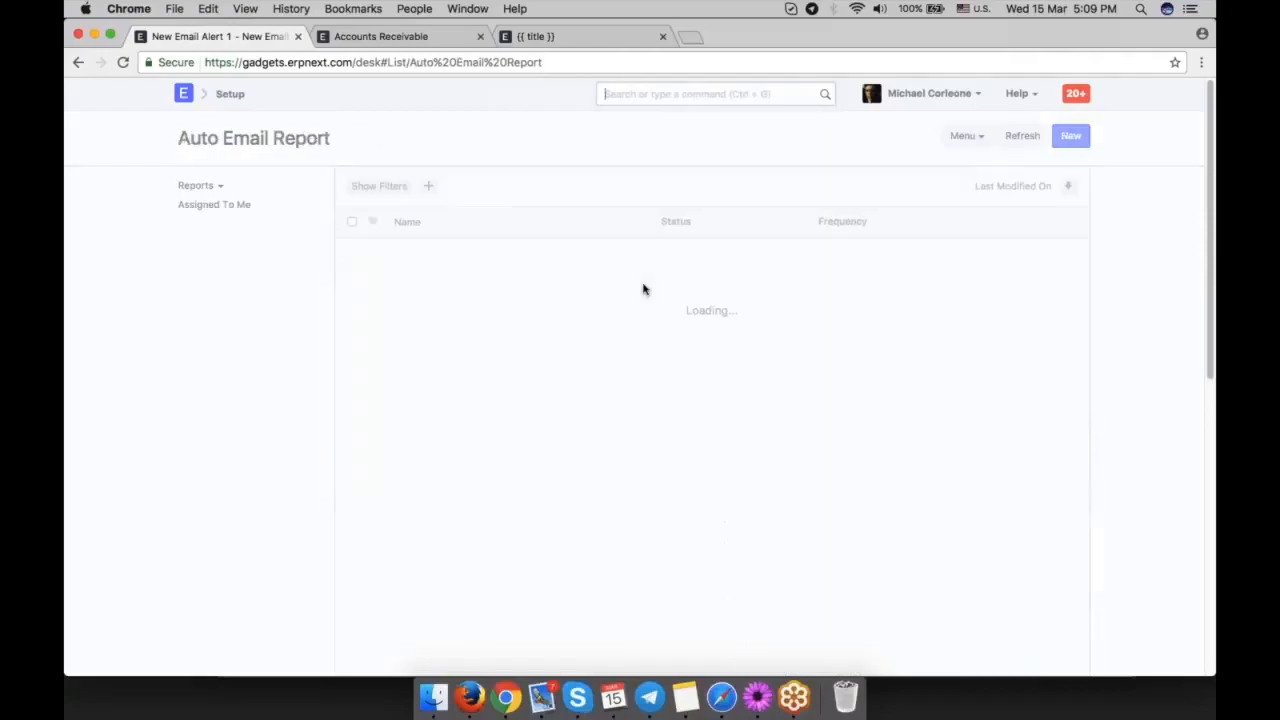
Start a new auto email report and set its report to Accounts Receivable.
click(718, 397)
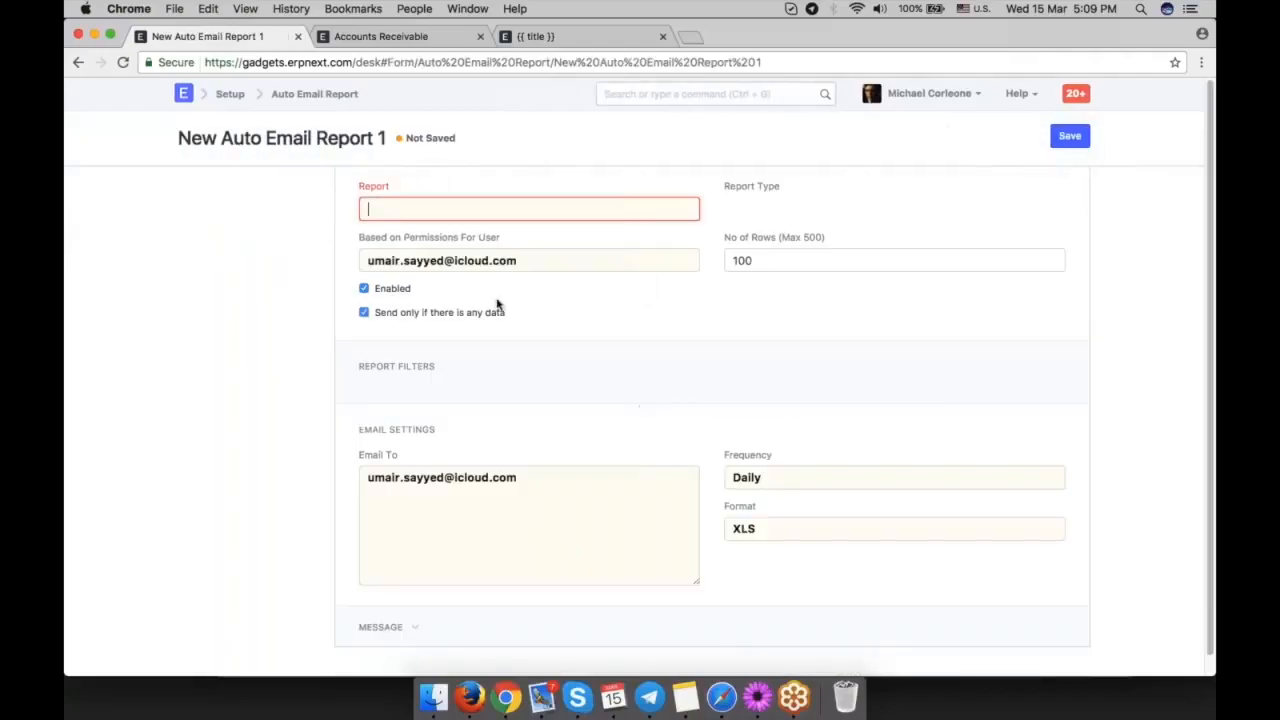
text(acc)
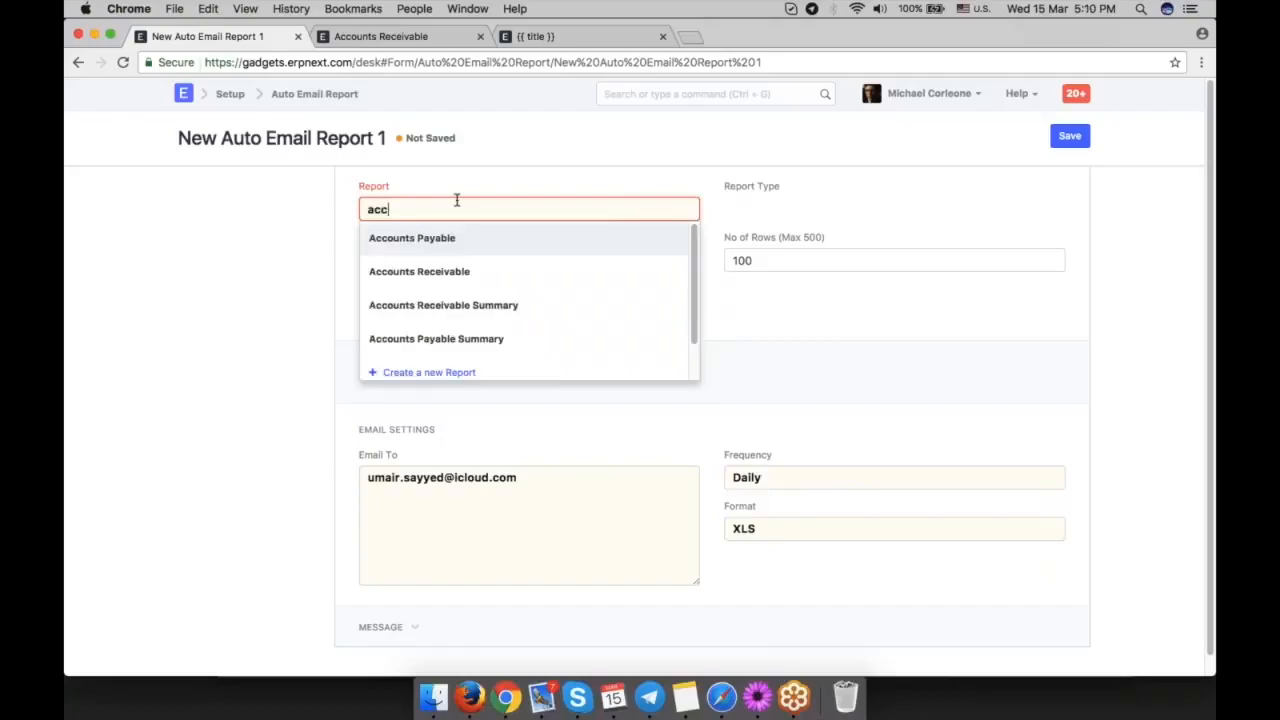
click(466, 274)
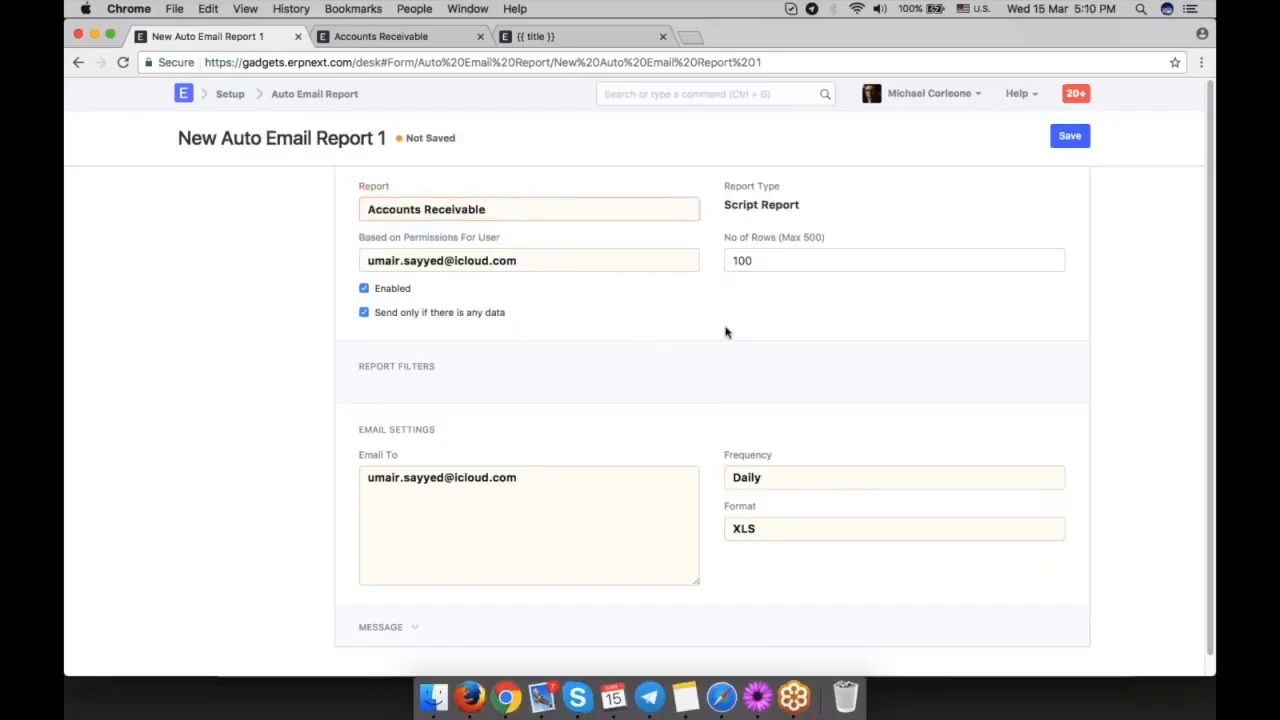
Reselect the user whose permissions the report is based on and save the auto email report.
scroll(640, 300, down, 1)
drag(517, 241, 366, 241)
key(BackSpace)
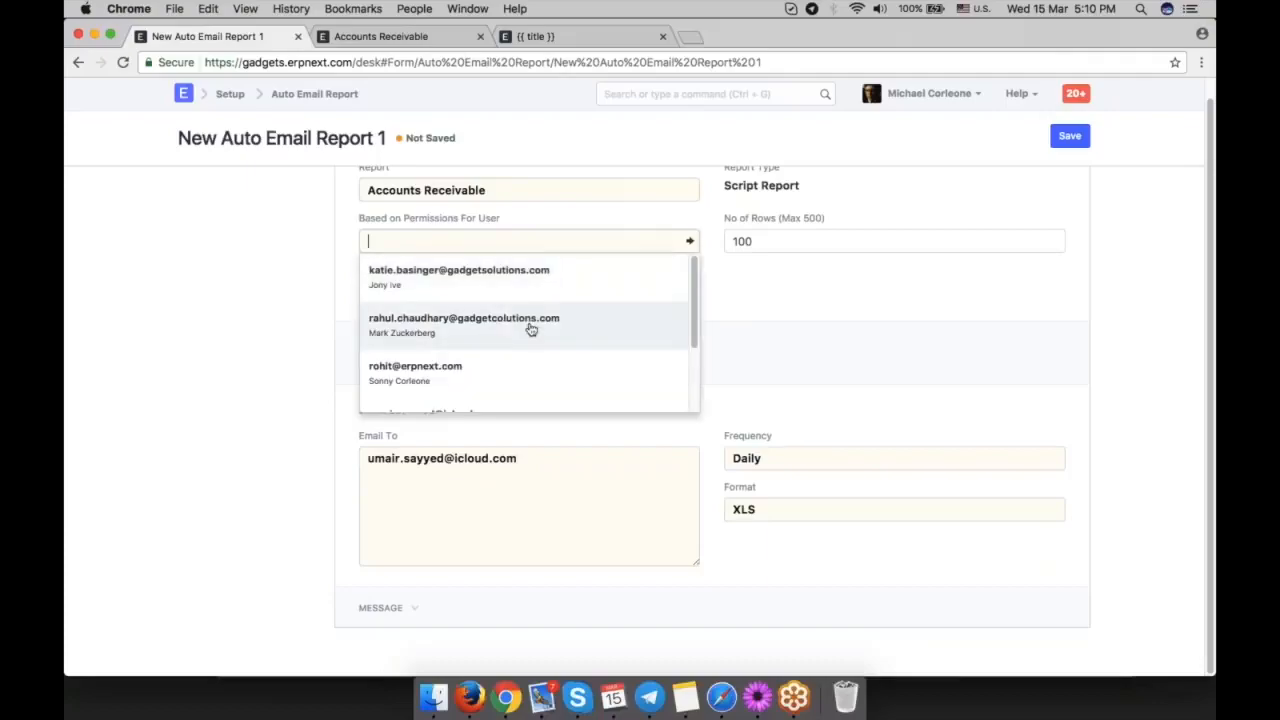
text(um)
key(Return)
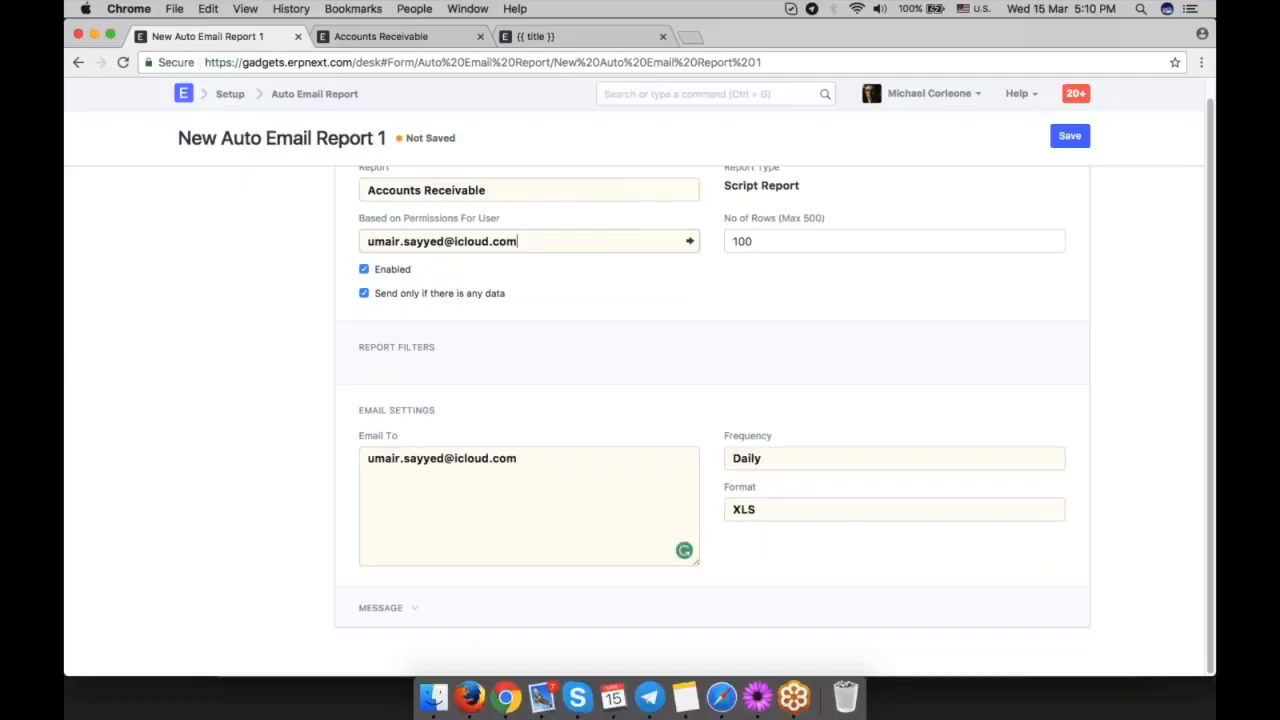
scroll(858, 412, up, 1)
click(1080, 145)
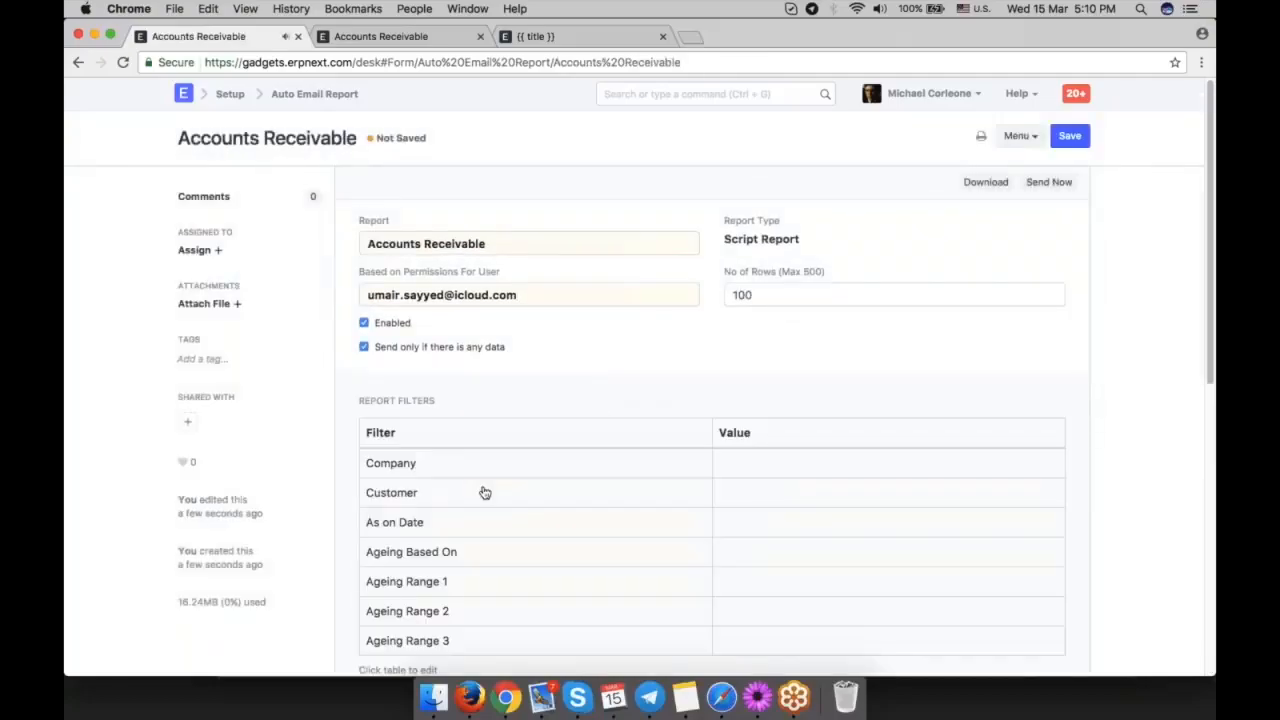
Open the report filters, review the company, customer, date and ageing settings, and close them without submitting.
scroll(738, 327, down, 3)
click(751, 277)
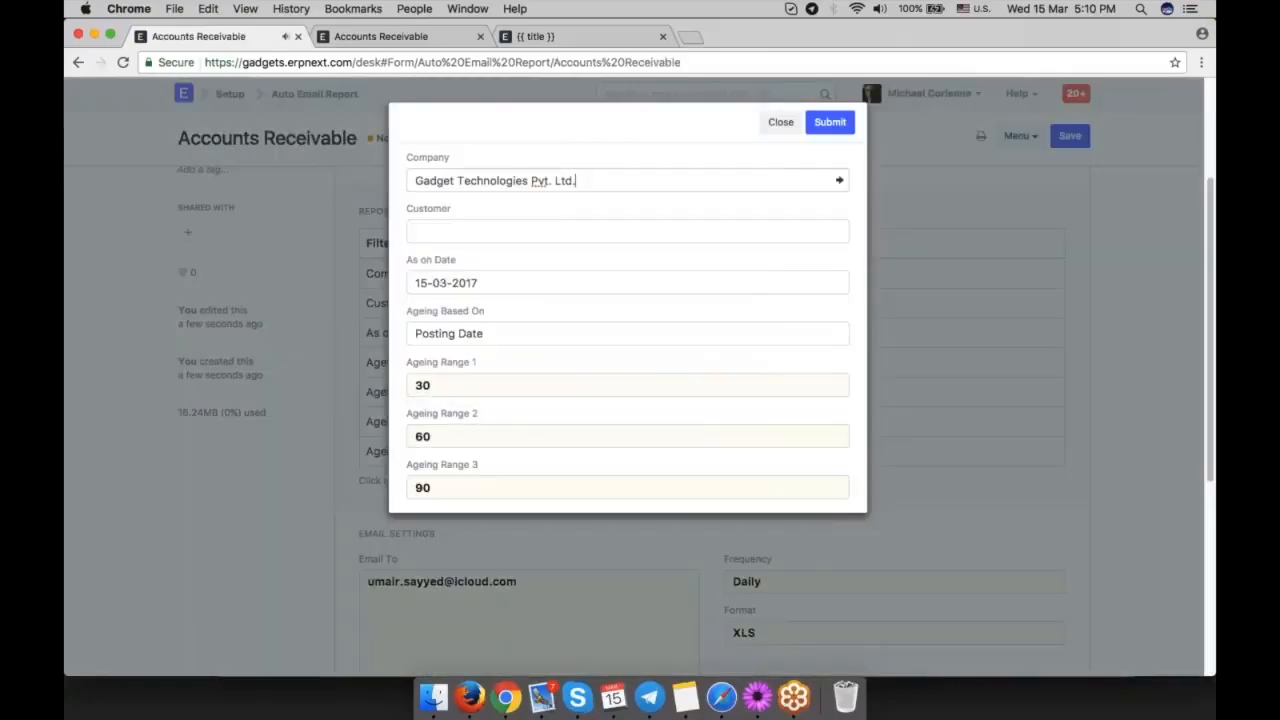
key(super+a)
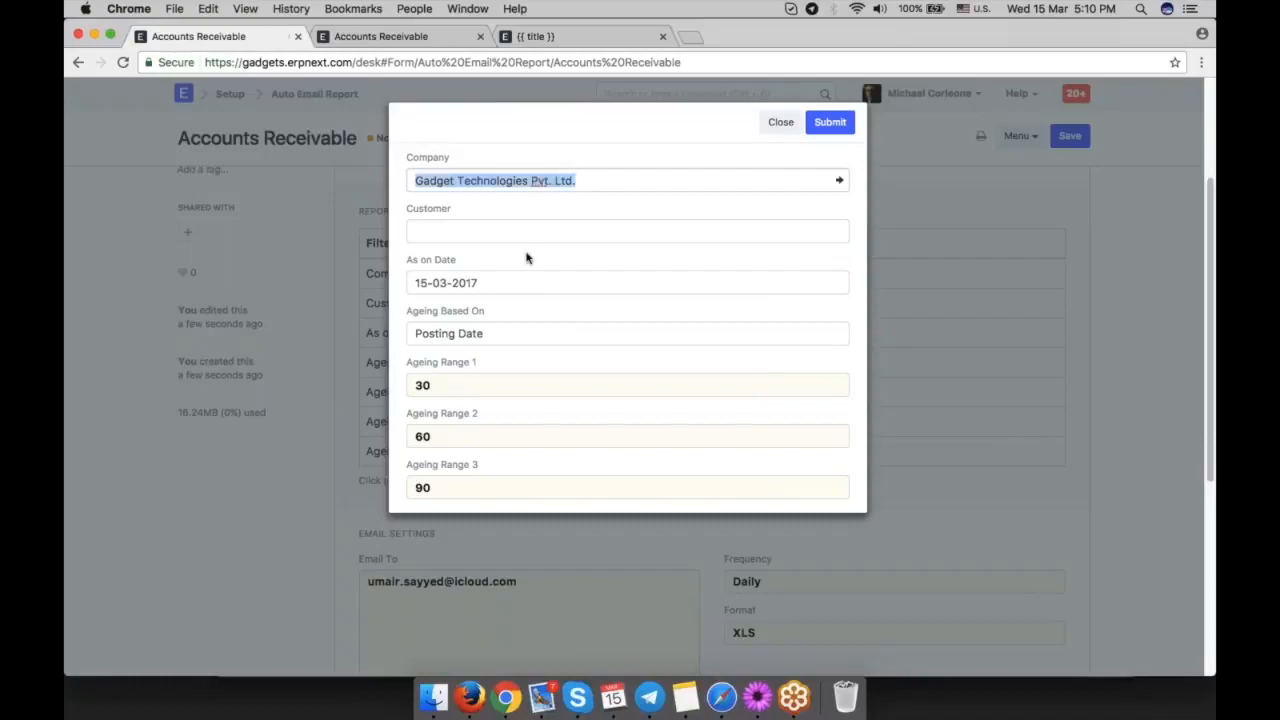
click(526, 257)
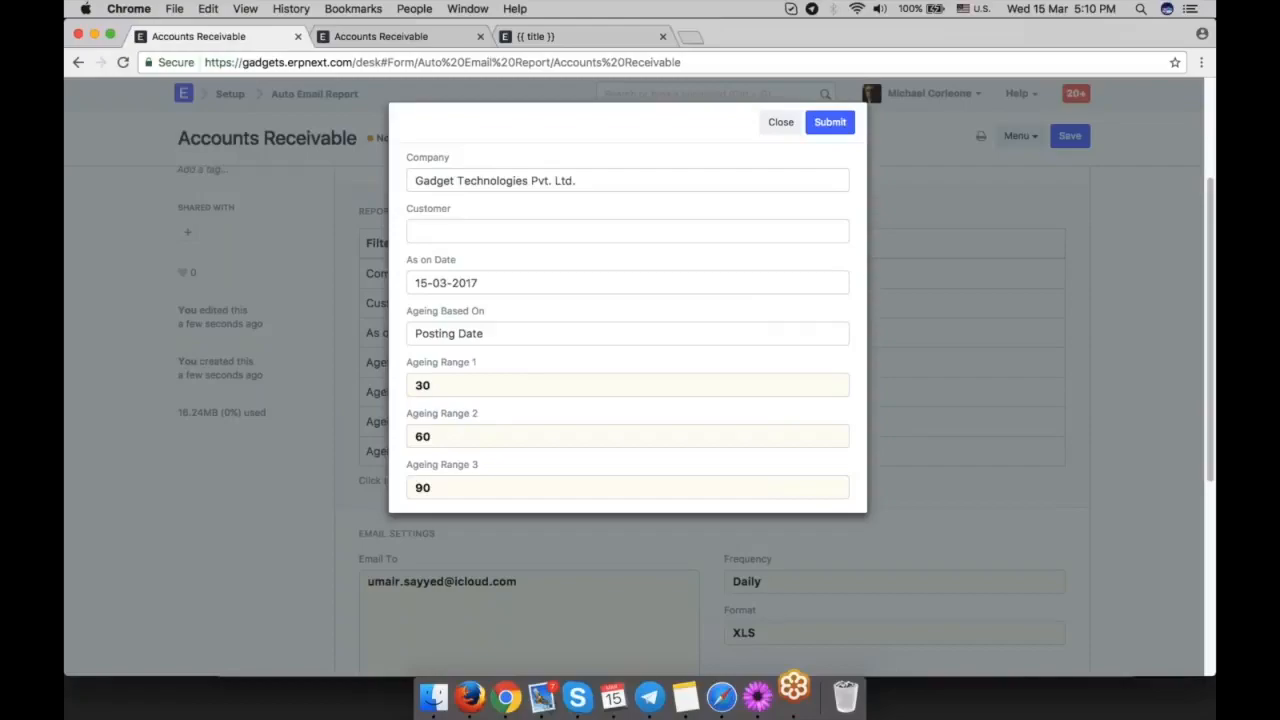
click(781, 123)
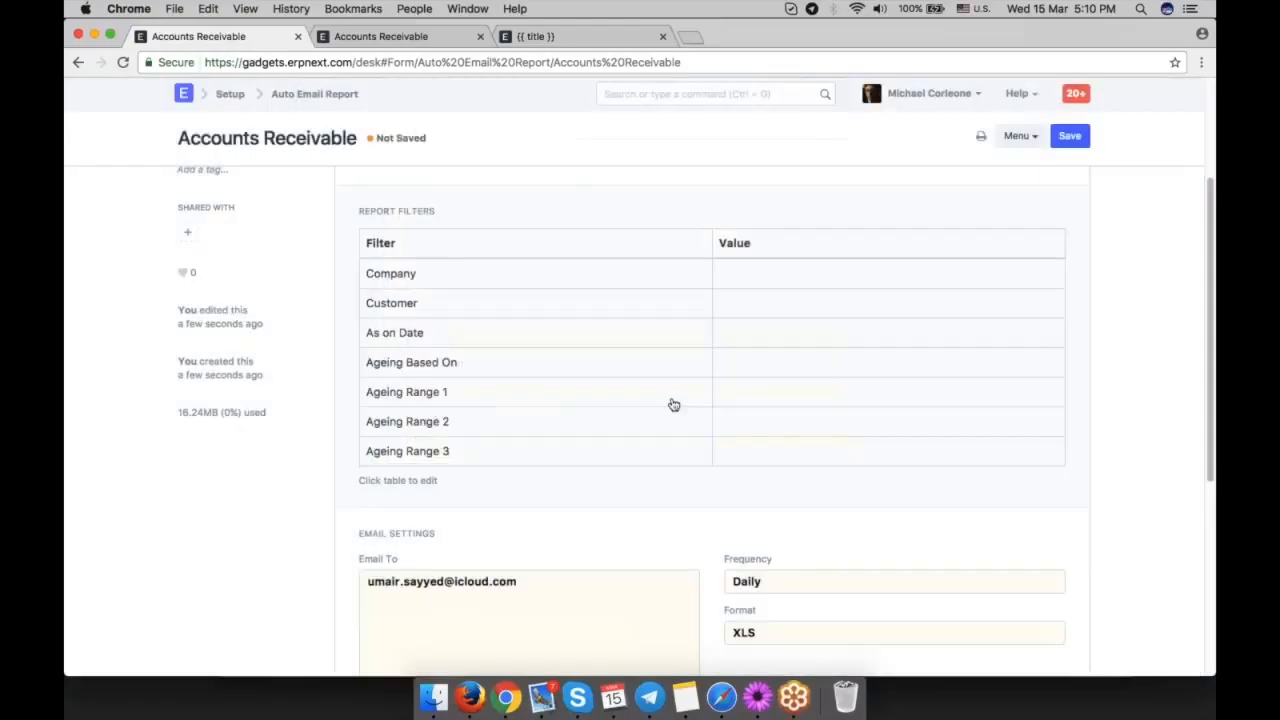
Examine the auto email report's recipient, frequency, message area and available file formats.
scroll(674, 404, down, 3)
scroll(674, 404, down, 3)
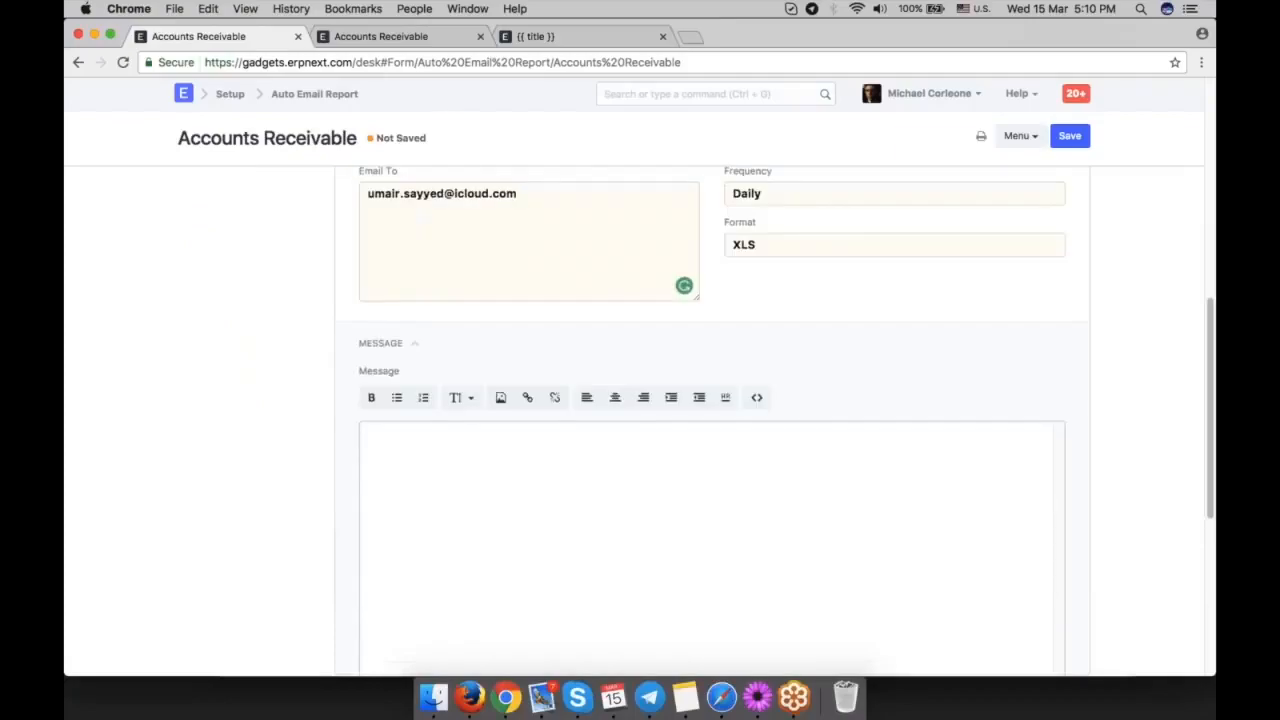
click(510, 556)
scroll(597, 460, down, 4)
scroll(597, 460, up, 5)
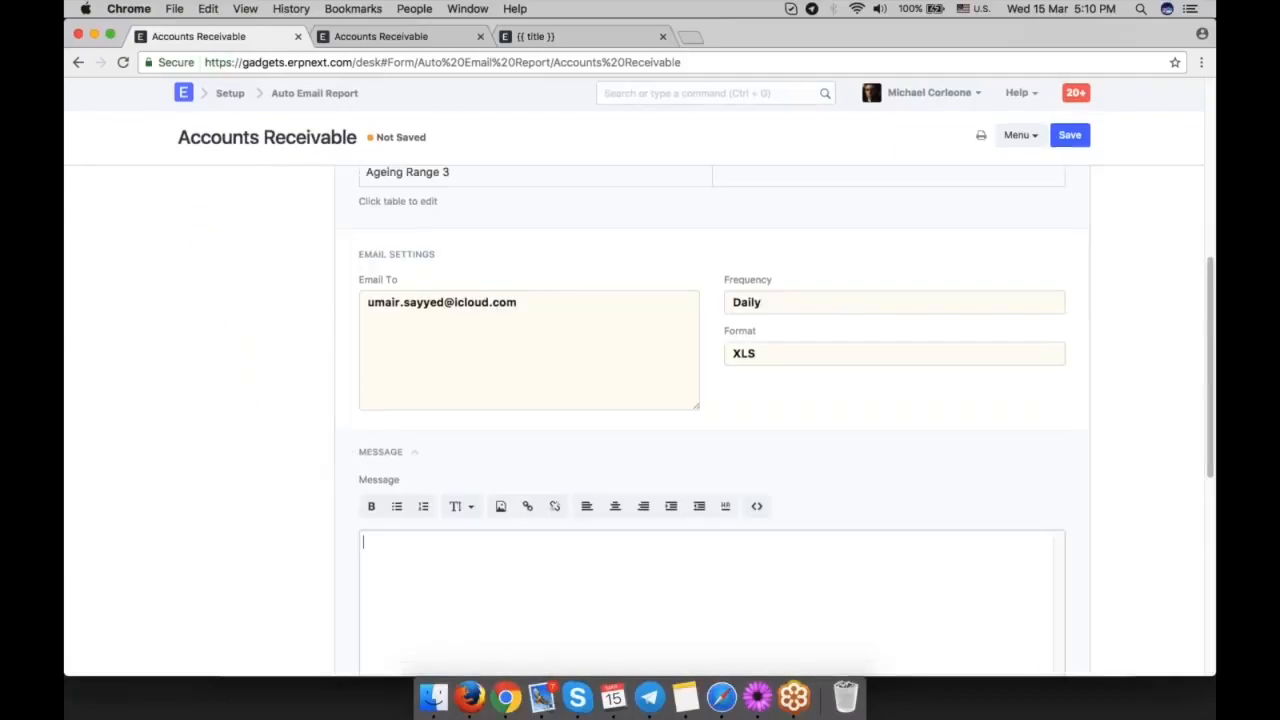
scroll(683, 543, up, 2)
click(809, 502)
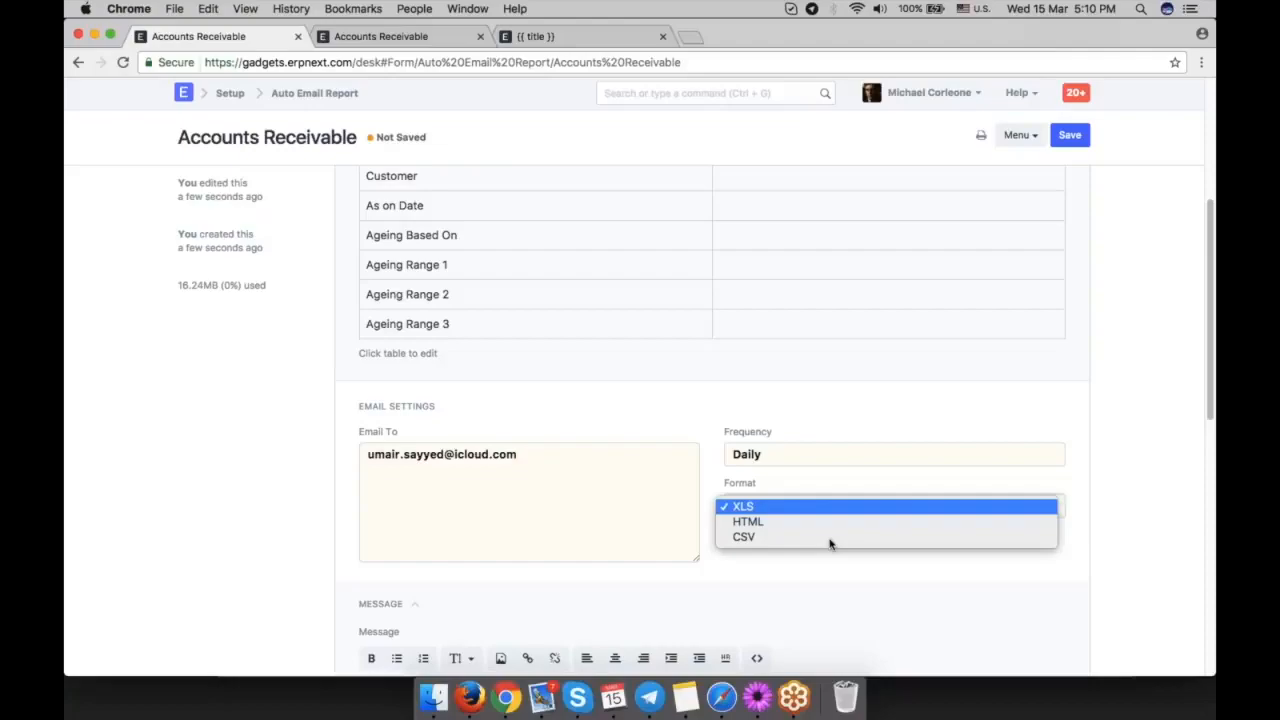
click(1111, 417)
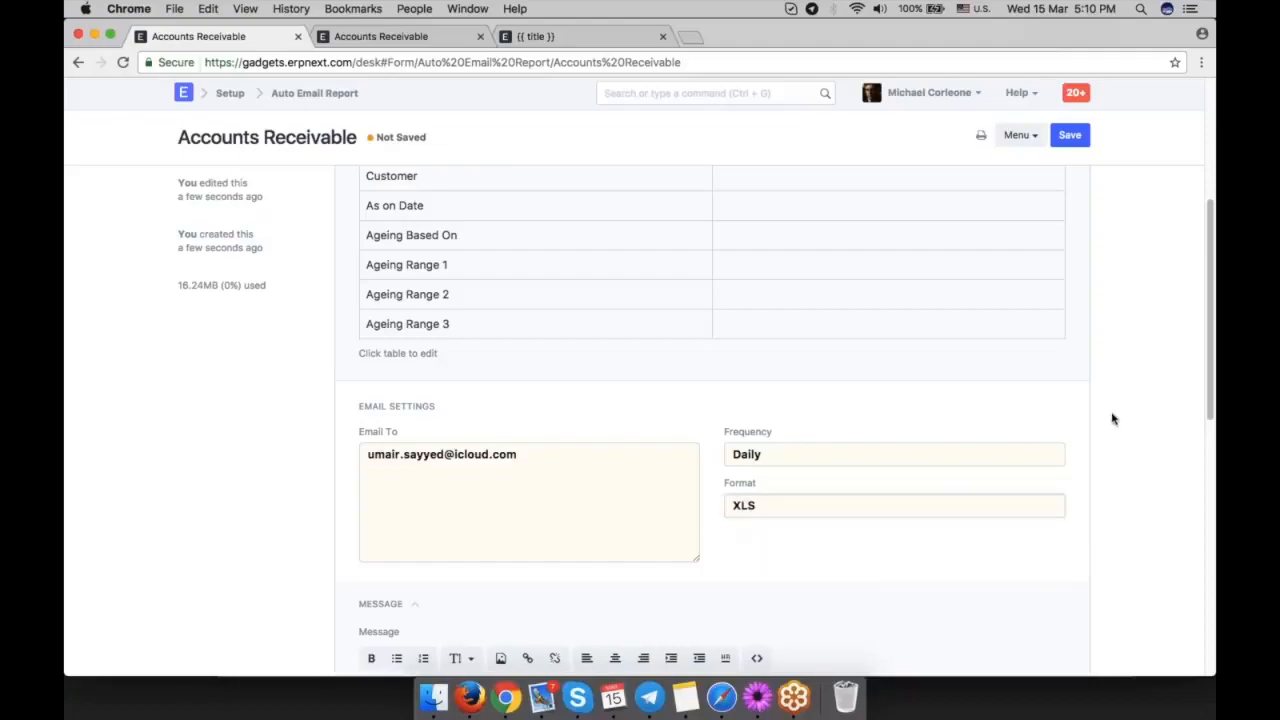
scroll(1113, 419, up, 4)
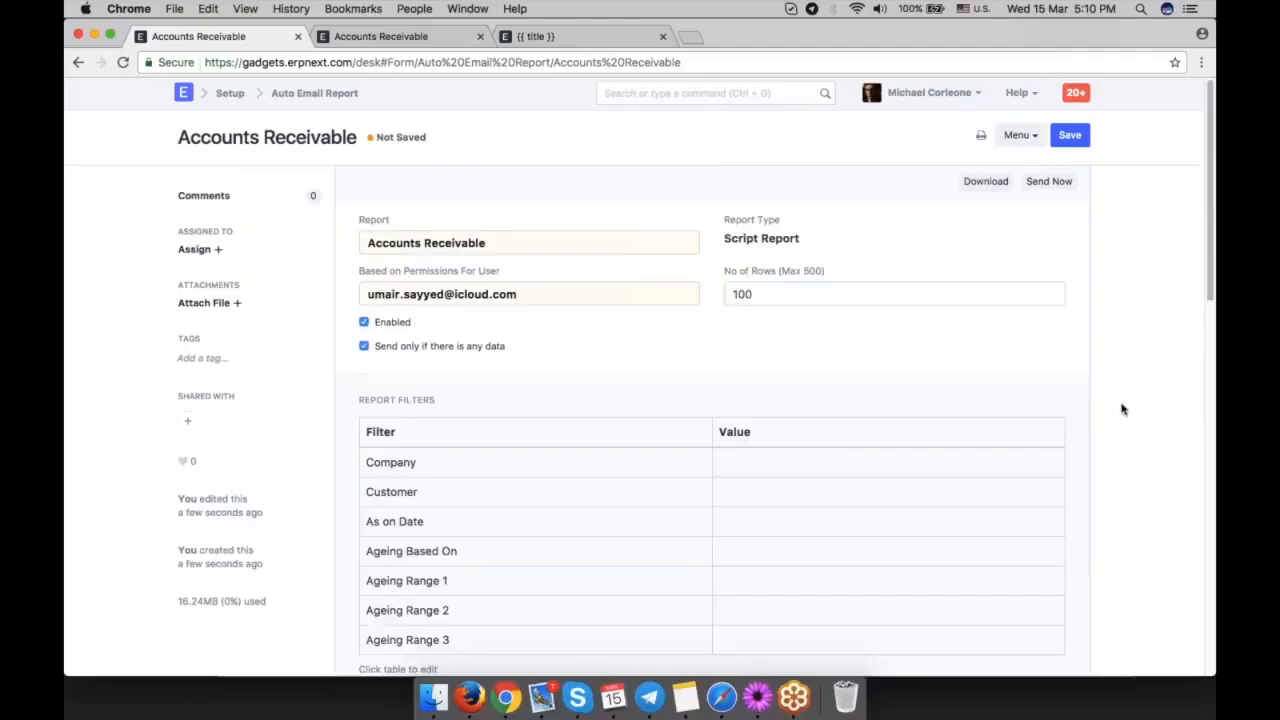
Clear the auto email report's Report field and browse the reports available for it.
click(1200, 288)
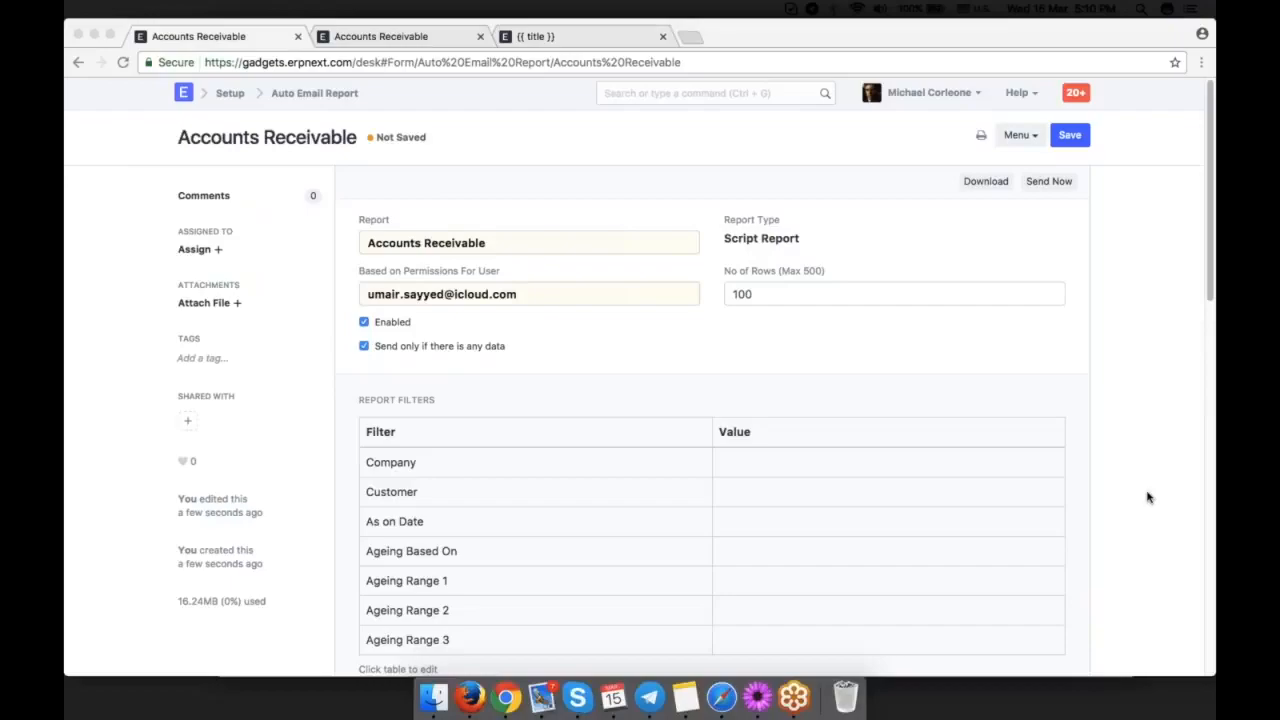
click(524, 249)
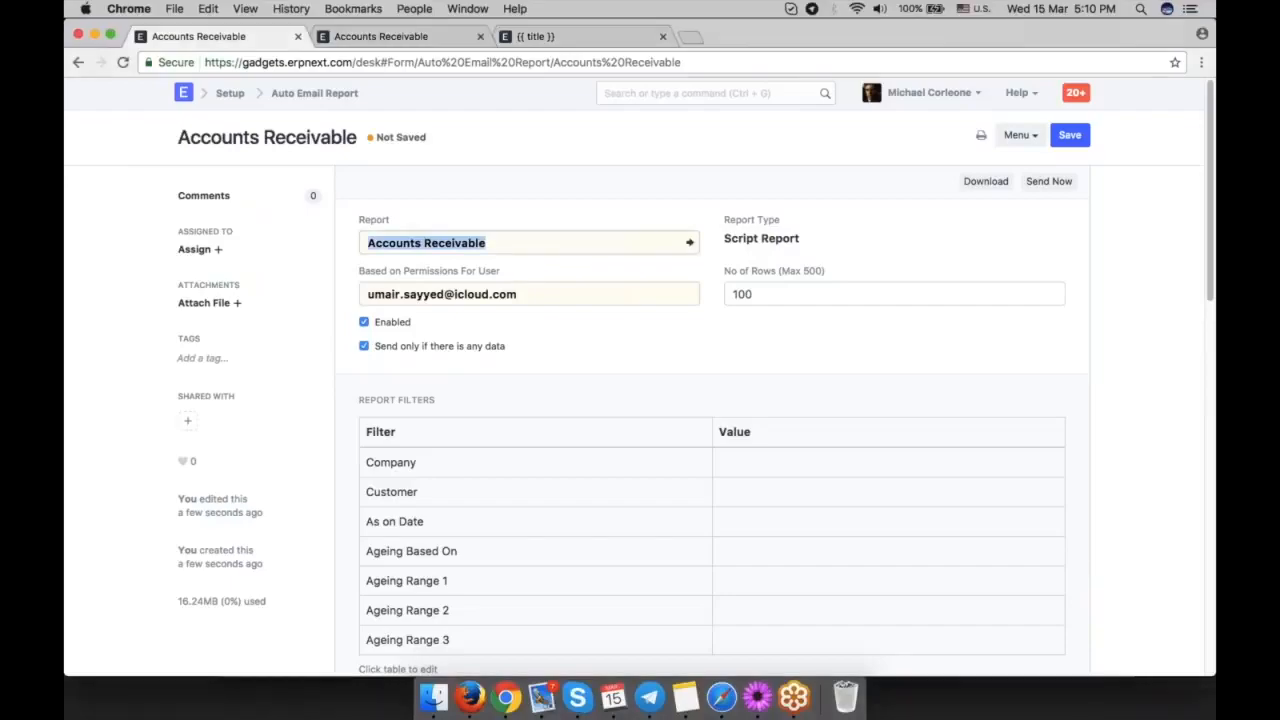
key(BackSpace)
scroll(529, 330, down, 8)
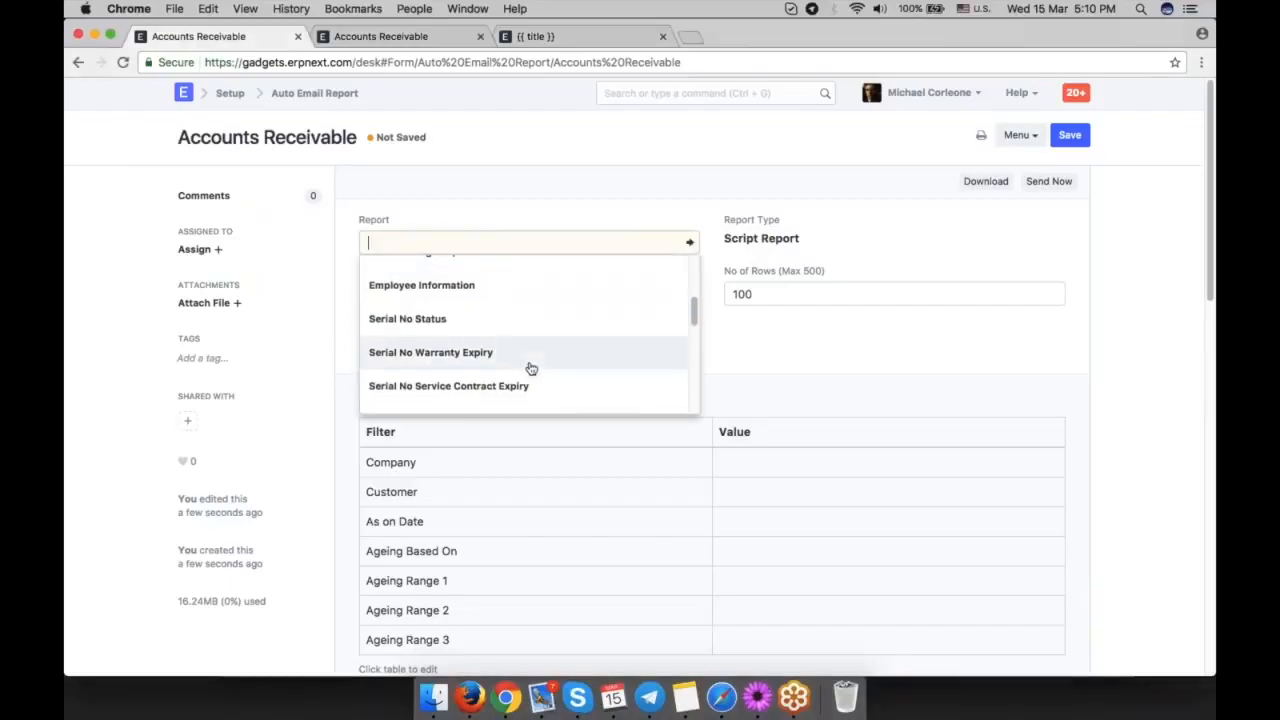
scroll(529, 366, up, 8)
click(754, 352)
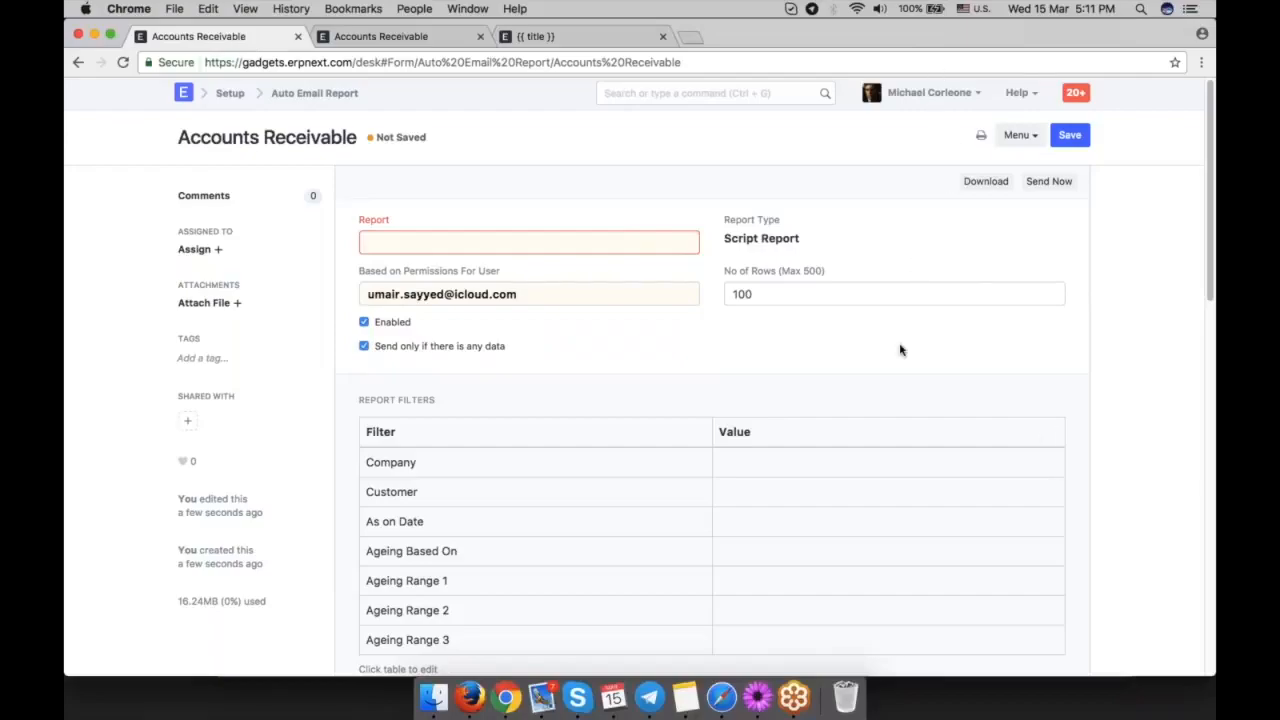
Create a new sales invoice and select InMobi Solutions as its customer.
click(720, 92)
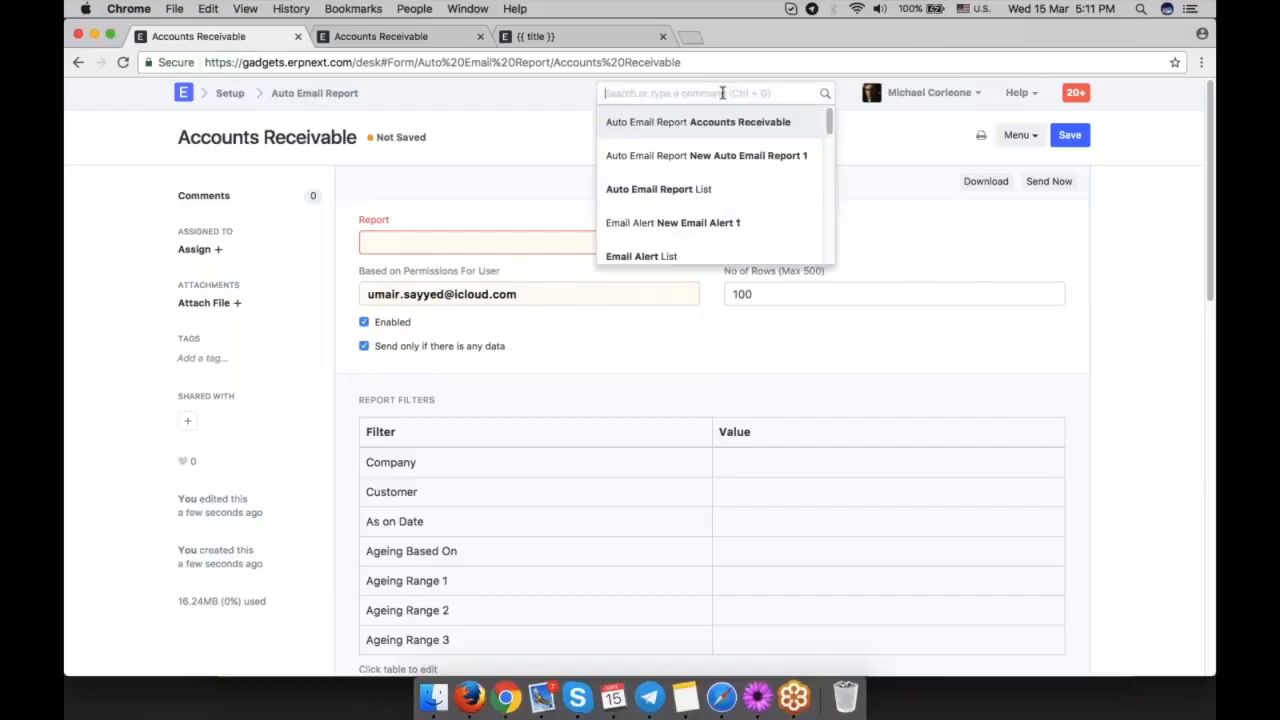
text(new sales in)
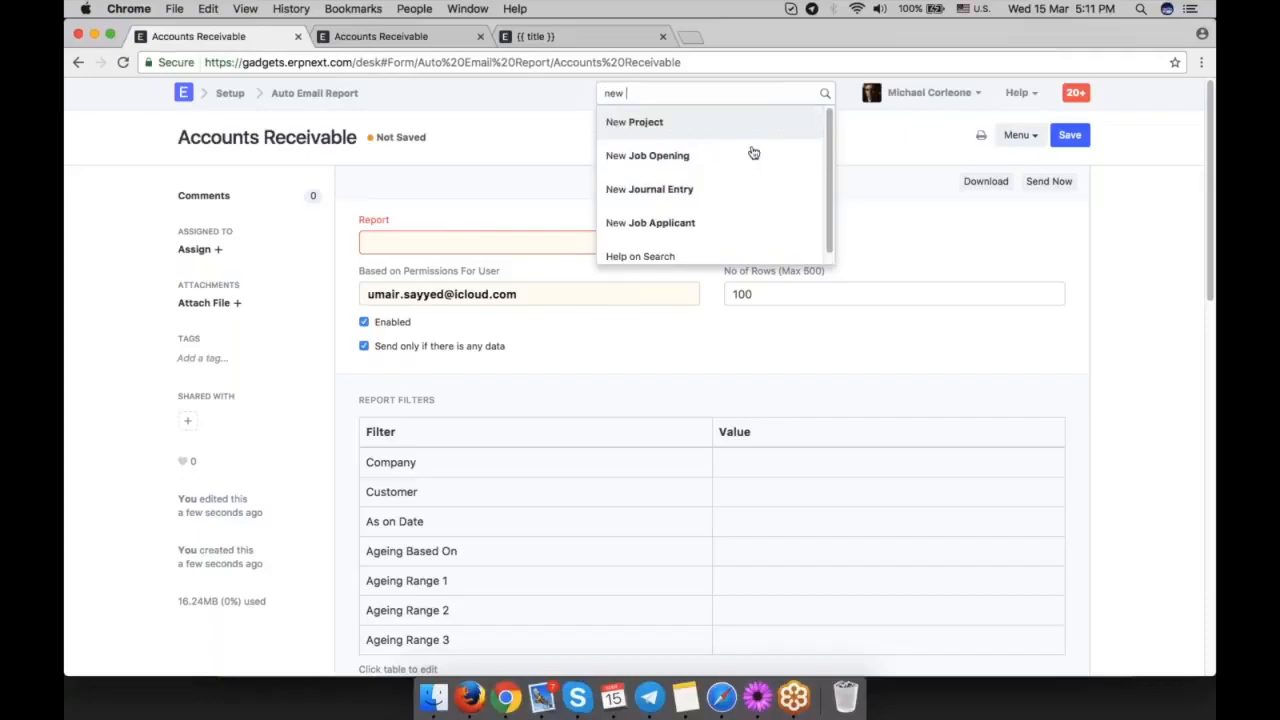
click(721, 157)
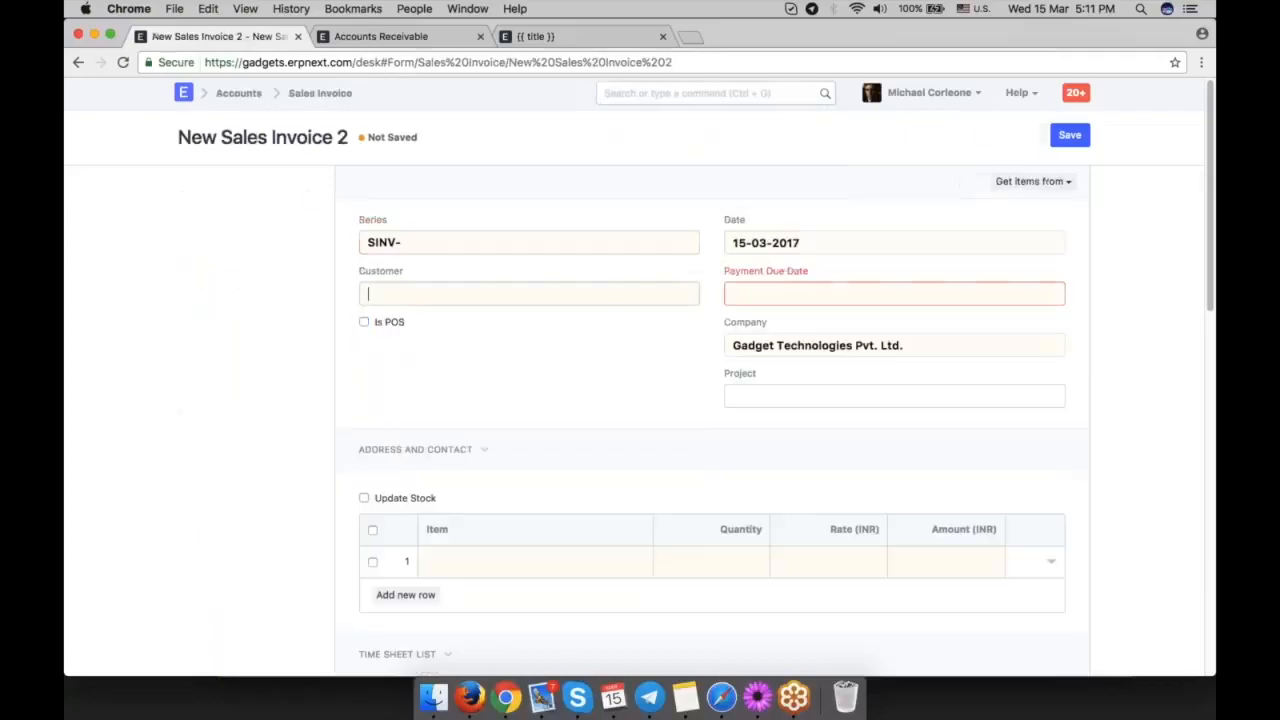
click(516, 324)
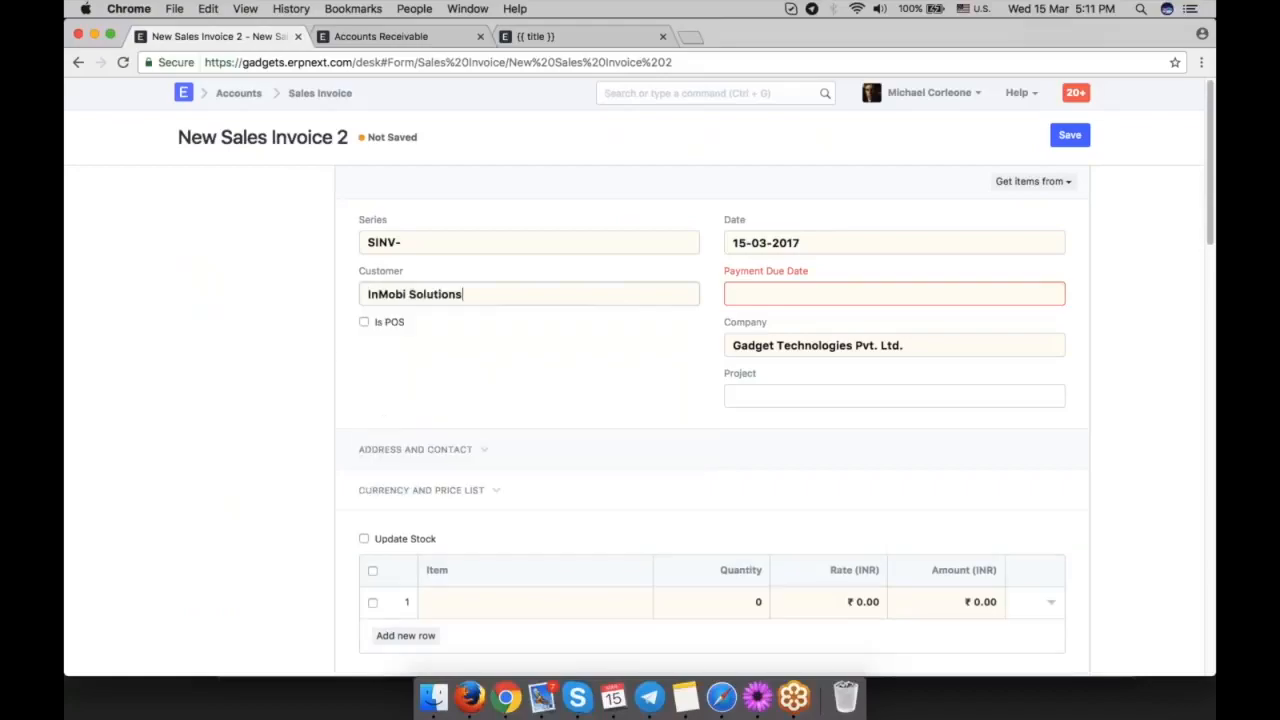
Select Motherboard as the item in the first row of the sales invoice.
scroll(1066, 433, down, 3)
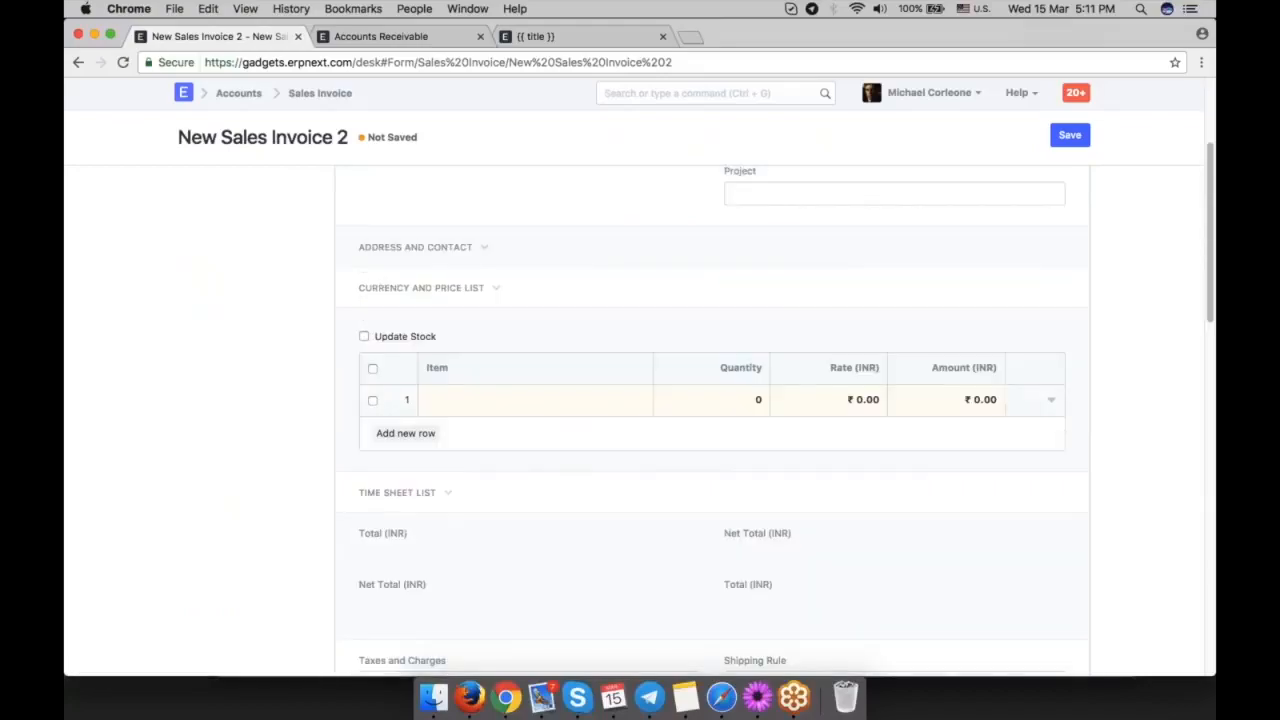
click(503, 400)
scroll(503, 400, down, 4)
click(503, 240)
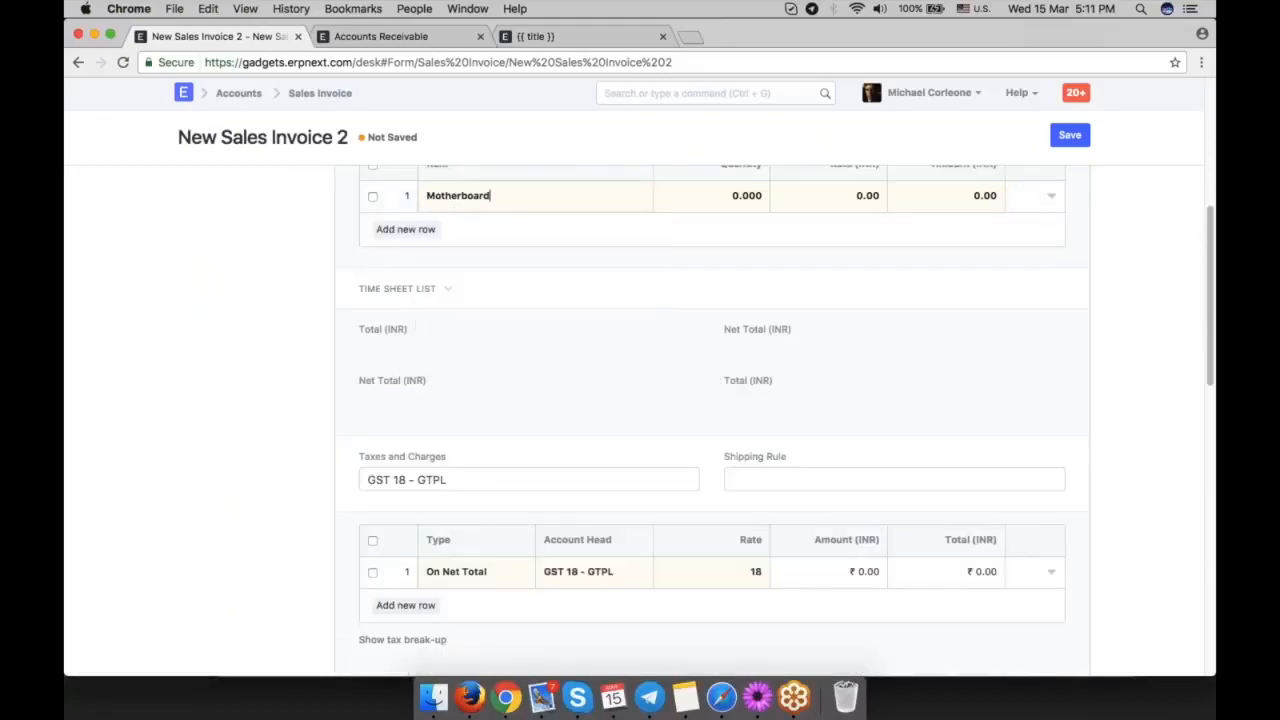
Set the Motherboard row's income account to Temporary Opening - GTPL in its accounting details and close the row.
click(1051, 197)
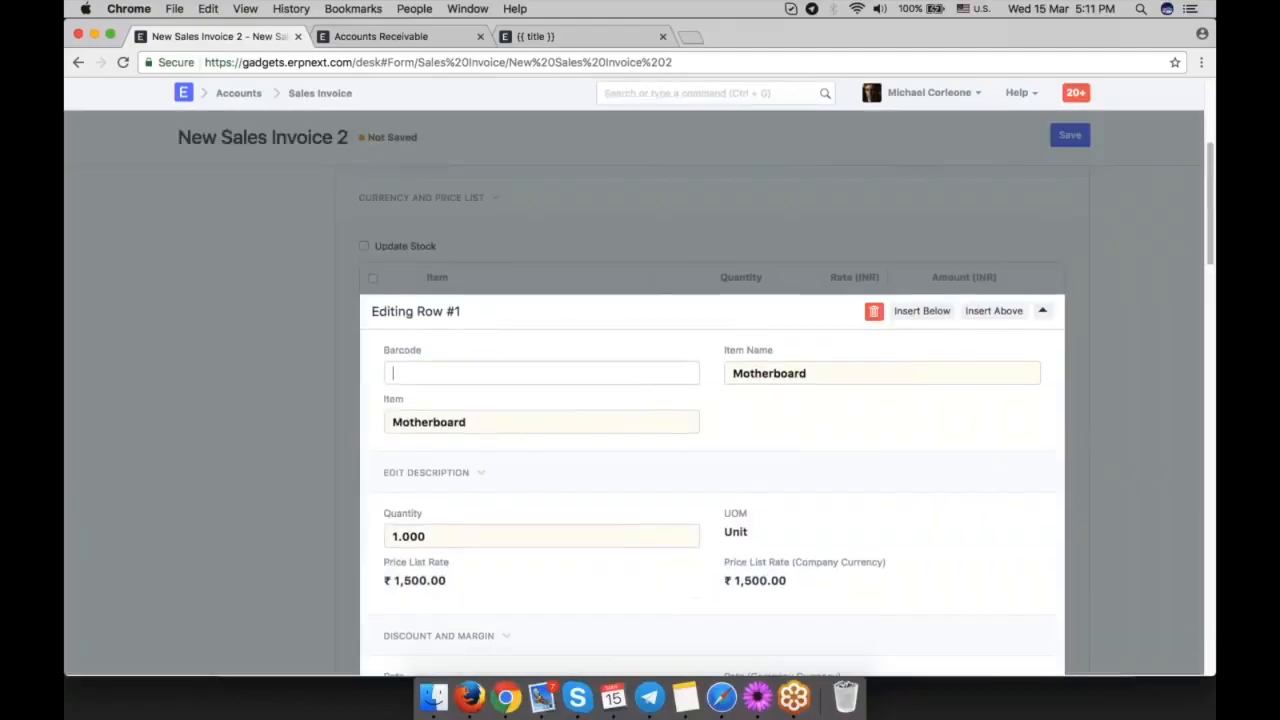
scroll(432, 421, down, 5)
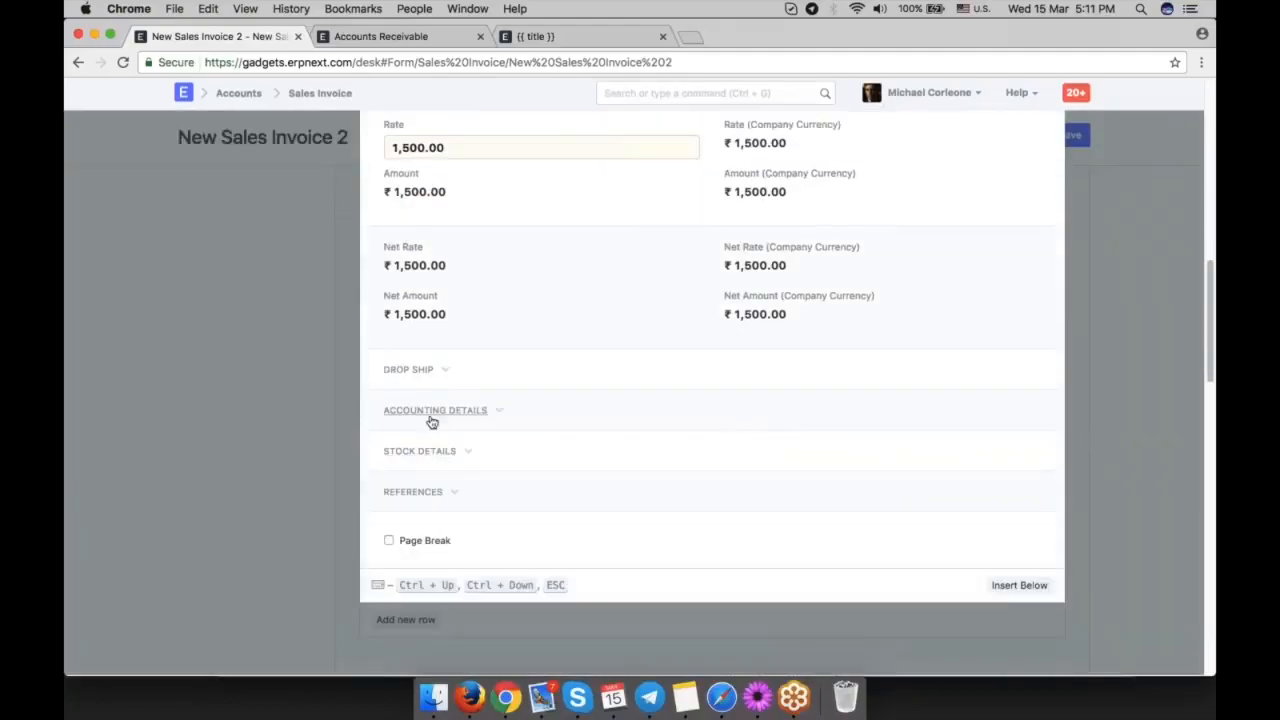
click(432, 418)
triple_click(452, 455)
key(BackSpace)
text(temp)
key(Return)
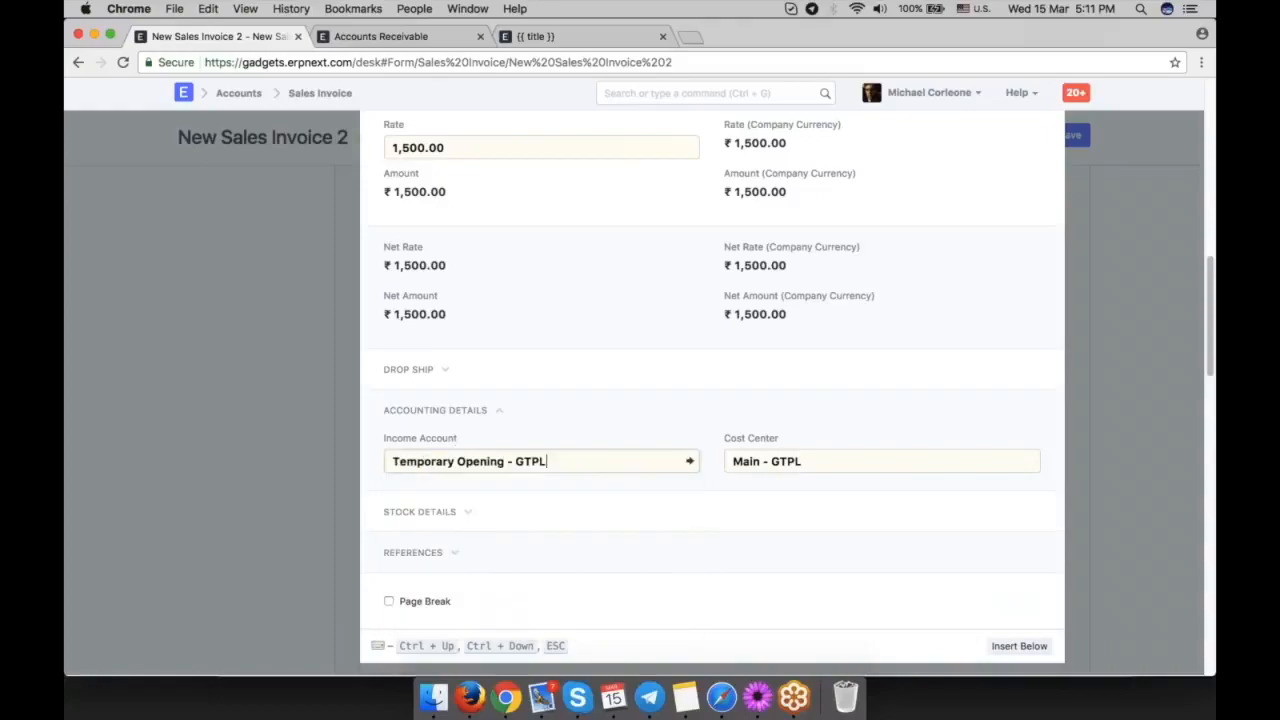
scroll(513, 516, down, 3)
scroll(513, 516, up, 2)
click(220, 438)
scroll(674, 508, up, 10)
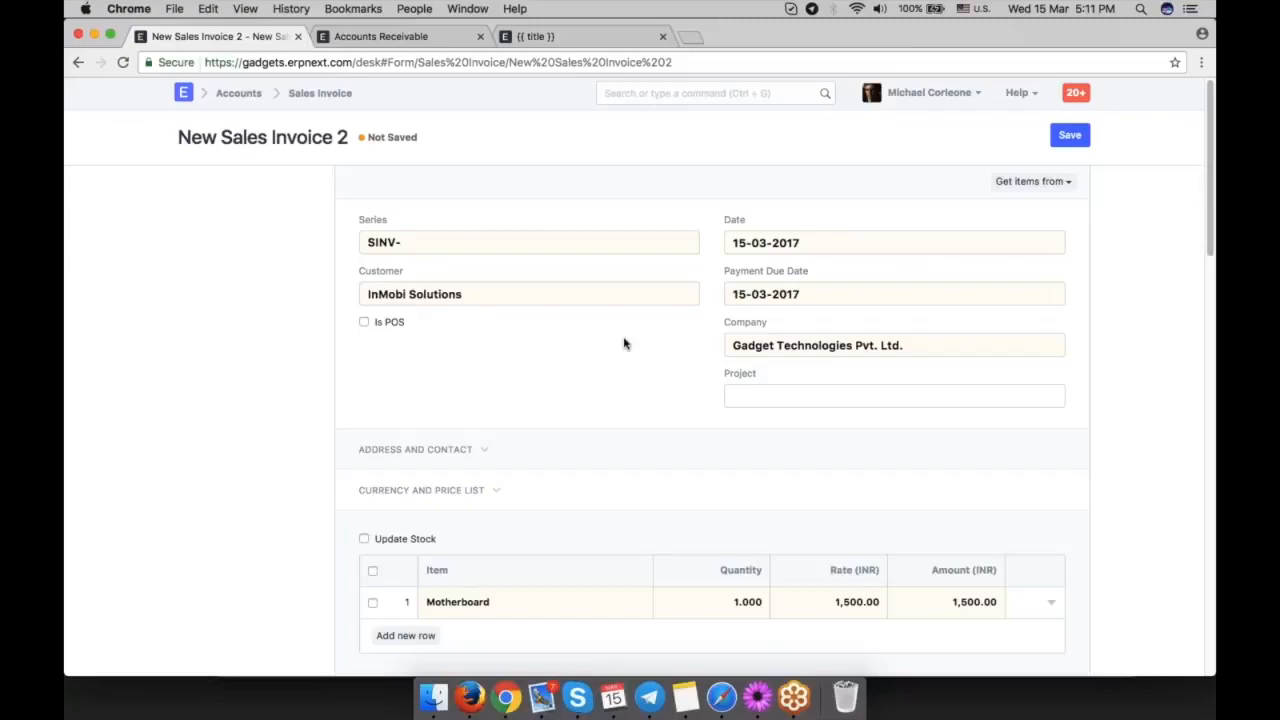
Create a new journal entry with Debtors - GTPL as the first row's account and Fermentum Metus Aenean Inc as its party.
key(ctrl+g)
text(new jour)
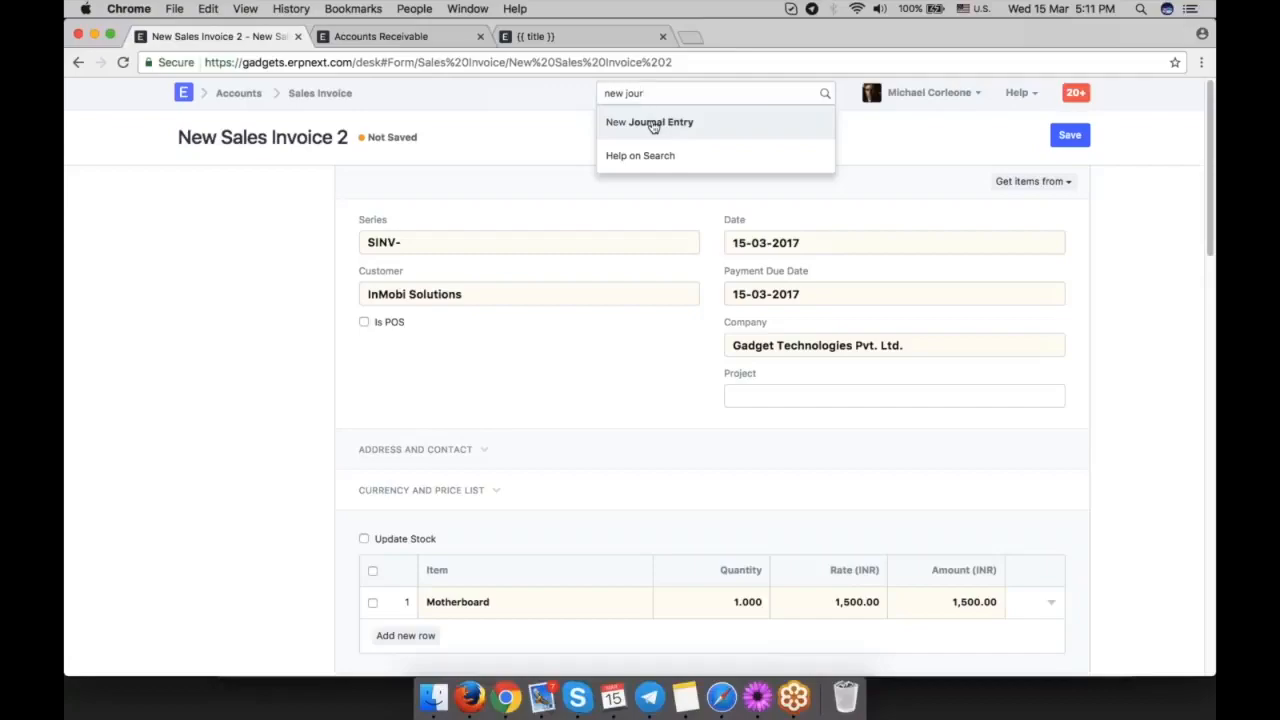
click(652, 123)
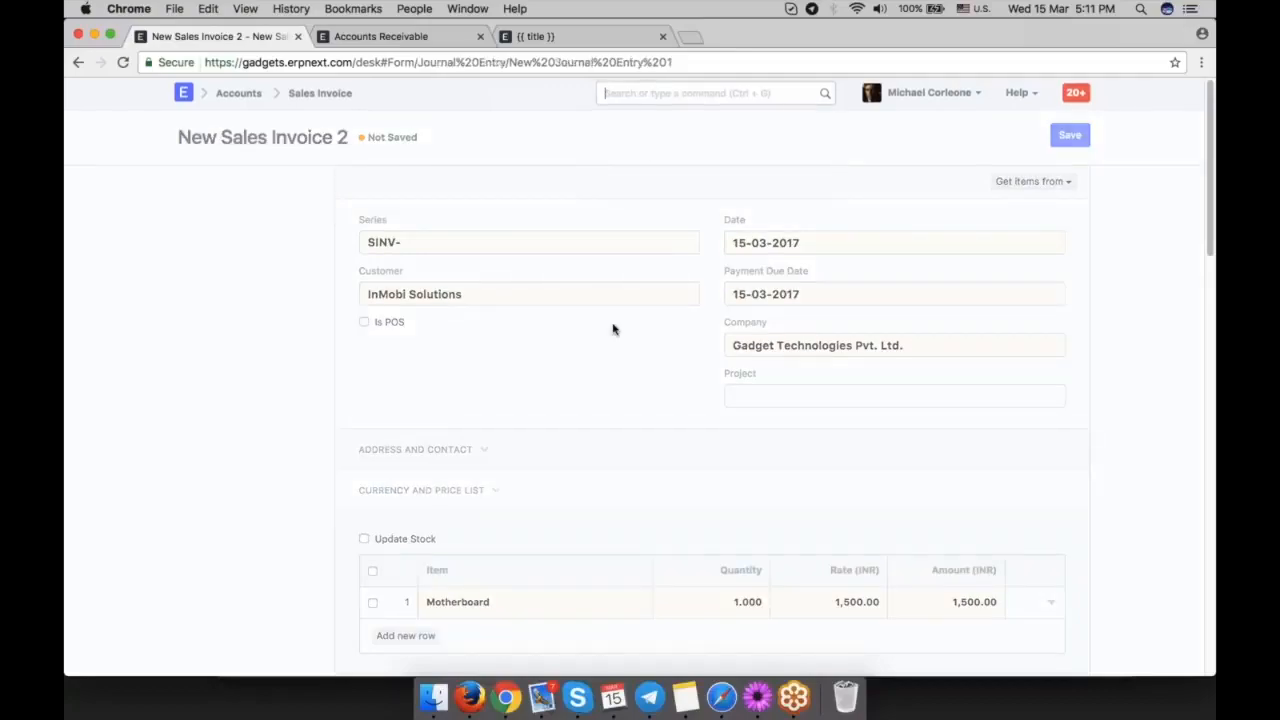
text(deb)
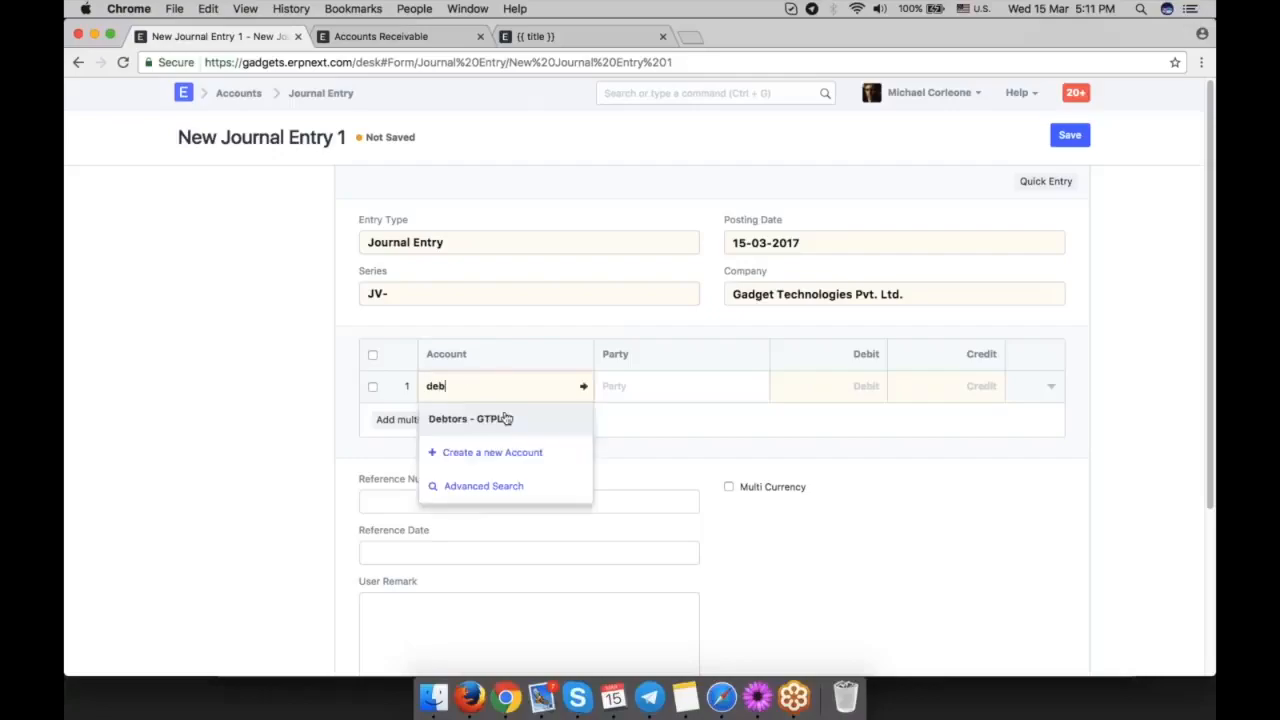
click(503, 417)
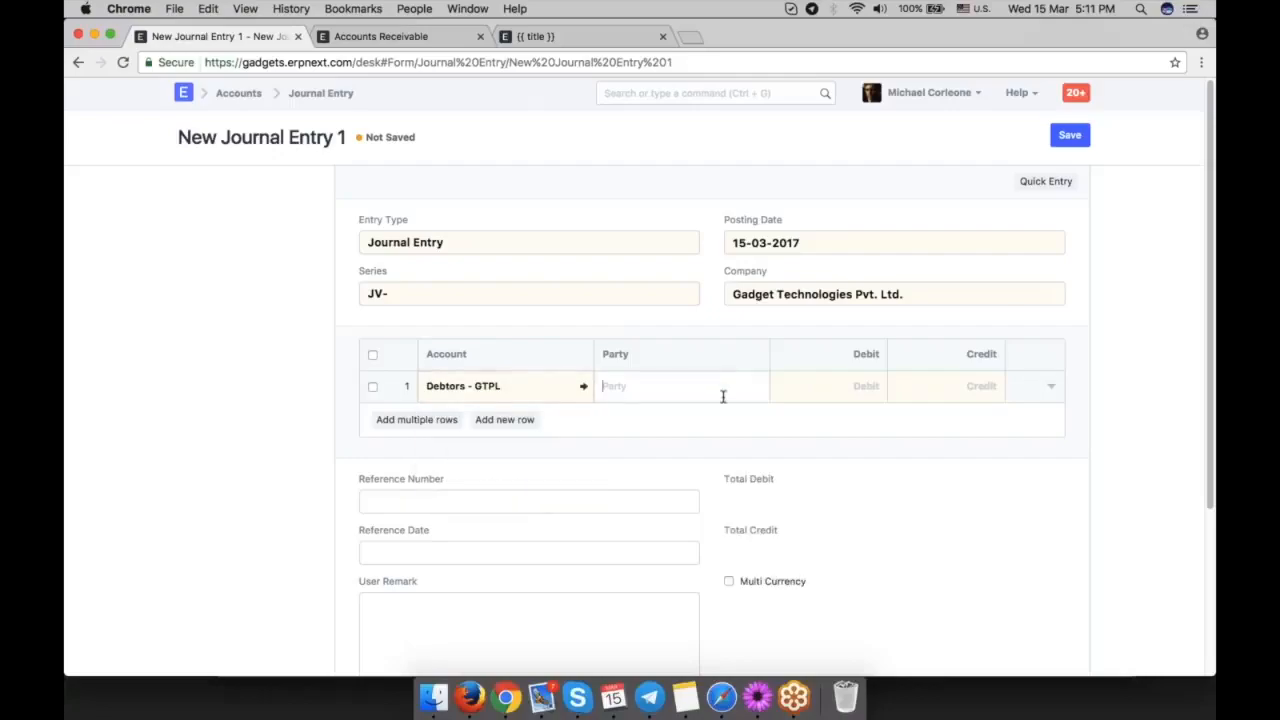
click(723, 392)
scroll(711, 479, down, 2)
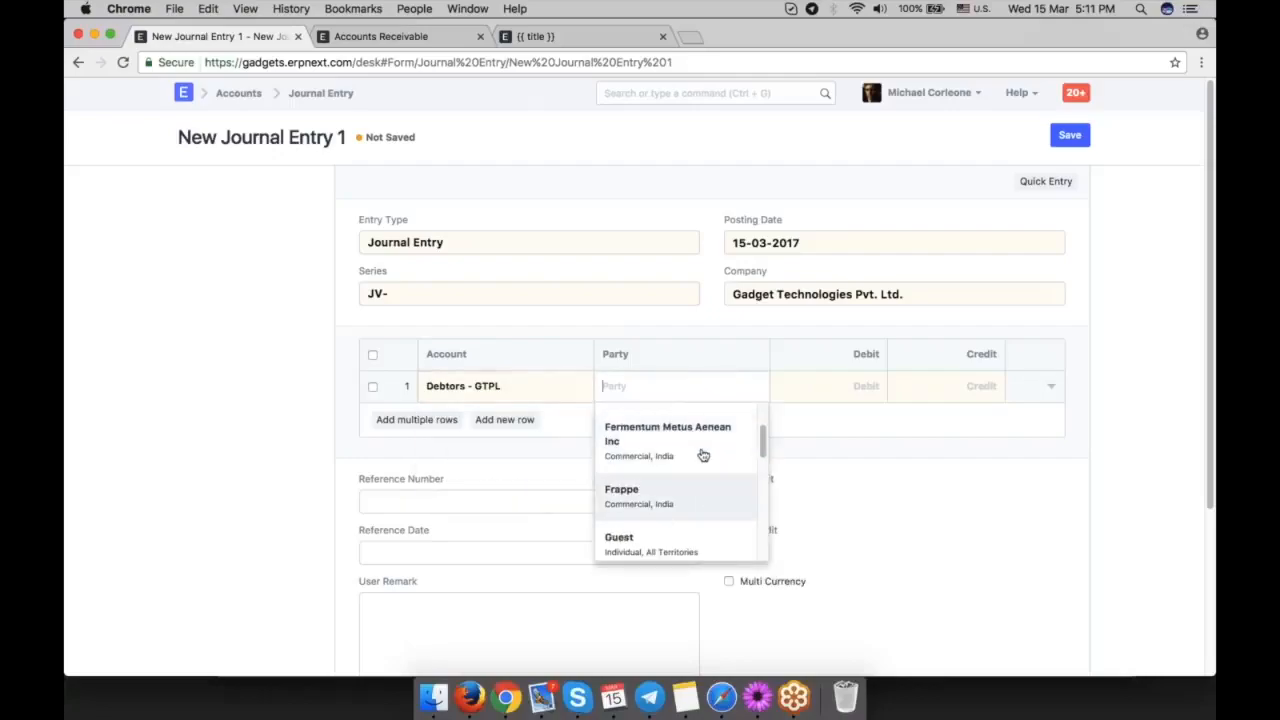
click(700, 451)
Set the journal entry's posting date to 01-01-2017 and the Debtors row's debit to 20,000.
click(848, 385)
click(820, 242)
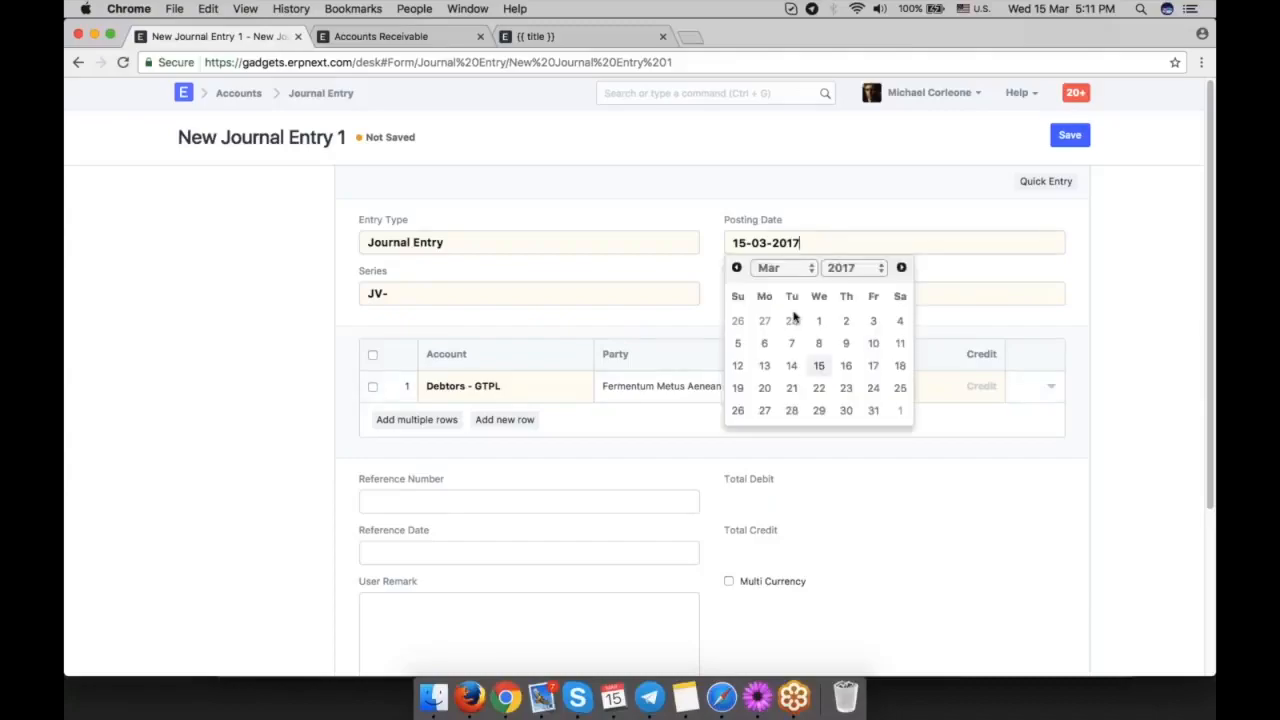
double_click(737, 267)
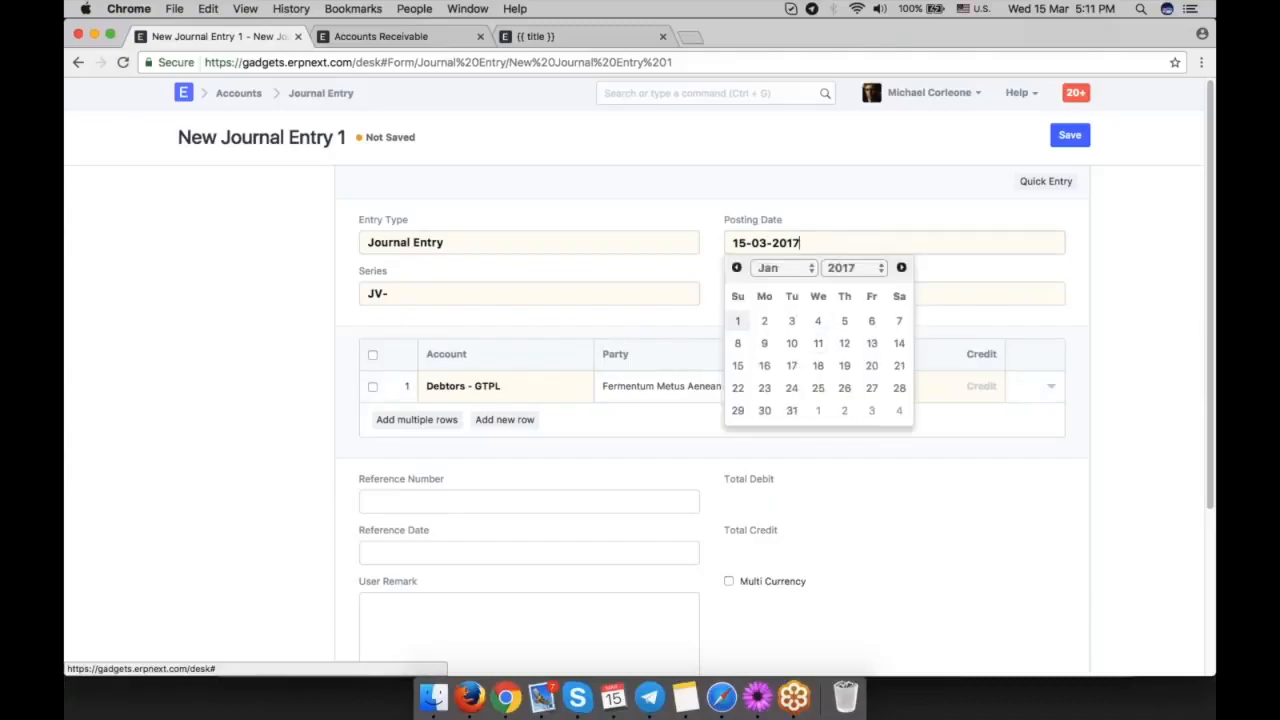
click(737, 320)
click(851, 380)
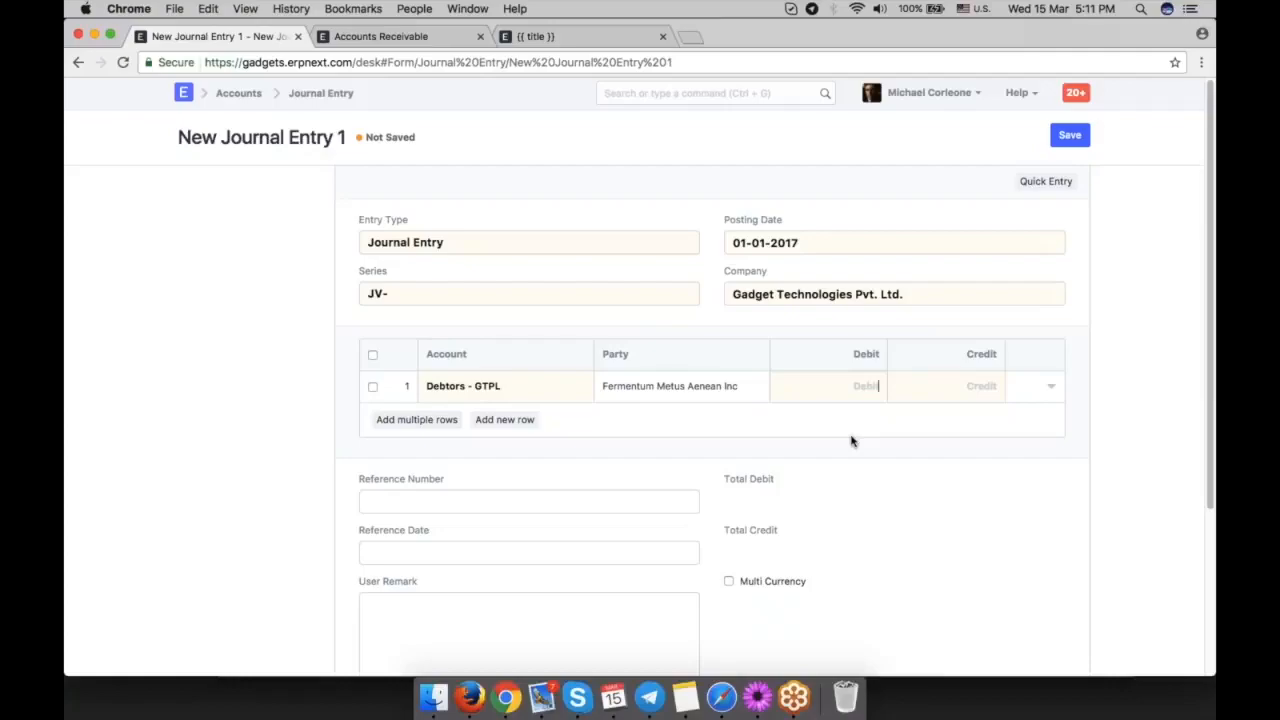
text(20000)
click(937, 495)
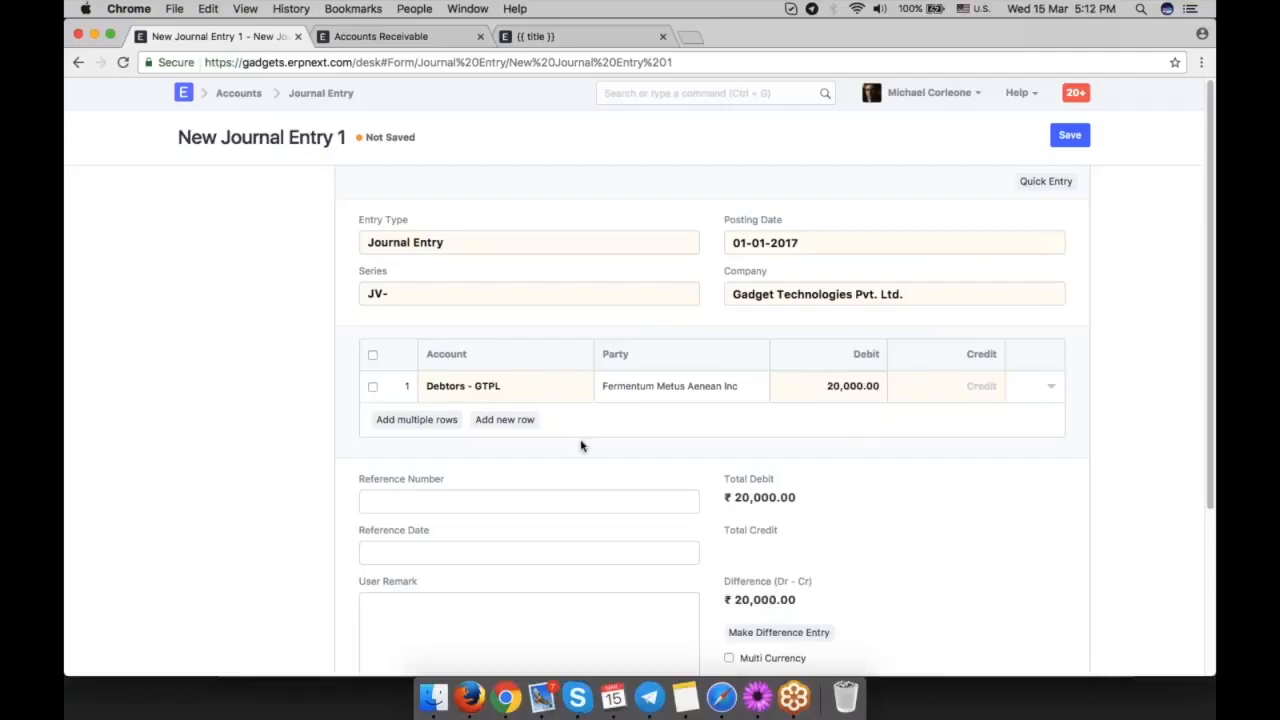
Add a second row to the journal entry with Temporary Opening - GTPL as its account.
click(505, 420)
text(tem)
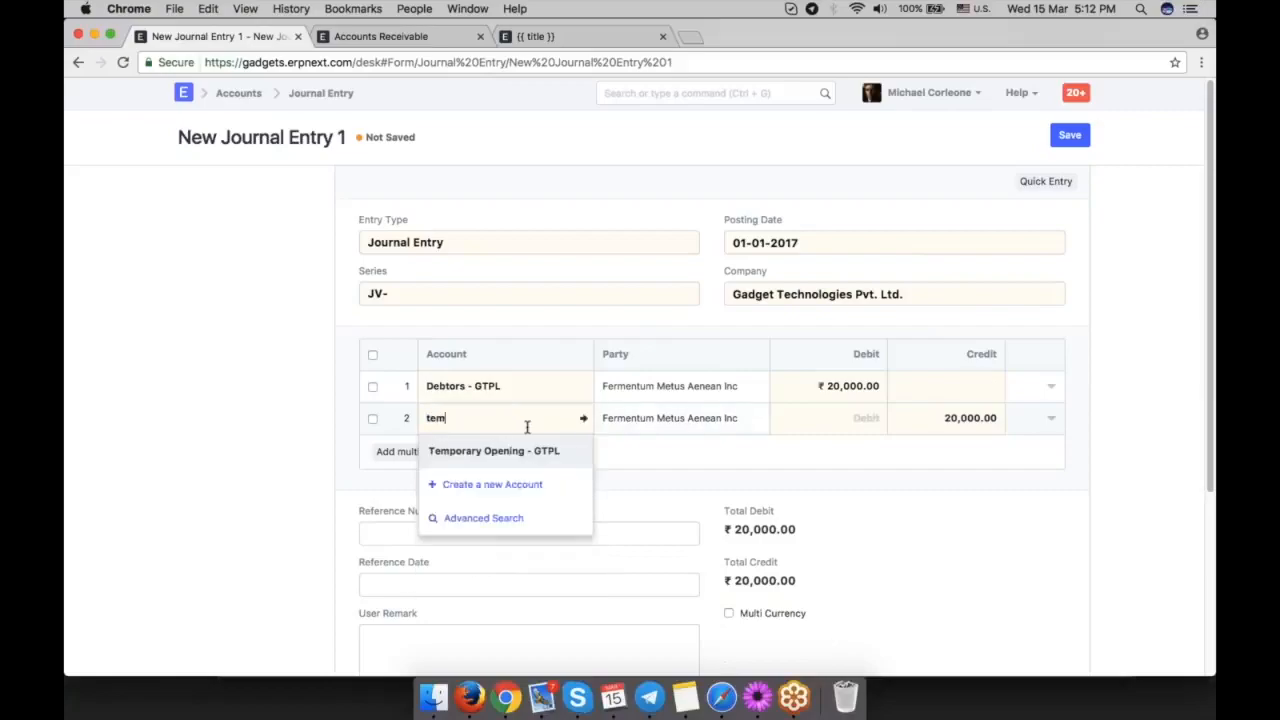
key(Return)
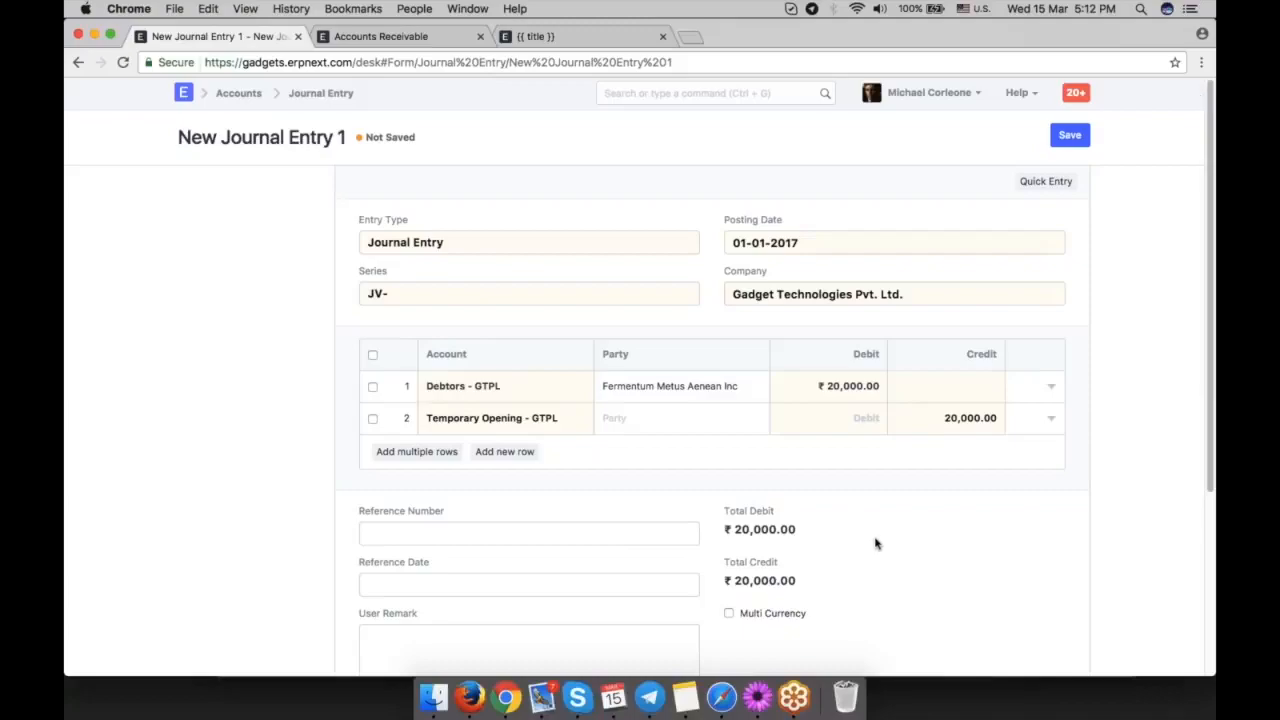
Create a new payment entry for customer Fermentum Metus Aenean Inc, with Standard Bank - GTPL as the account paid to.
key(ctrl+g)
text(new pay)
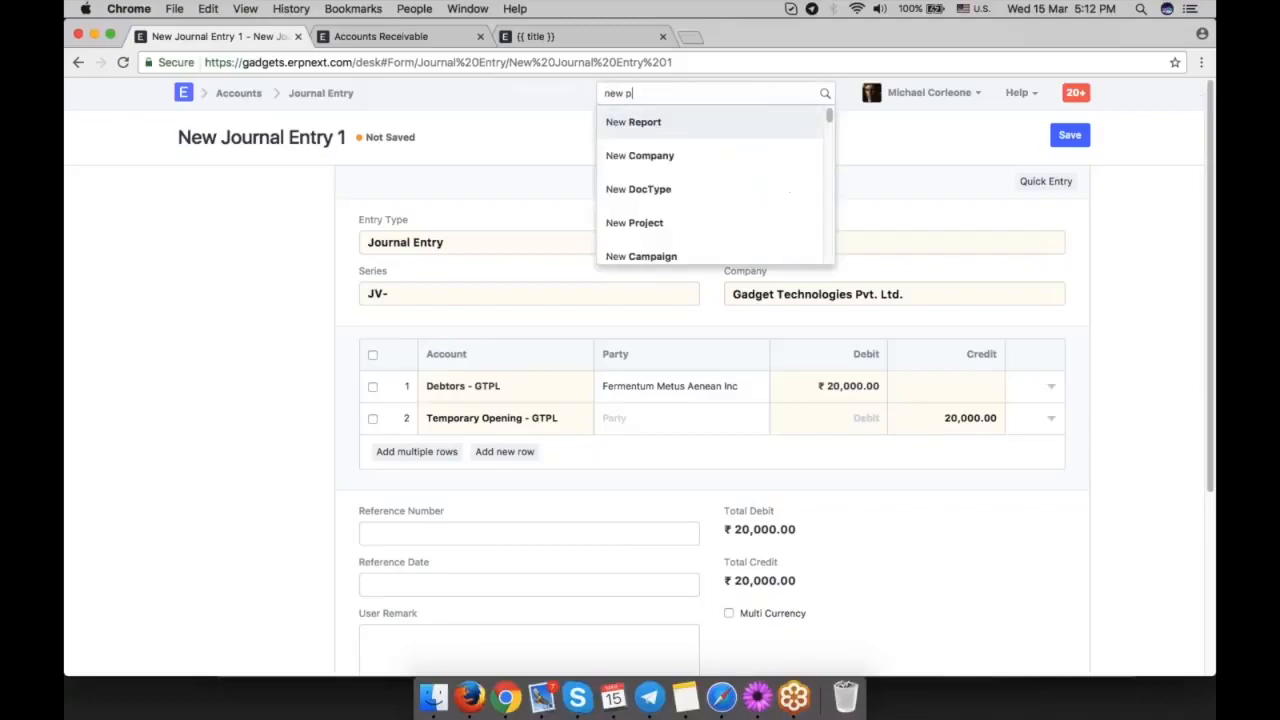
click(703, 121)
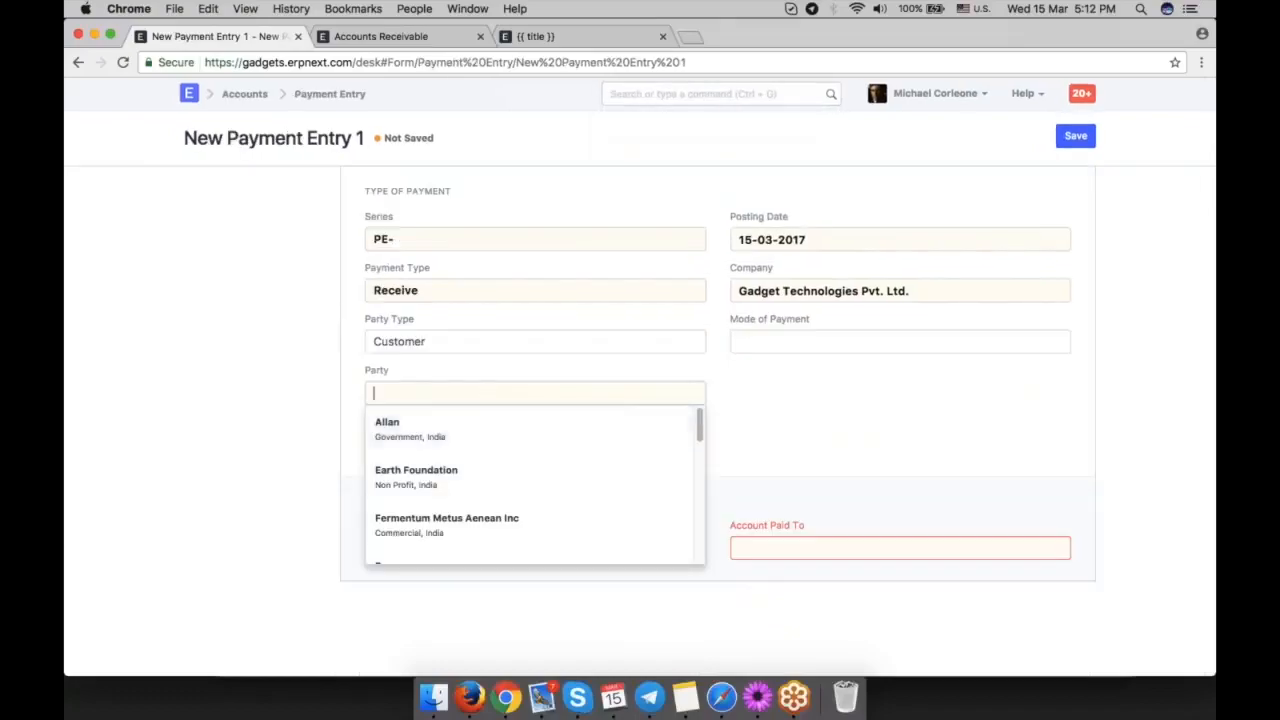
click(506, 522)
scroll(800, 394, down, 1)
scroll(800, 394, down, 1)
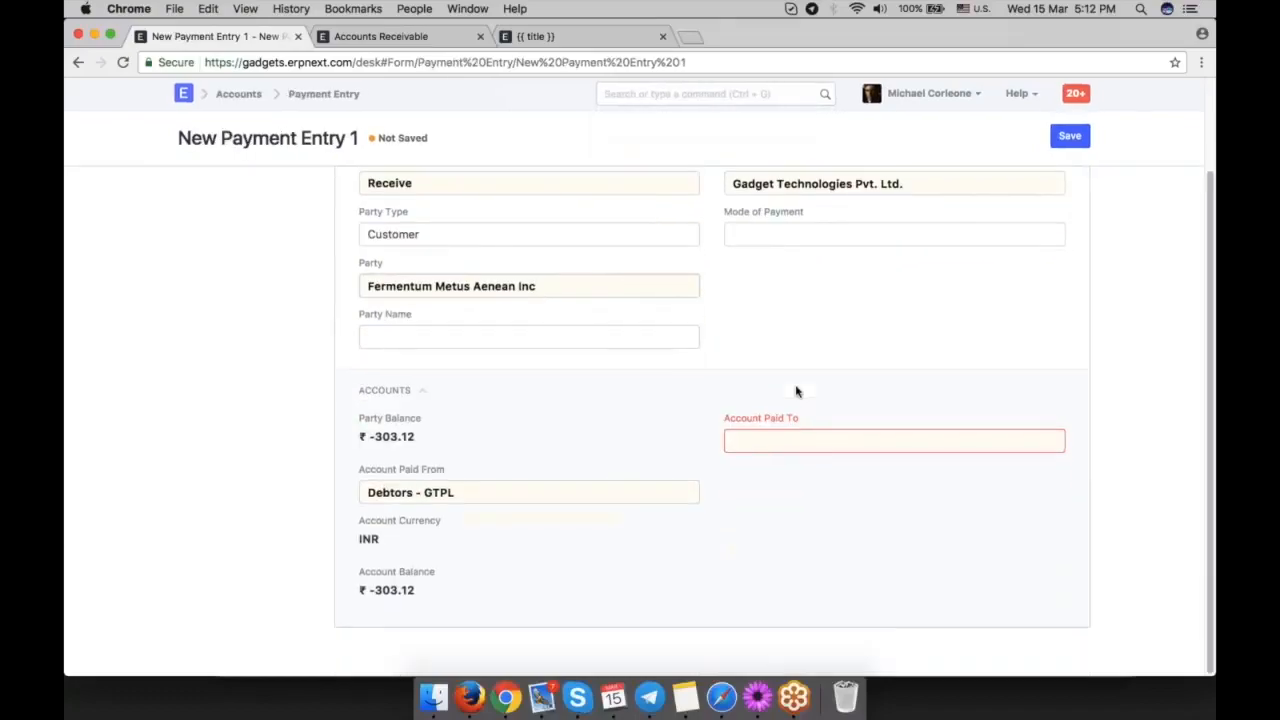
click(786, 440)
click(807, 471)
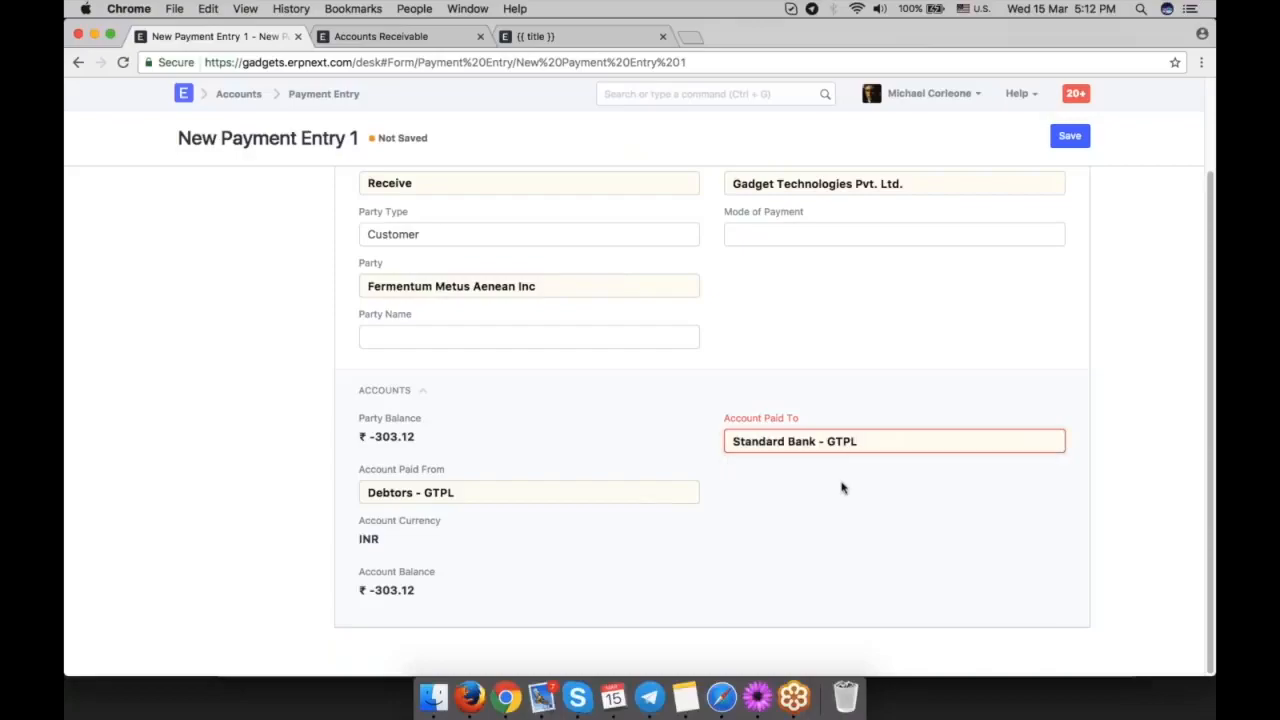
Add a second payment reference row of type Journal Entry and select JV-00002 as its name.
scroll(845, 400, down, 2)
scroll(848, 391, down, 3)
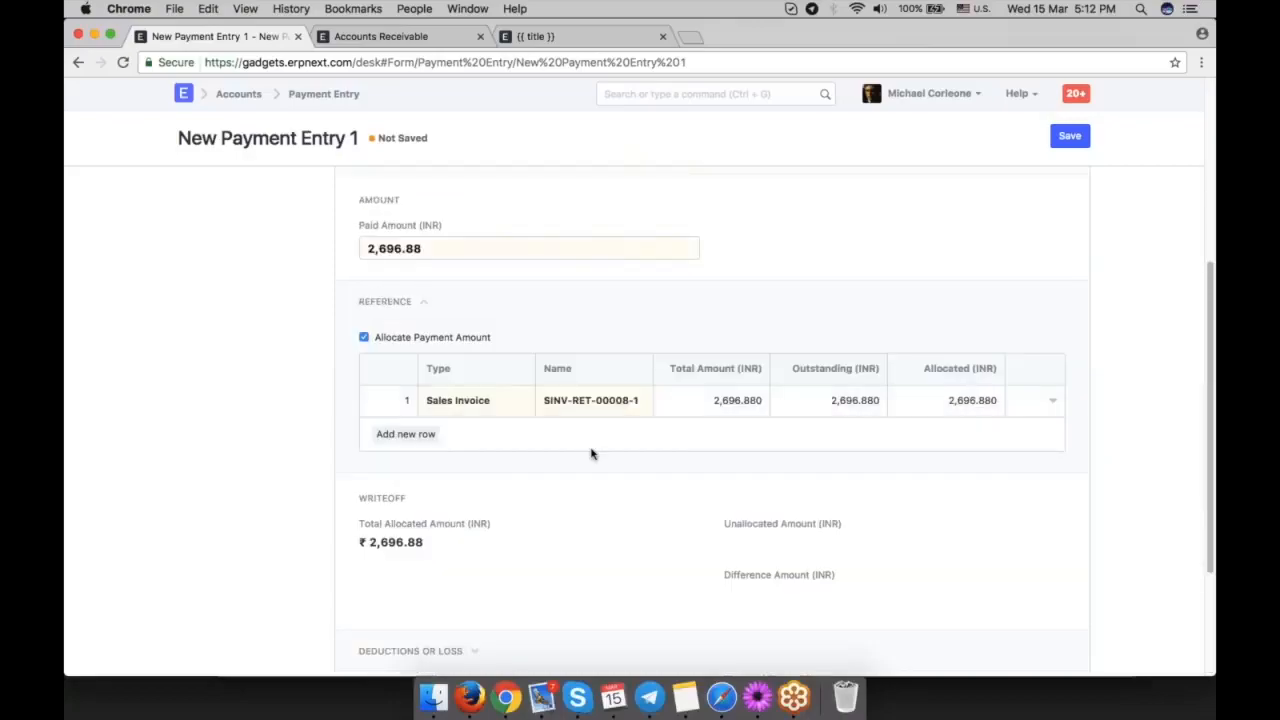
scroll(594, 451, down, 2)
click(431, 344)
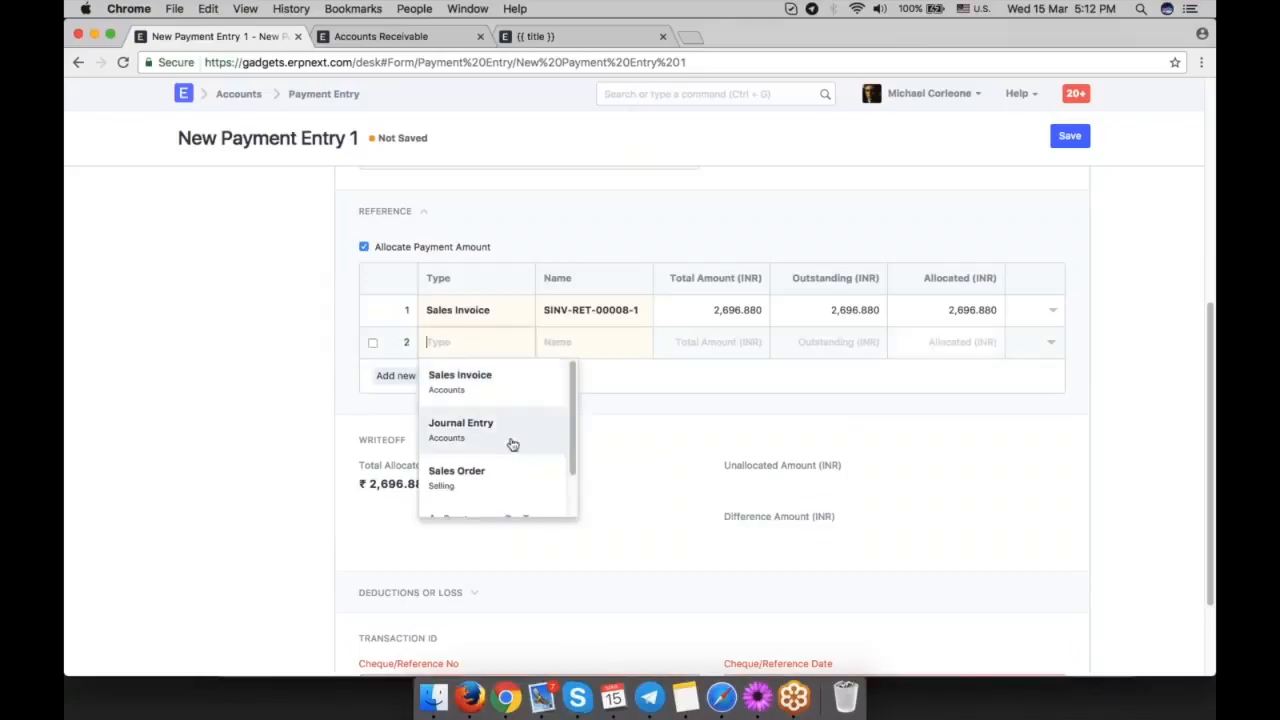
click(508, 440)
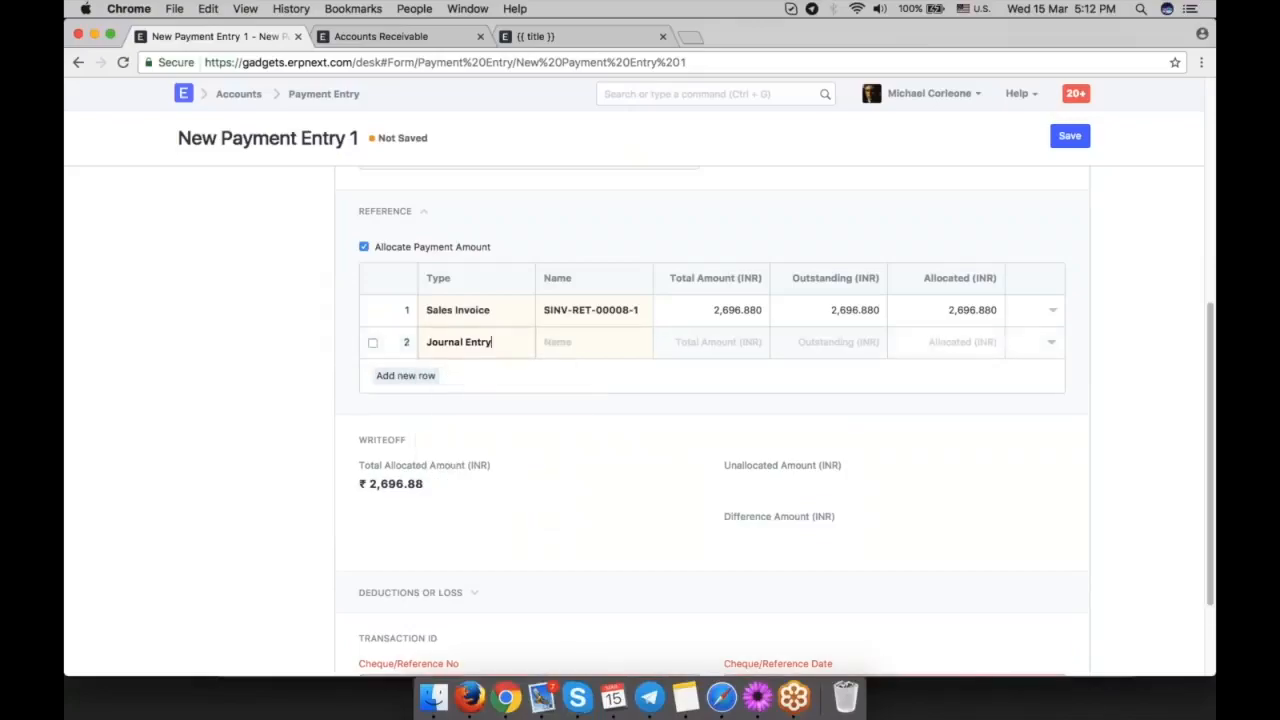
click(600, 348)
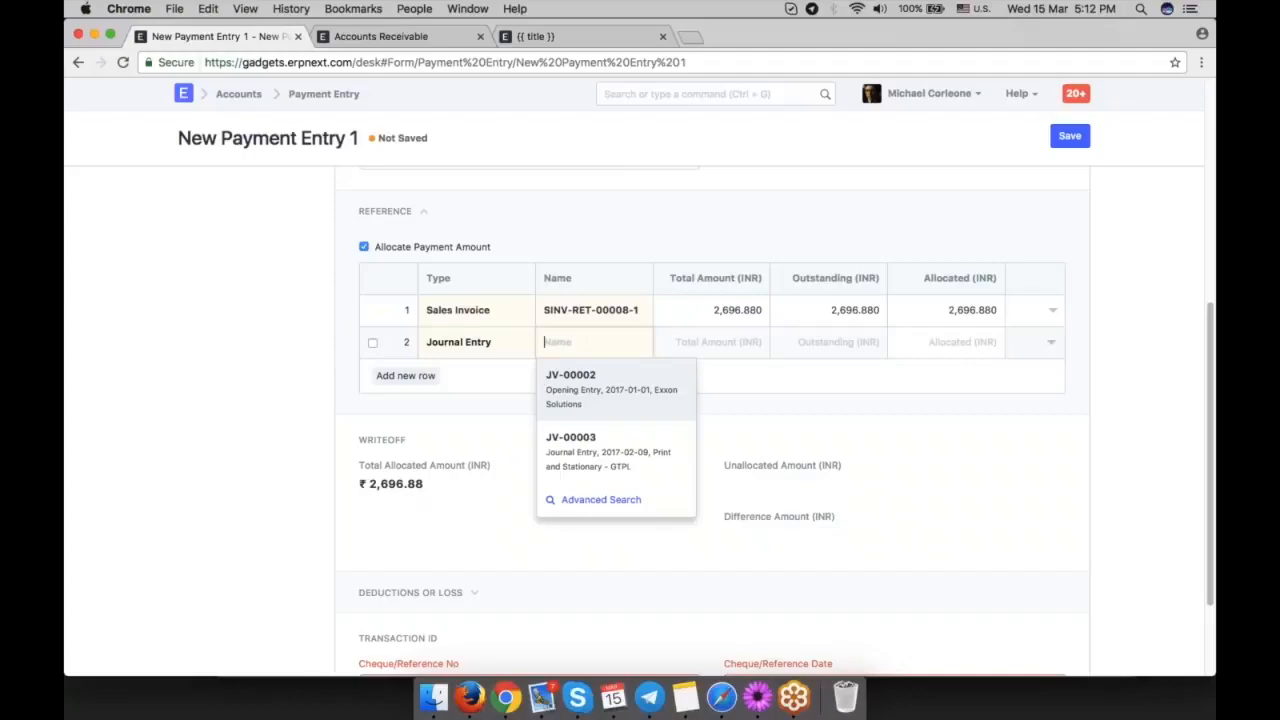
click(641, 404)
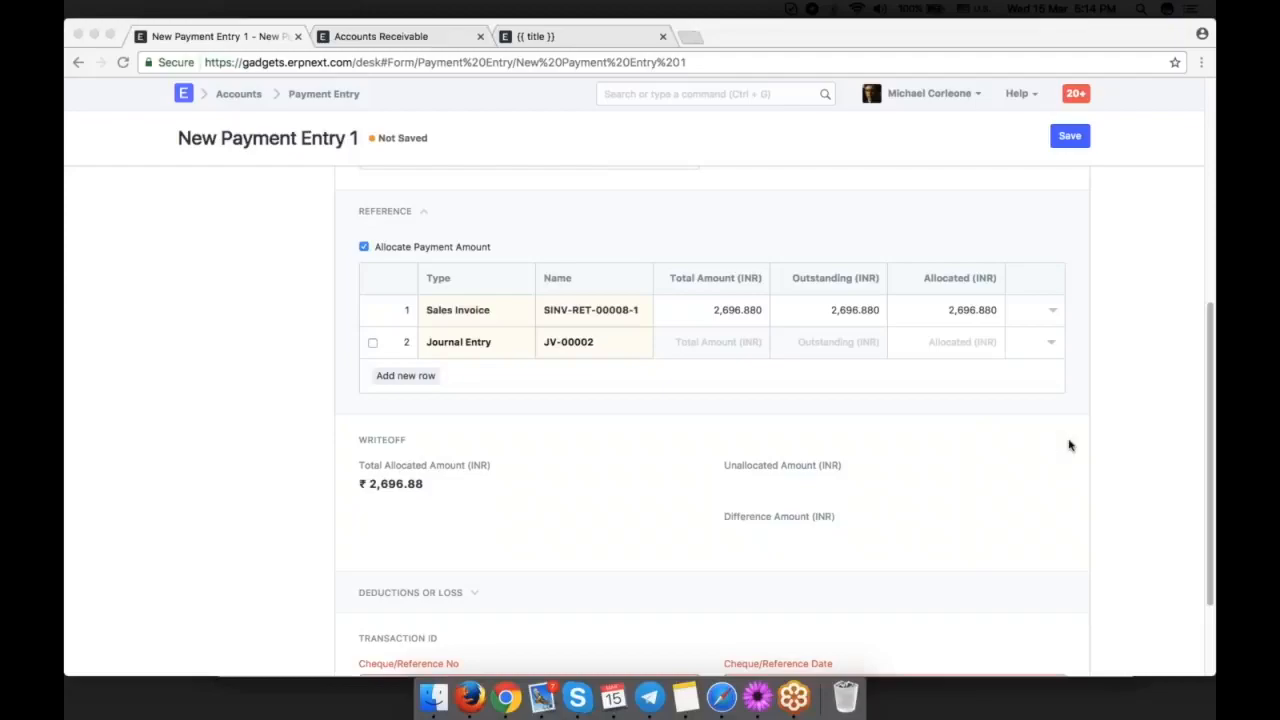
Find and open the Company list.
scroll(1069, 445, up, 2)
click(698, 95)
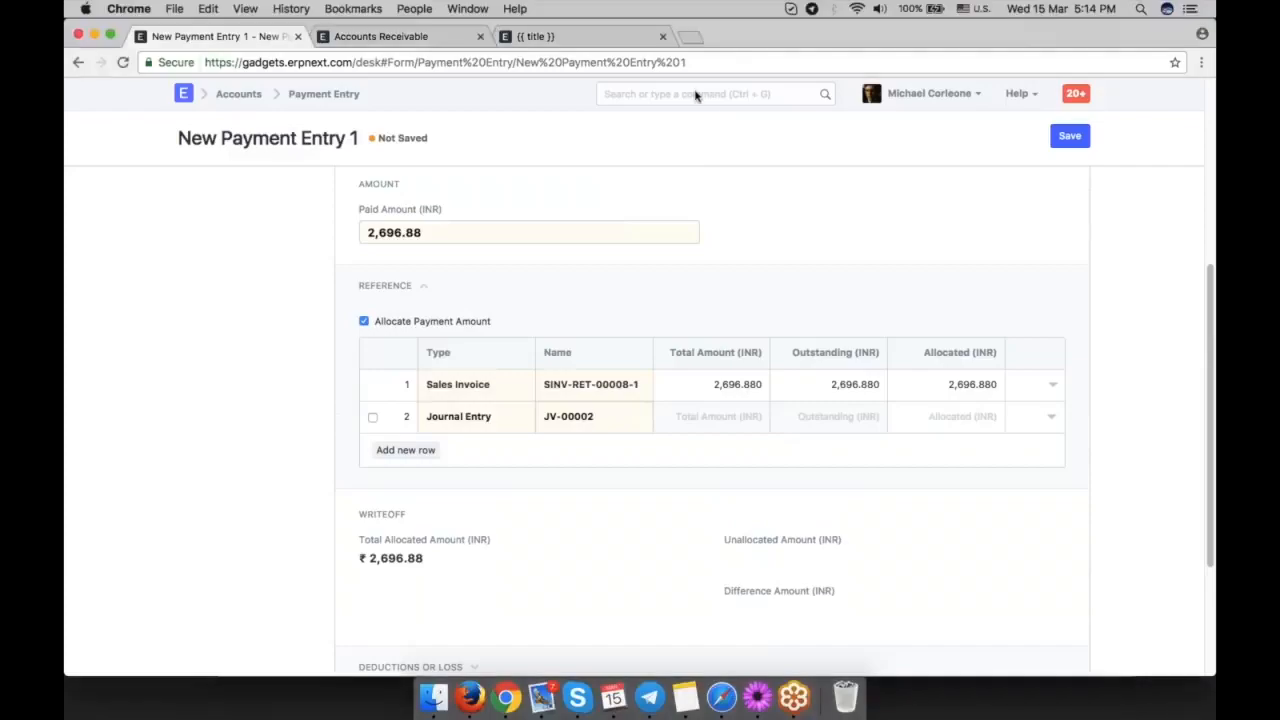
text(cop)
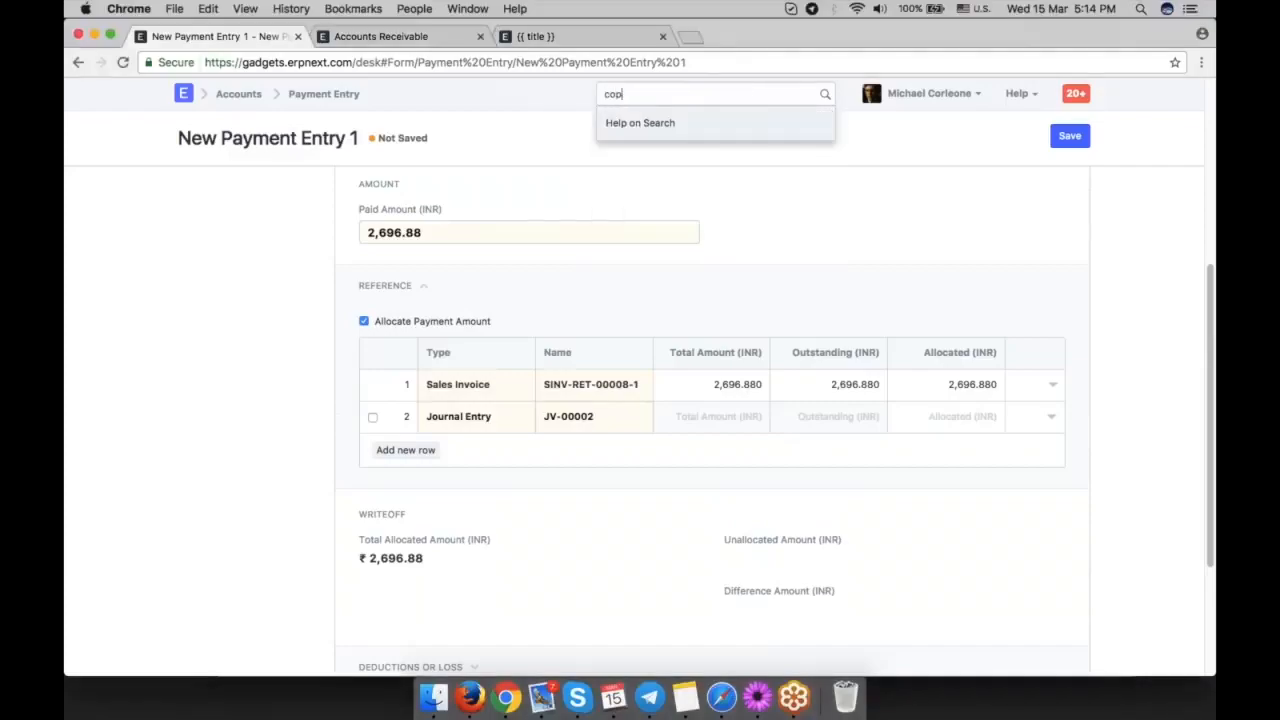
key(BackSpace)
key(BackSpace)
text(ompa)
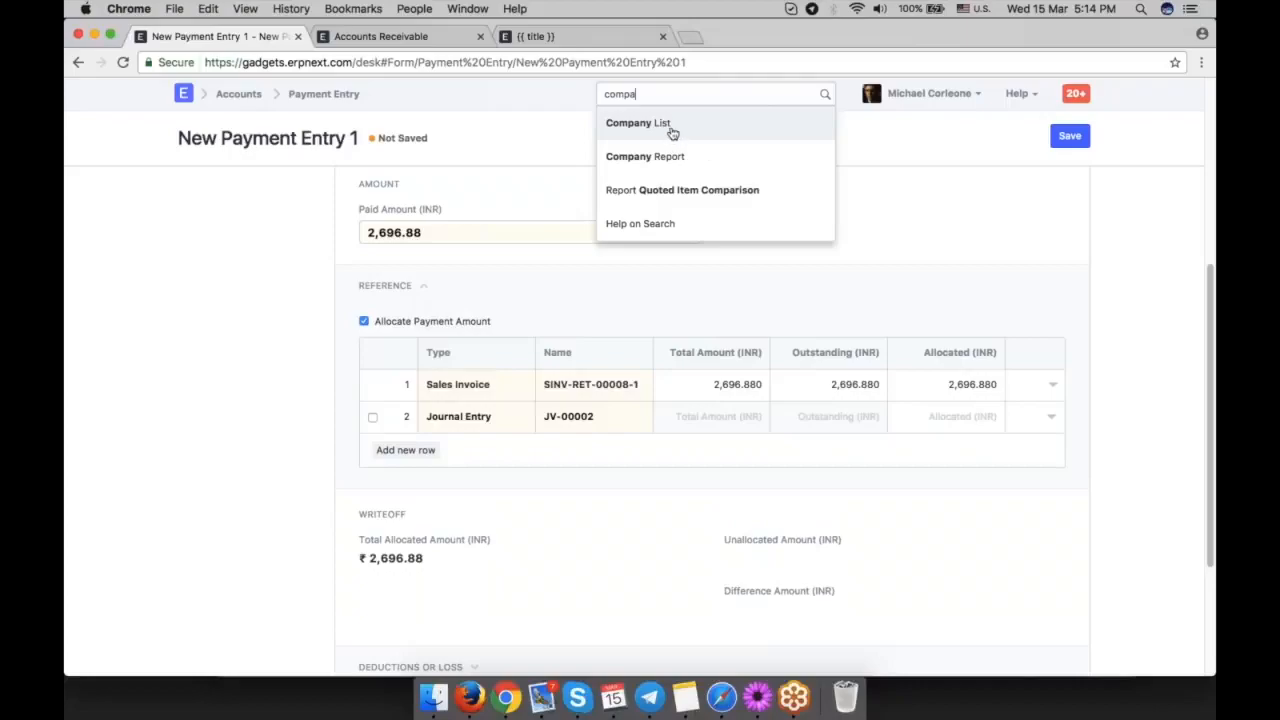
click(671, 130)
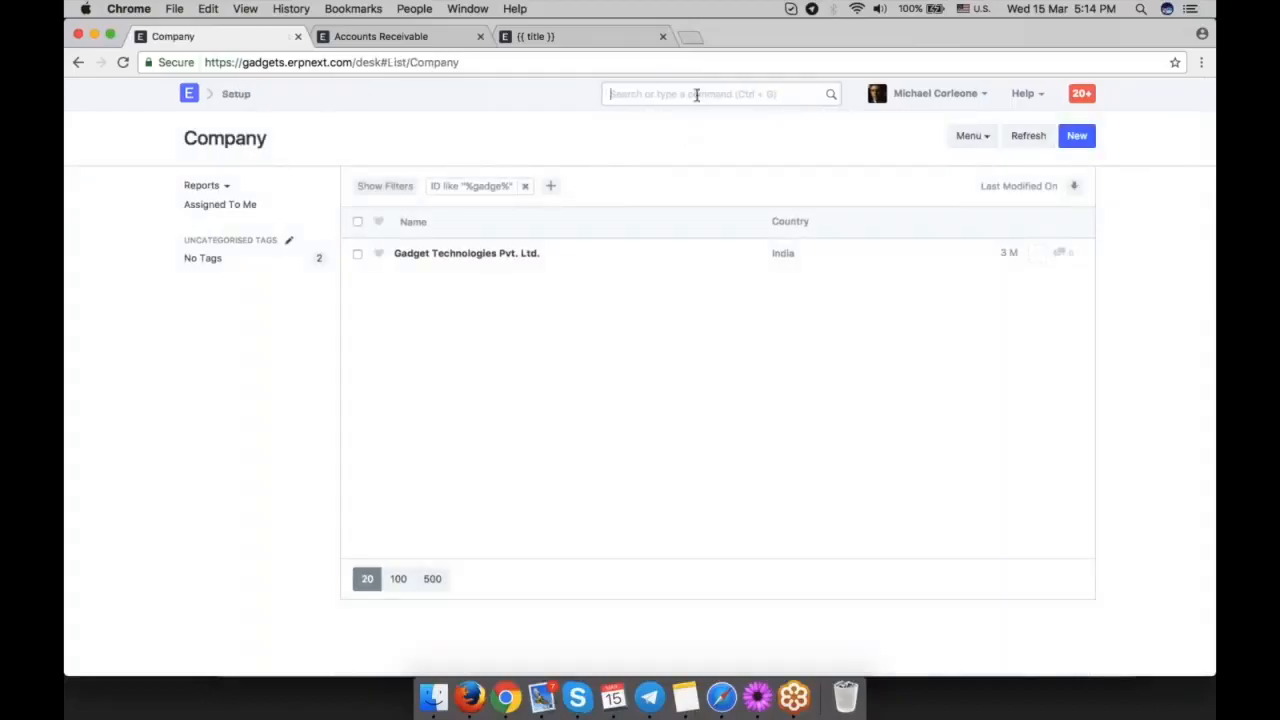
Open the Chart of Accounts, view it for Facebook, and switch back to the Gadget Technologies company.
text(chart of)
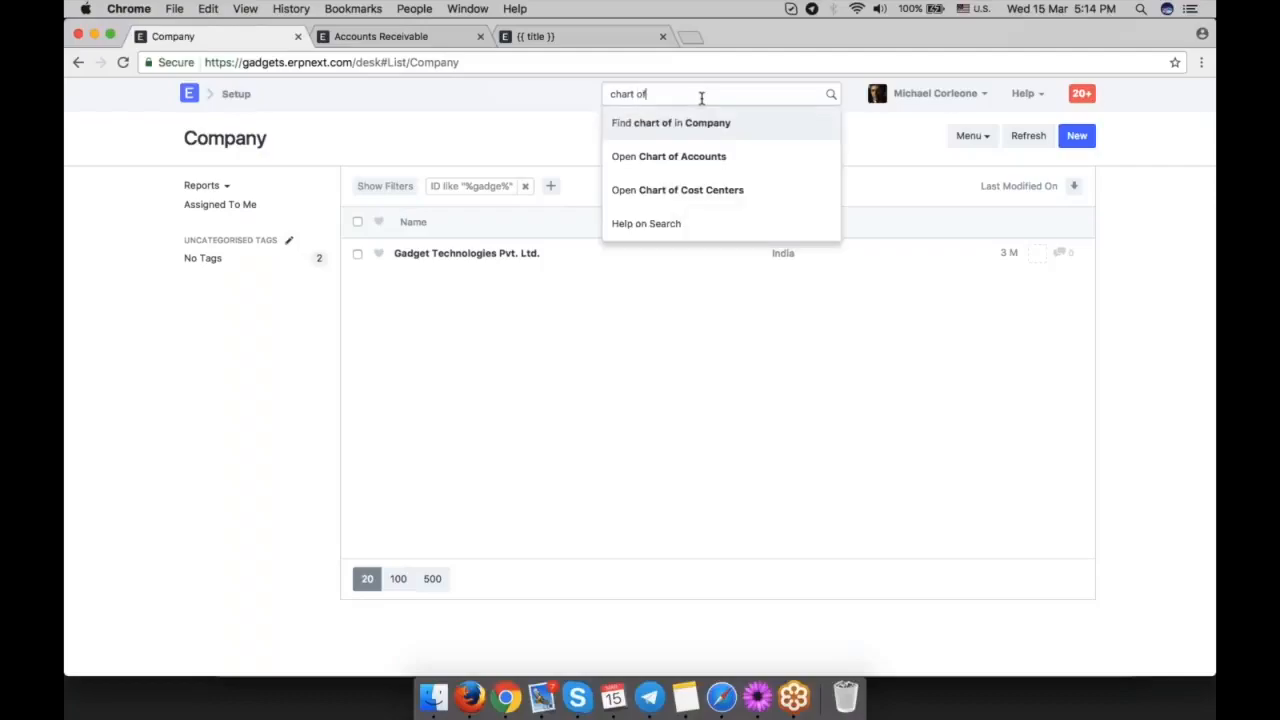
click(743, 160)
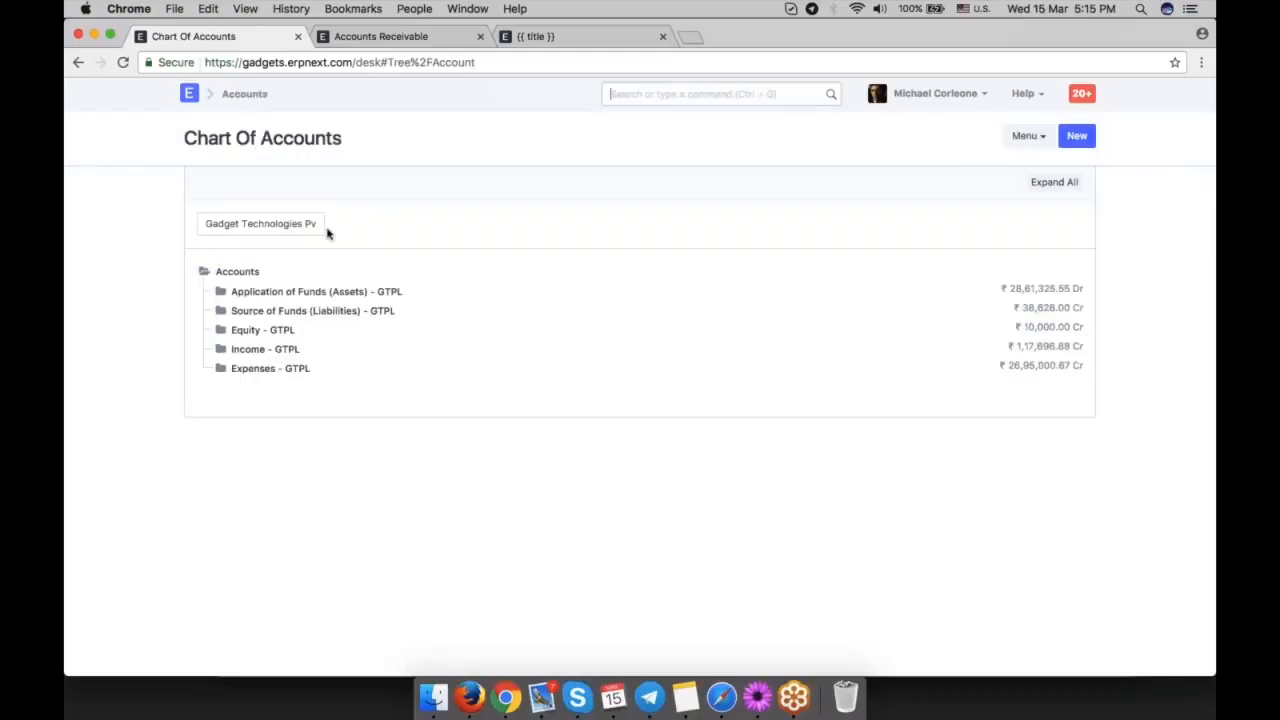
click(290, 221)
click(286, 208)
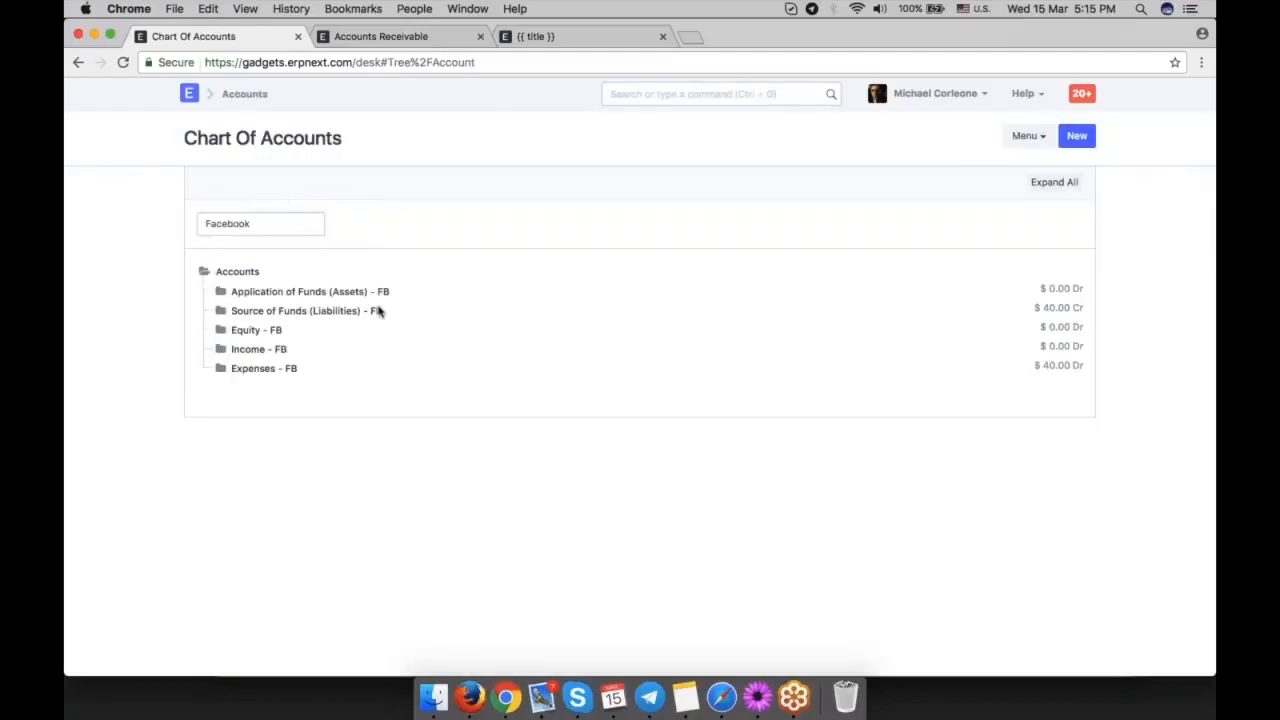
click(271, 218)
click(293, 239)
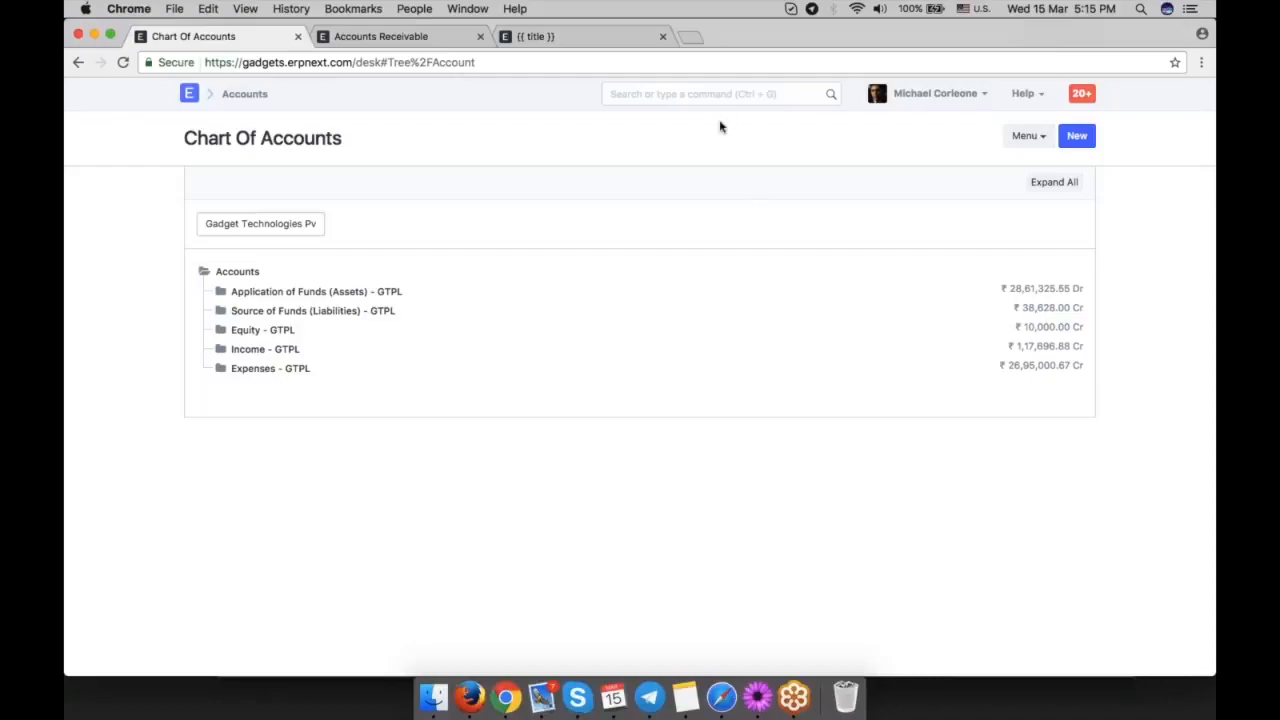
Create another new journal entry.
click(698, 94)
text(new jour)
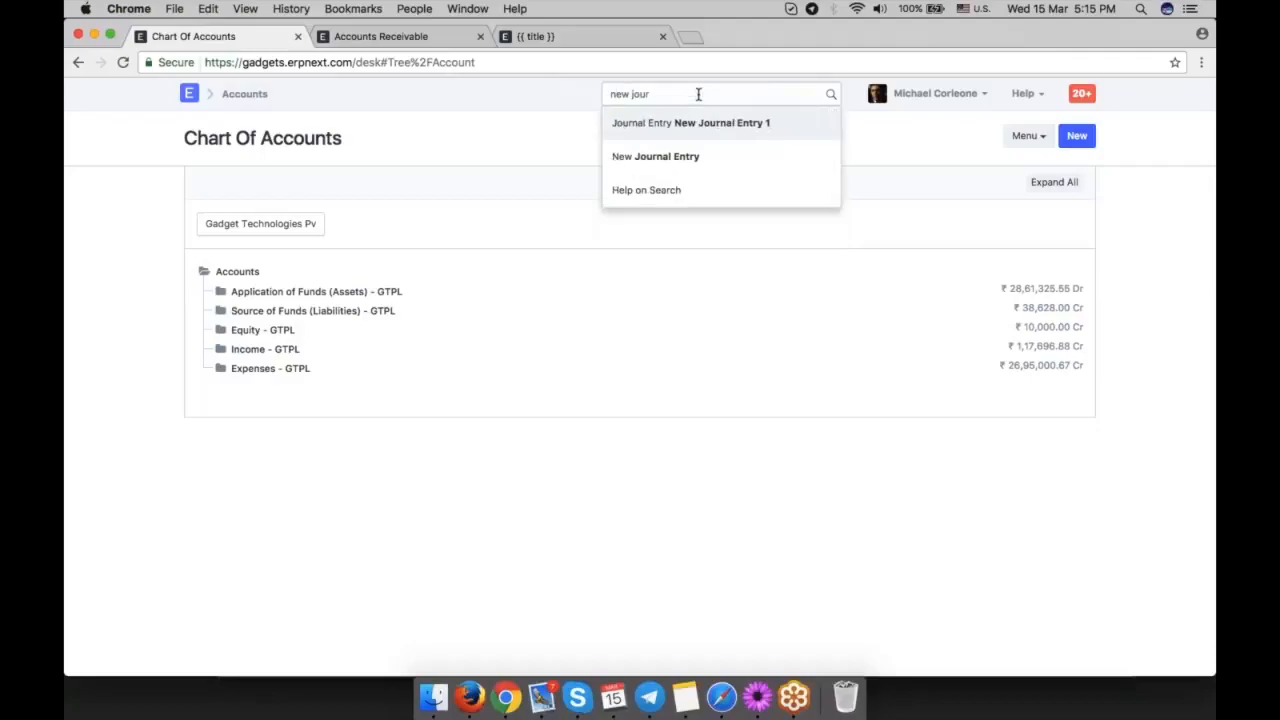
key(Down)
key(Return)
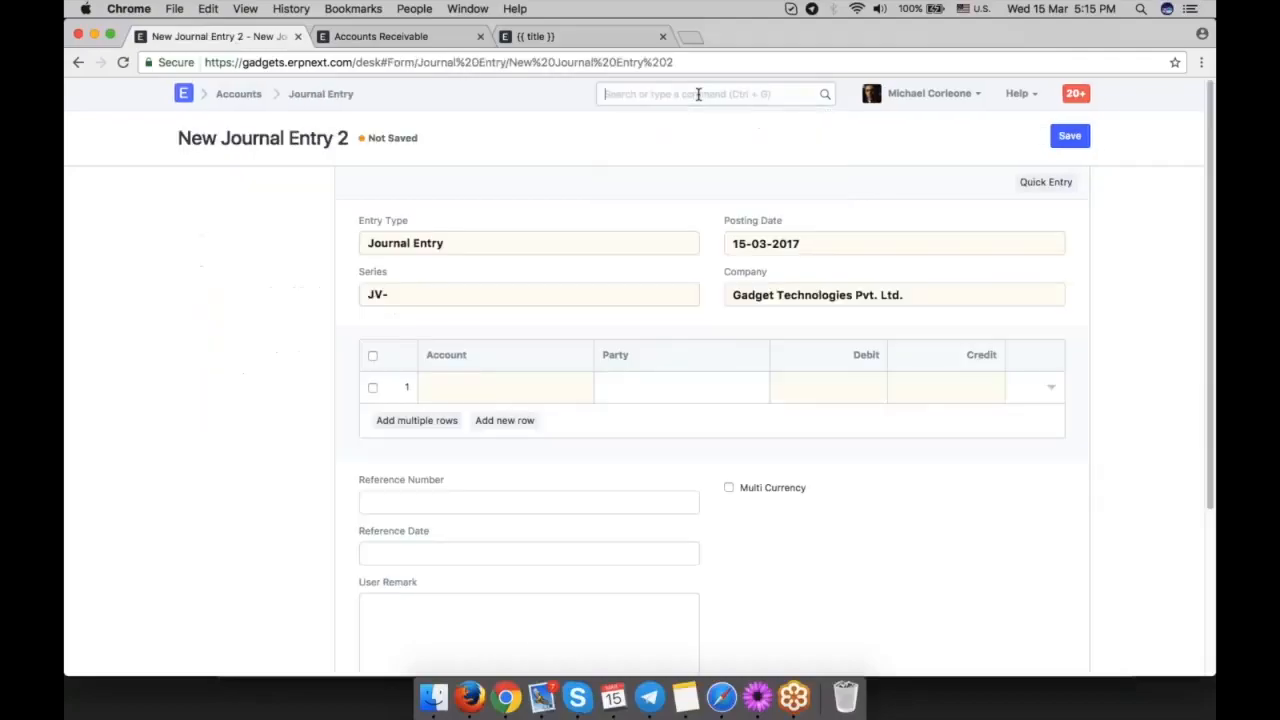
Select Freight and Forwarding Charges - GTPL as the account in the journal entry's first row.
click(505, 387)
text(tr)
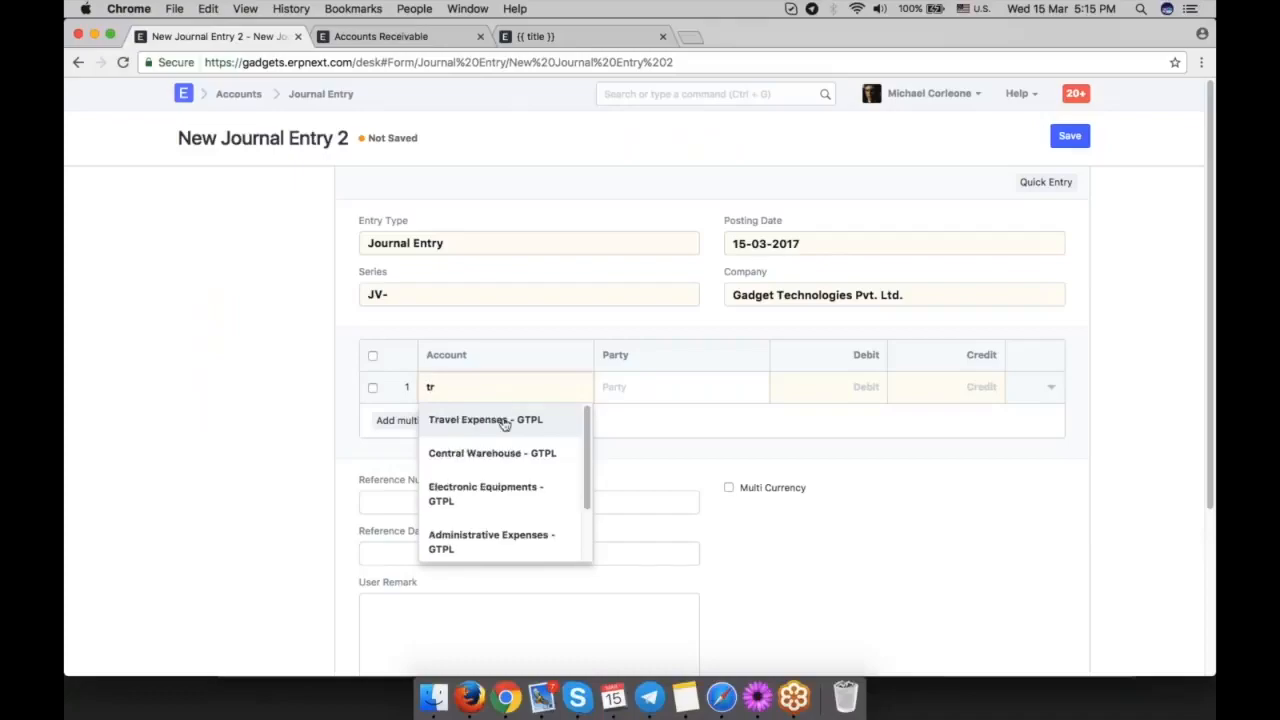
key(BackSpace)
key(BackSpace)
text(re)
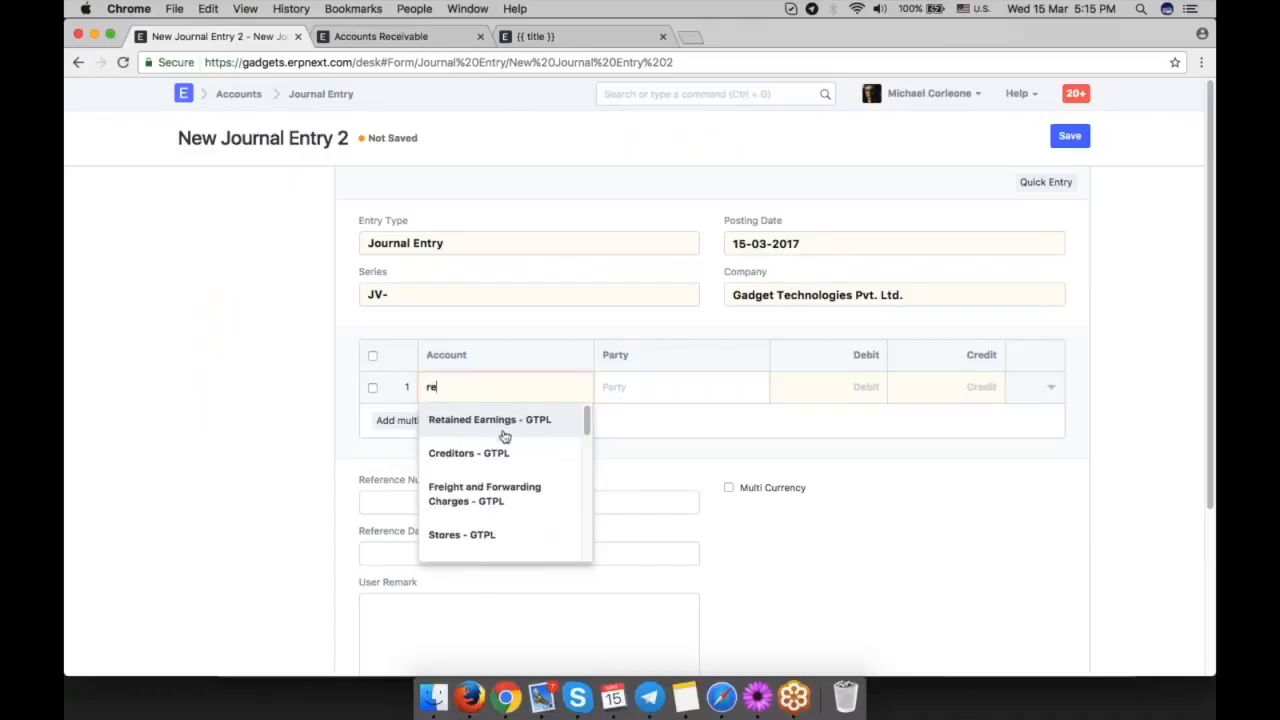
scroll(507, 478, down, 1)
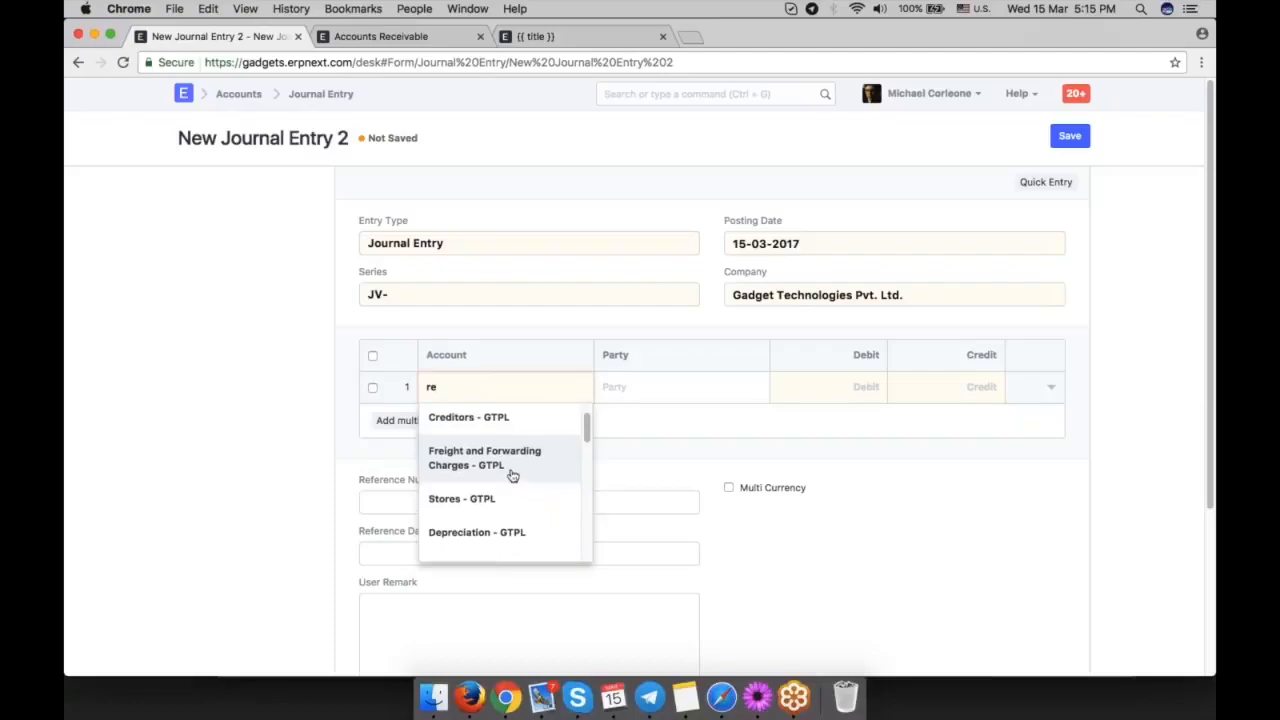
click(510, 474)
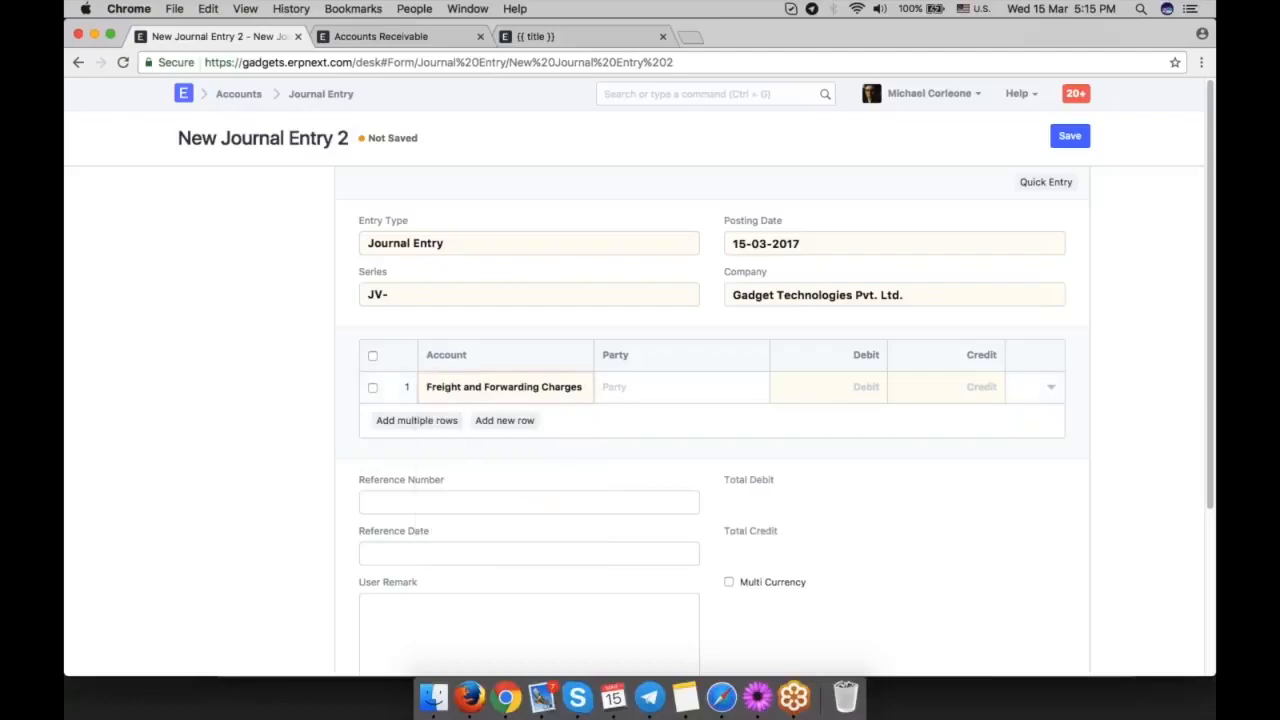
Set the Freight and Forwarding Charges row's debit to 1,000 and add a second row to the journal entry.
click(878, 389)
text(2)
key(BackSpace)
text(1,000)
click(505, 420)
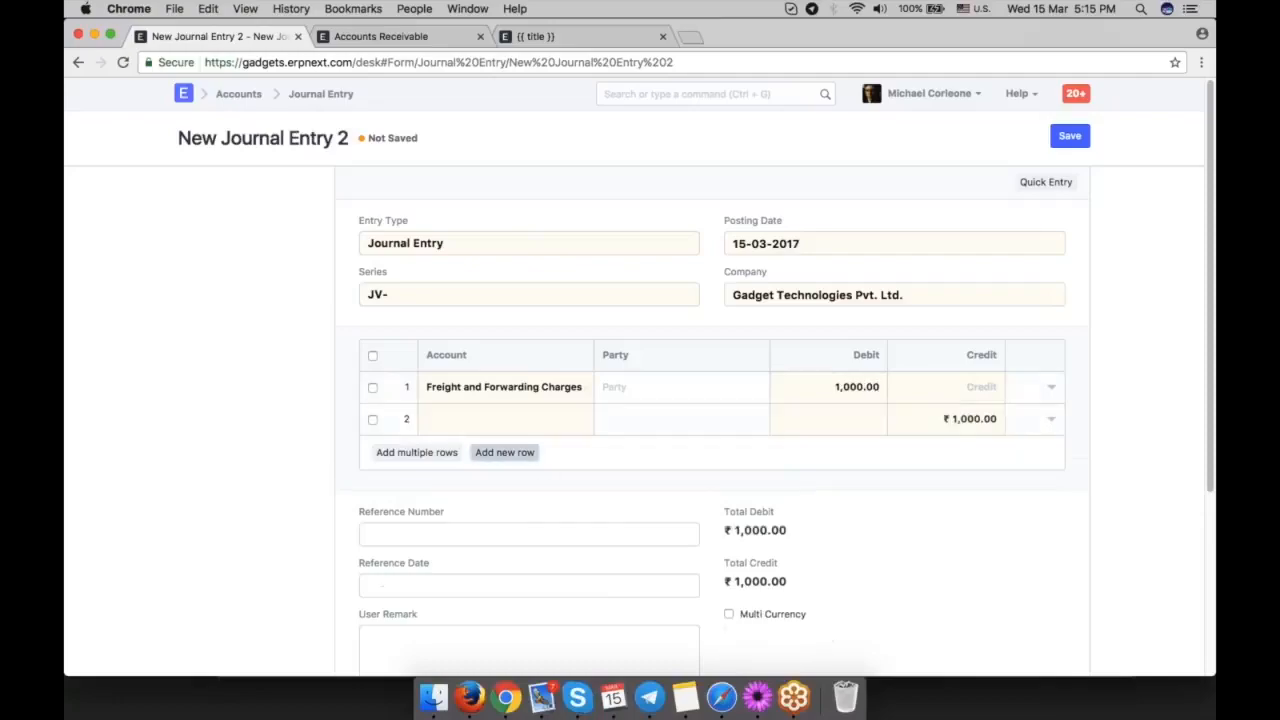
Select Cash - GTPL as the account in the journal entry's second row.
text(cash)
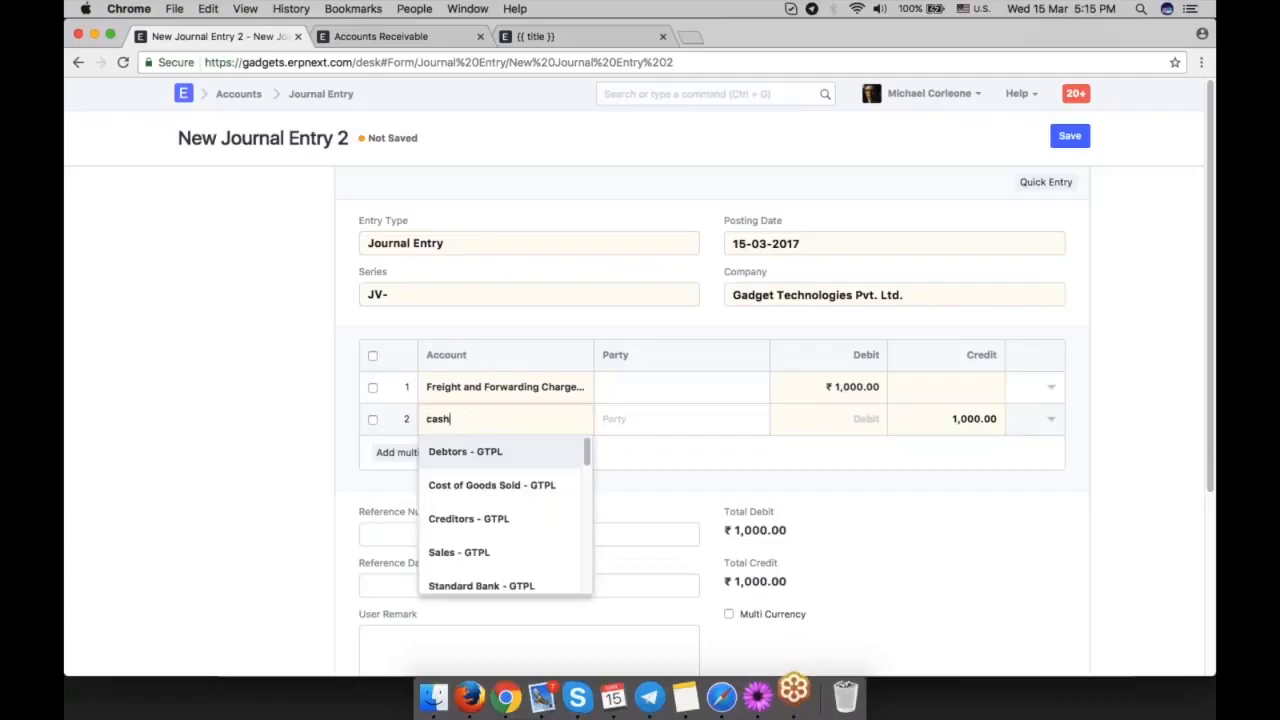
click(491, 451)
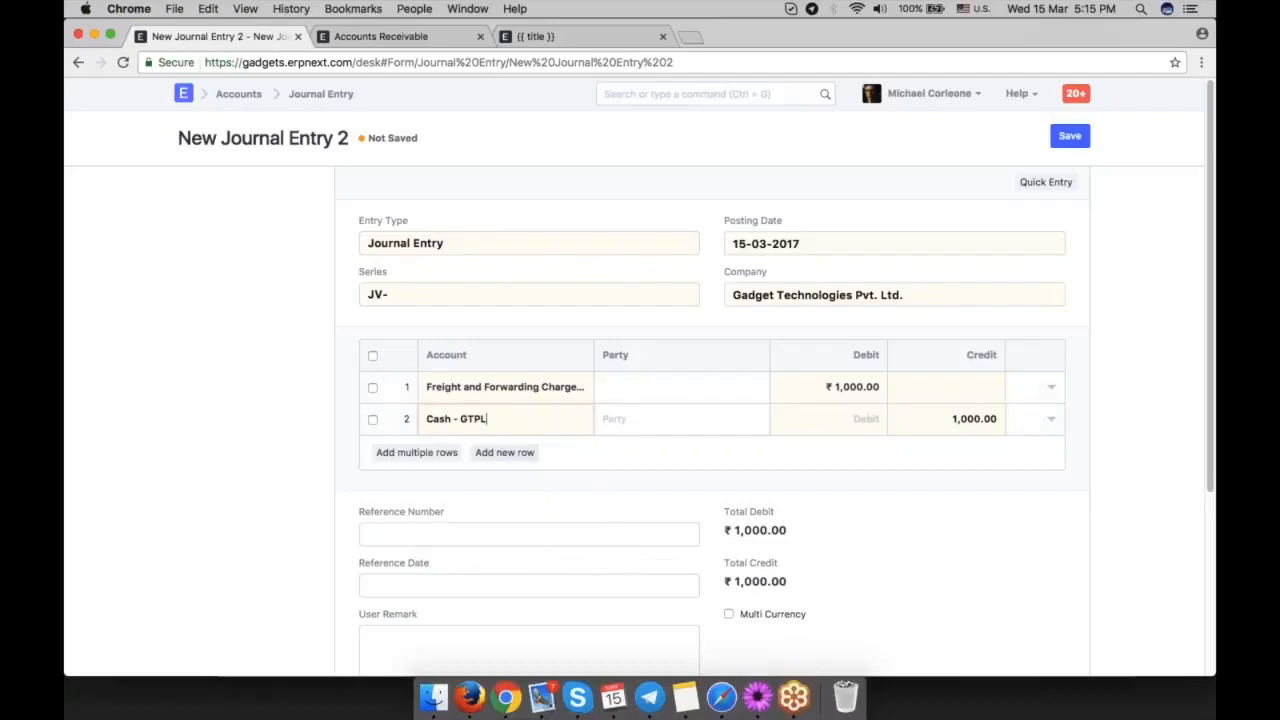
click(1201, 63)
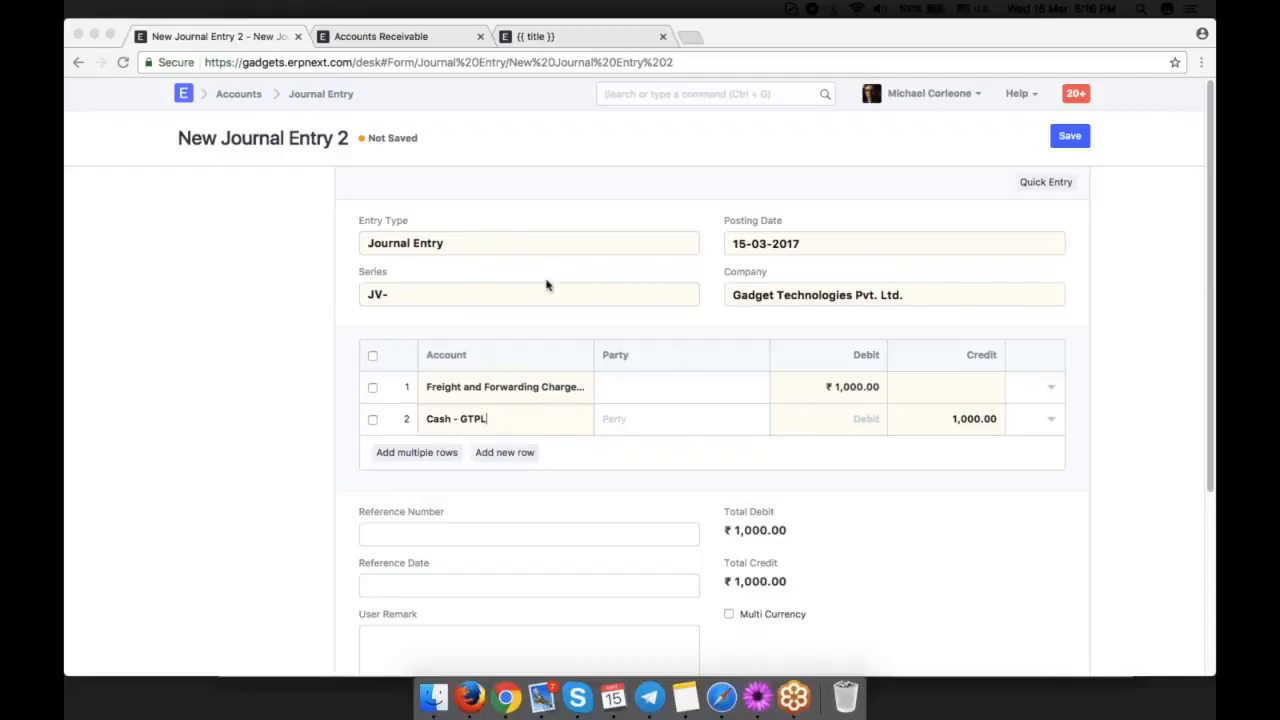
Change the journal entry's entry type to Contra Entry.
click(531, 247)
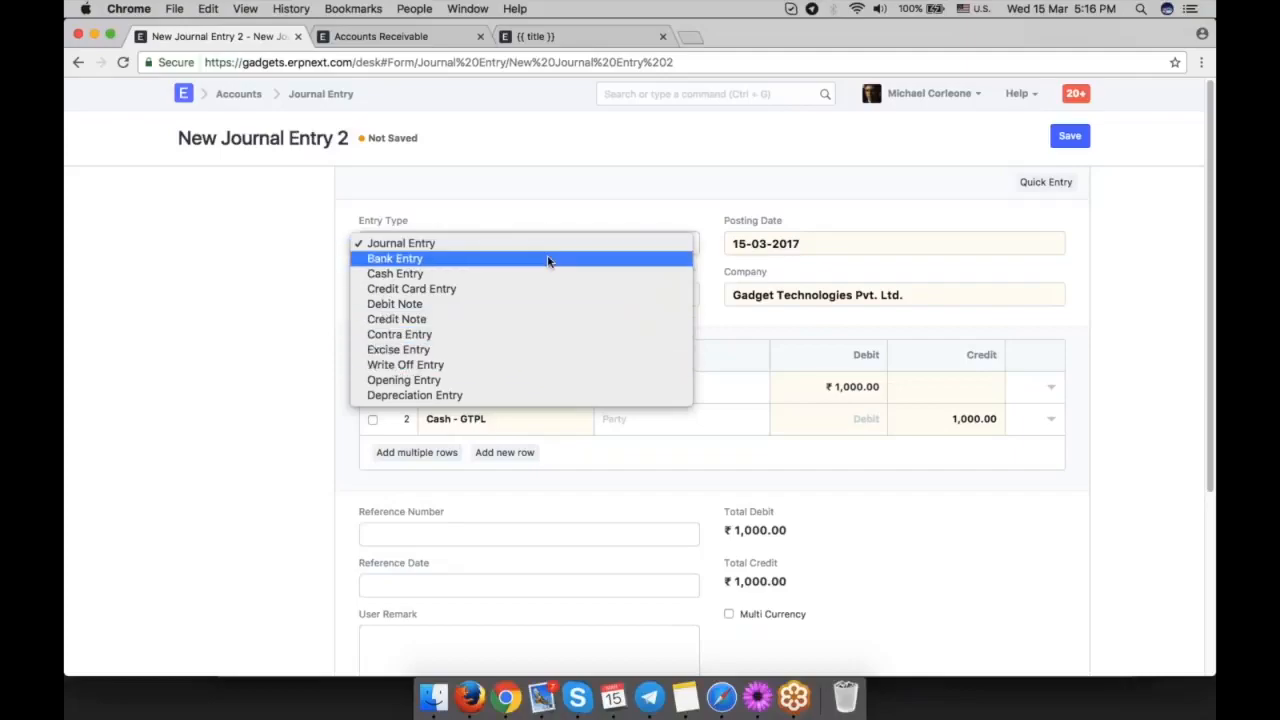
click(527, 338)
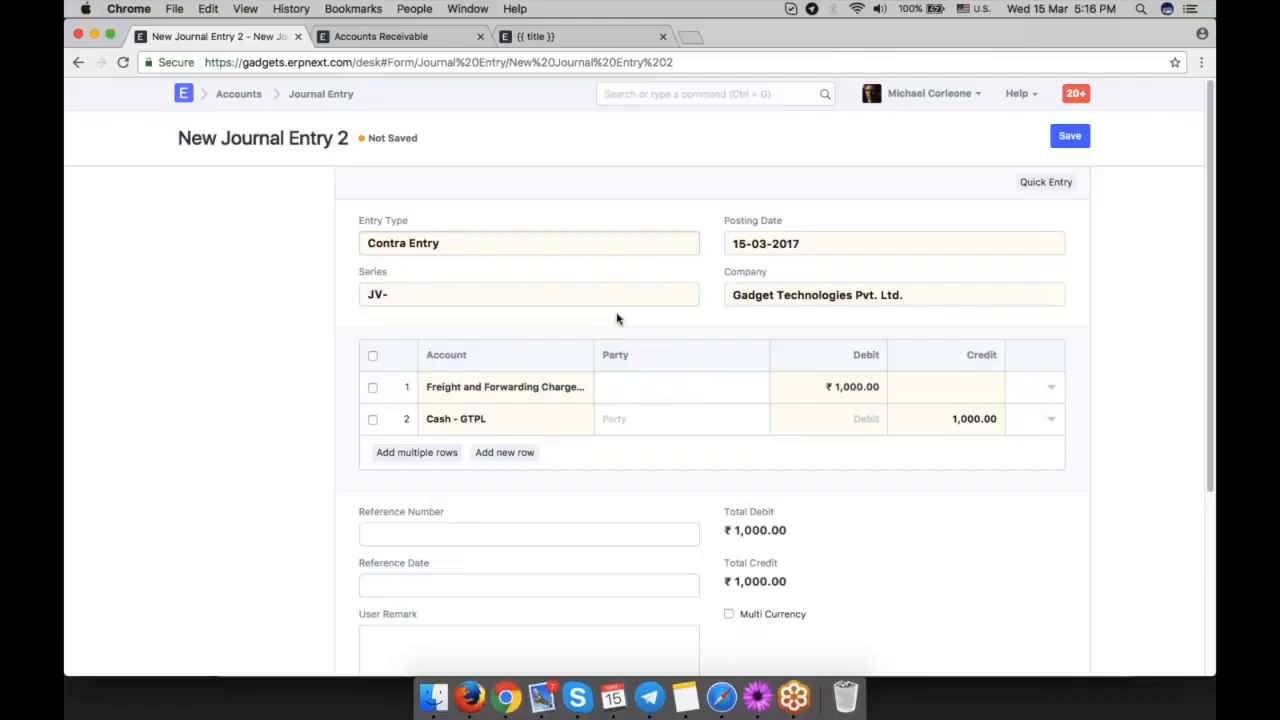
double_click(750, 296)
triple_click(750, 300)
click(704, 314)
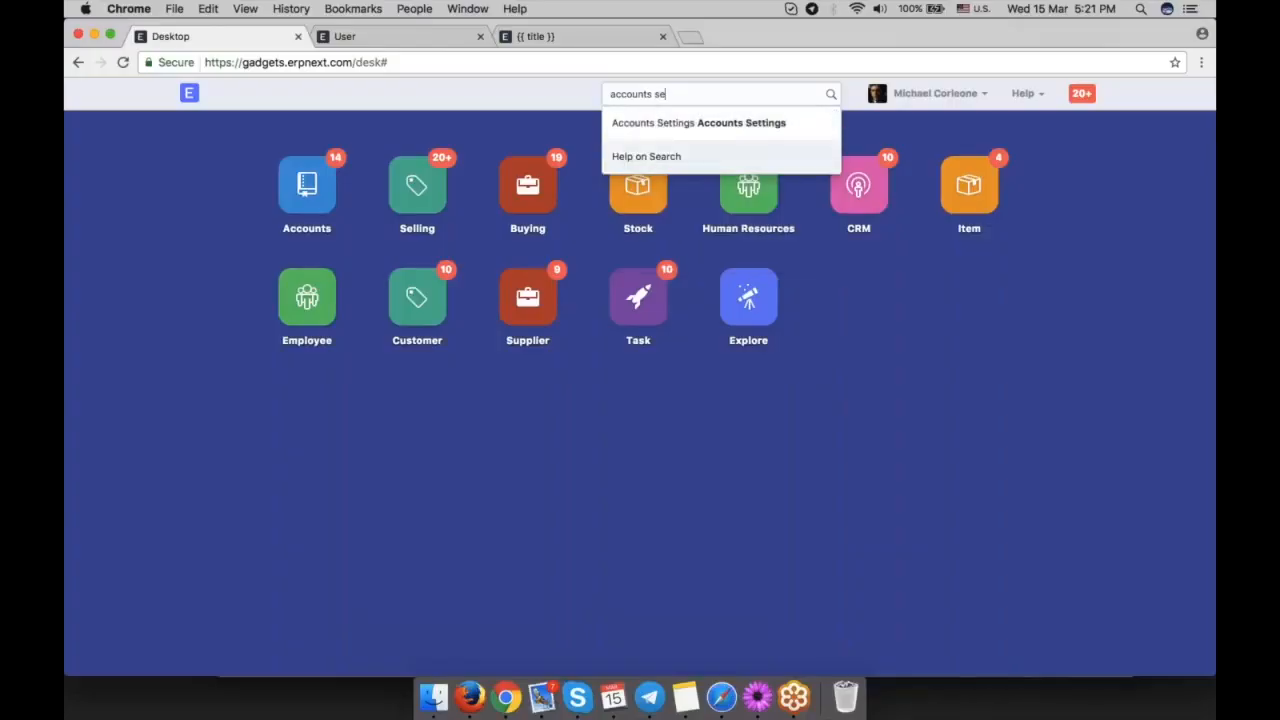
Disable Make Accounting Entry For Every Stock Movement in the Accounts Settings and save the change.
key(Return)
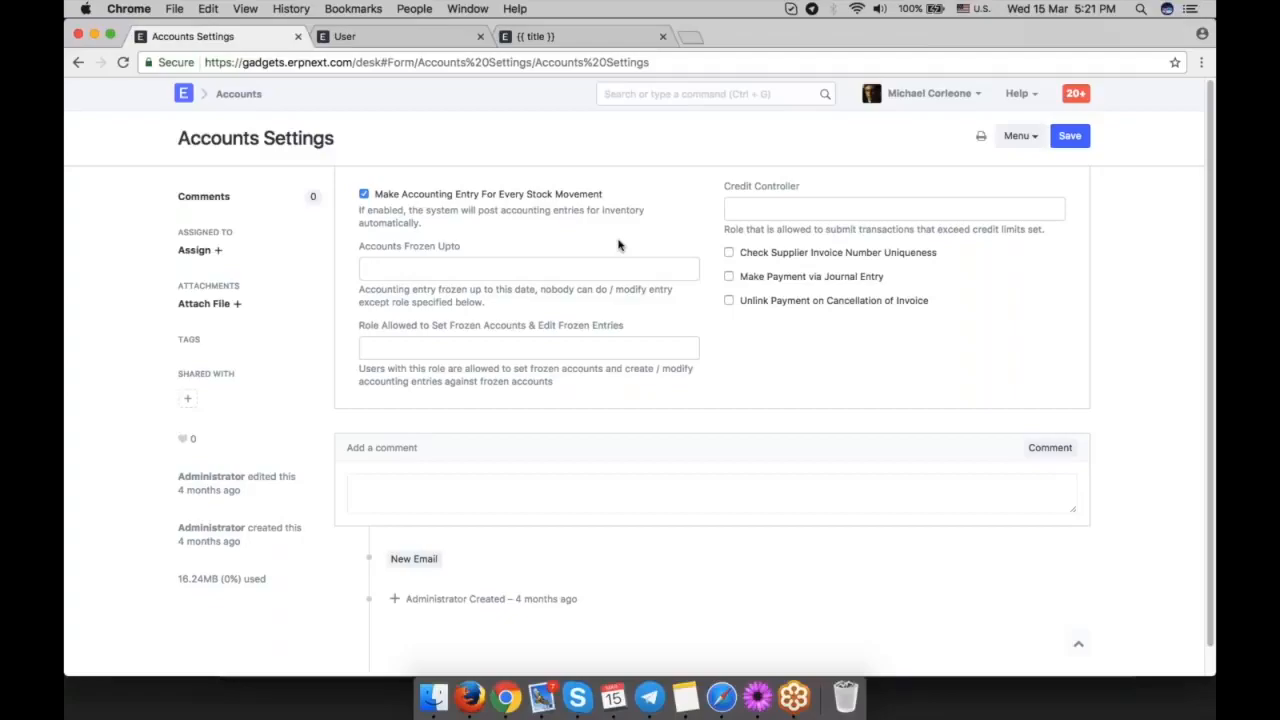
click(363, 194)
key(ctrl+s)
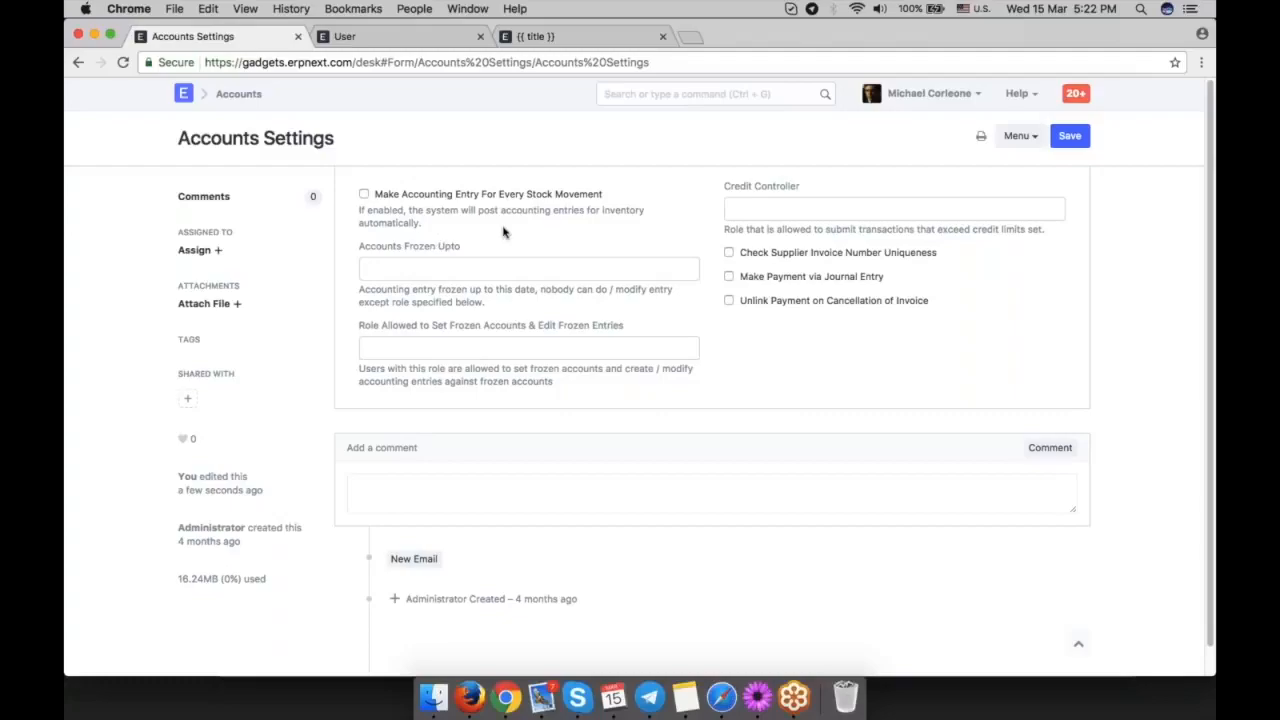
Leave the settings for the Accounts module and create a new purchase receipt.
click(238, 95)
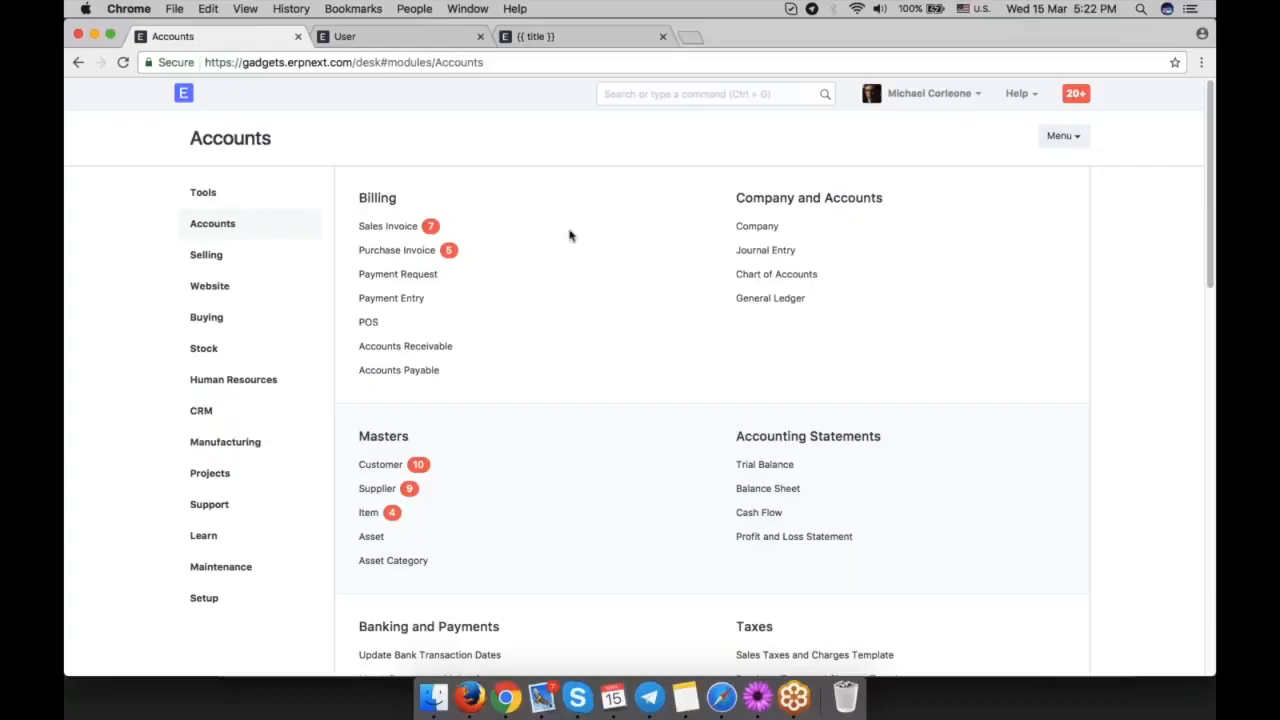
click(700, 93)
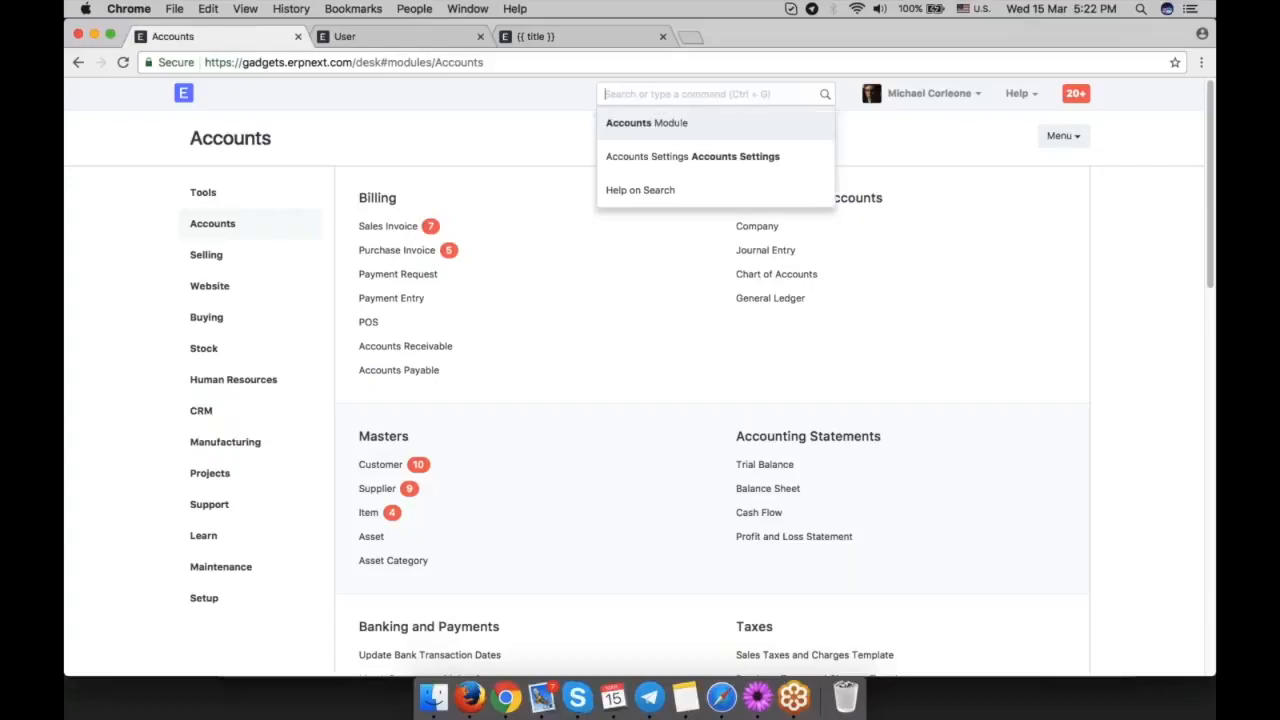
text(new p)
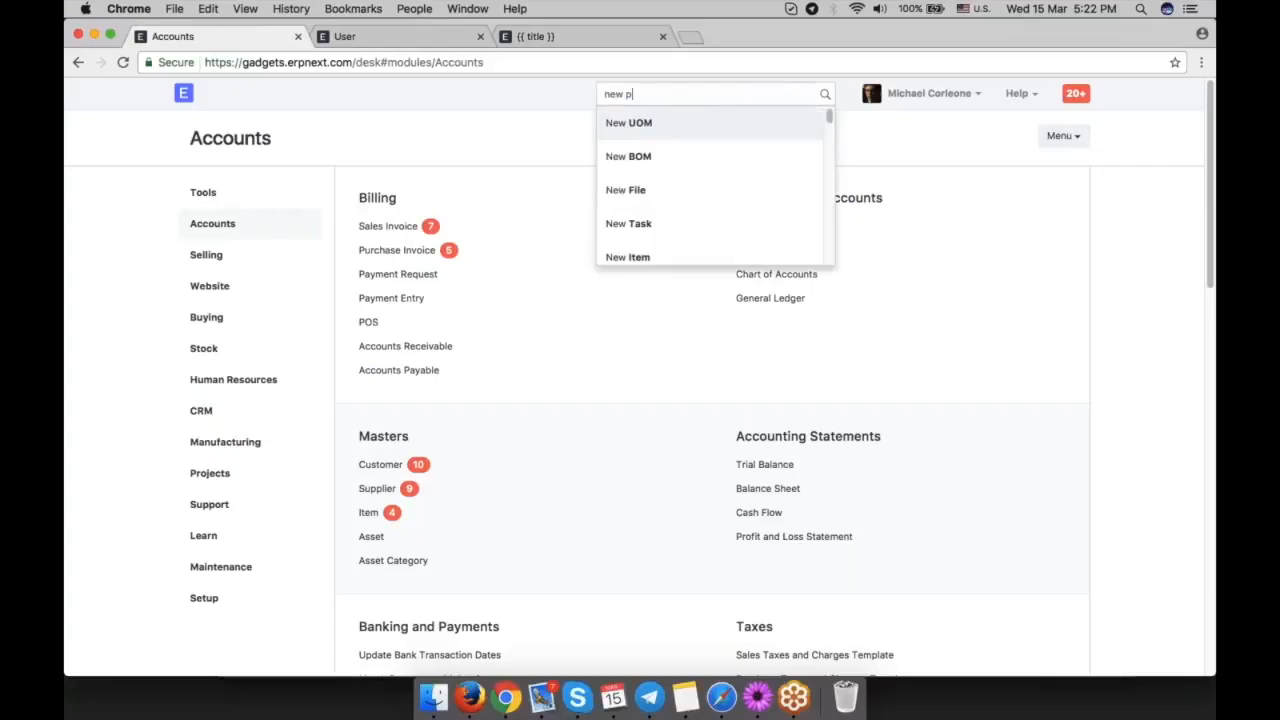
text(ur)
click(734, 166)
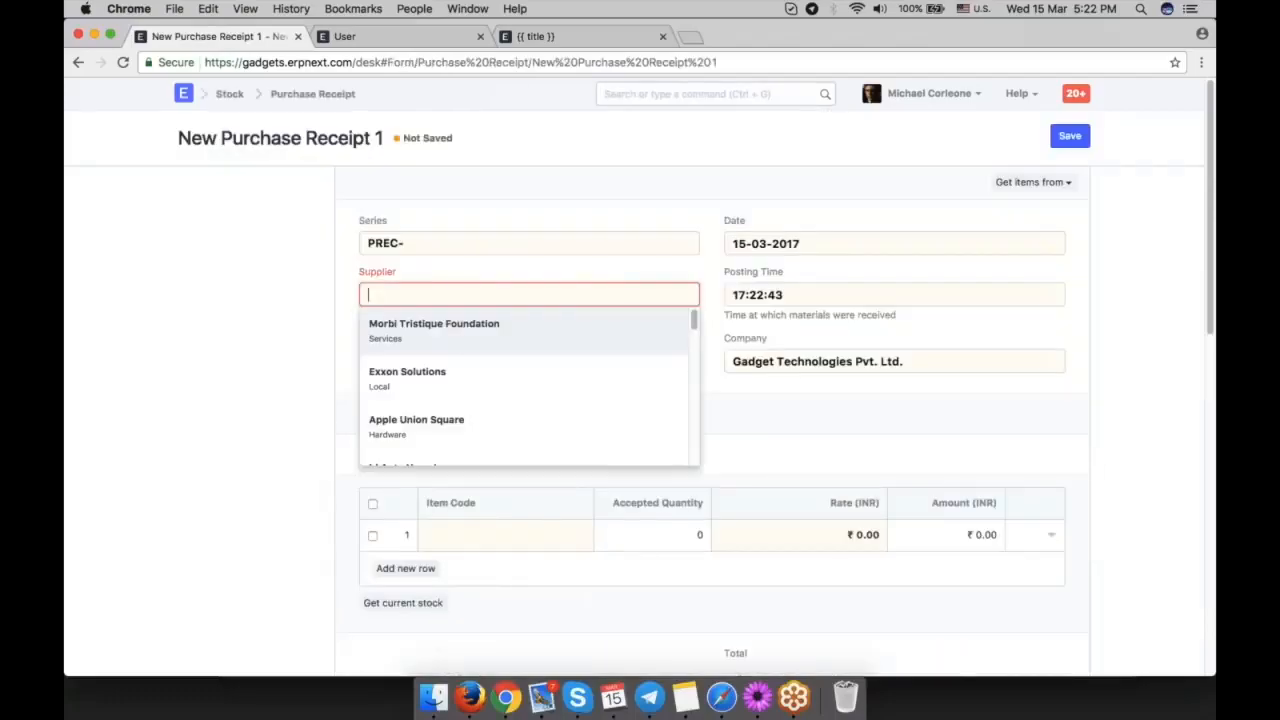
Set the purchase receipt's supplier to Morbi Tristique Foundation, add one Motherboard as the item, and save the receipt.
click(462, 334)
scroll(584, 384, down, 5)
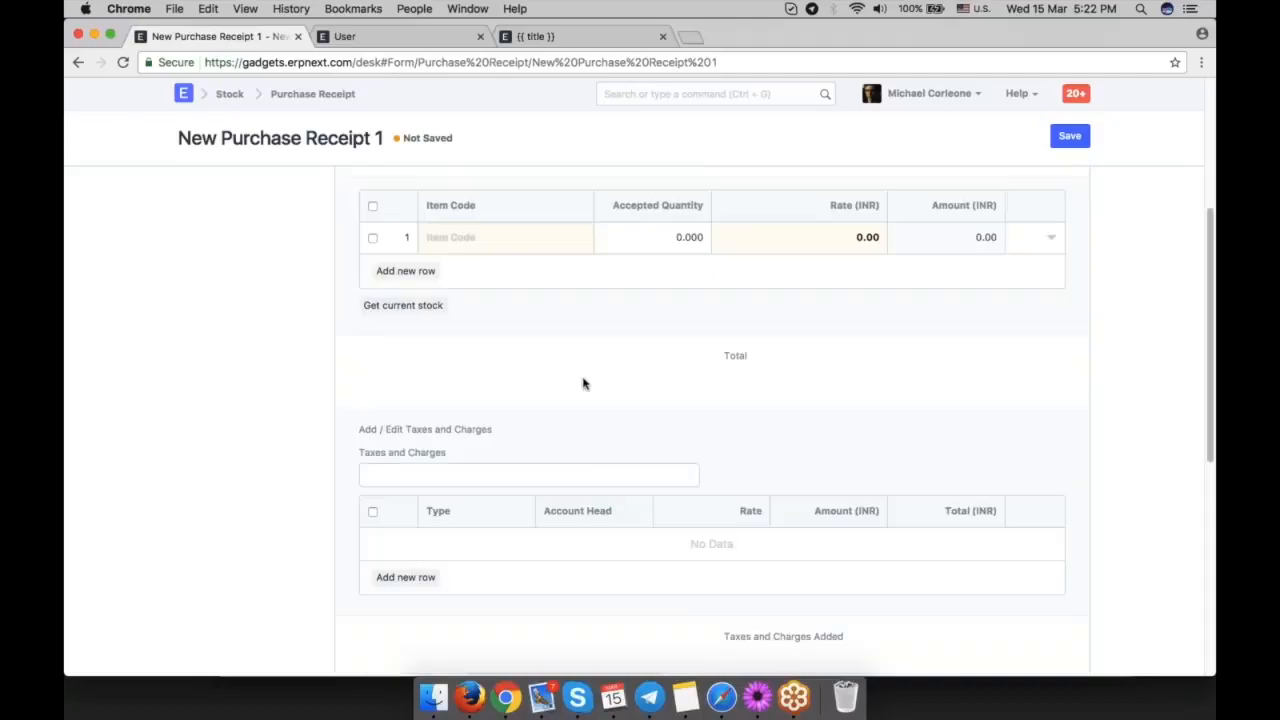
click(520, 296)
click(660, 232)
key(ctrl+s)
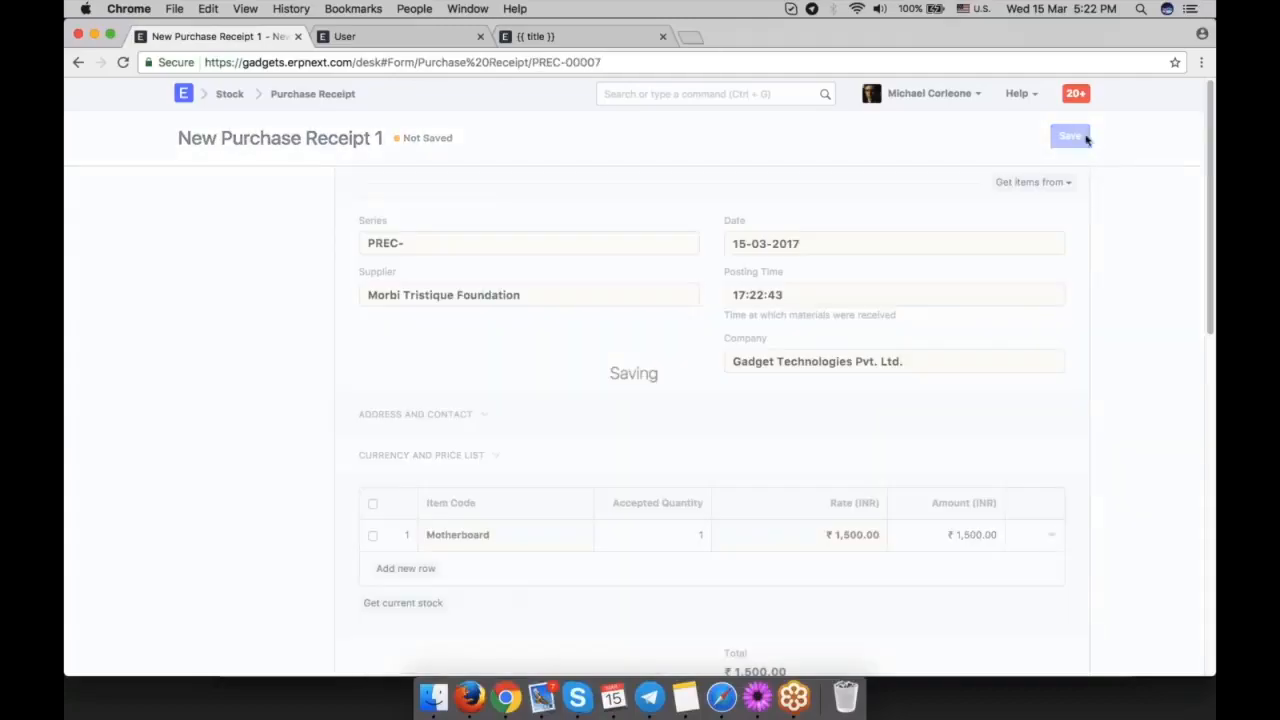
Submit the purchase receipt and check which ledger views it offers.
click(1065, 137)
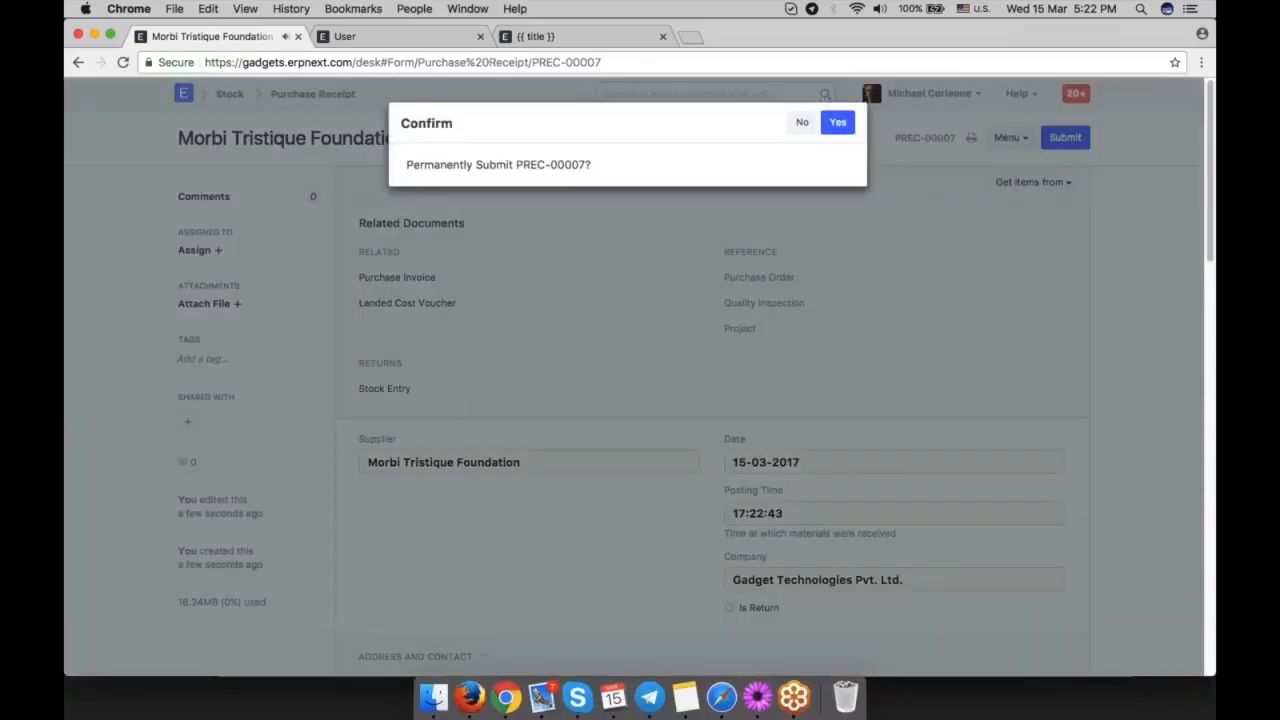
click(838, 122)
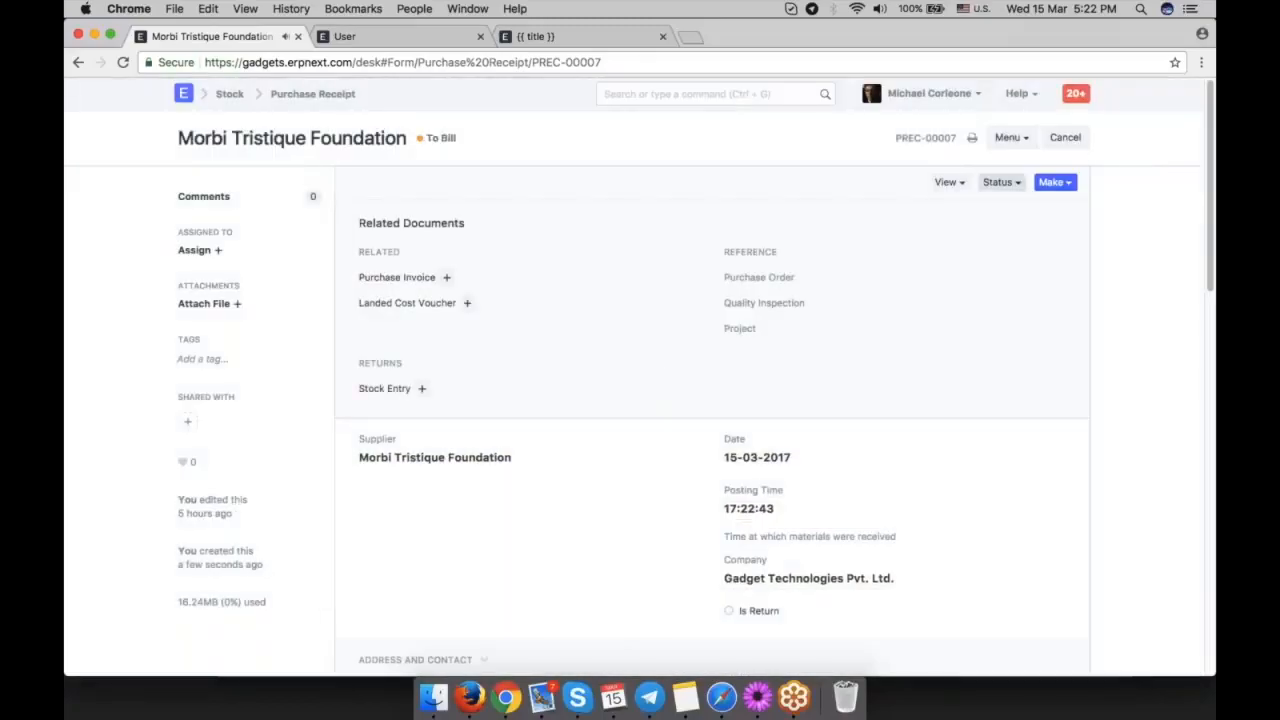
click(946, 182)
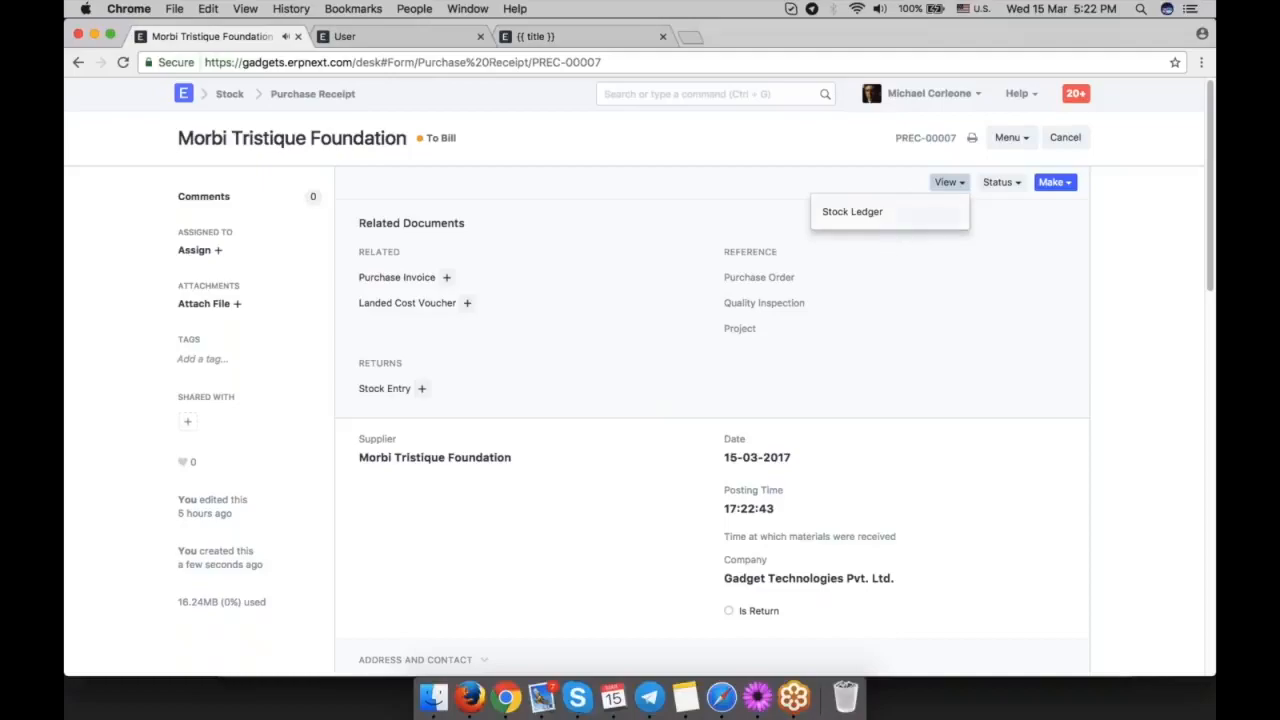
click(945, 316)
Make a purchase invoice from the receipt and examine the Expense Head in the Motherboard row's accounting details.
click(1055, 182)
click(1046, 258)
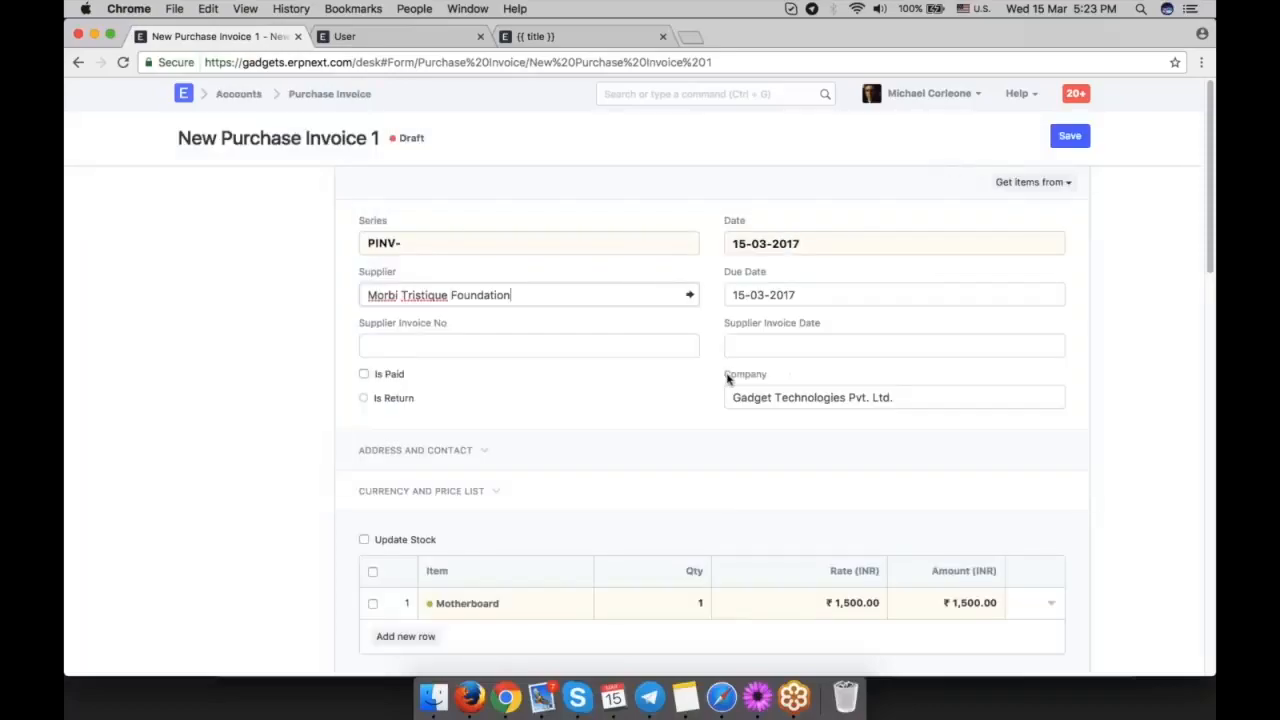
scroll(654, 378, down, 2)
click(1051, 484)
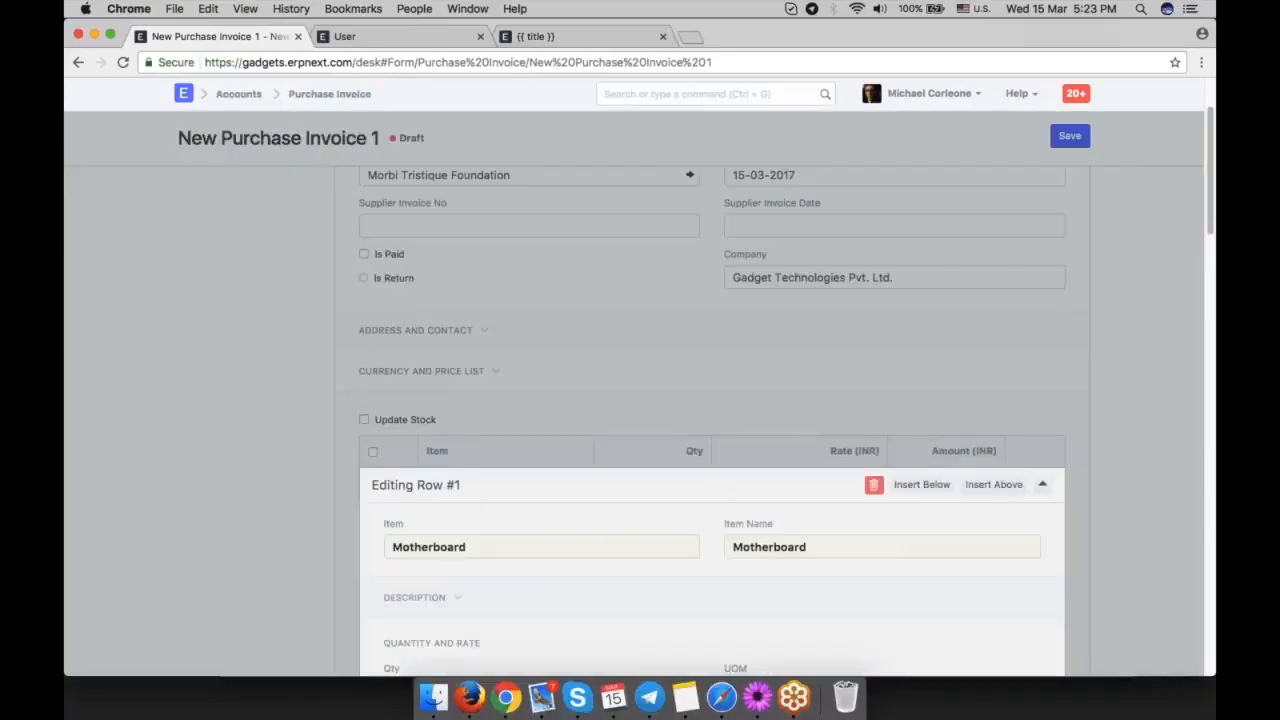
scroll(783, 395, down, 5)
scroll(783, 395, down, 2)
click(583, 397)
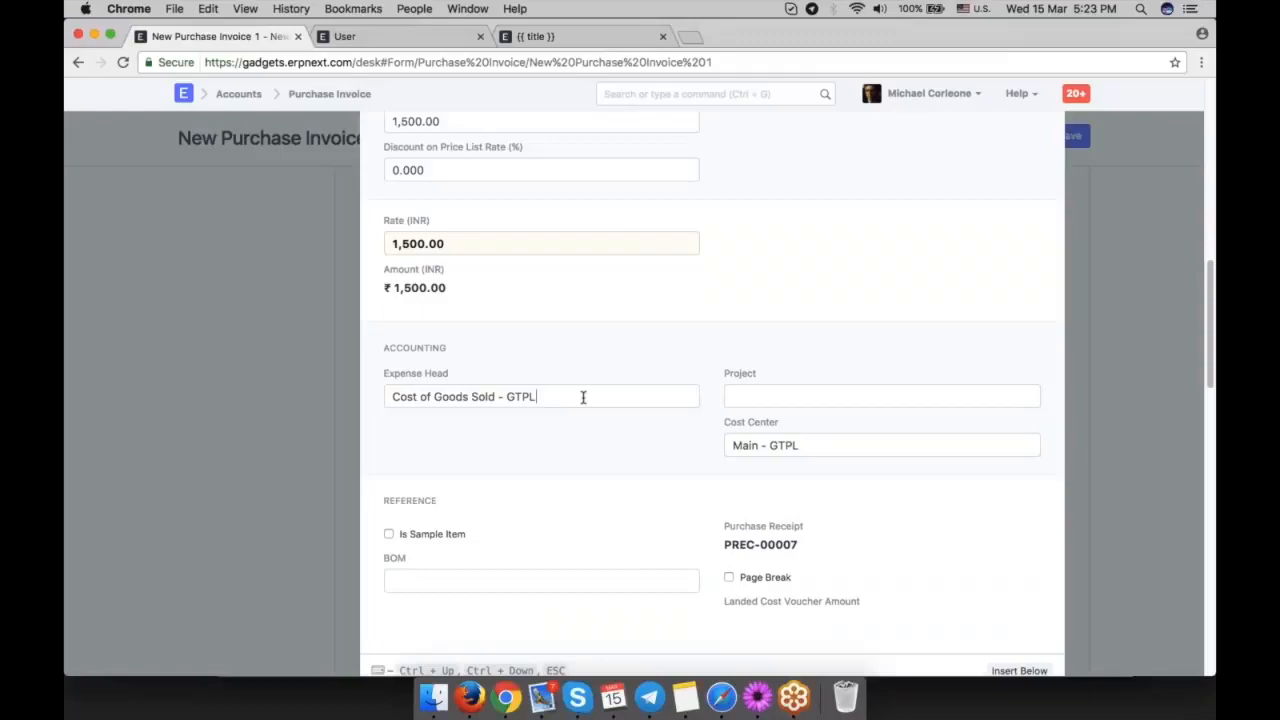
triple_click(583, 397)
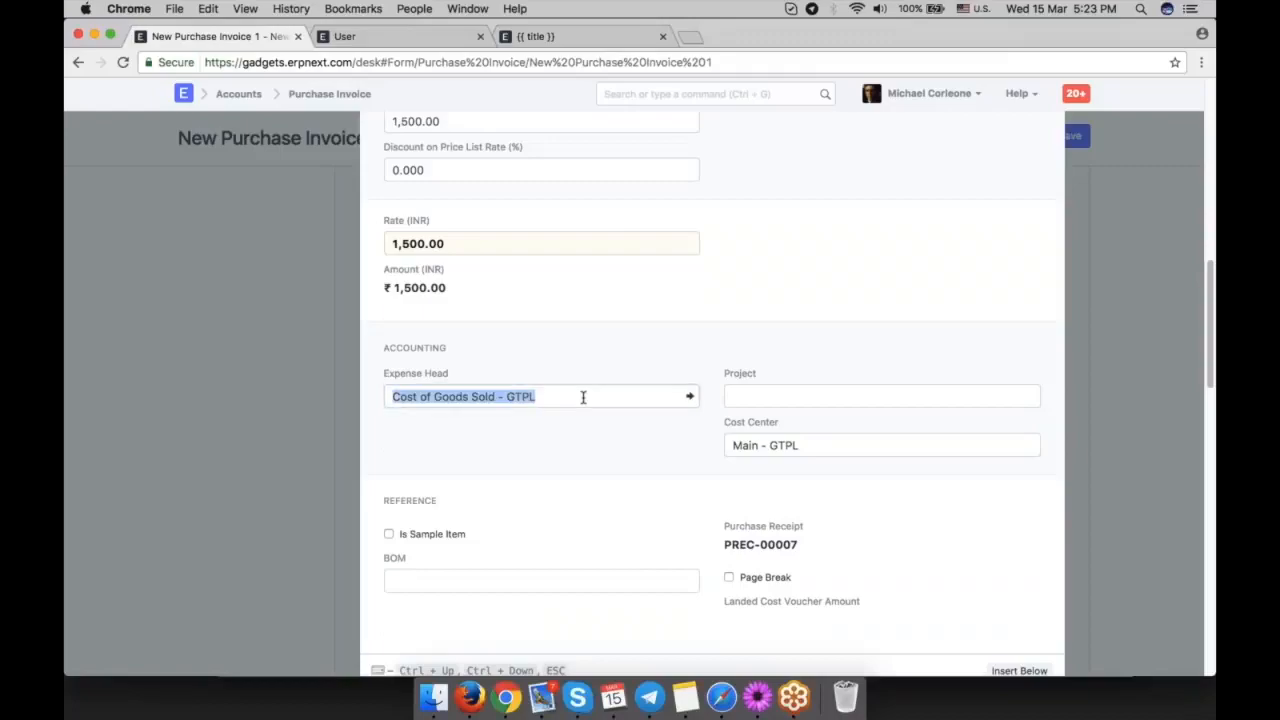
click(583, 397)
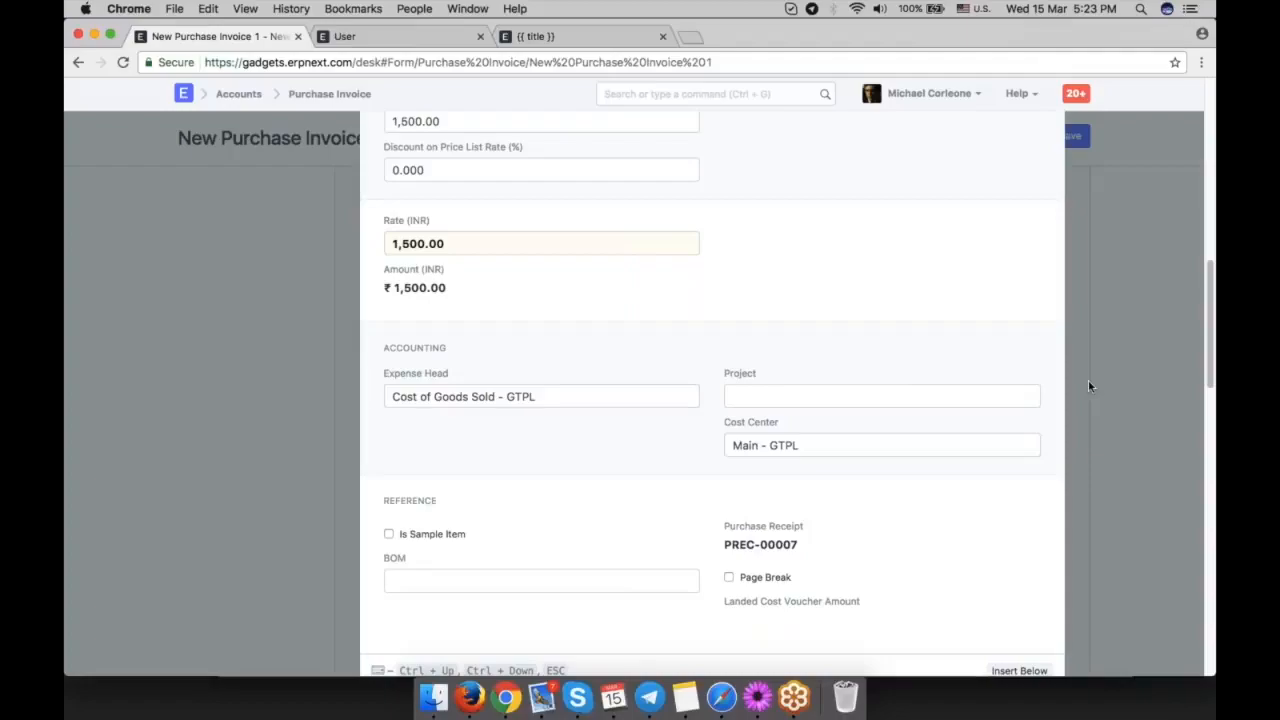
Save and submit the purchase invoice and open its accounting ledger.
key(ctrl+s)
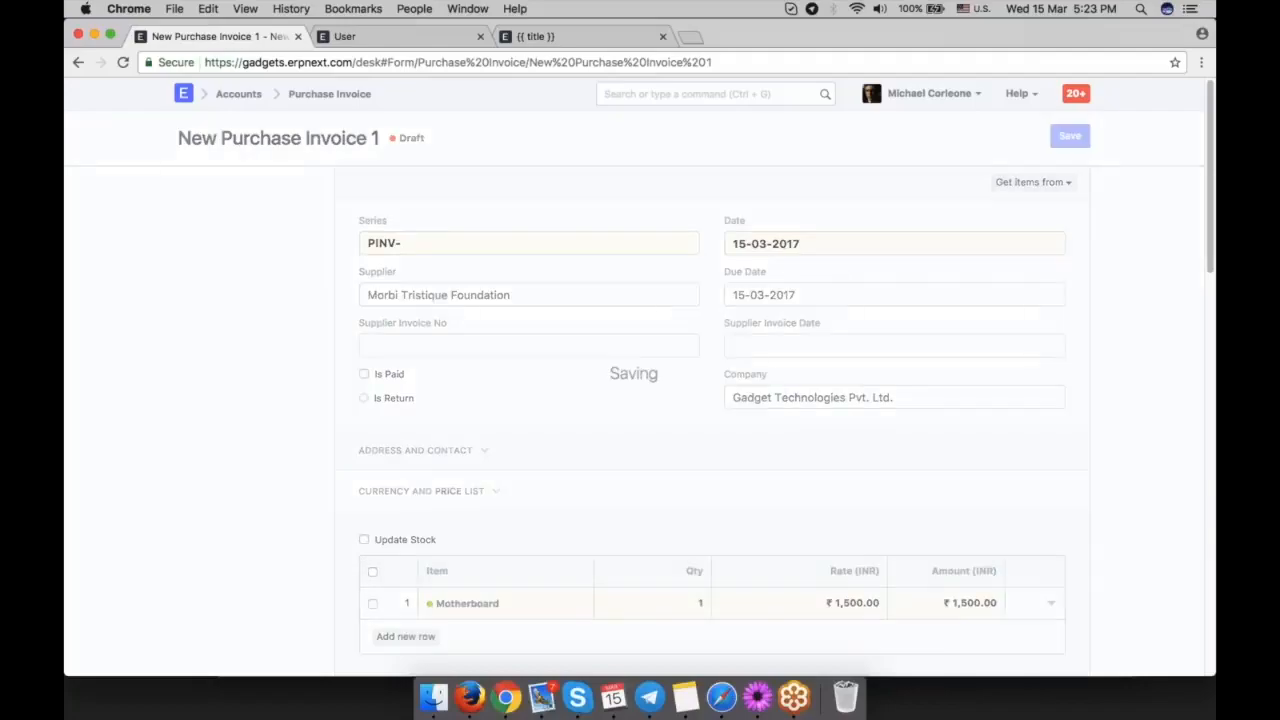
click(1065, 137)
click(838, 123)
click(1002, 184)
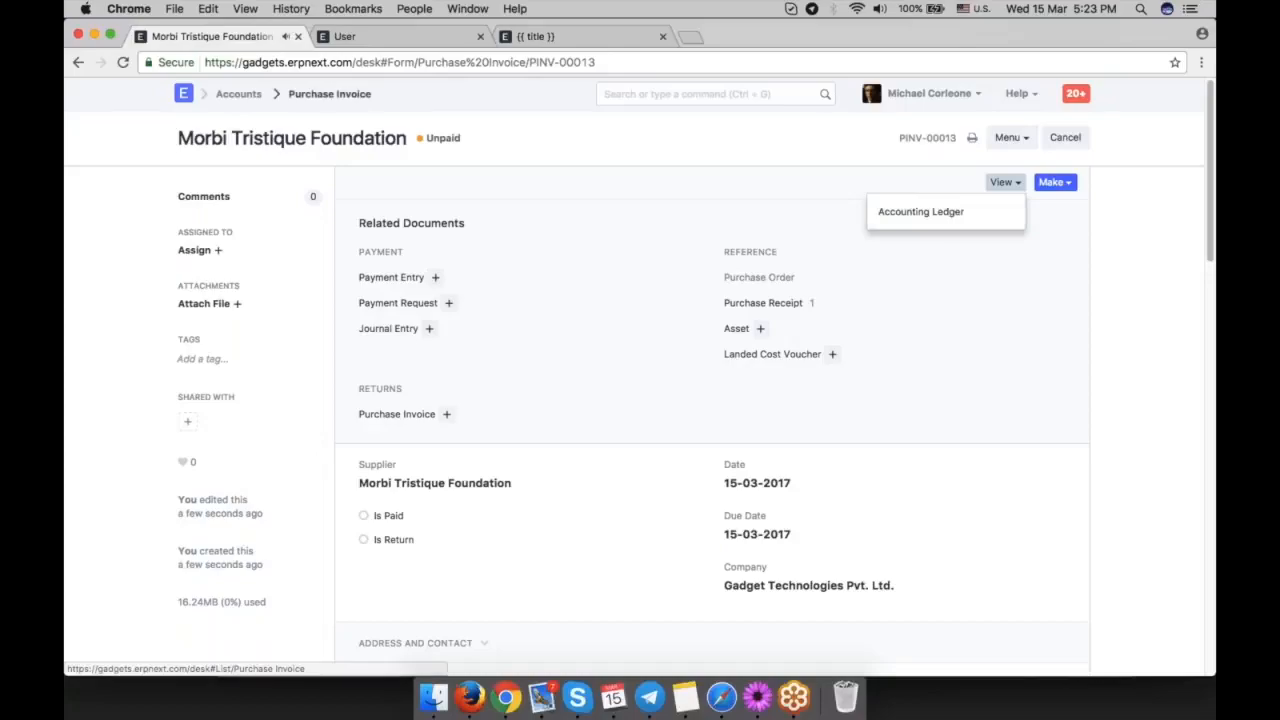
click(920, 211)
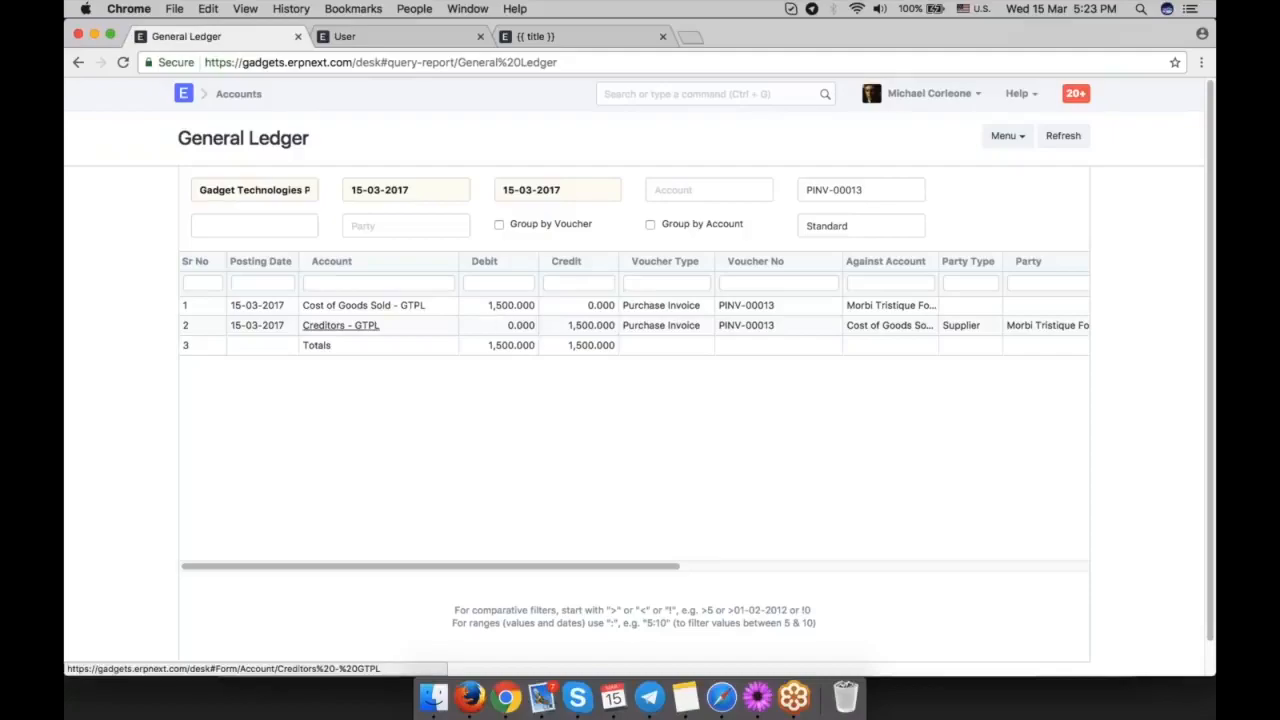
Return to the purchase invoice, make a payment entry from it, and try to save the payment.
click(77, 61)
click(1055, 182)
click(1000, 214)
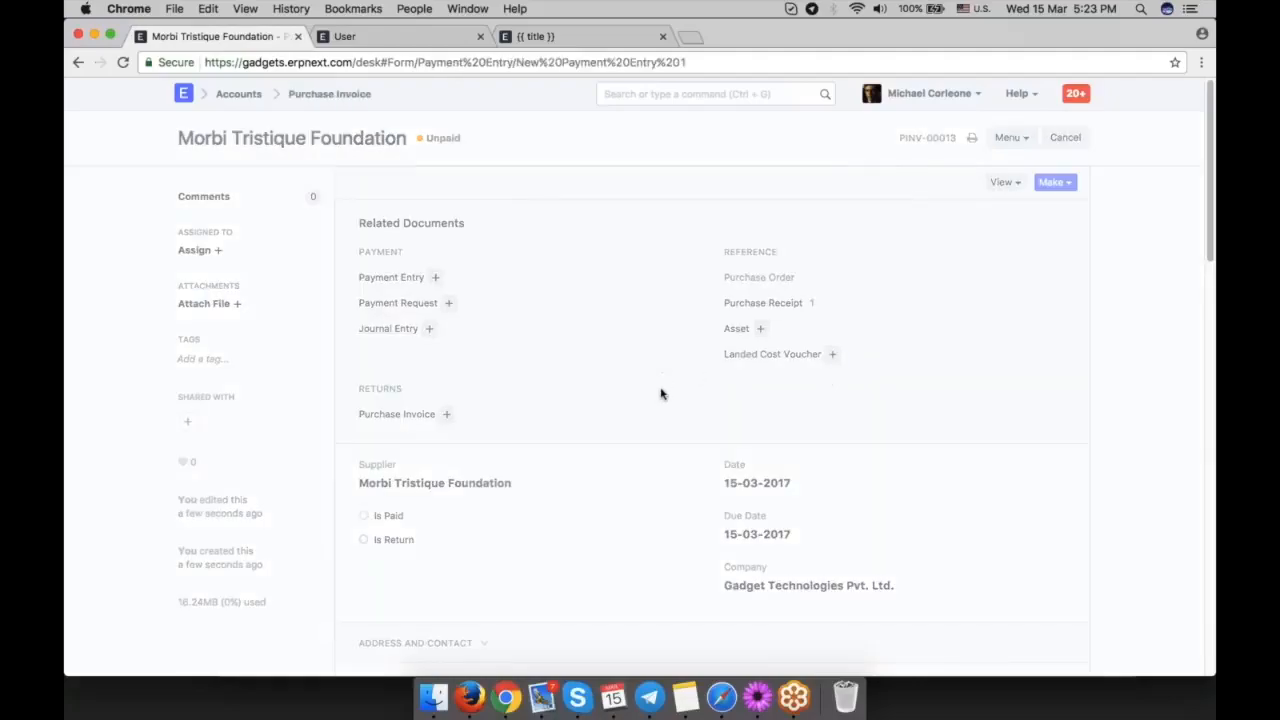
scroll(661, 394, down, 4)
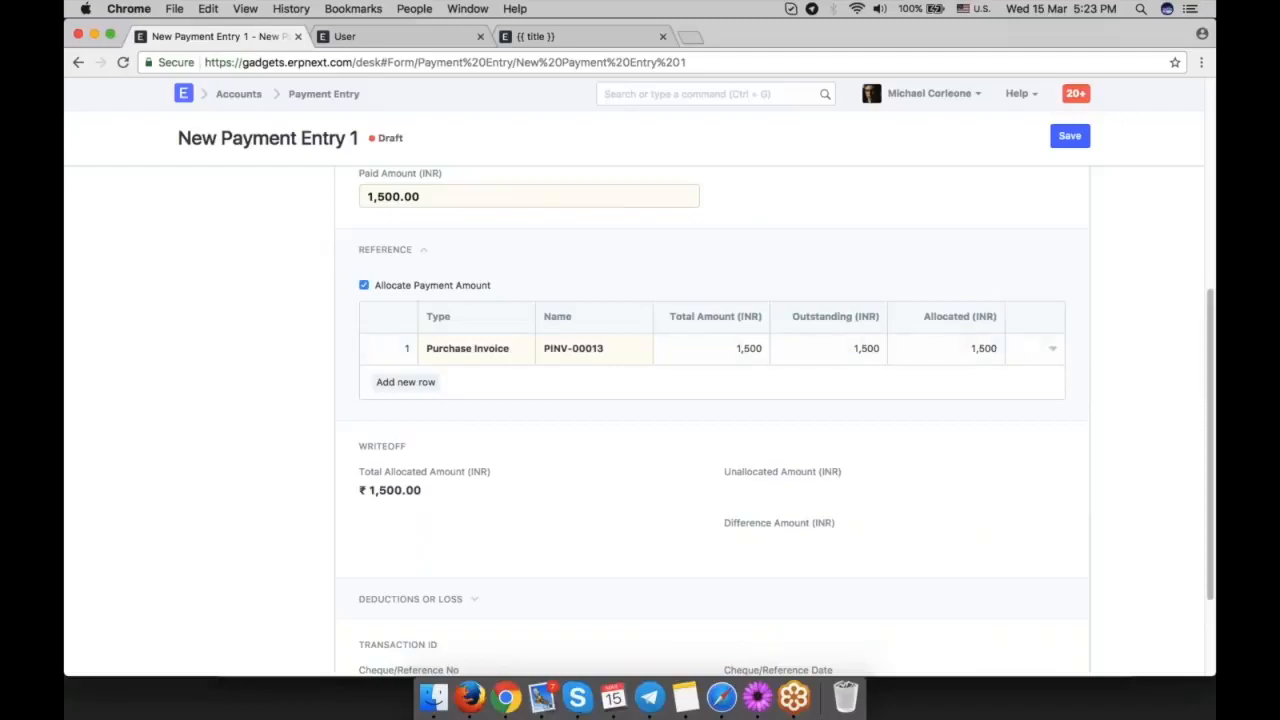
drag(422, 197, 371, 195)
key(super+s)
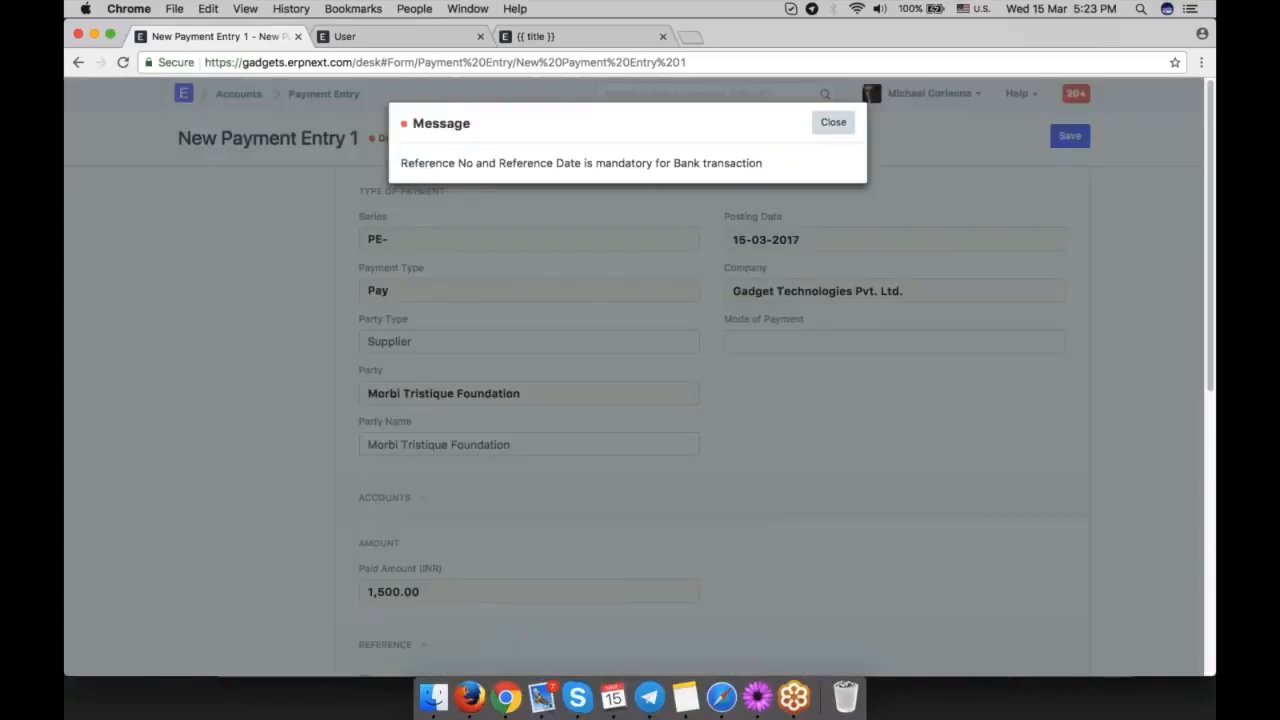
Set the payment's reference number to 23456 and reference date to 15-03-2017, and save and submit the payment entry.
click(832, 126)
text(23456)
click(791, 556)
click(816, 482)
key(super+s)
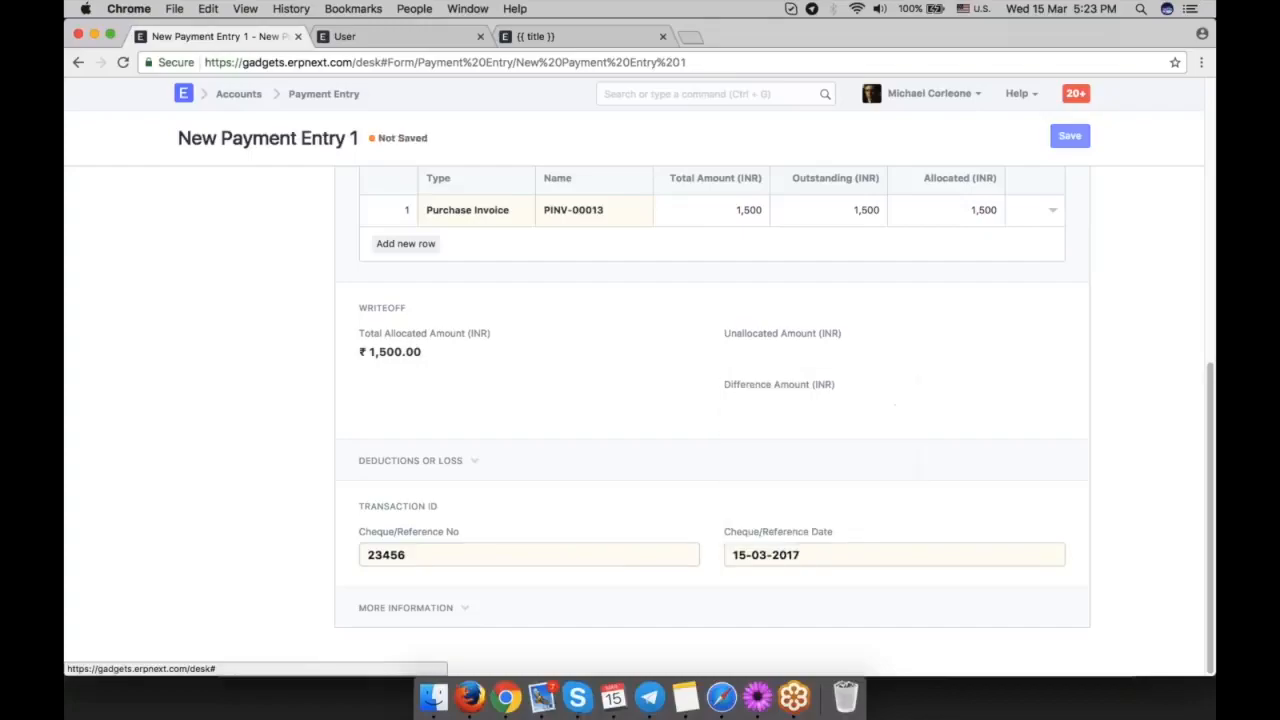
key(super+s)
key(super+s)
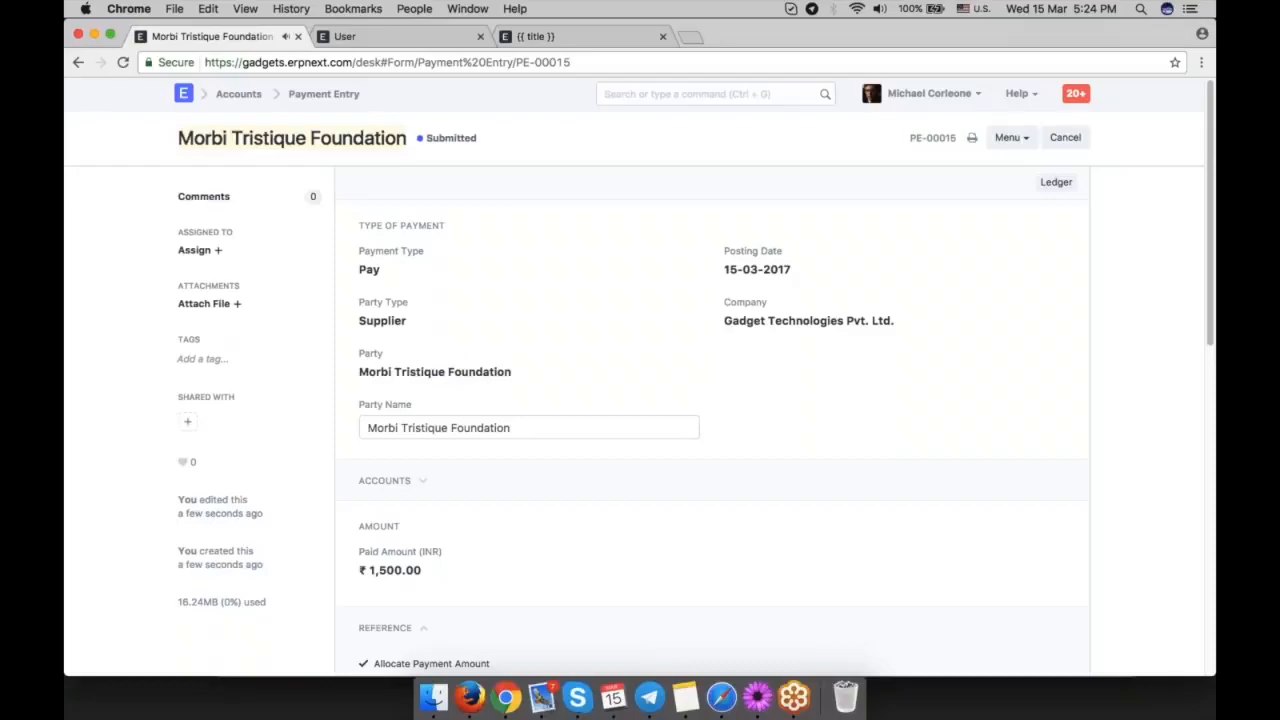
Return to the purchase invoice, reload it, and check its payment status and total.
click(78, 63)
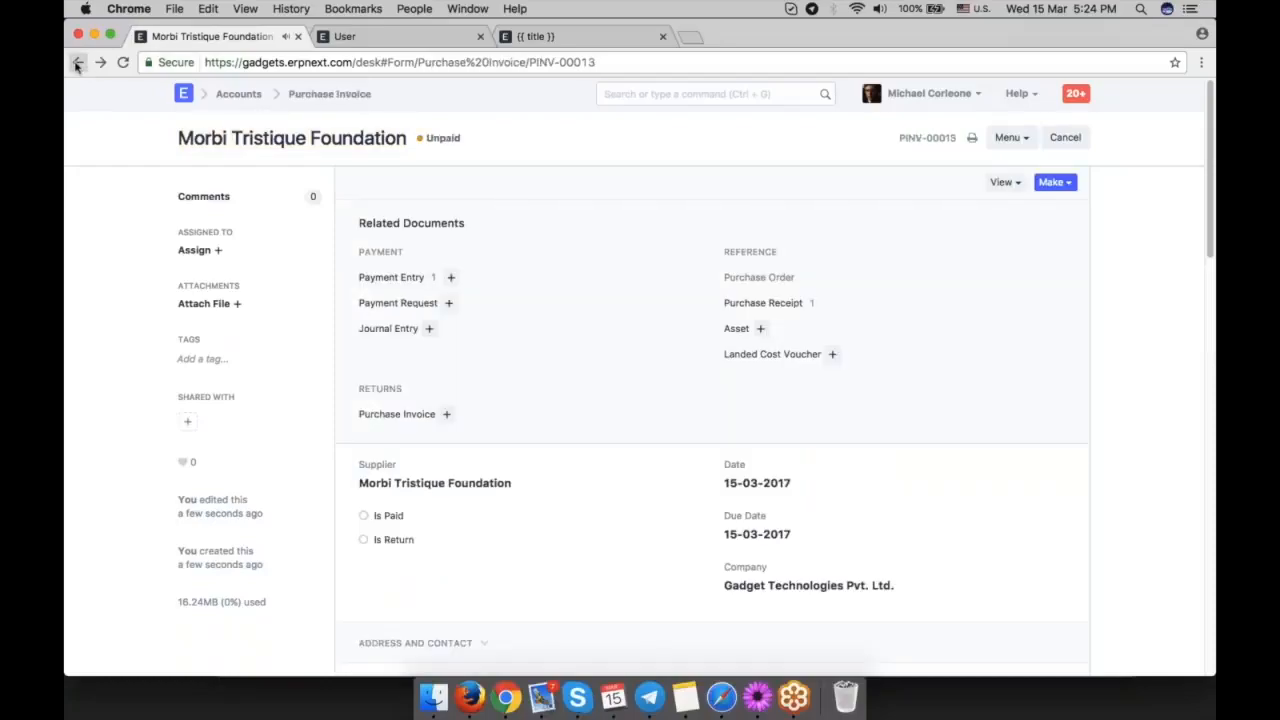
click(122, 62)
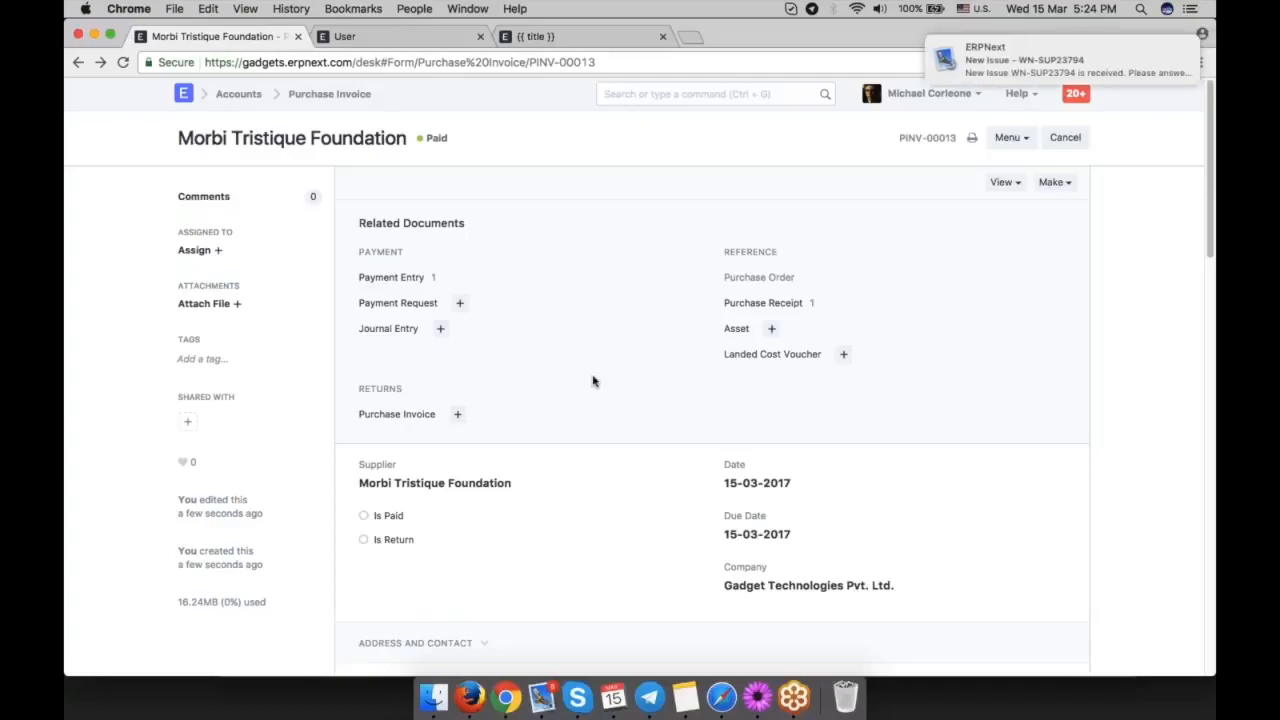
drag(1062, 66, 1213, 64)
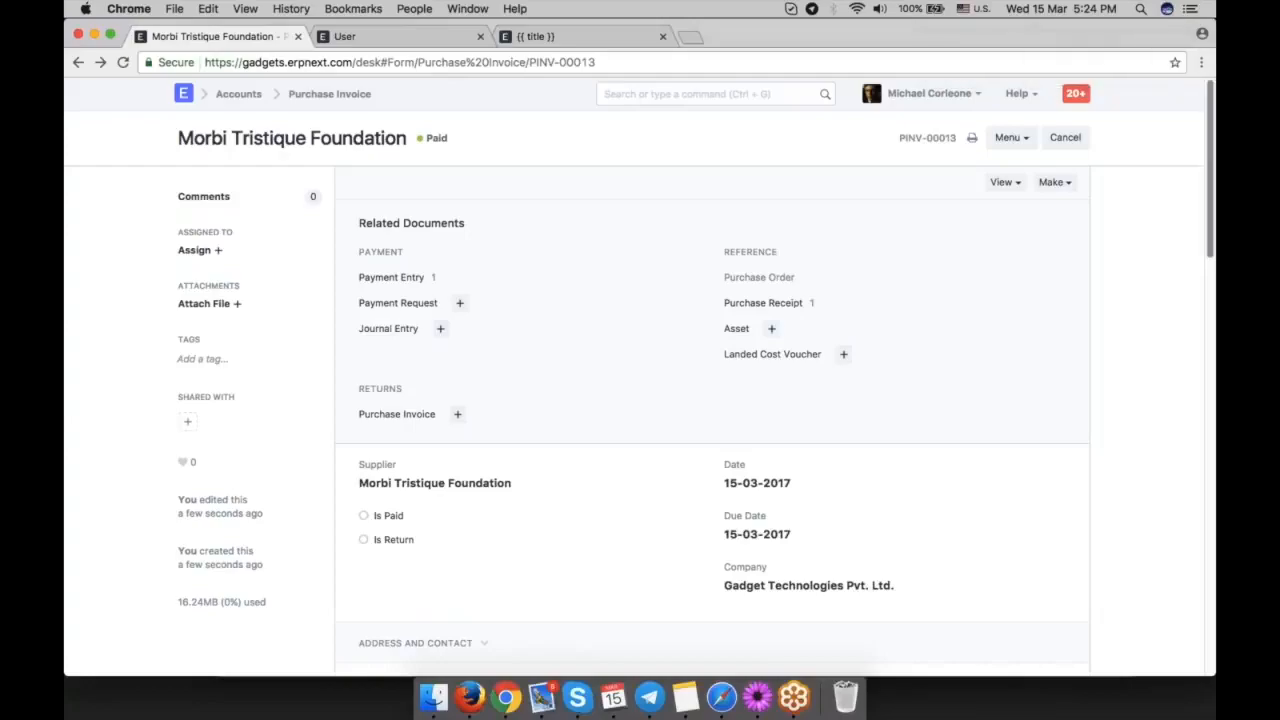
scroll(543, 409, down, 5)
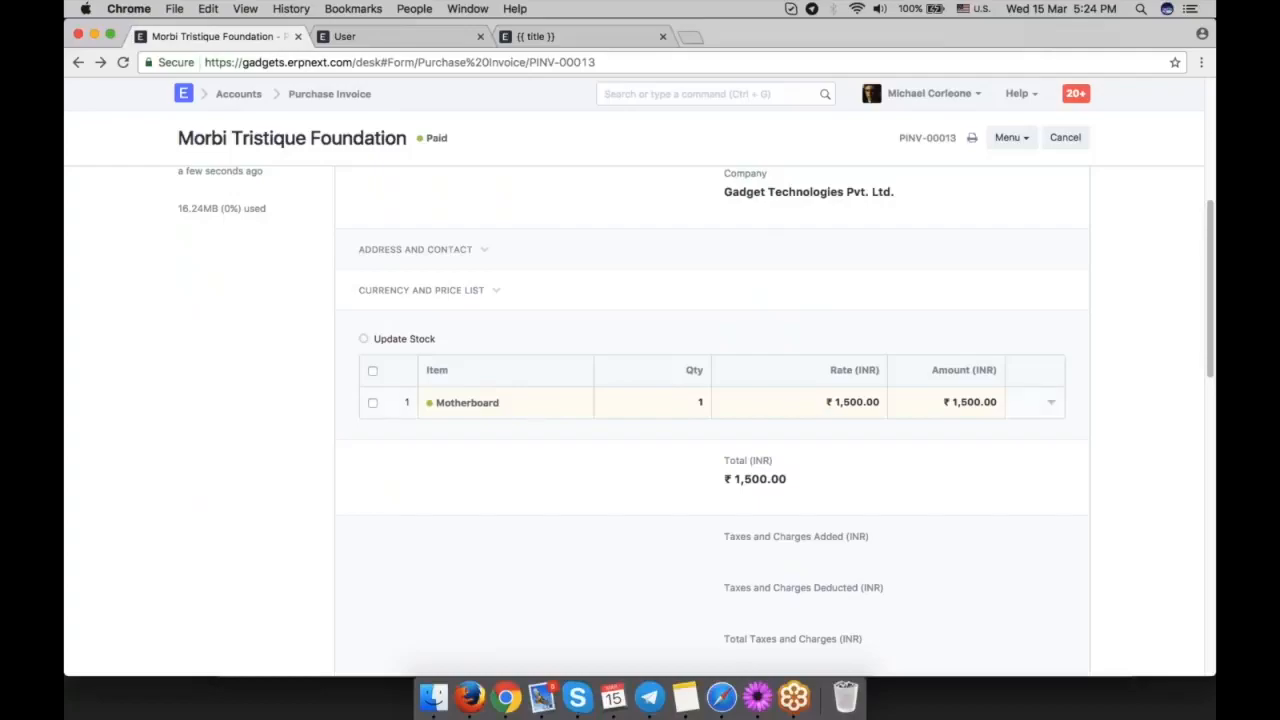
triple_click(758, 477)
click(758, 477)
scroll(1095, 521, up, 1)
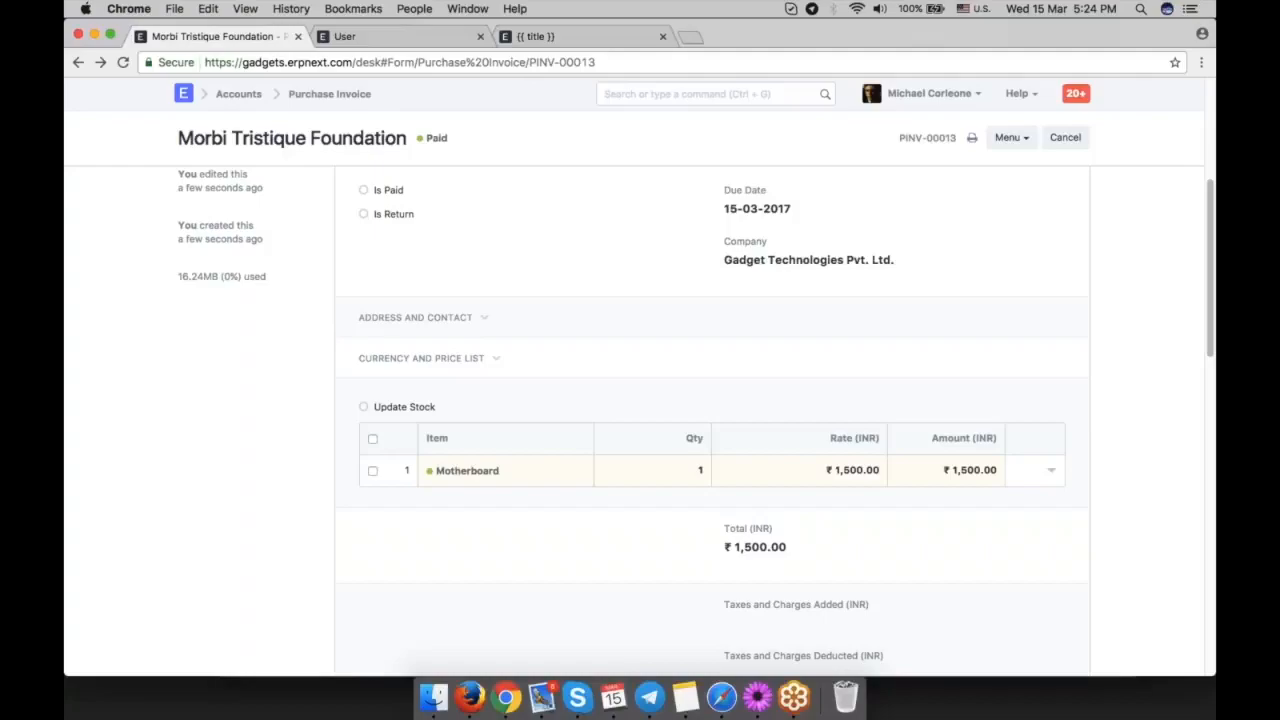
Open the Stock Balance report and examine the items' incoming, outgoing and balance quantities and values.
key(ctrl+g)
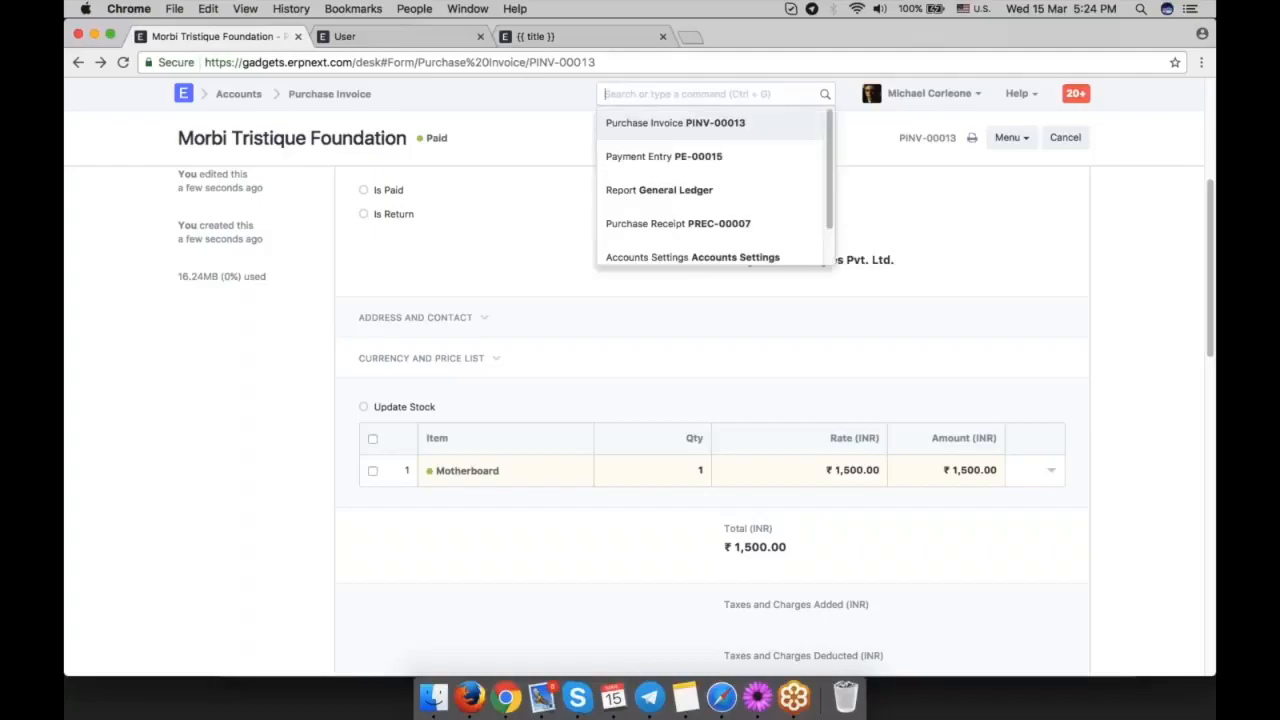
text(stock ba)
key(Return)
scroll(797, 380, right, 5)
scroll(797, 380, left, 5)
scroll(797, 380, right, 8)
scroll(797, 380, right, 3)
scroll(797, 380, left, 5)
scroll(797, 380, down, 3)
scroll(797, 380, up, 3)
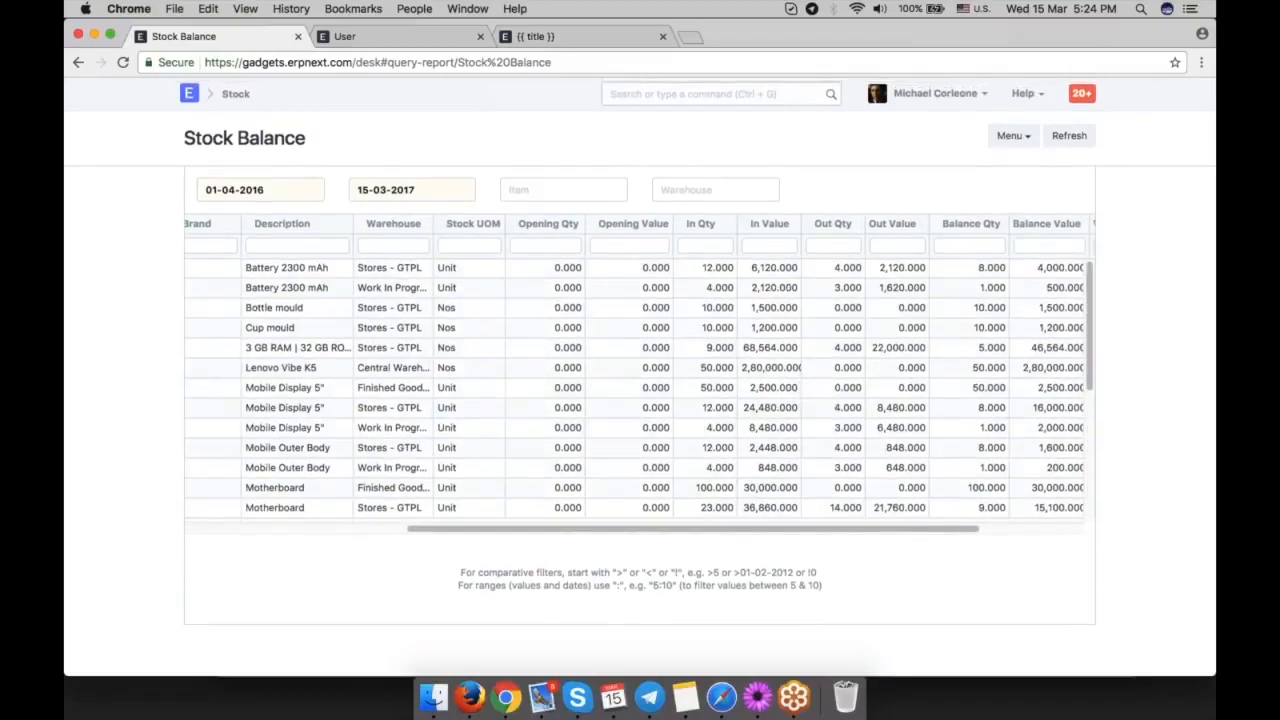
Start a new journal entry and credit Cost of Goods Sold - GTPL with 50,000 in the first row.
text(new jo)
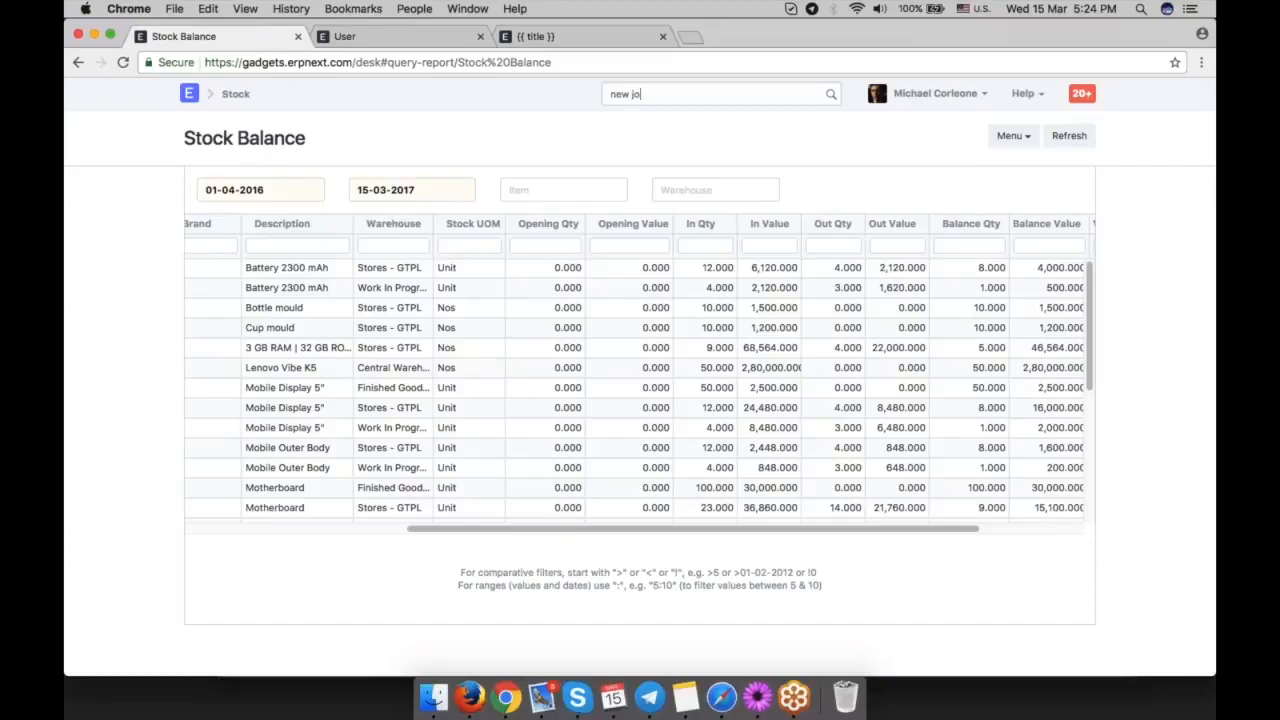
text(ur)
key(Return)
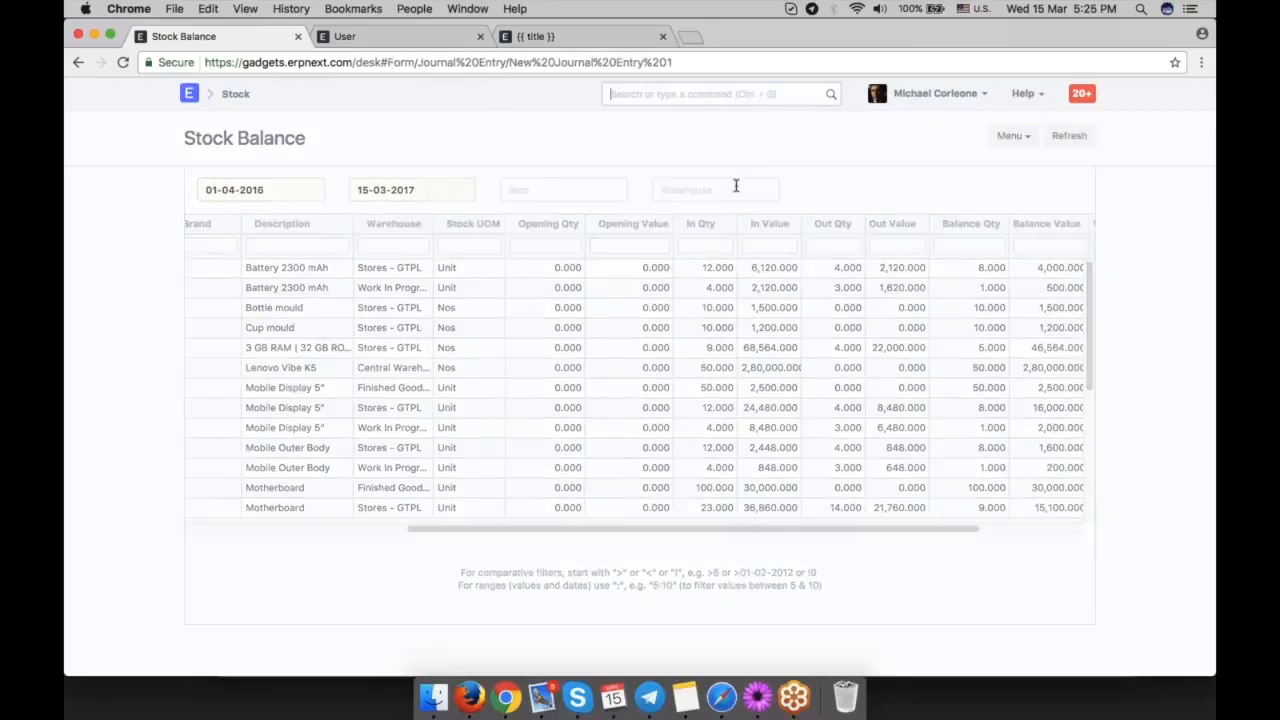
click(545, 392)
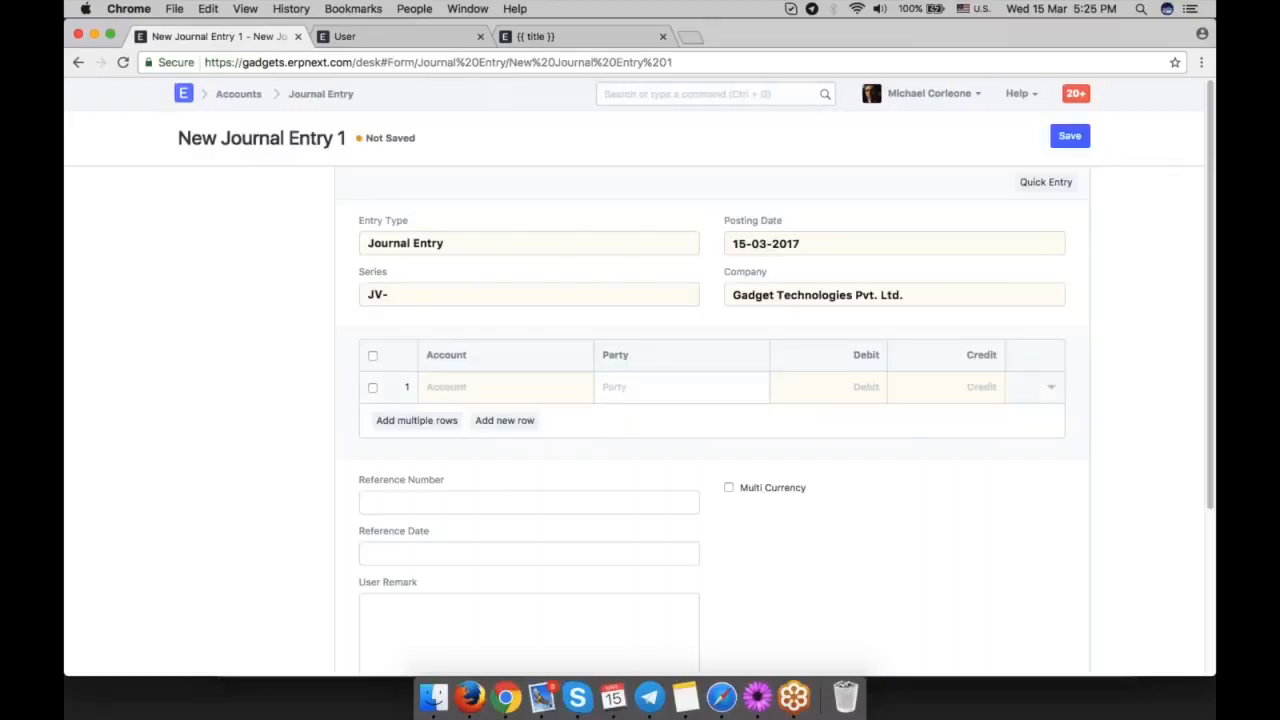
text(cost)
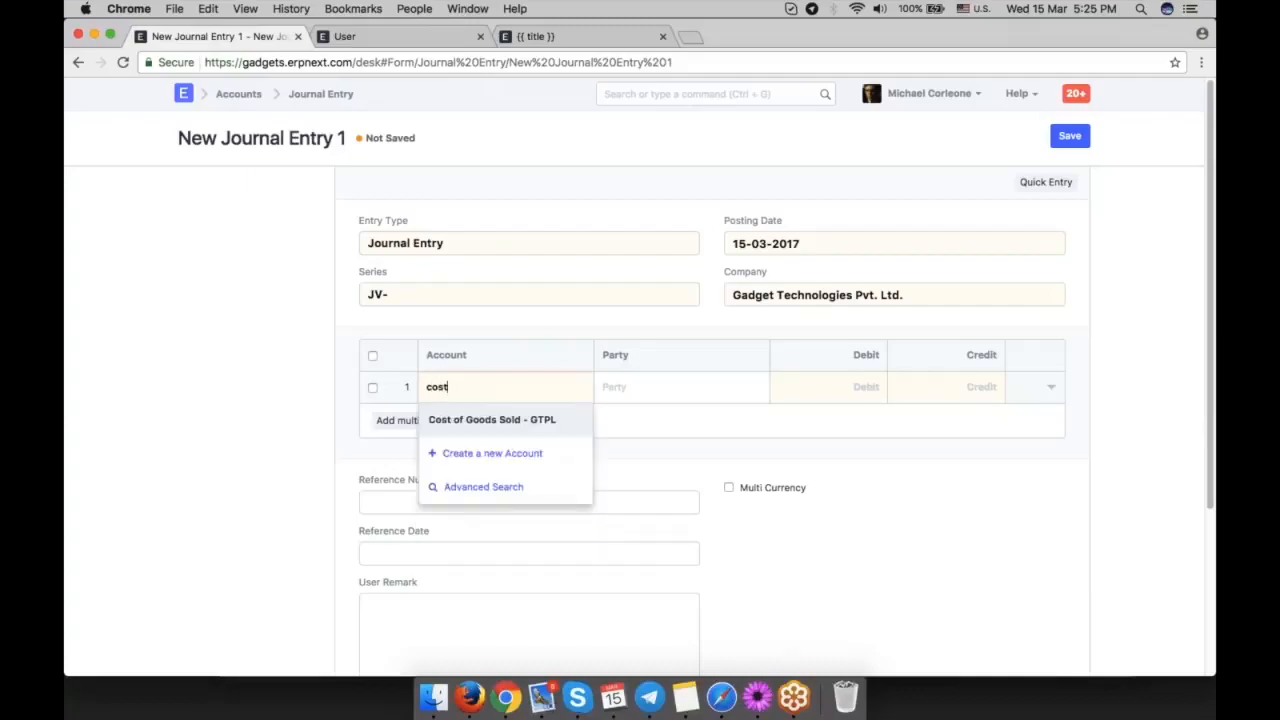
click(553, 426)
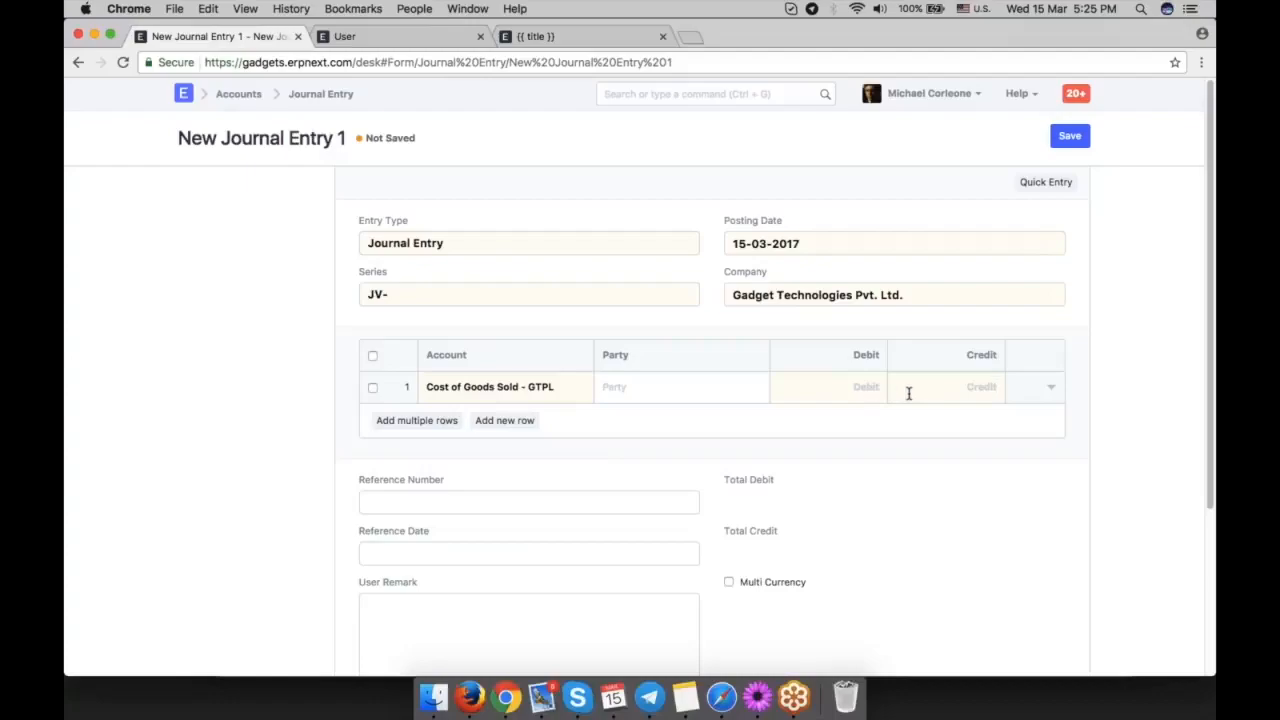
text(20)
key(BackSpace)
key(BackSpace)
text(50000)
click(949, 504)
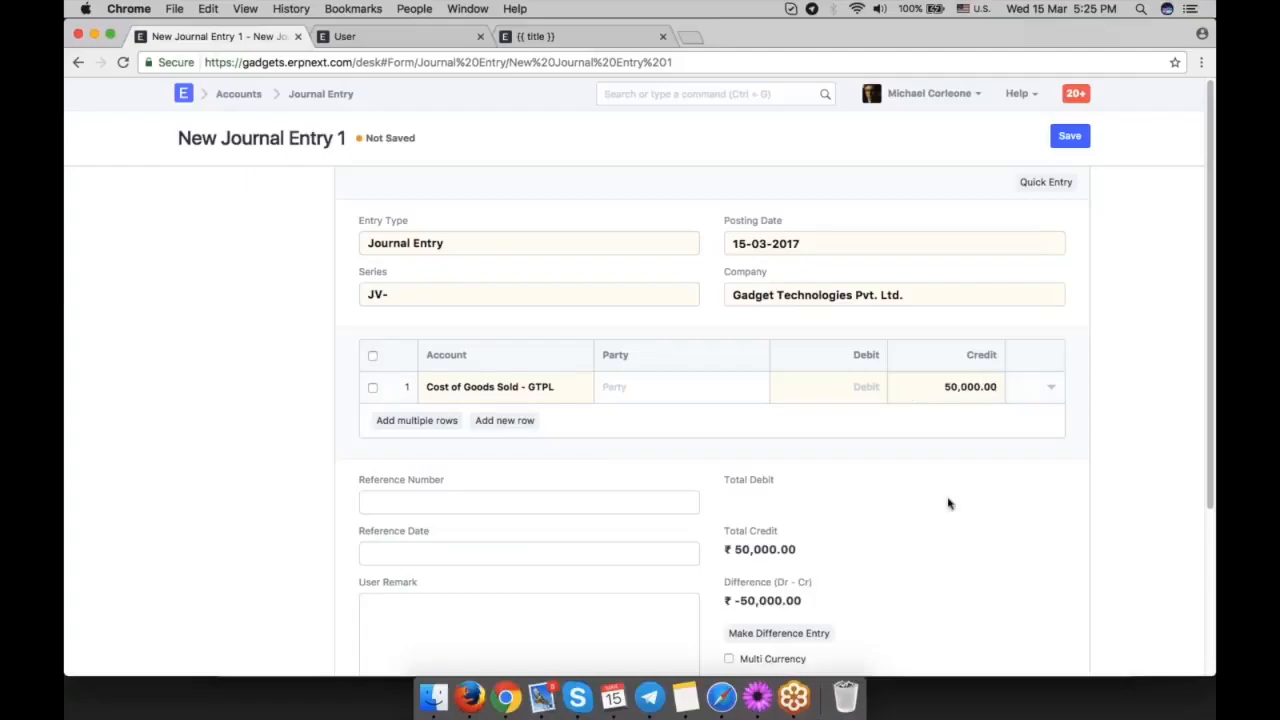
Add a second journal entry row that debits 50,000 to the account Stores - GTPL.
click(505, 420)
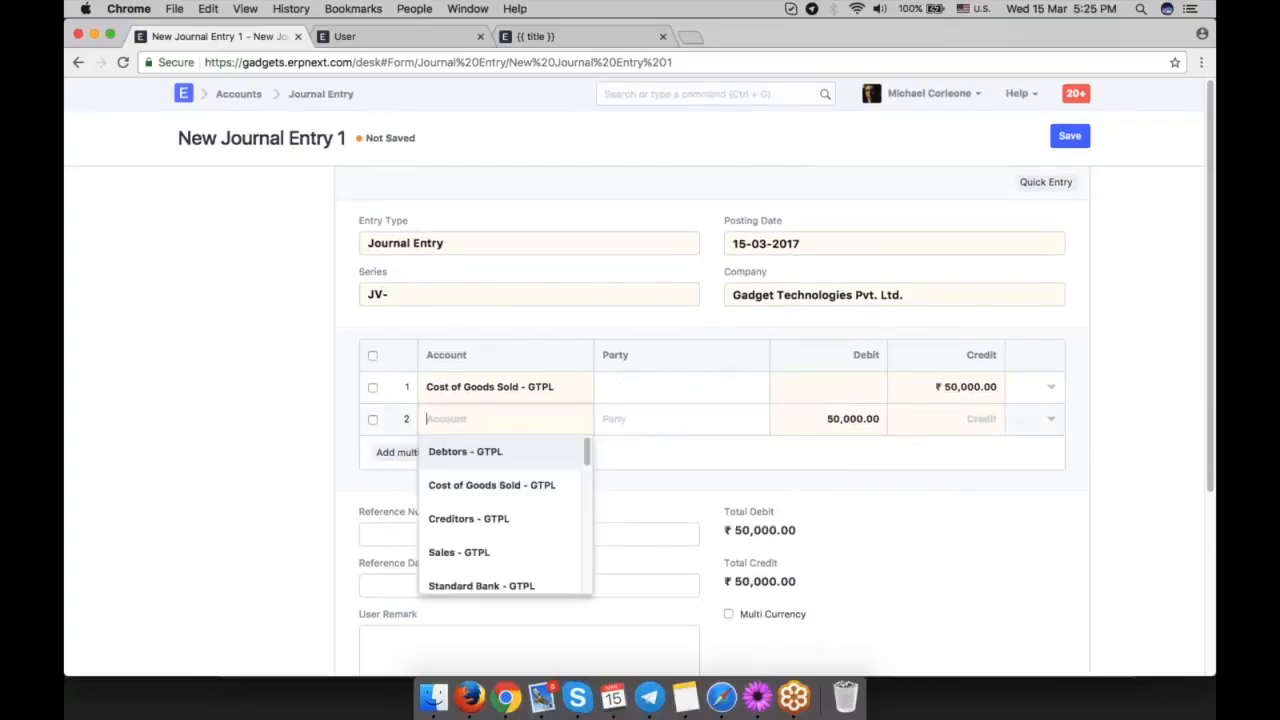
text(c)
key(BackSpace)
text(stock)
key(BackSpace)
key(BackSpace)
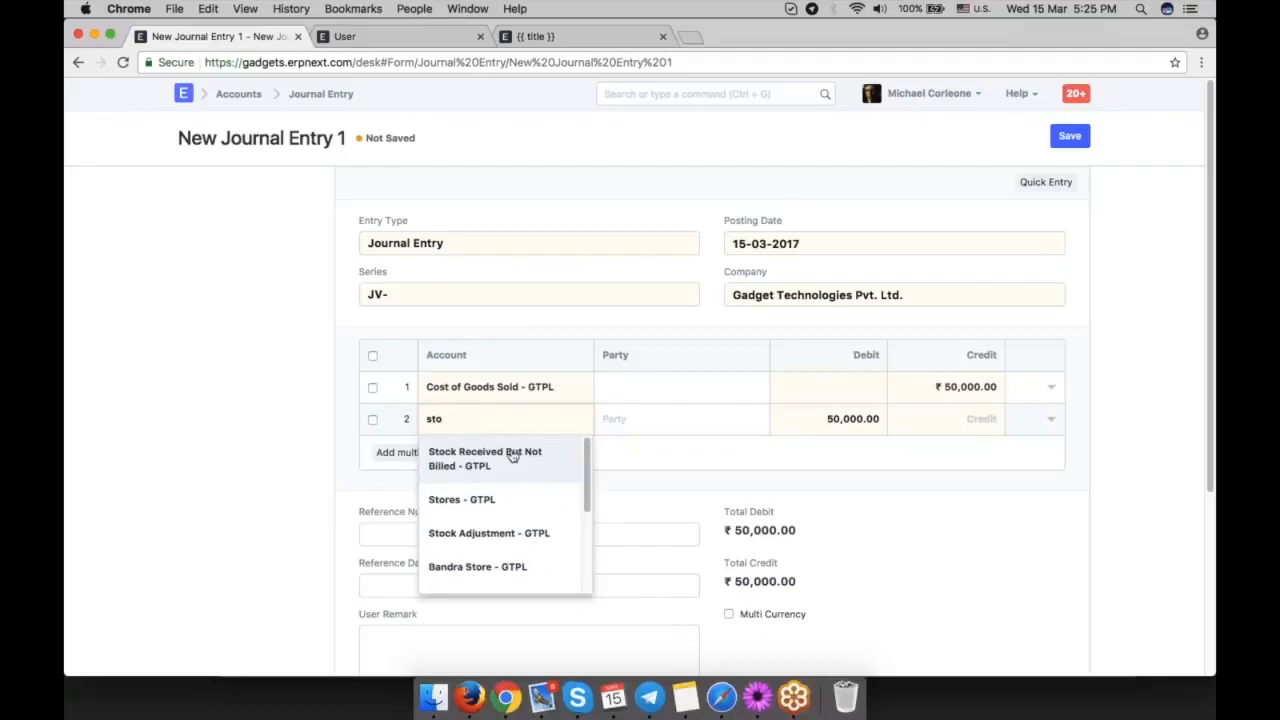
click(509, 499)
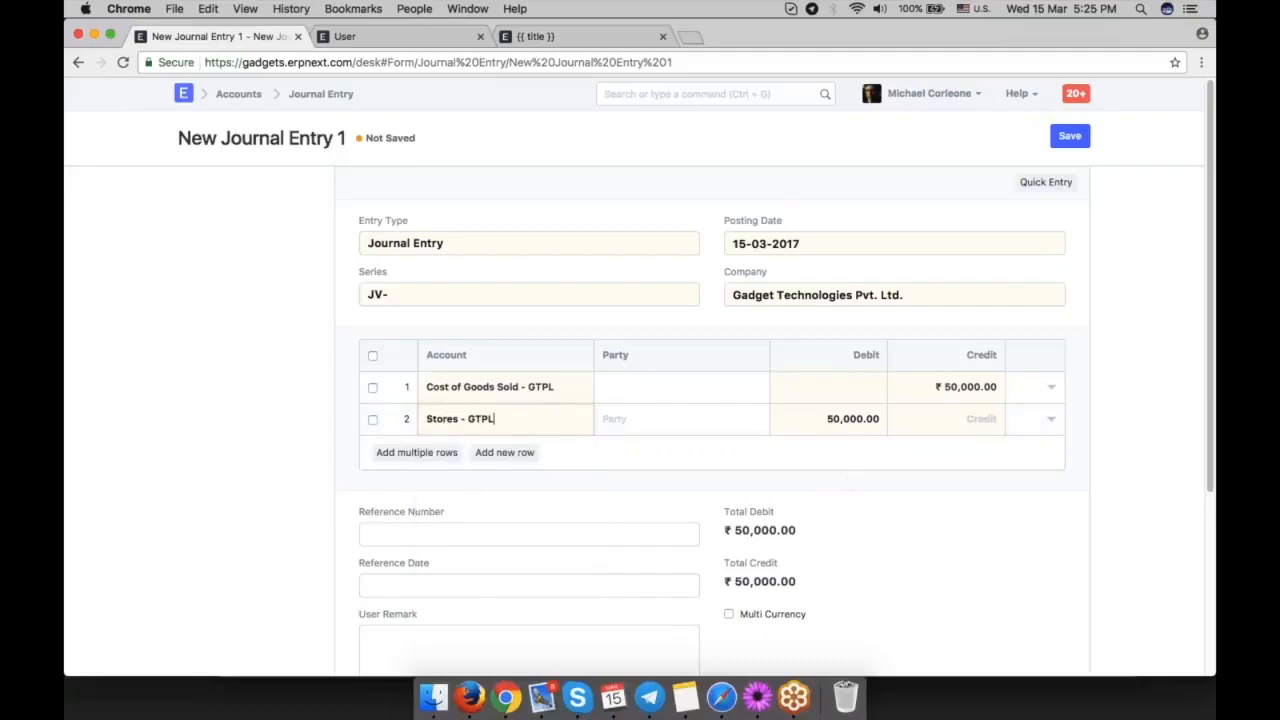
click(845, 421)
key(Tab)
Return to the Morbi Tristique Foundation purchase invoice and review its Motherboard item and related documents.
click(78, 62)
click(78, 62)
scroll(949, 474, down, 6)
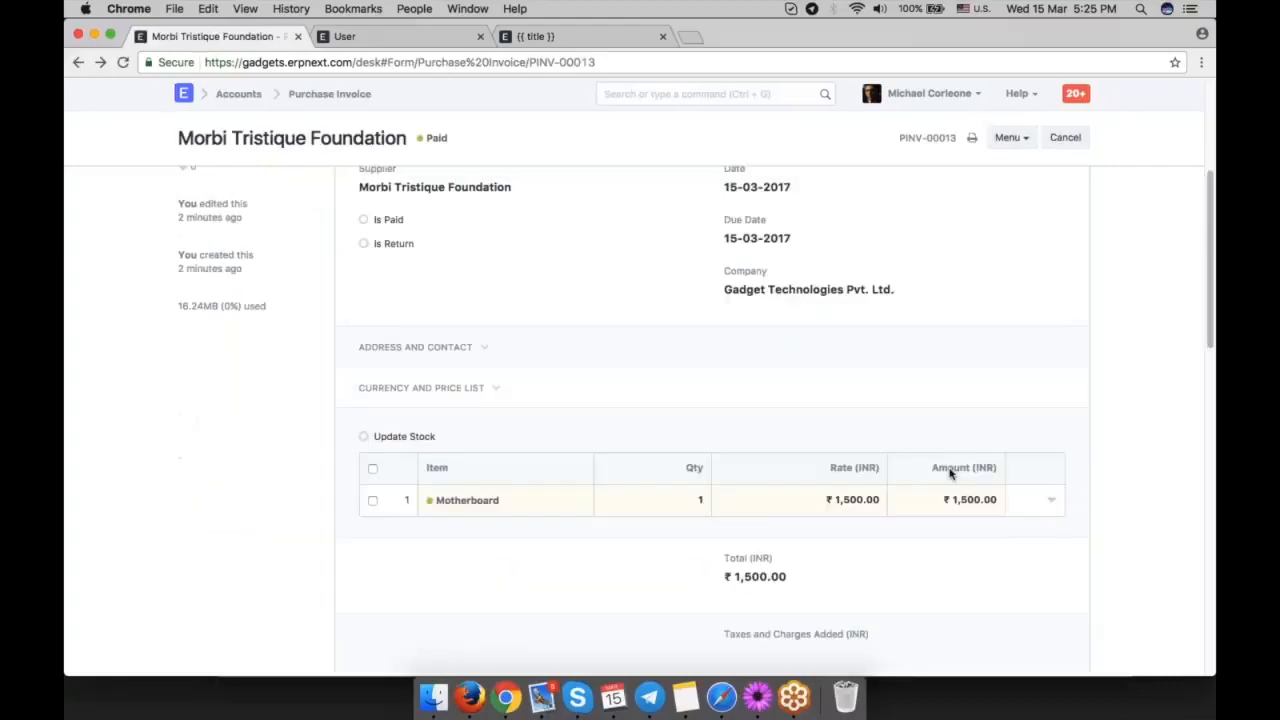
scroll(949, 474, up, 6)
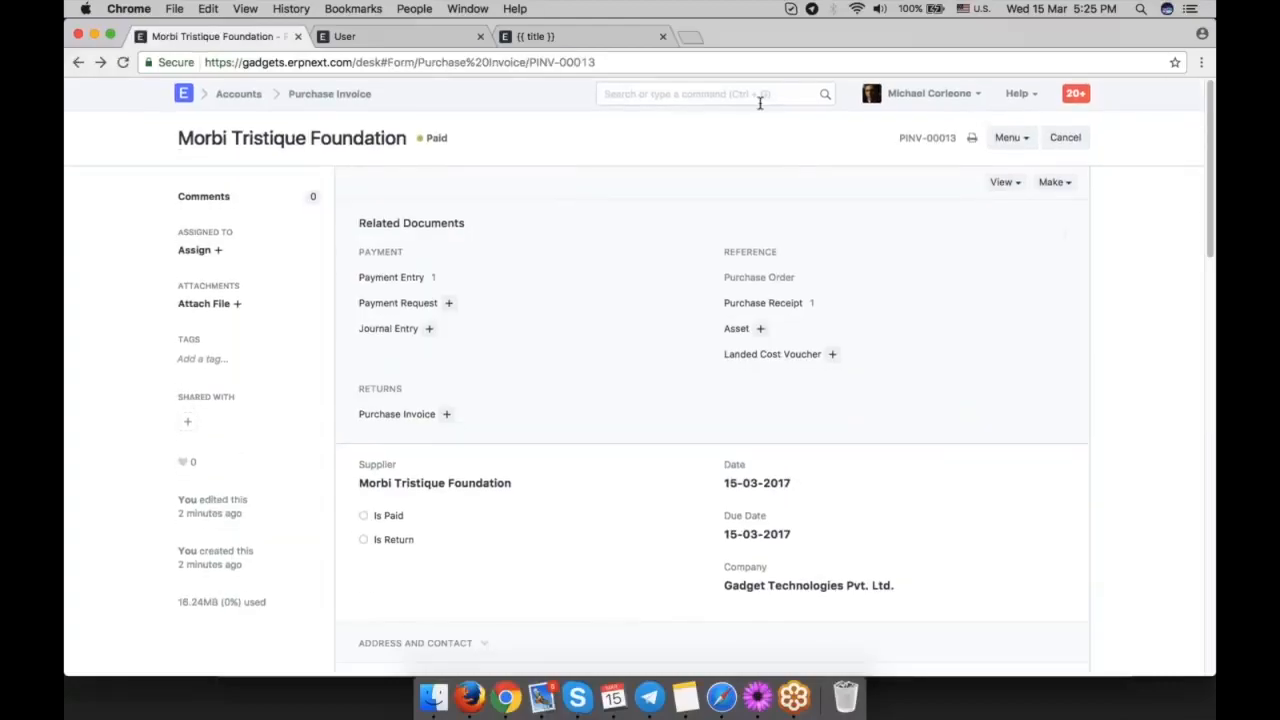
Create a new sales invoice for InMobi Solutions with the payment due date 15-03-2017.
click(760, 97)
text(new sales)
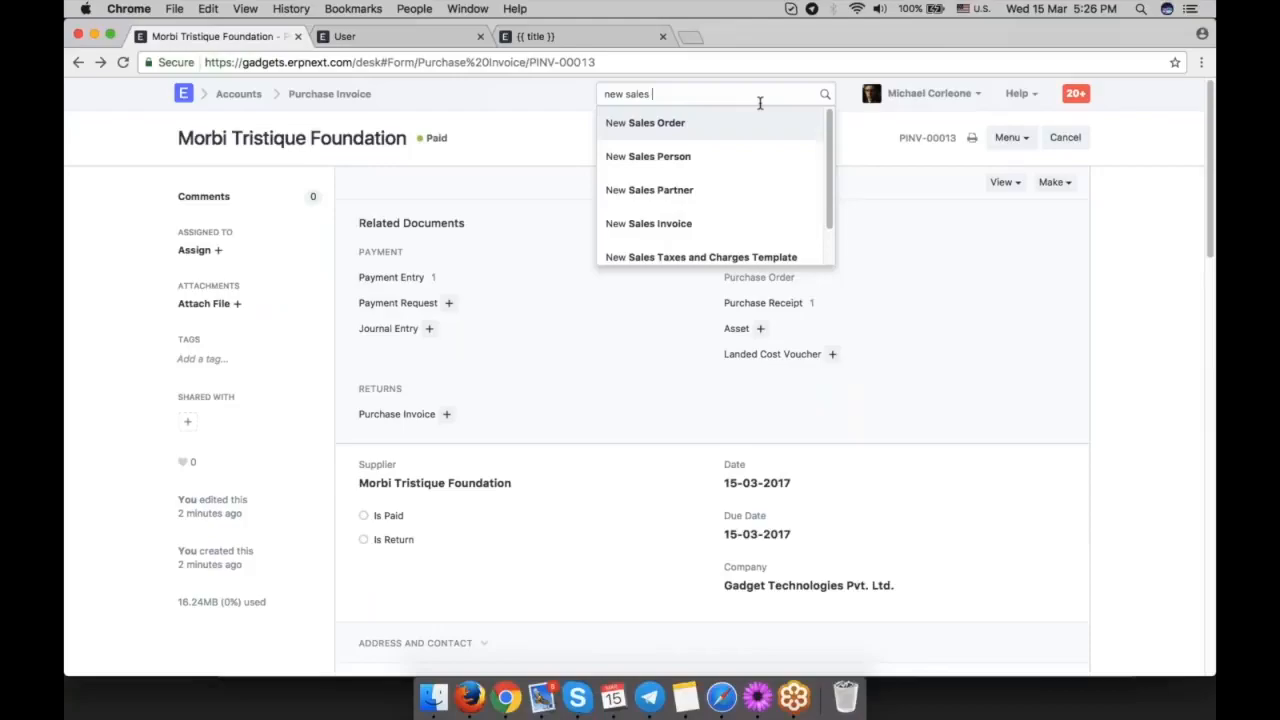
text( in)
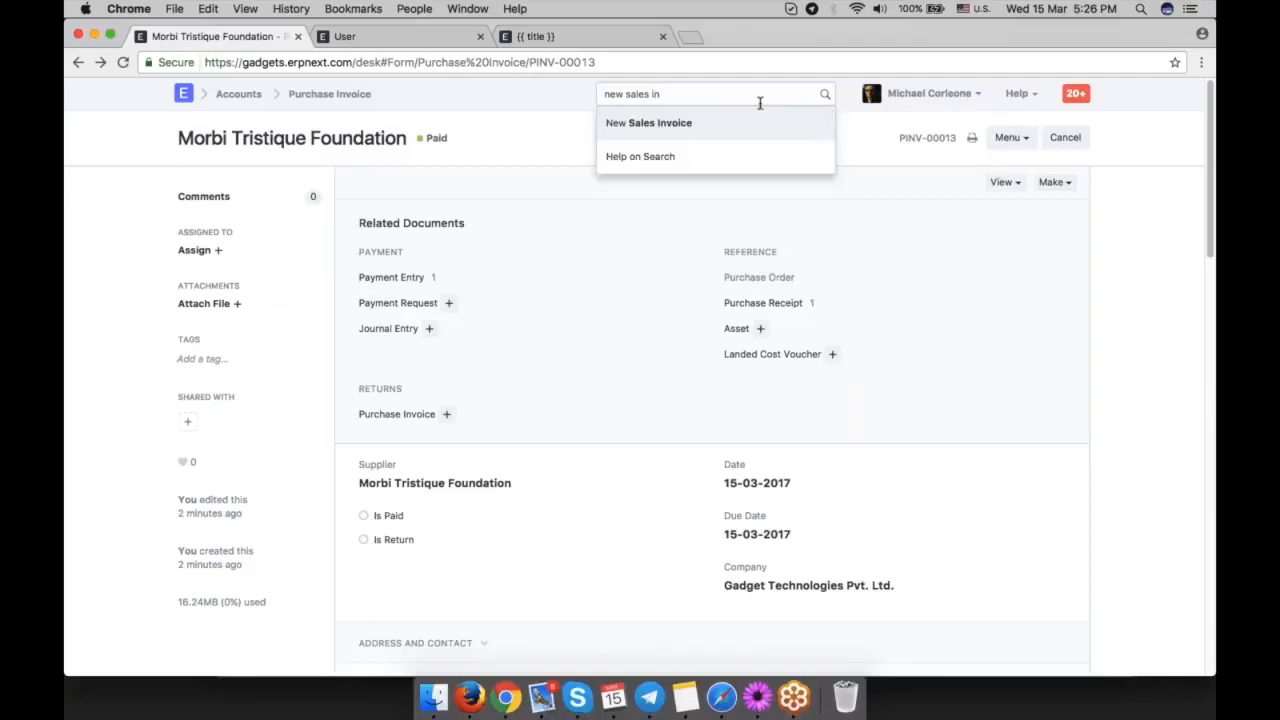
key(Return)
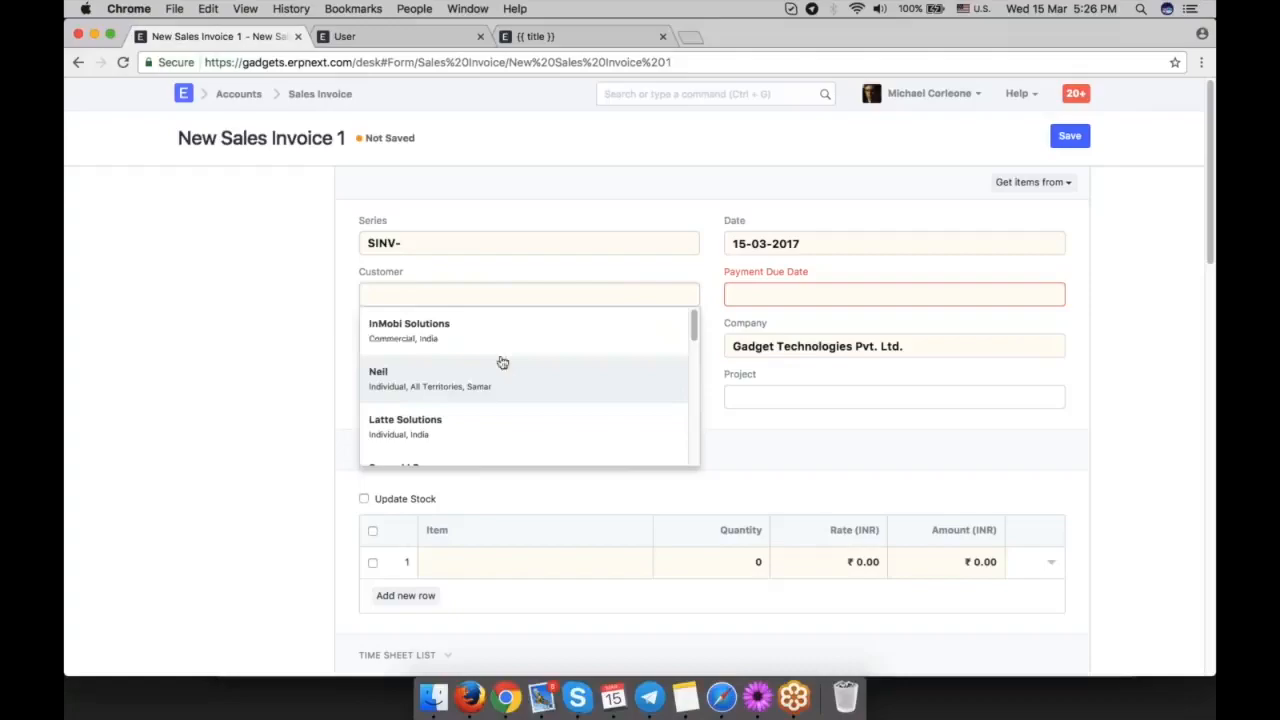
click(558, 344)
click(843, 289)
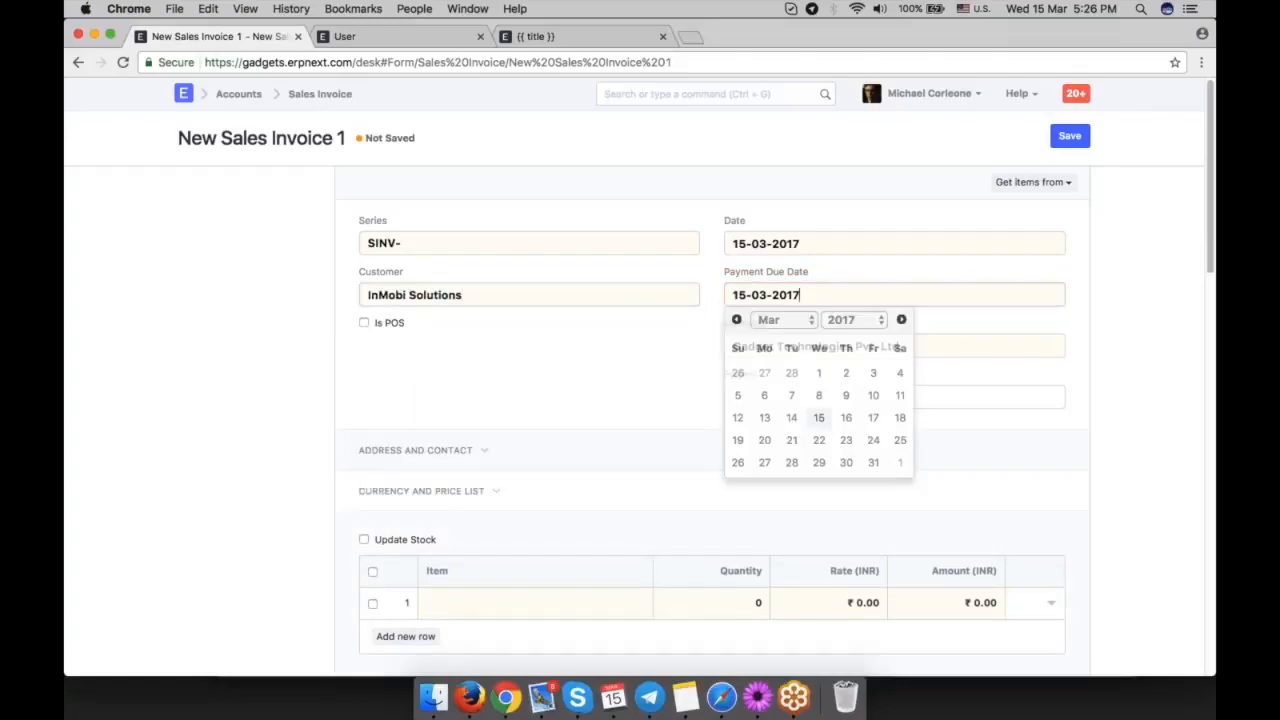
click(1082, 460)
Add Motherboard as the sales invoice item and check the invoice total and GST 18 tax row.
scroll(1082, 460, down, 3)
text(mot)
key(Return)
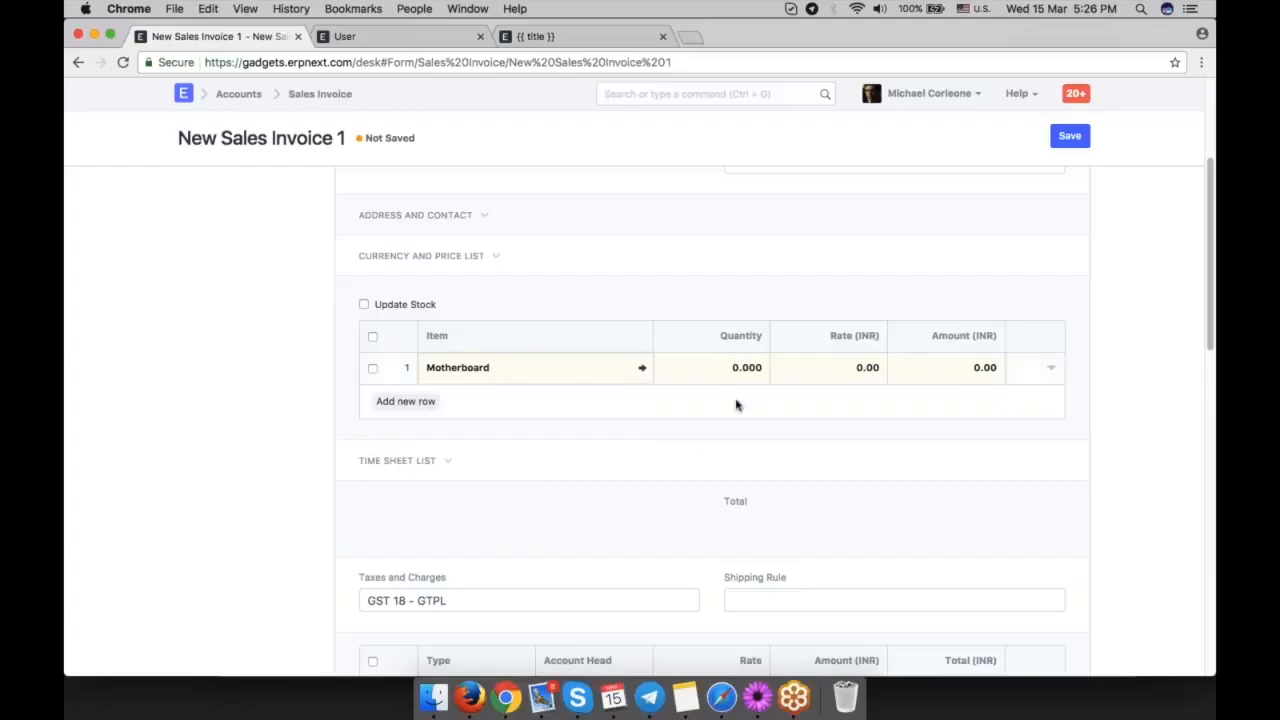
scroll(731, 373, down, 3)
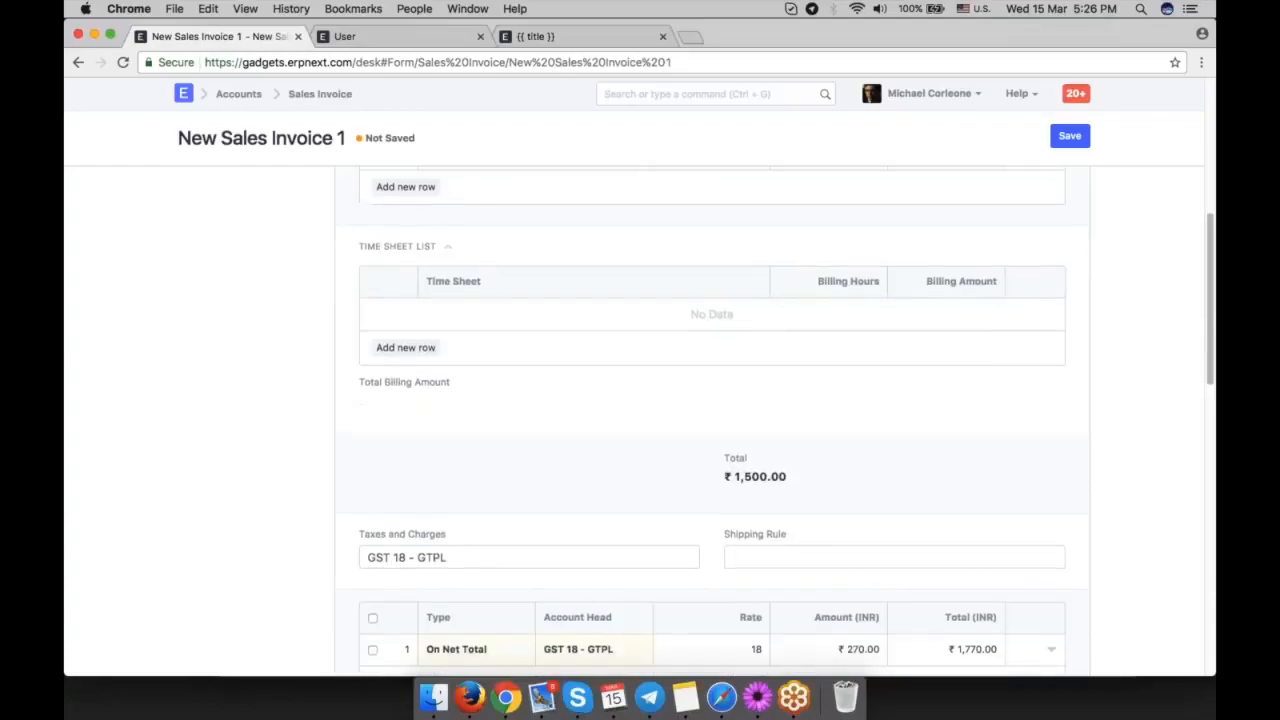
scroll(1063, 300, up, 10)
Try to save the sales invoice, change its series to SINV-RET-, and save it.
click(1066, 140)
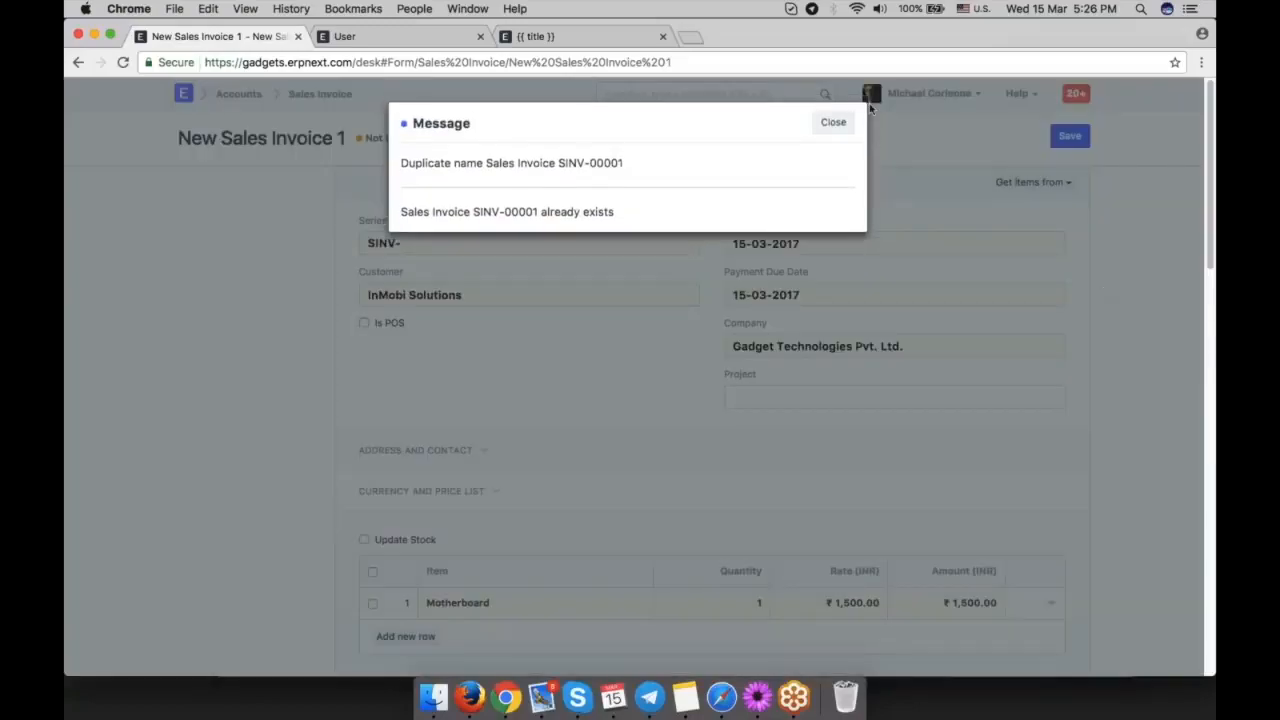
click(822, 122)
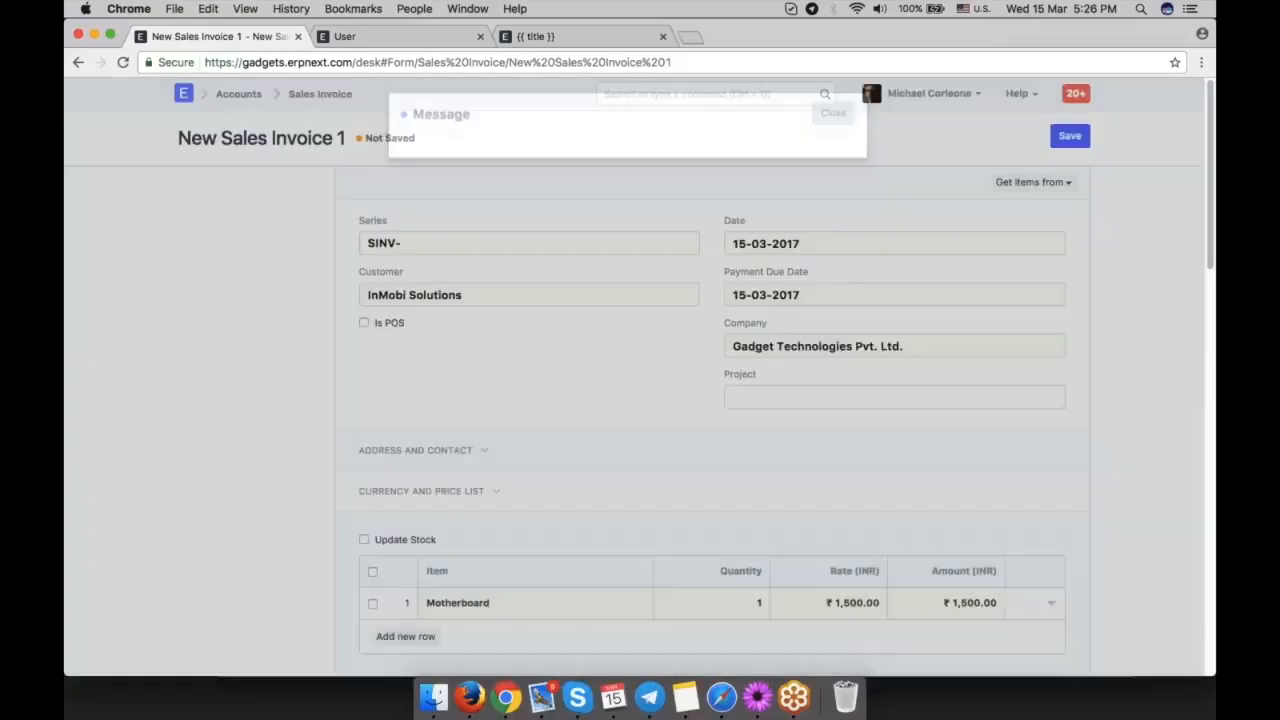
click(503, 245)
key(Return)
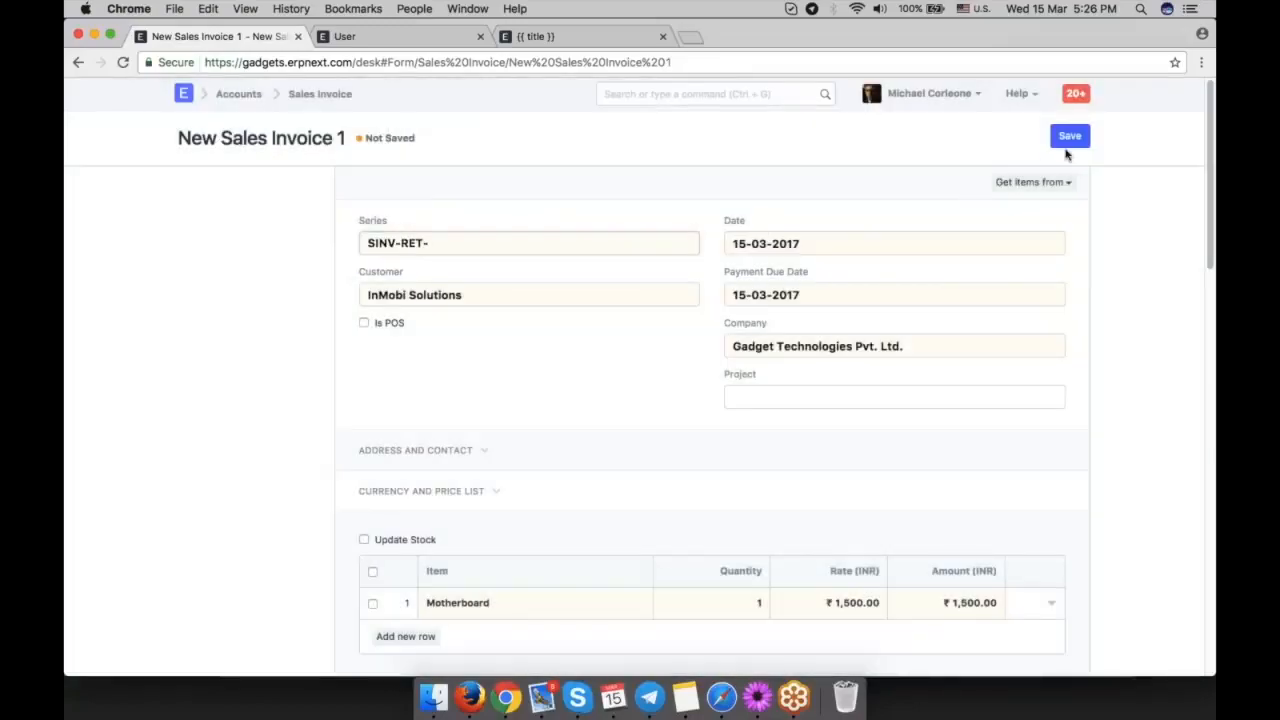
click(1068, 140)
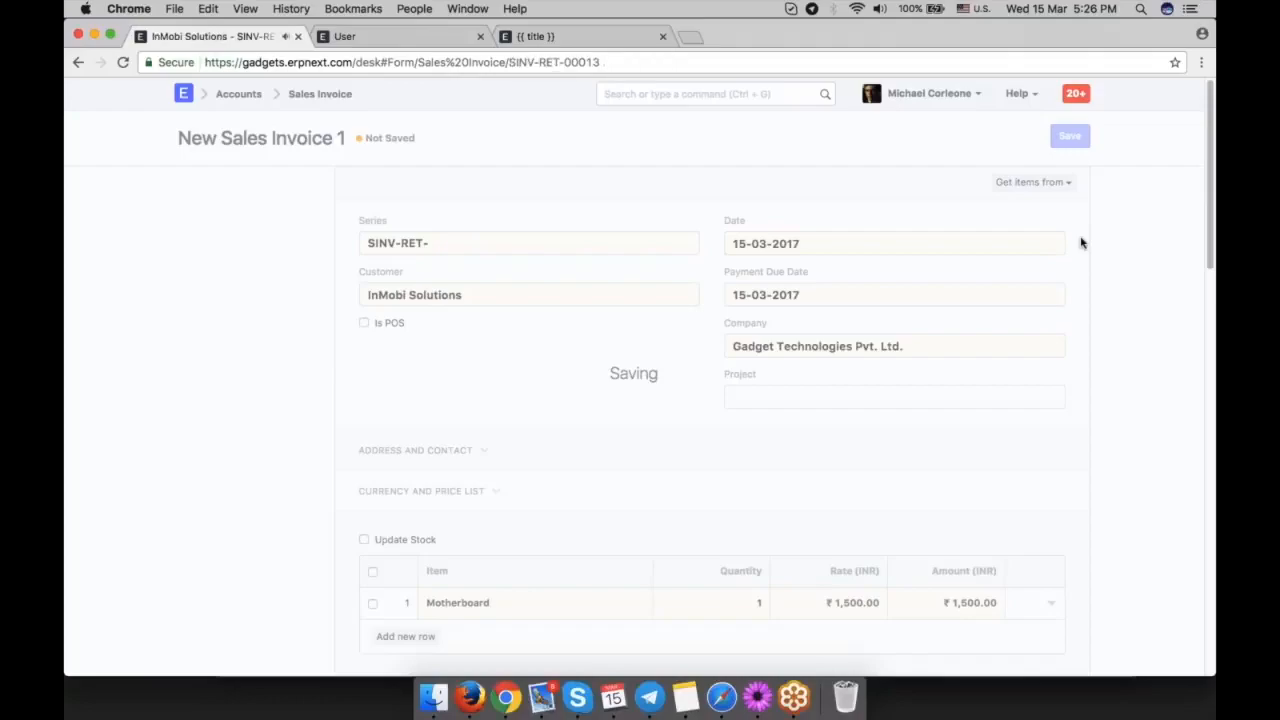
Review and submit the sales invoice, and open its accounting ledger.
scroll(937, 317, down, 10)
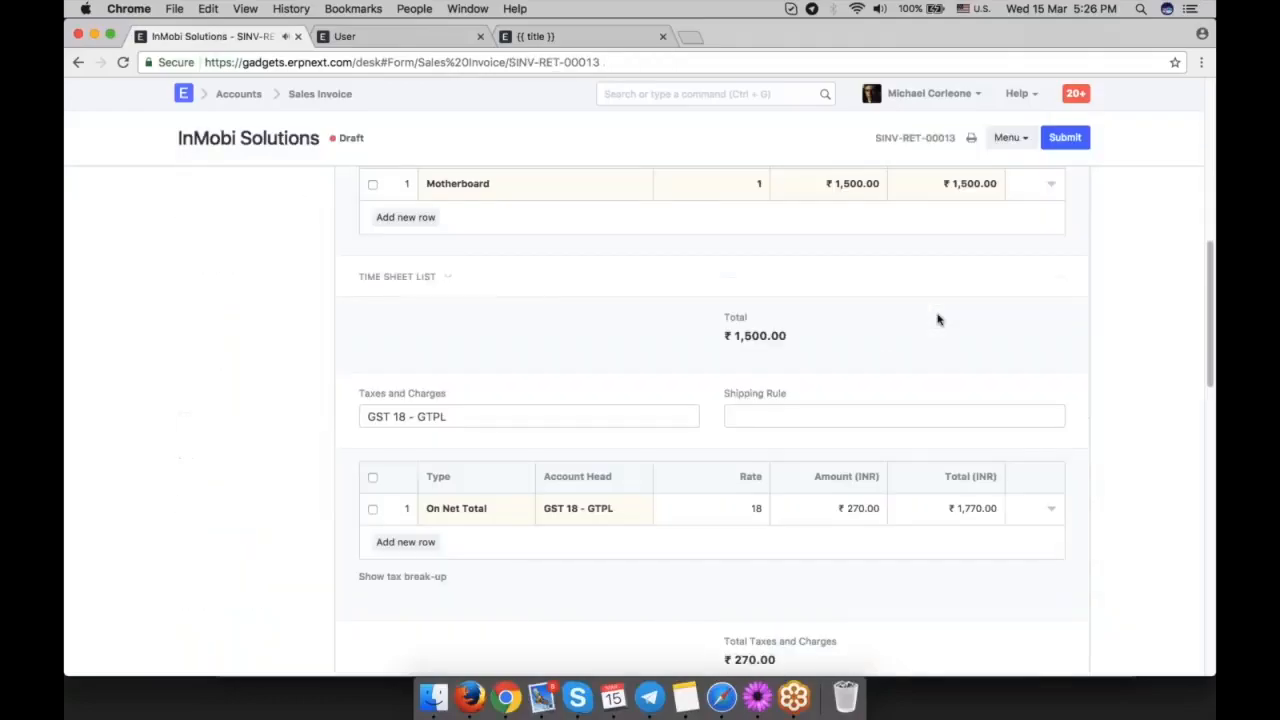
scroll(775, 400, up, 10)
click(1065, 138)
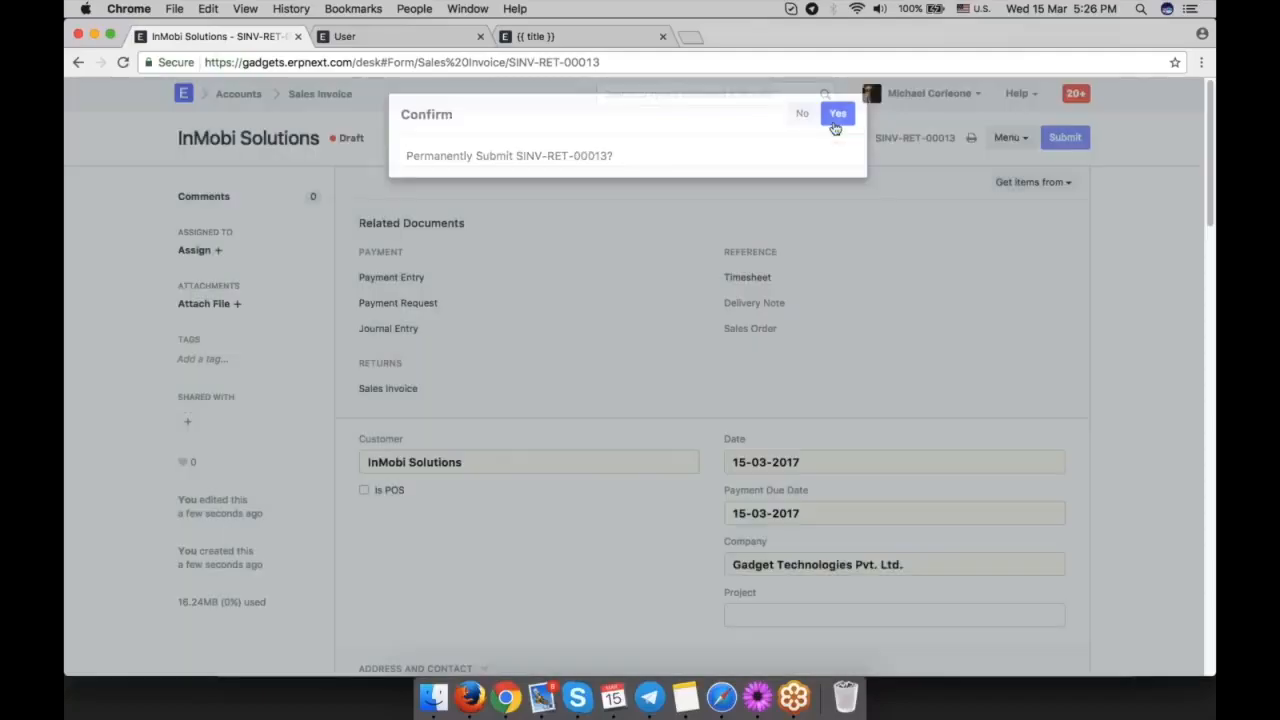
click(837, 123)
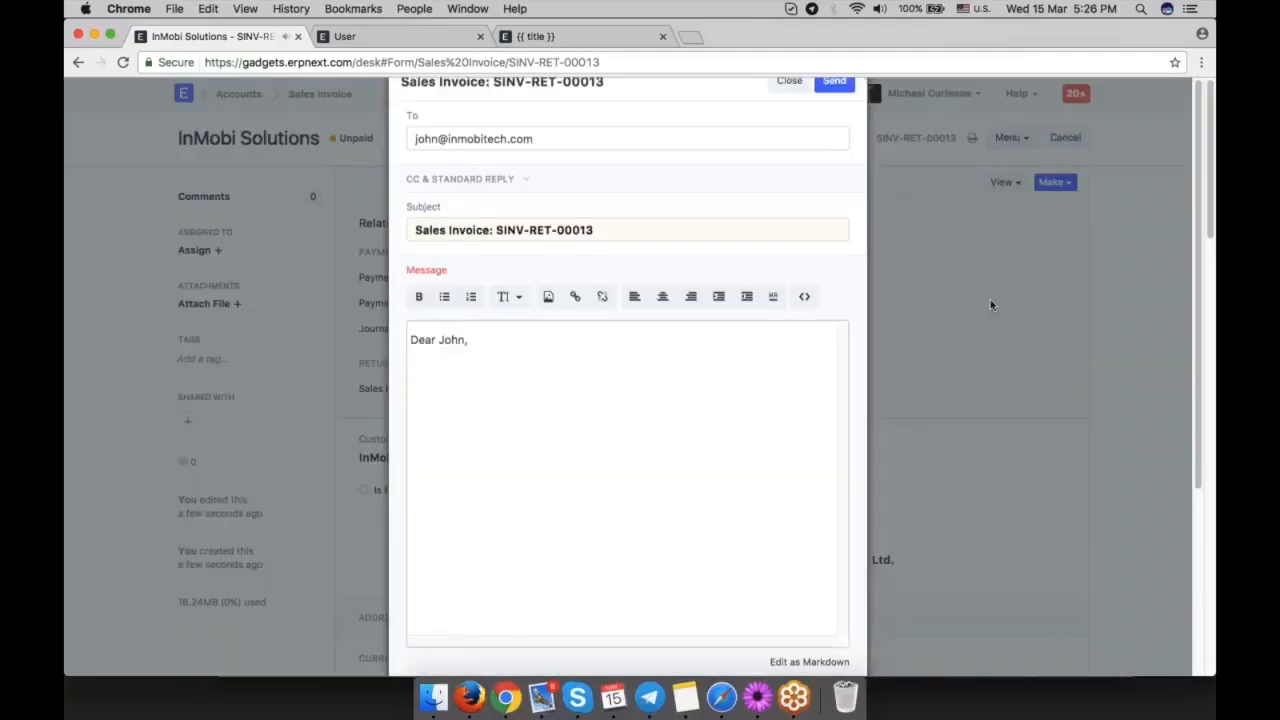
click(789, 123)
click(1003, 182)
click(920, 212)
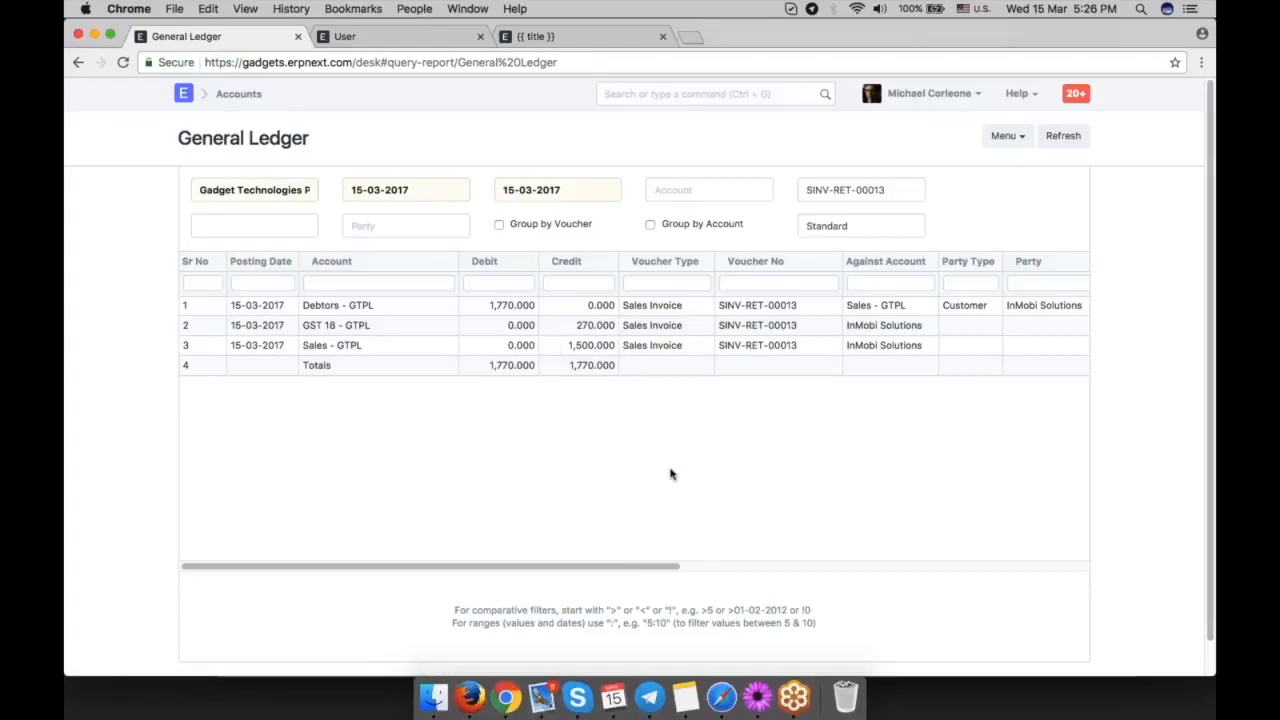
Return to the sales invoice and make a payment entry from it.
click(78, 62)
click(1057, 184)
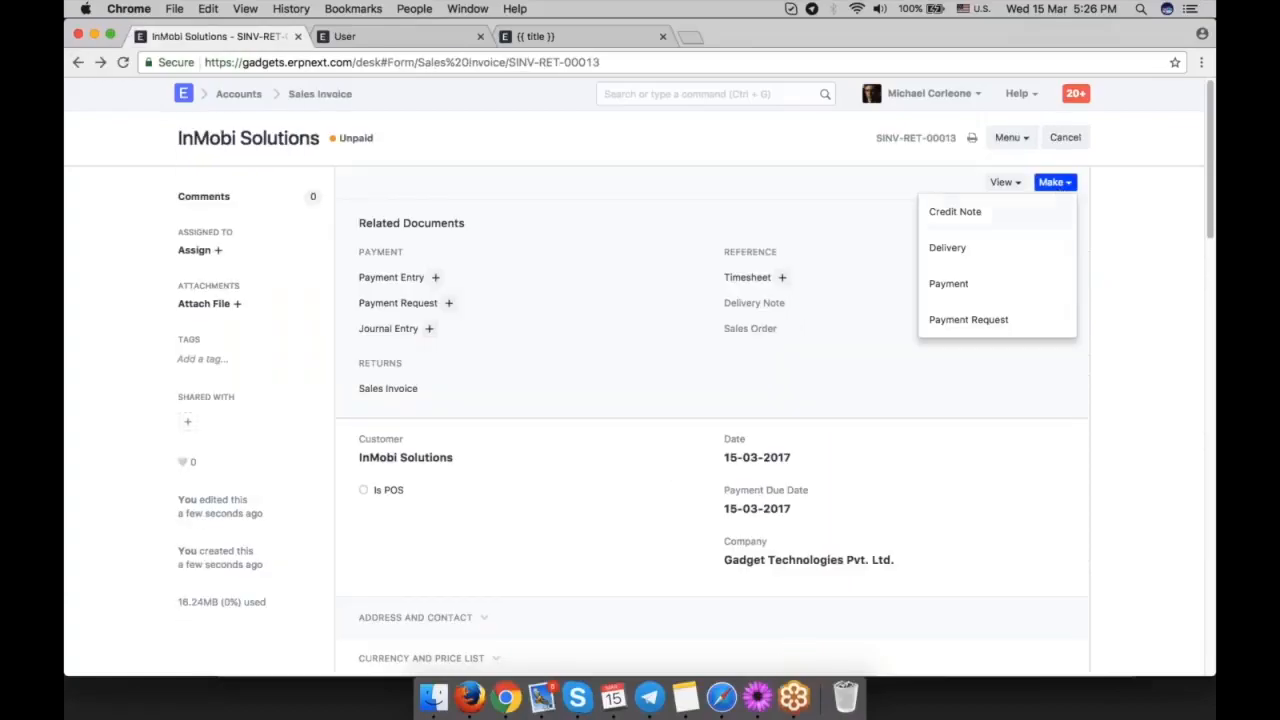
click(1000, 283)
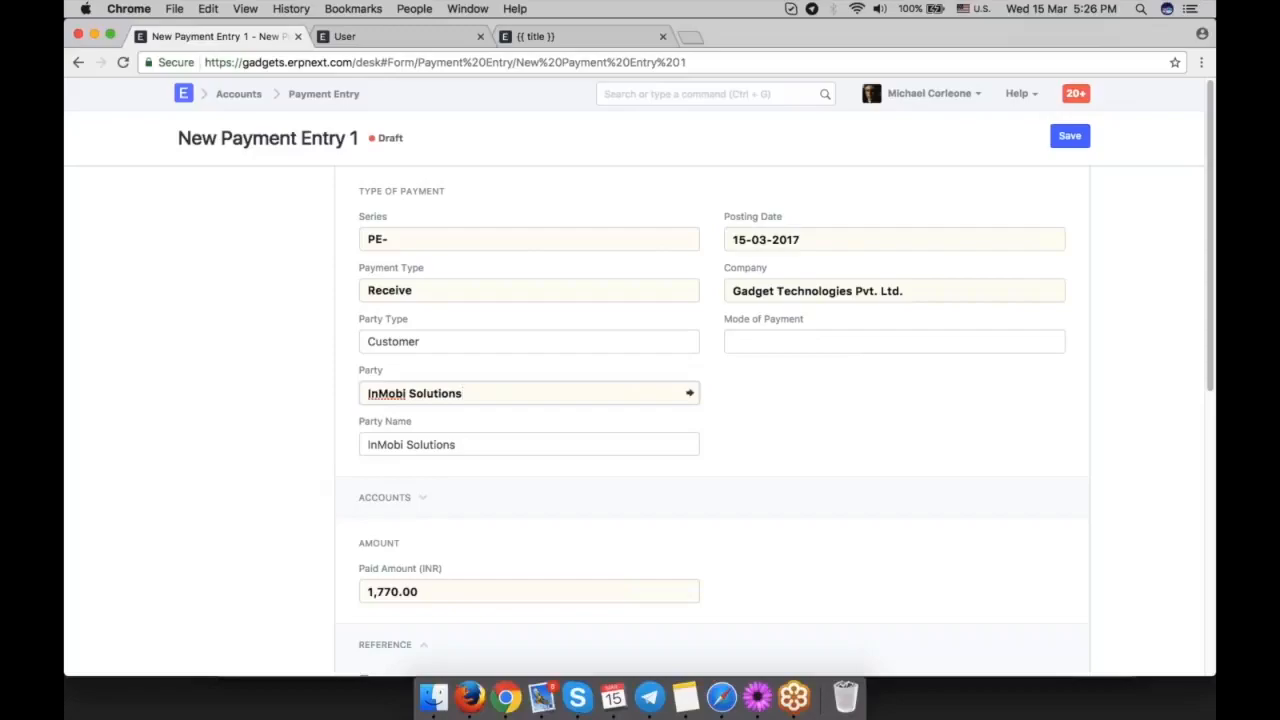
Review the payment entry's invoice allocation and set the paid amount to 1,500.
scroll(720, 420, down, 5)
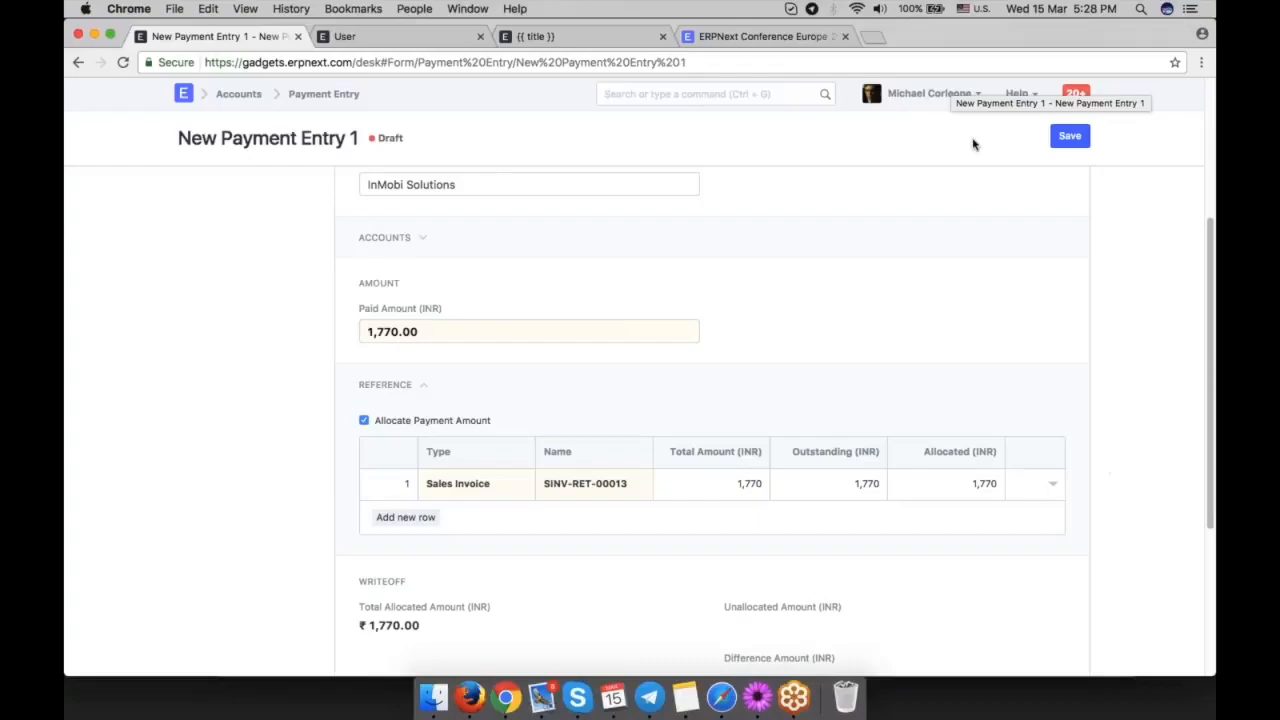
scroll(874, 420, down, 3)
scroll(874, 420, up, 5)
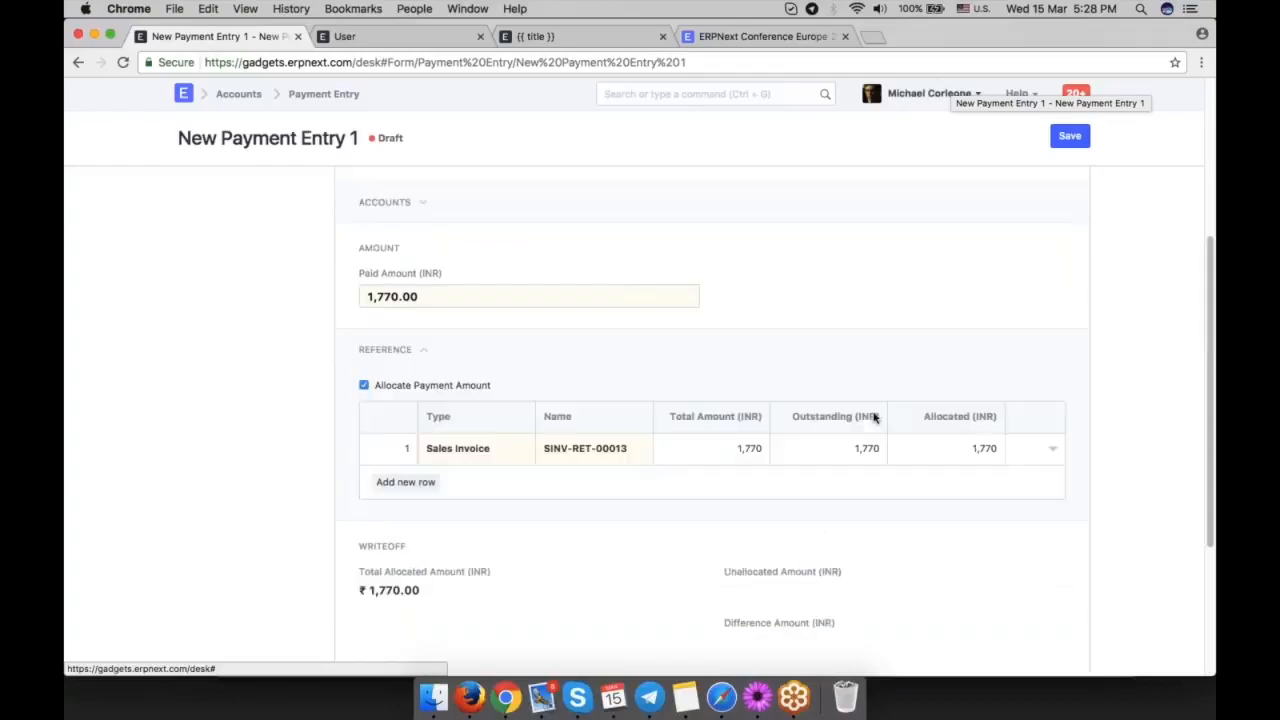
click(1196, 80)
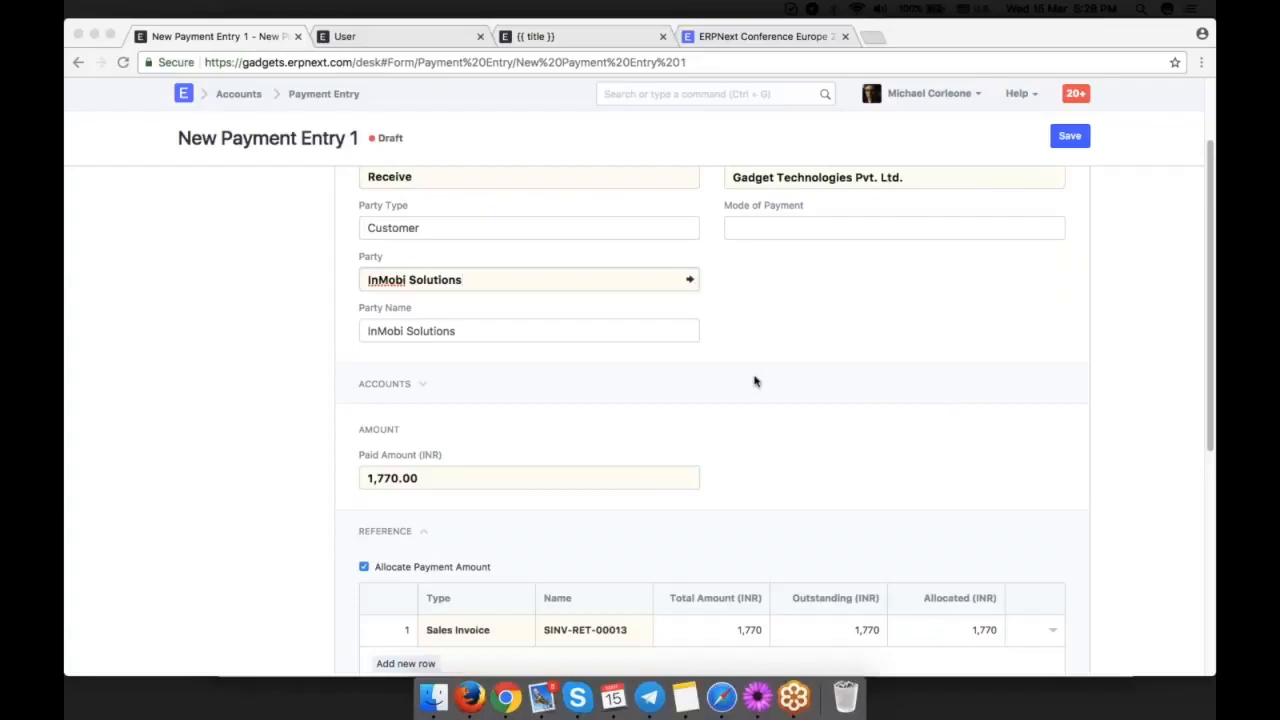
scroll(758, 380, up, 1)
scroll(758, 380, up, 2)
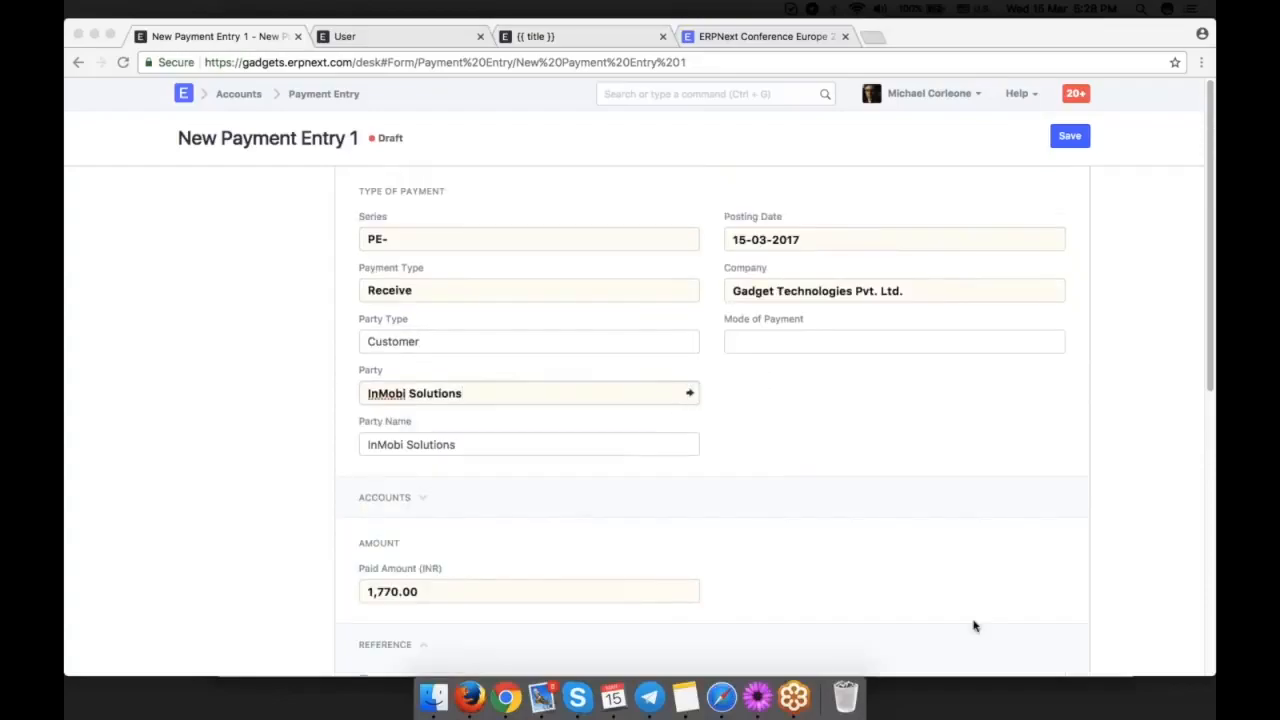
scroll(971, 623, down, 5)
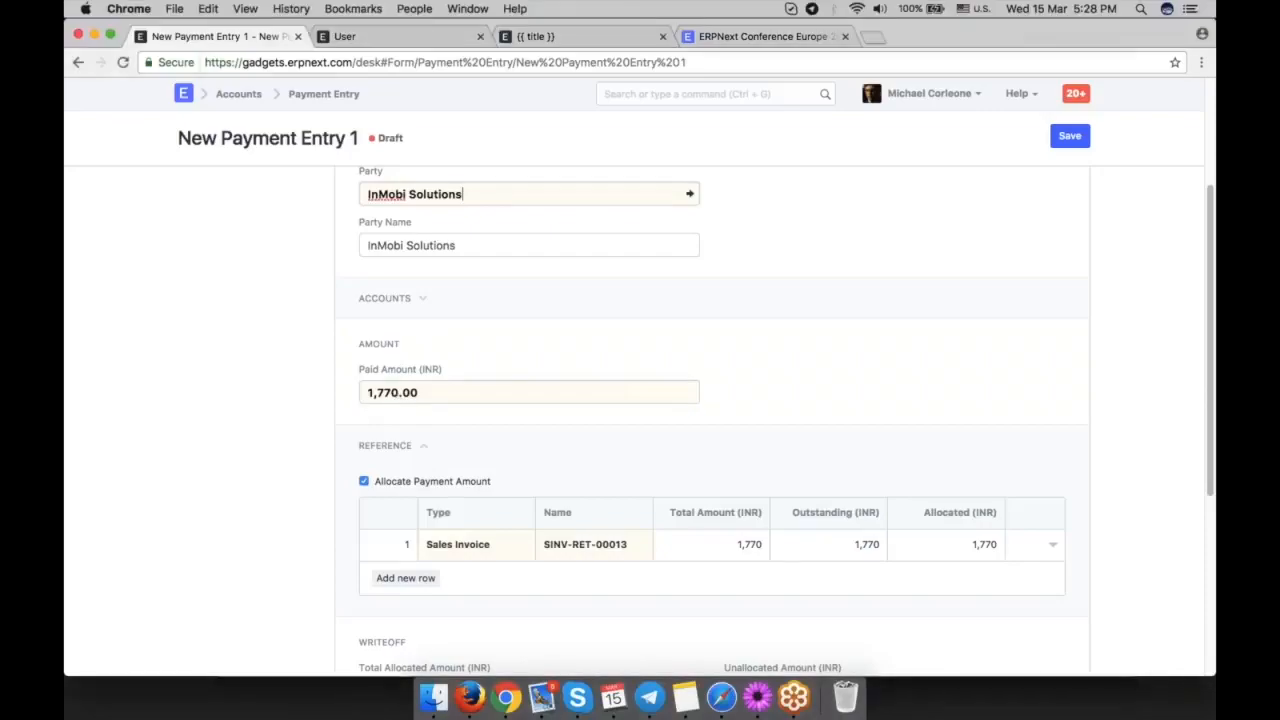
click(397, 395)
text(1500)
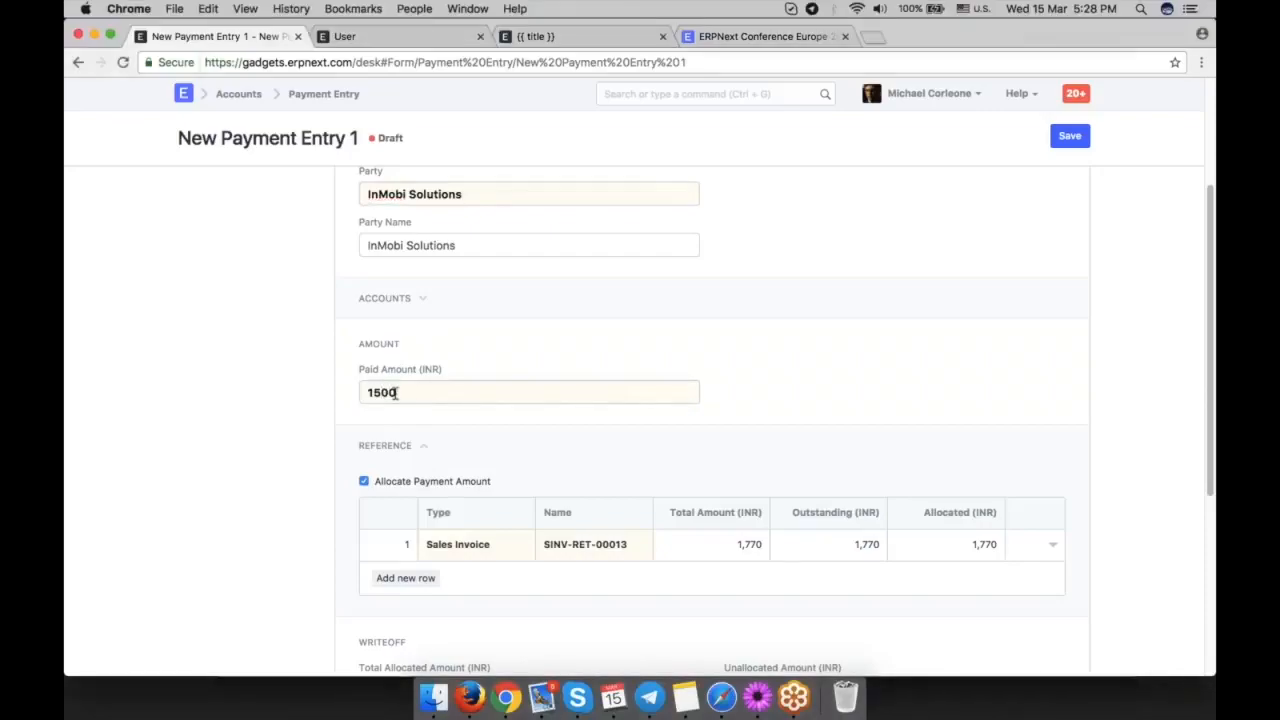
click(856, 388)
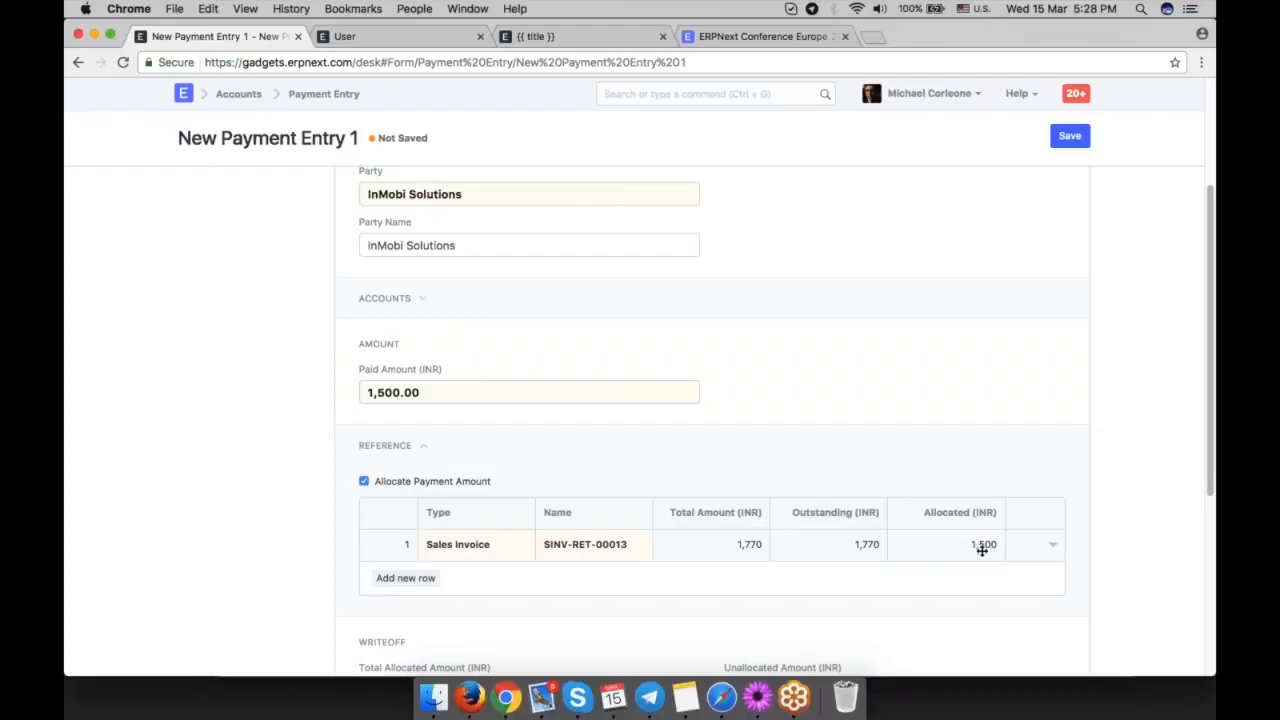
Set the payment entry's cheque/reference number to 12345 and its reference date to 15-03-2017, and save it.
scroll(977, 543, down, 3)
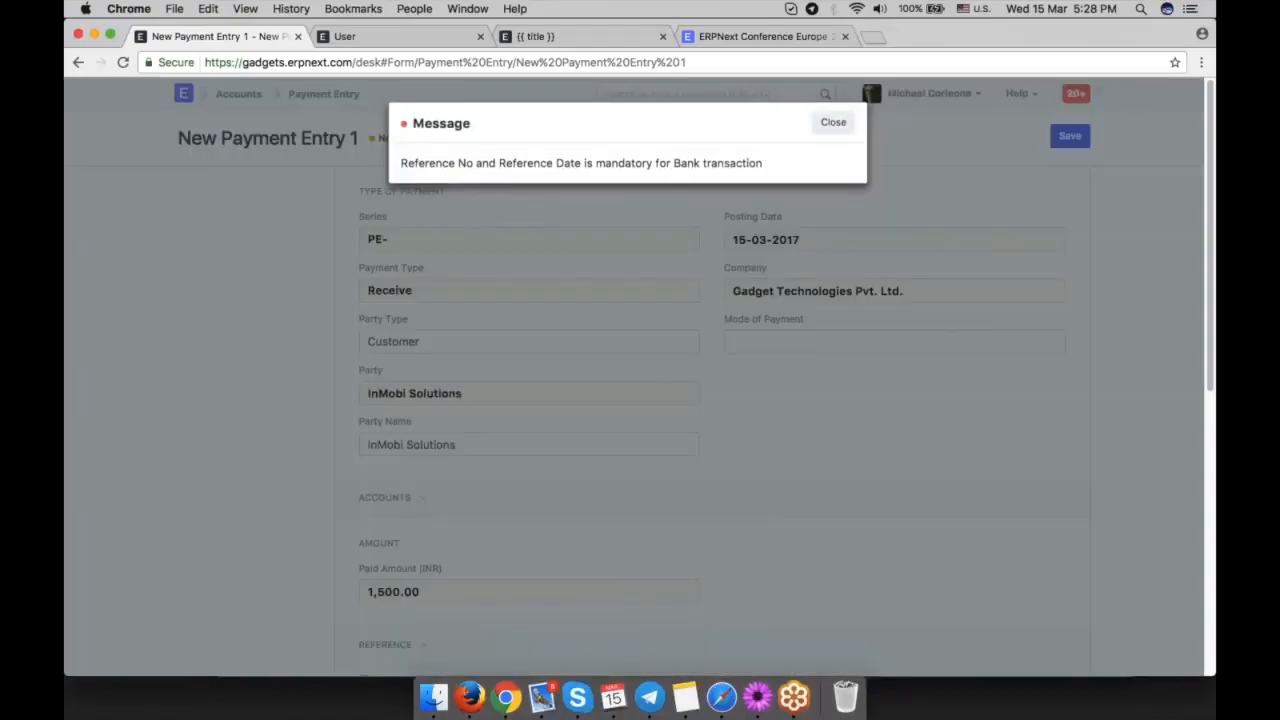
click(833, 122)
text(12345)
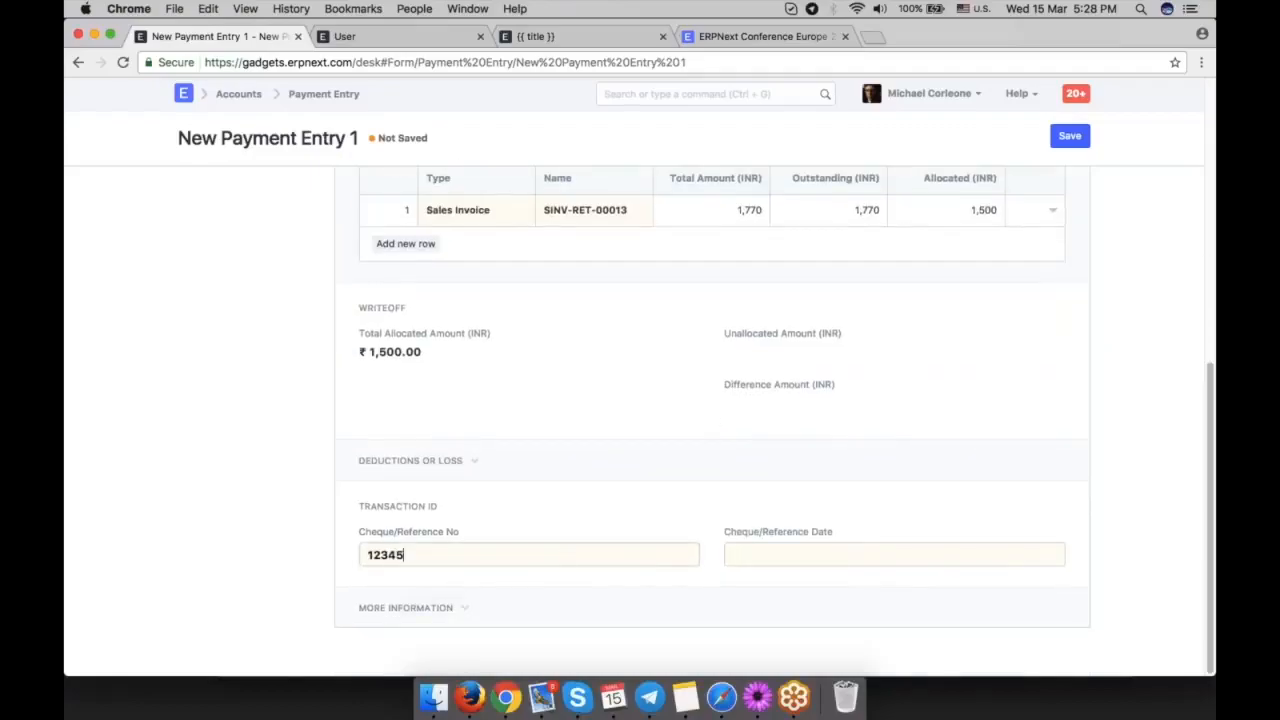
click(861, 562)
click(819, 482)
key(super+s)
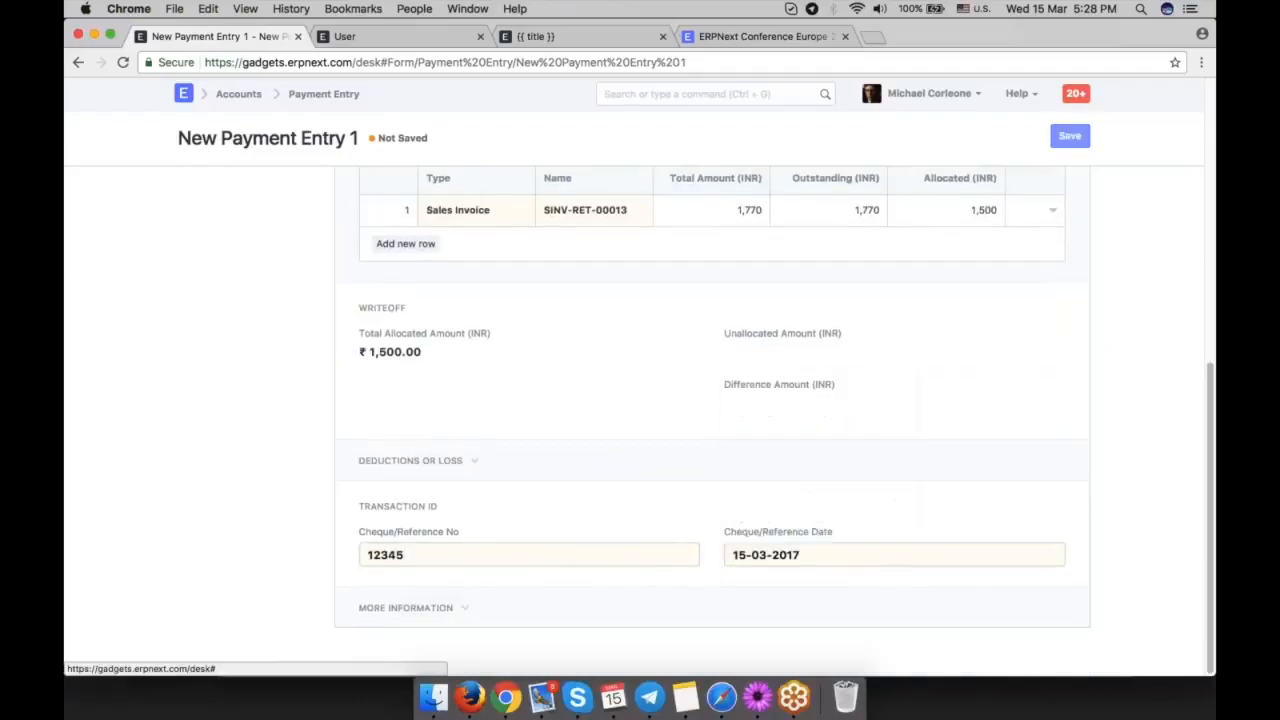
Submit the payment entry and review its paid amount and invoice allocation.
click(1065, 137)
click(838, 120)
scroll(390, 370, down, 3)
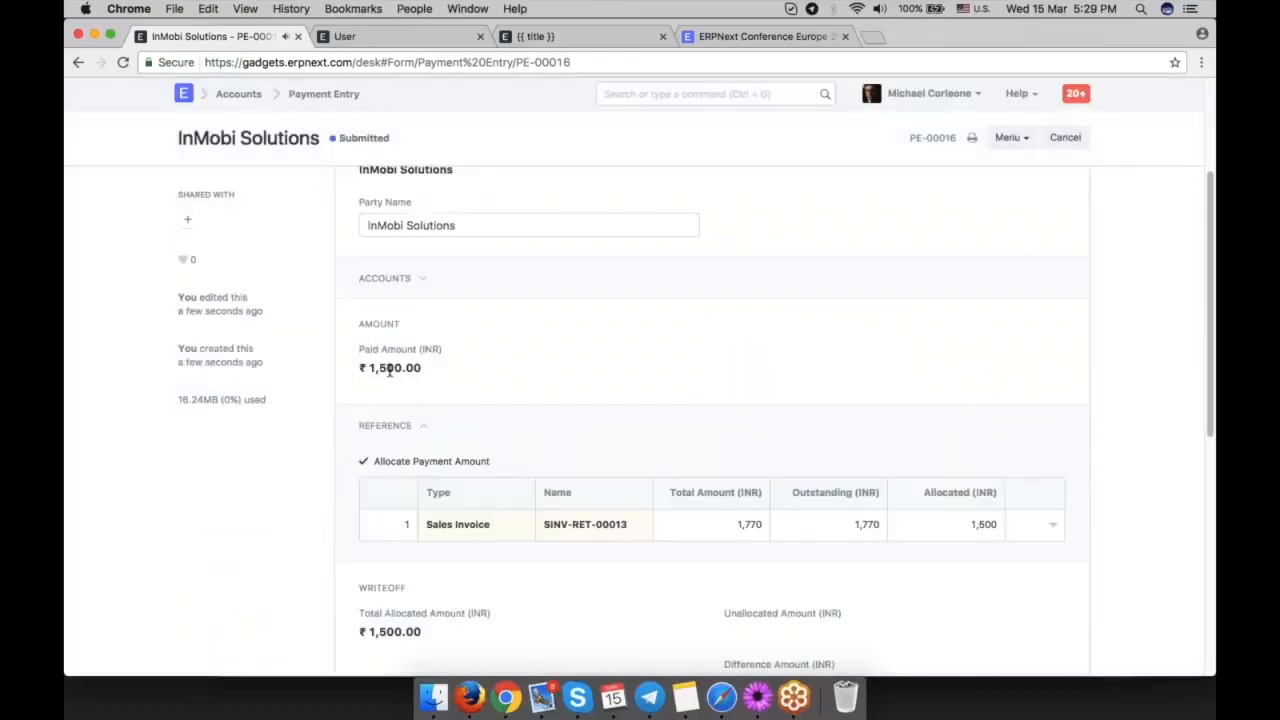
scroll(580, 423, up, 3)
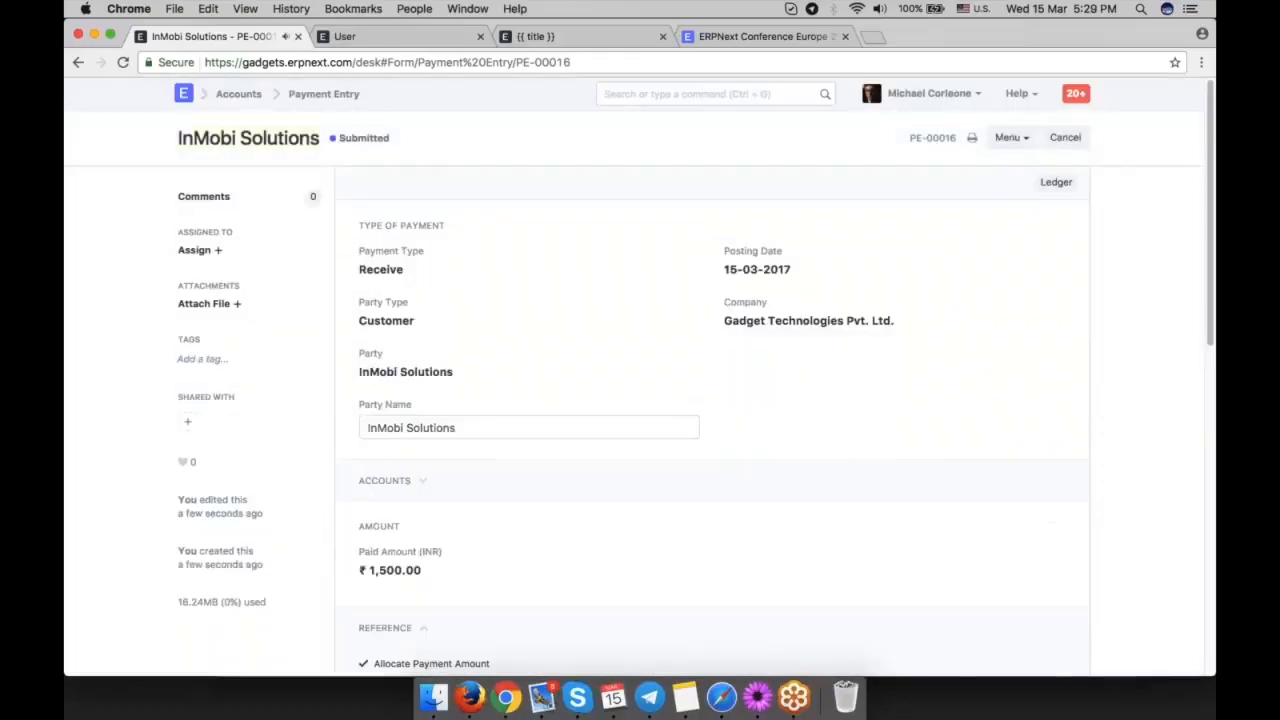
Return to the sales invoice and check its outstanding amount against the grand total.
click(79, 63)
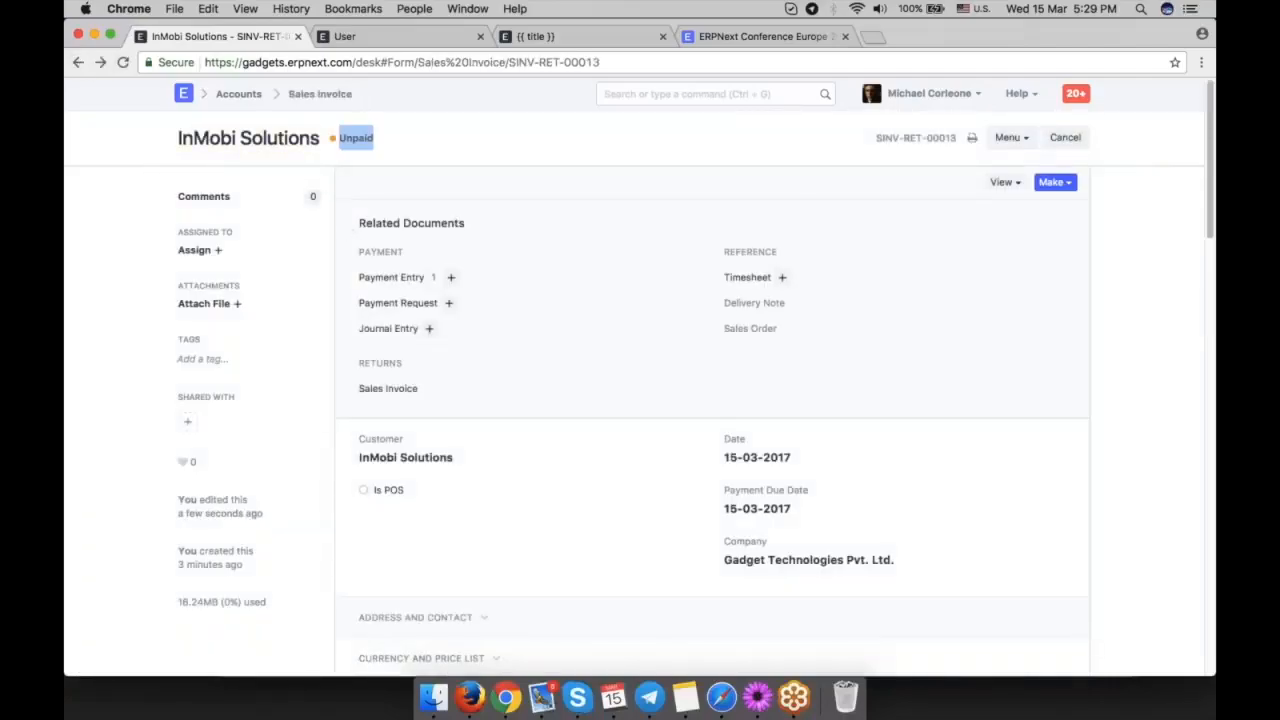
scroll(623, 414, down, 5)
scroll(712, 420, down, 10)
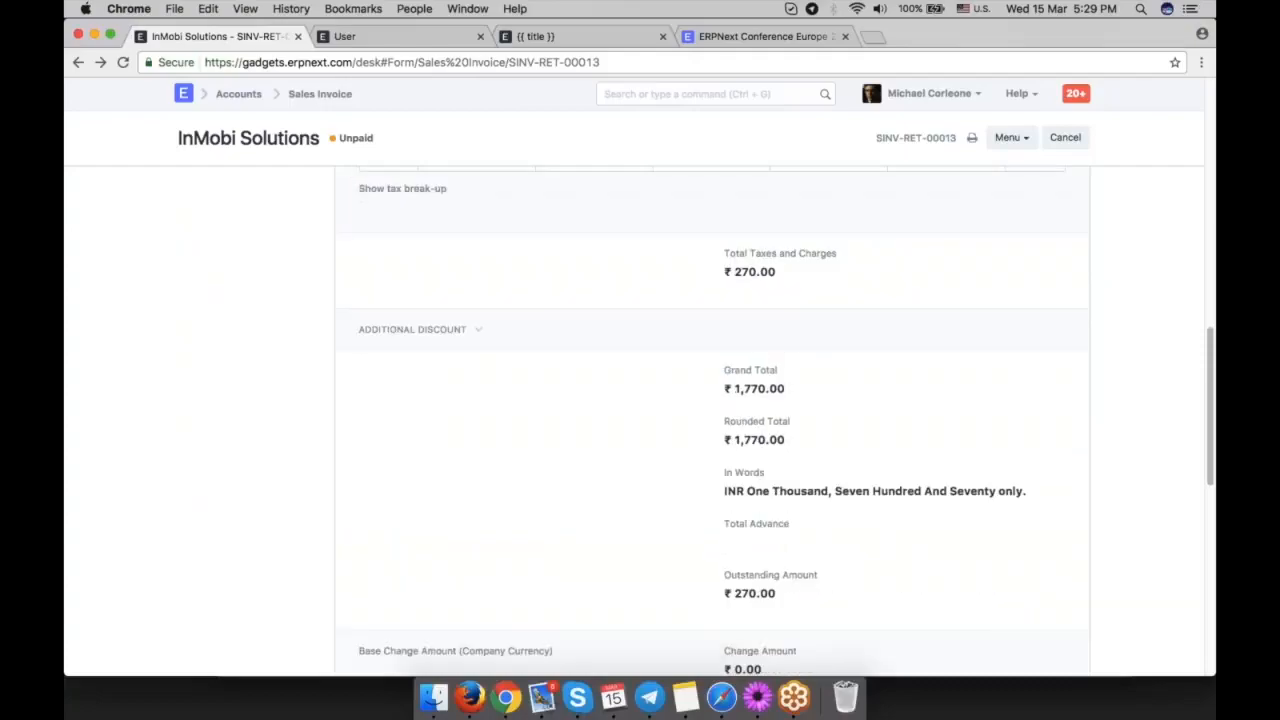
scroll(776, 466, down, 1)
drag(778, 462, 733, 460)
click(838, 473)
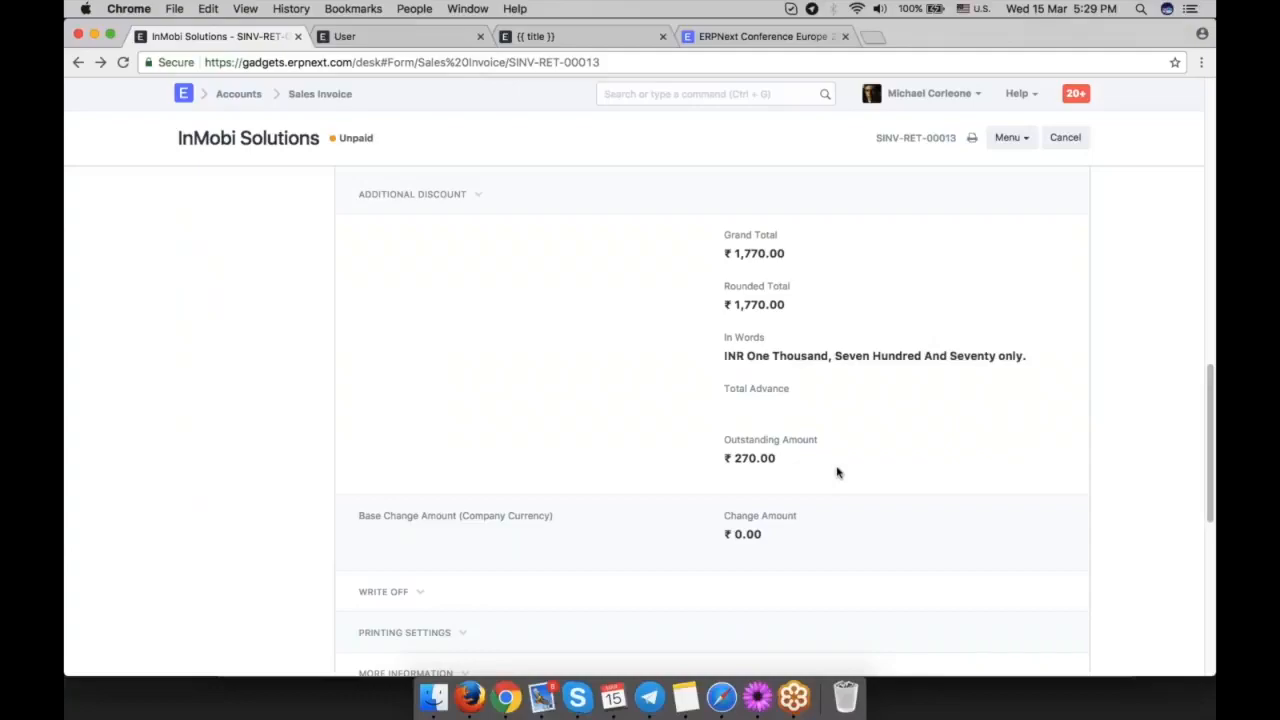
scroll(838, 473, up, 1)
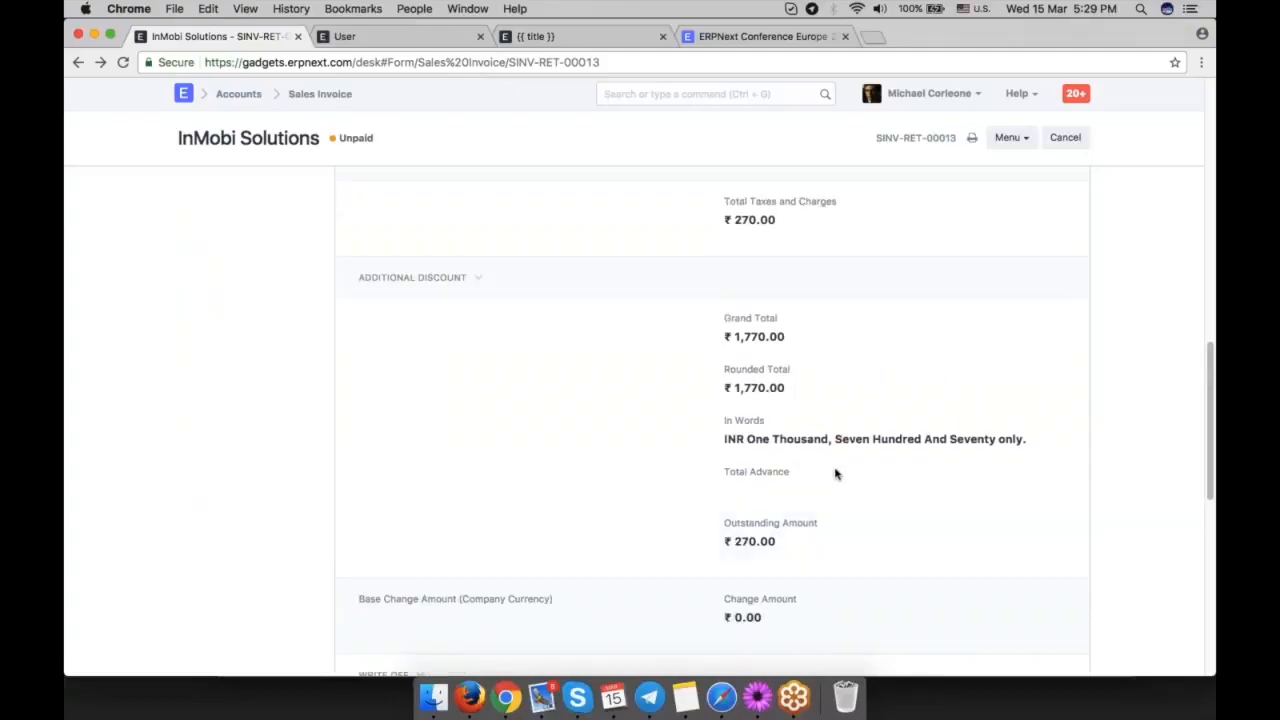
scroll(845, 400, up, 10)
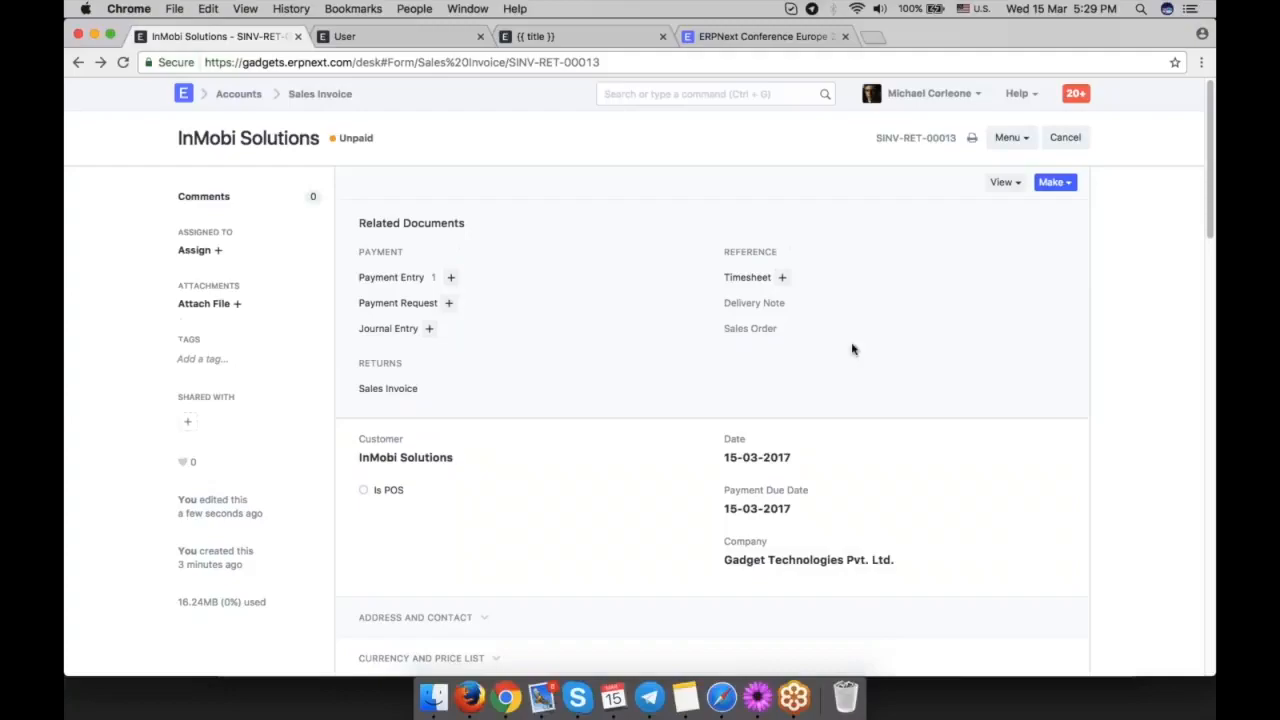
Go to the Accounts module and open the POS screen.
click(78, 62)
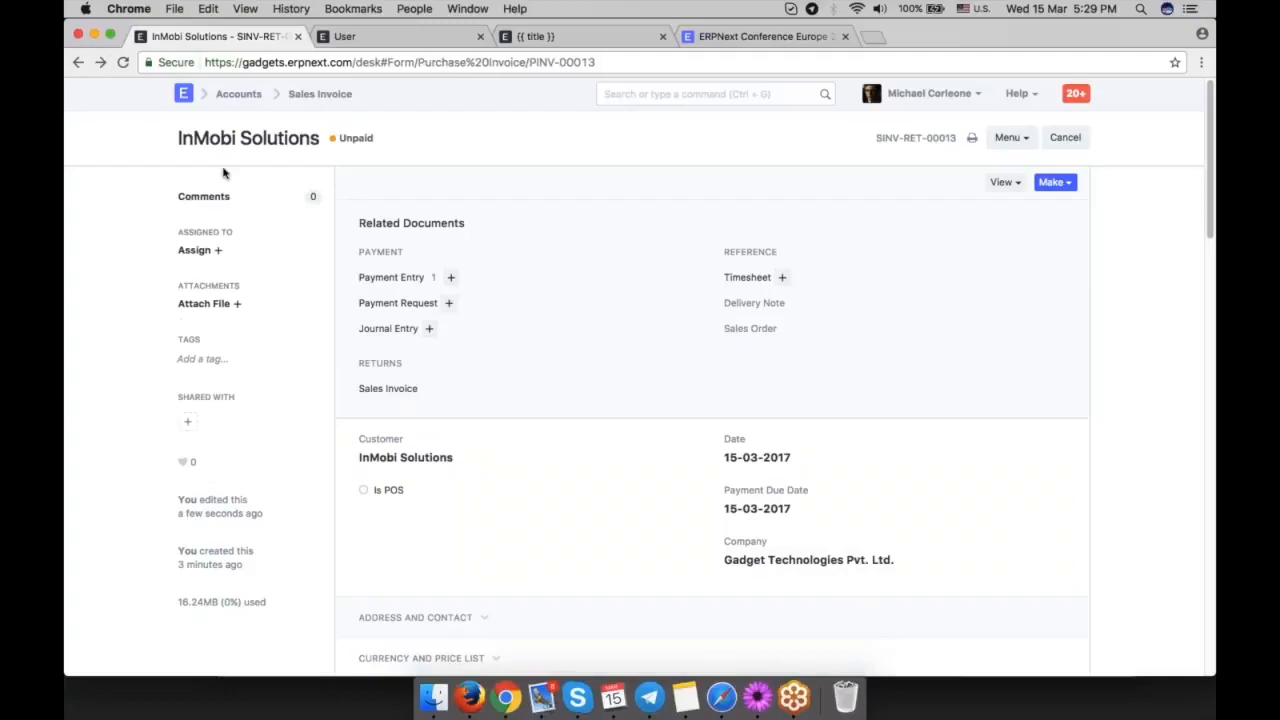
click(238, 93)
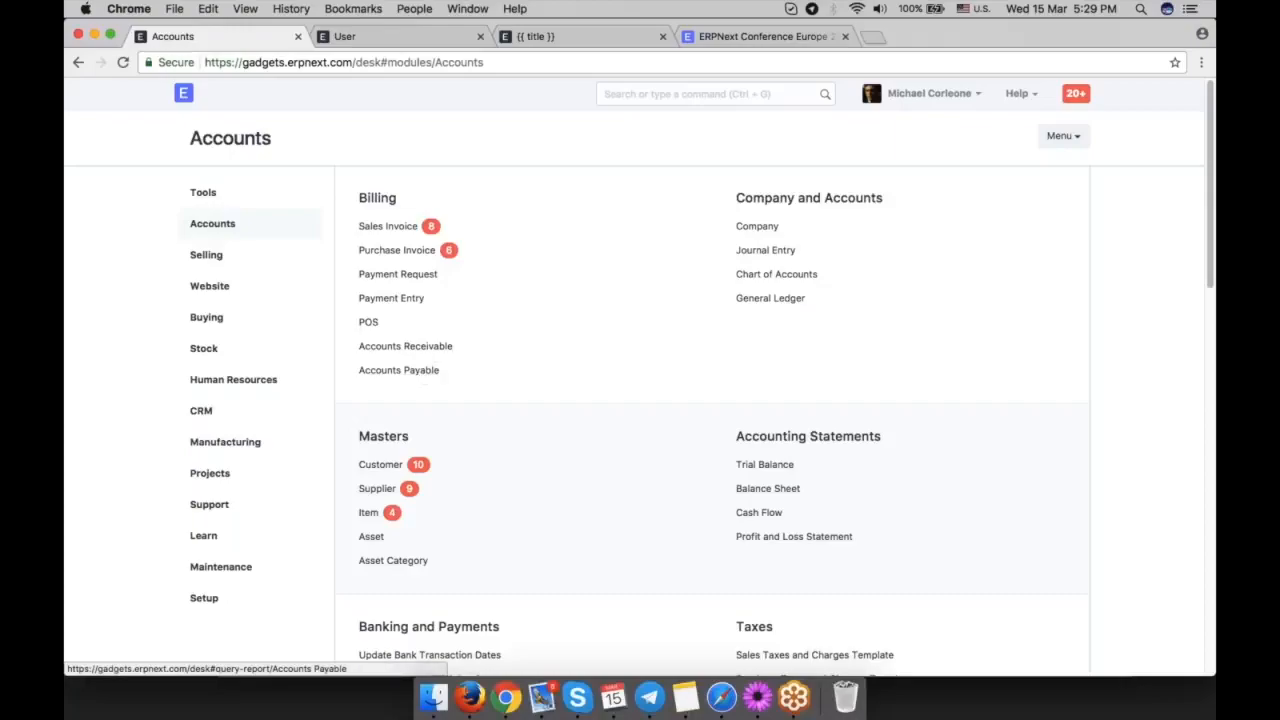
click(368, 321)
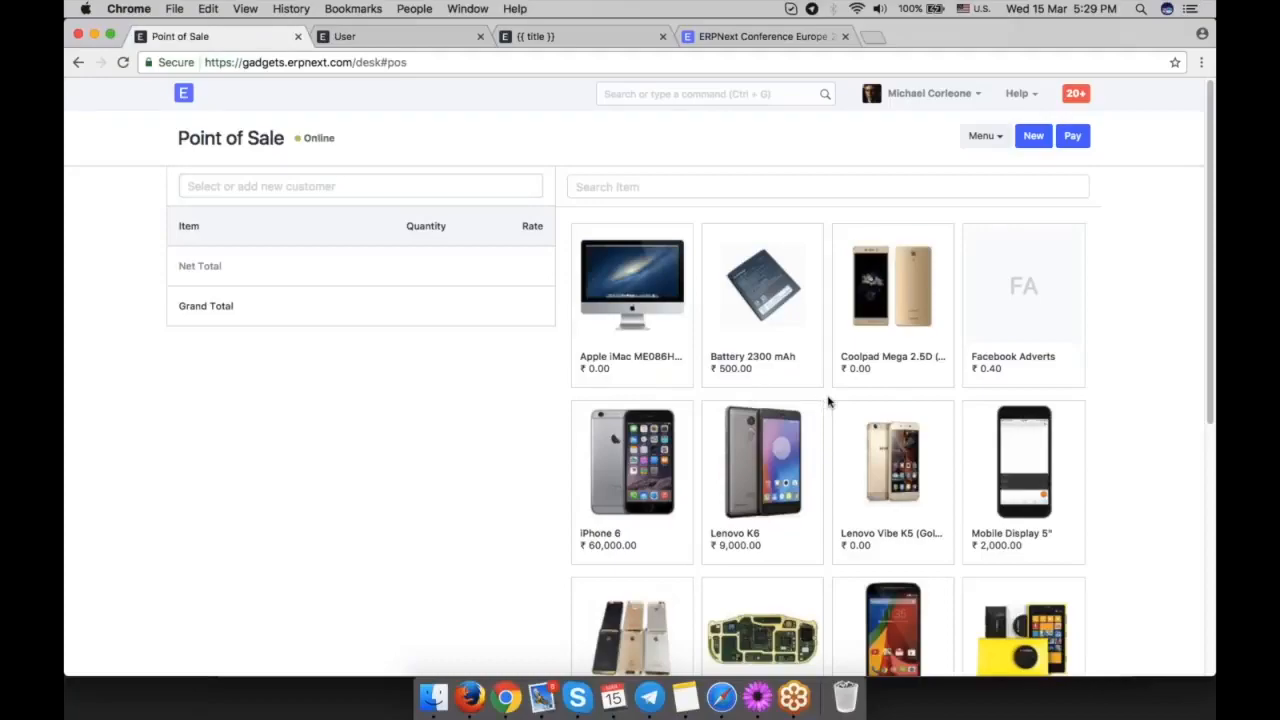
Return to the Accounts module, open the Trial Balance report, and review its account balances.
click(78, 62)
scroll(790, 412, down, 3)
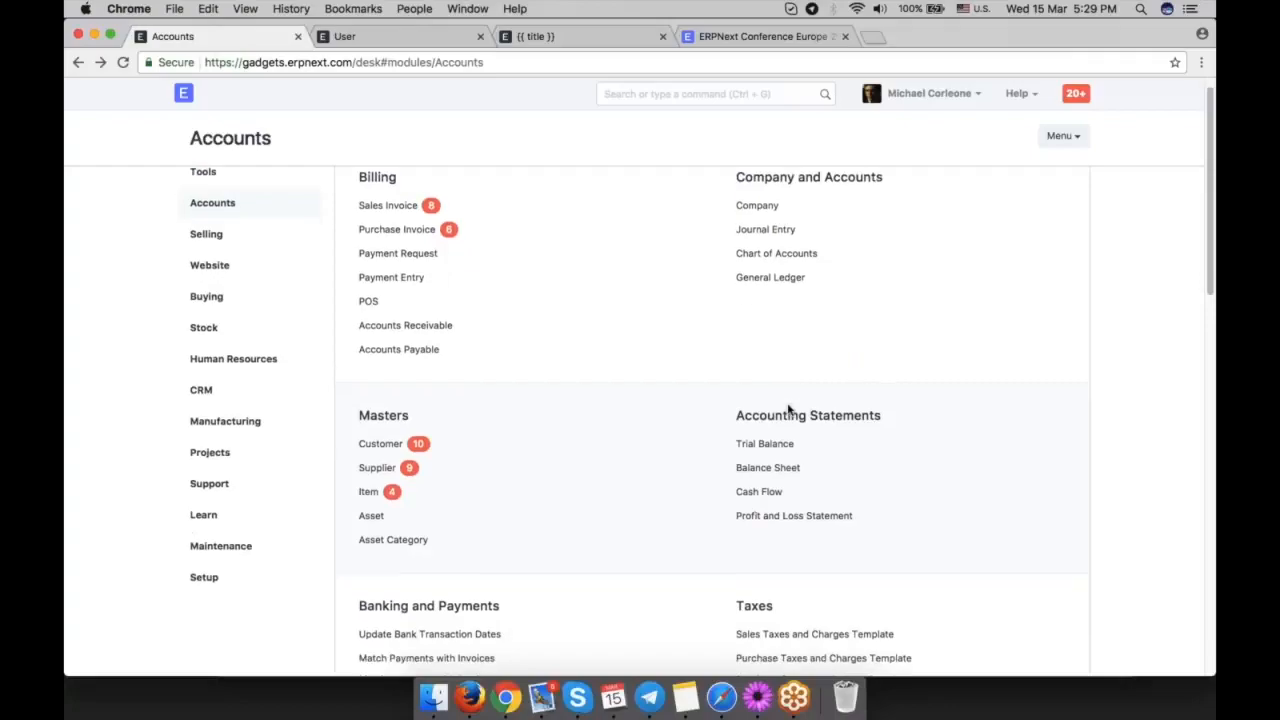
scroll(911, 402, up, 3)
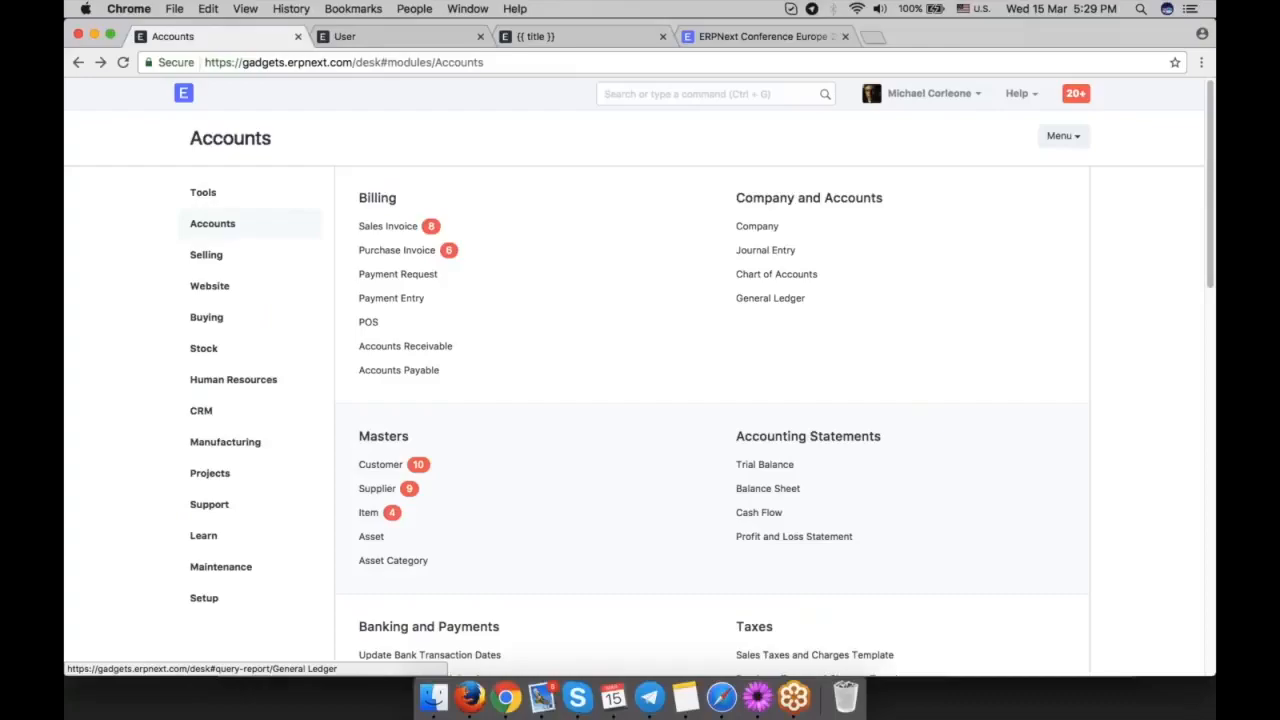
scroll(910, 362, down, 6)
click(764, 292)
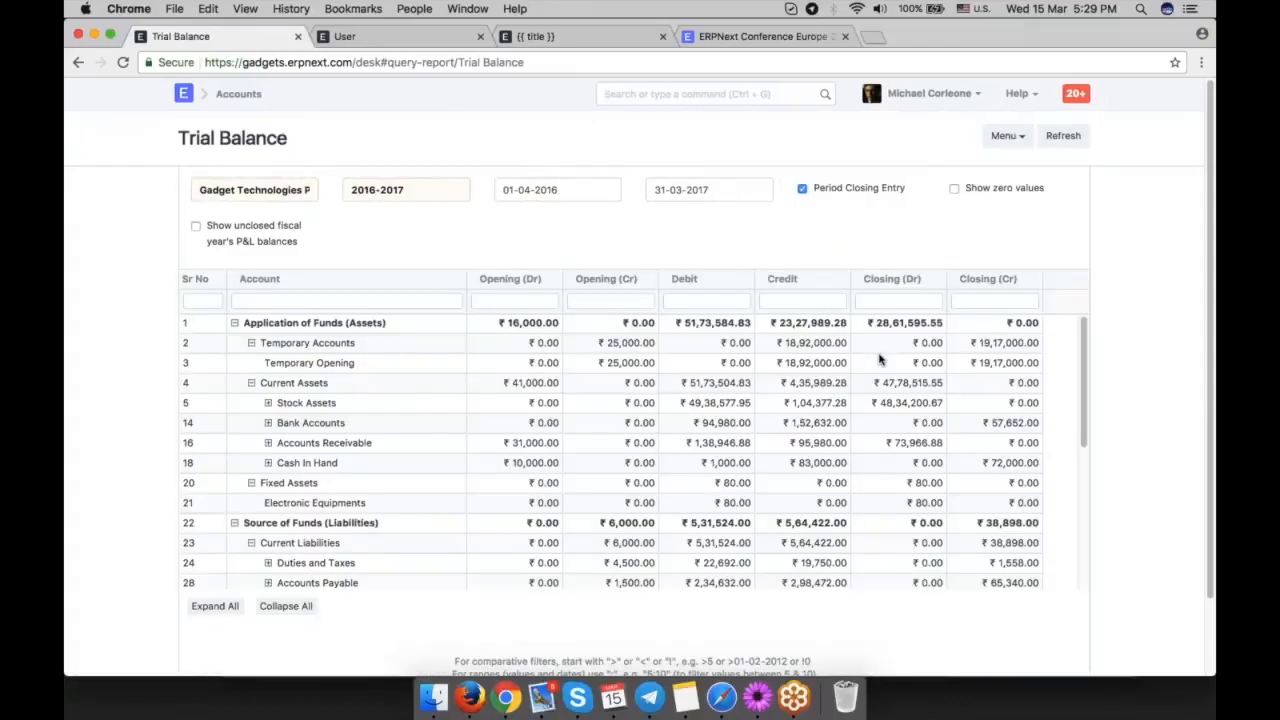
scroll(480, 434, down, 4)
scroll(480, 437, down, 1)
scroll(480, 437, up, 5)
Return to the Accounts module and look through its tax, budget, setup, billing, analytics and other report sections.
click(79, 61)
scroll(979, 493, down, 3)
scroll(979, 493, down, 4)
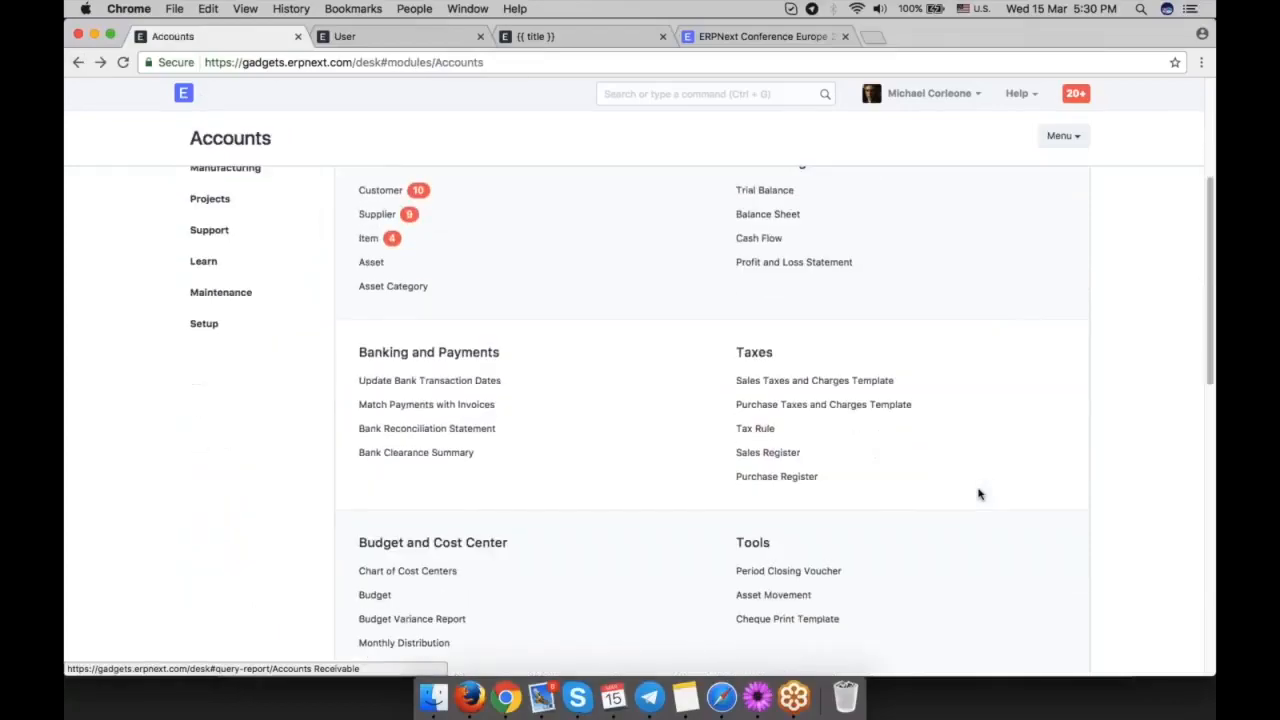
scroll(979, 493, down, 1)
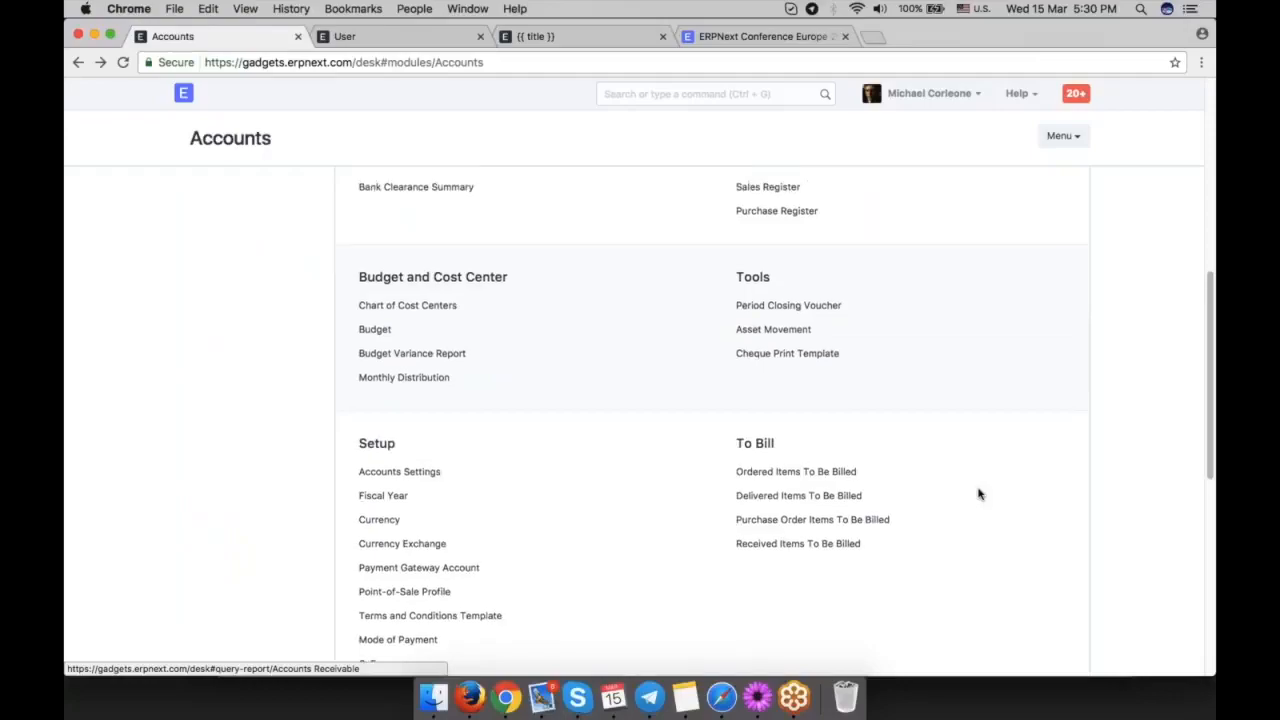
scroll(979, 493, up, 1)
scroll(979, 493, down, 5)
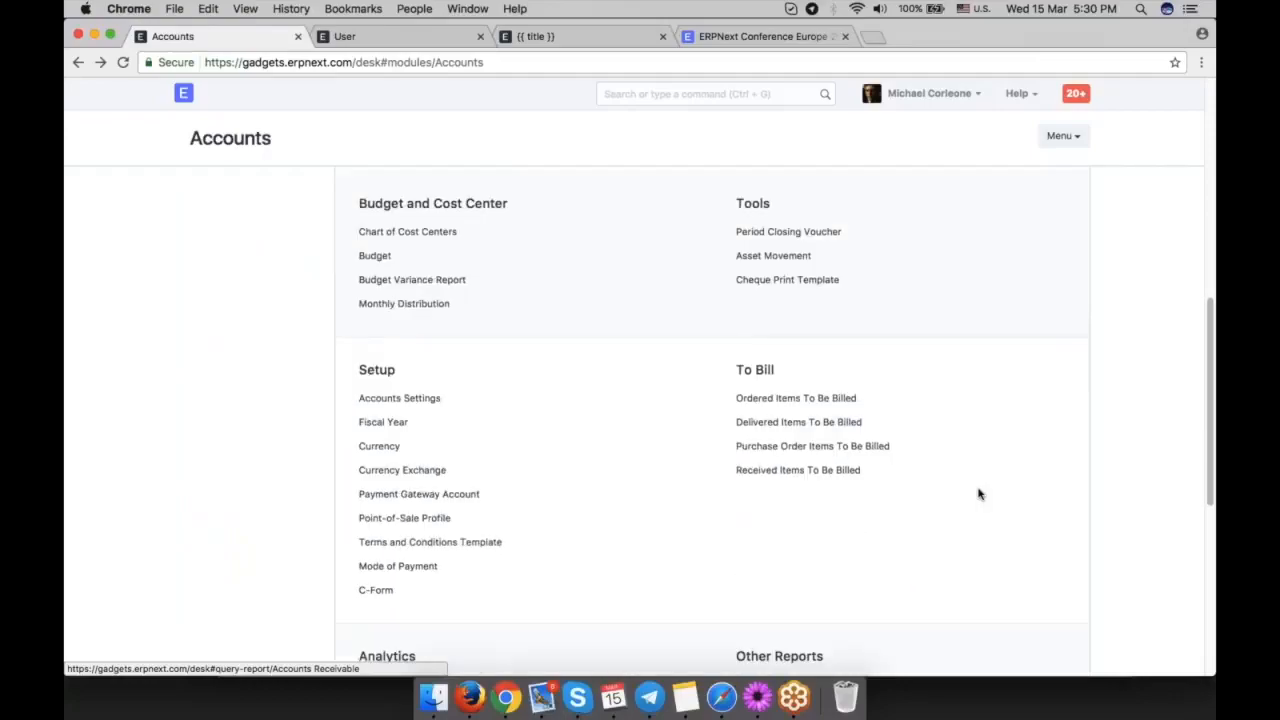
scroll(979, 493, down, 3)
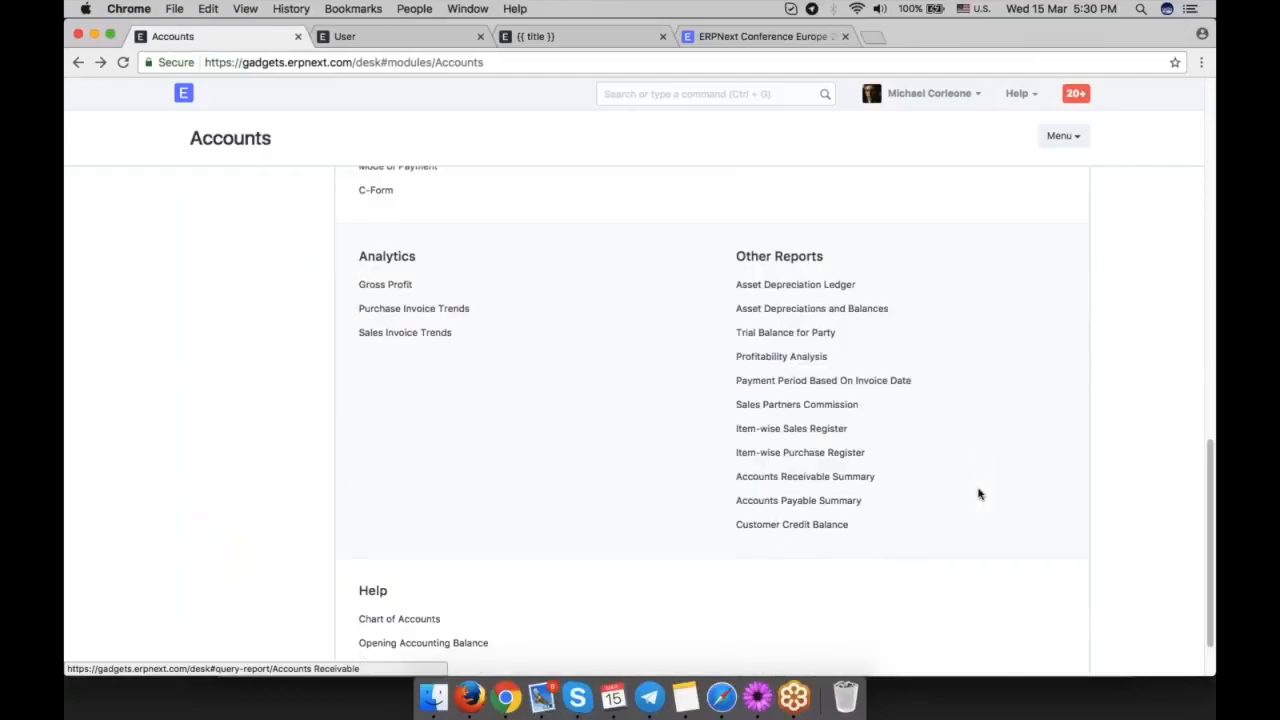
scroll(979, 493, down, 1)
scroll(979, 493, up, 3)
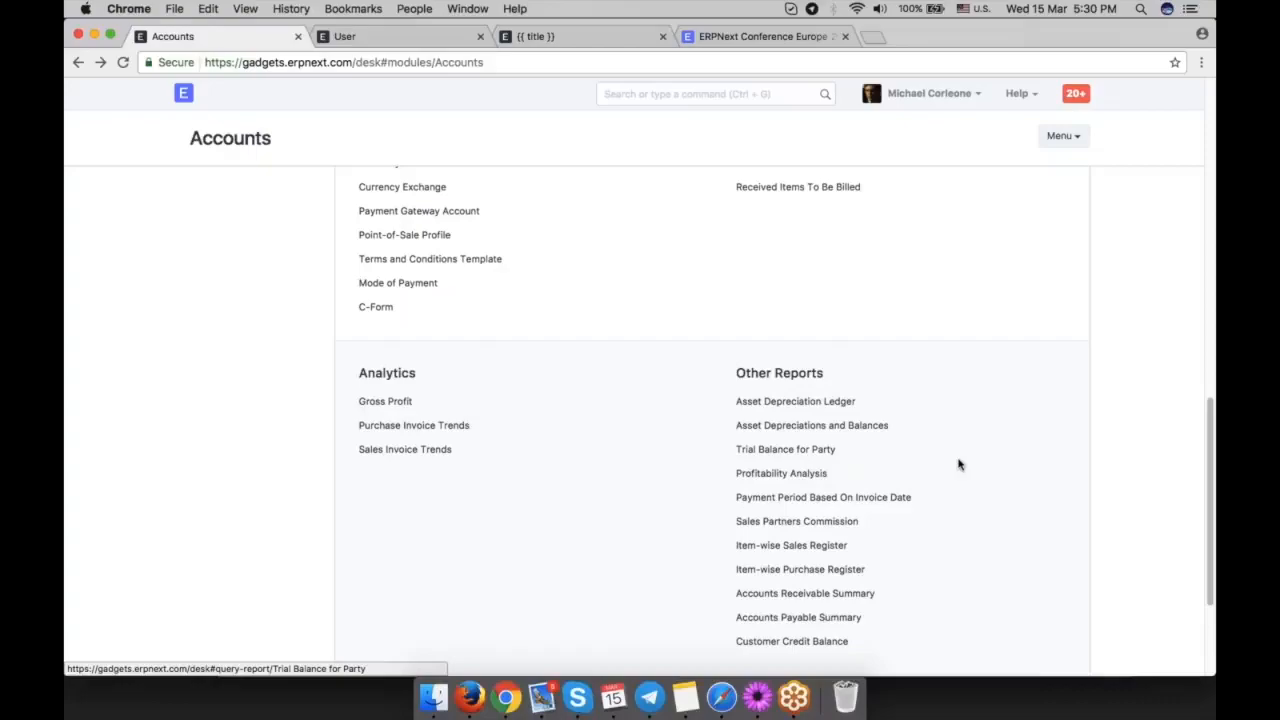
scroll(962, 461, up, 1)
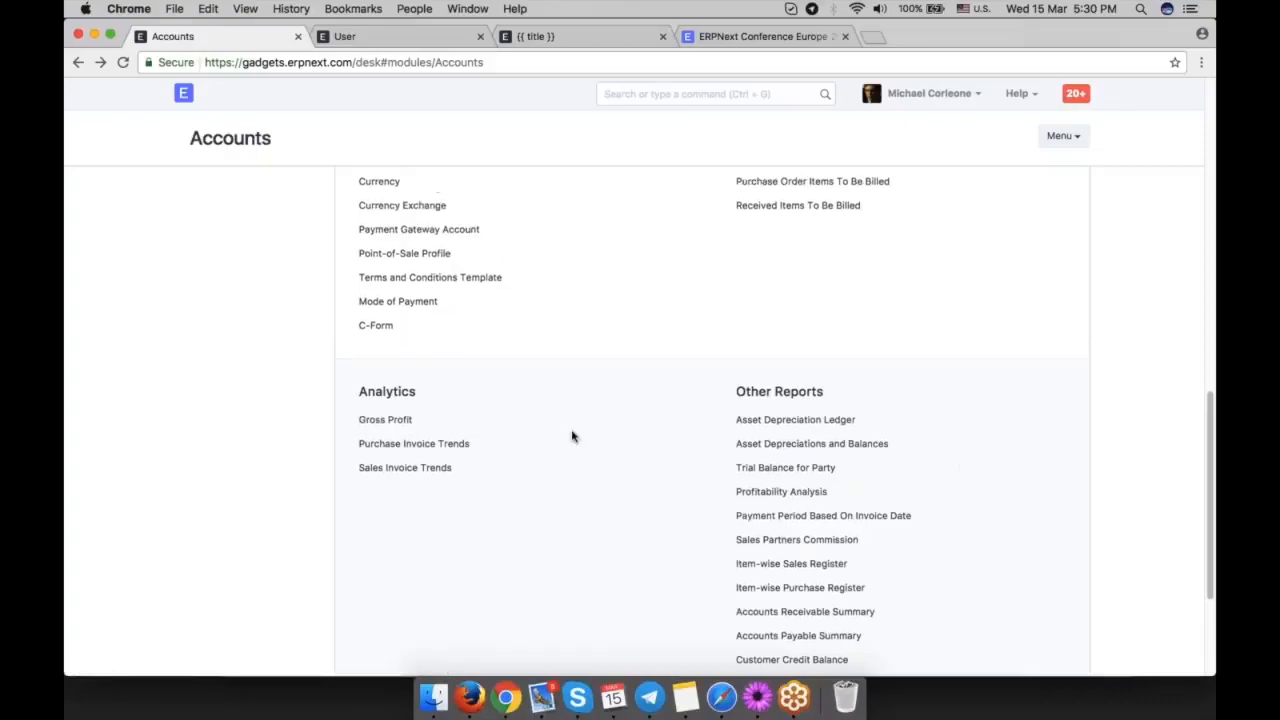
Open the Gross Profit report, examine its selling, buying and profit columns, and view the Group By options.
click(378, 424)
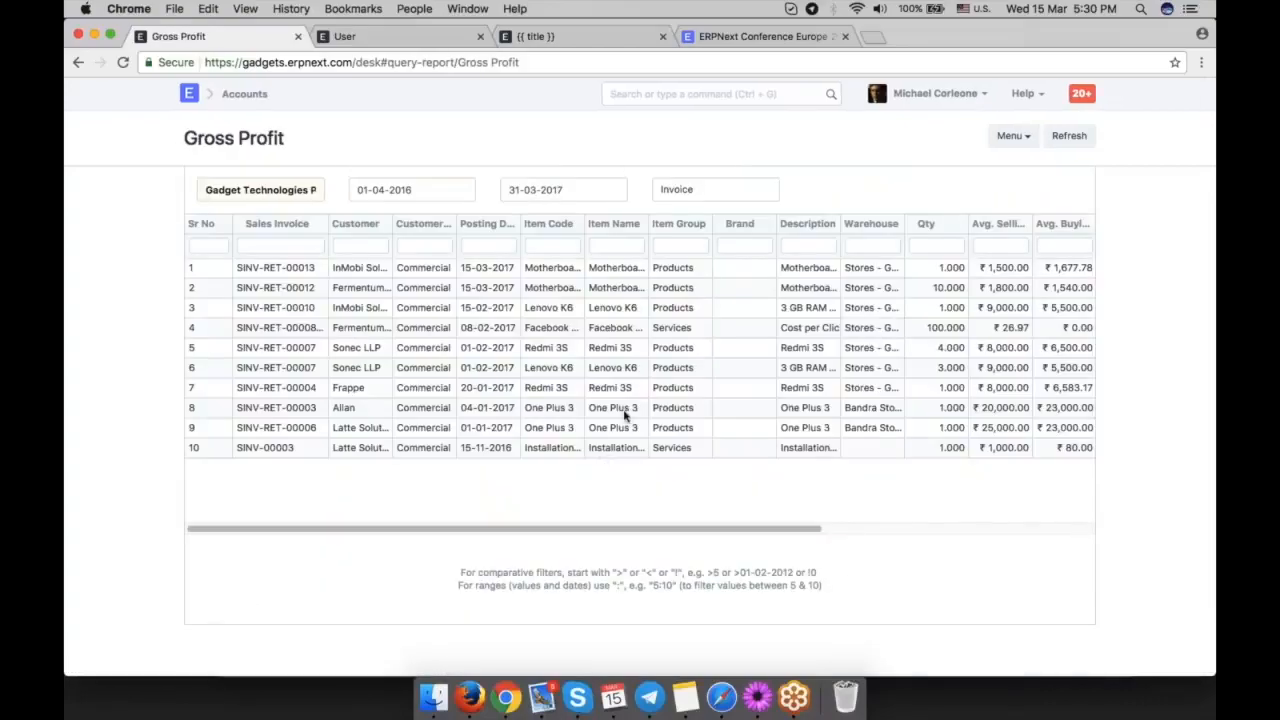
scroll(775, 365, right, 2)
scroll(772, 363, right, 5)
click(725, 200)
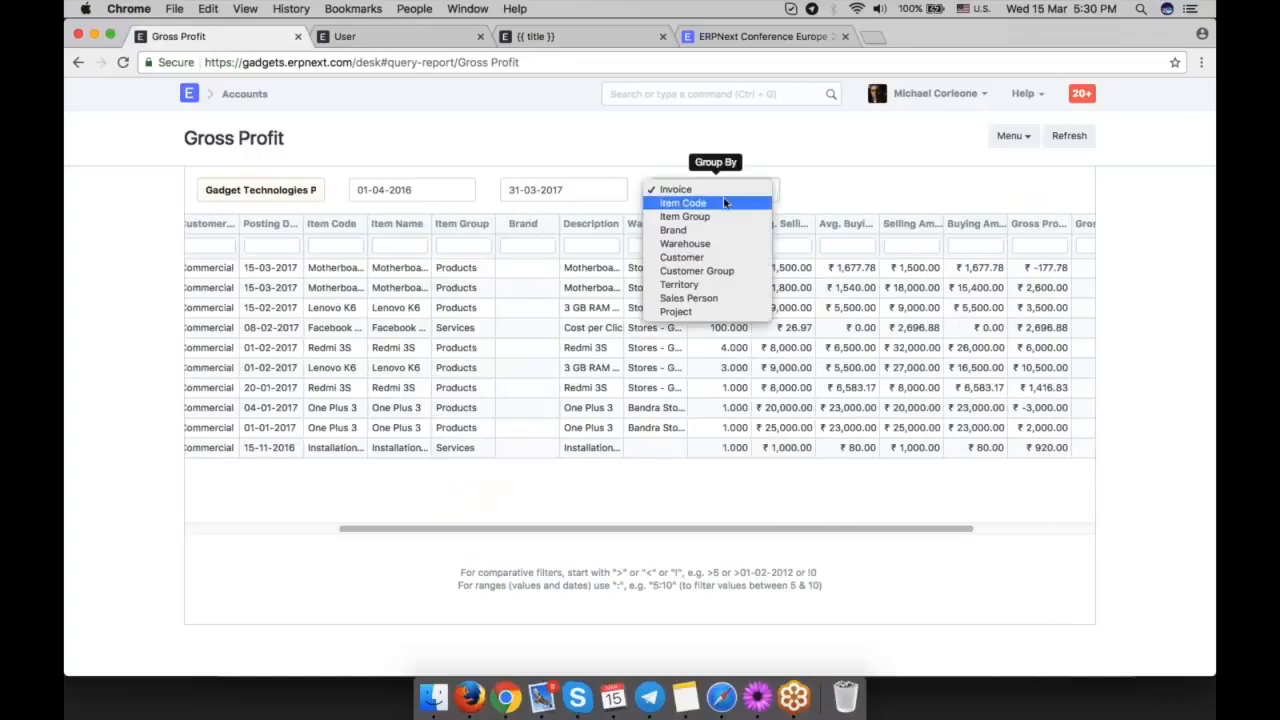
click(870, 183)
Leave the Gross Profit report and look over the Accounts module's statements and banking sections.
click(78, 62)
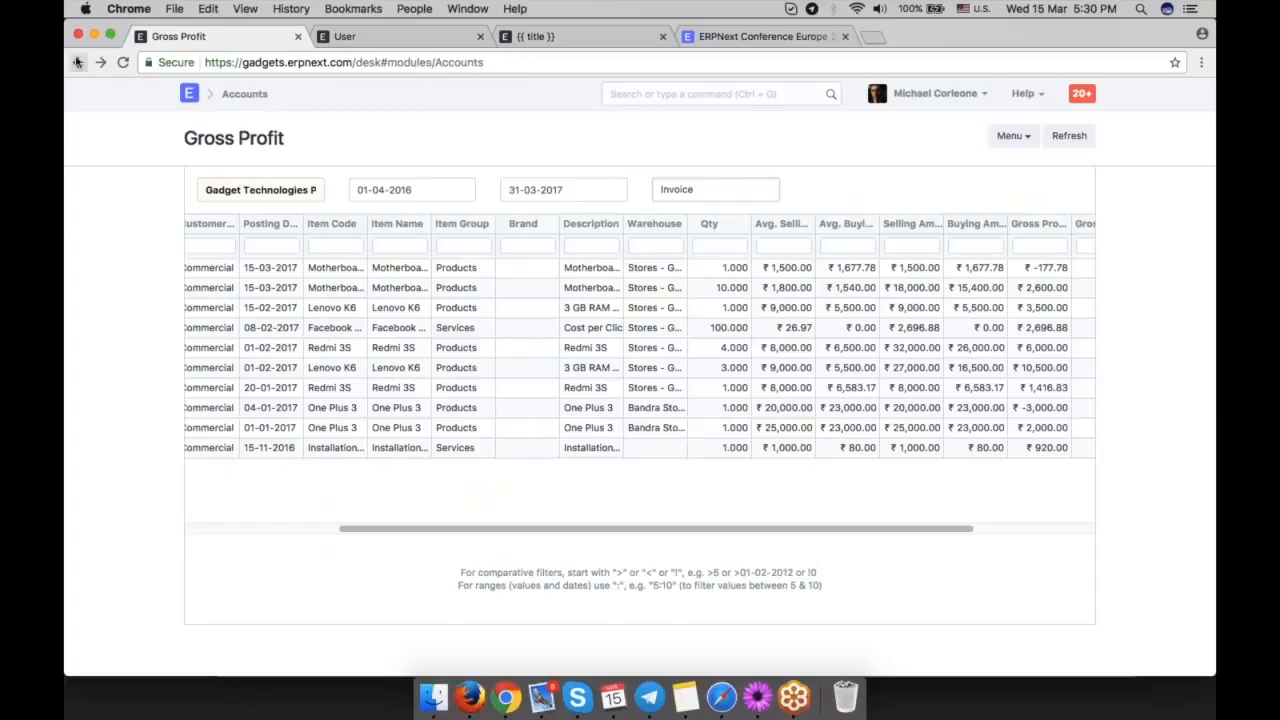
scroll(1015, 470, down, 5)
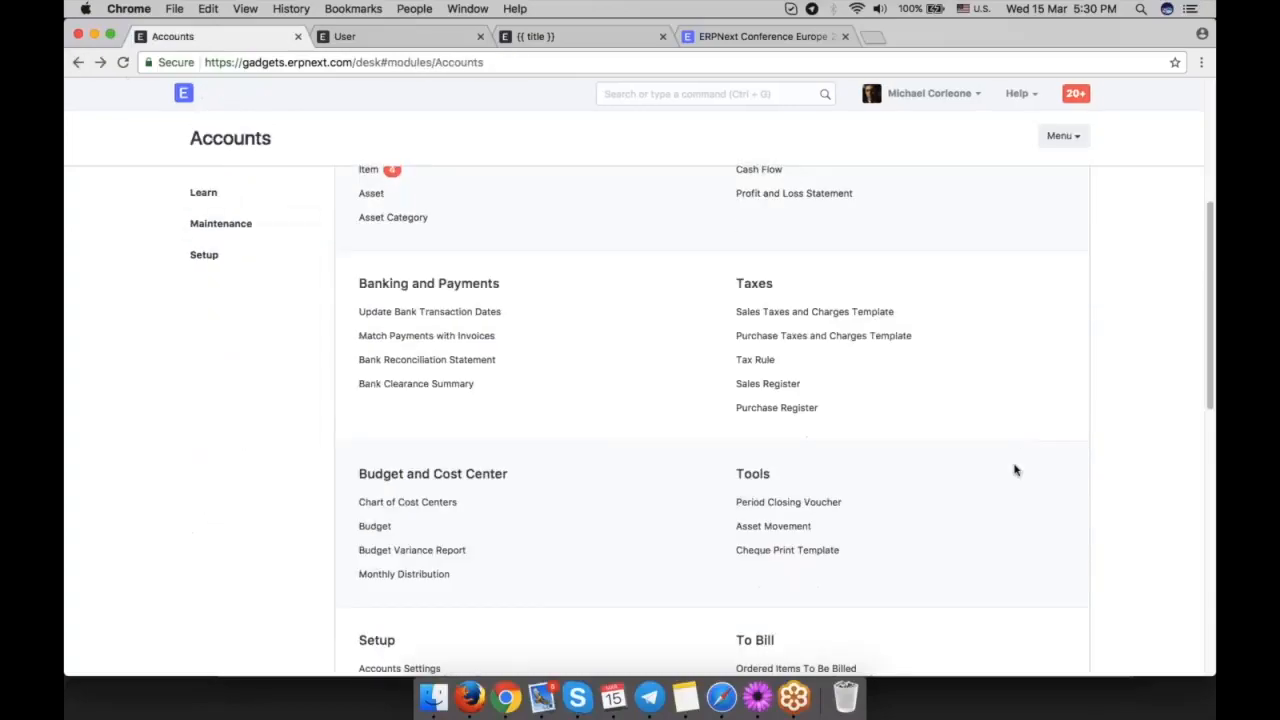
scroll(1014, 468, up, 2)
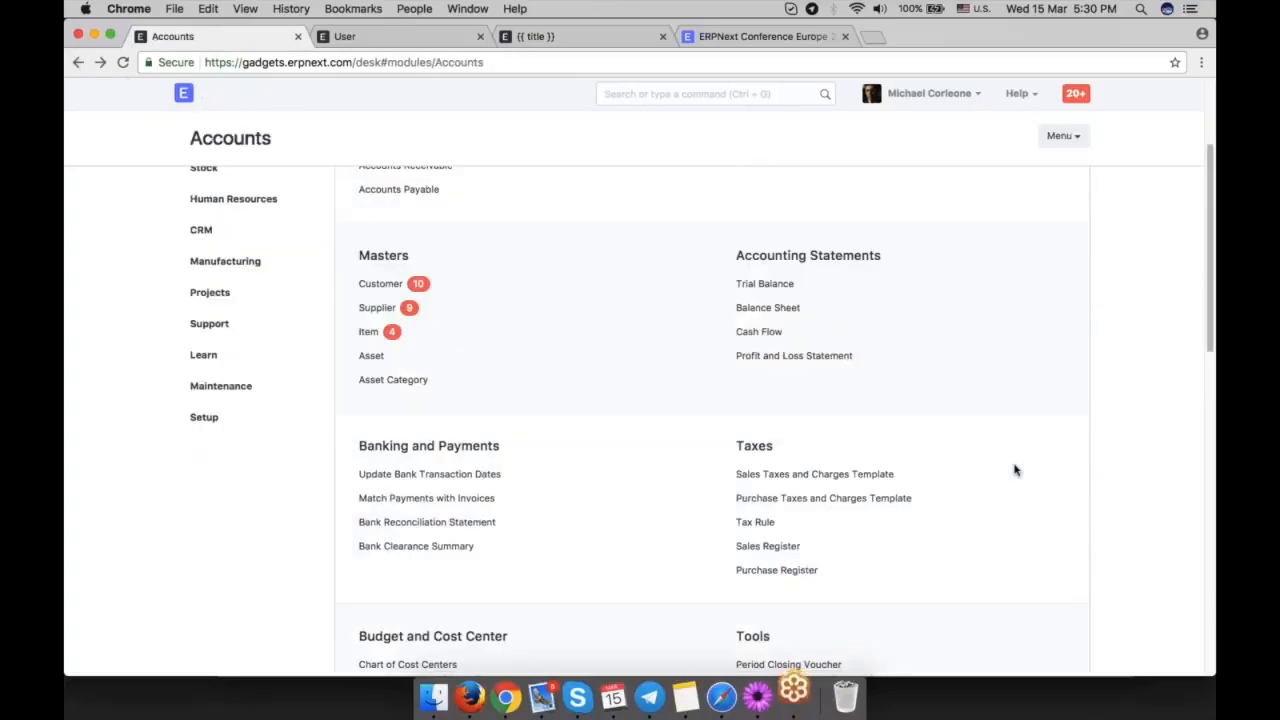
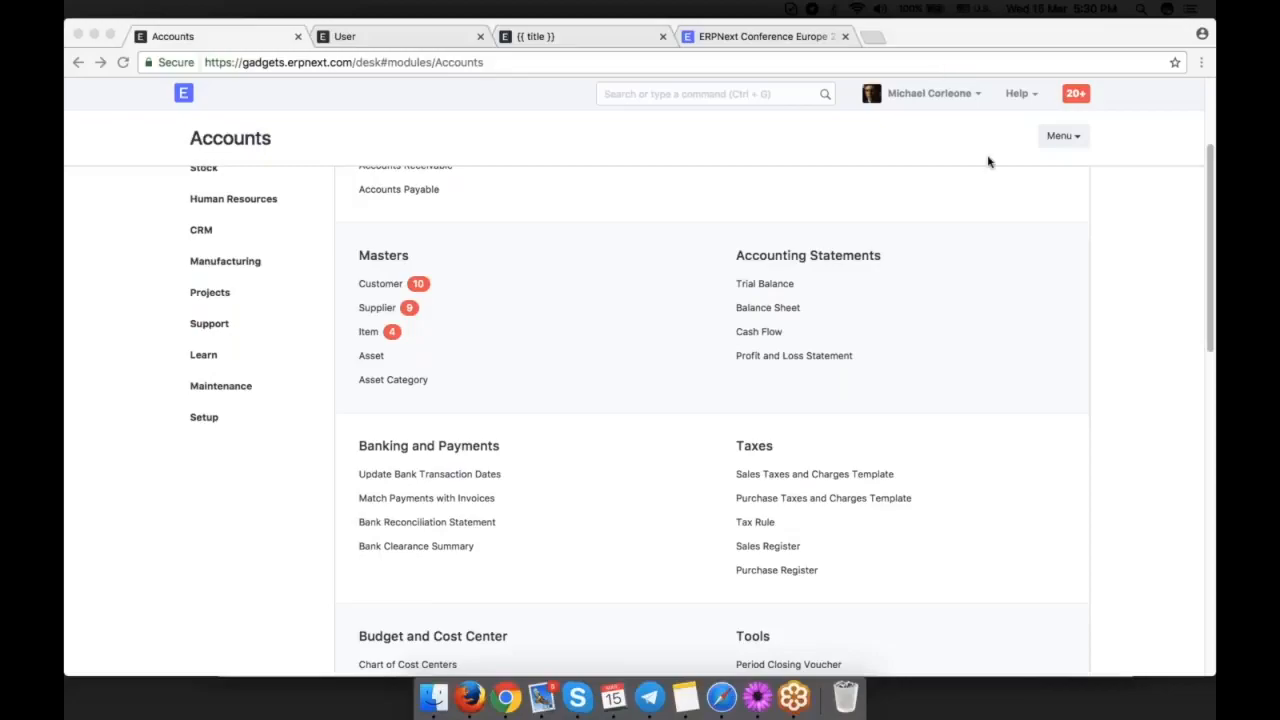
Open the Chart of Accounts, expand Expenses and Indirect Expenses, and look through the individual expense accounts.
click(1135, 342)
scroll(1135, 342, up, 3)
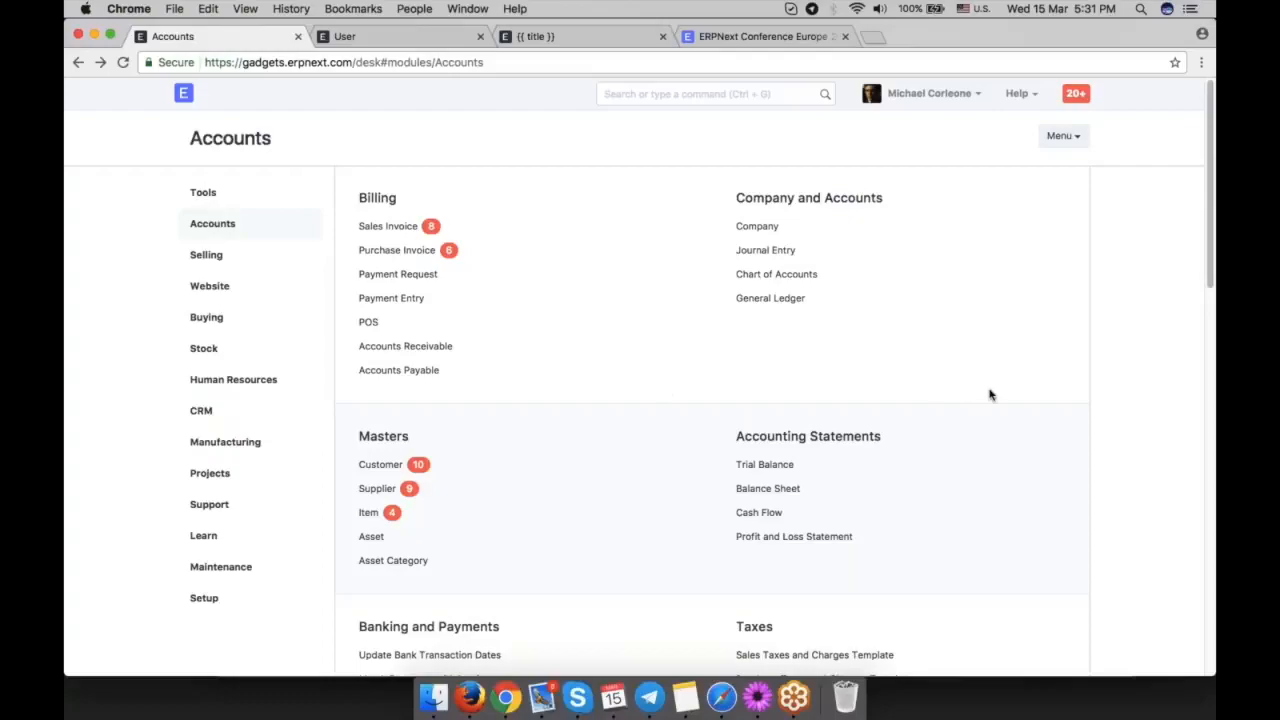
click(808, 284)
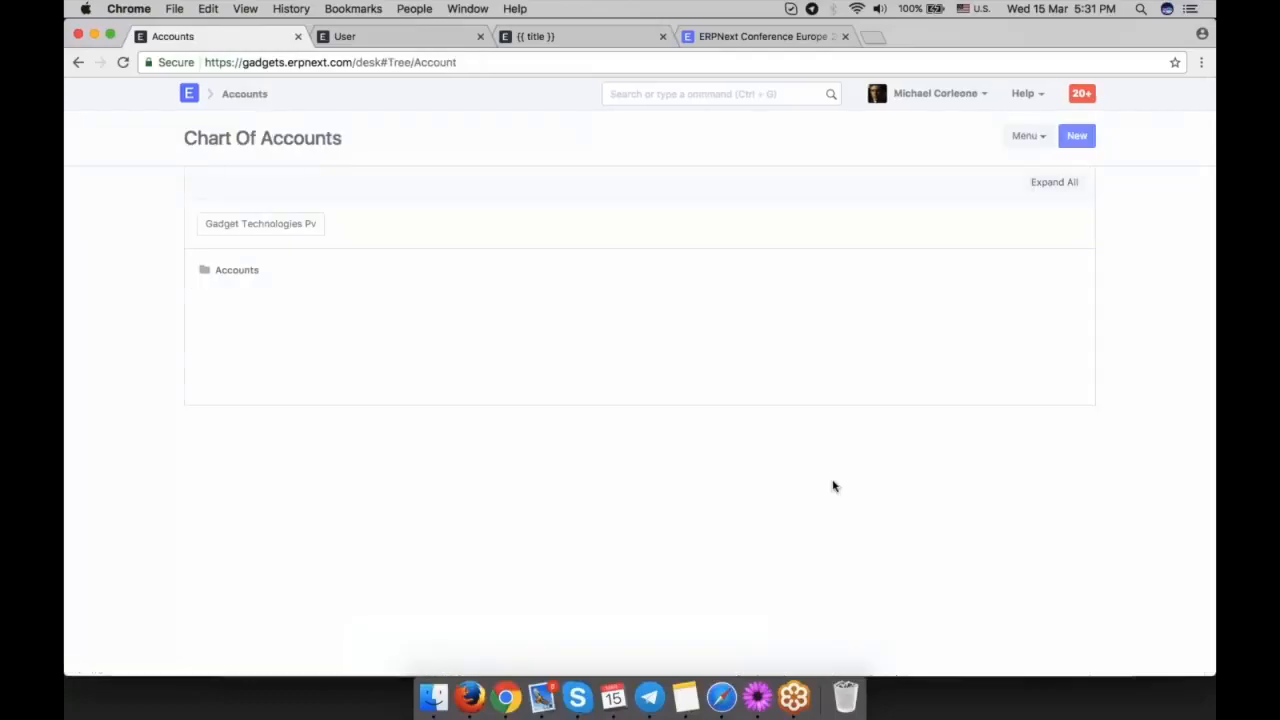
click(229, 368)
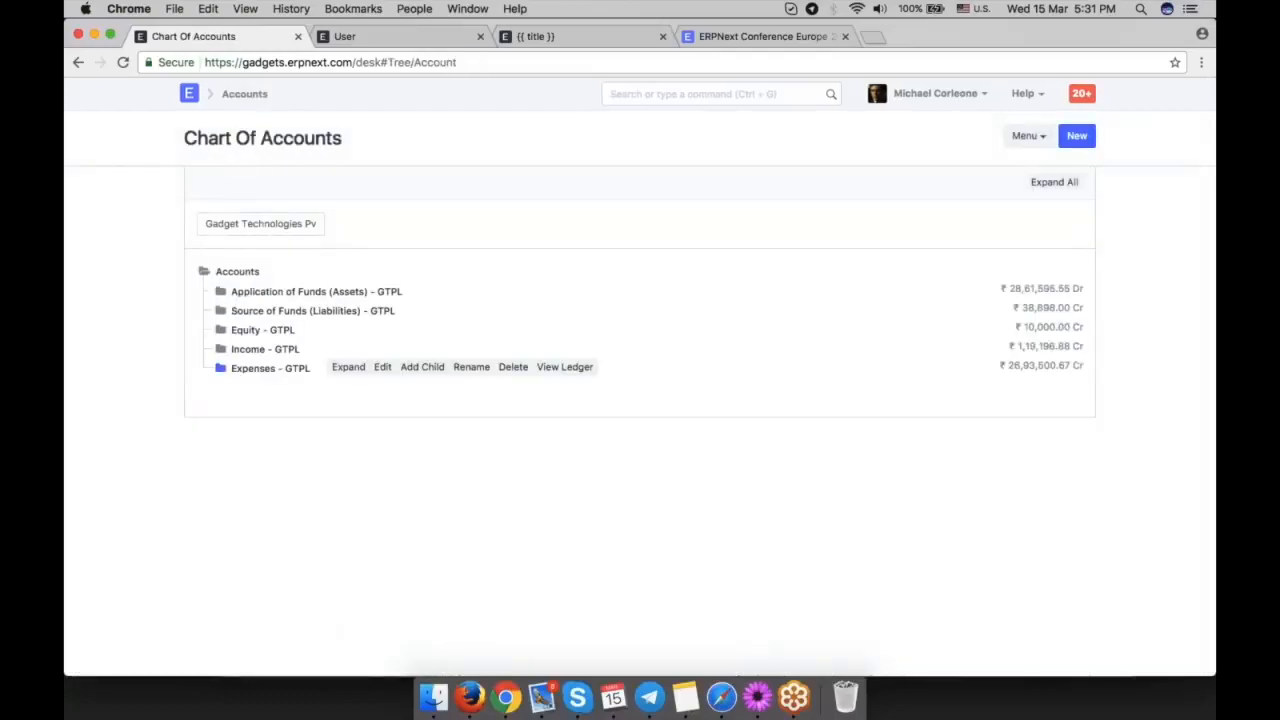
click(234, 410)
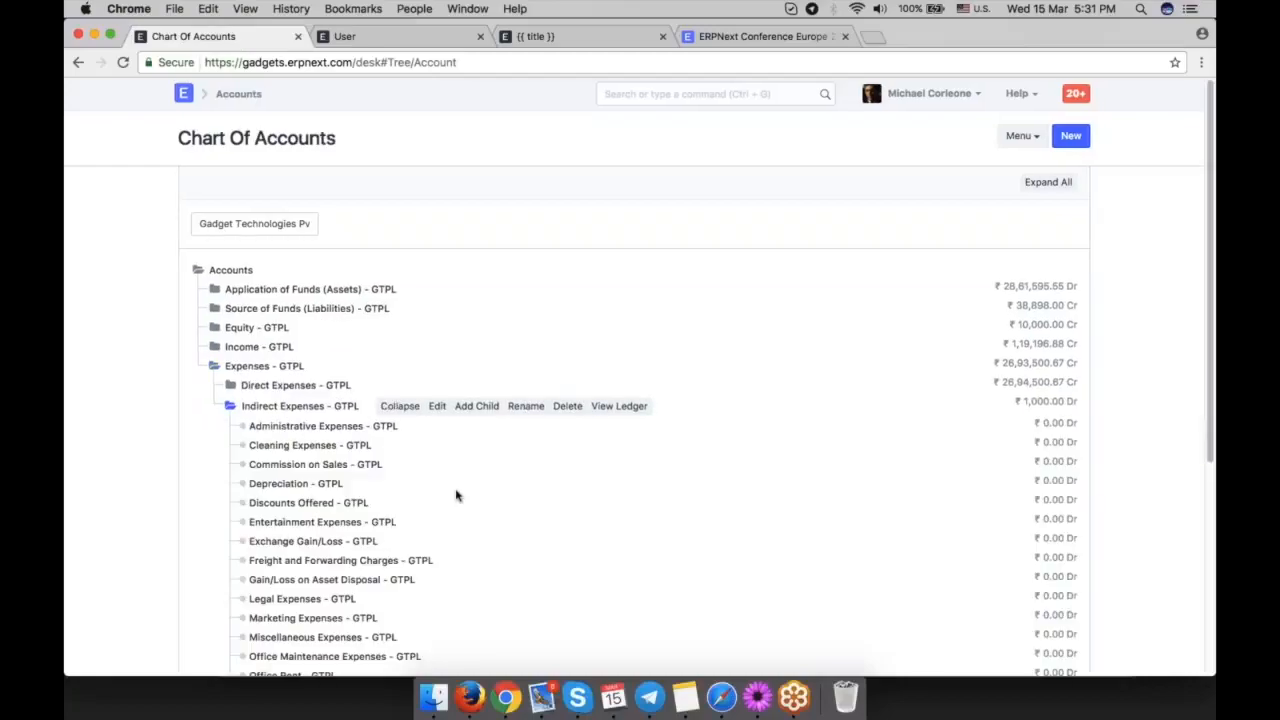
scroll(470, 490, down, 3)
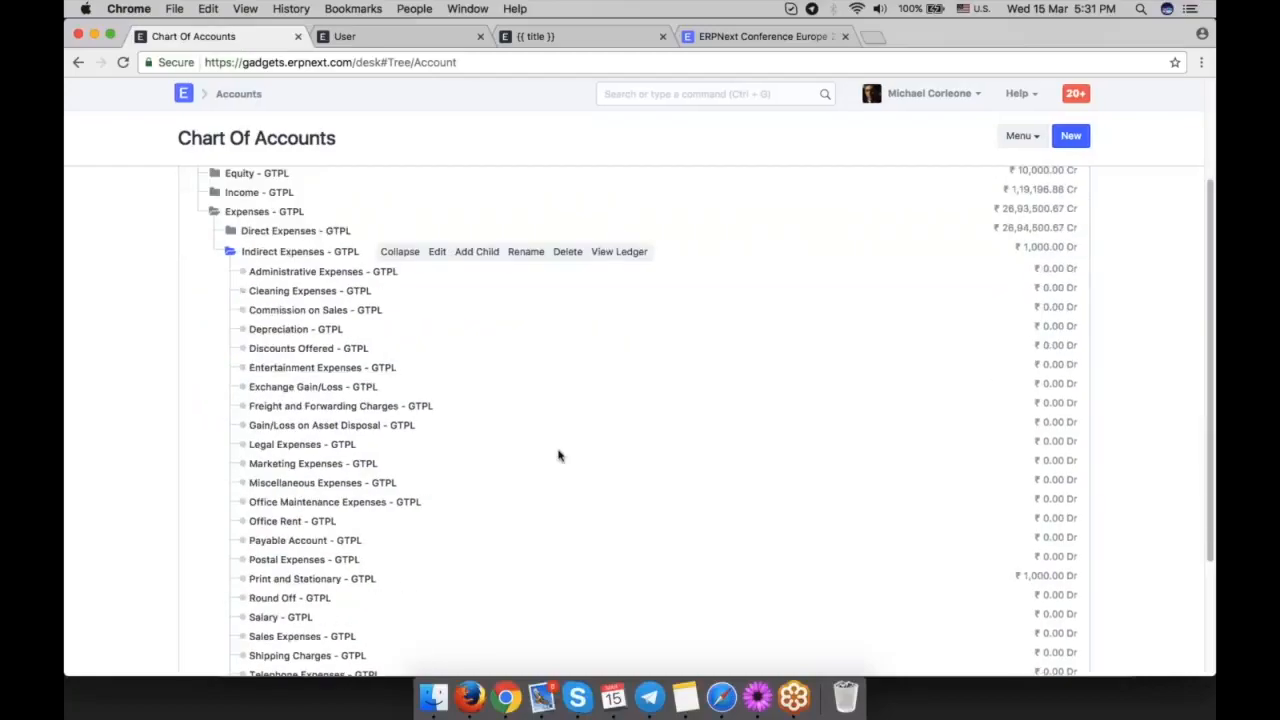
scroll(680, 471, down, 2)
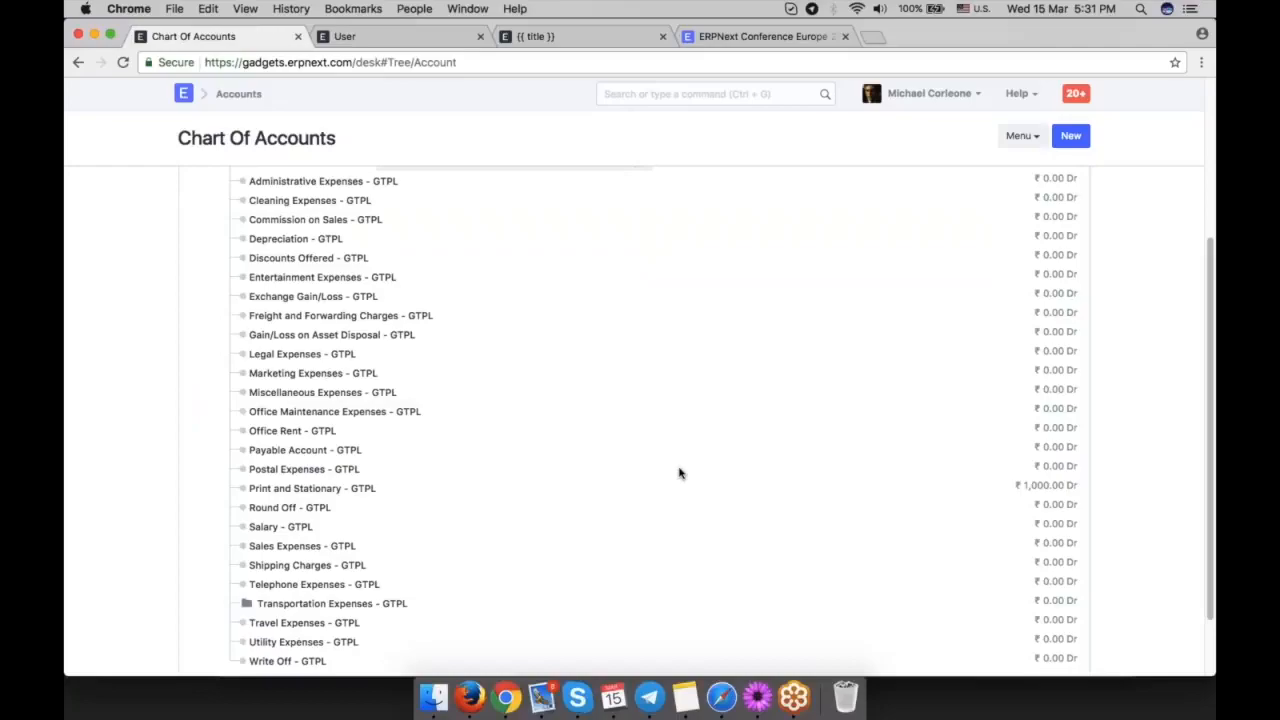
scroll(680, 473, up, 5)
Search for "chart", open the Chart of Cost Centers, and expand Gadget Technologies Pvt. Ltd. - GTPL to view its cost centers.
click(729, 97)
text(c)
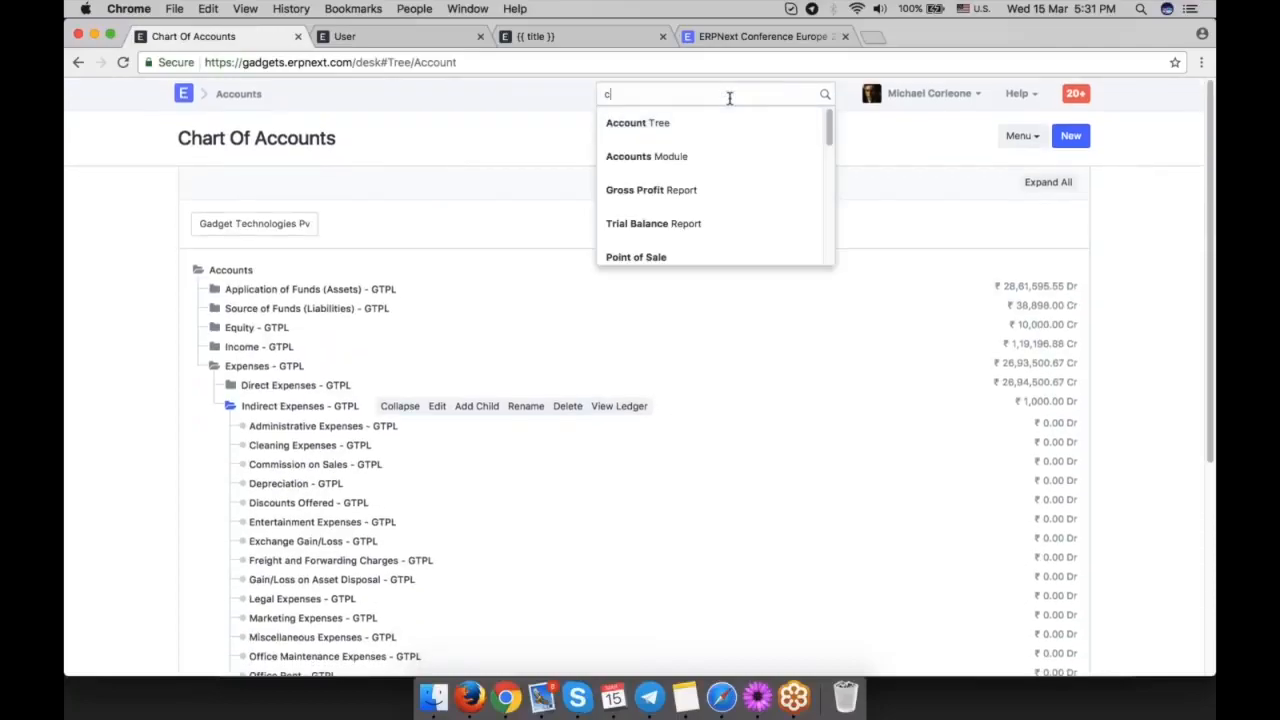
text(hart cos)
key(BackSpace)
key(BackSpace)
key(BackSpace)
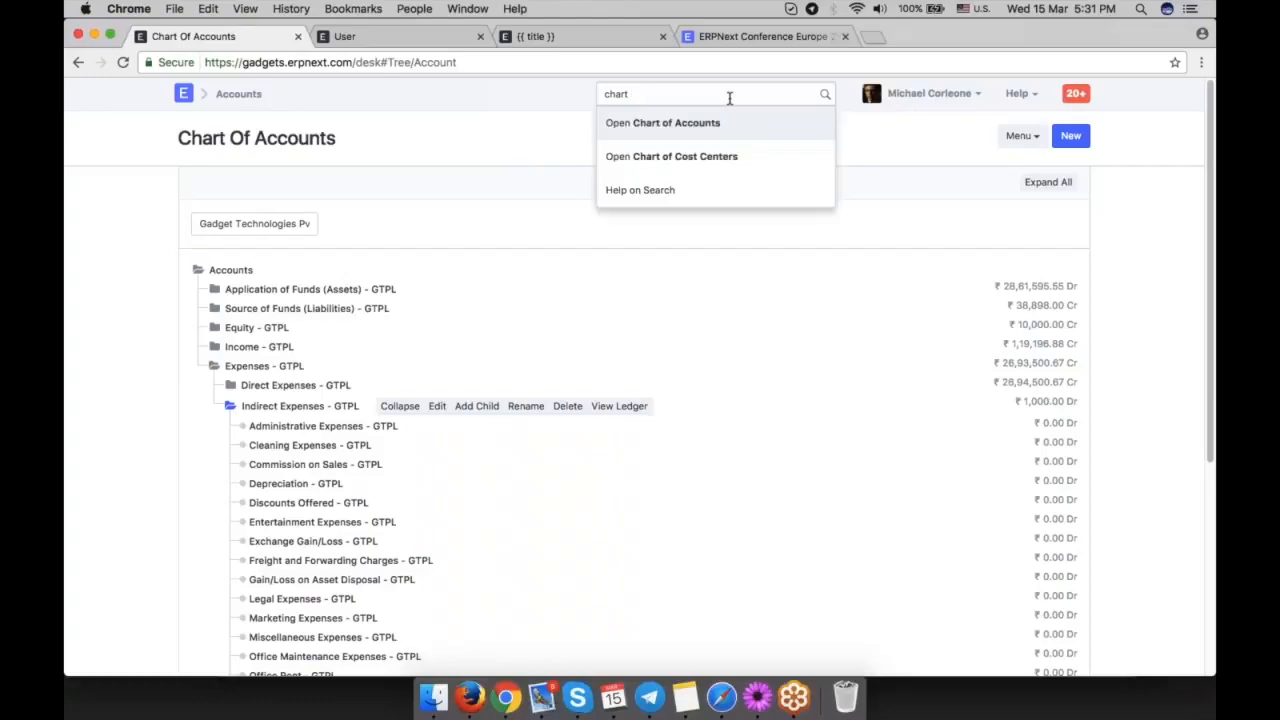
click(731, 156)
click(221, 294)
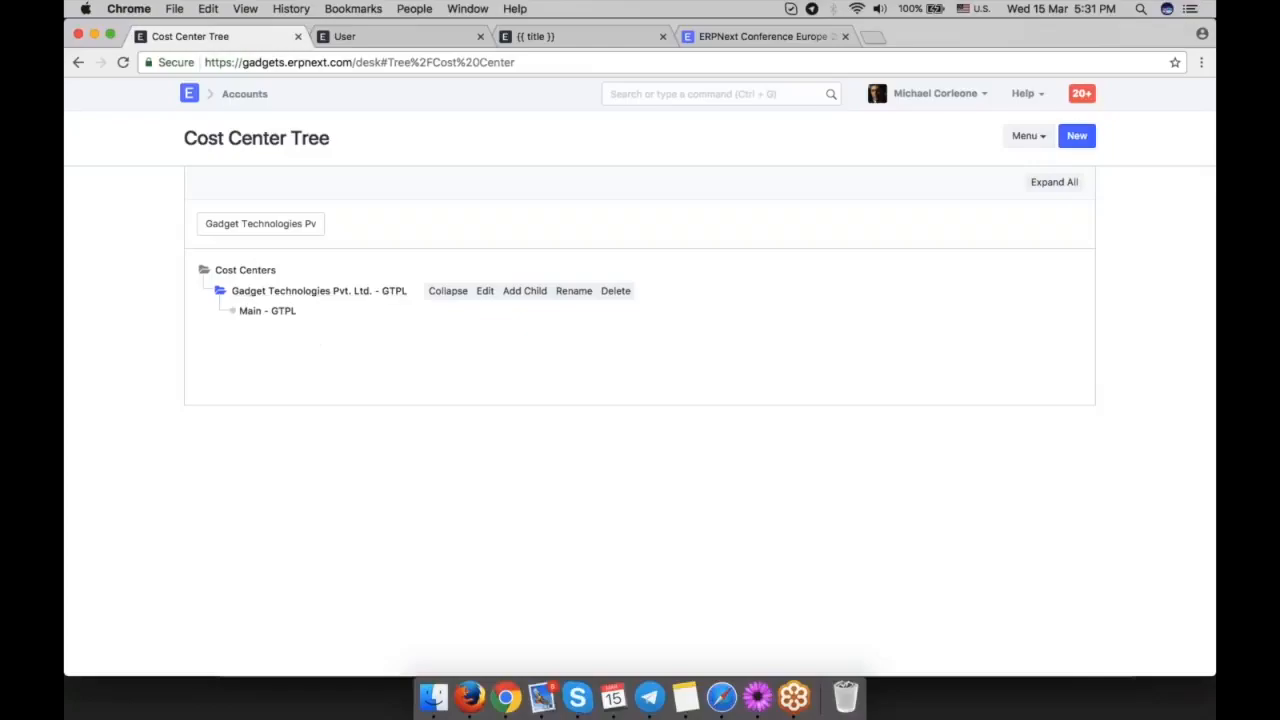
click(255, 310)
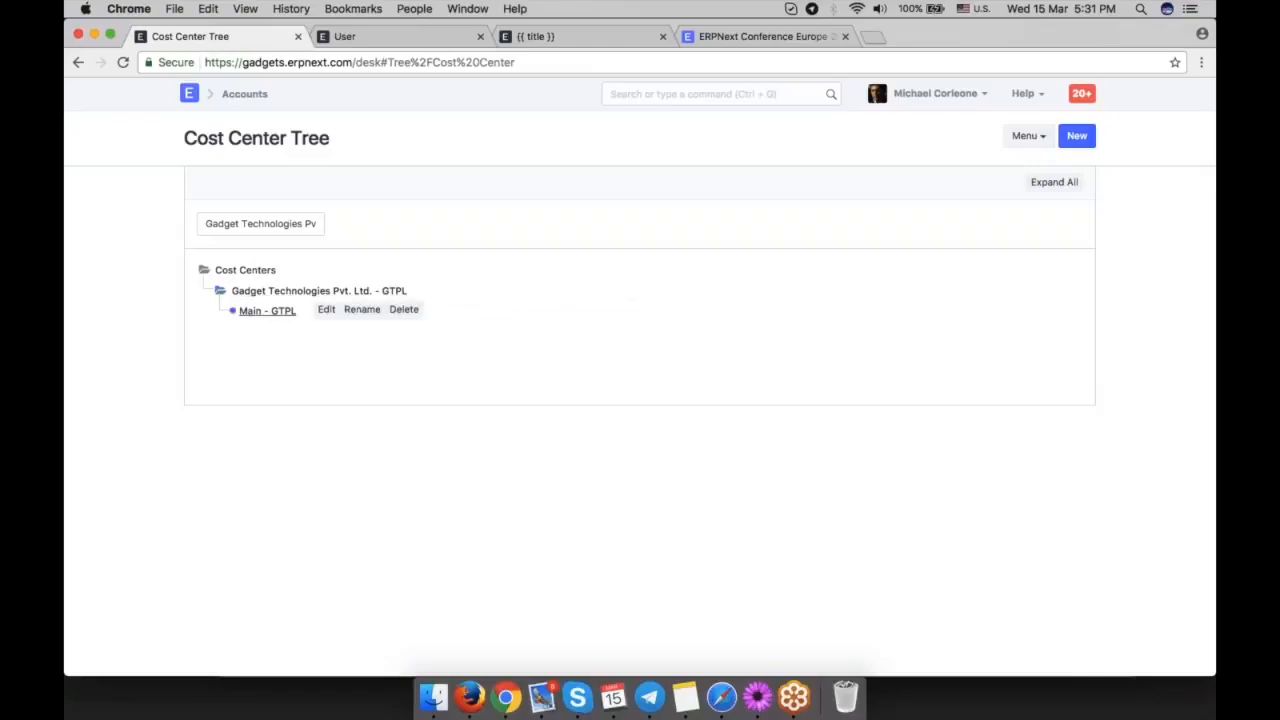
Create a child cost center named Mumbai under Gadget Technologies Pvt. Ltd. - GTPL.
click(396, 290)
click(526, 290)
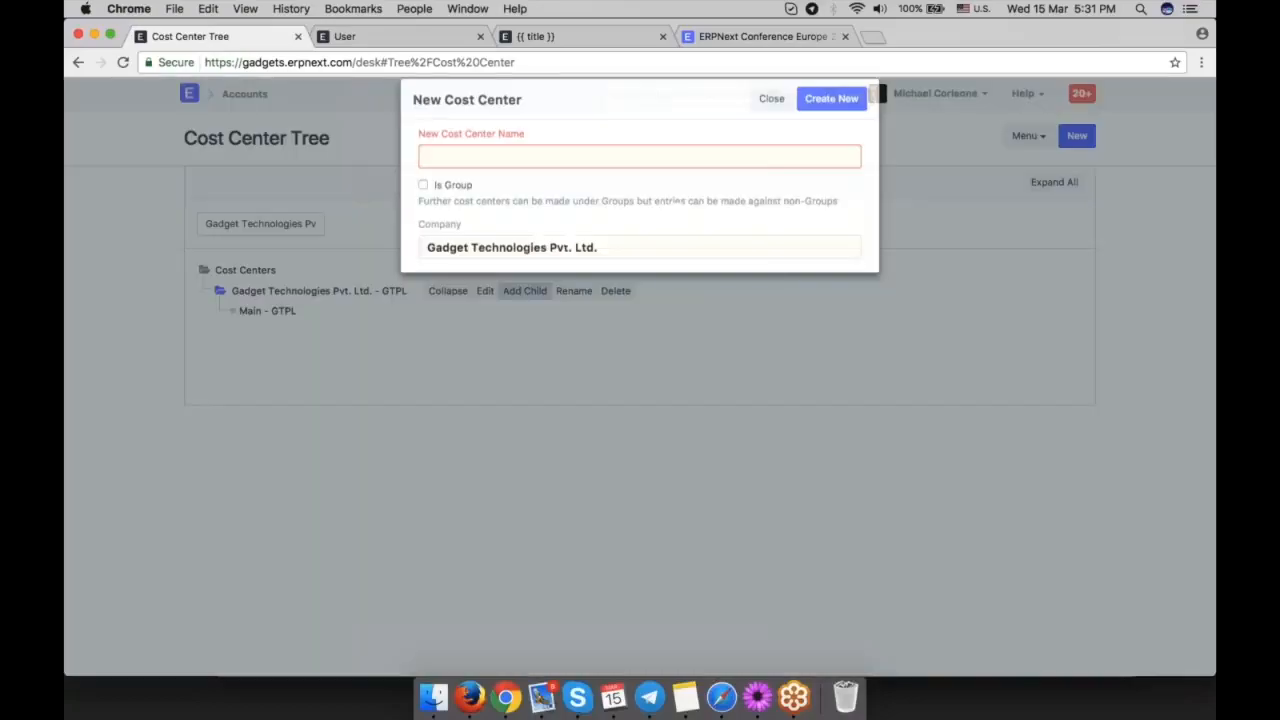
text(Mun)
key(BackSpace)
text(mbai)
click(831, 122)
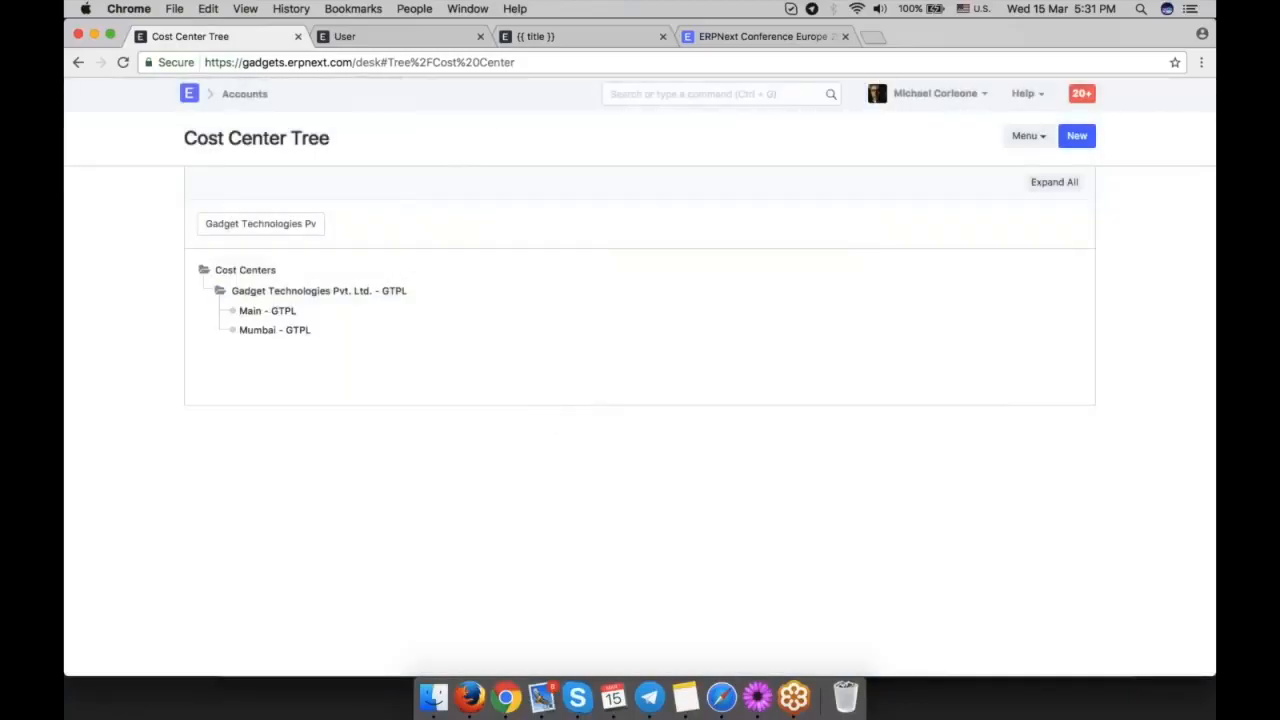
Open the Mumbai - GTPL cost center's budgets and start a new budget for it.
click(272, 331)
click(341, 328)
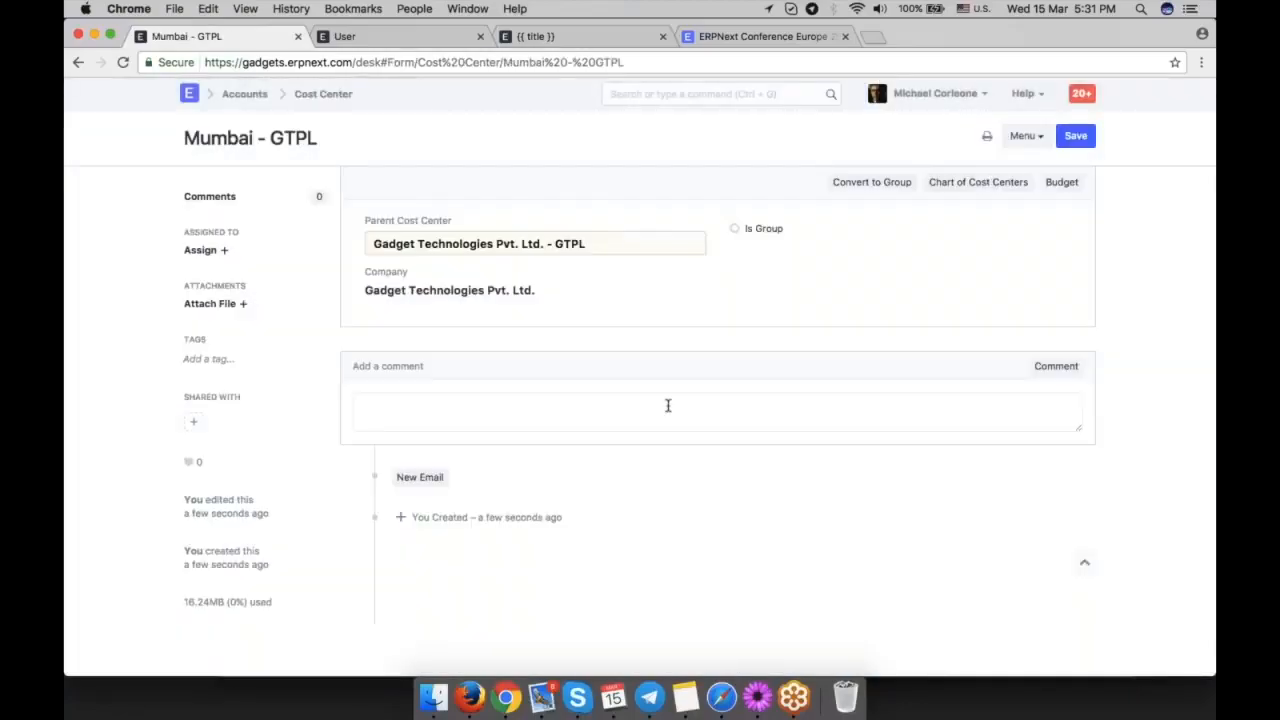
click(1061, 182)
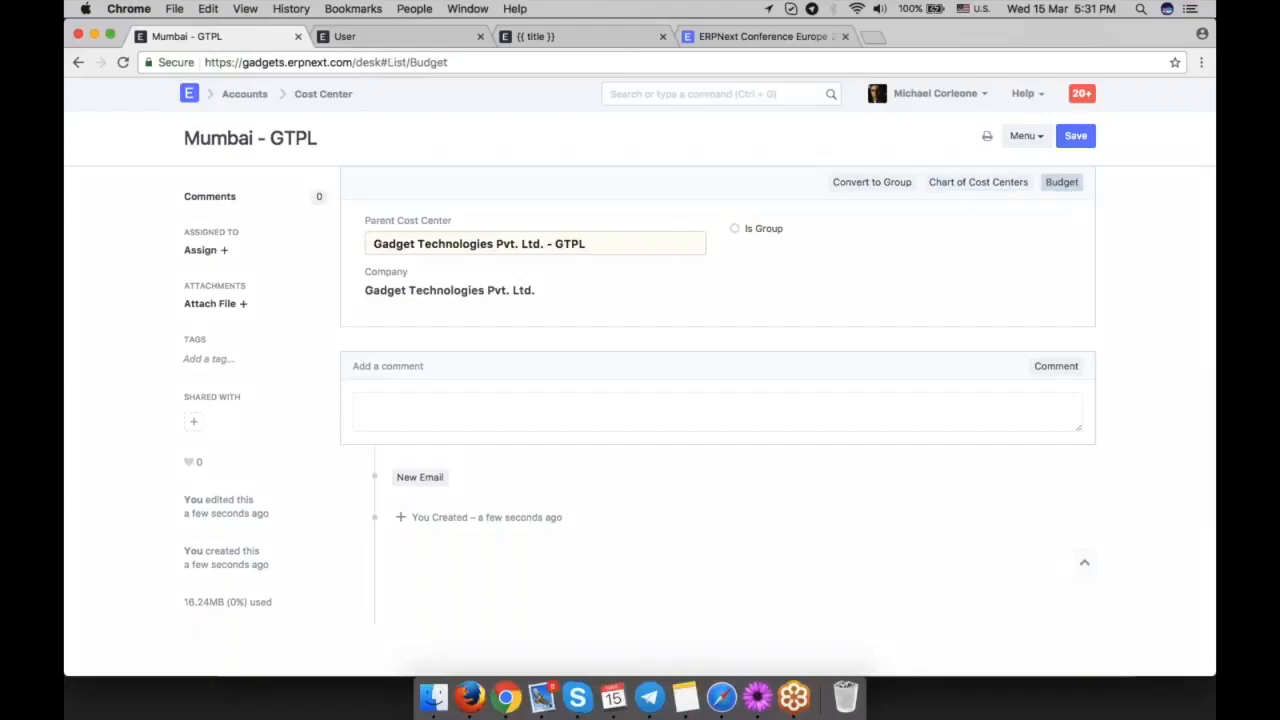
click(768, 394)
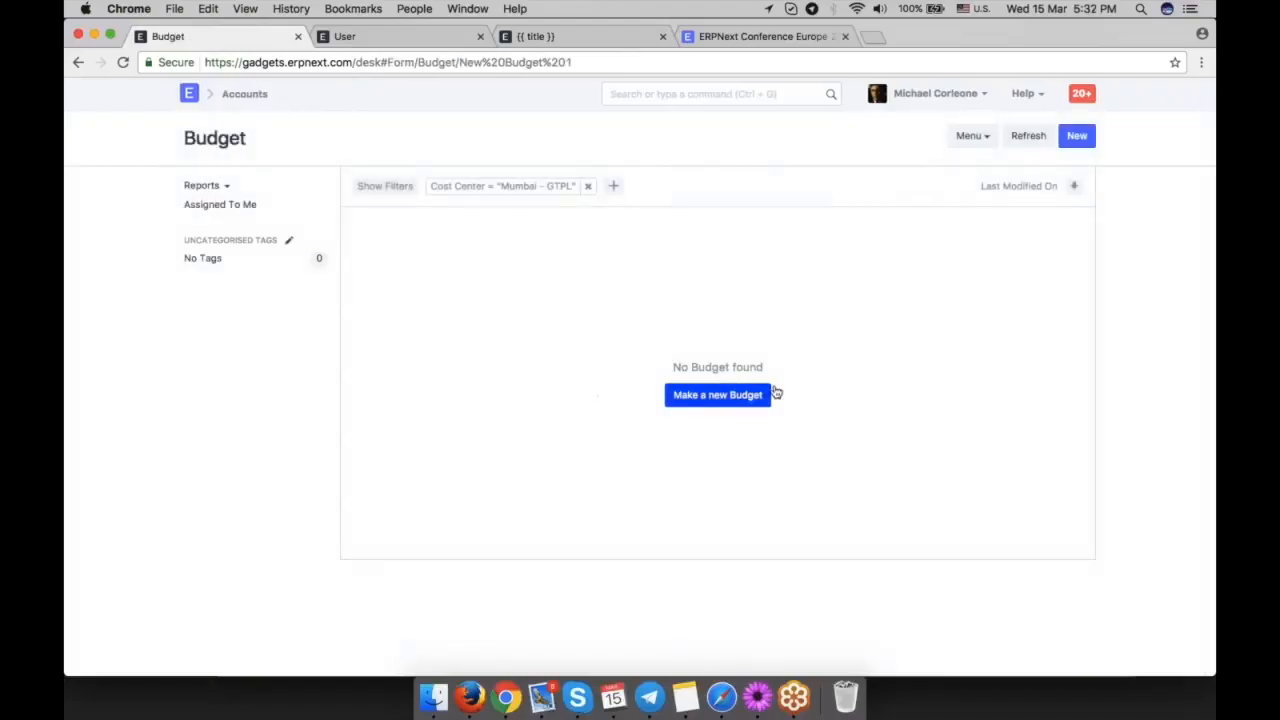
Budget 1,000 for the Administrative Expenses - GTPL account and save the Mumbai cost center's budget.
click(597, 458)
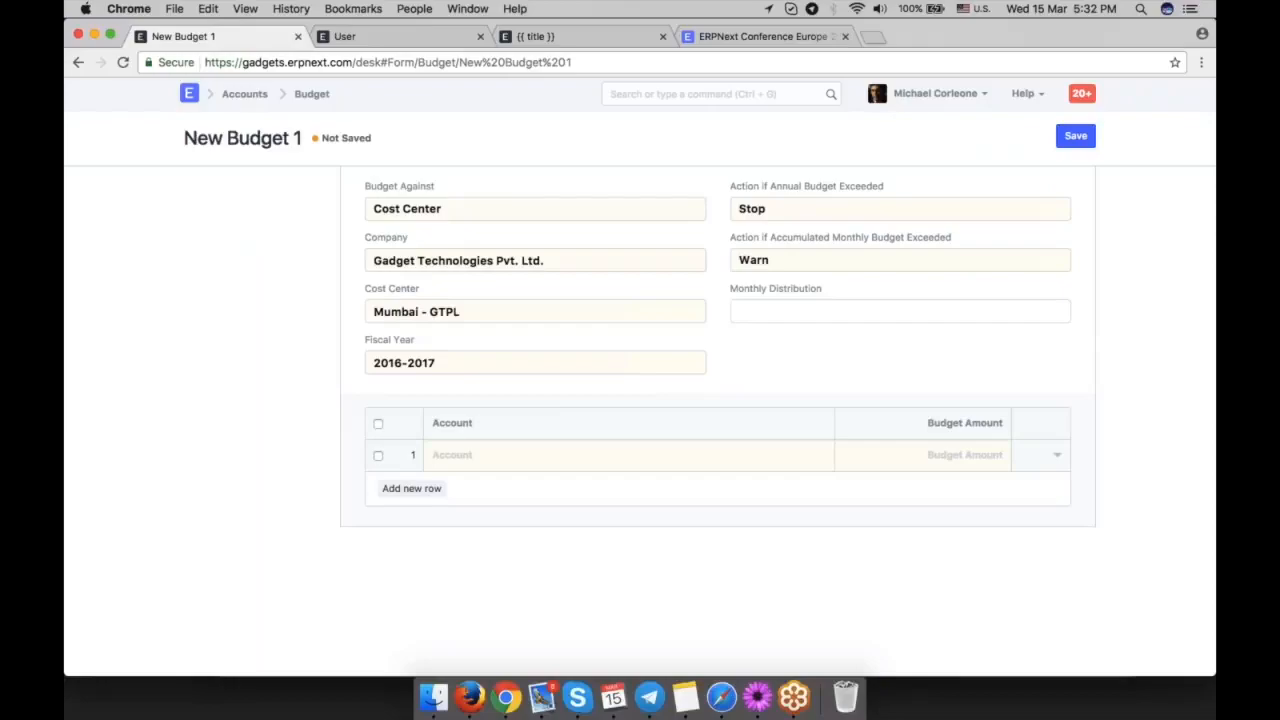
text(adv)
key(BackSpace)
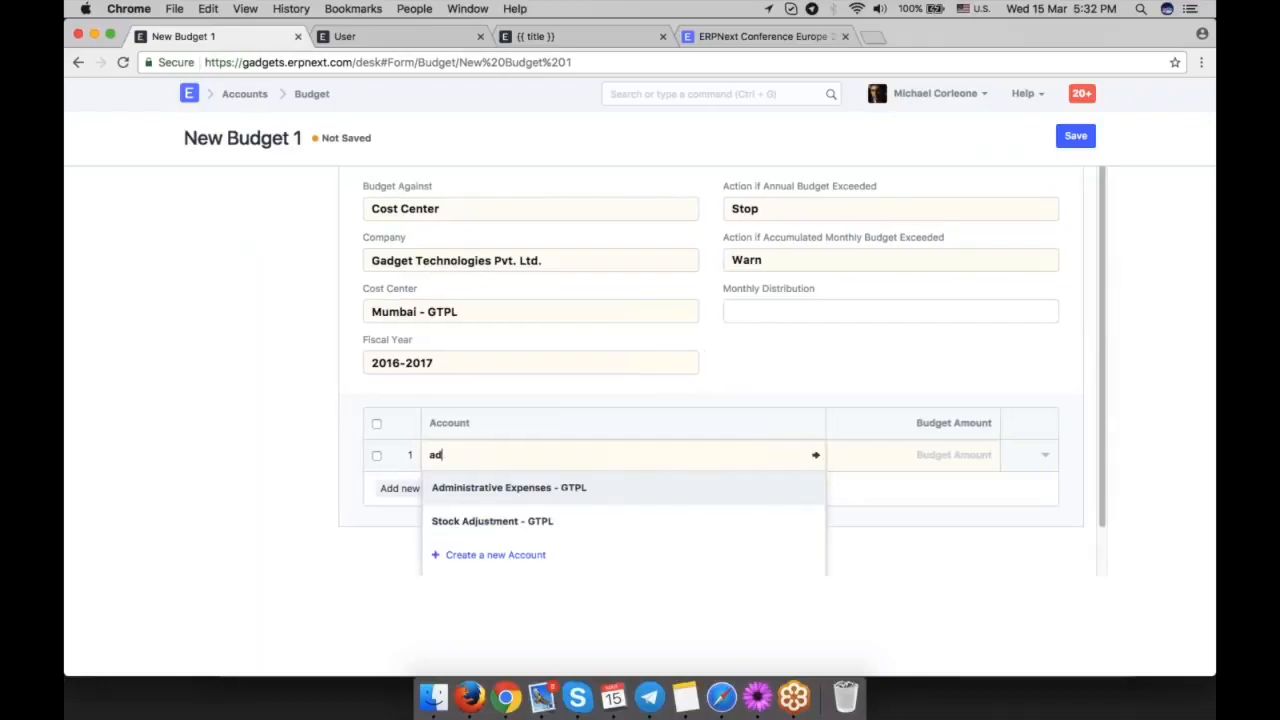
click(605, 482)
click(928, 457)
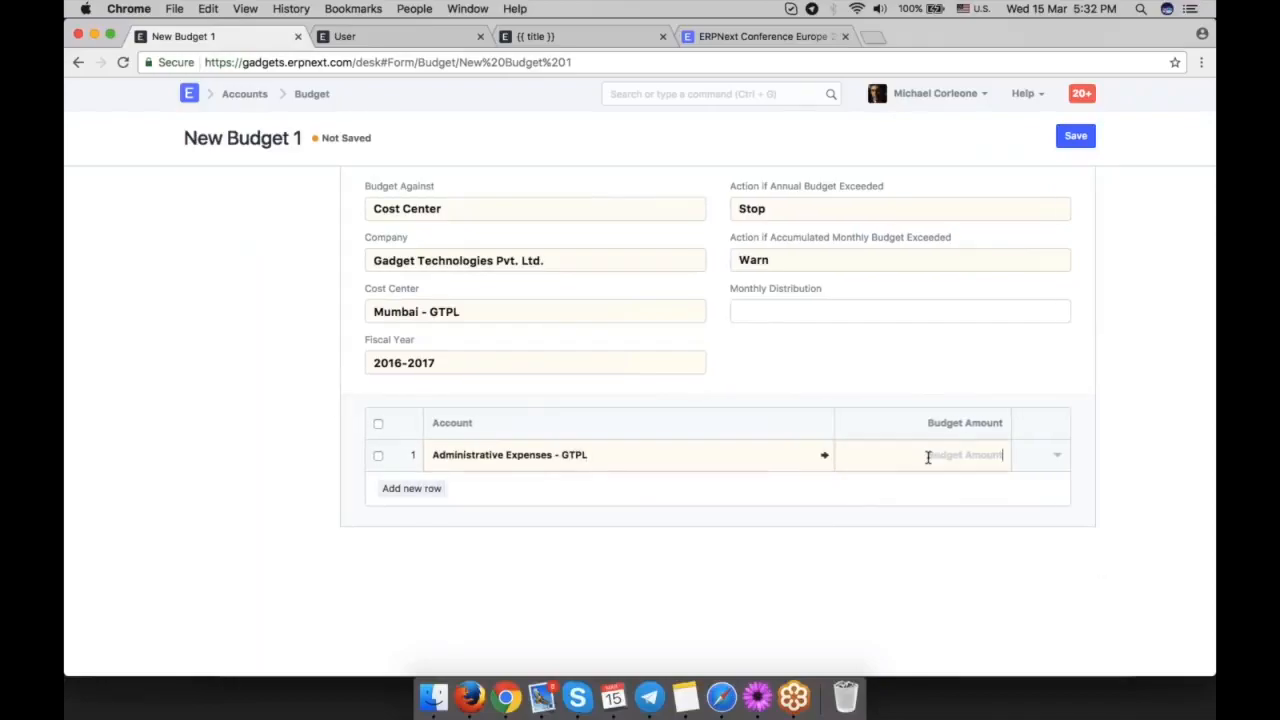
text(1----)
key(BackSpace)
key(BackSpace)
key(BackSpace)
key(BackSpace)
text(000)
key(ctrl+s)
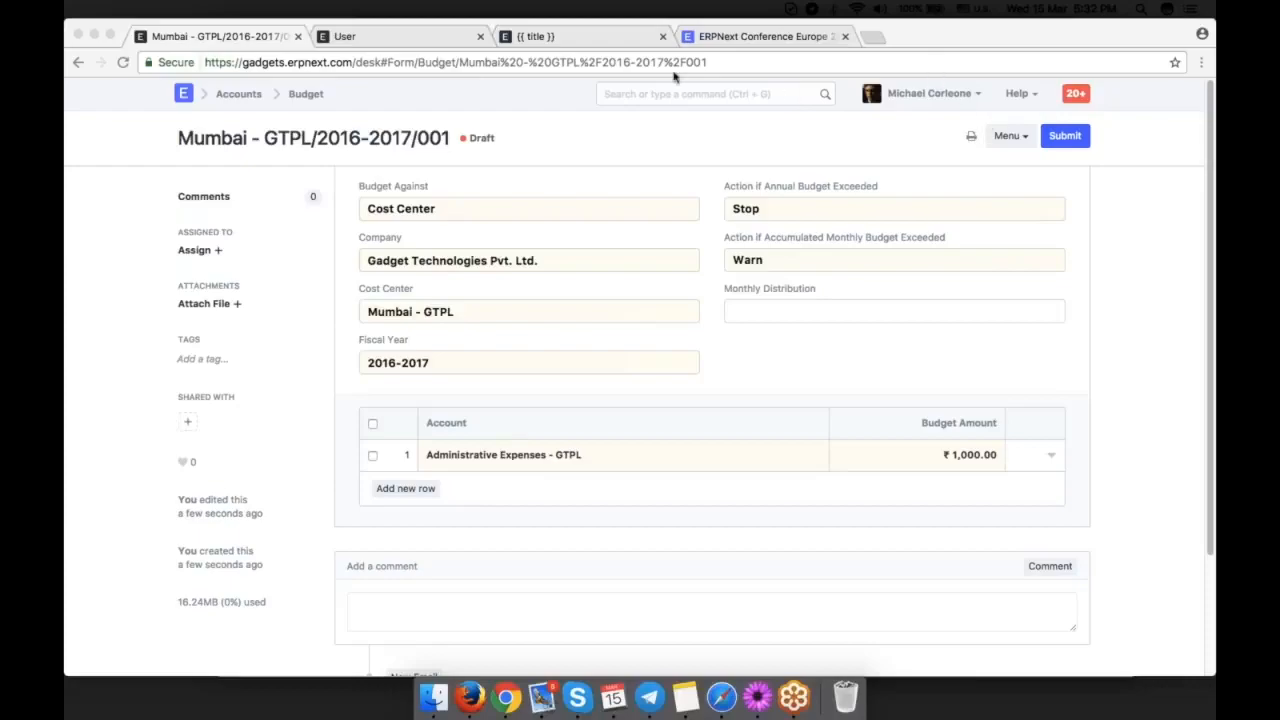
Switch to the browser page with the User list and create a new Payment Entry from there.
click(531, 36)
click(397, 41)
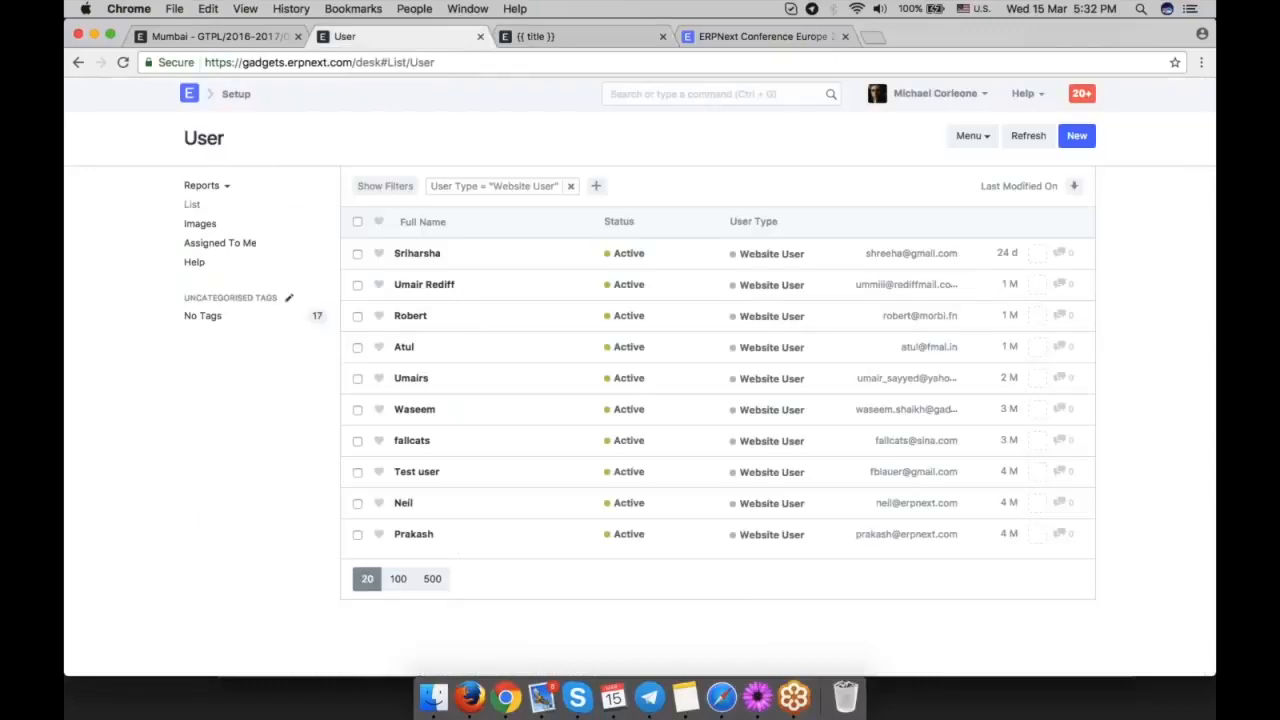
click(684, 97)
text(new paym)
key(Down)
key(Down)
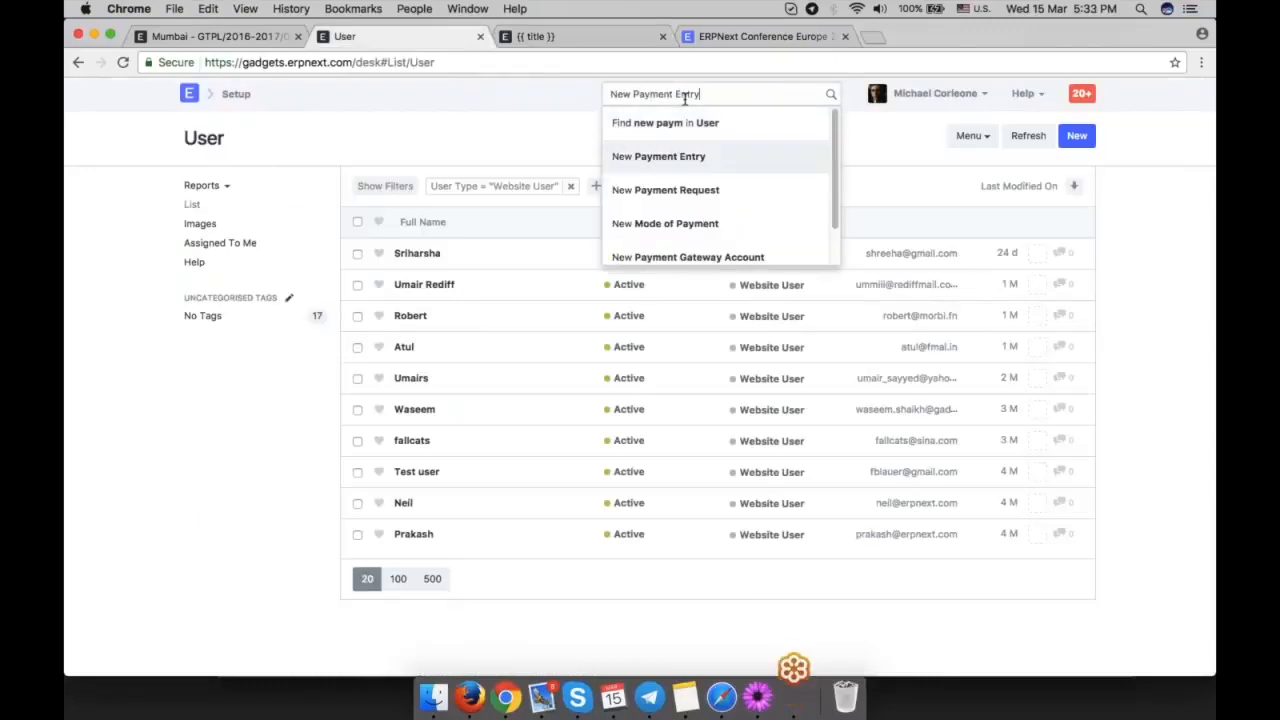
key(Return)
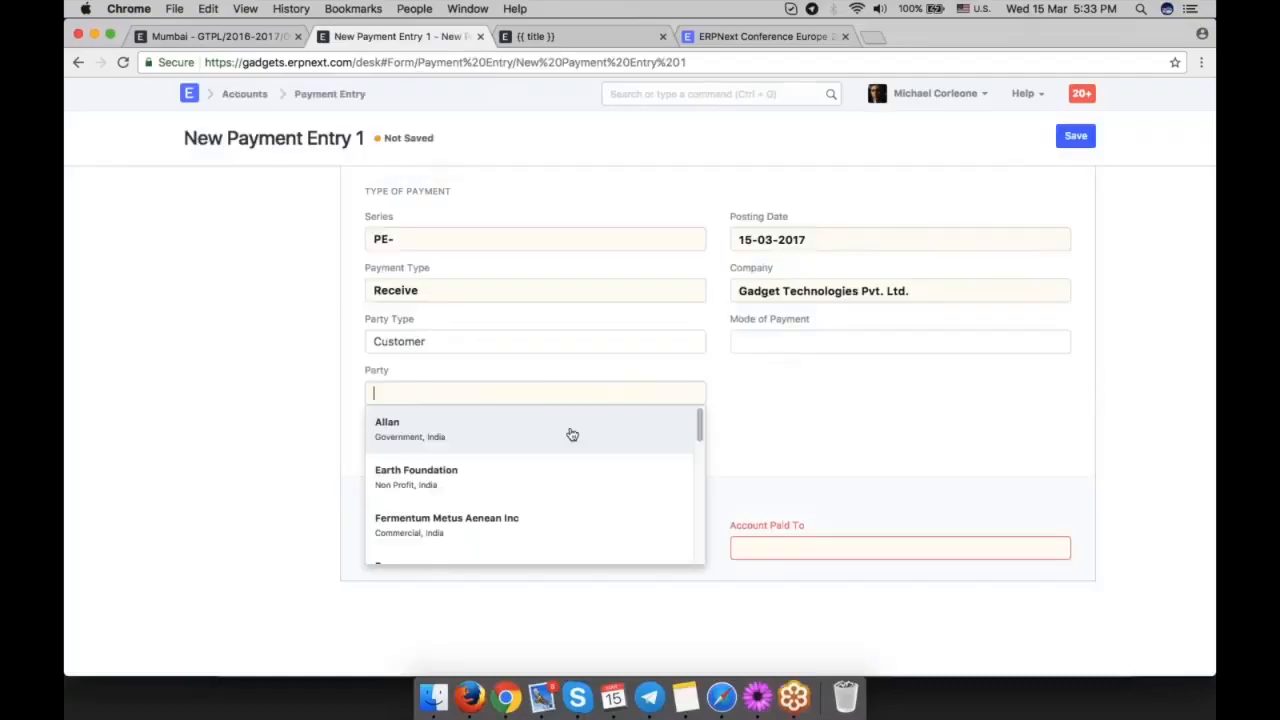
Choose the first listed customer as the party and set Account Paid To to Standard Bank - GTPL.
click(572, 434)
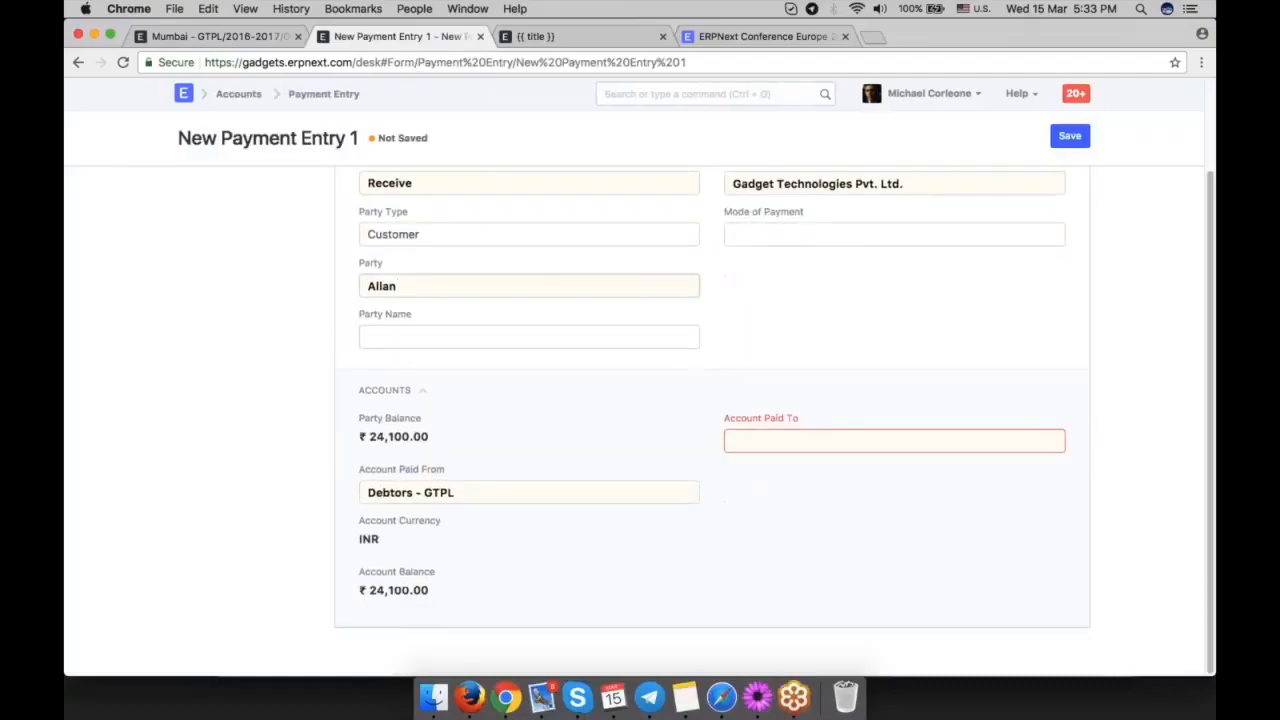
scroll(559, 366, down, 1)
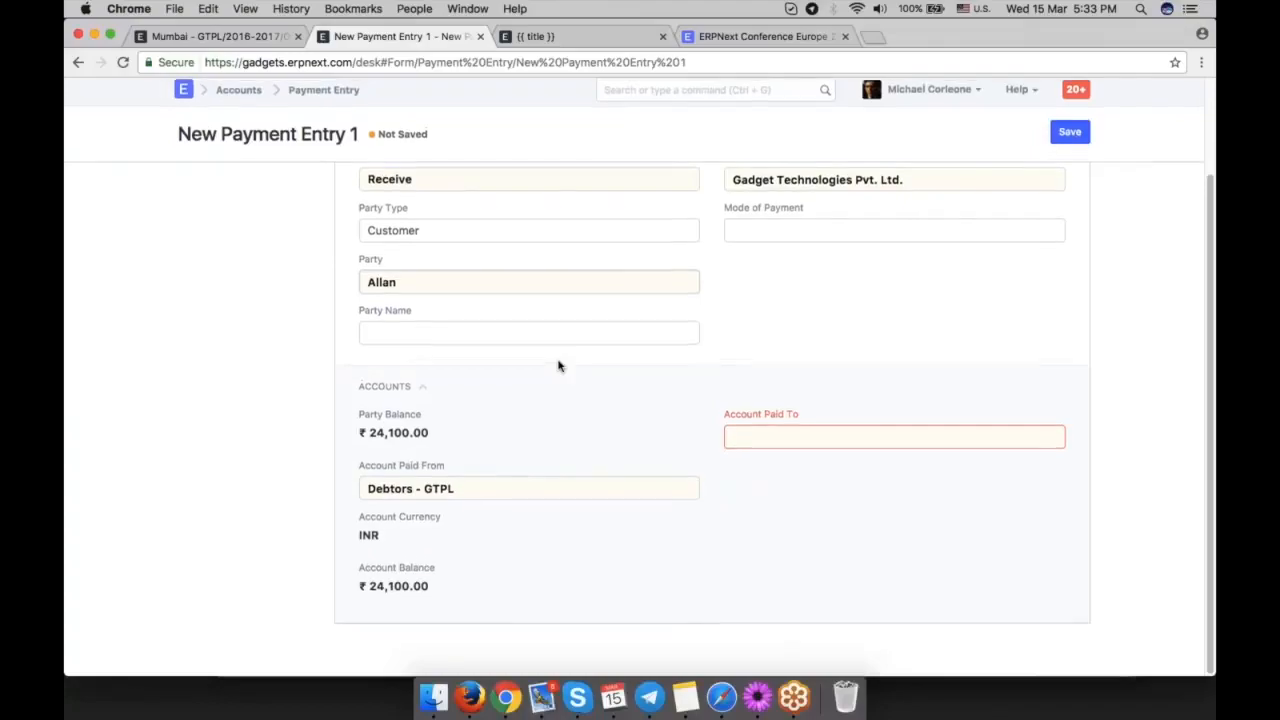
click(854, 438)
click(854, 467)
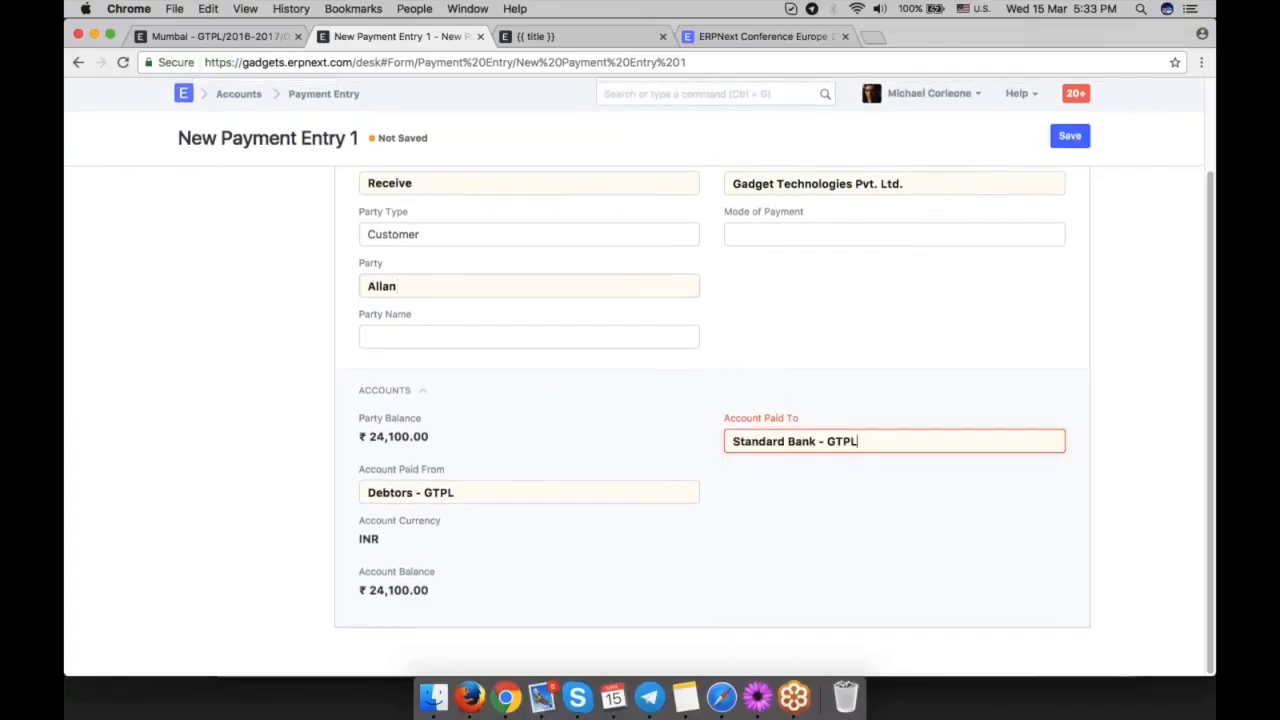
Examine the payment entry's paid amount, reference allocations, write-off and transaction sections.
scroll(664, 477, down, 2)
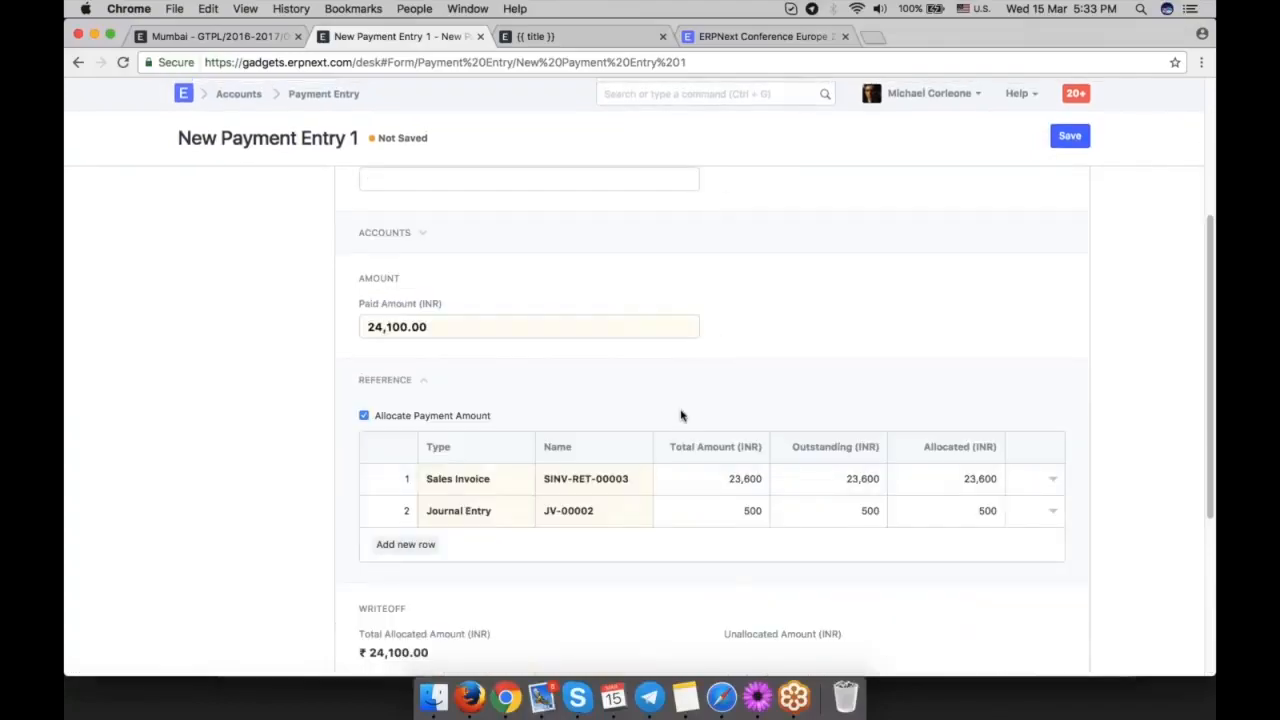
scroll(682, 415, down, 1)
click(500, 225)
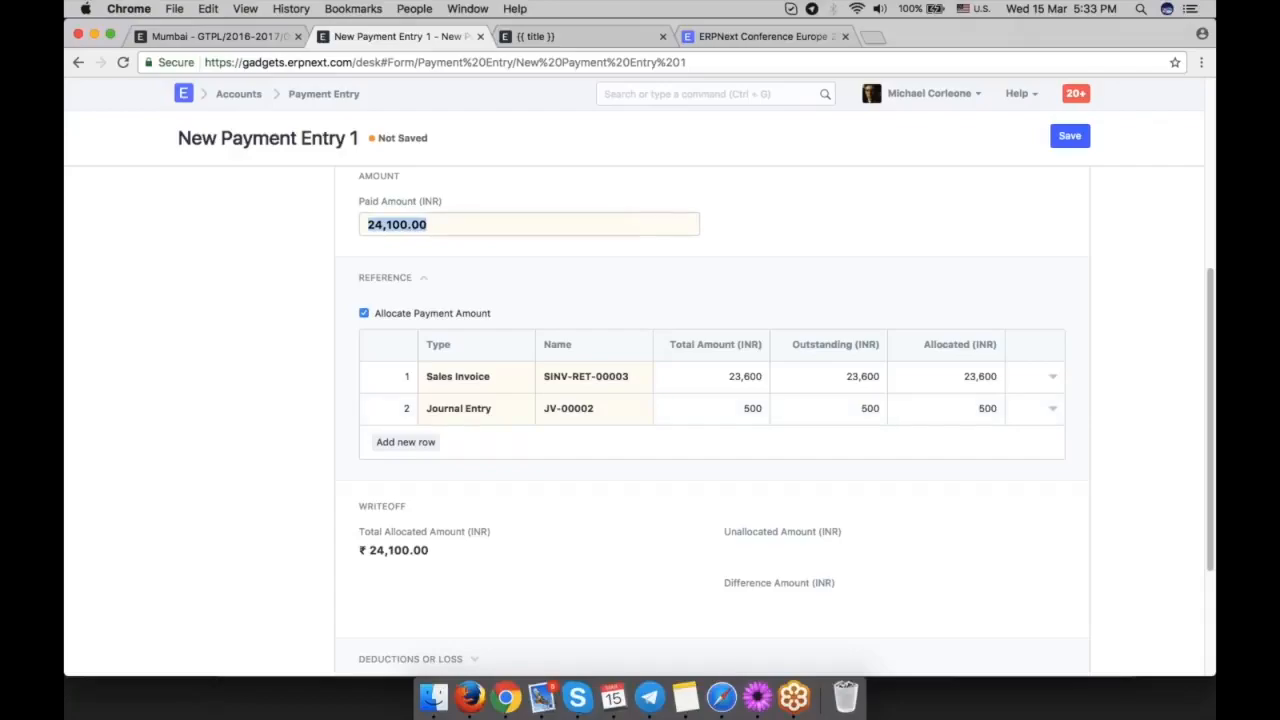
scroll(878, 347, down, 1)
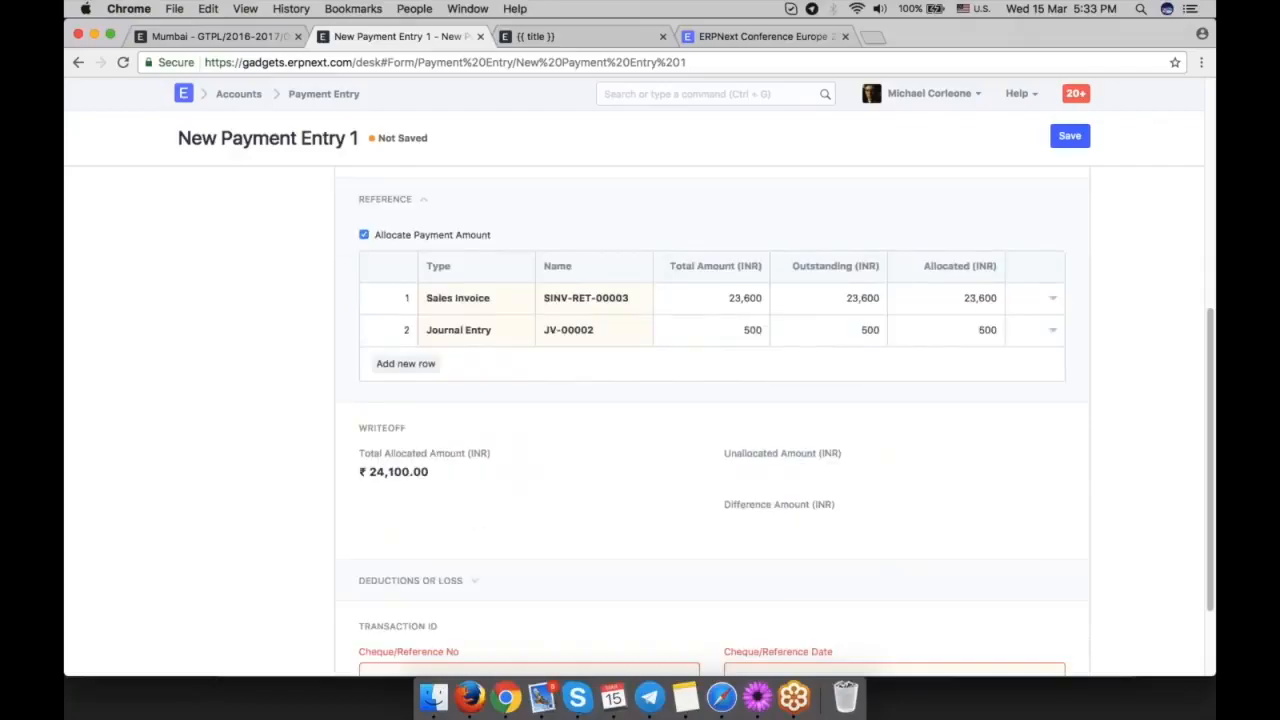
scroll(958, 371, down, 2)
scroll(958, 371, up, 3)
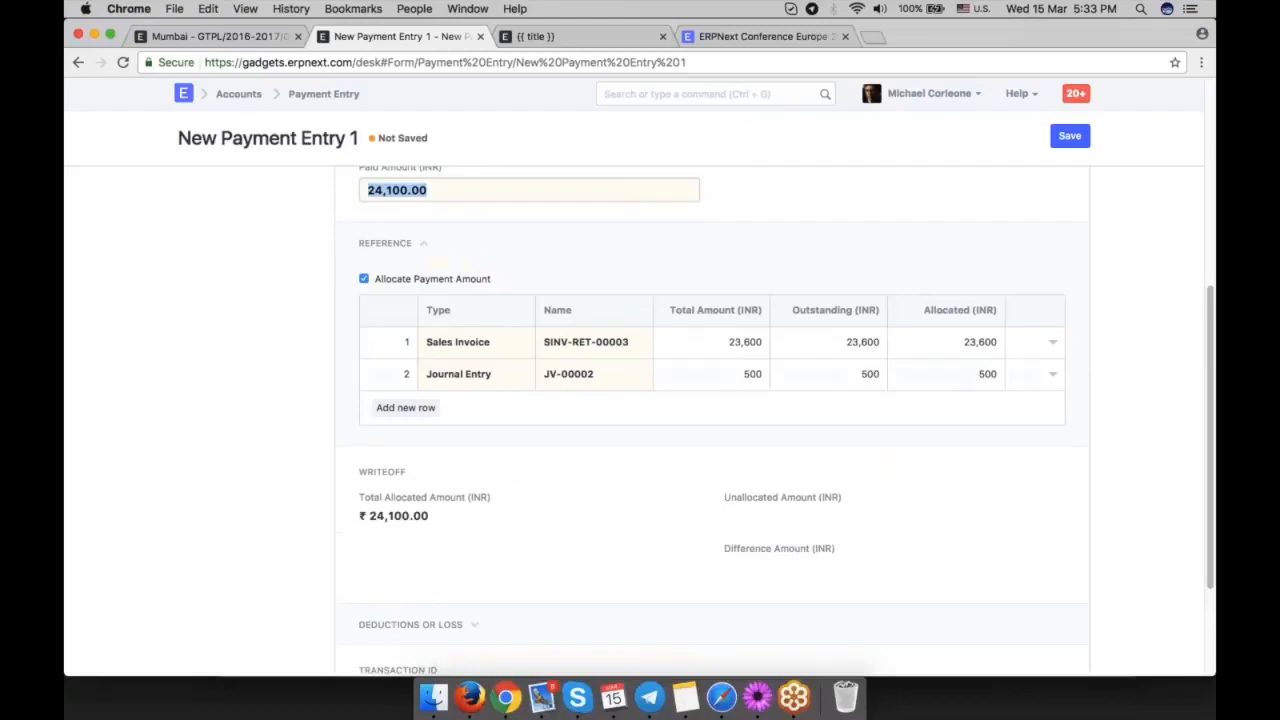
scroll(632, 266, up, 2)
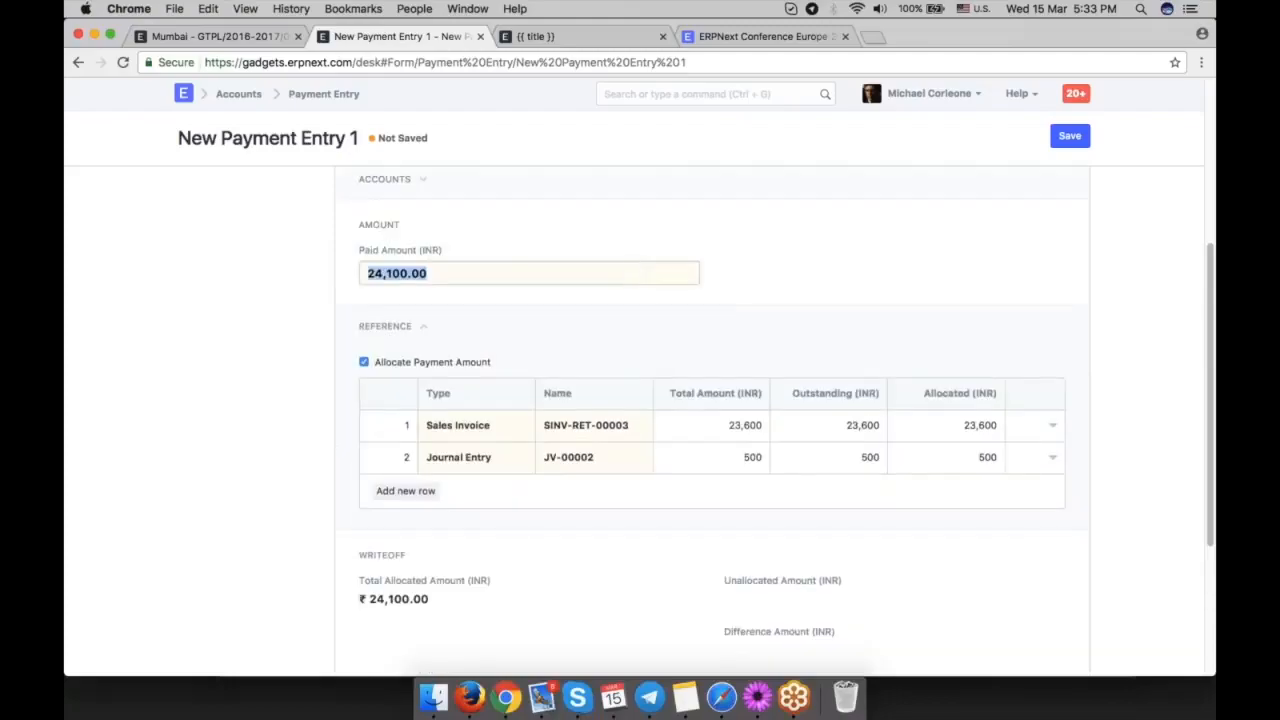
Try a paid amount of 25000 on the payment entry and undo the change.
text(25000)
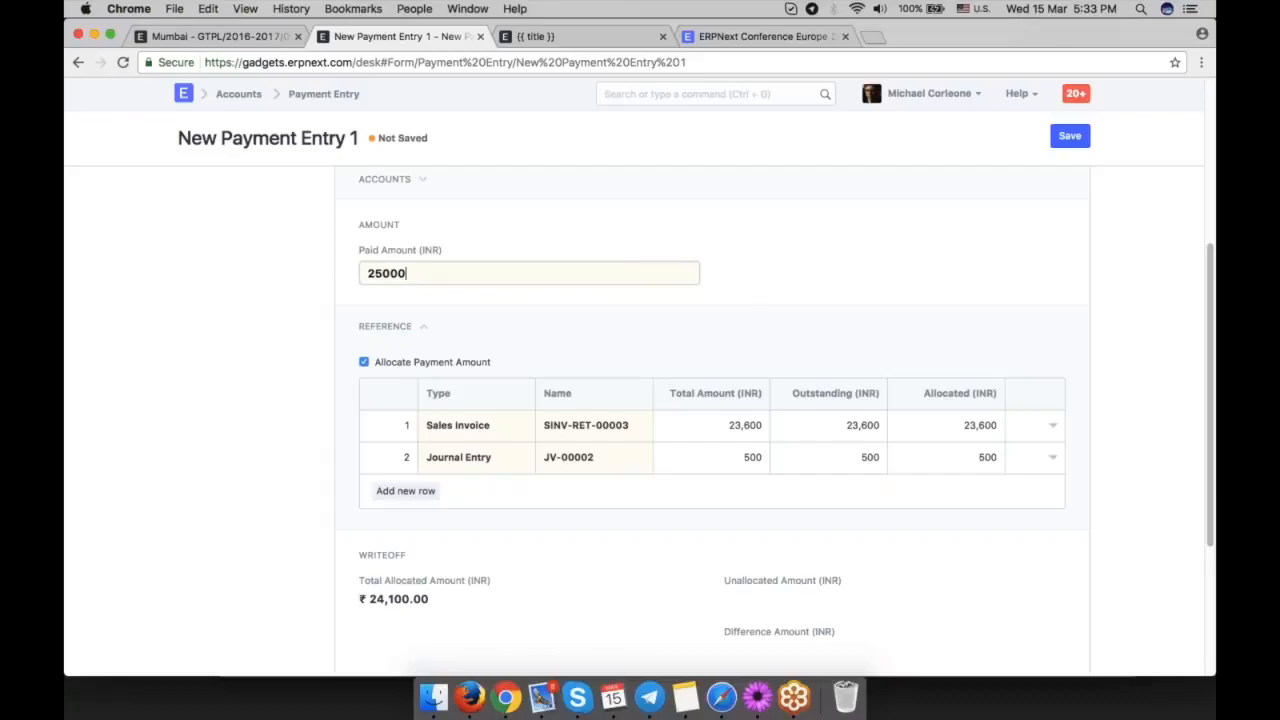
key(super+z)
Set the allocated amount of the Journal Entry reference row to 1000.
click(965, 458)
text(1)
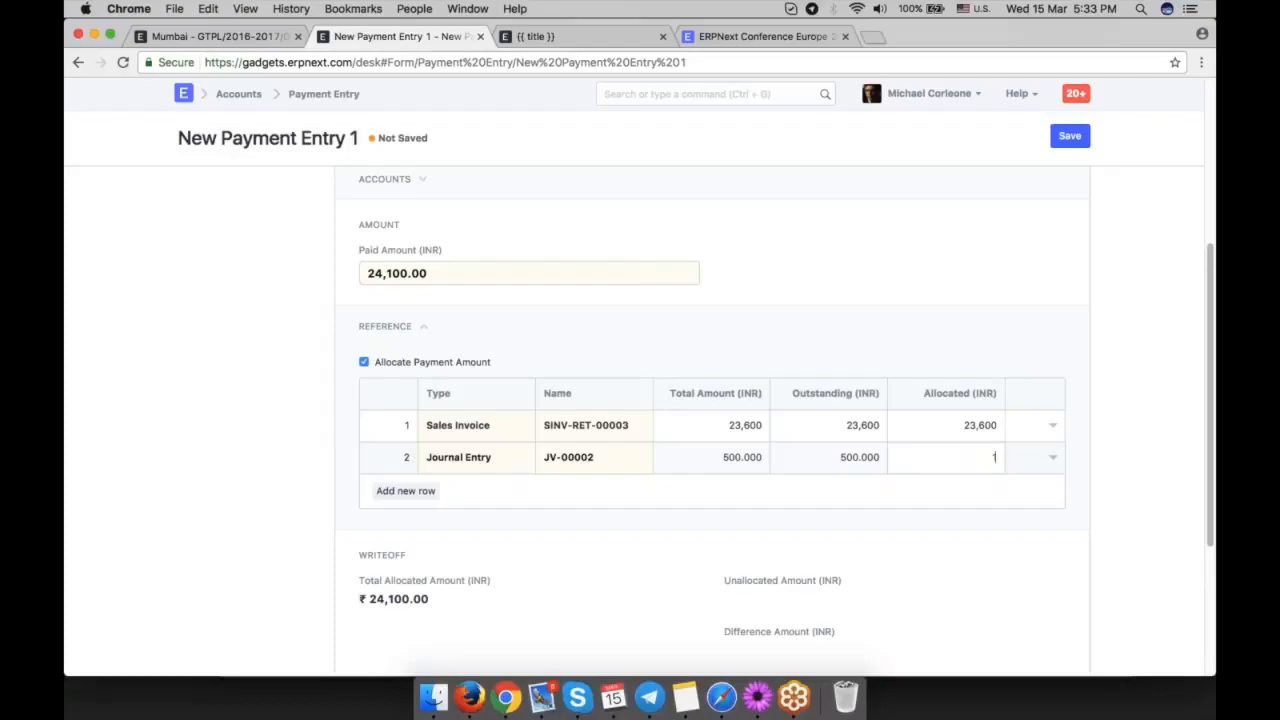
text(000)
click(1089, 580)
Check the payment entry's difference amount and try to write it off.
scroll(1089, 580, down, 3)
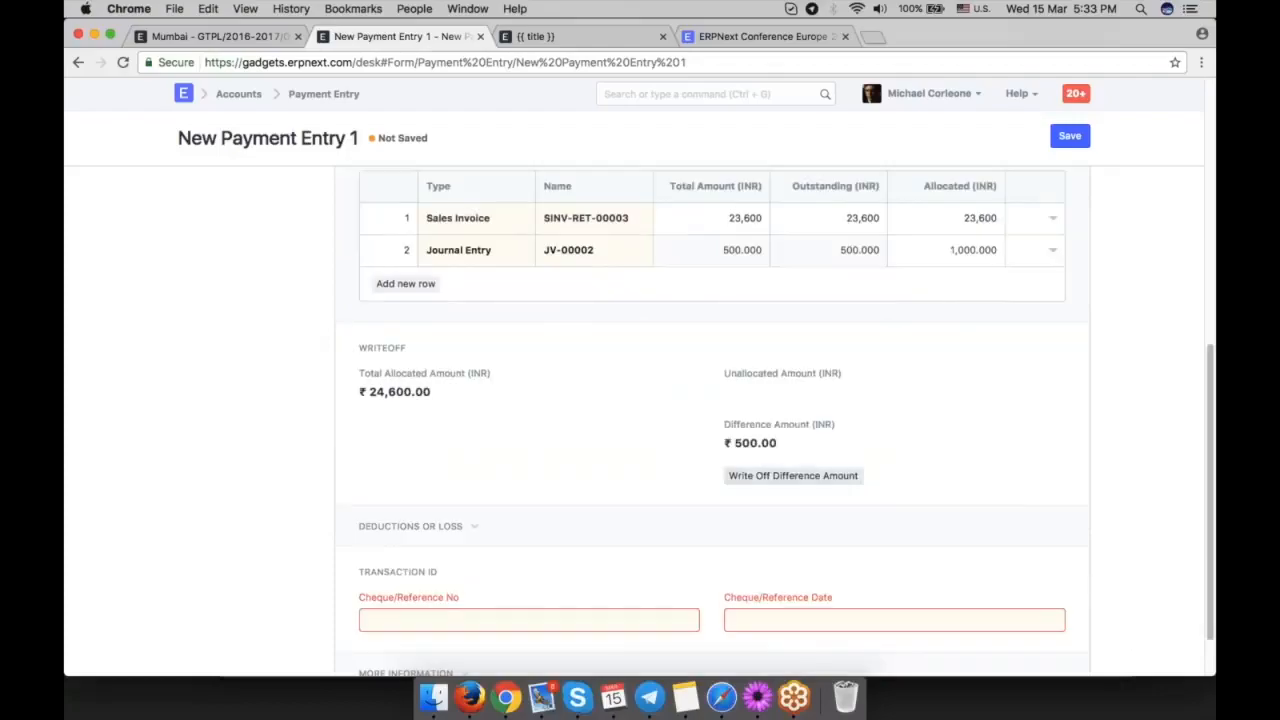
triple_click(750, 443)
scroll(750, 443, down, 1)
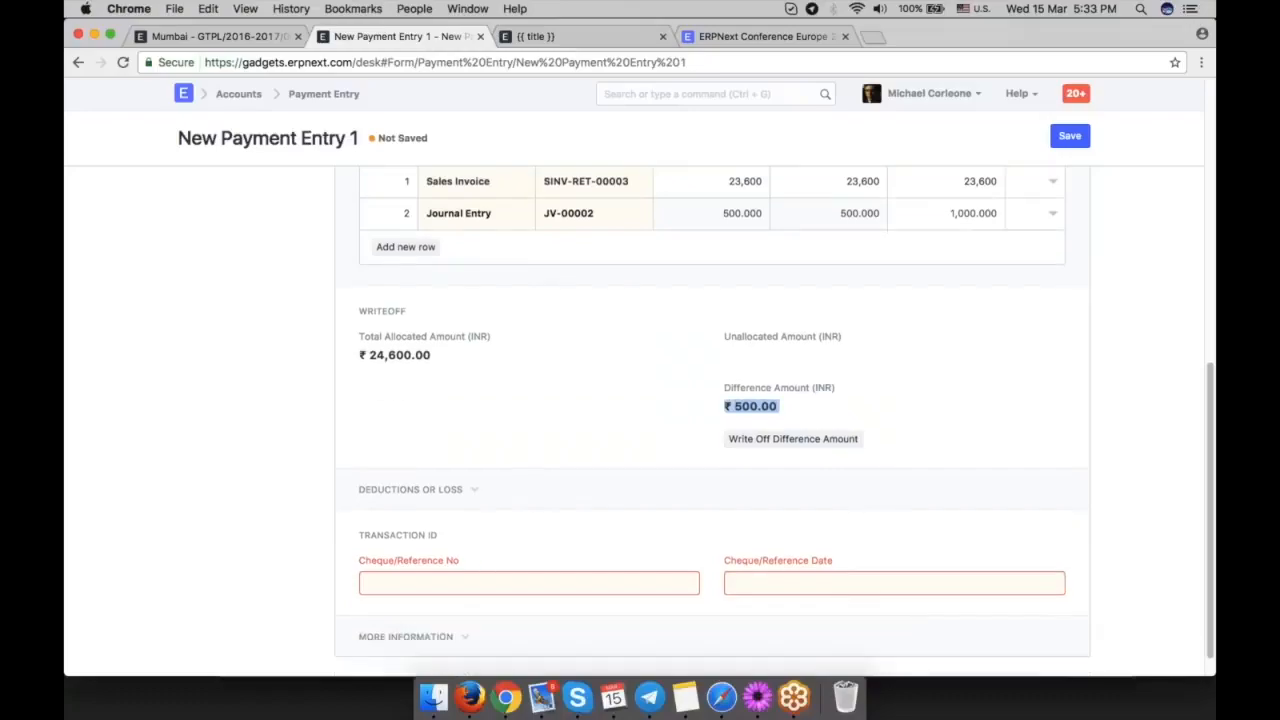
click(800, 410)
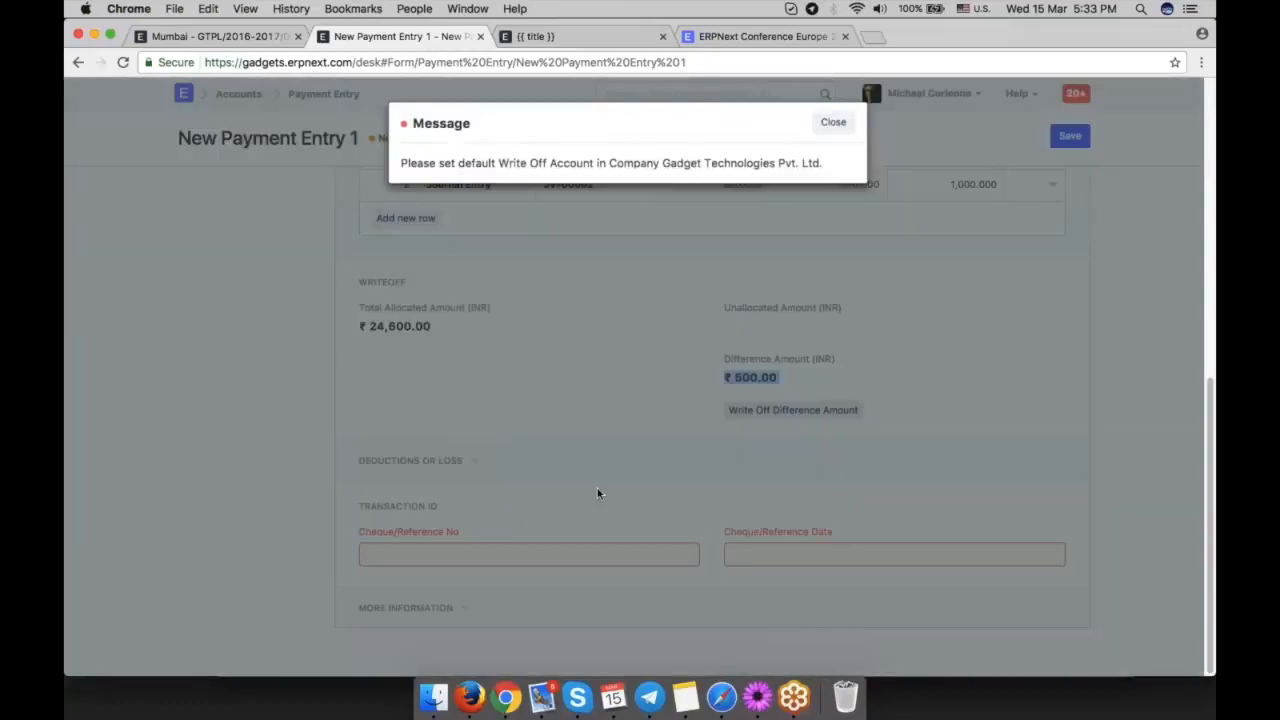
Add a deductions or loss row to the payment entry with account Write Off - GTPL and cost center Main - GTPL.
click(830, 123)
click(449, 462)
scroll(700, 420, down, 1)
click(405, 526)
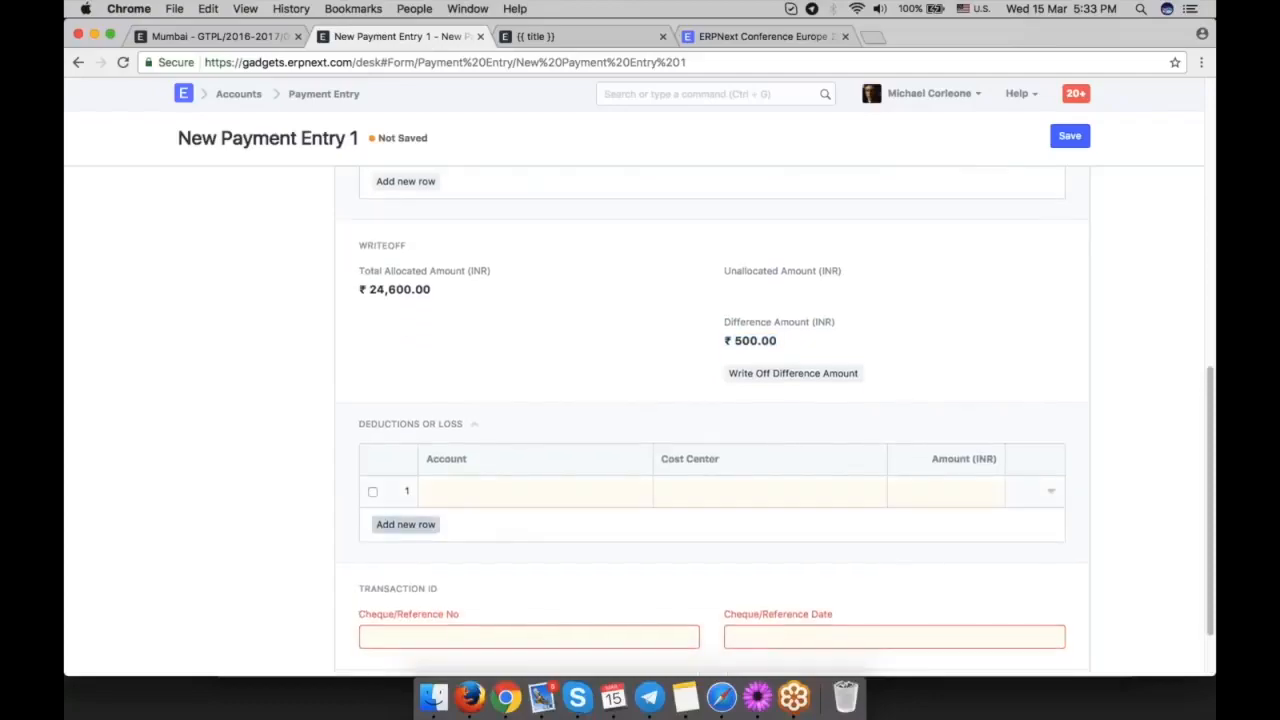
click(575, 490)
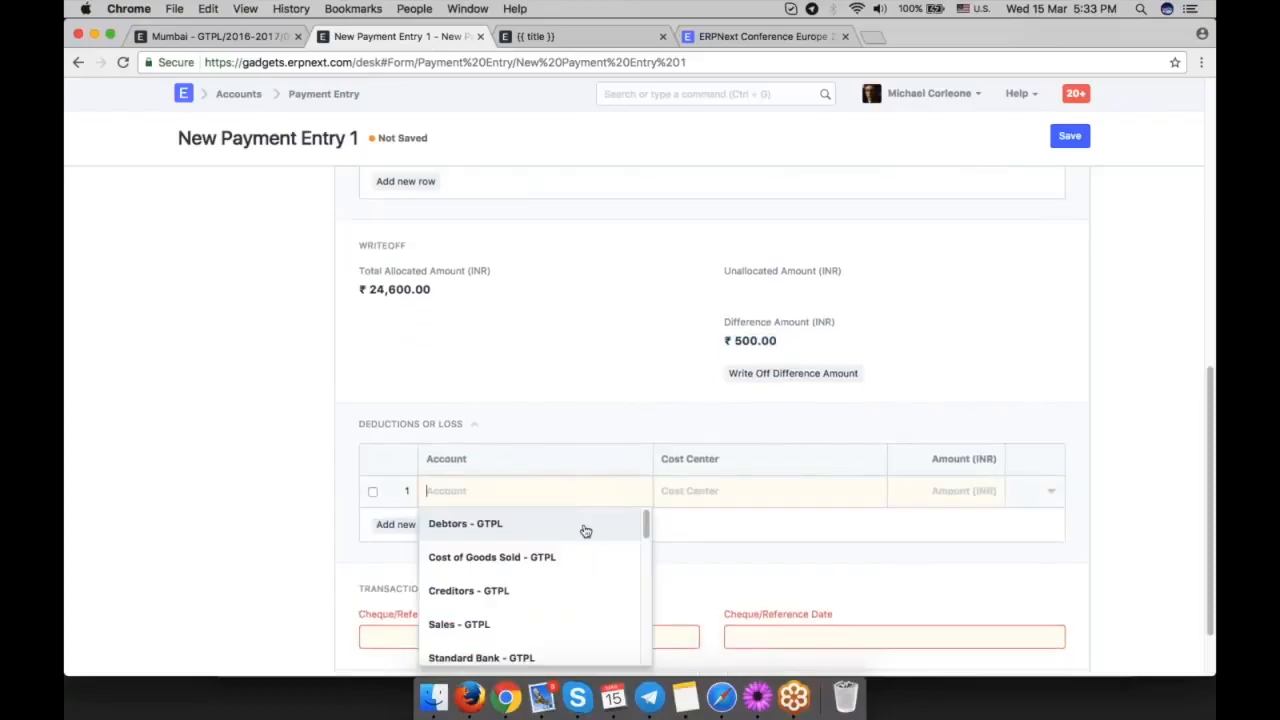
text(wri)
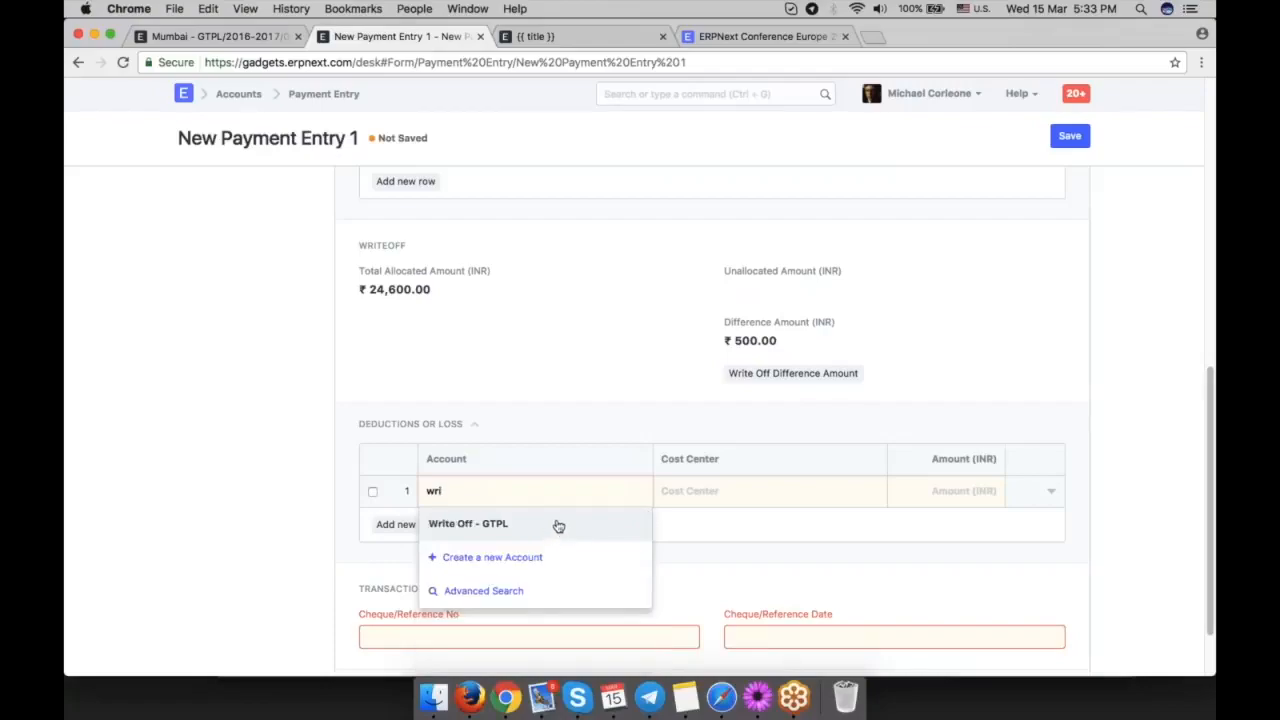
click(557, 524)
click(751, 497)
click(862, 522)
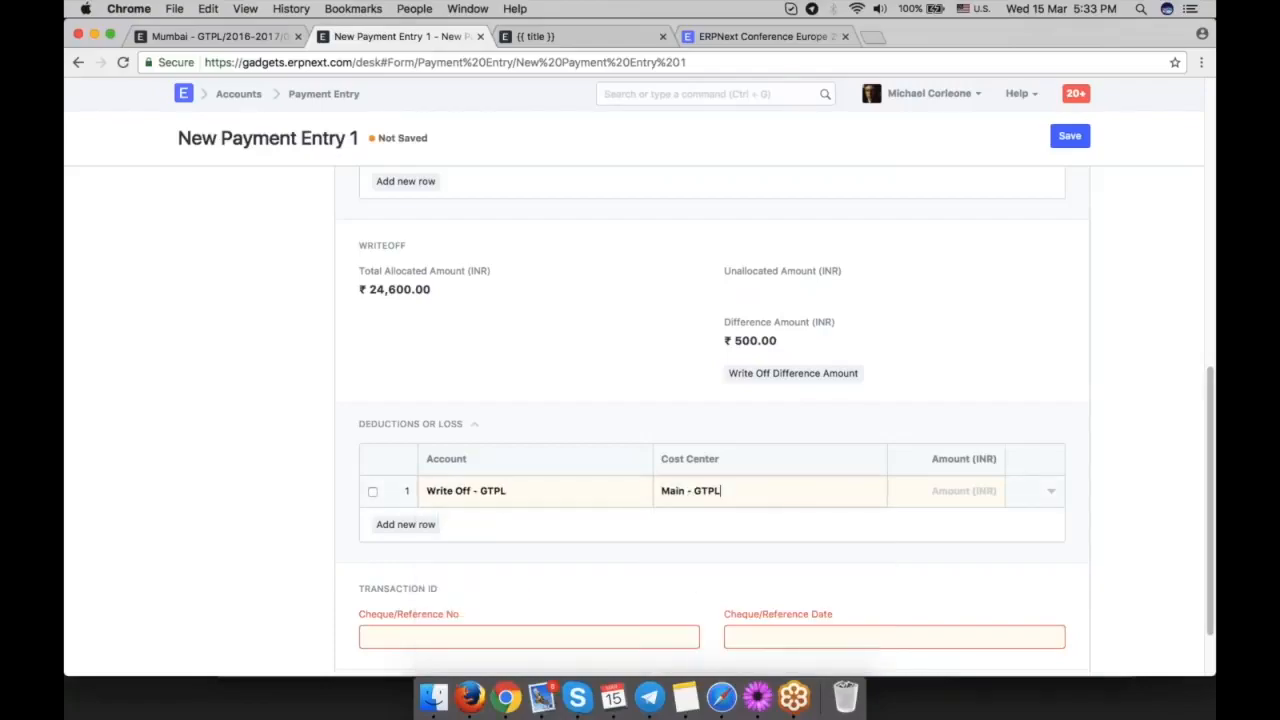
Set the write-off deduction row's amount to 500.
click(934, 494)
text(5-00)
key(BackSpace)
key(BackSpace)
key(BackSpace)
key(BackSpace)
text(500)
click(1070, 540)
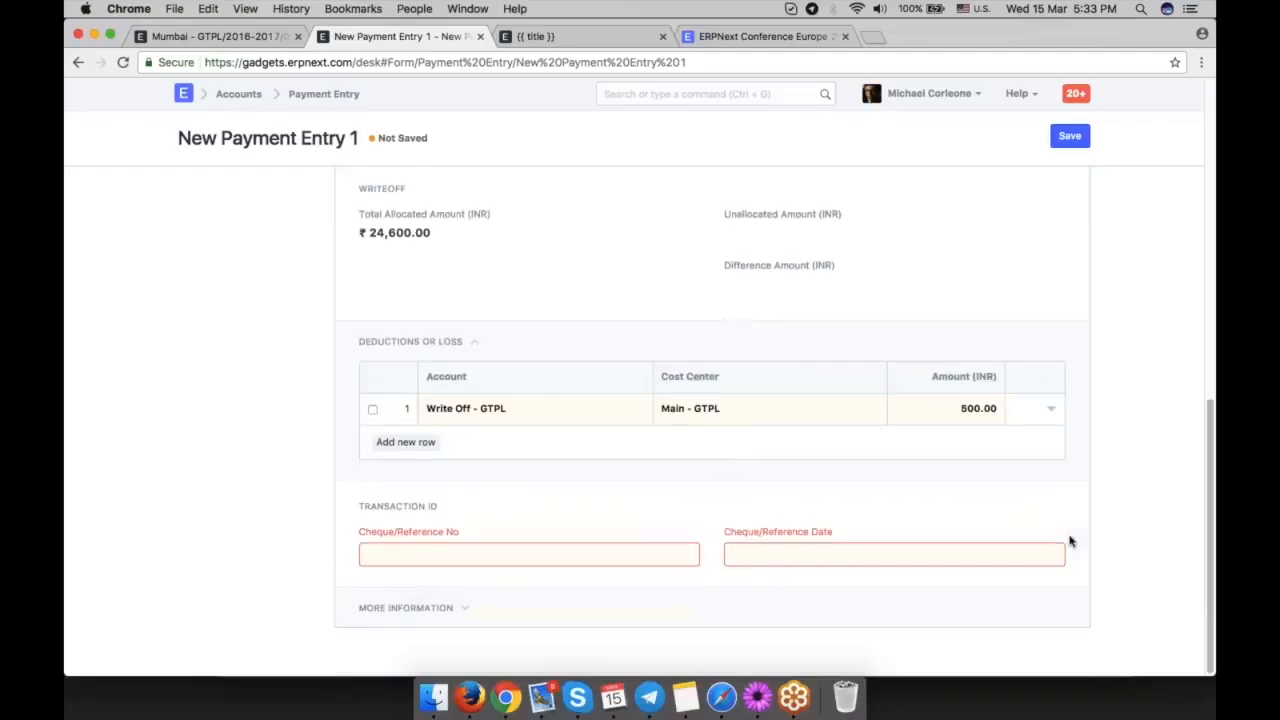
scroll(1070, 540, up, 8)
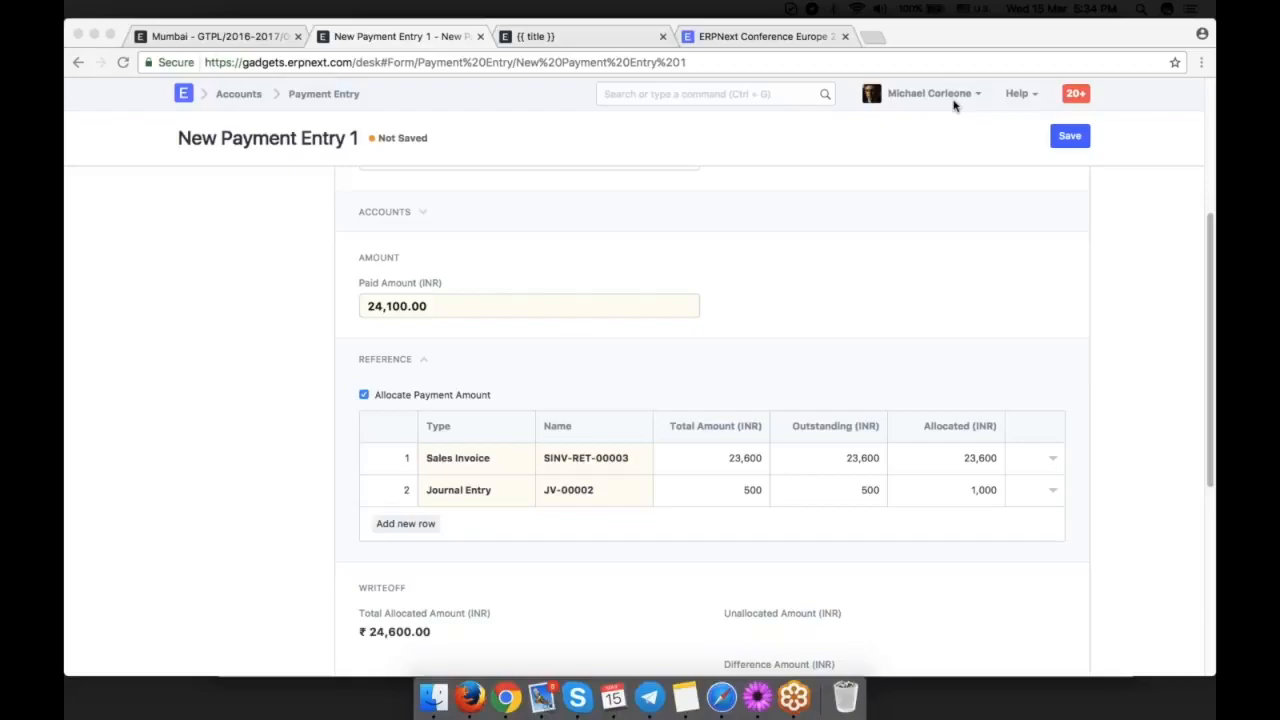
right_click(791, 283)
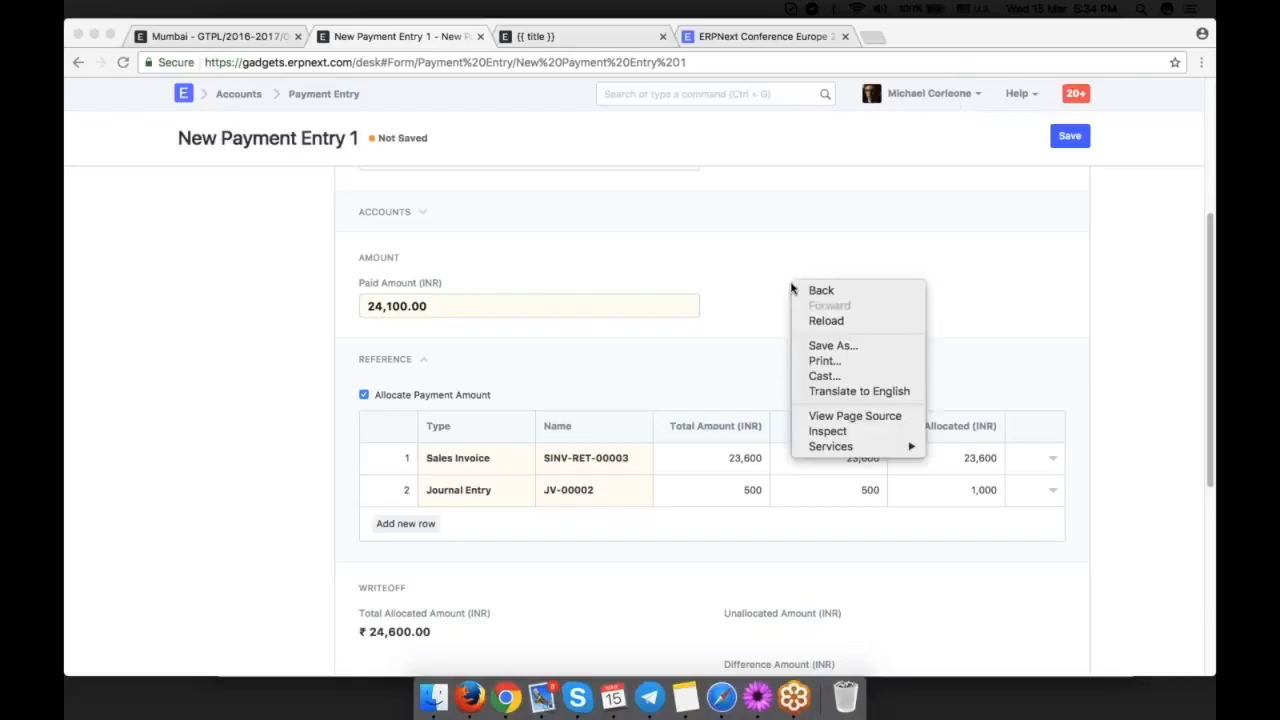
scroll(713, 271, up, 3)
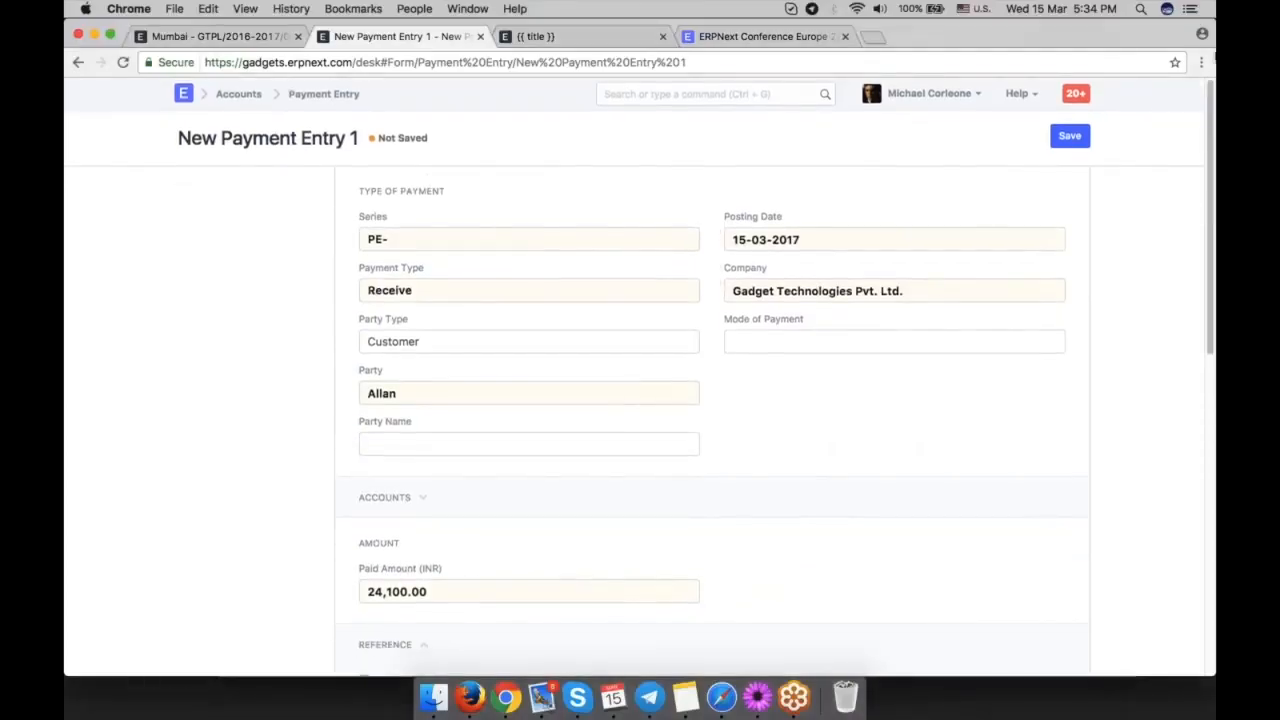
Go to the Customer list and open the InMobi Solutions record.
click(815, 94)
text(customer)
key(Return)
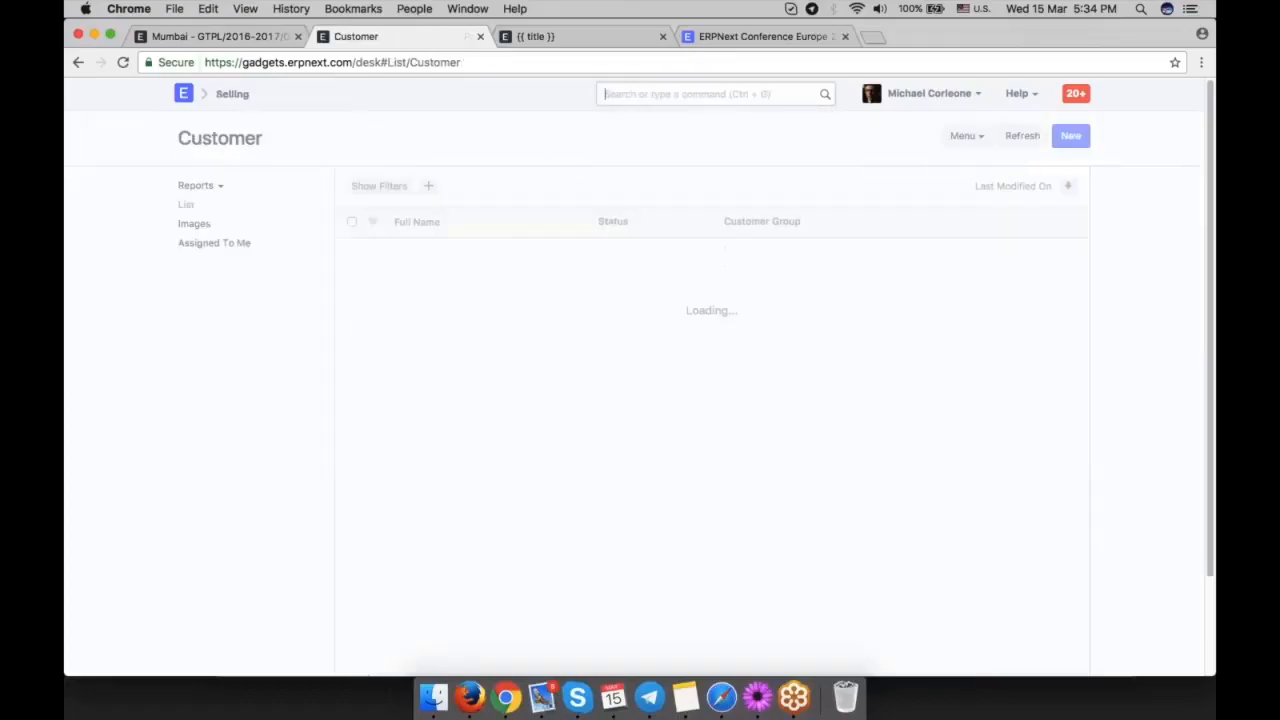
click(428, 253)
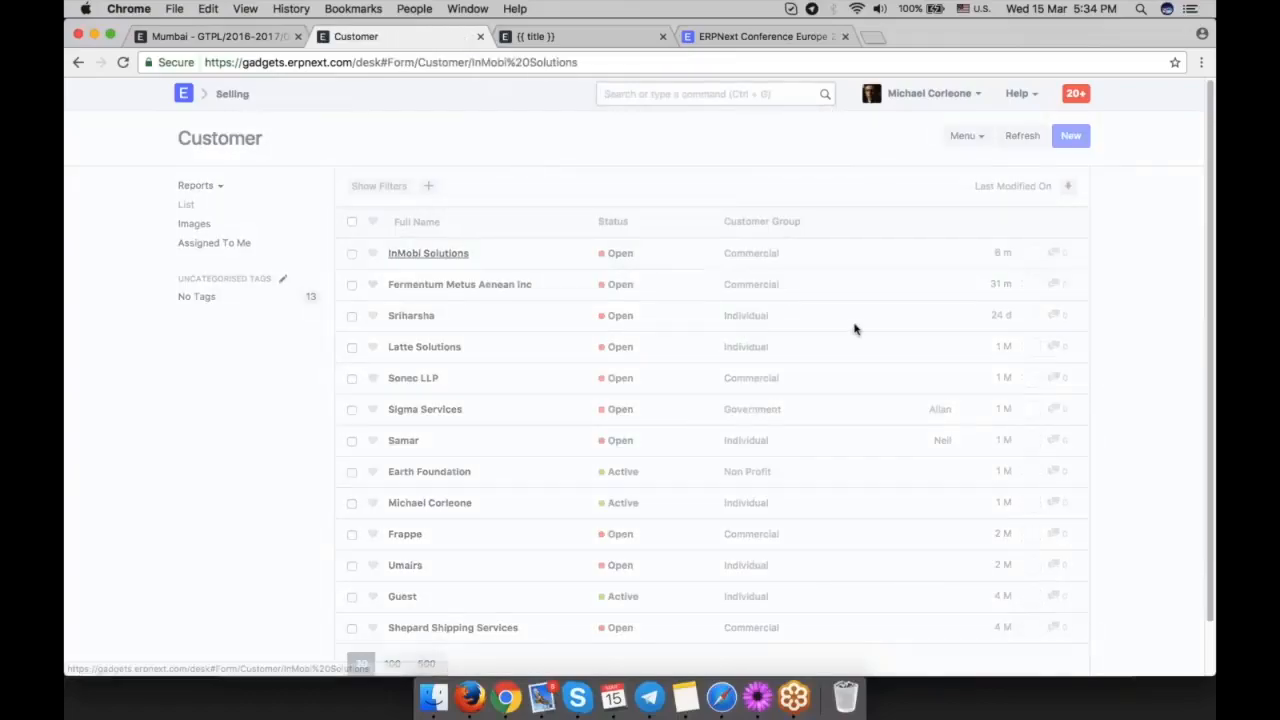
Examine the territory in the customer's name and type details and go back to the previous page.
scroll(965, 447, down, 5)
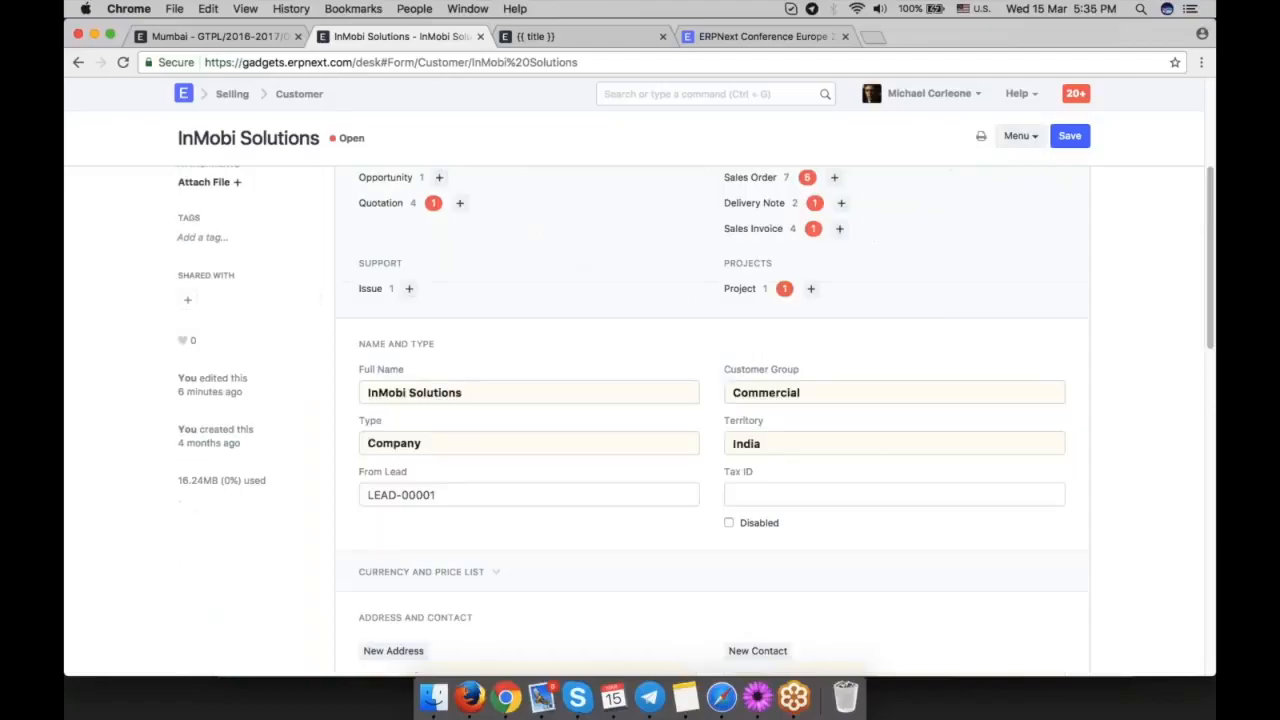
double_click(758, 443)
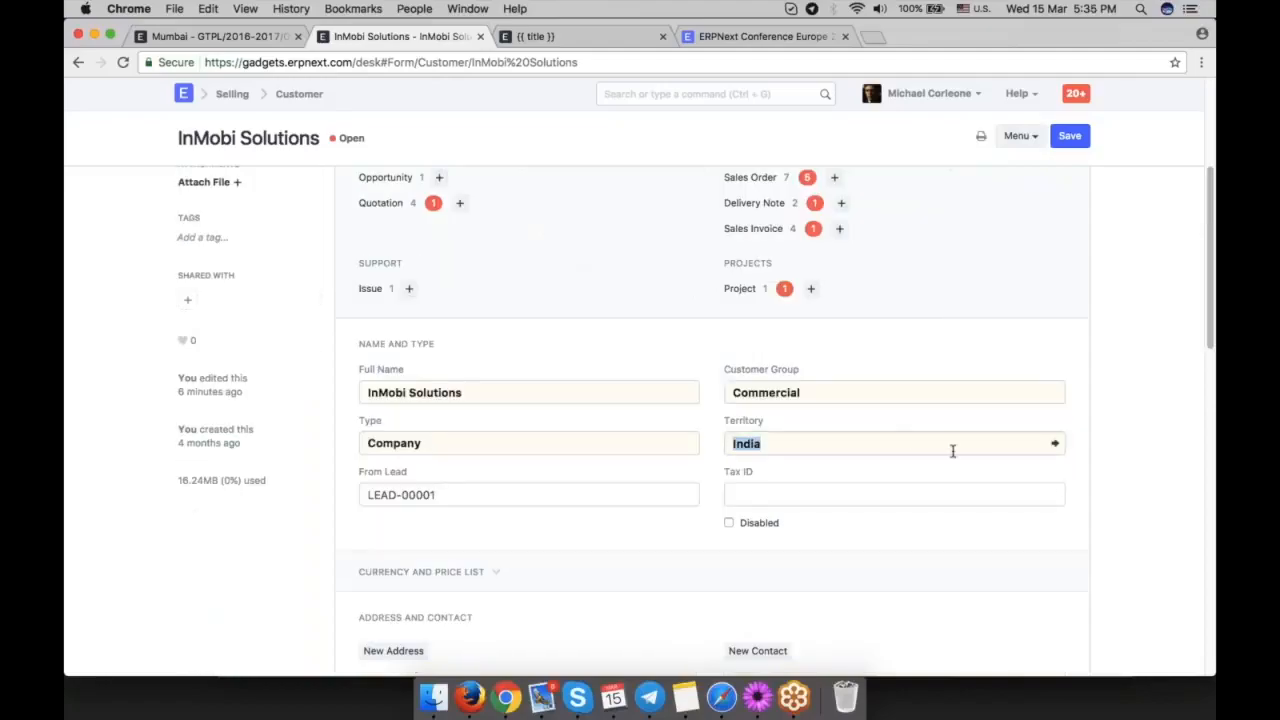
click(1107, 484)
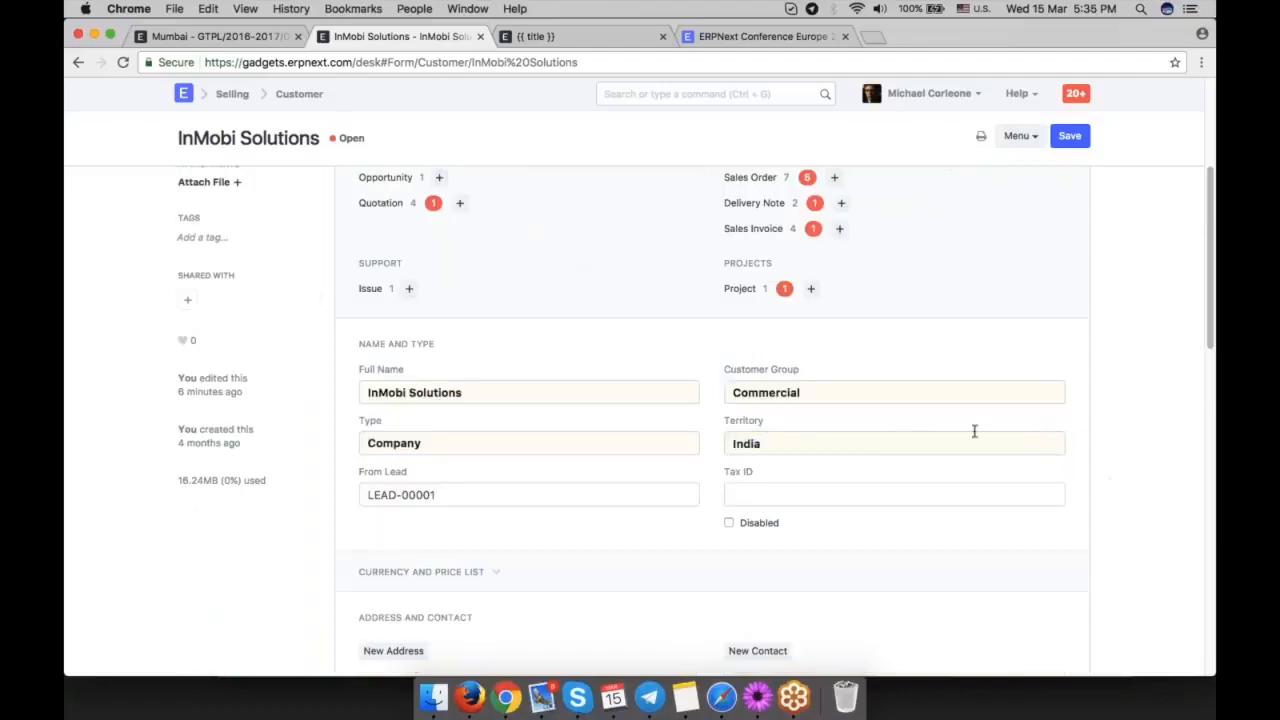
click(1024, 447)
scroll(1024, 447, down, 10)
click(80, 62)
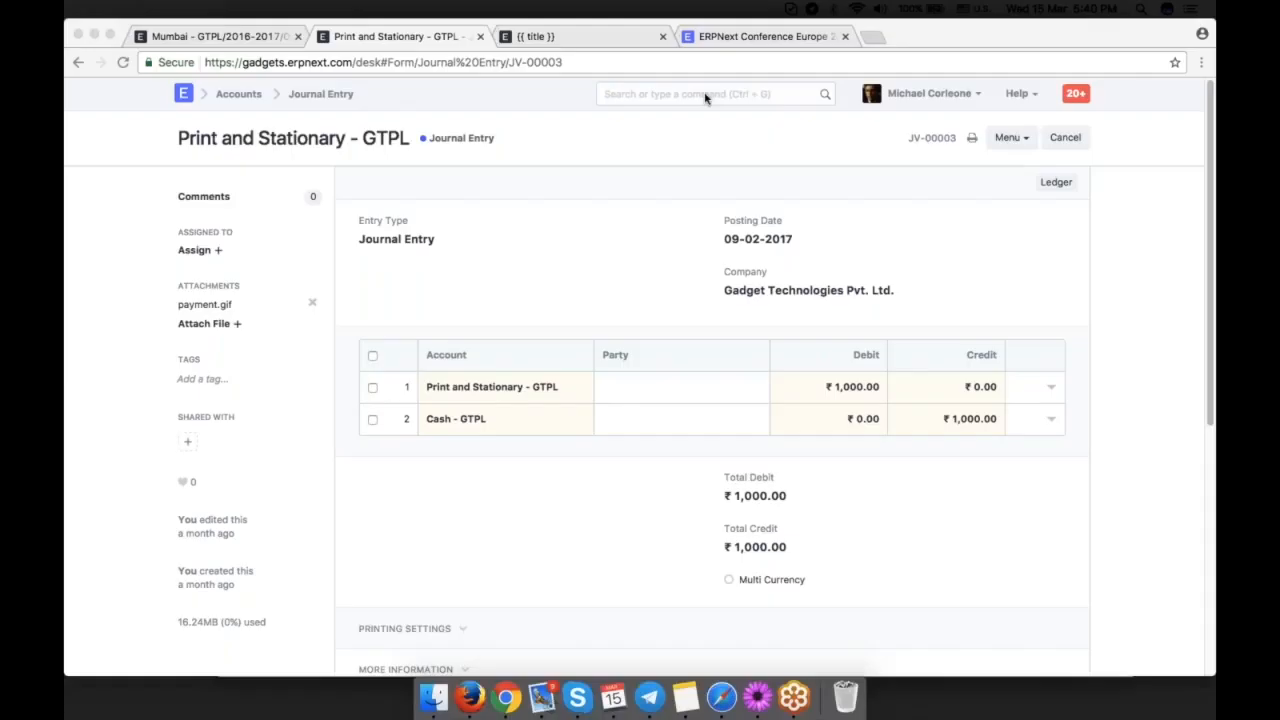
Create a new payment entry with the customer Earth Foundation as the party.
click(705, 94)
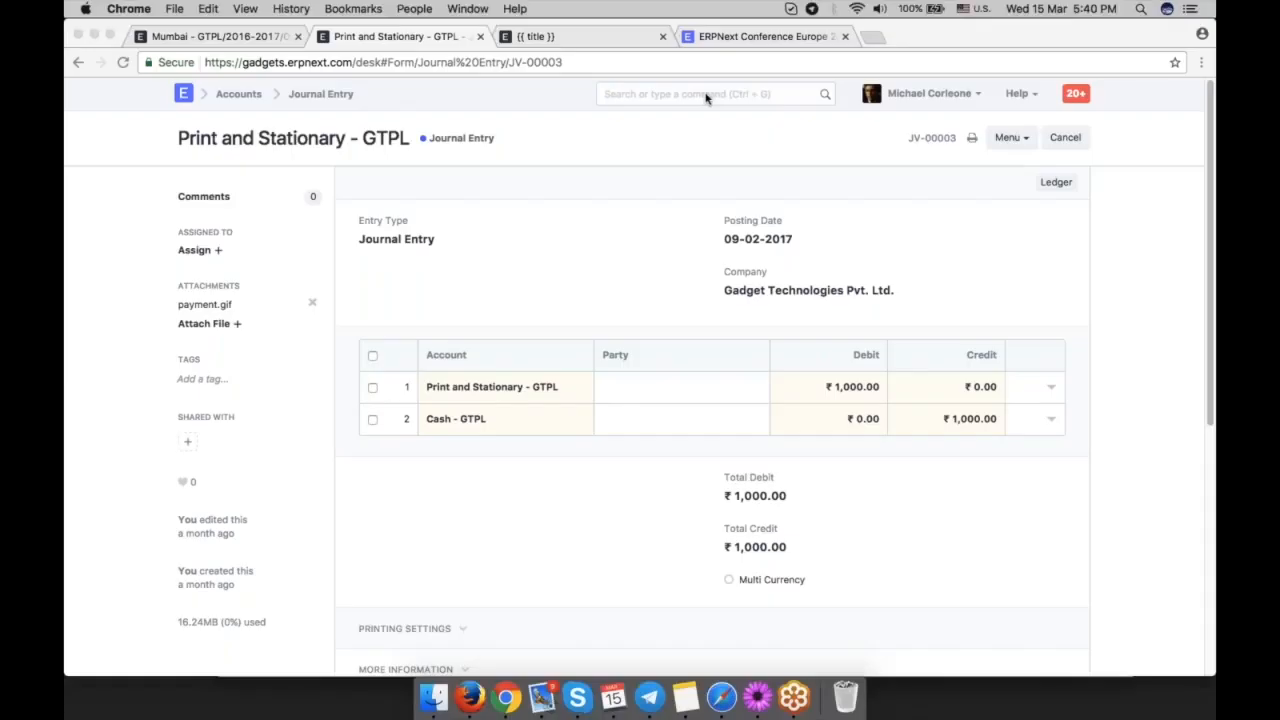
text(new paym)
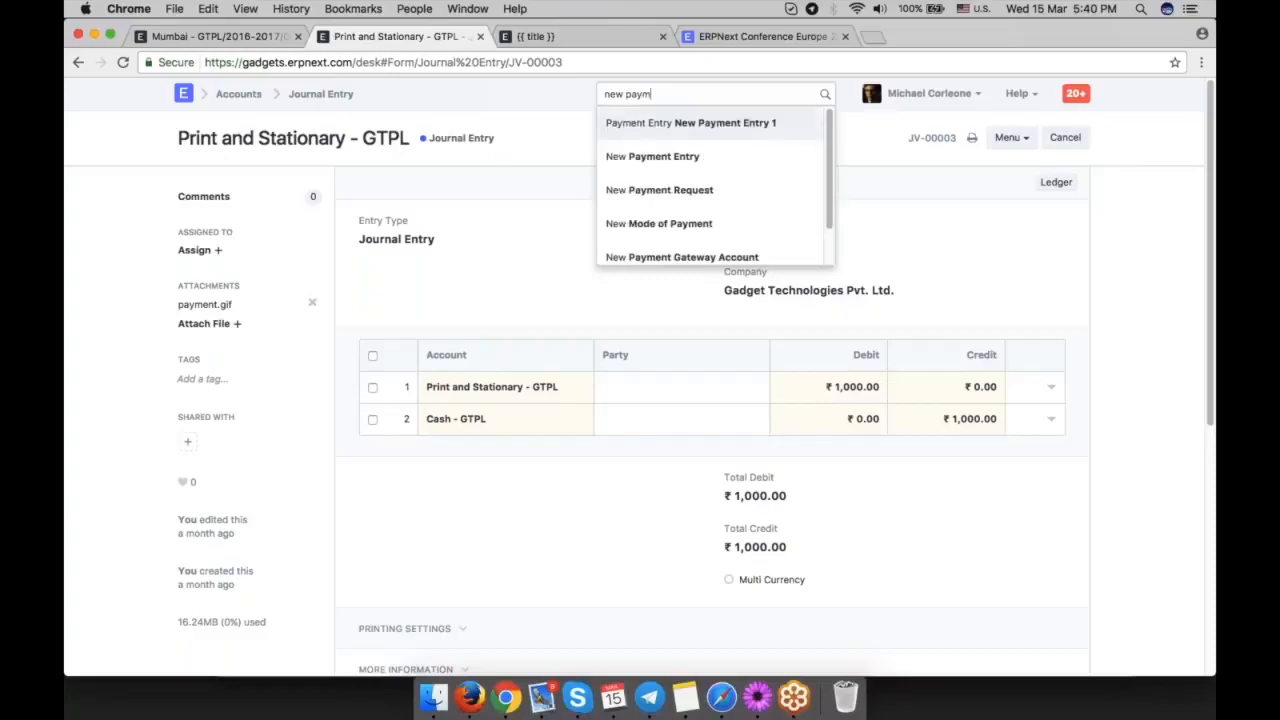
key(Down)
key(Return)
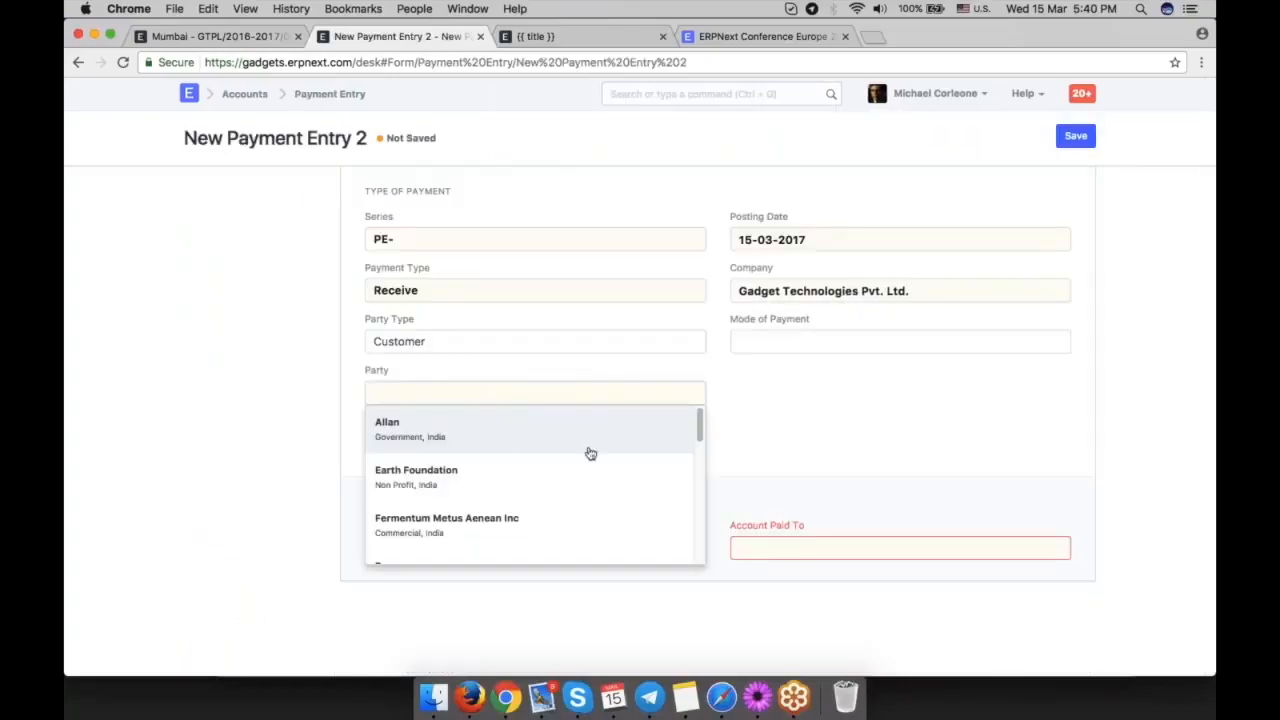
click(590, 454)
scroll(880, 440, down, 2)
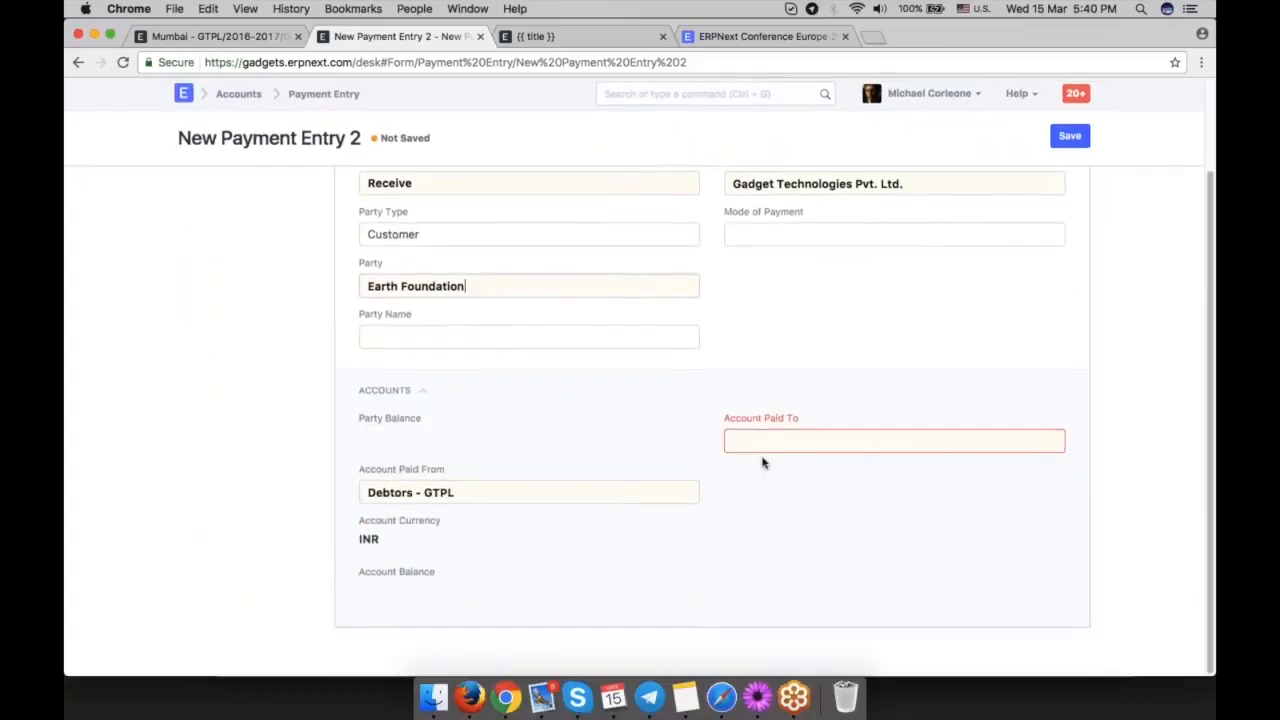
Set the account paid to as Cash - GTPL and the paid amount to 1000.
click(802, 501)
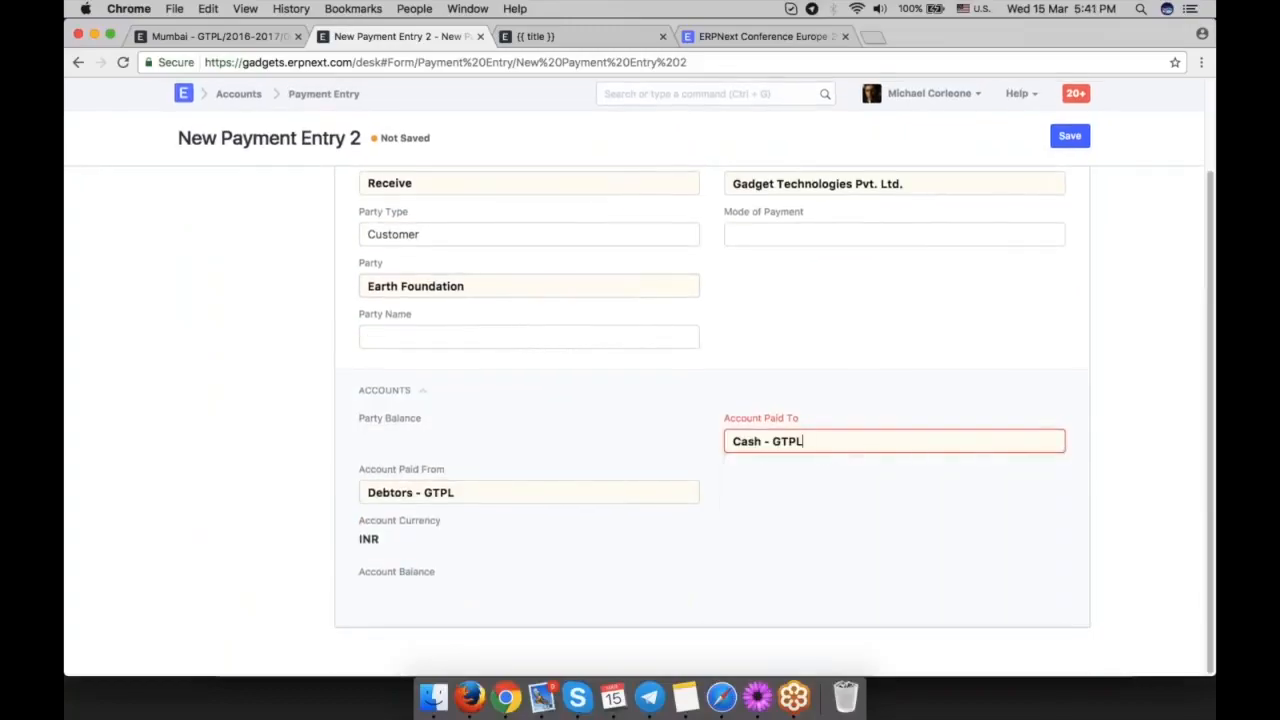
key(Tab)
text(1000)
click(689, 440)
Enter the payment's cheque reference number and set the cheque reference date to 15-03-2017.
scroll(826, 477, down, 5)
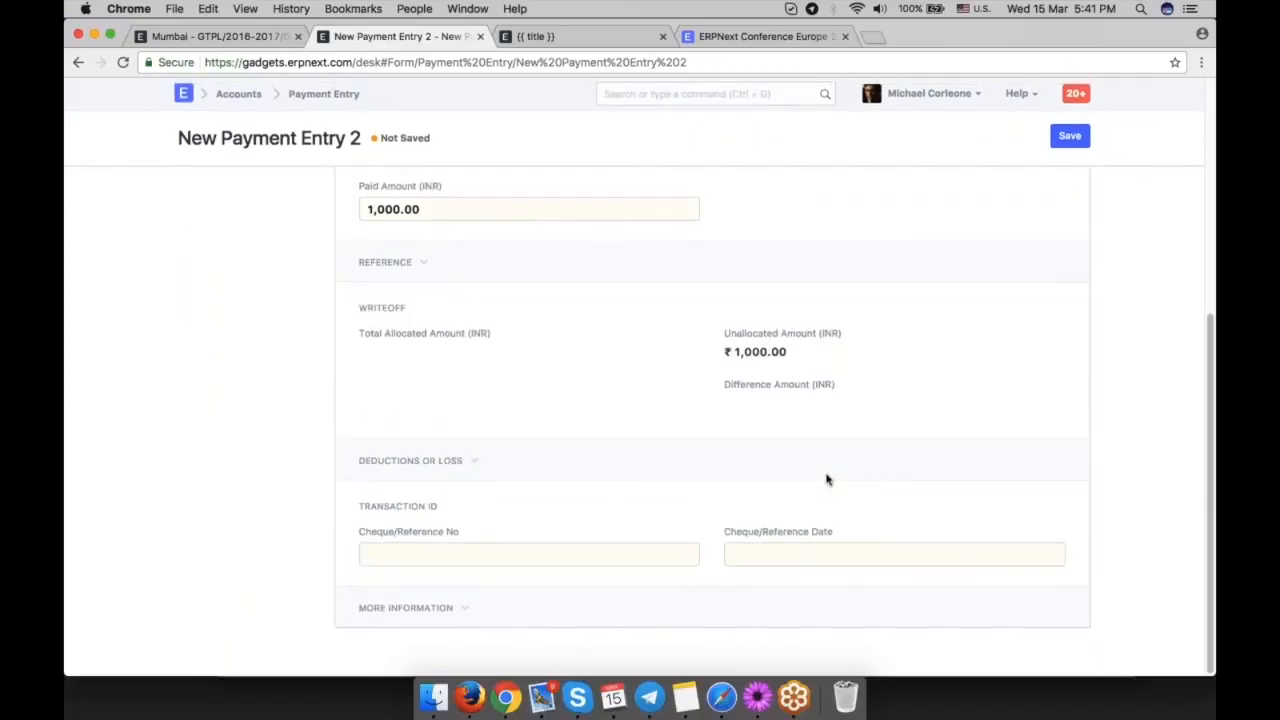
click(515, 552)
text(1234567)
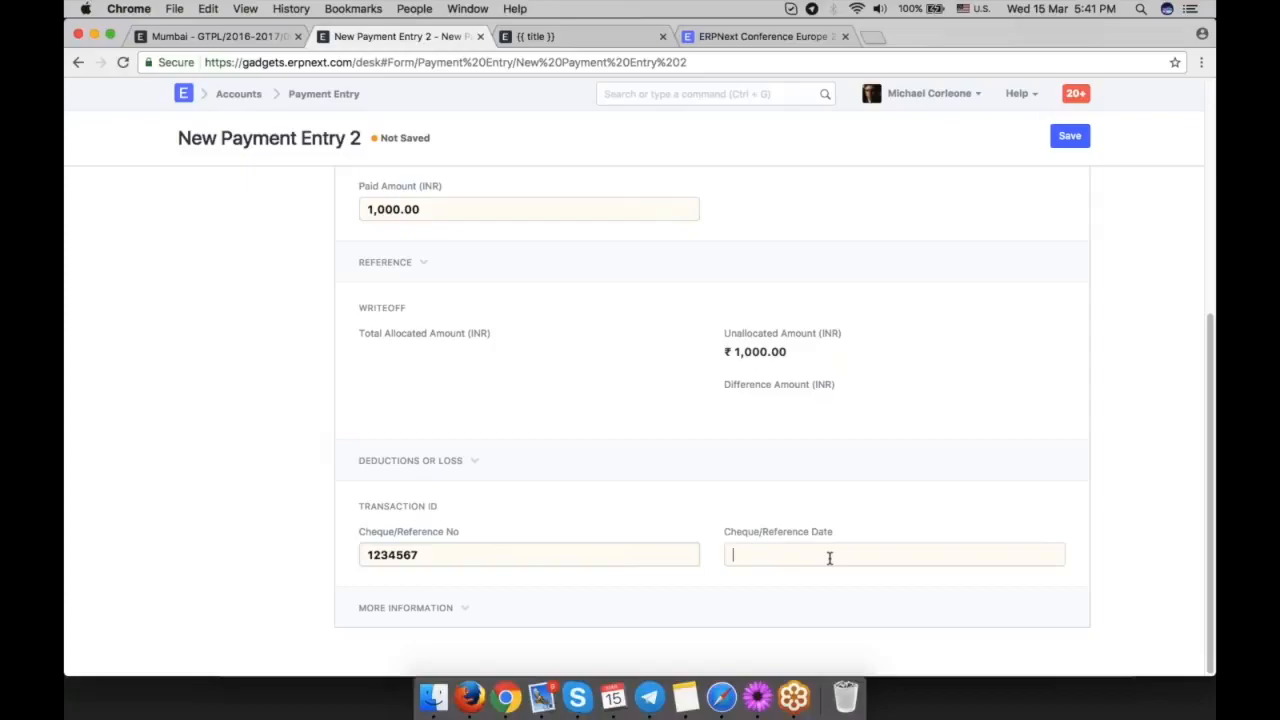
click(817, 480)
click(859, 464)
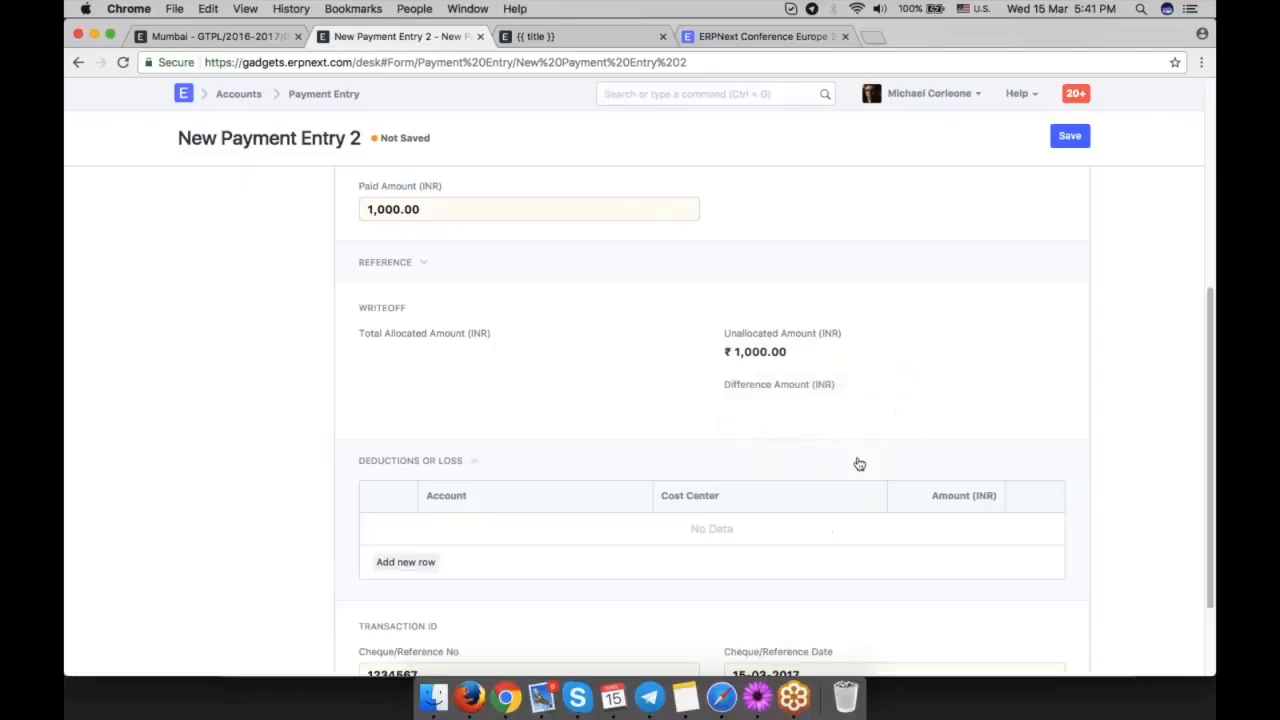
Save the Earth Foundation payment entry, review the draft and submit it.
scroll(859, 464, up, 4)
key(super+s)
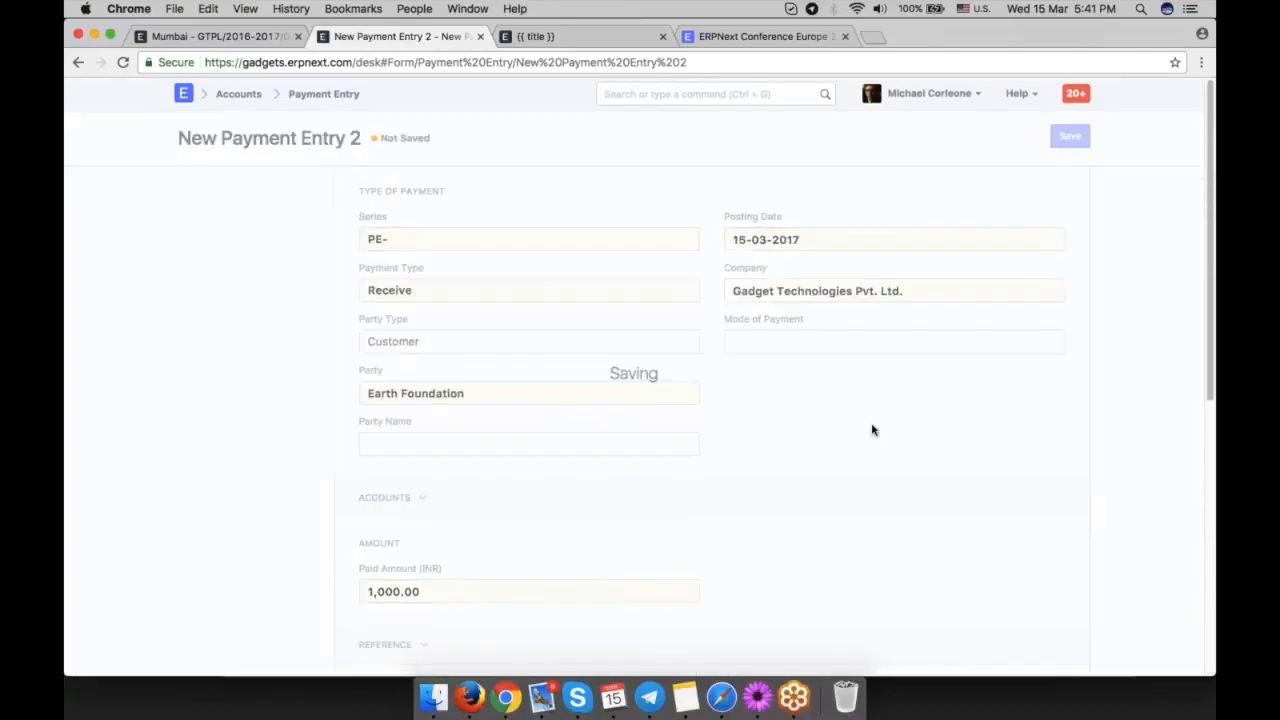
scroll(869, 419, down, 2)
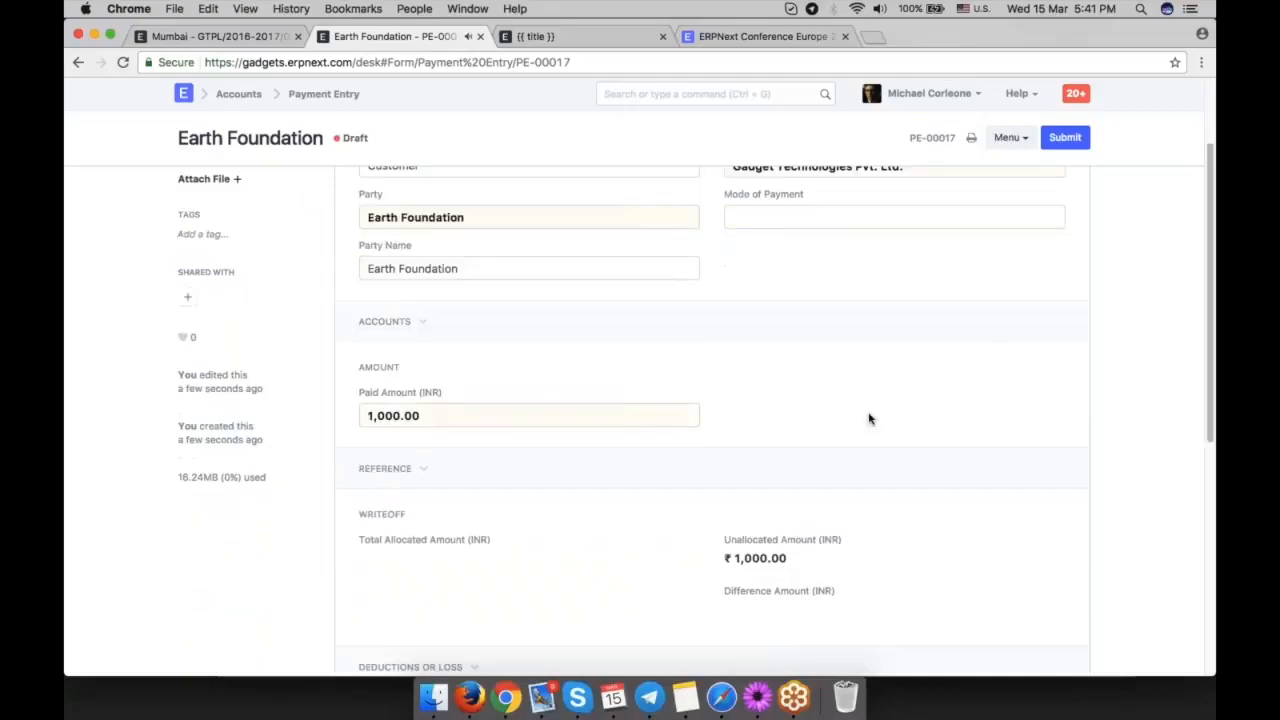
scroll(869, 419, down, 3)
scroll(866, 386, up, 5)
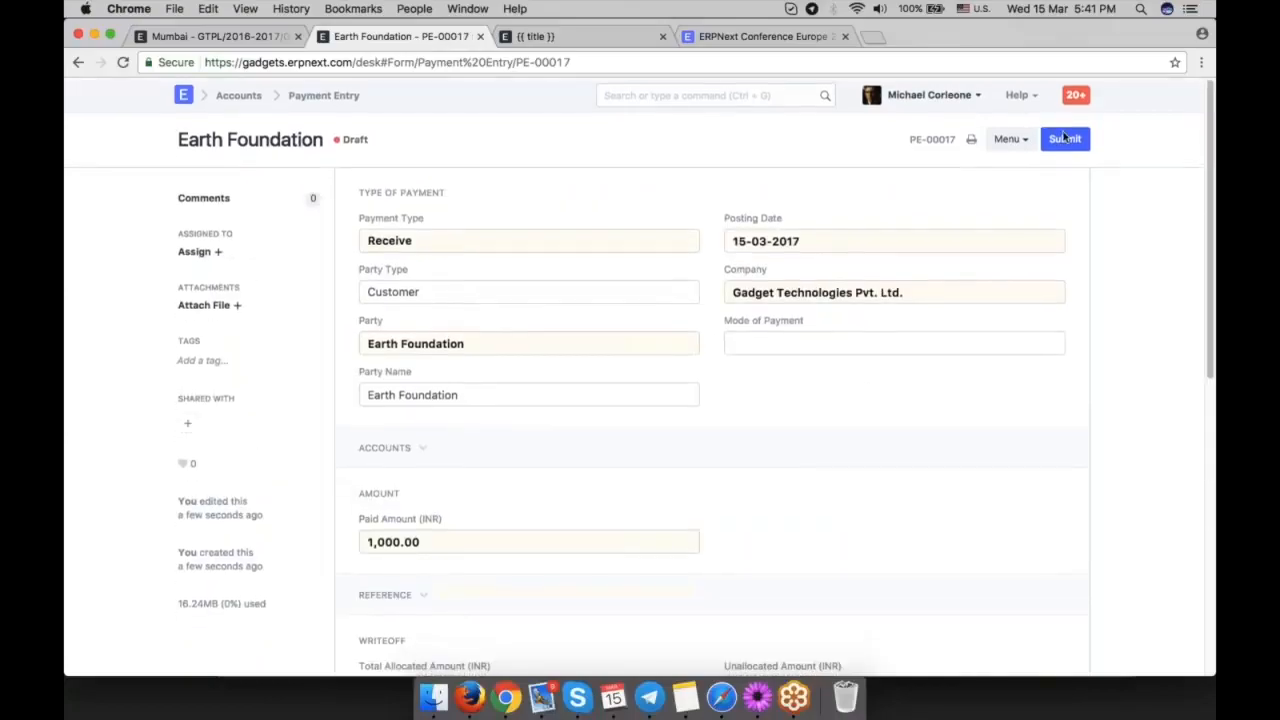
click(1079, 141)
click(838, 123)
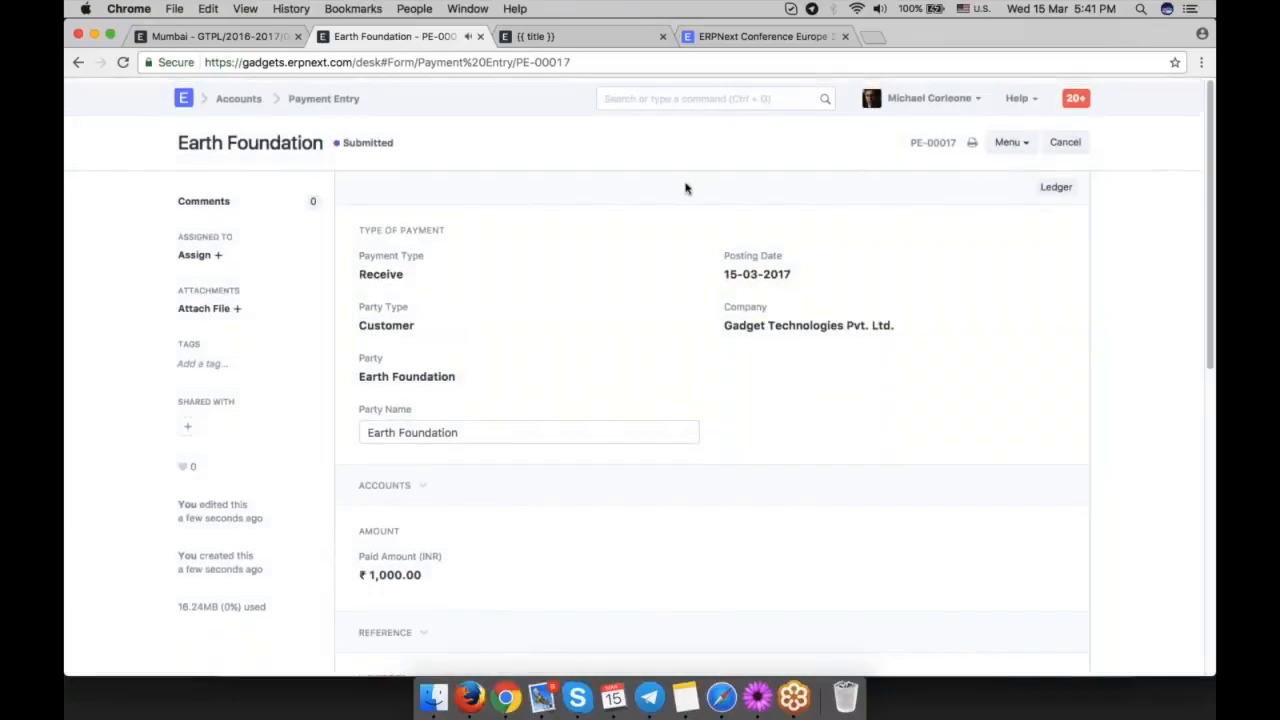
Create a new sales invoice.
click(700, 93)
text(mew)
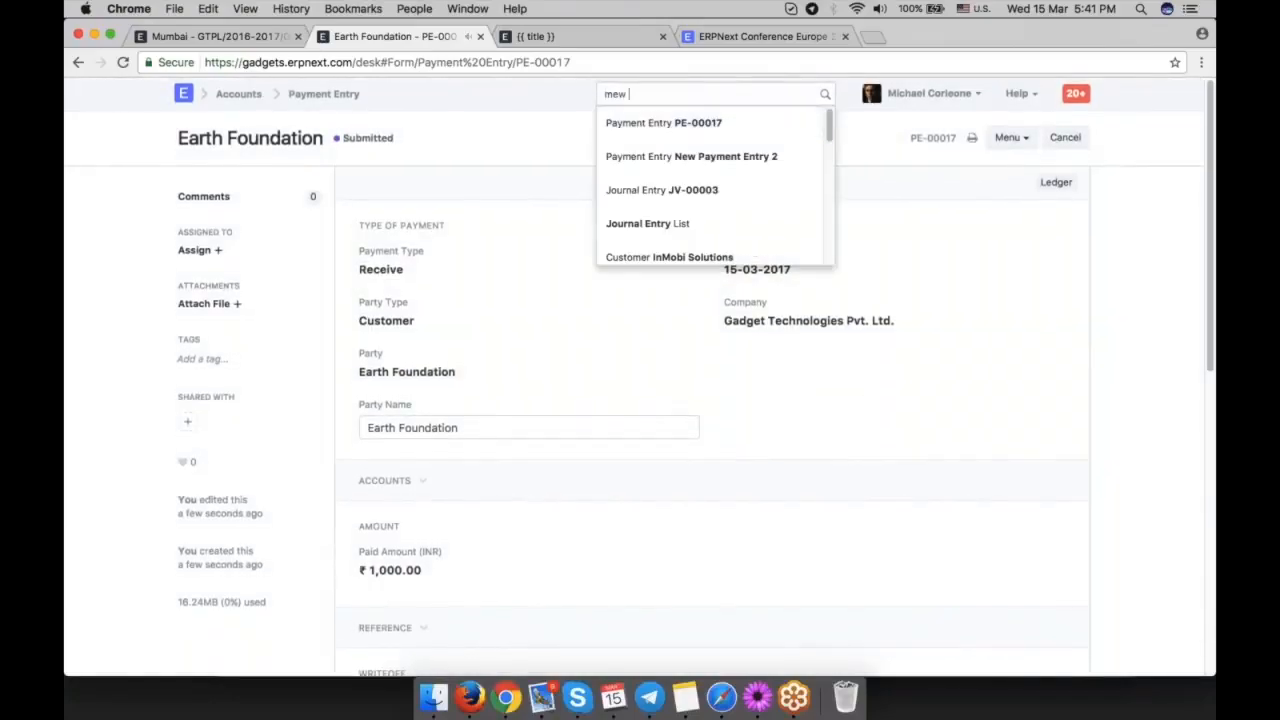
key(BackSpace)
key(BackSpace)
key(BackSpace)
text(new inv)
key(Down)
key(Up)
key(Return)
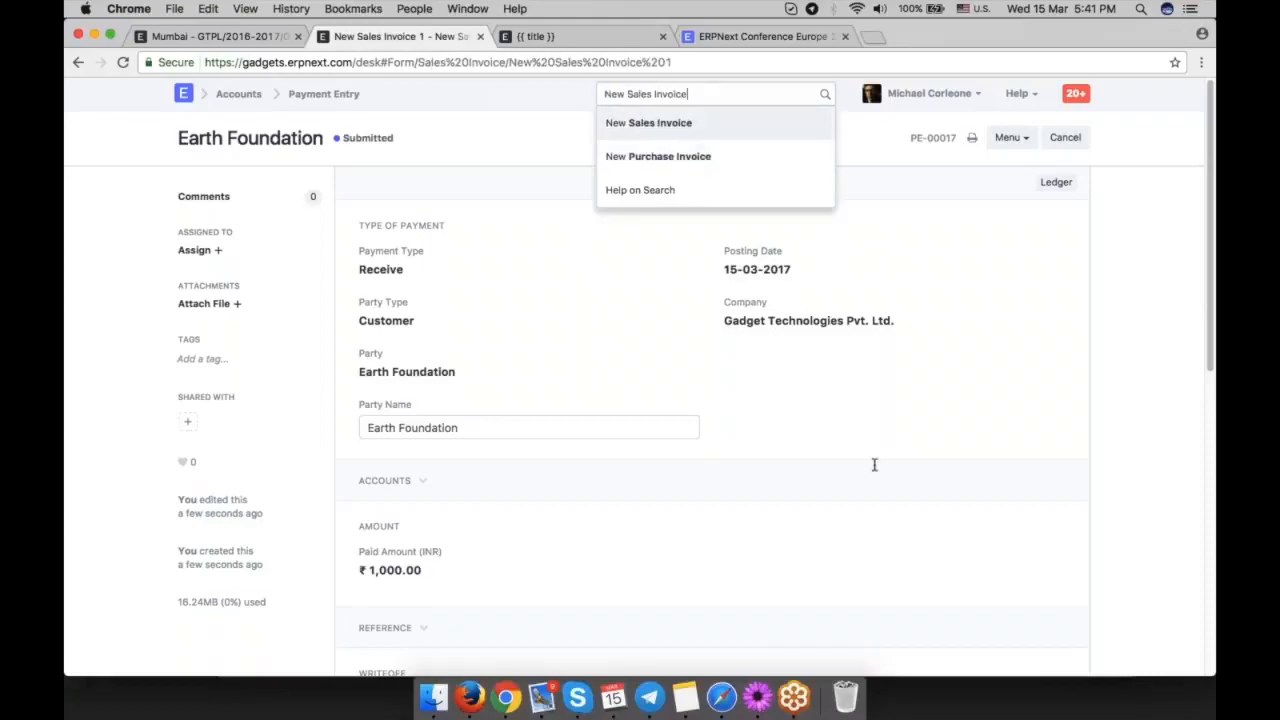
Set the sales invoice's customer to Earth Foundation and check its payment due date.
text(ea)
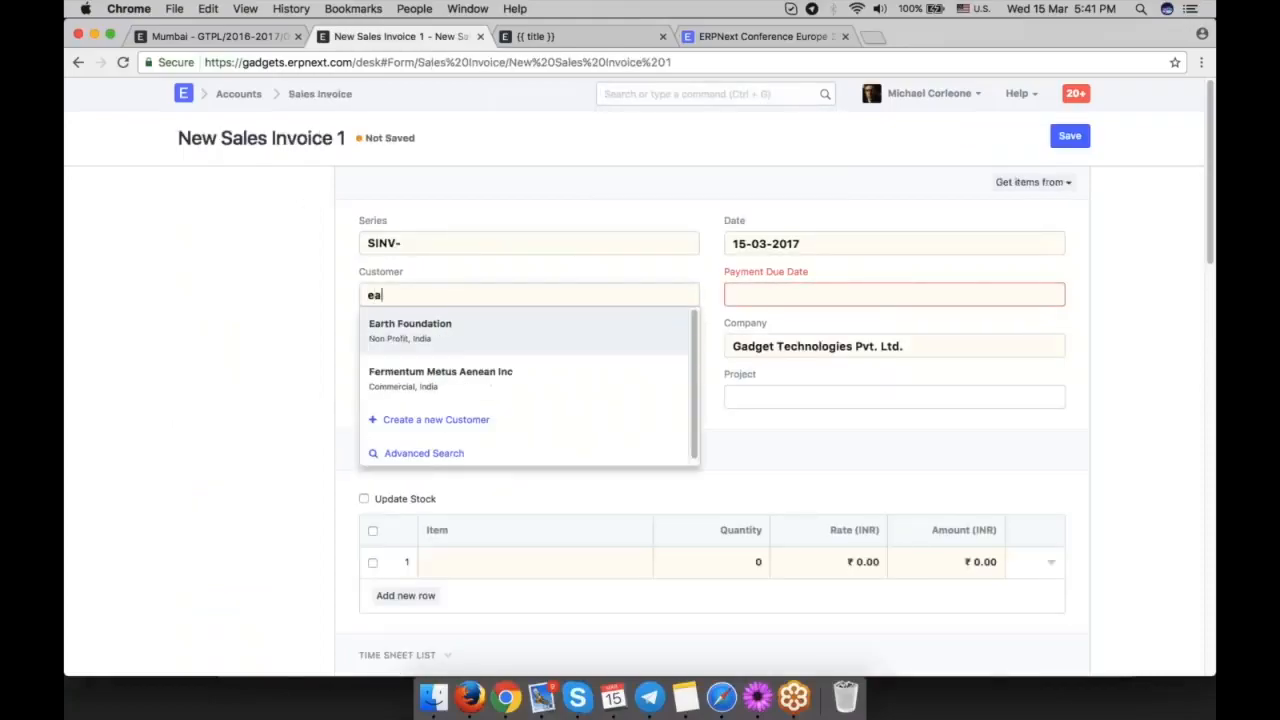
click(482, 330)
click(778, 295)
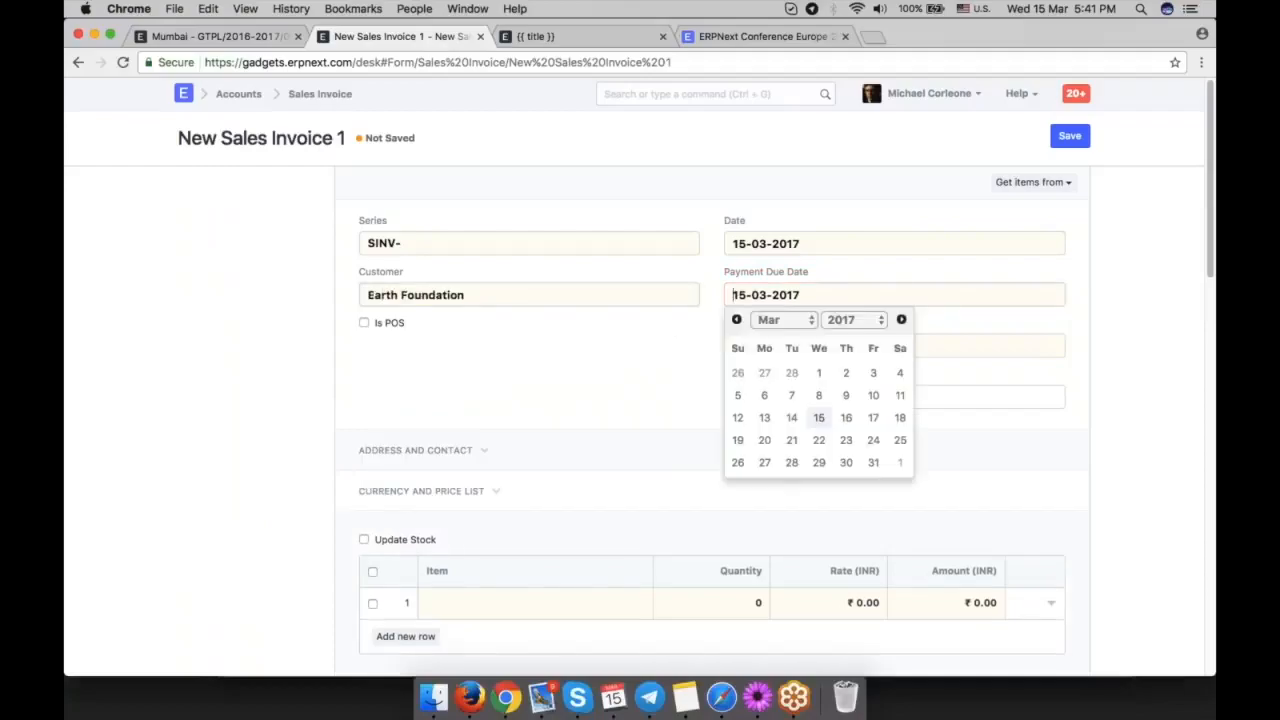
Fill the invoice's first item row with quantity 1 and rate 1000, and try to save the invoice.
scroll(591, 289, down, 5)
click(600, 292)
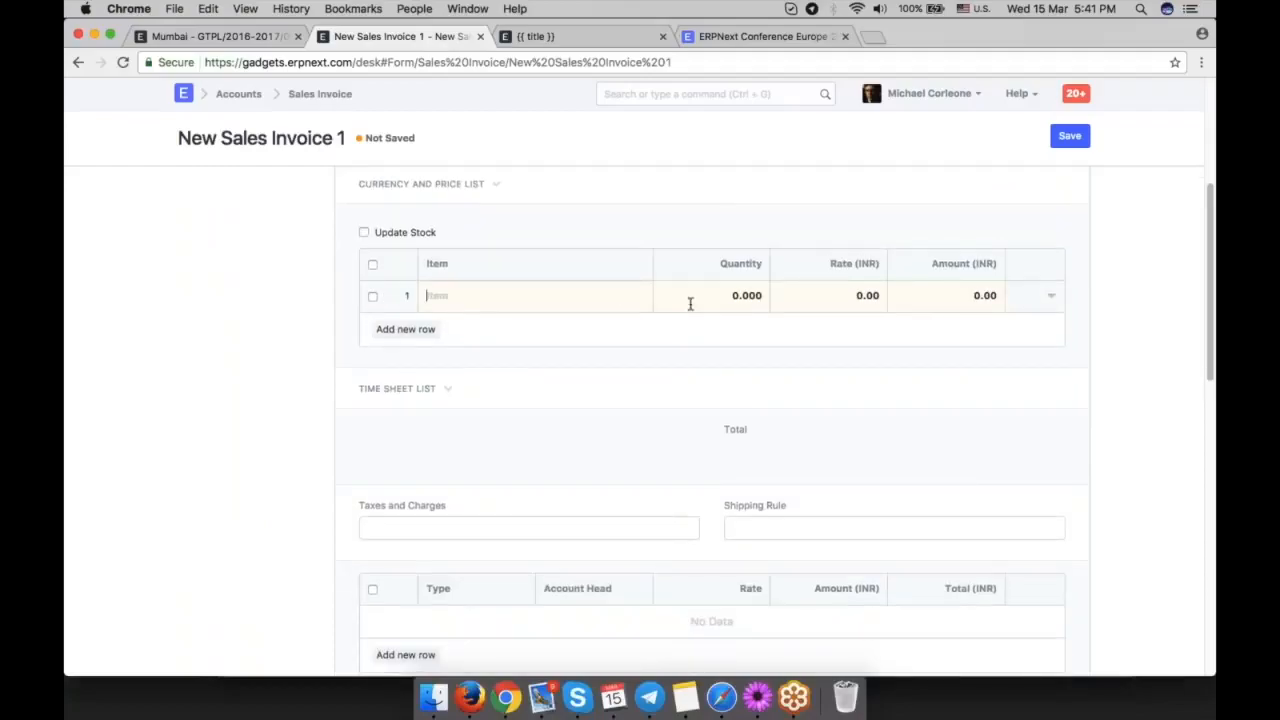
text(1)
key(Tab)
text(1)
text(000)
scroll(711, 420, down, 15)
scroll(711, 420, up, 15)
key(super+s)
Enter "advance payment" as the item row's name and description, and try to save the invoice again.
click(866, 414)
click(1051, 477)
click(882, 339)
text(advance payment)
key(super+a)
key(super+c)
click(500, 596)
key(super+v)
key(super+s)
Set the item row's income account to the Sales account.
click(830, 124)
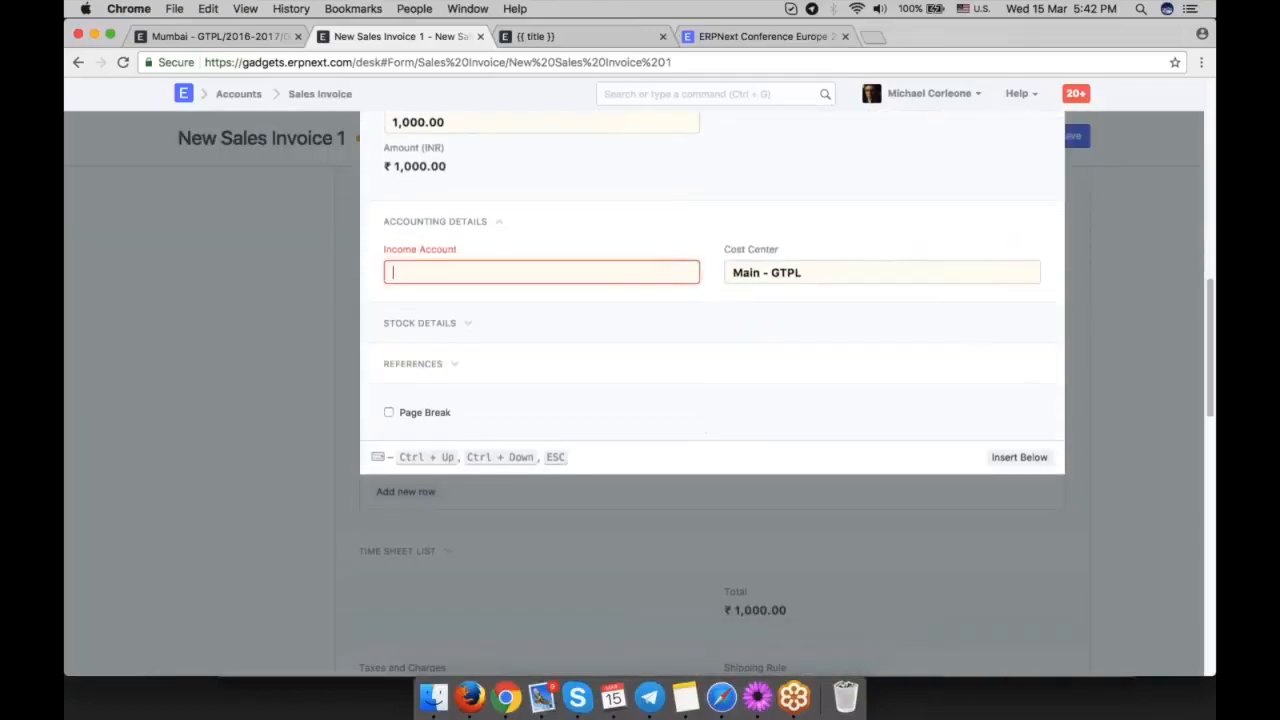
text(sale)
key(Return)
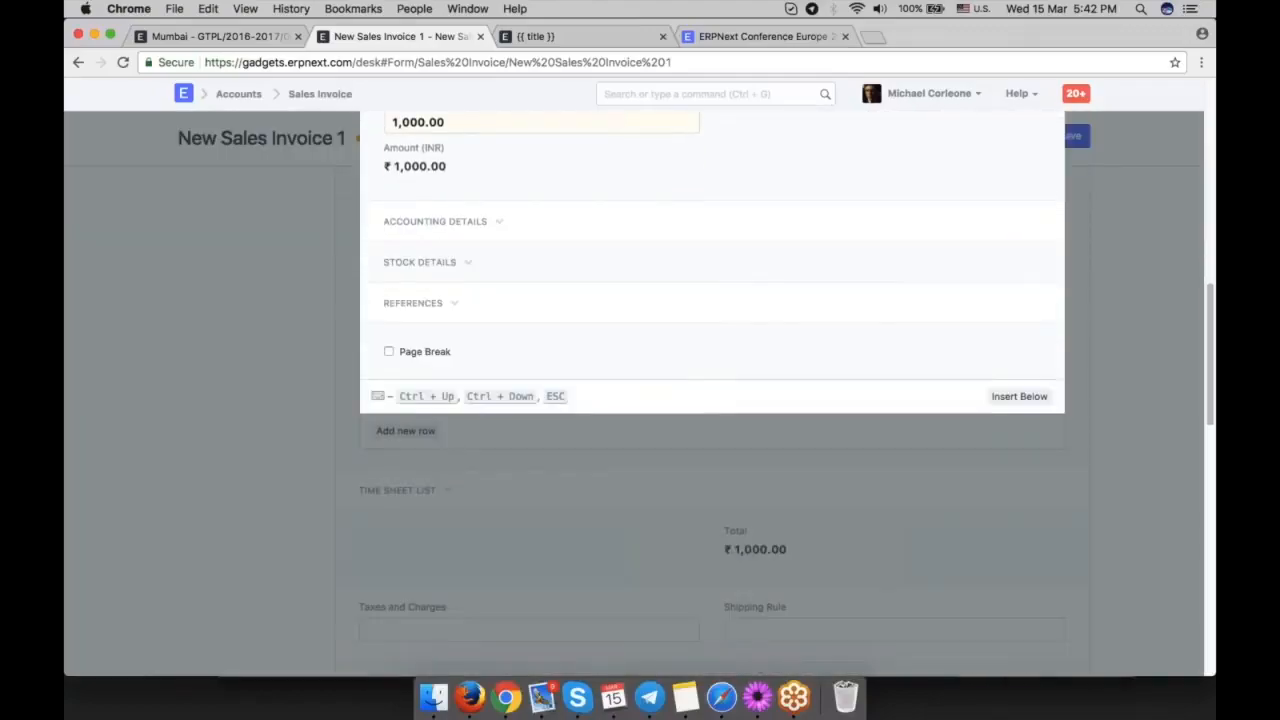
Change the sales invoice's naming series to SINV-RET- and save the invoice.
key(super+s)
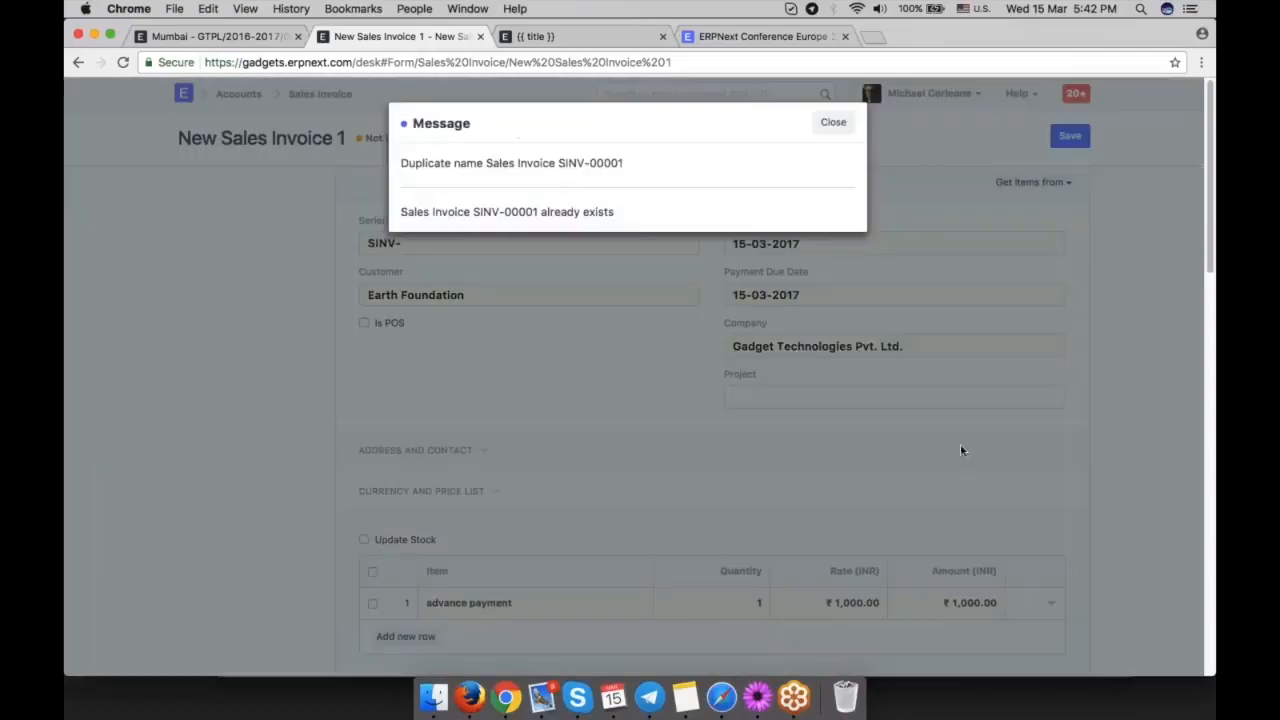
click(830, 122)
click(570, 254)
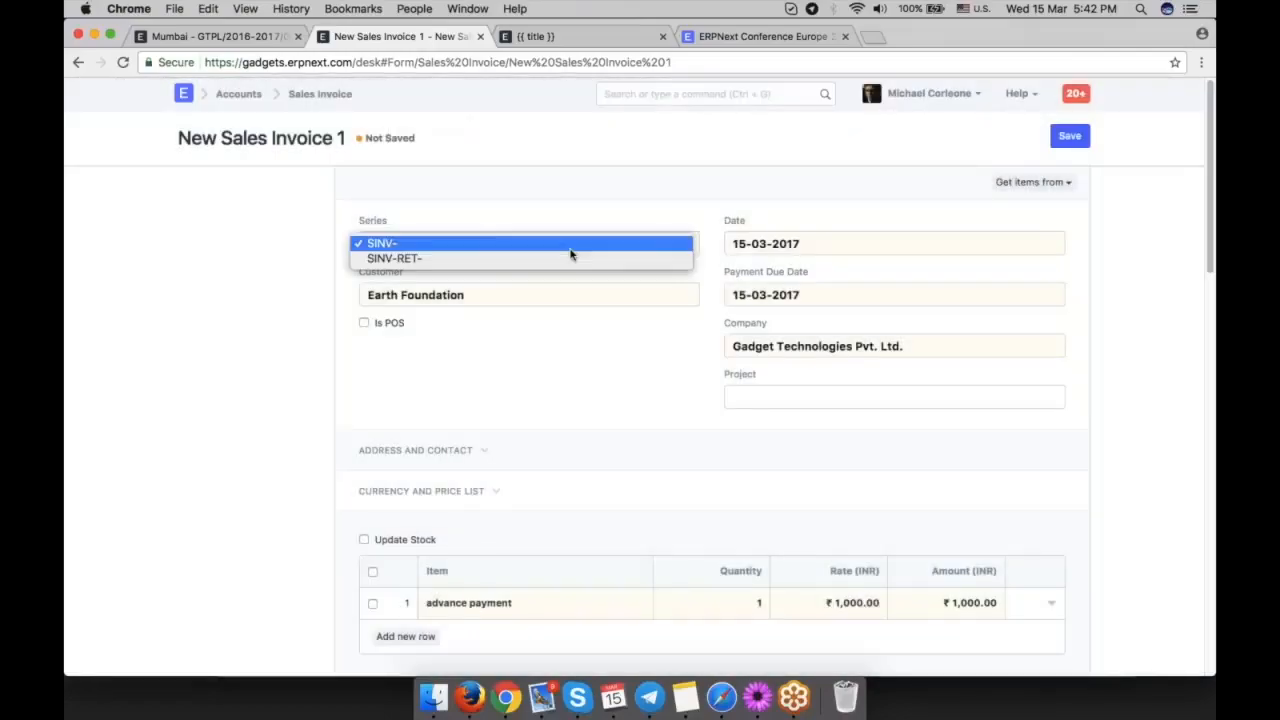
click(571, 264)
key(super+s)
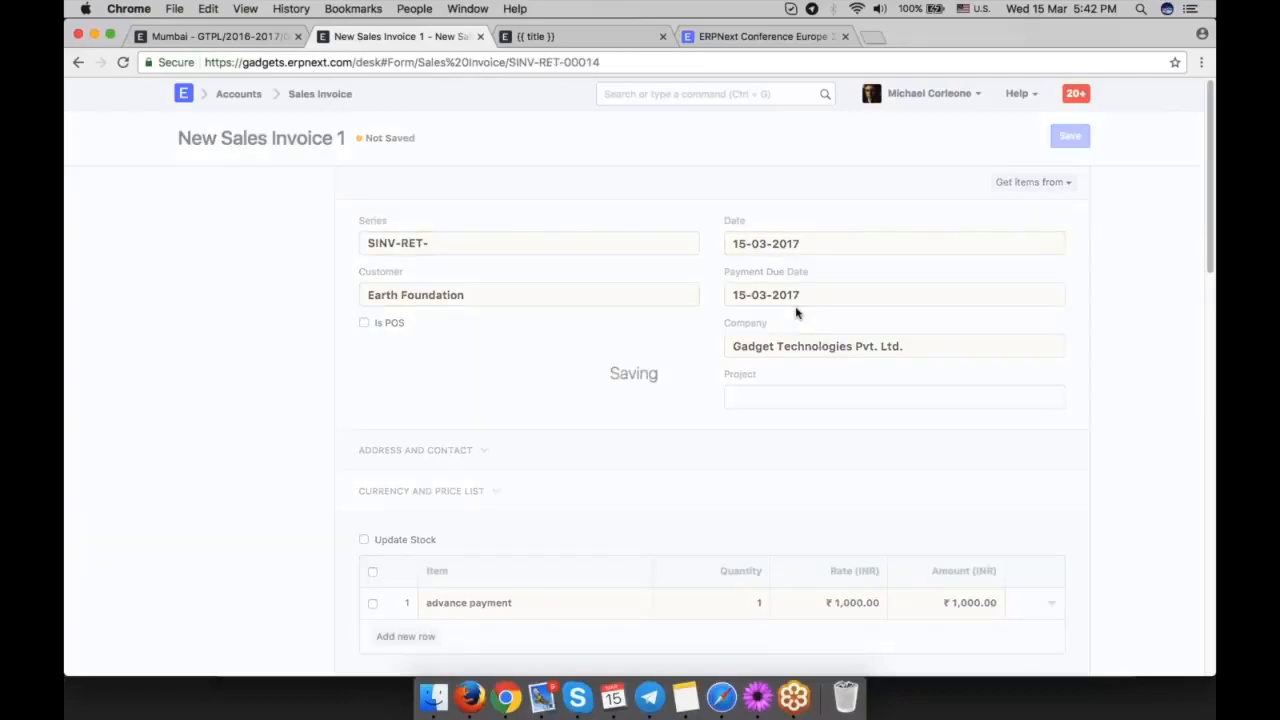
Fetch the customer's received advances into the sales invoice's advance payments table.
scroll(796, 313, down, 15)
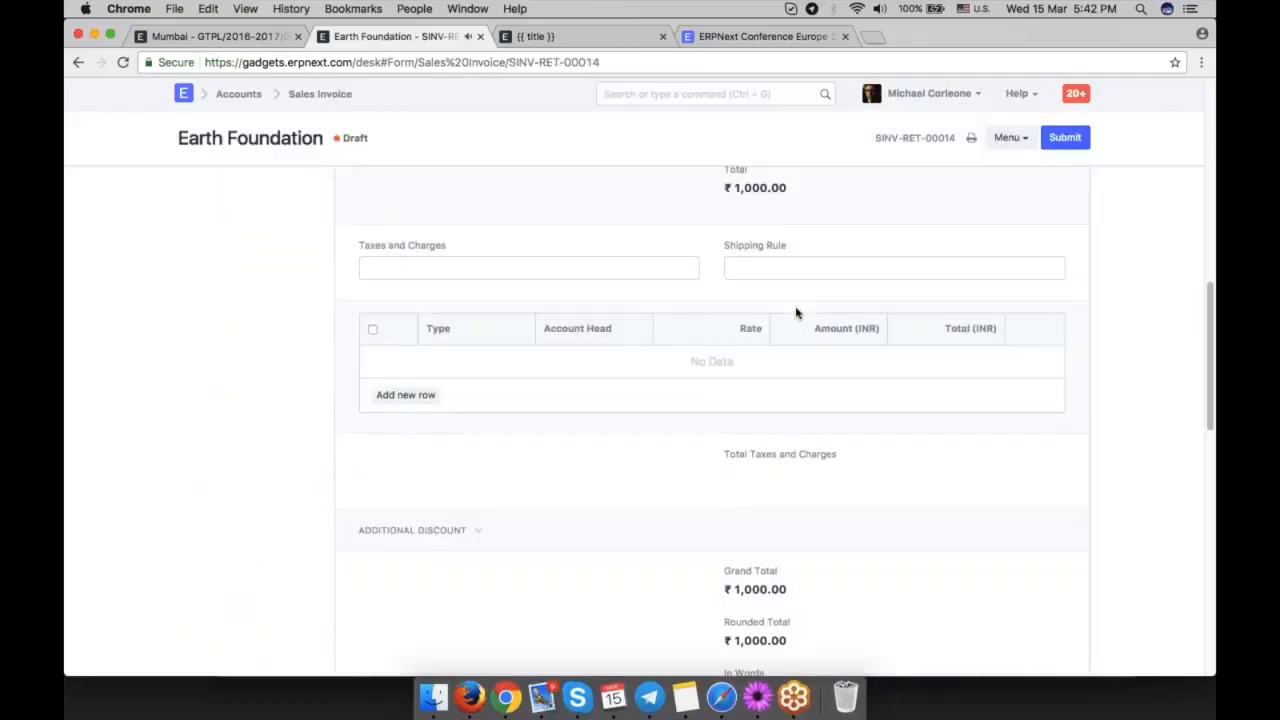
scroll(546, 259, down, 3)
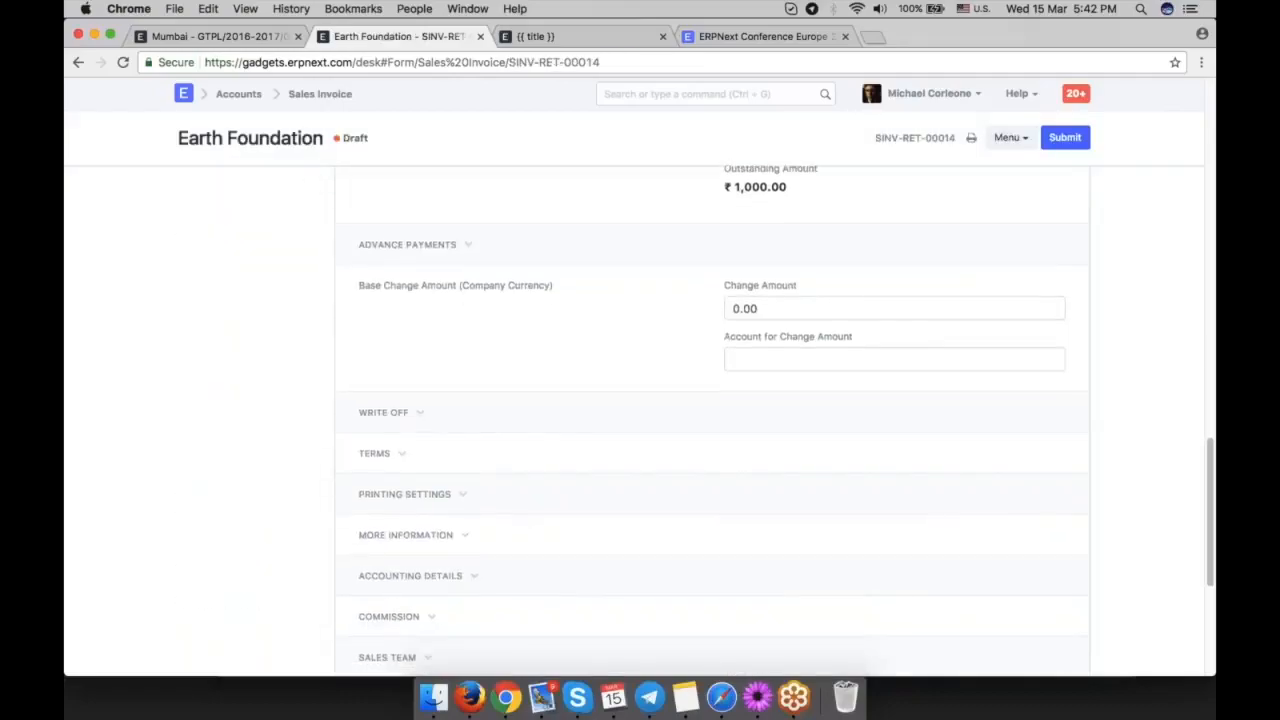
scroll(546, 259, up, 3)
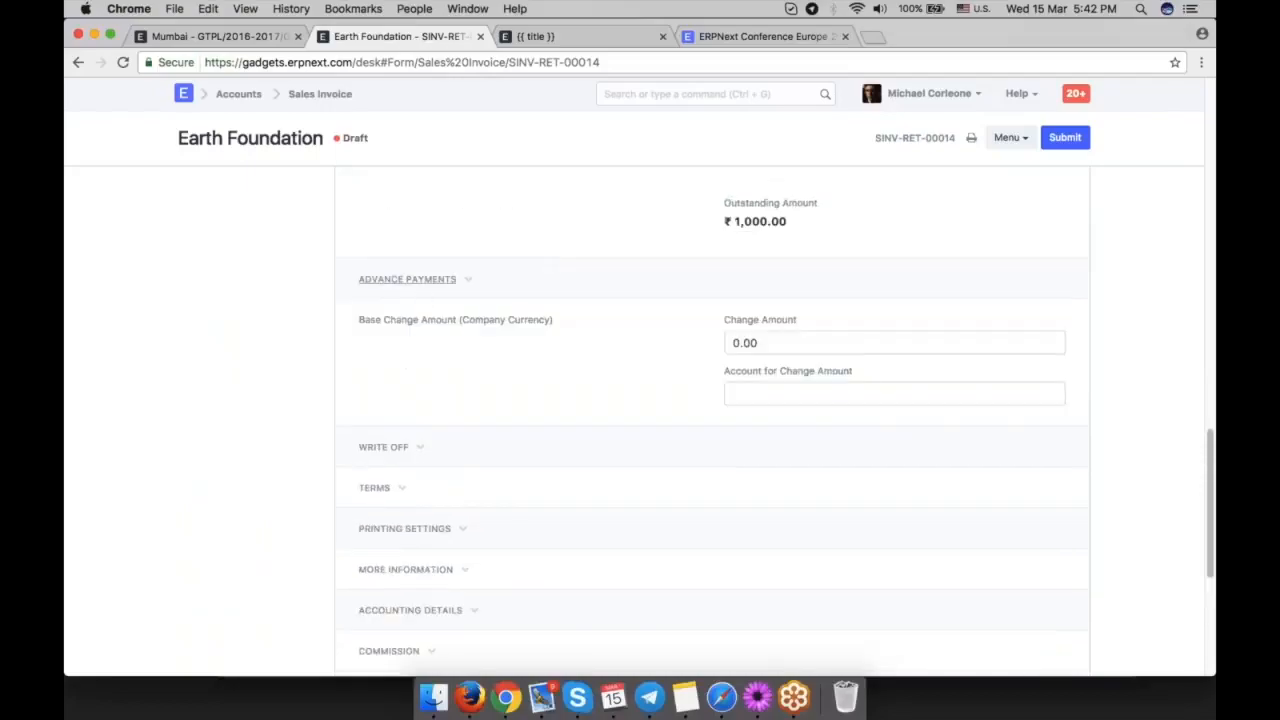
click(407, 279)
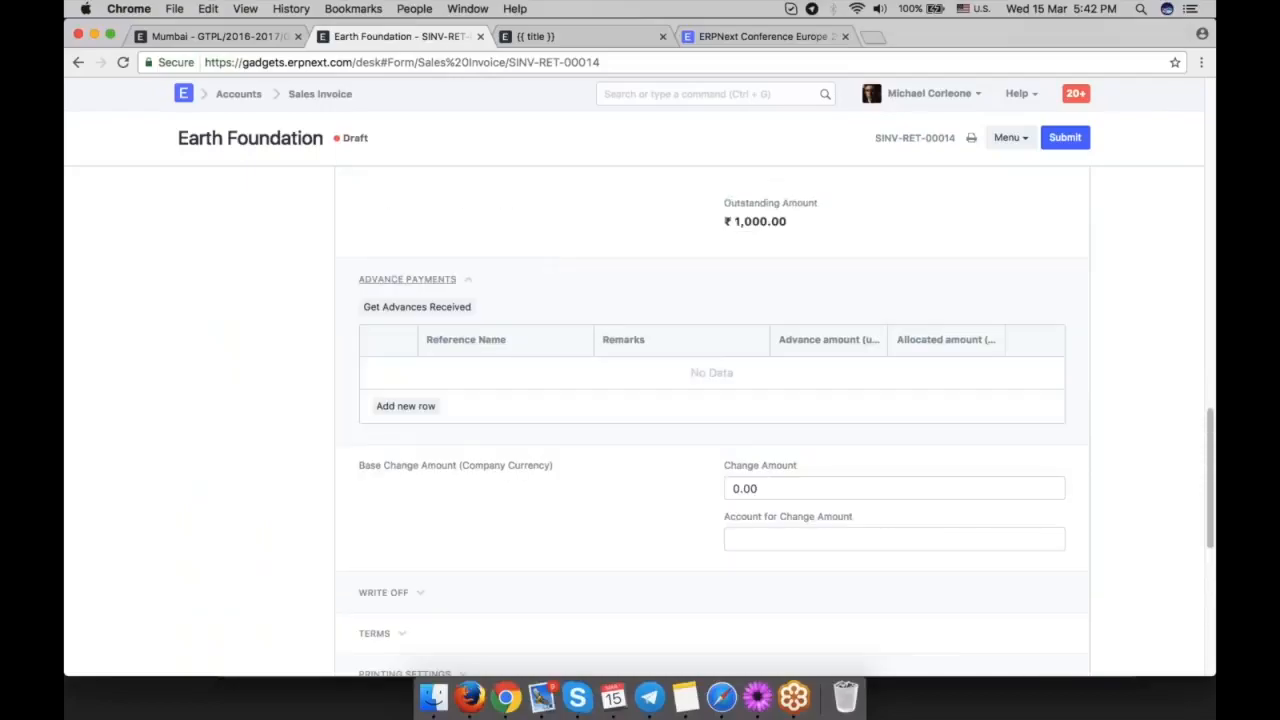
click(443, 306)
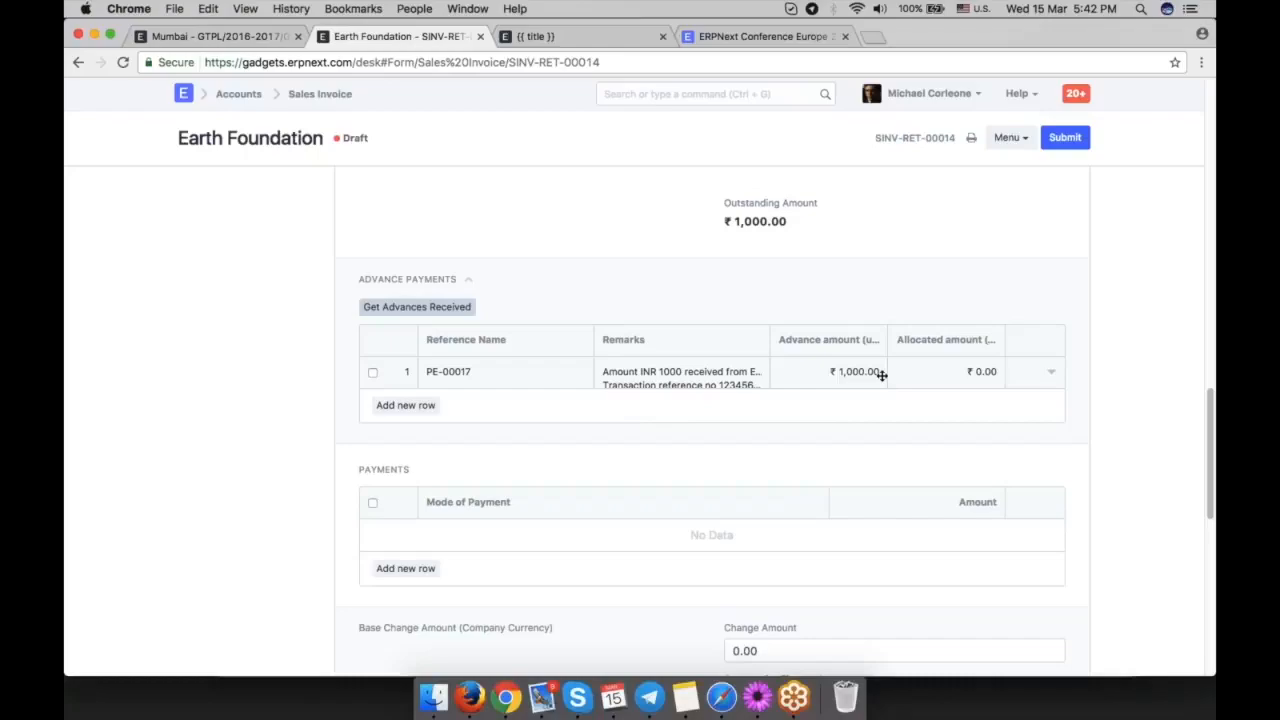
Allocate 1000 from advance payment PE-00017 to the sales invoice and save it.
click(962, 375)
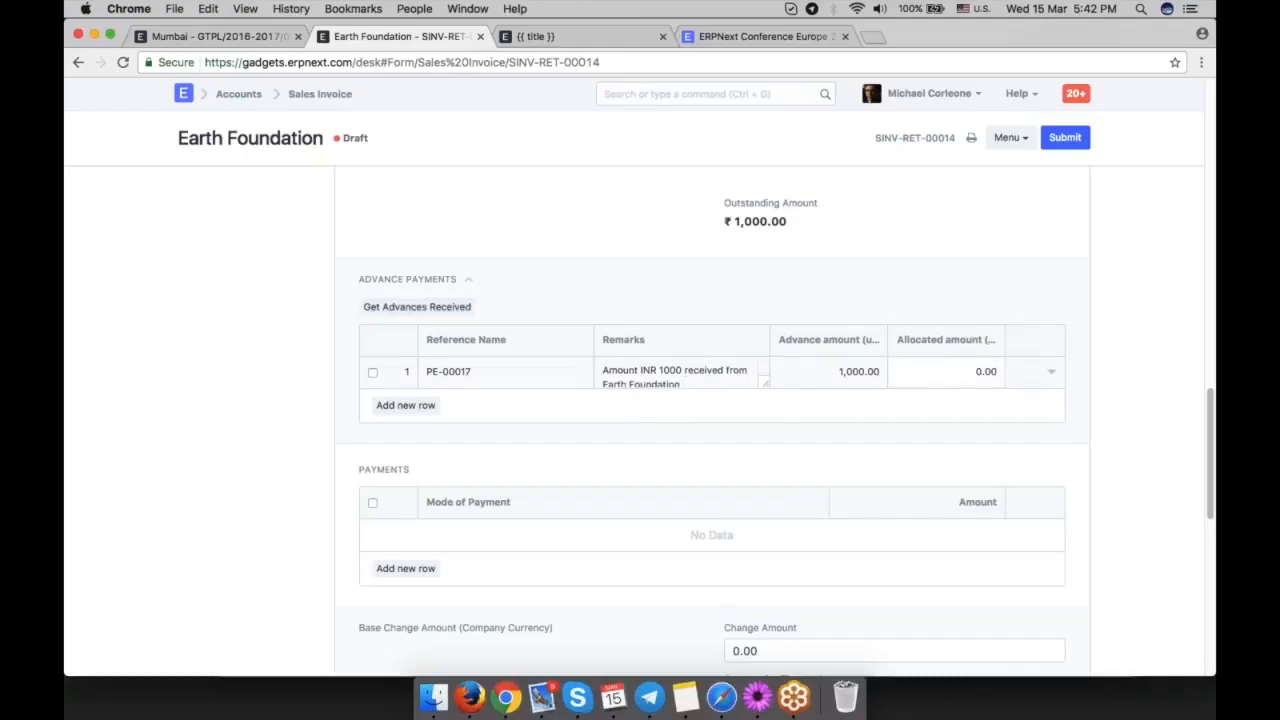
click(966, 371)
text(5)
text(0)
key(BackSpace)
key(BackSpace)
text(1000)
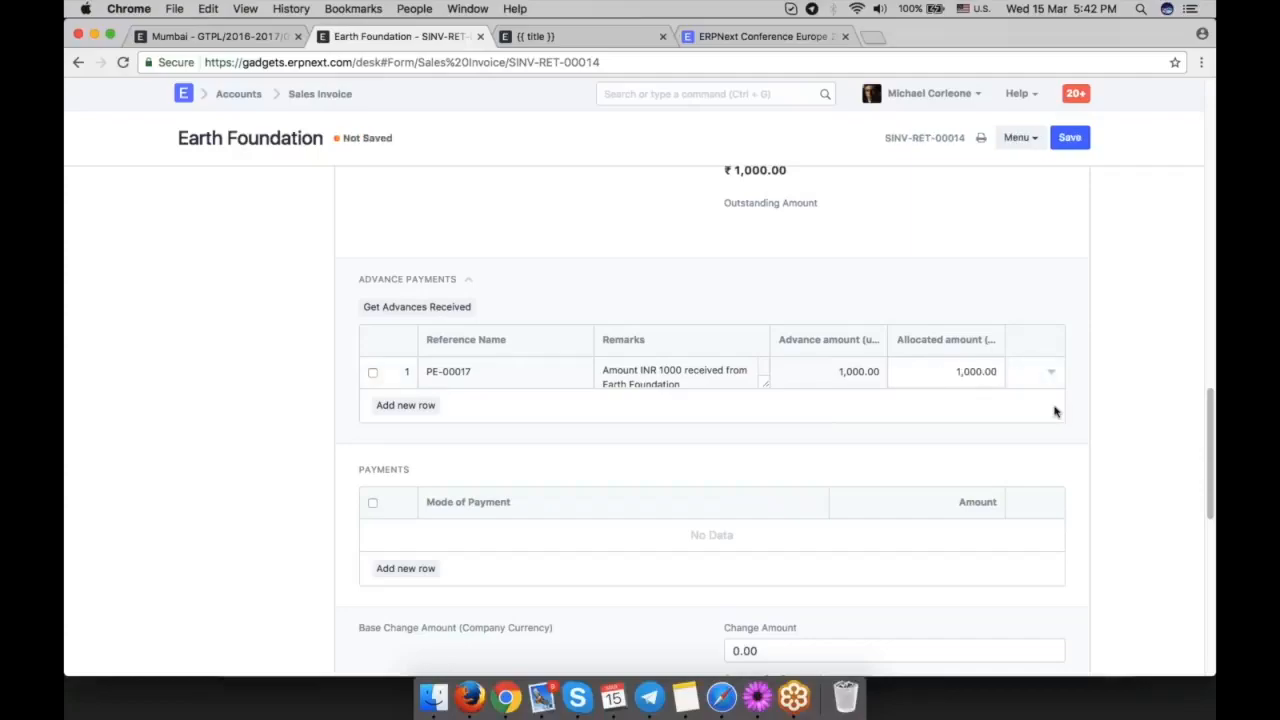
key(ctrl+s)
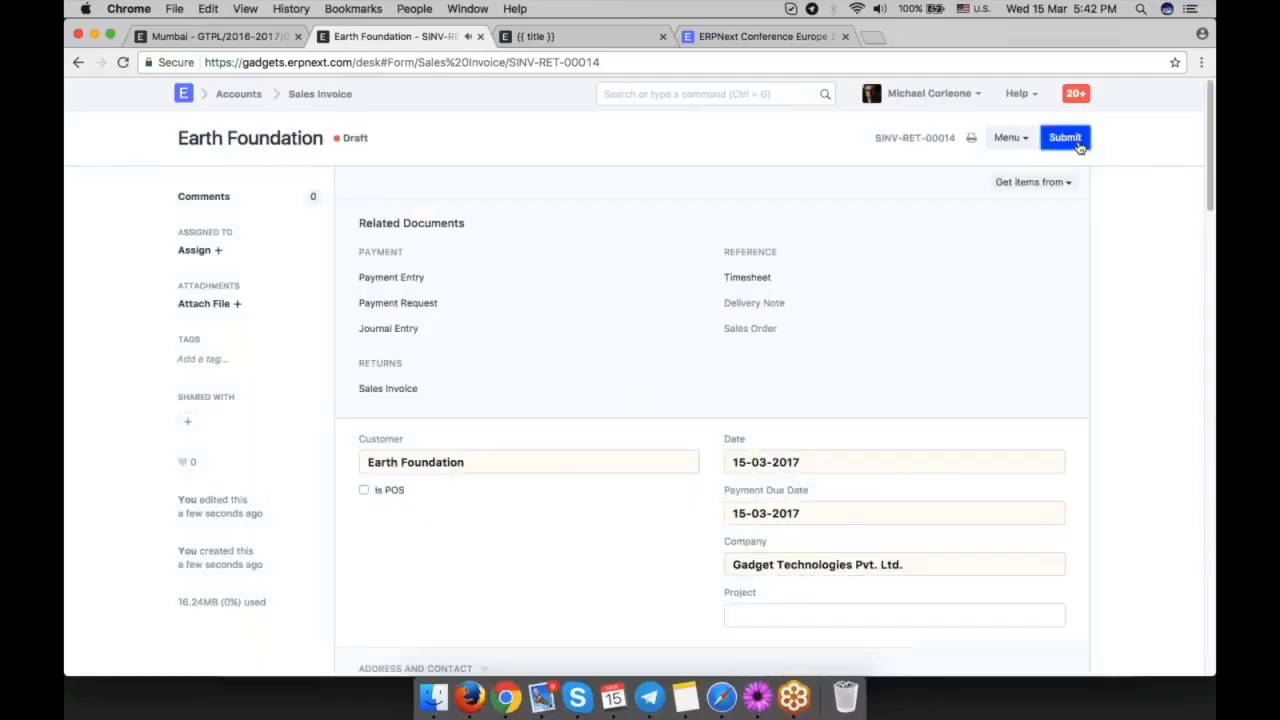
Submit the sales invoice and review its payment status, outstanding amount and advance allocation.
click(1064, 138)
click(837, 114)
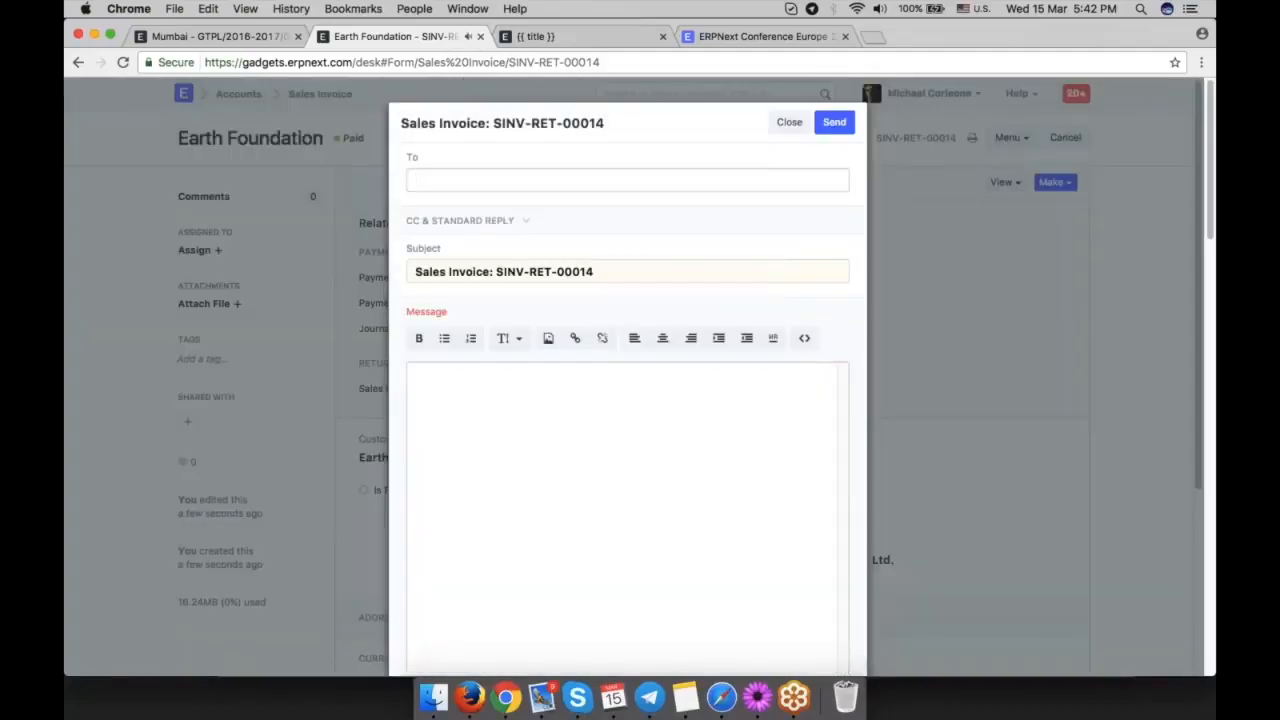
click(789, 122)
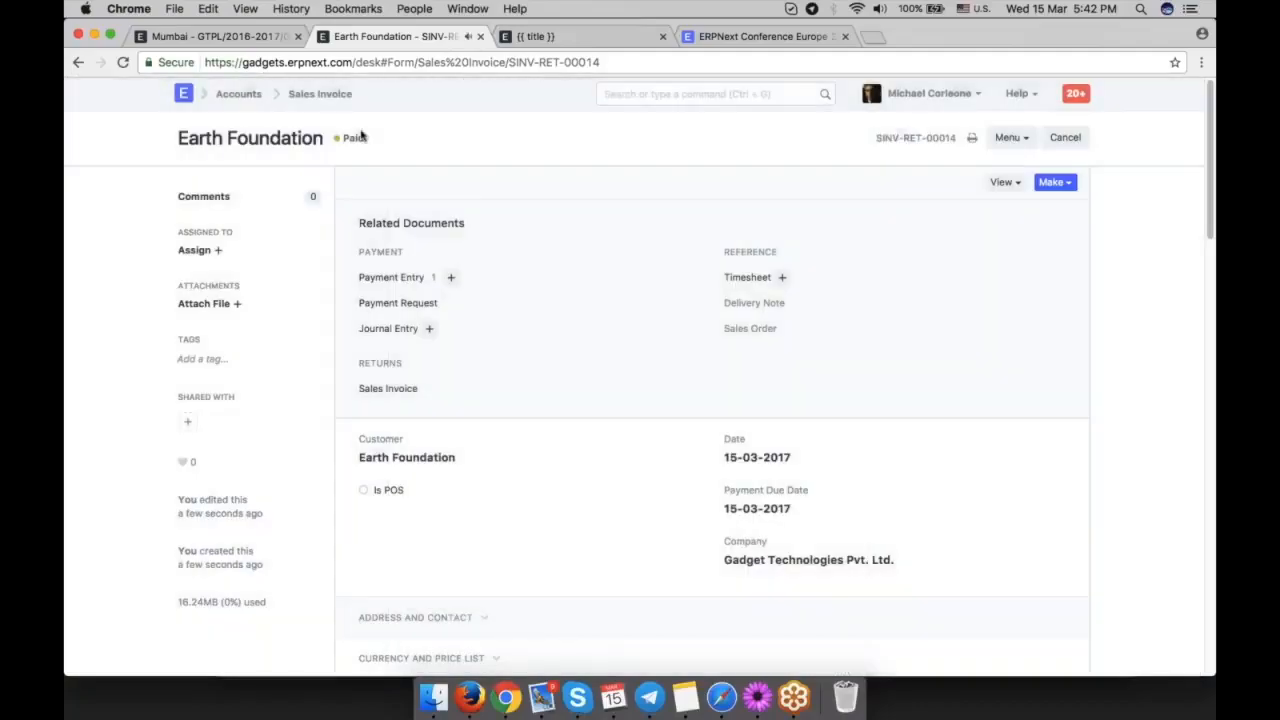
scroll(345, 135, down, 10)
scroll(757, 555, down, 5)
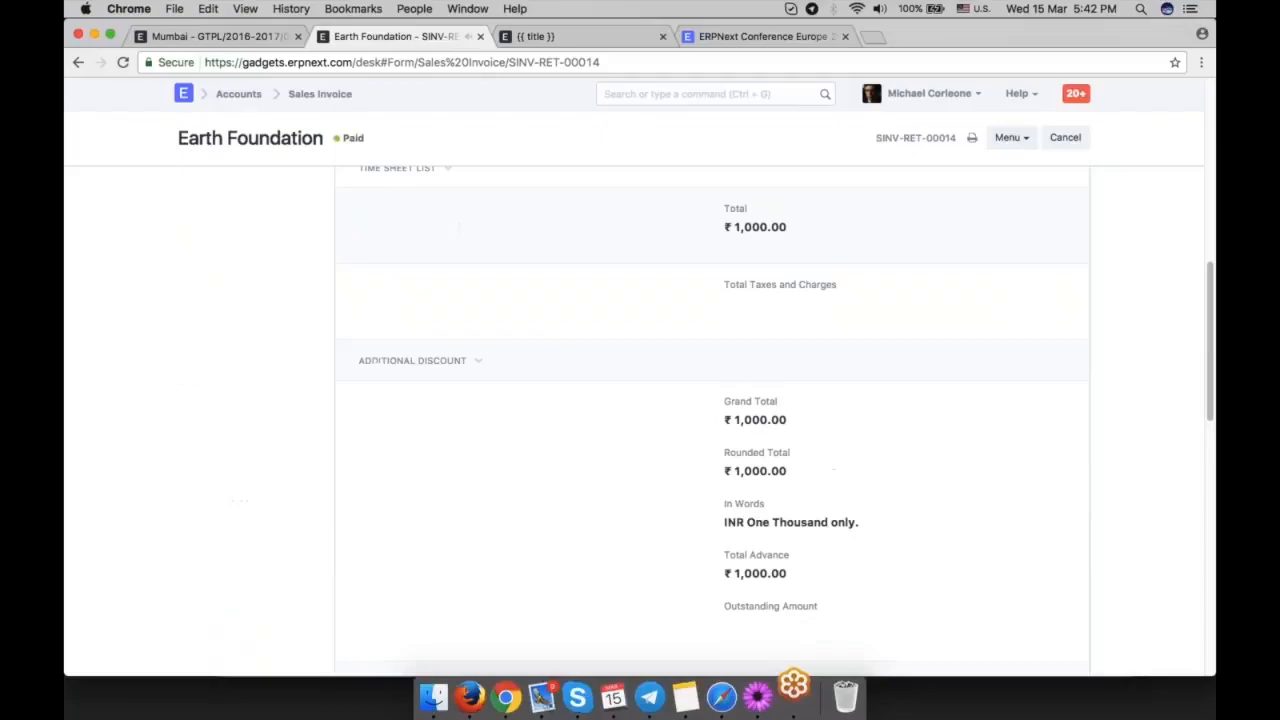
scroll(846, 498, down, 4)
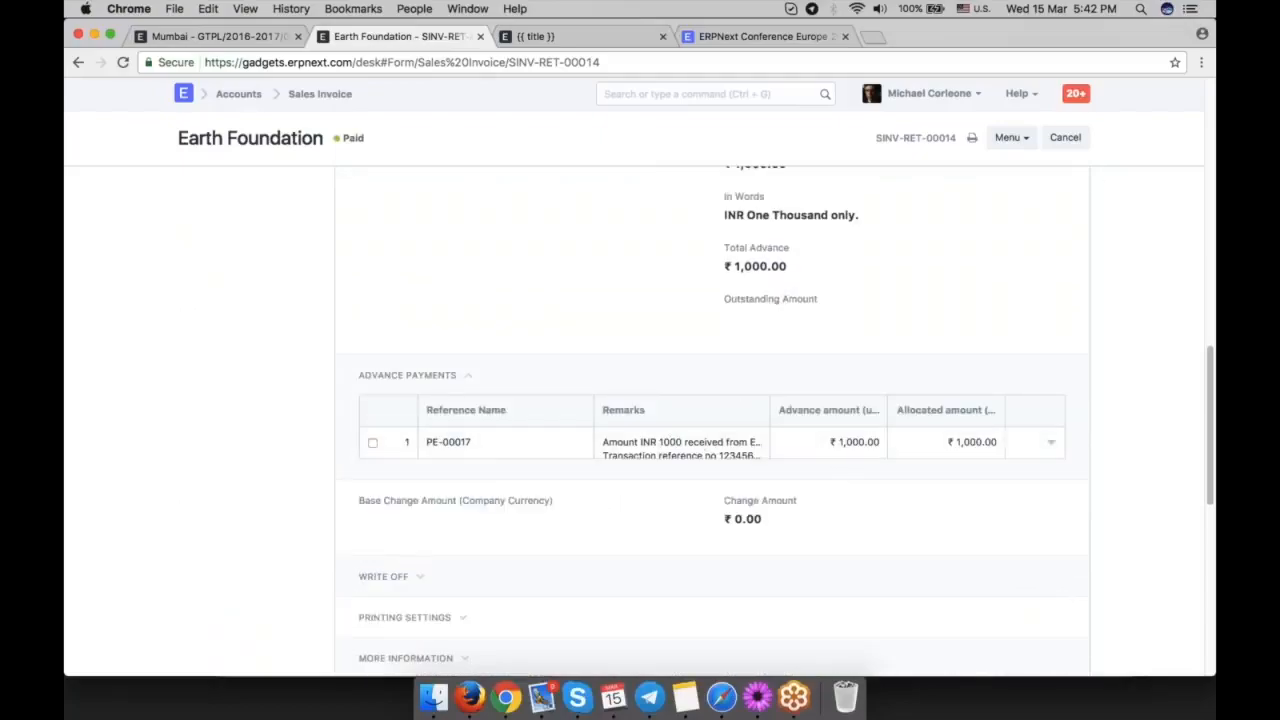
scroll(1194, 271, up, 15)
click(1175, 403)
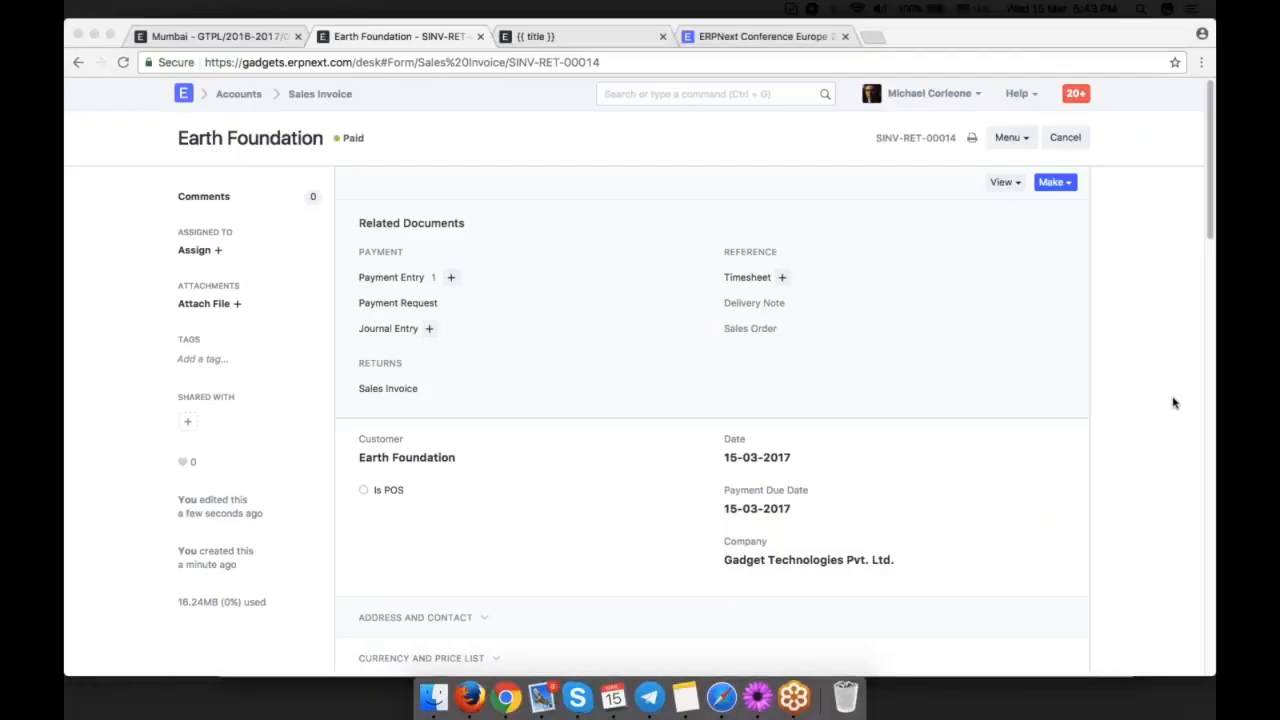